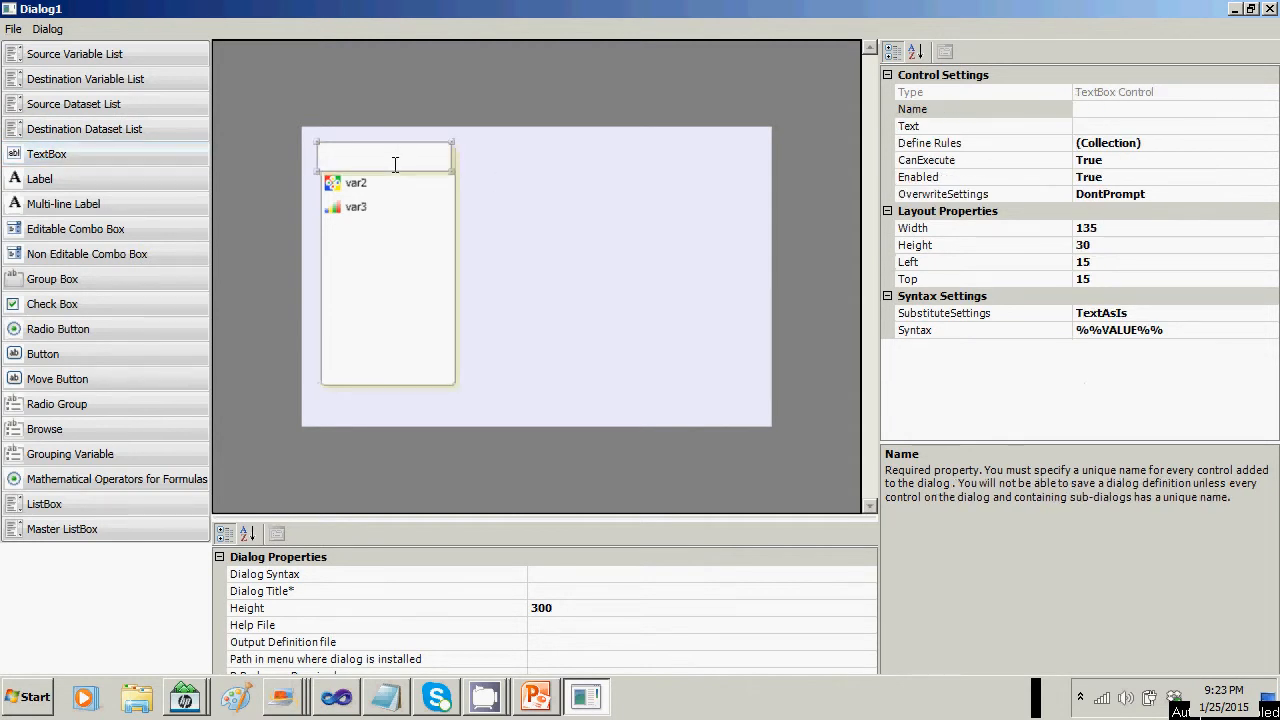
Move the new text box to the upper-right area of the dialog canvas and name it txt1.
{"action": "left_click_drag", "start_coordinate": [395, 150], "coordinate": [654, 174]}
{"action": "left_click", "coordinate": [1135, 109]}
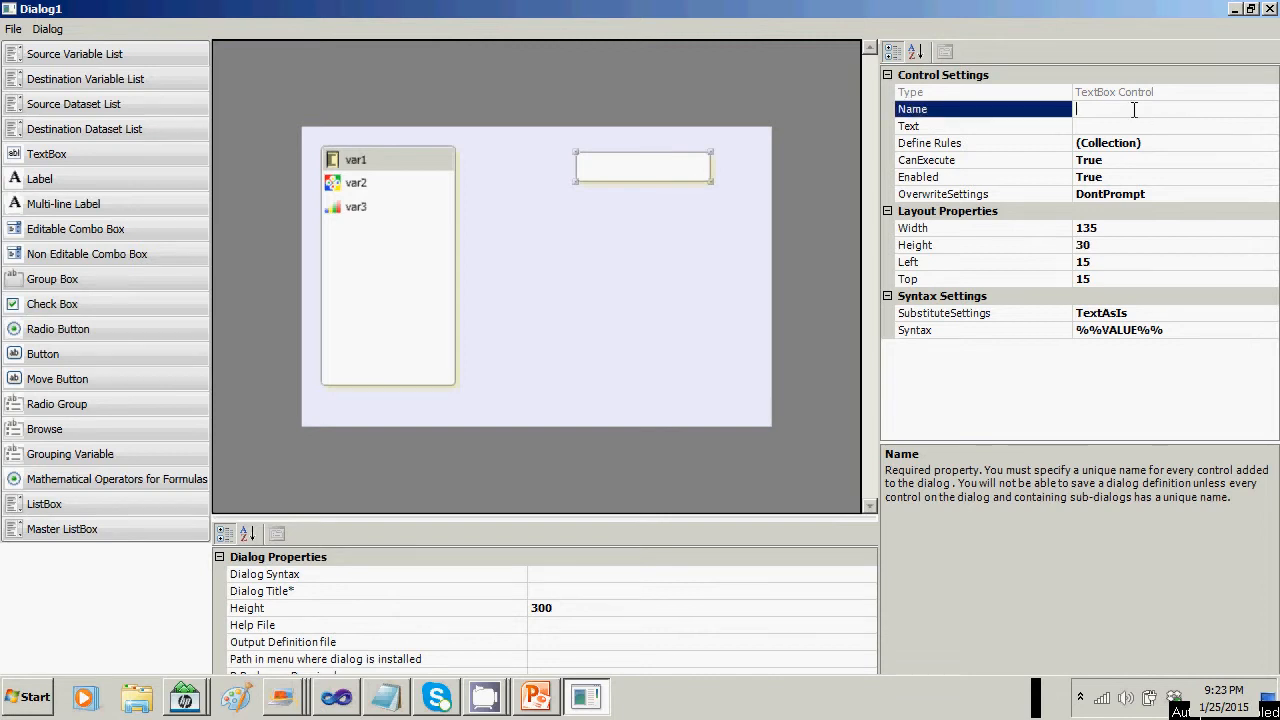
{"action": "type", "text": "txt1"}
Add a destination variable list of about 140 by 111 beneath the text box, and widen the text box to about 139.
{"action": "left_click", "coordinate": [86, 80]}
{"action": "left_click_drag", "start_coordinate": [444, 207], "coordinate": [558, 236]}
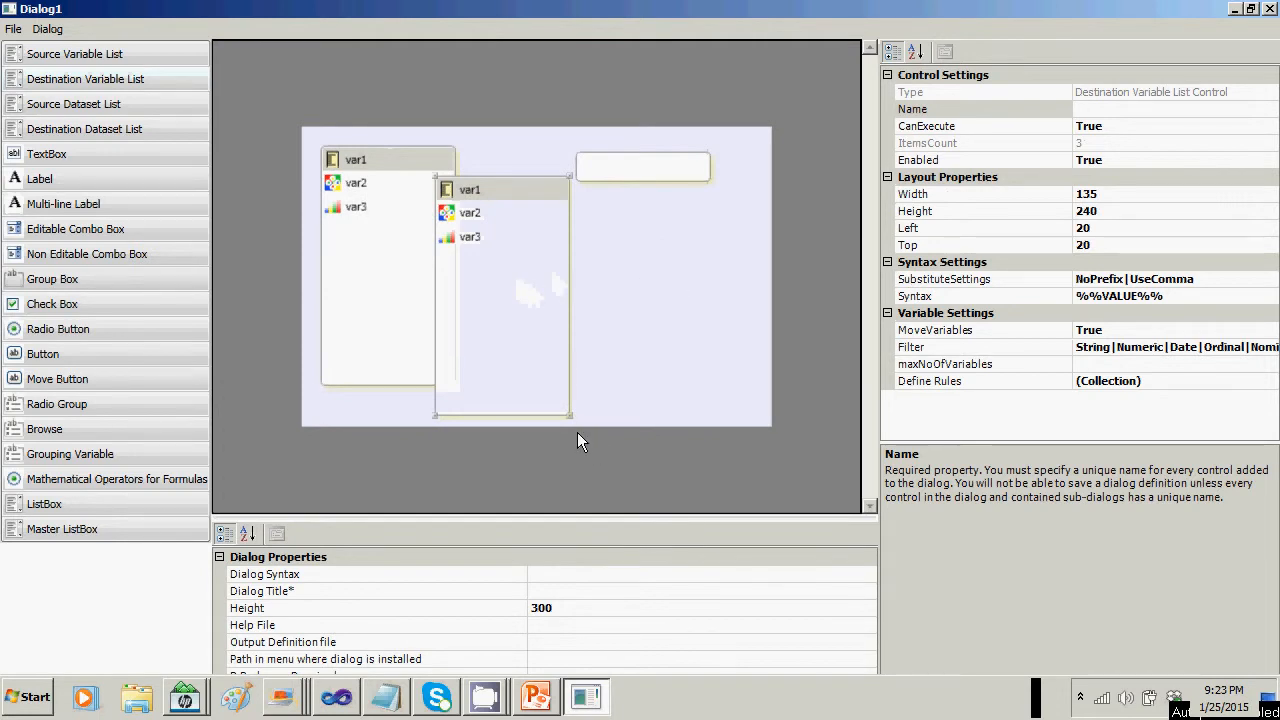
{"action": "left_click_drag", "start_coordinate": [571, 415], "coordinate": [574, 287]}
{"action": "left_click_drag", "start_coordinate": [527, 241], "coordinate": [667, 271]}
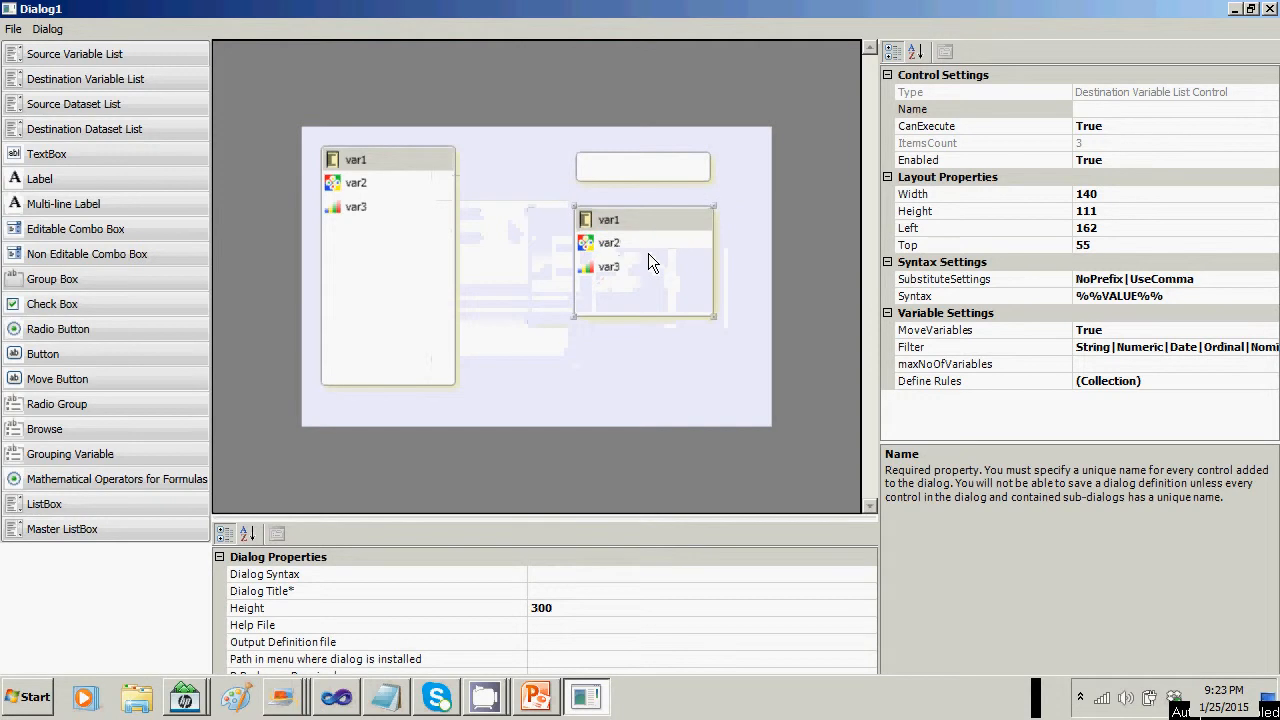
{"action": "left_click", "coordinate": [404, 259]}
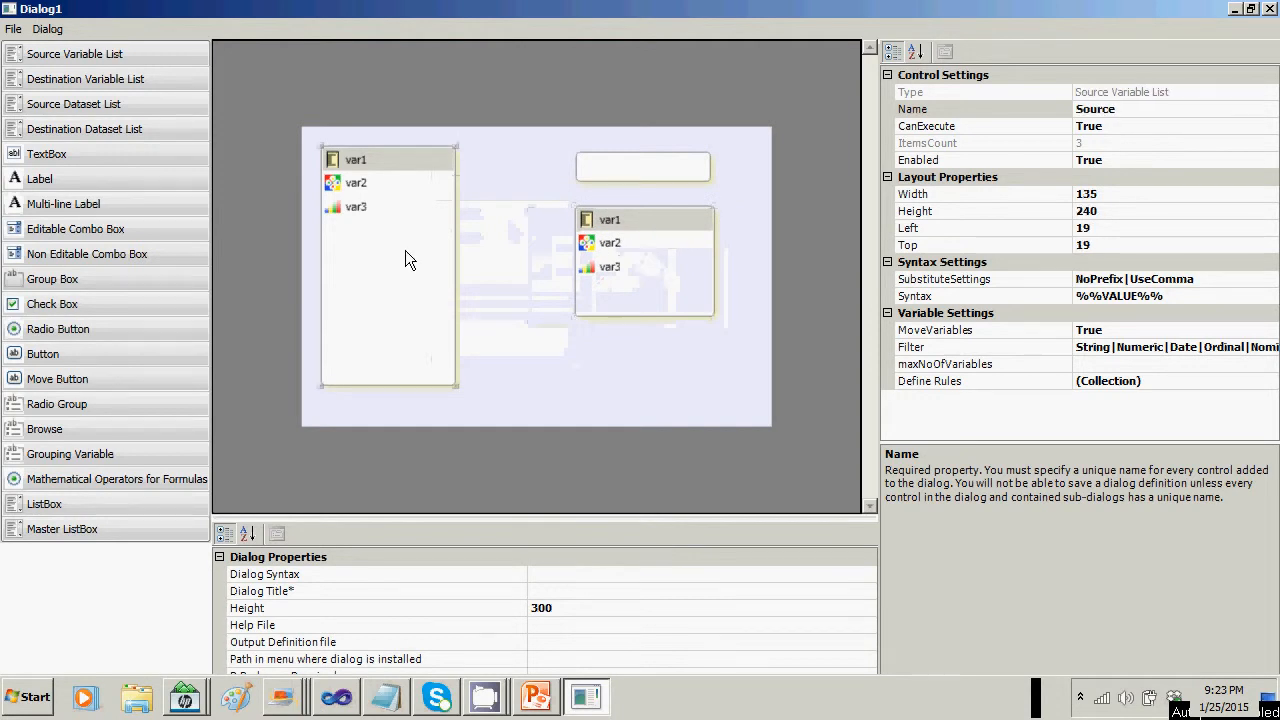
{"action": "left_click", "coordinate": [614, 268]}
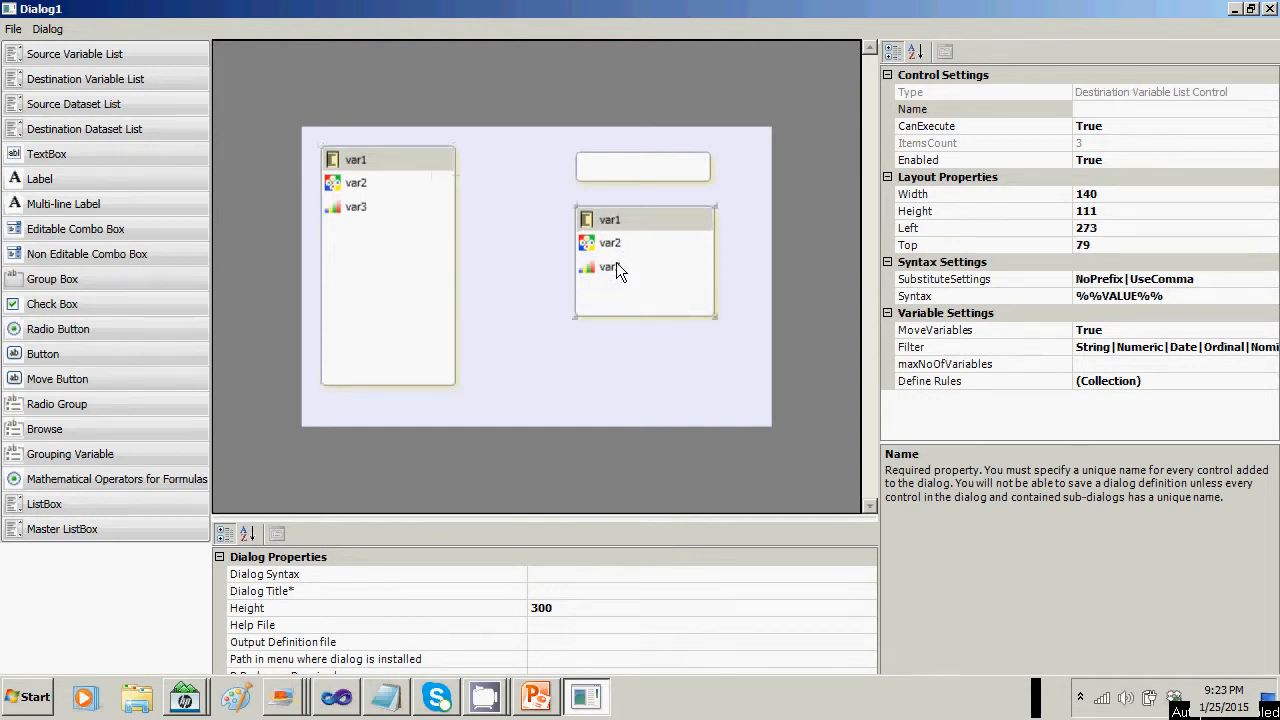
{"action": "left_click", "coordinate": [689, 158]}
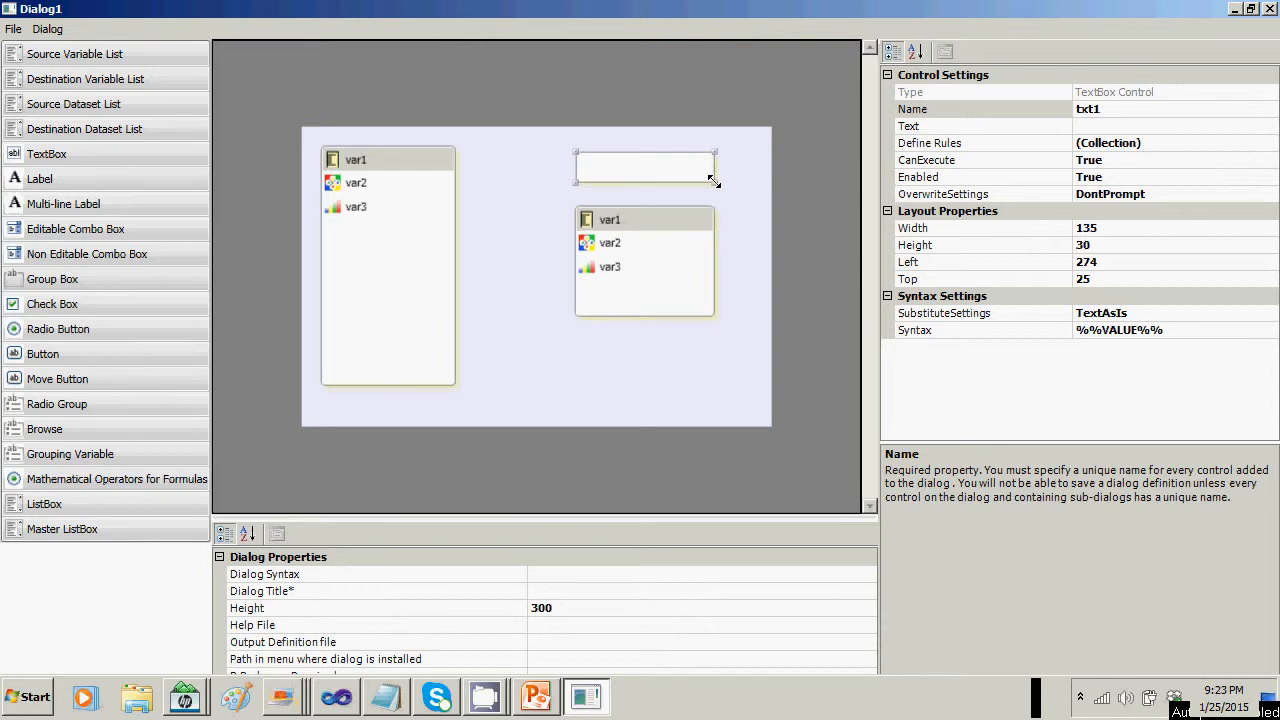
Name the destination variable list beneath the text box destination1.
{"action": "left_click", "coordinate": [647, 226]}
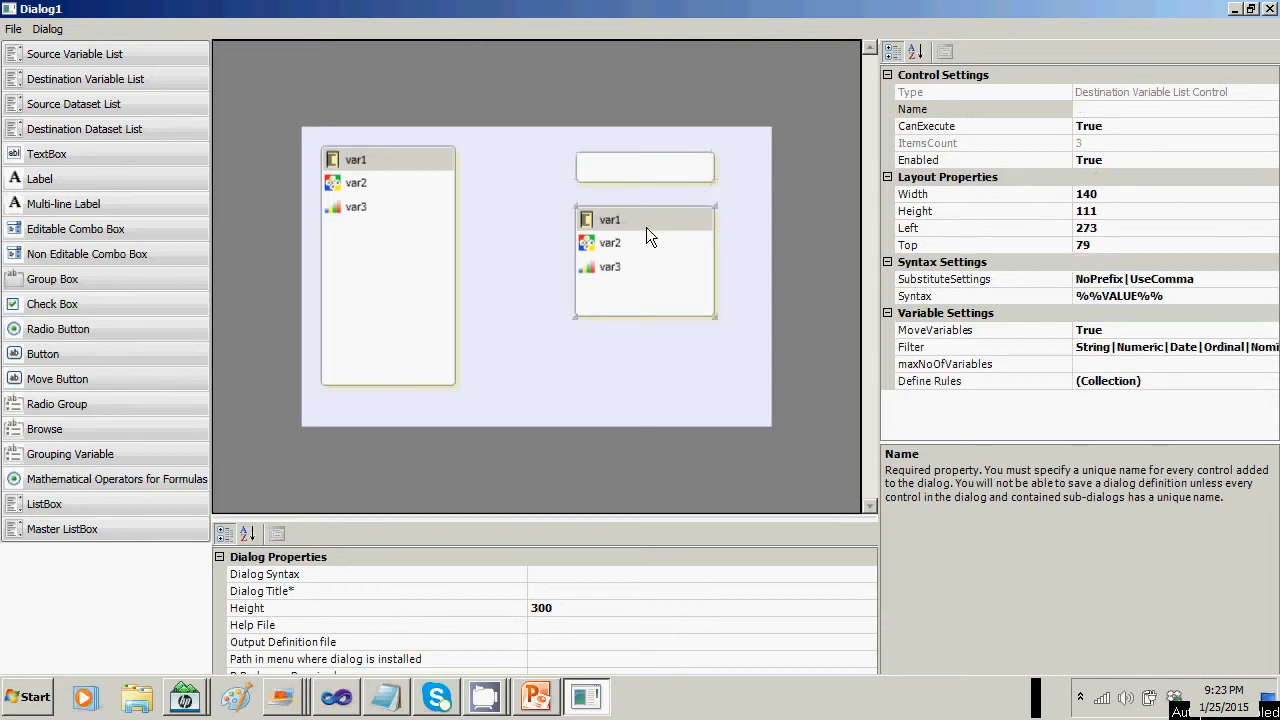
{"action": "left_click", "coordinate": [1114, 108]}
{"action": "type", "text": "desti"}
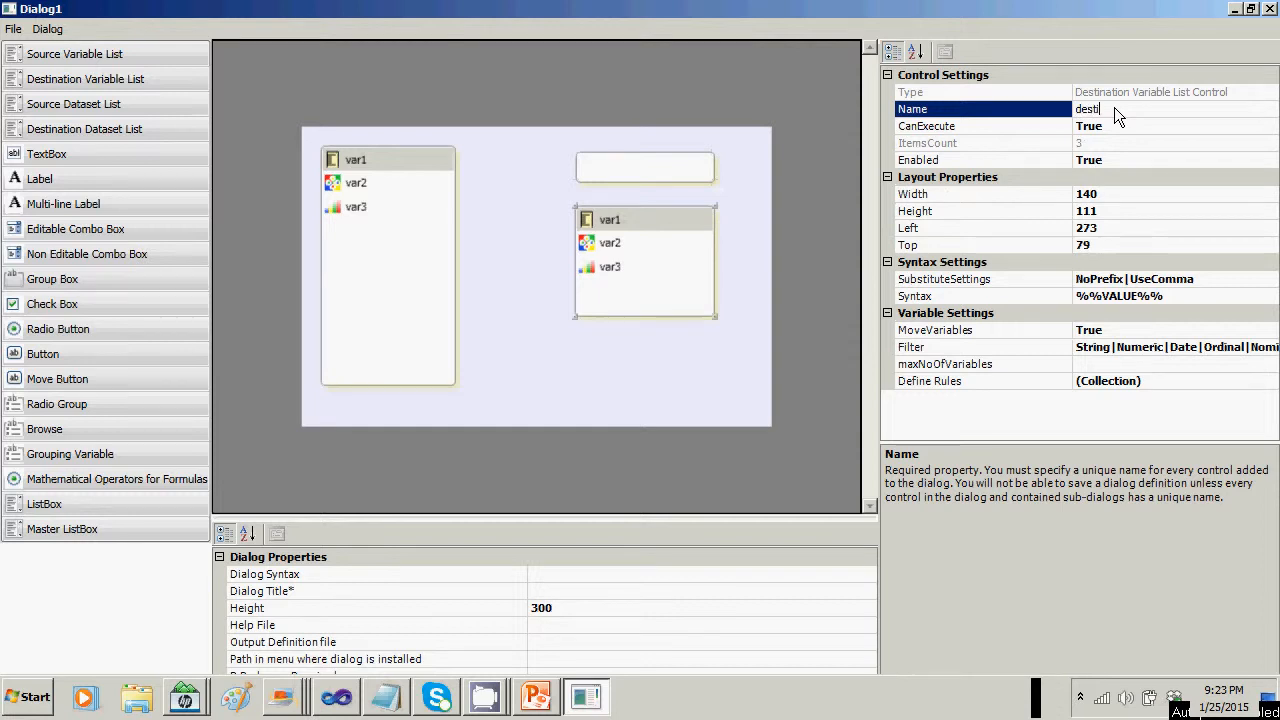
{"action": "type", "text": "nation1"}
Add a second destination variable list, shrink it to about 128 by 115, and move it below the first one.
{"action": "left_click", "coordinate": [67, 79]}
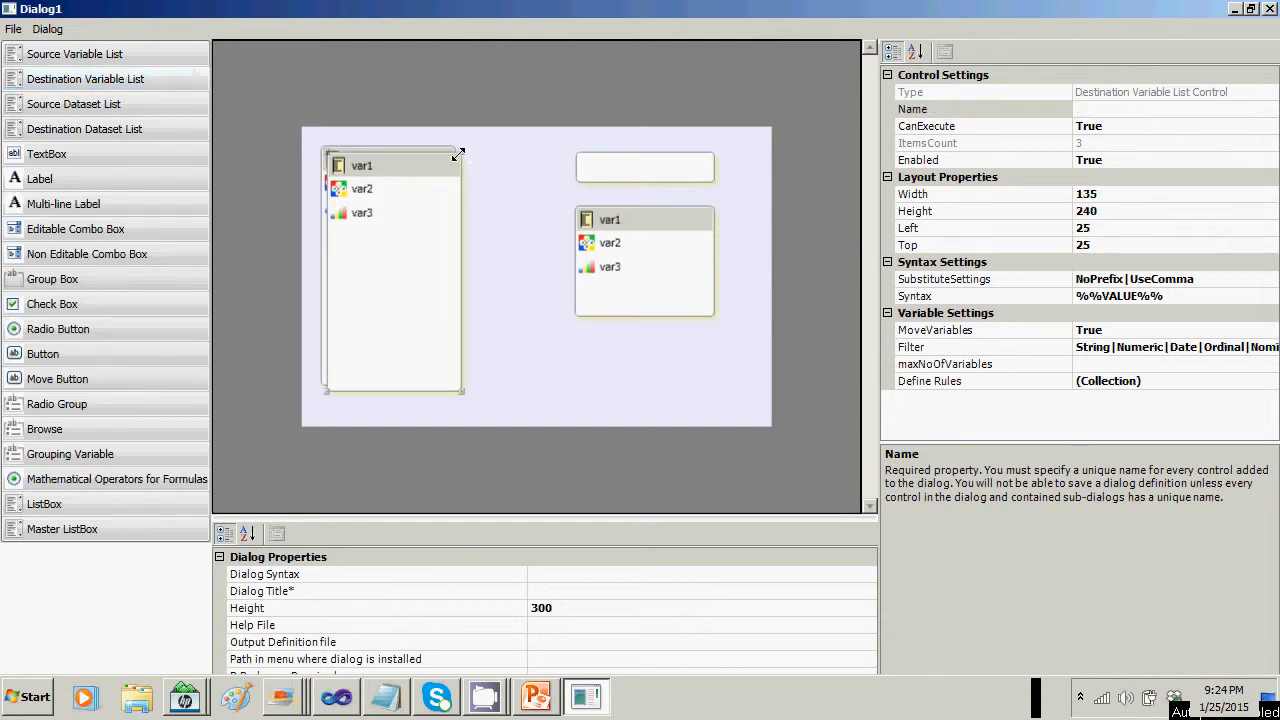
{"action": "left_click_drag", "start_coordinate": [460, 155], "coordinate": [451, 280]}
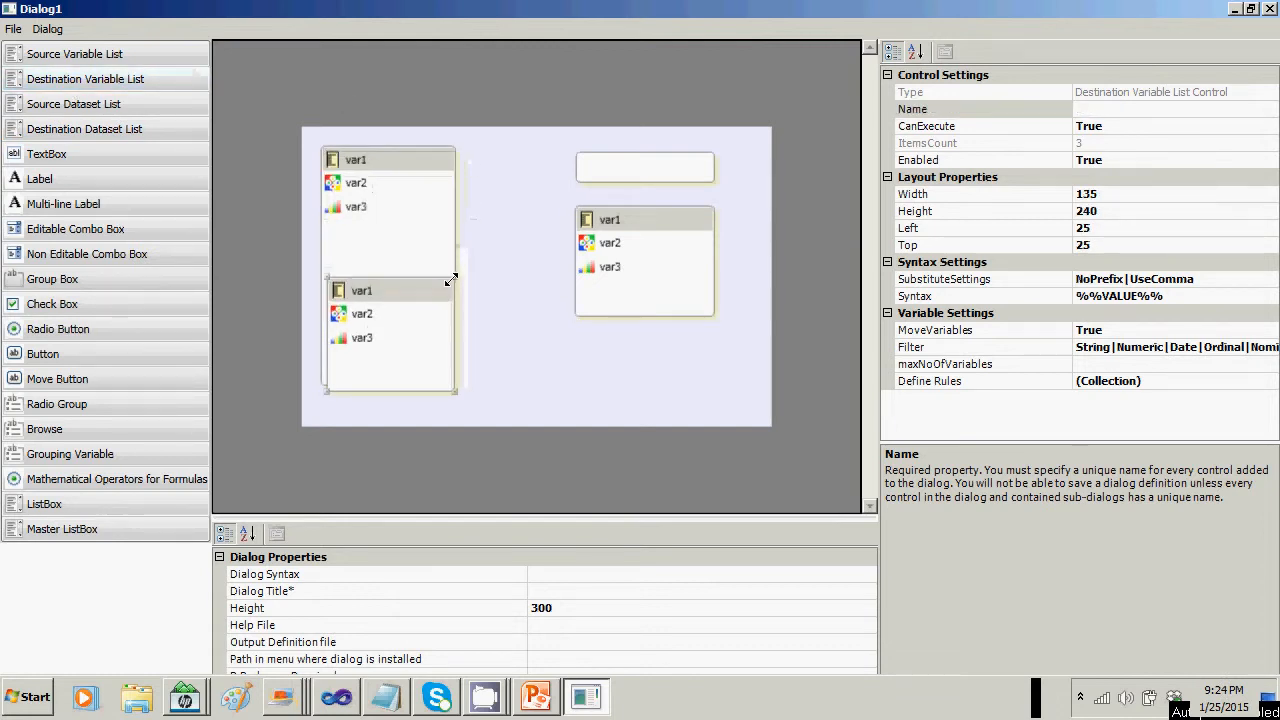
{"action": "left_click_drag", "start_coordinate": [424, 332], "coordinate": [671, 362]}
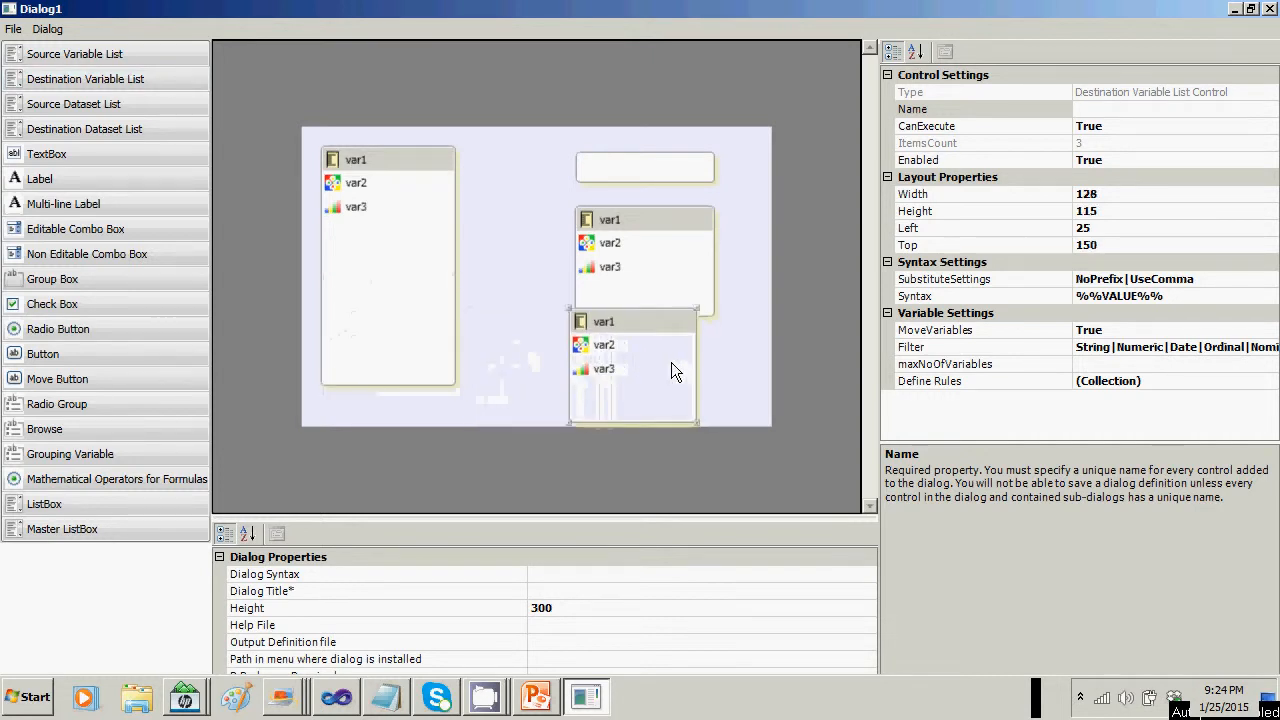
Set the dialog's height to 350.
{"action": "left_click", "coordinate": [585, 610]}
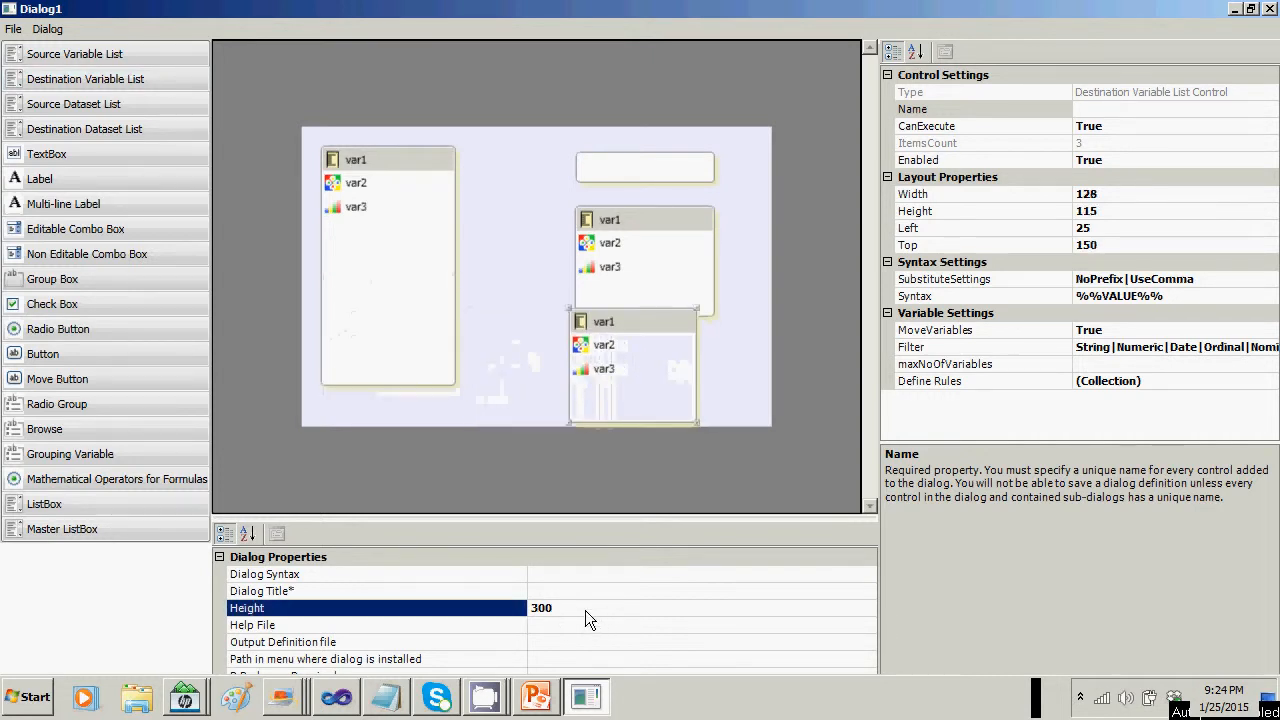
{"action": "key", "text": "BackSpace"}
{"action": "key", "text": "BackSpace"}
{"action": "key", "text": "BackSpace"}
{"action": "type", "text": "3"}
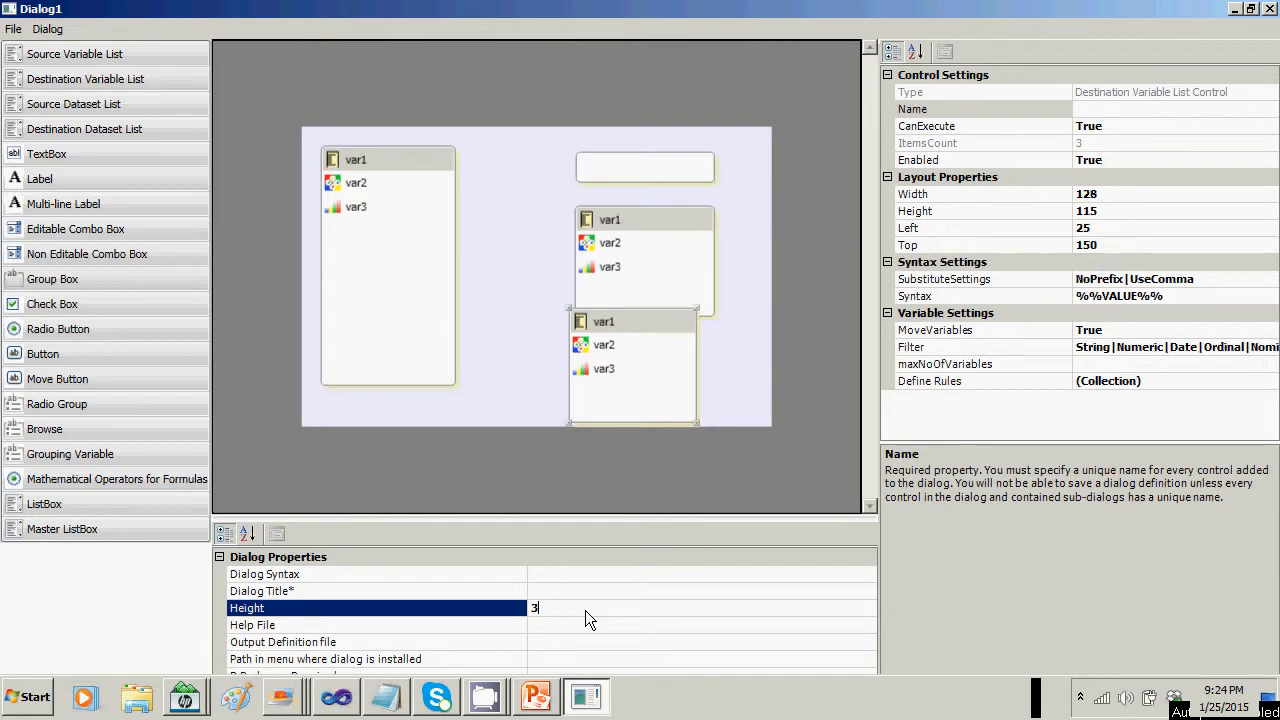
{"action": "type", "text": "50"}
{"action": "key", "text": "Return"}
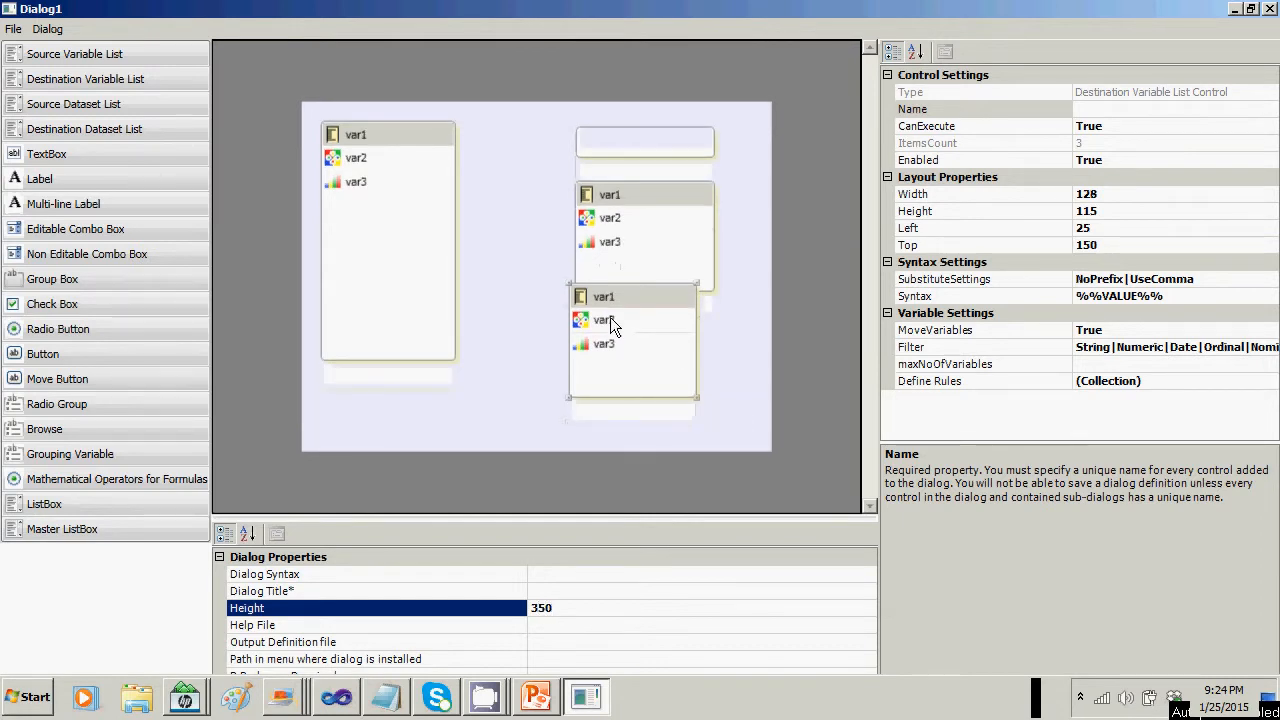
Move the second destination list clear of the first and resize it to about 139 by 80.
{"action": "left_click_drag", "start_coordinate": [610, 318], "coordinate": [622, 345]}
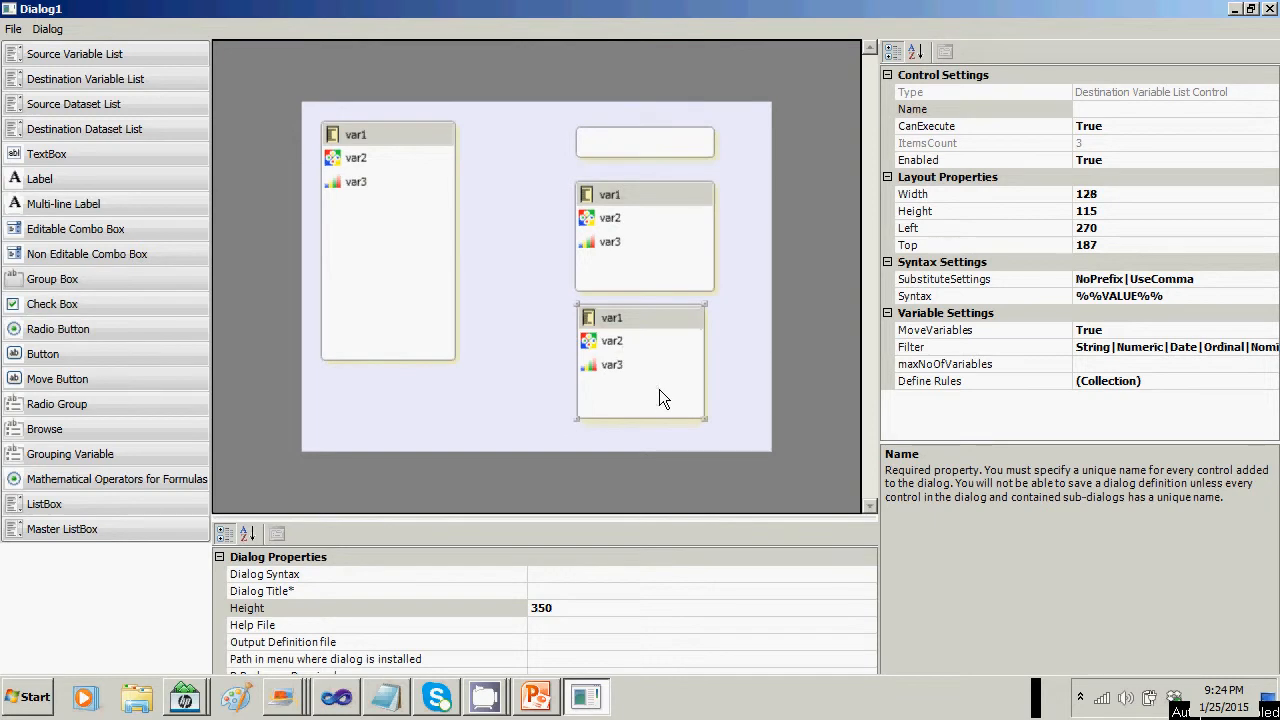
{"action": "left_click_drag", "start_coordinate": [704, 418], "coordinate": [716, 385]}
{"action": "left_click", "coordinate": [677, 257]}
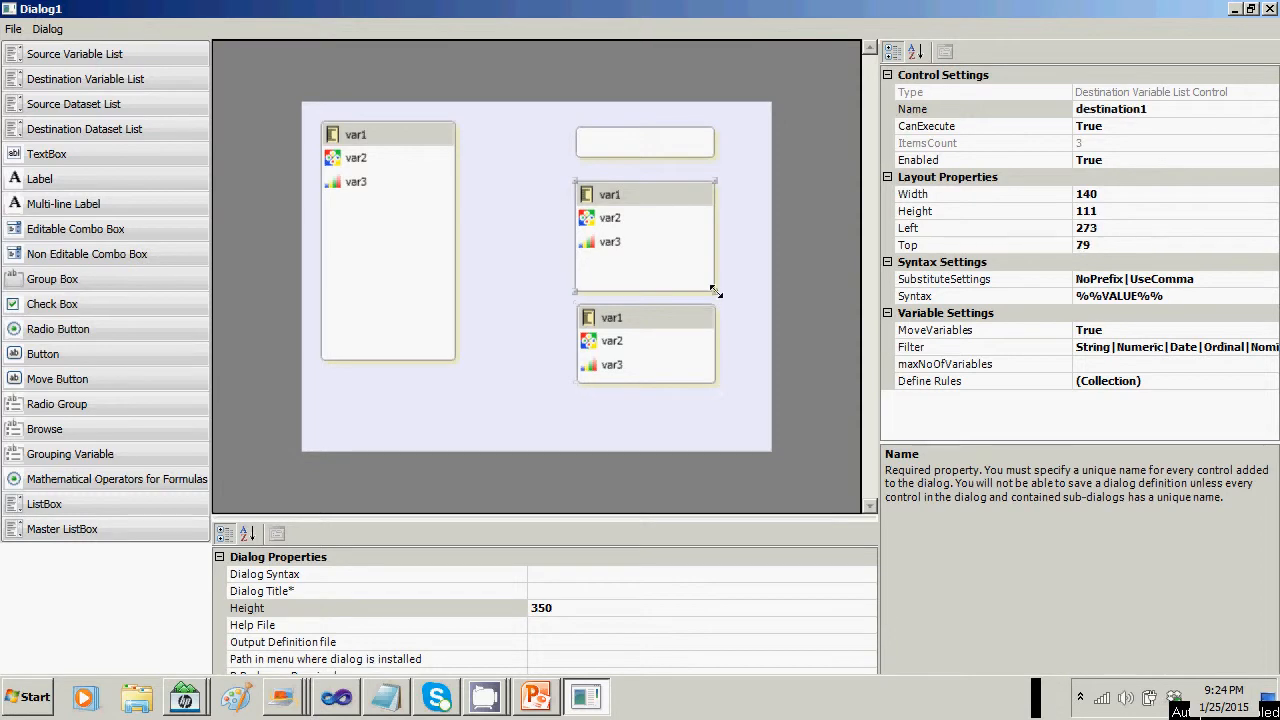
Name the lower destination variable list destination2.
{"action": "left_click", "coordinate": [671, 345]}
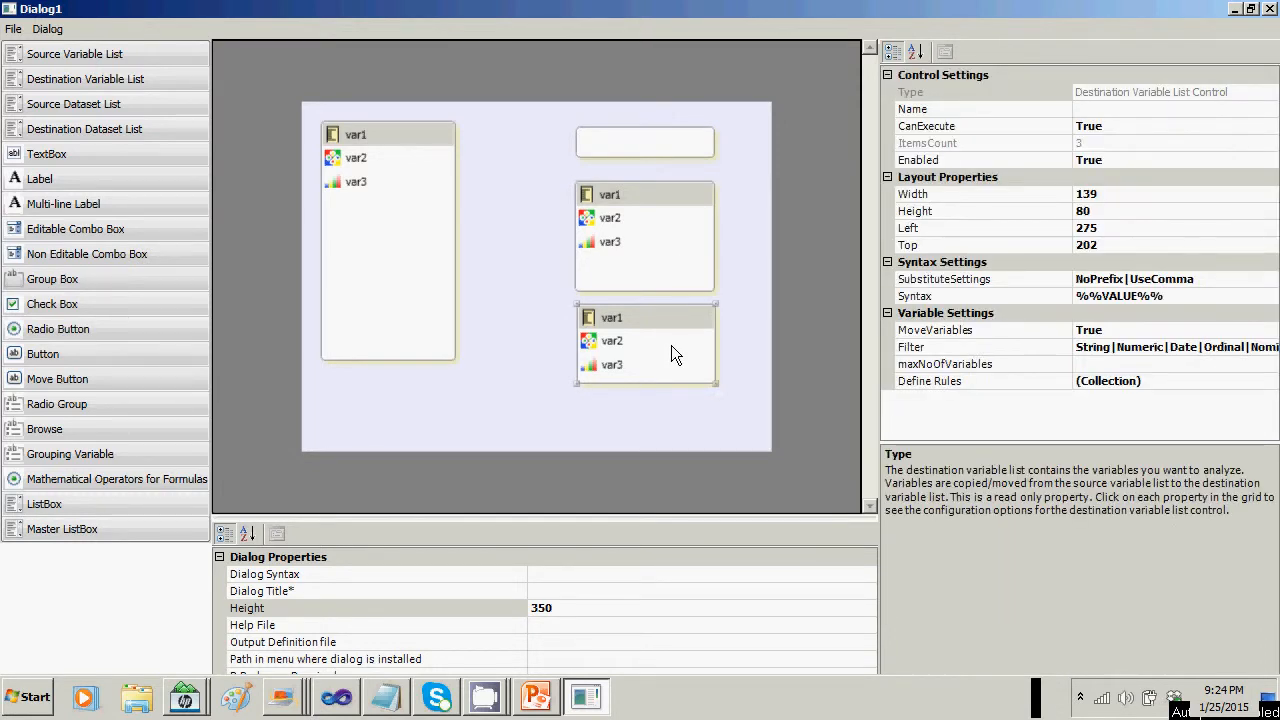
{"action": "left_click", "coordinate": [1121, 110]}
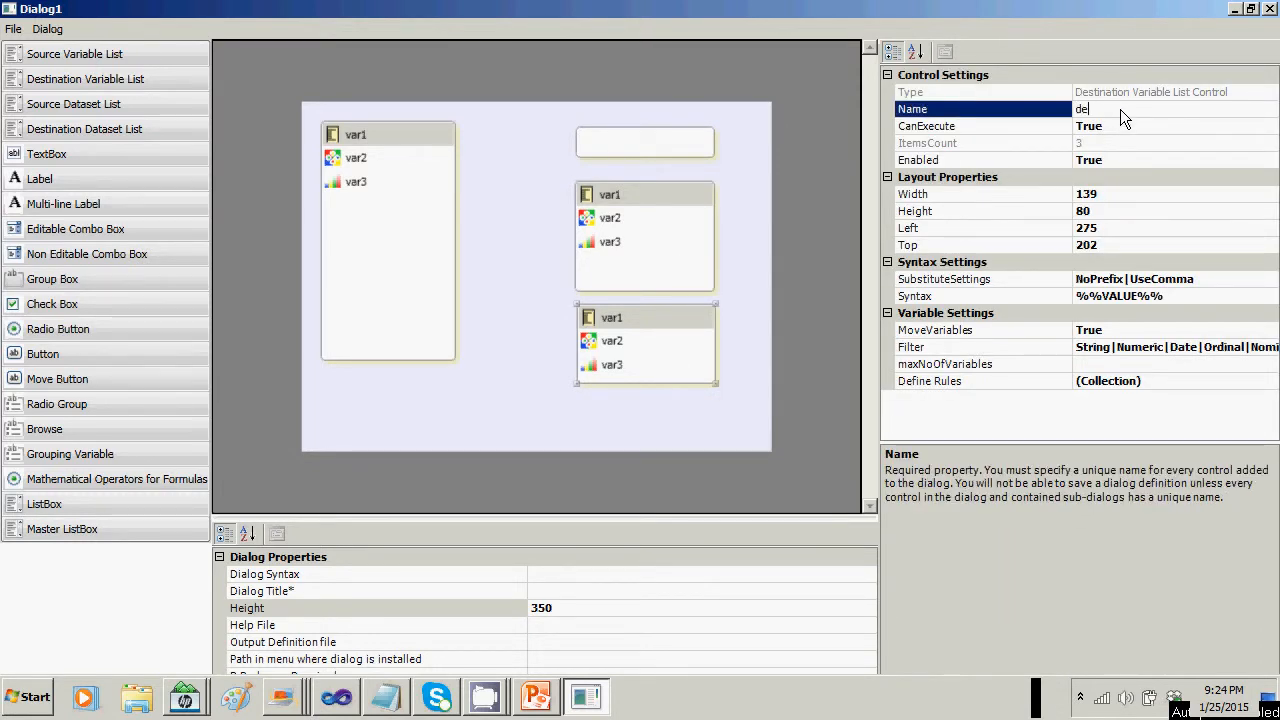
{"action": "type", "text": "destination2"}
Shrink the destination1 list to about 137 by 77 and reposition both destination lists to leave room above each.
{"action": "left_click", "coordinate": [675, 255]}
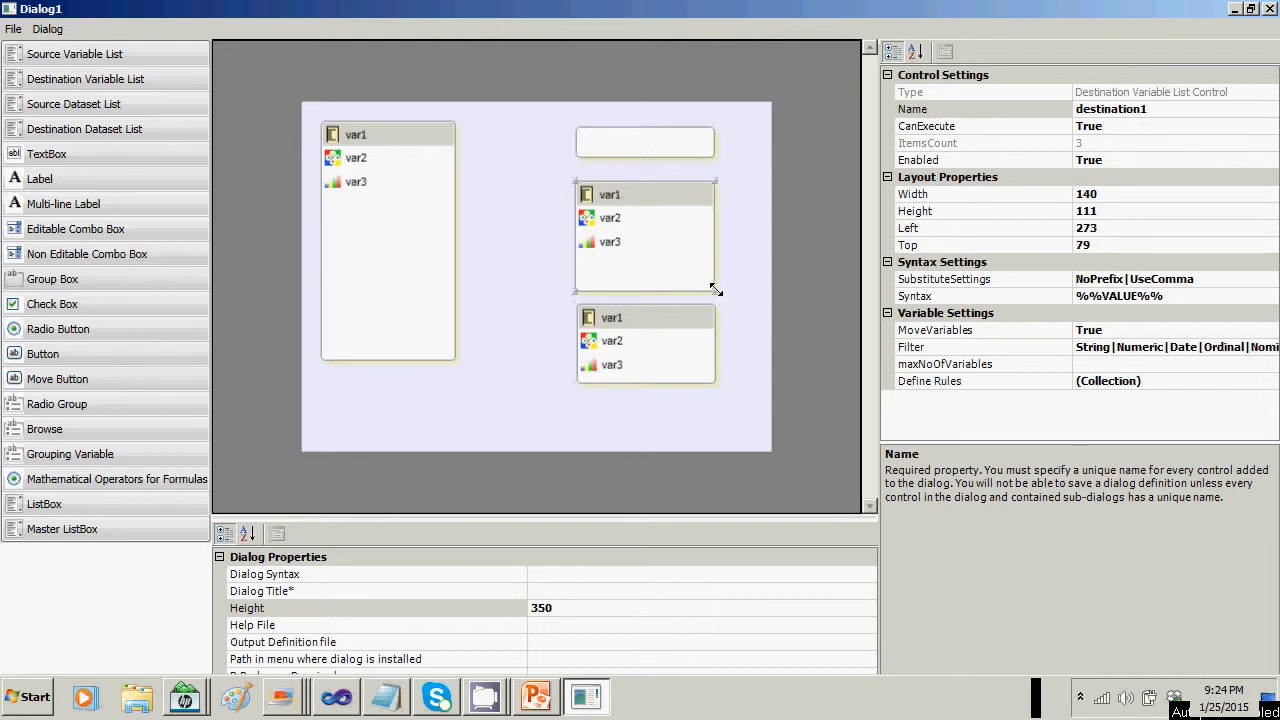
{"action": "left_click_drag", "start_coordinate": [715, 291], "coordinate": [713, 258]}
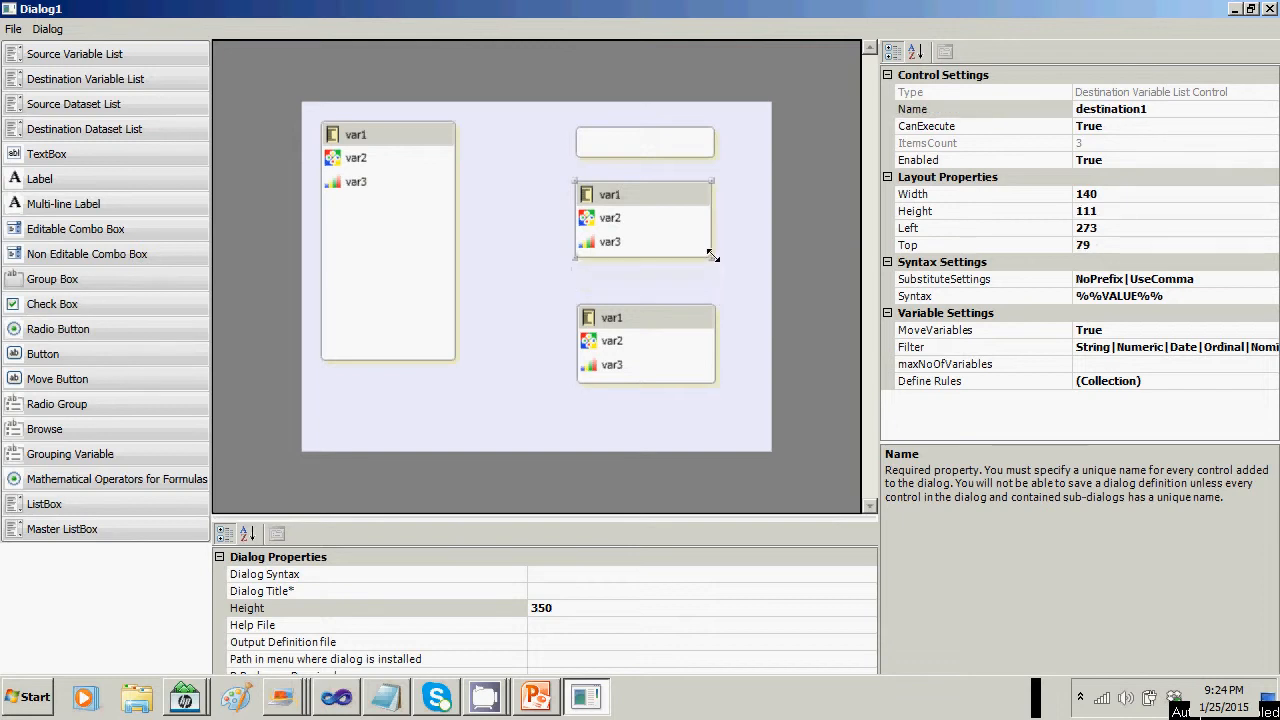
{"action": "left_click_drag", "start_coordinate": [658, 323], "coordinate": [652, 313]}
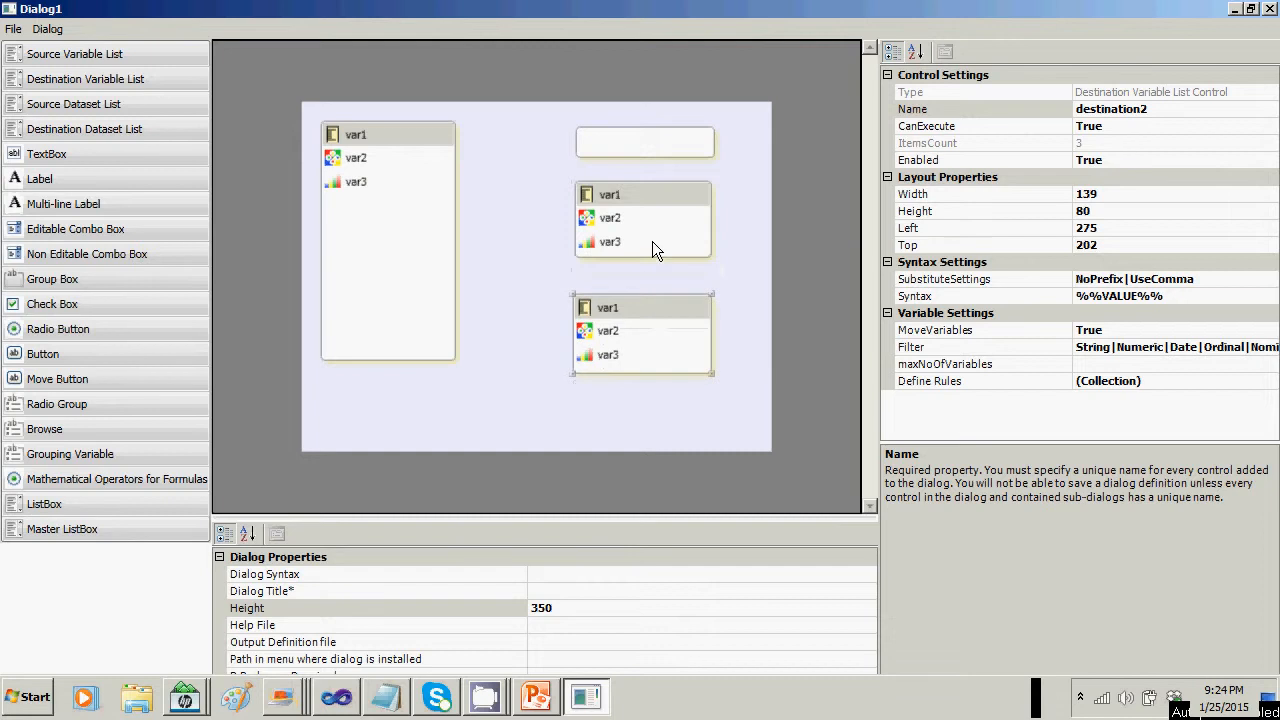
{"action": "left_click_drag", "start_coordinate": [652, 241], "coordinate": [652, 244]}
{"action": "left_click_drag", "start_coordinate": [636, 335], "coordinate": [636, 348]}
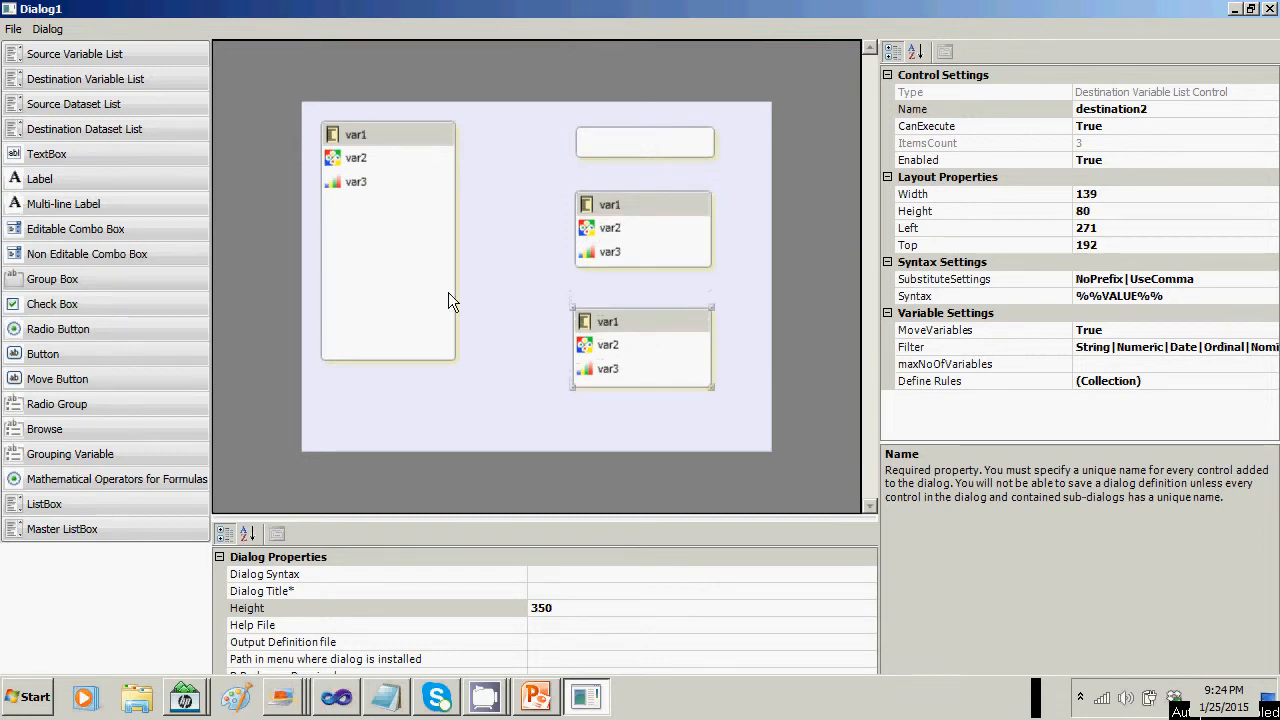
Lengthen the source variable list downward and place a label of about 140 by 23 above it.
{"action": "left_click", "coordinate": [424, 306]}
{"action": "left_click_drag", "start_coordinate": [457, 360], "coordinate": [457, 386]}
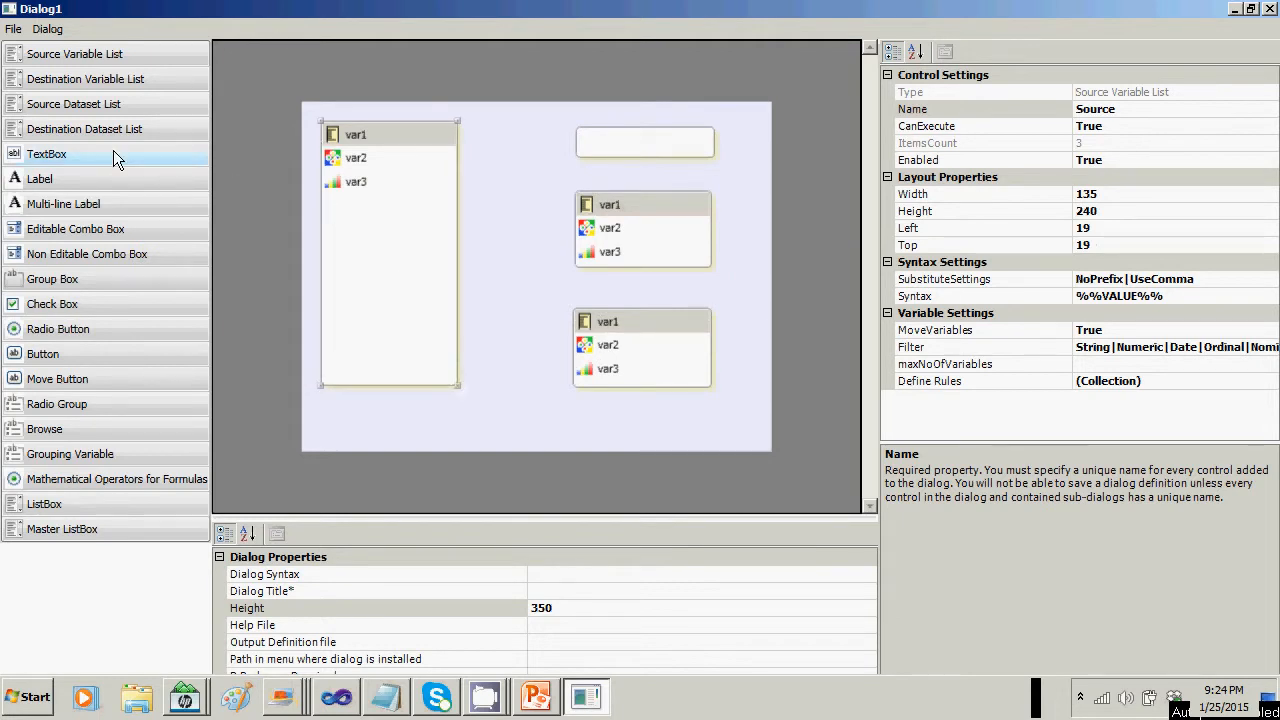
{"action": "left_click", "coordinate": [52, 180]}
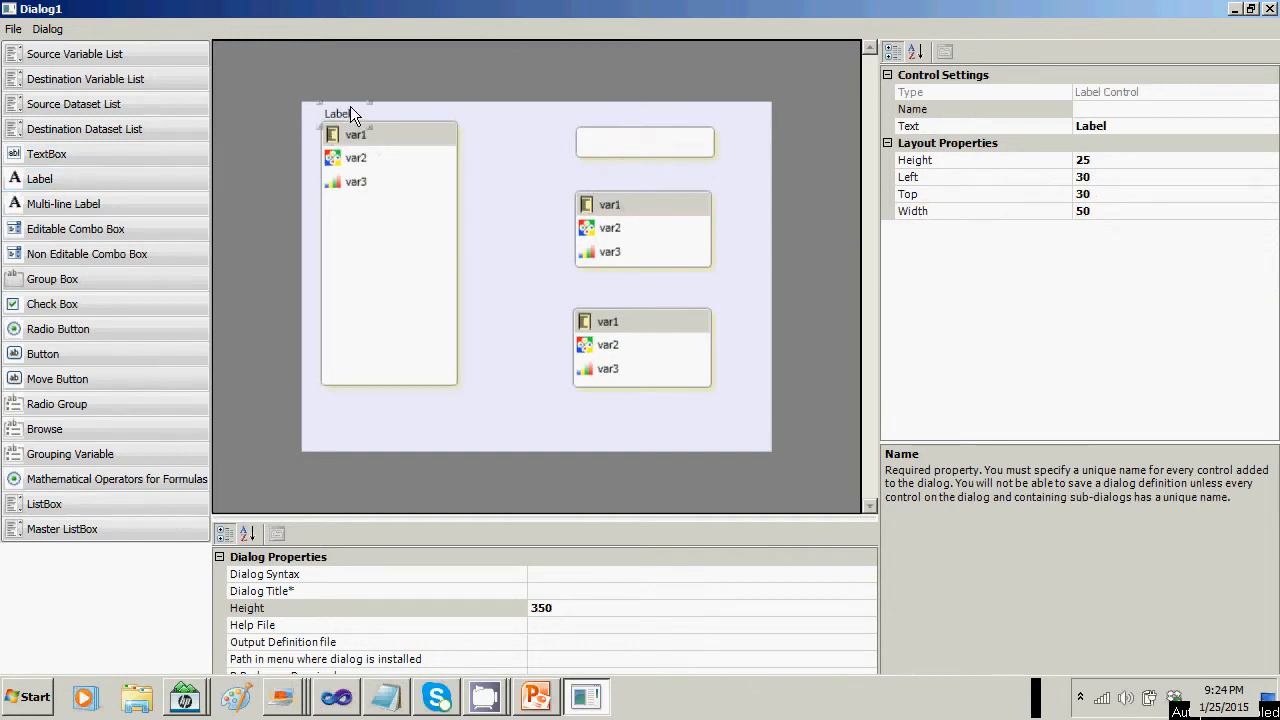
{"action": "left_click_drag", "start_coordinate": [347, 147], "coordinate": [453, 128]}
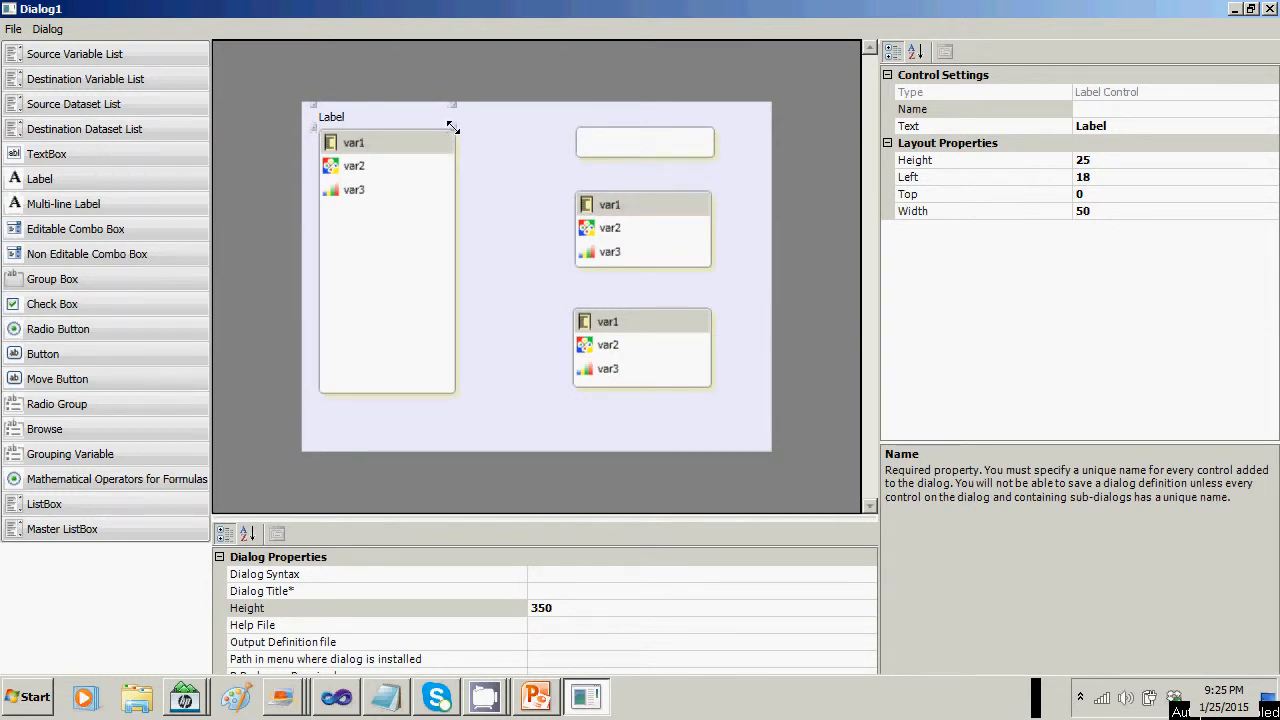
Name the label above the source list label1 and set its text to "Source variable list:".
{"action": "left_click", "coordinate": [1097, 107]}
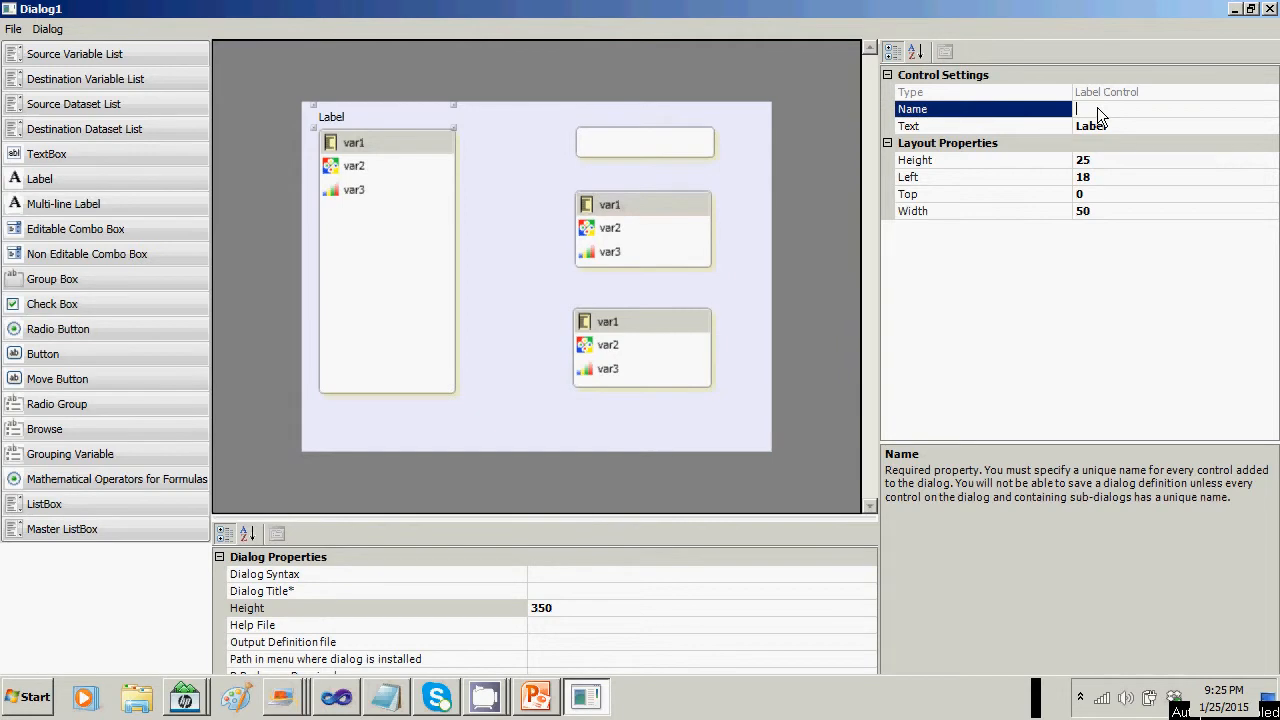
{"action": "type", "text": "label1"}
{"action": "left_click", "coordinate": [1140, 125]}
{"action": "key", "text": "BackSpace"}
{"action": "key", "text": "BackSpace"}
{"action": "key", "text": "BackSpace"}
{"action": "key", "text": "BackSpace"}
{"action": "key", "text": "BackSpace"}
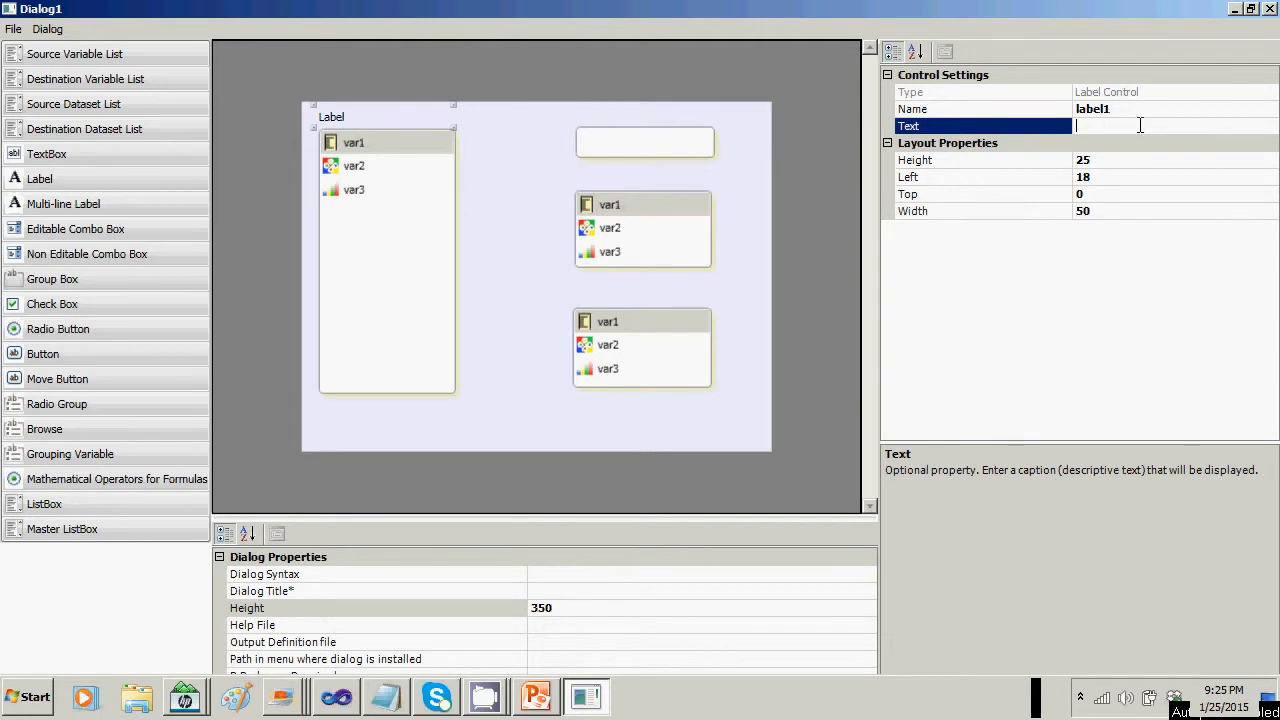
{"action": "type", "text": "Source variable list:"}
{"action": "left_click", "coordinate": [375, 110]}
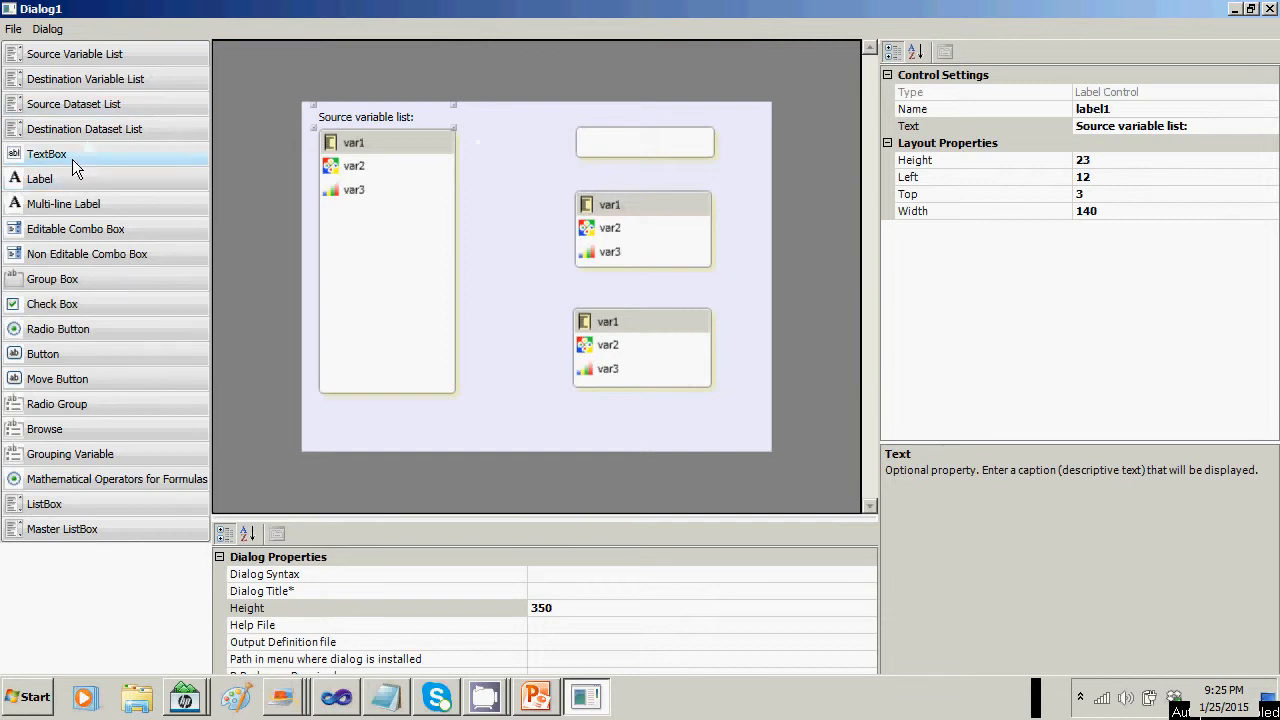
Add a label of about 140 by 27 above the text box and name it label2.
{"action": "left_click_drag", "start_coordinate": [61, 175], "coordinate": [592, 116]}
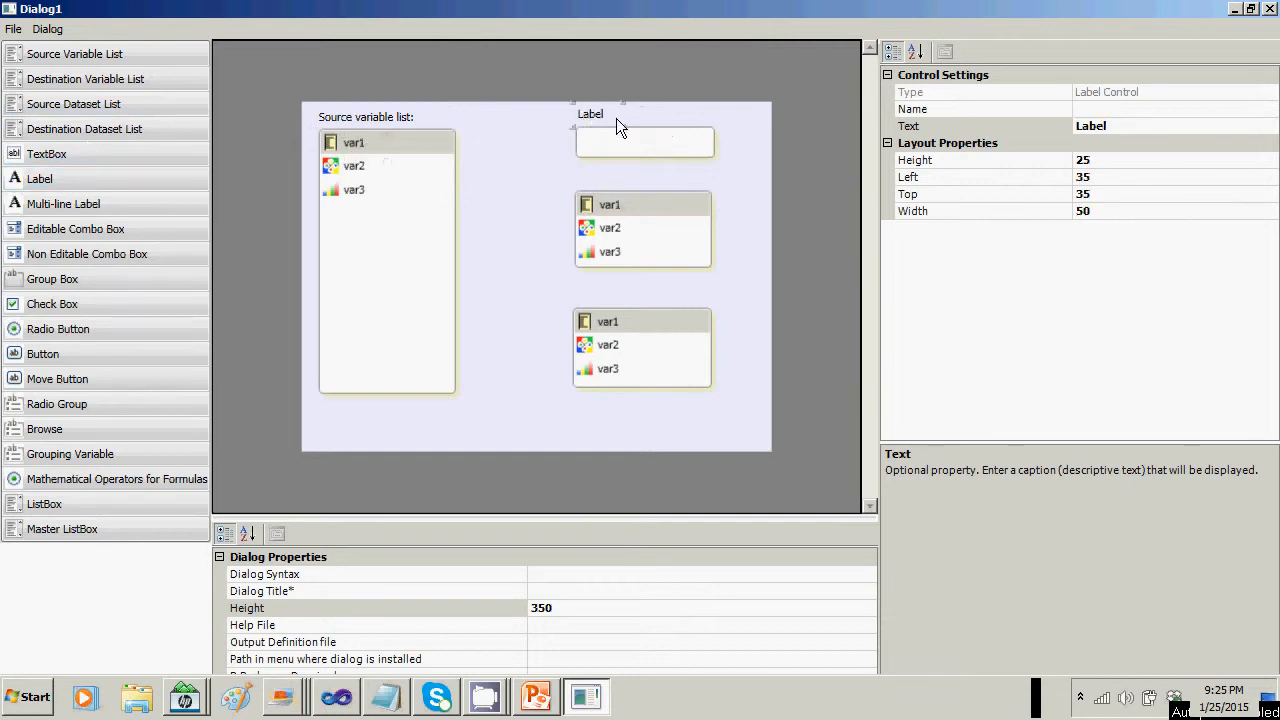
{"action": "left_click_drag", "start_coordinate": [622, 126], "coordinate": [712, 128]}
{"action": "left_click", "coordinate": [1116, 108]}
{"action": "type", "text": "lab"}
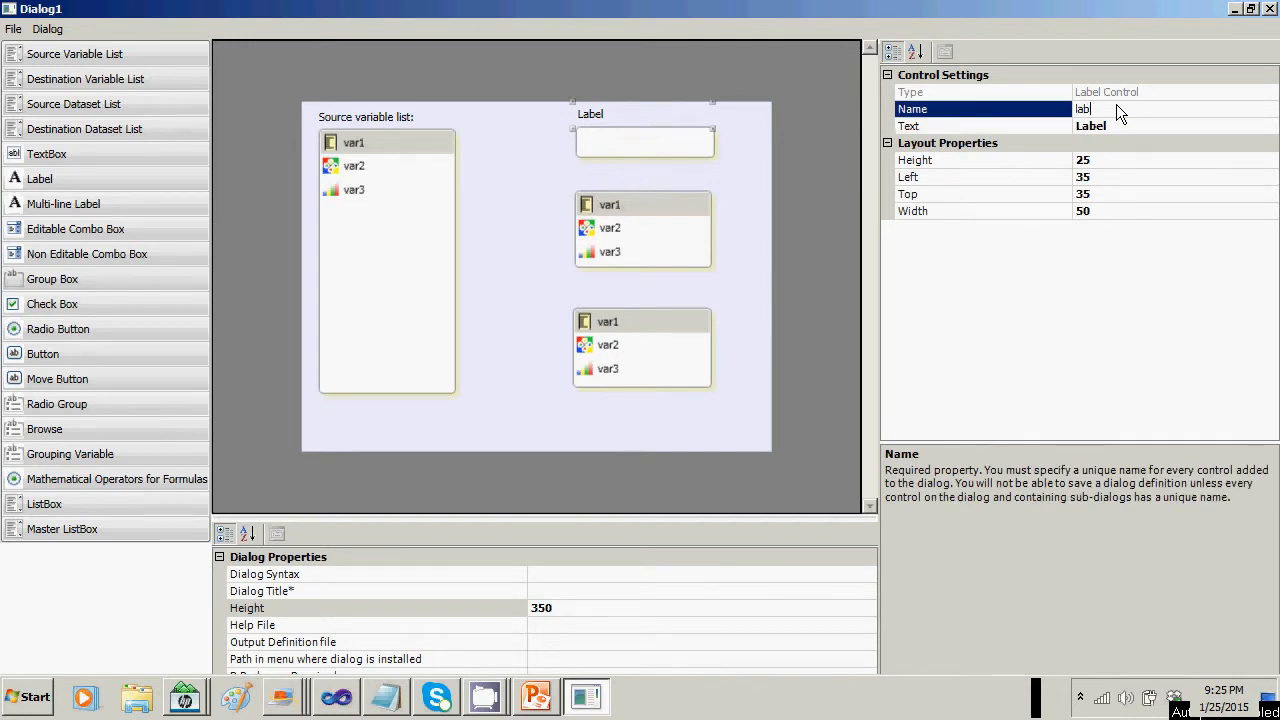
{"action": "type", "text": "el2"}
Set the label2 caption text to "Name of the aggregated dataset:".
{"action": "left_click", "coordinate": [1139, 124]}
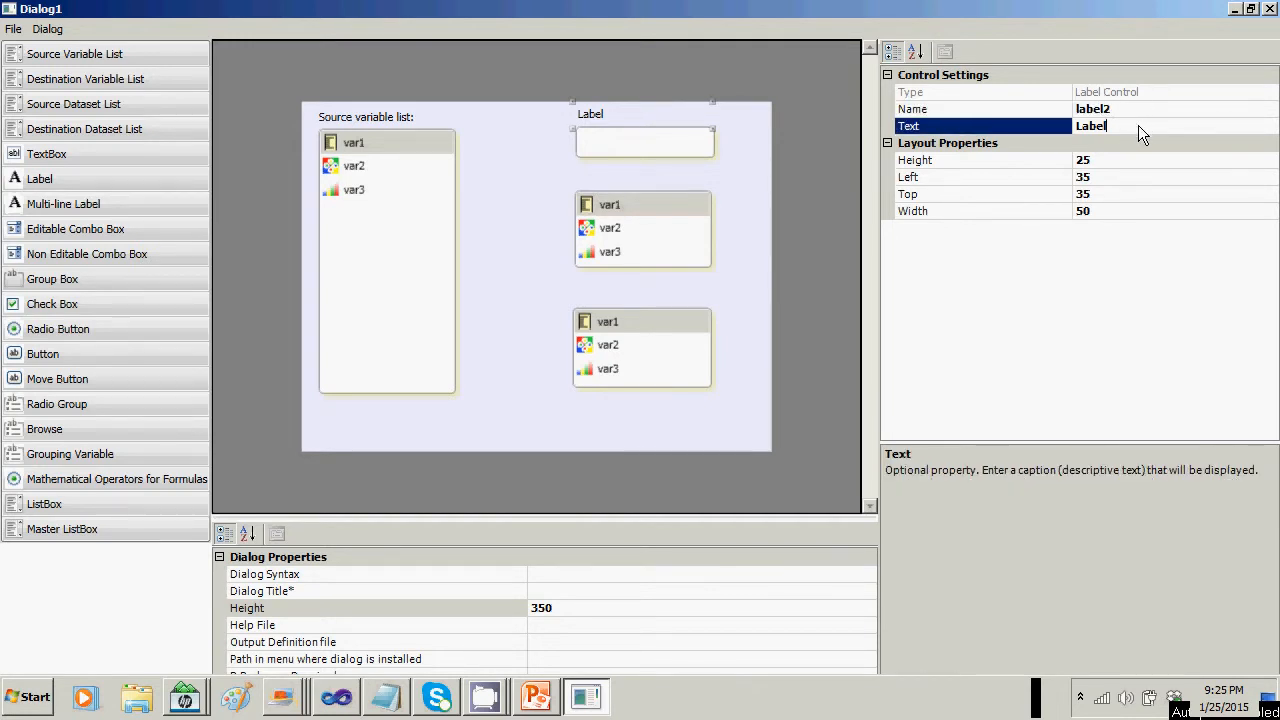
{"action": "key", "text": "BackSpace"}
{"action": "key", "text": "BackSpace"}
{"action": "key", "text": "BackSpace"}
{"action": "key", "text": "BackSpace"}
{"action": "key", "text": "BackSpace"}
{"action": "type", "text": "Name of the aggregated dataset:"}
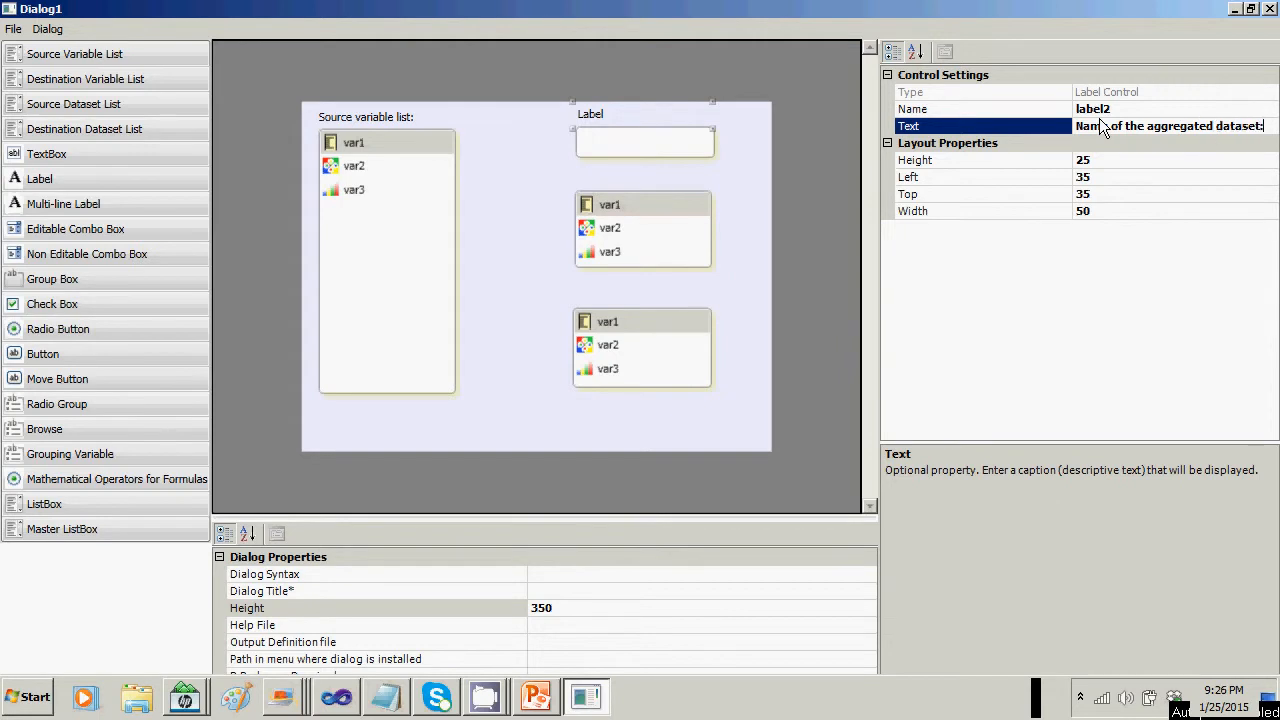
Widen the label above the text box to fit its full caption, and select the text box.
{"action": "left_click", "coordinate": [671, 219]}
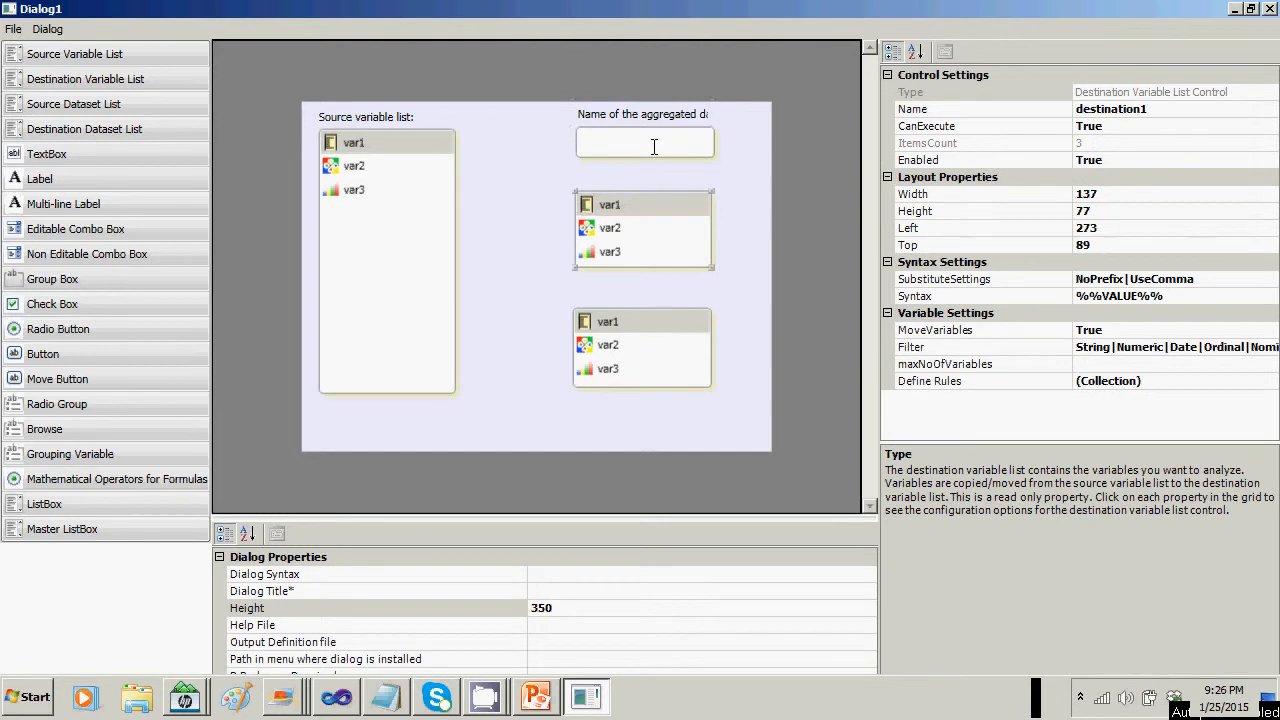
{"action": "left_click", "coordinate": [680, 114]}
{"action": "left_click_drag", "start_coordinate": [710, 128], "coordinate": [746, 127]}
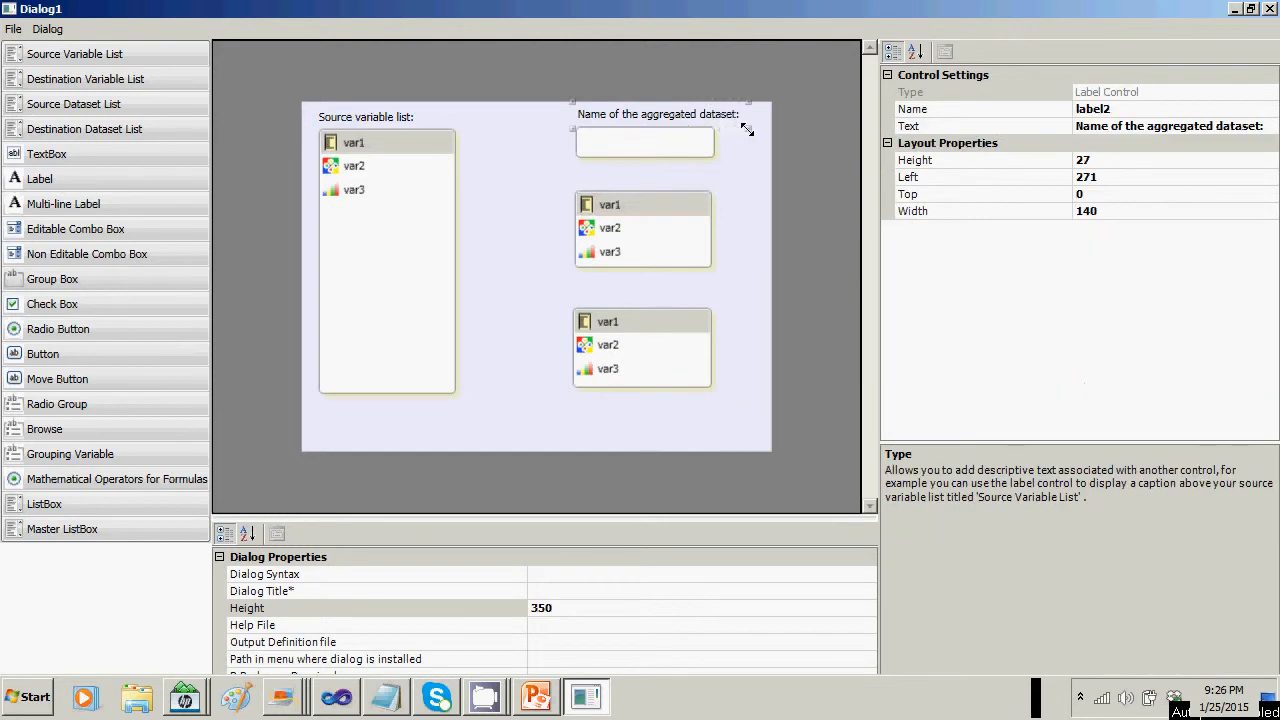
{"action": "left_click", "coordinate": [631, 143]}
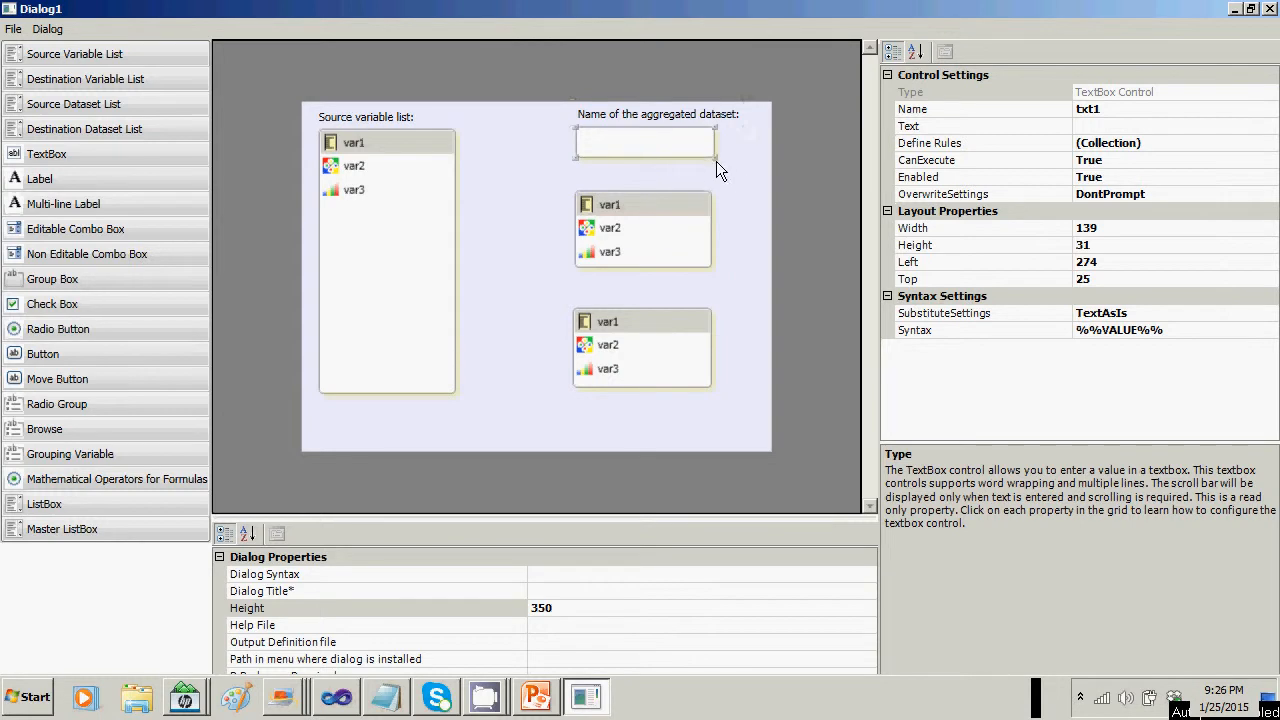
Widen the dataset name text box to roughly match its caption, and add a label just above the upper destination list.
{"action": "left_click_drag", "start_coordinate": [716, 161], "coordinate": [735, 158]}
{"action": "left_click", "coordinate": [610, 230]}
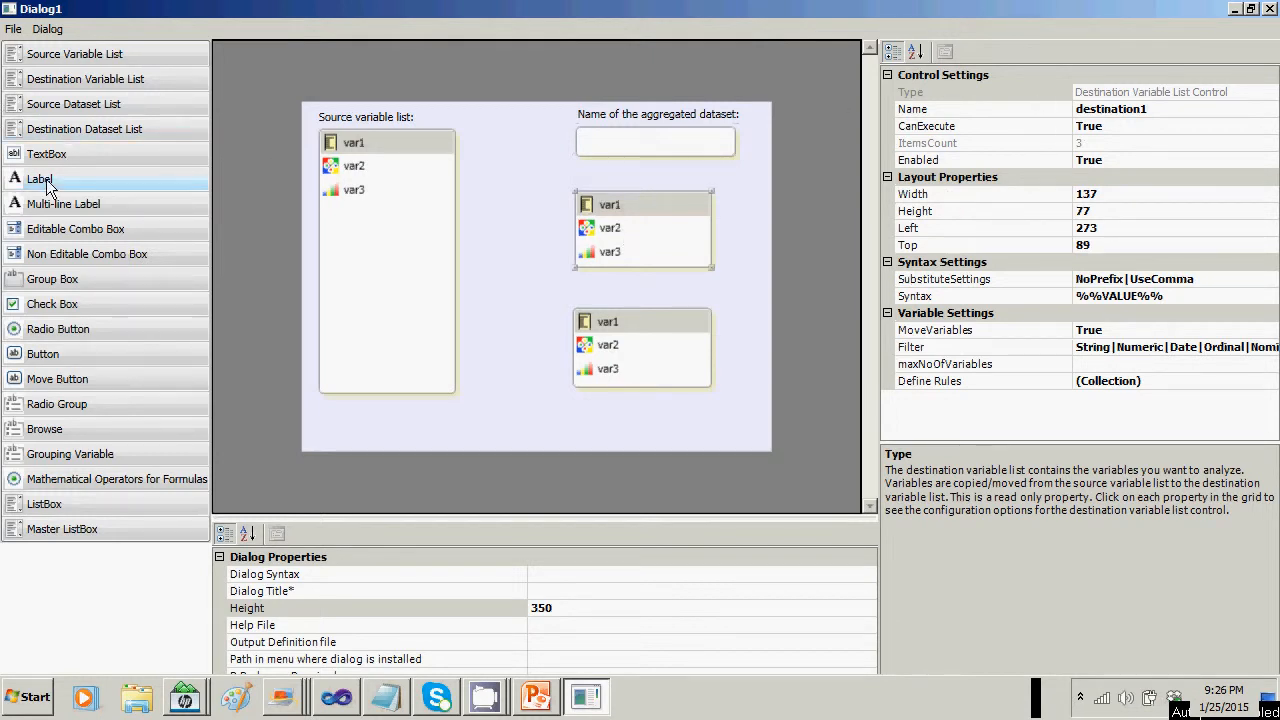
{"action": "left_click_drag", "start_coordinate": [49, 177], "coordinate": [628, 183]}
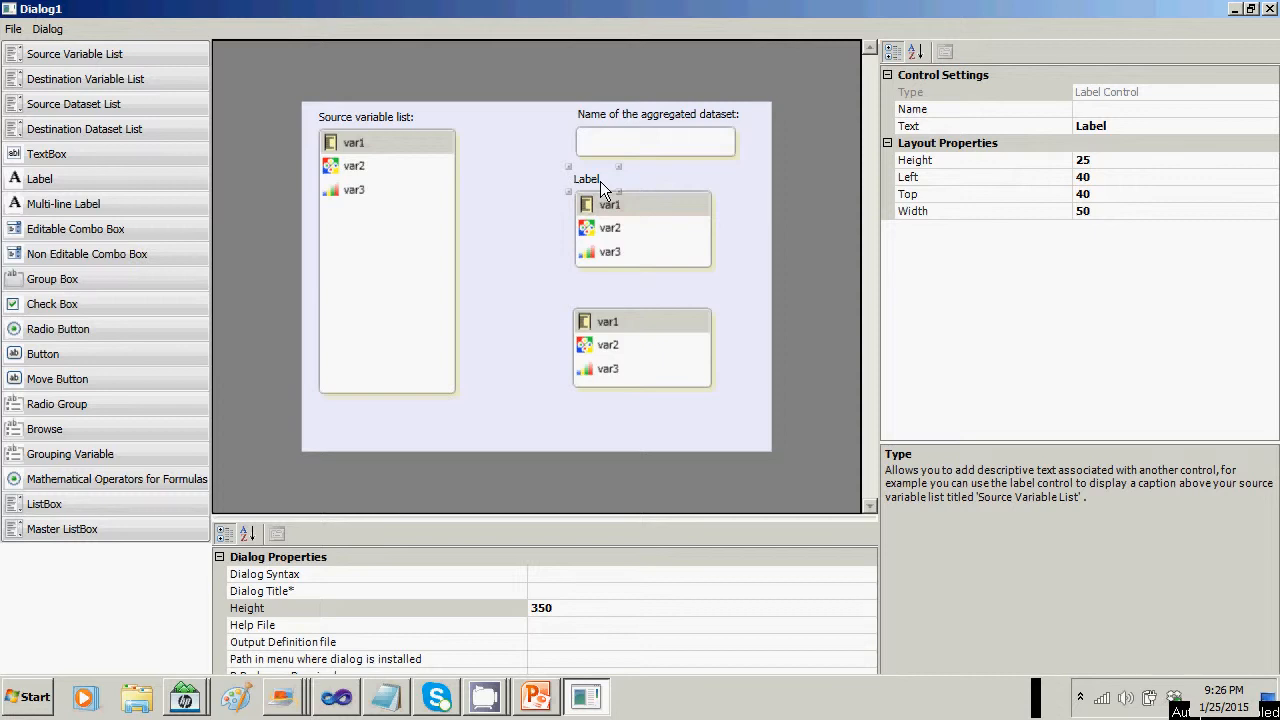
{"action": "left_click", "coordinate": [1106, 110]}
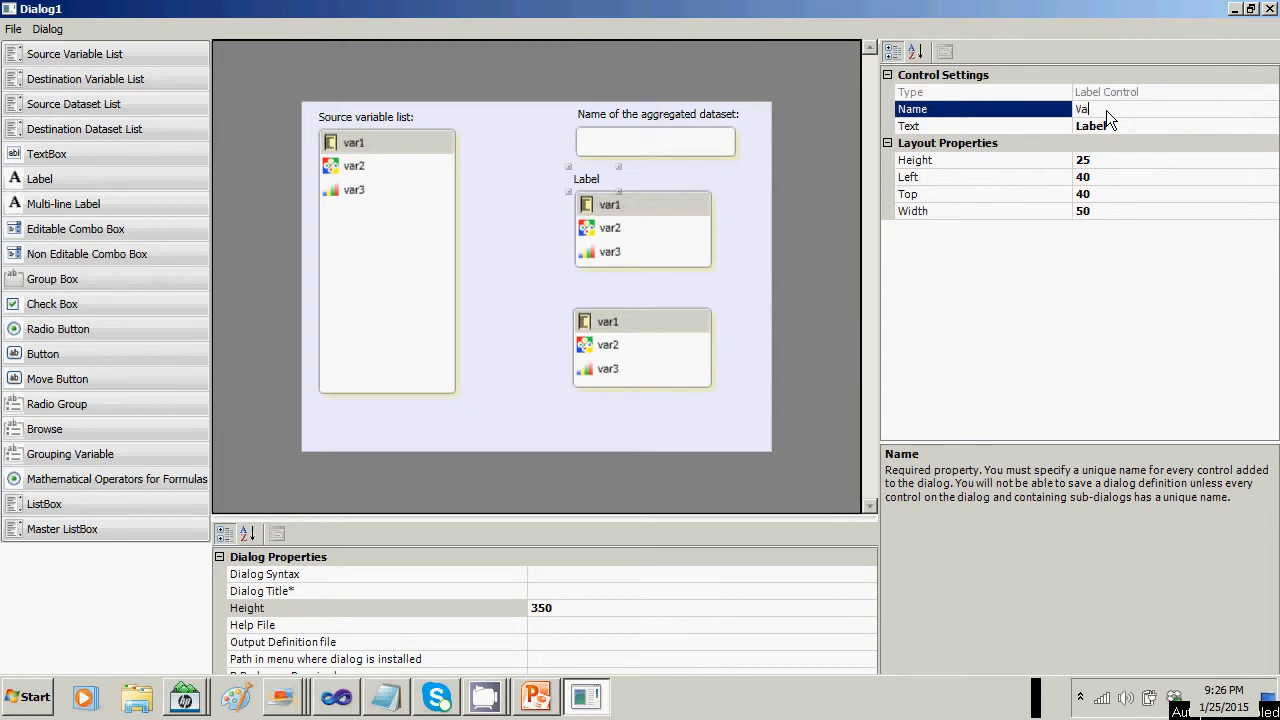
{"action": "type", "text": "Variables to Aggregate:"}
{"action": "key", "text": "BackSpace"}
{"action": "key", "text": "BackSpace"}
{"action": "key", "text": "BackSpace"}
{"action": "key", "text": "BackSpace"}
{"action": "key", "text": "BackSpace"}
{"action": "key", "text": "BackSpace"}
{"action": "key", "text": "BackSpace"}
{"action": "key", "text": "BackSpace"}
{"action": "key", "text": "BackSpace"}
{"action": "key", "text": "BackSpace"}
{"action": "key", "text": "BackSpace"}
{"action": "key", "text": "BackSpace"}
{"action": "key", "text": "BackSpace"}
{"action": "key", "text": "BackSpace"}
{"action": "key", "text": "BackSpace"}
{"action": "key", "text": "BackSpace"}
{"action": "key", "text": "BackSpace"}
{"action": "key", "text": "BackSpace"}
{"action": "key", "text": "BackSpace"}
{"action": "key", "text": "BackSpace"}
Name the new label label3 and set its text to "Variables to Aggregate:".
{"action": "type", "text": "label"}
{"action": "left_click", "coordinate": [1135, 126]}
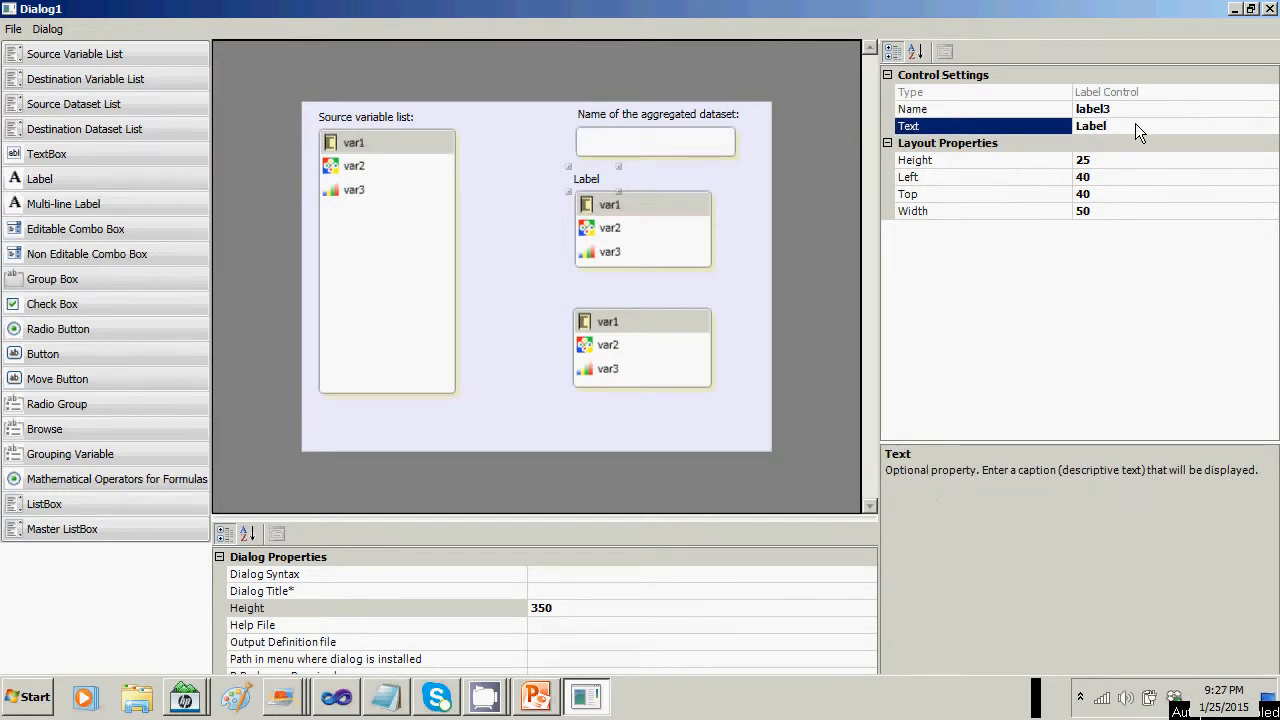
{"action": "key", "text": "BackSpace"}
{"action": "key", "text": "BackSpace"}
{"action": "key", "text": "BackSpace"}
{"action": "key", "text": "BackSpace"}
{"action": "key", "text": "BackSpace"}
{"action": "type", "text": "Variables t"}
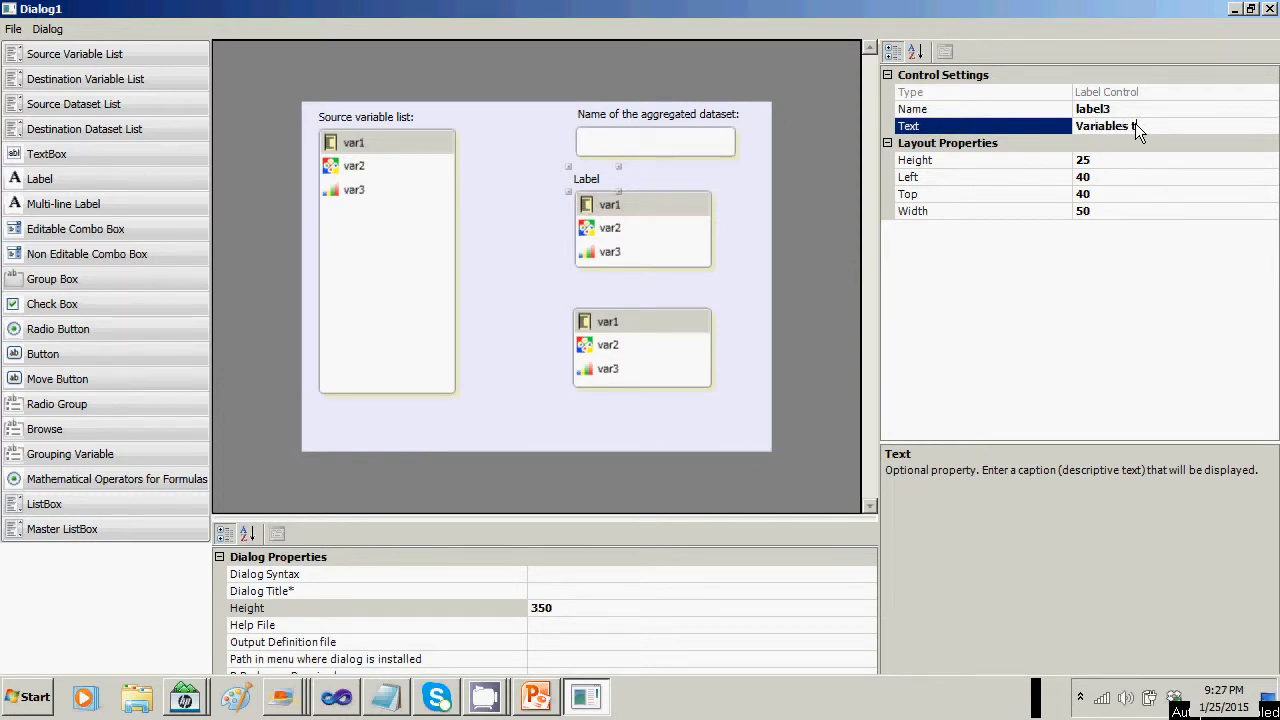
{"action": "type", "text": "o Aggregate:"}
Widen the "Variables to Aggregate:" label to about 130 and line it up with both destination lists along their left edges.
{"action": "left_click", "coordinate": [612, 176]}
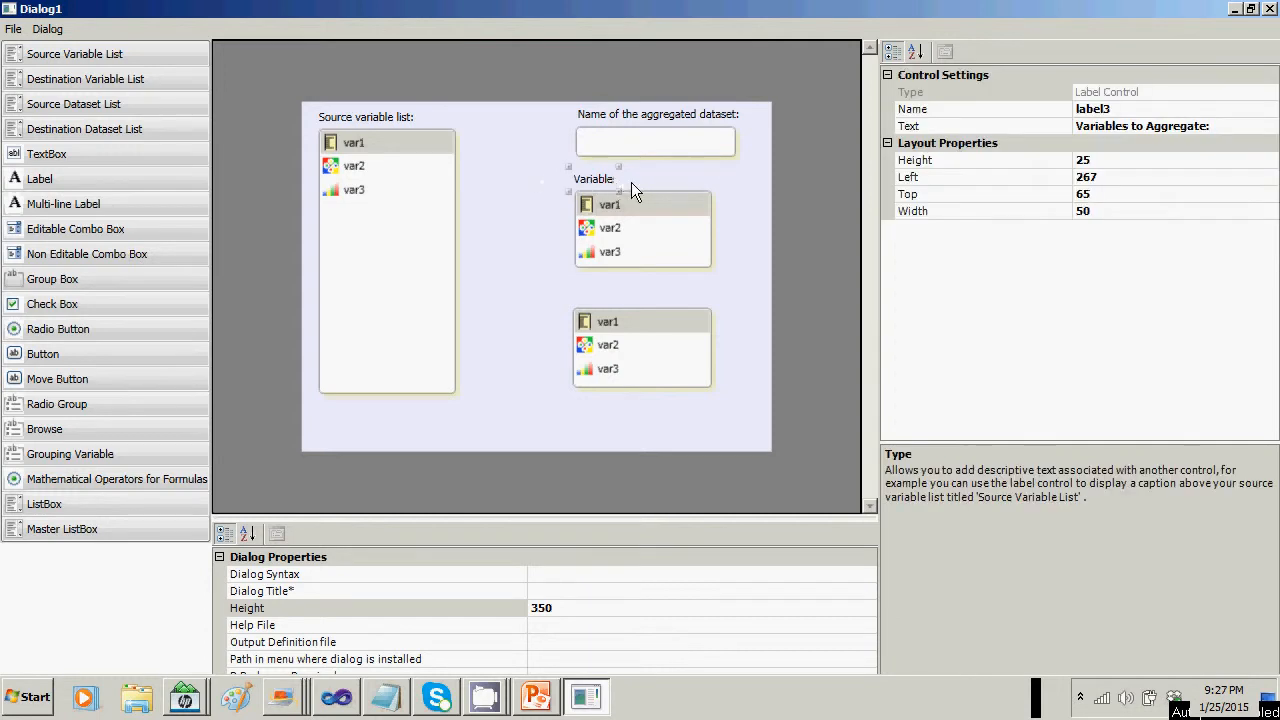
{"action": "left_click_drag", "start_coordinate": [655, 180], "coordinate": [700, 192]}
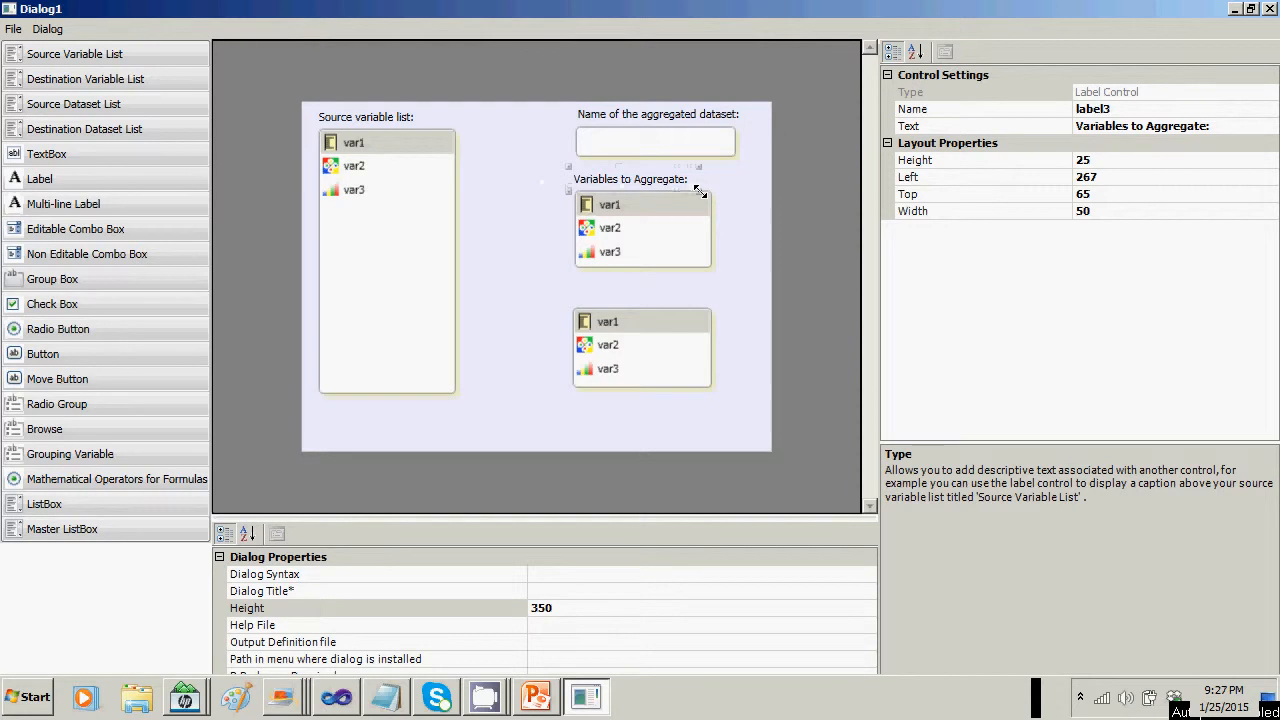
{"action": "left_click", "coordinate": [658, 218]}
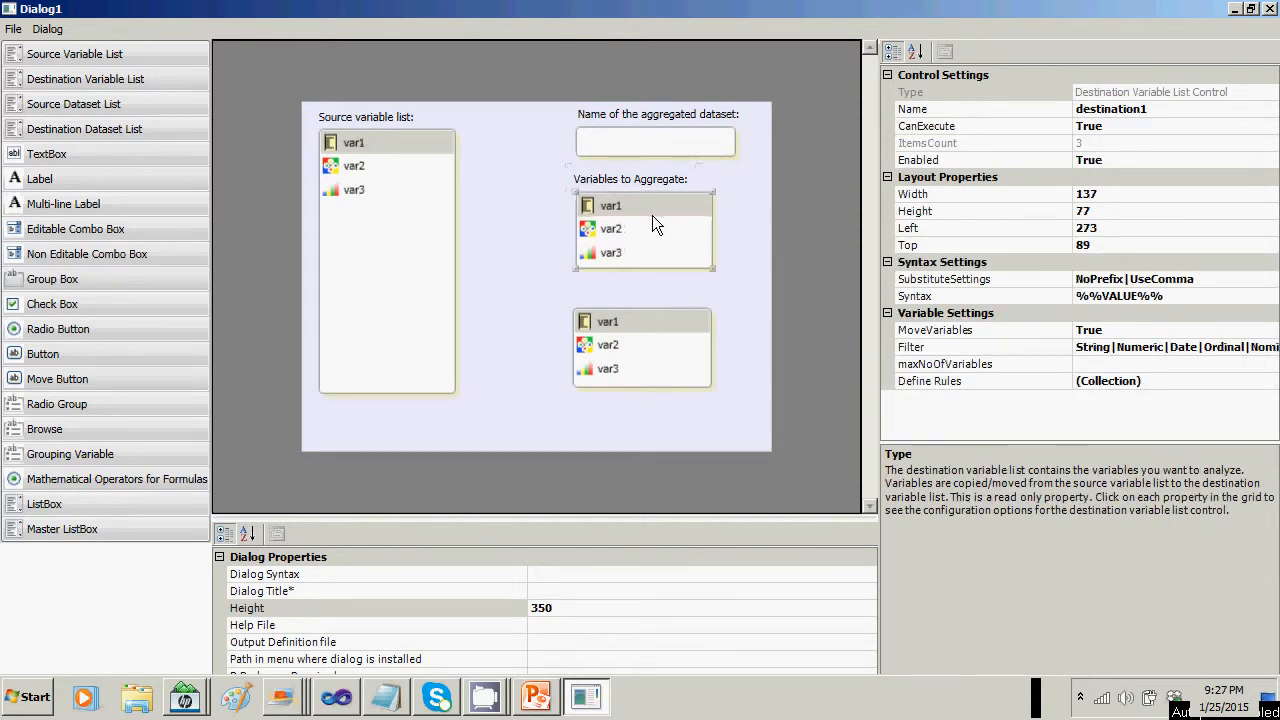
{"action": "left_click_drag", "start_coordinate": [645, 179], "coordinate": [647, 177]}
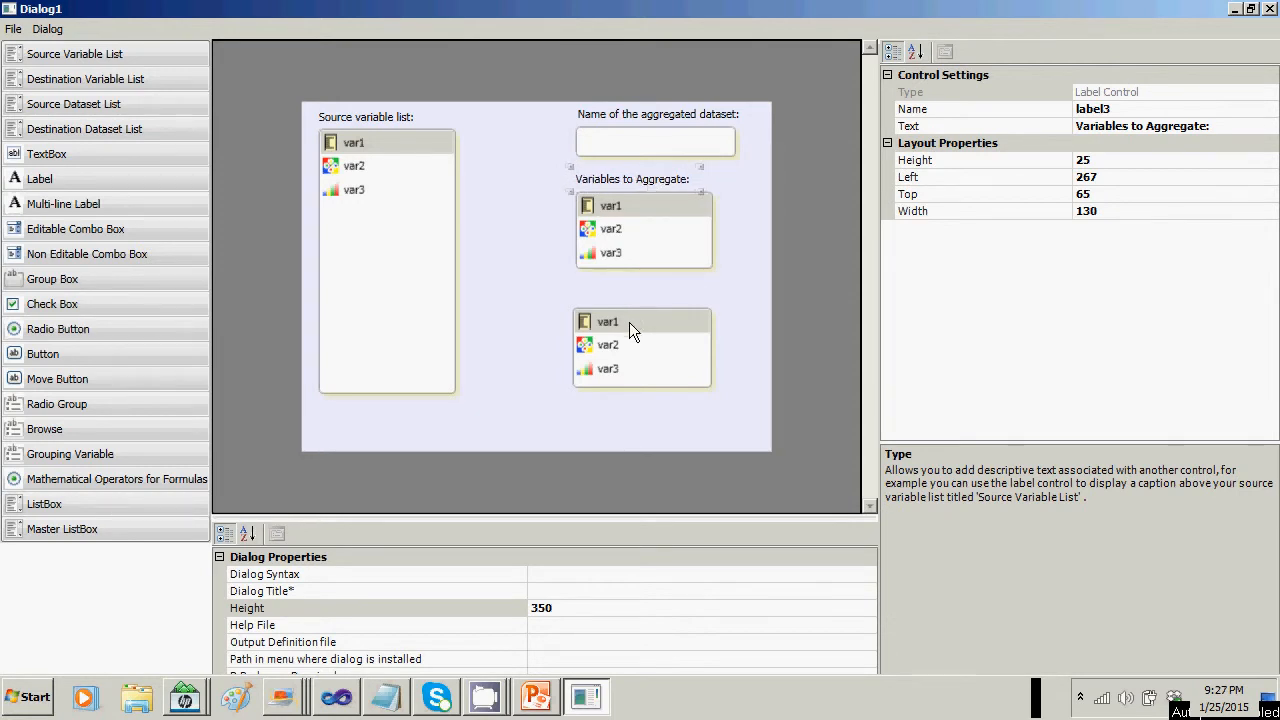
{"action": "left_click_drag", "start_coordinate": [629, 322], "coordinate": [631, 319]}
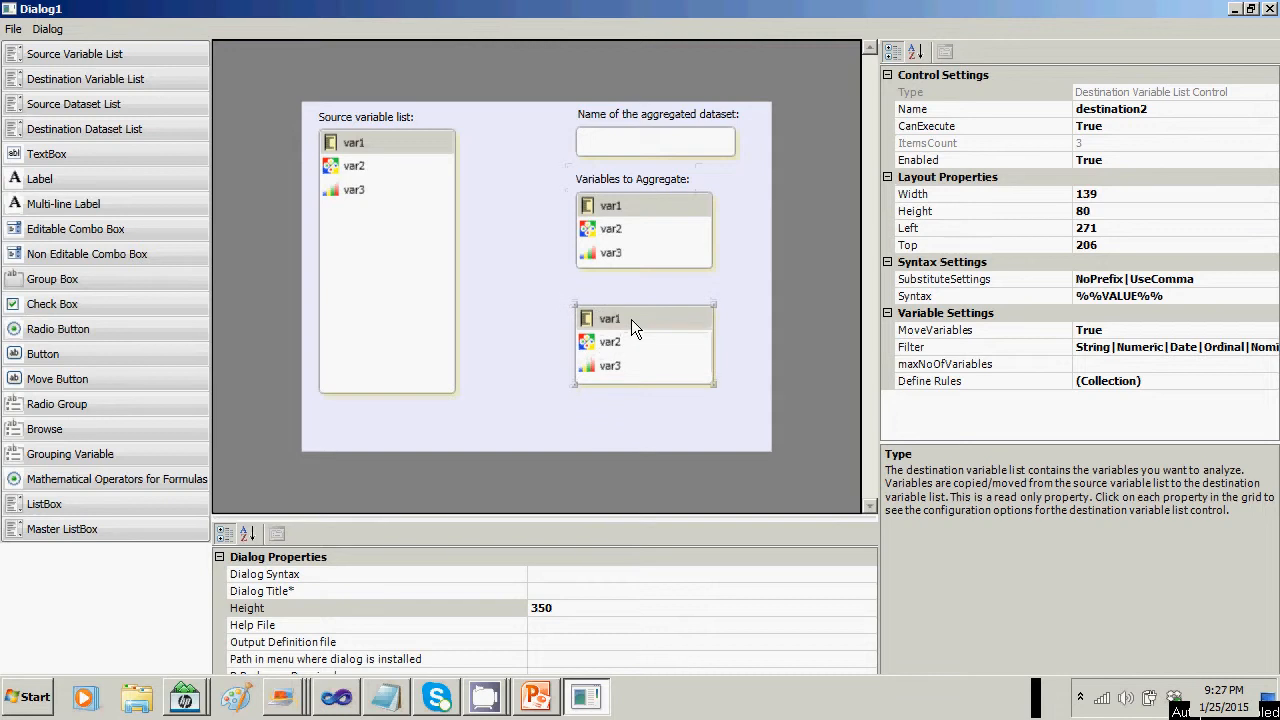
Add a label just above the lower destination list and name it label4.
{"action": "left_click", "coordinate": [40, 179]}
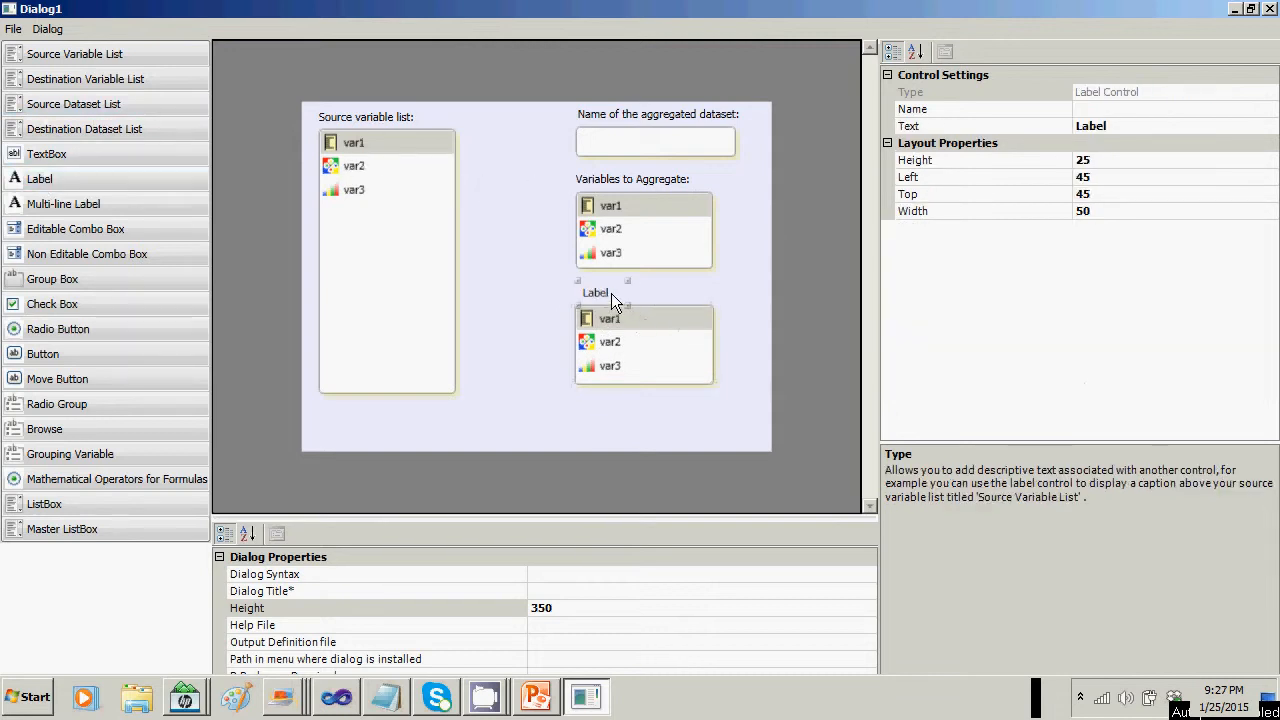
{"action": "left_click_drag", "start_coordinate": [611, 293], "coordinate": [605, 293]}
{"action": "left_click", "coordinate": [1097, 110]}
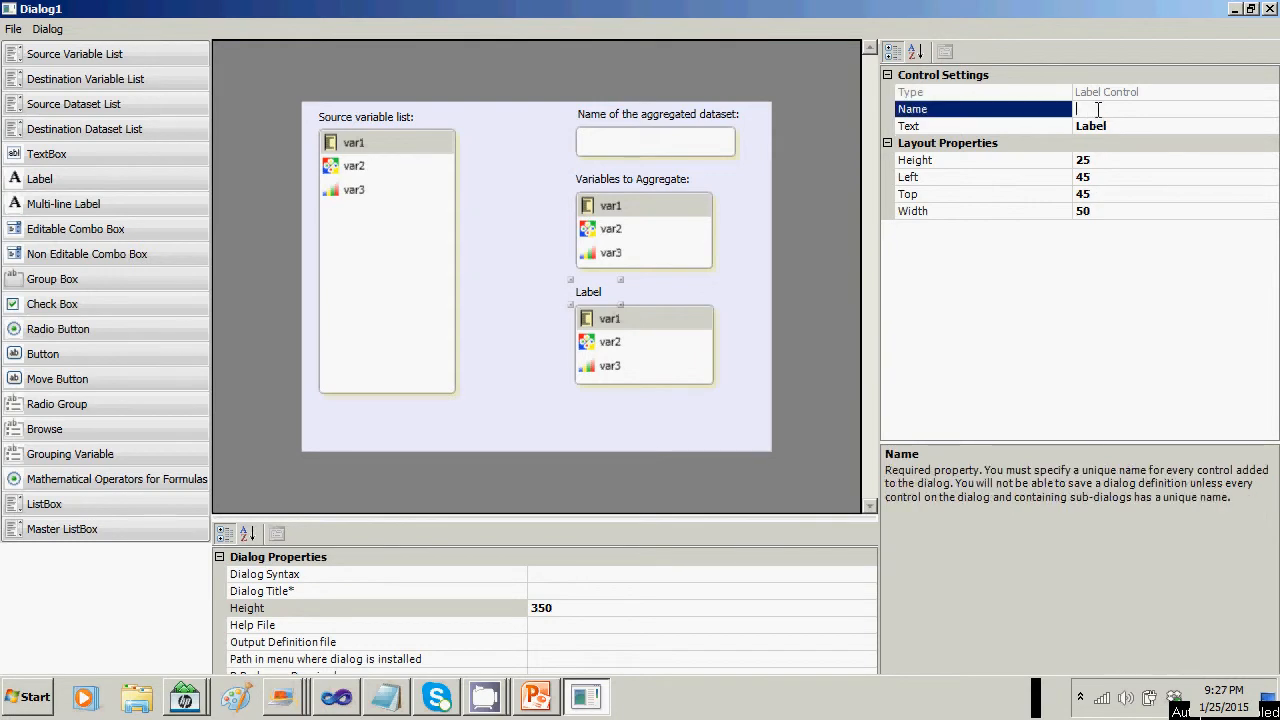
{"action": "type", "text": "label1"}
Set the caption text of the label above the lower destination list to "Aggregate by:".
{"action": "left_click", "coordinate": [1129, 124]}
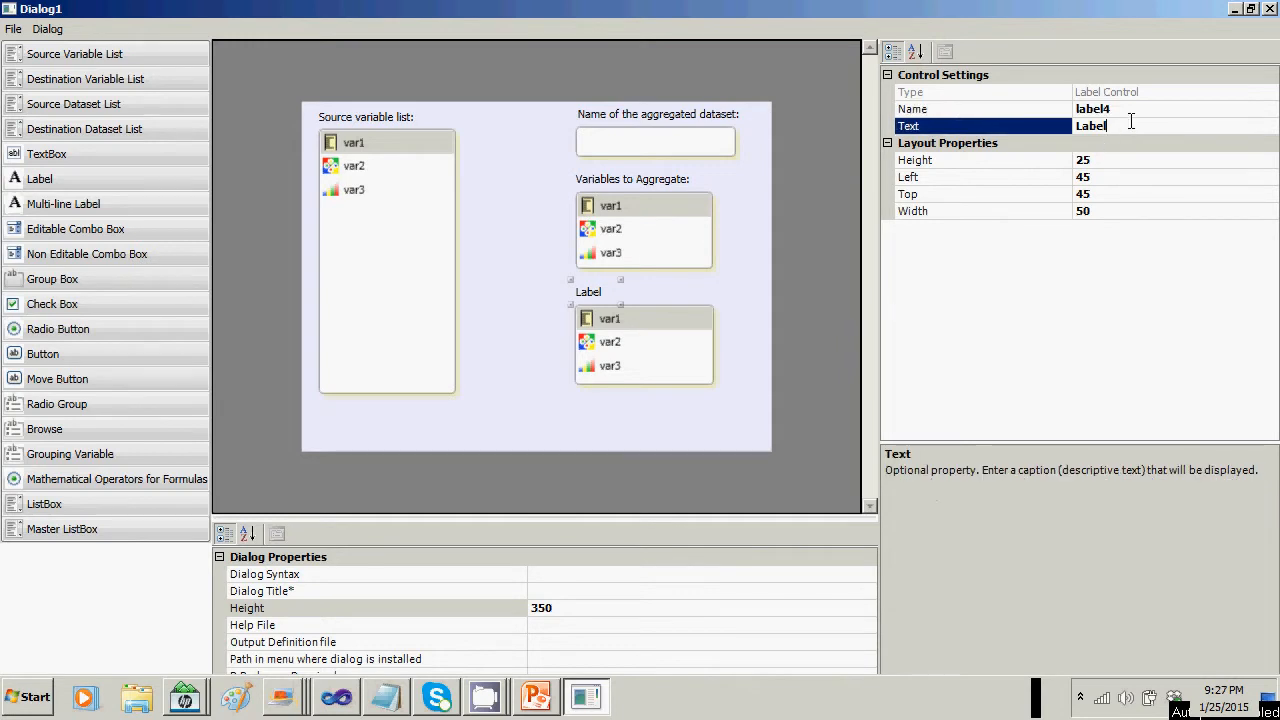
{"action": "key", "text": "BackSpace"}
{"action": "key", "text": "BackSpace"}
{"action": "key", "text": "BackSpace"}
{"action": "key", "text": "BackSpace"}
{"action": "key", "text": "BackSpace"}
{"action": "type", "text": "ggregate by"}
{"action": "key", "text": "Return"}
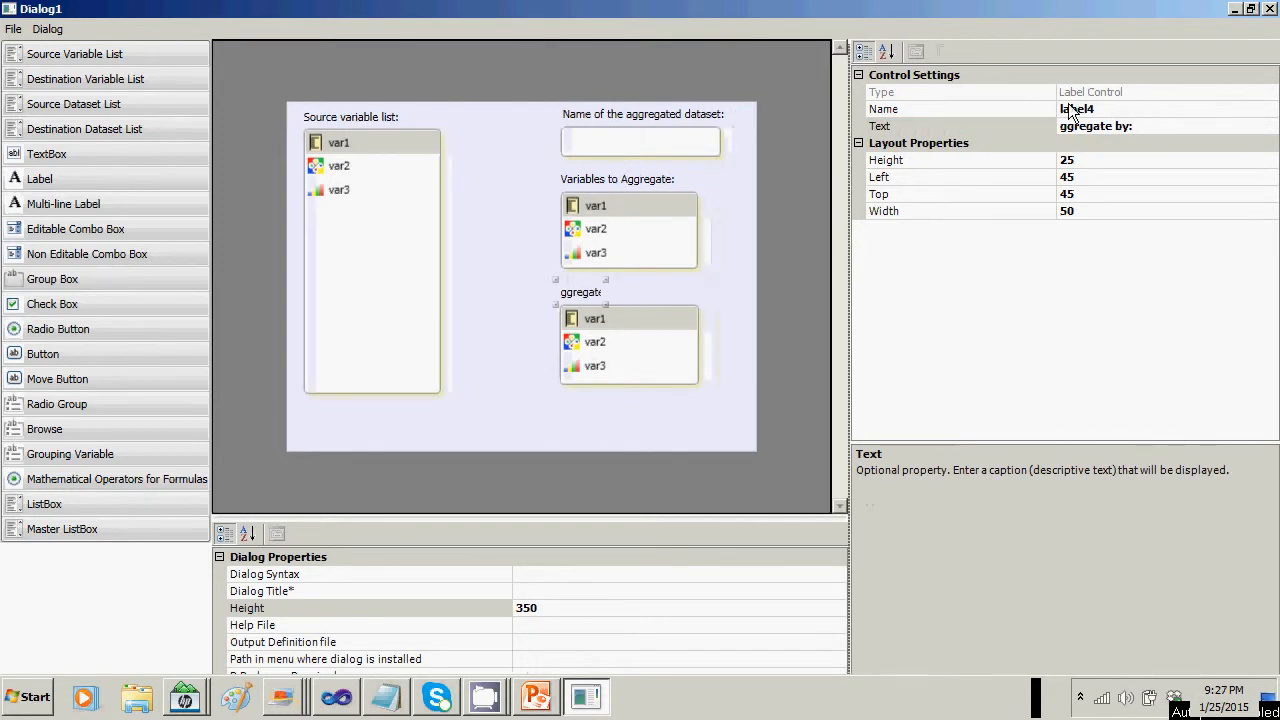
{"action": "left_click", "coordinate": [1064, 127]}
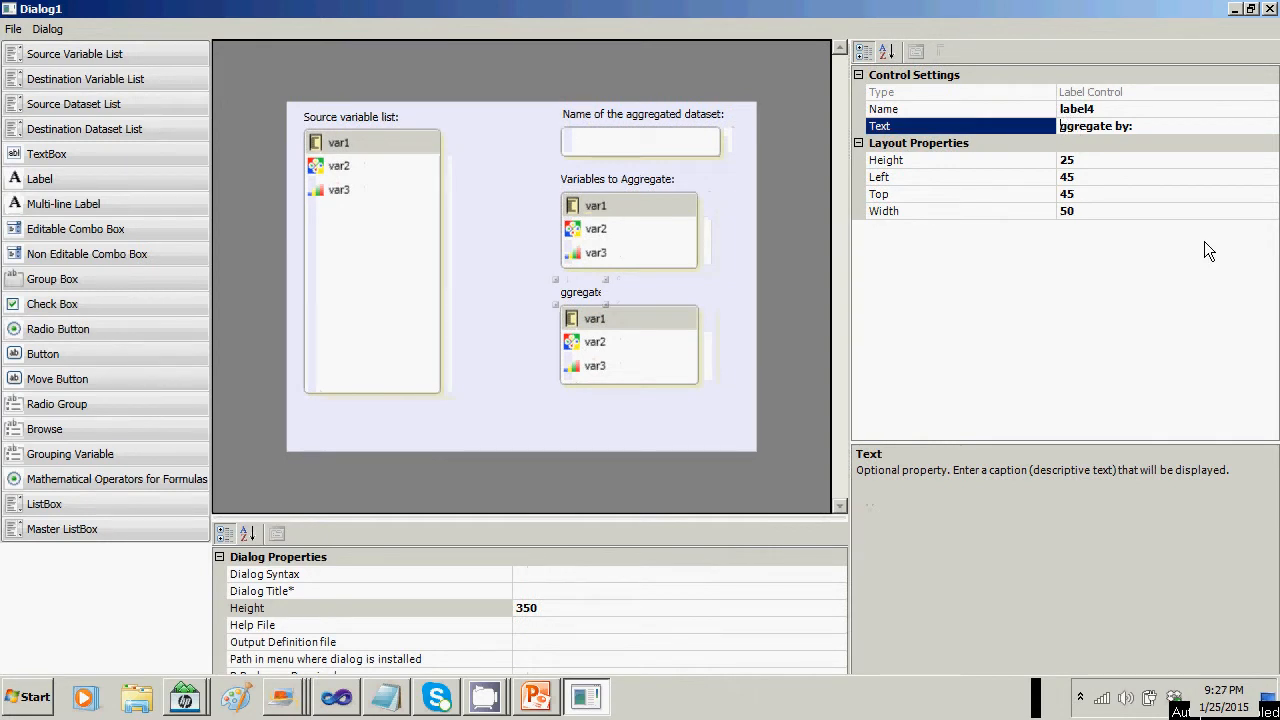
{"action": "type", "text": "A"}
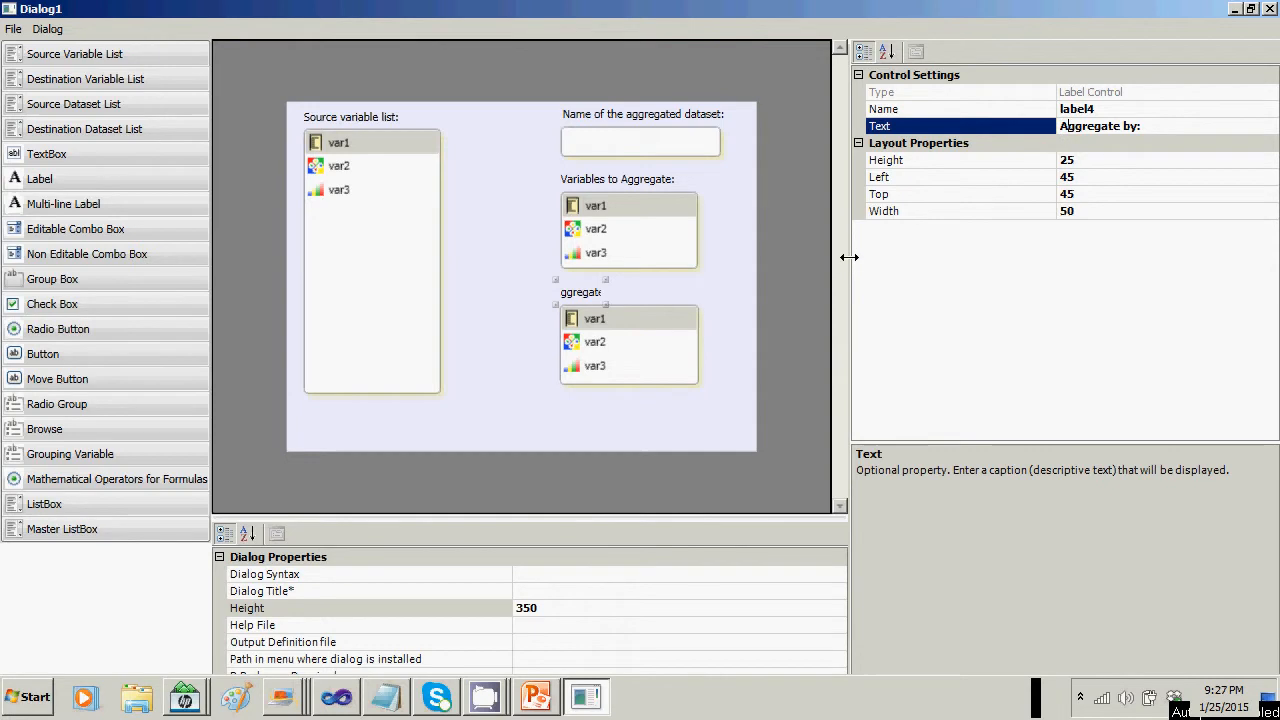
Widen the "Aggregate by:" label to fit its full caption, and extend the lower destination list slightly downward.
{"action": "left_click_drag", "start_coordinate": [846, 252], "coordinate": [900, 257]}
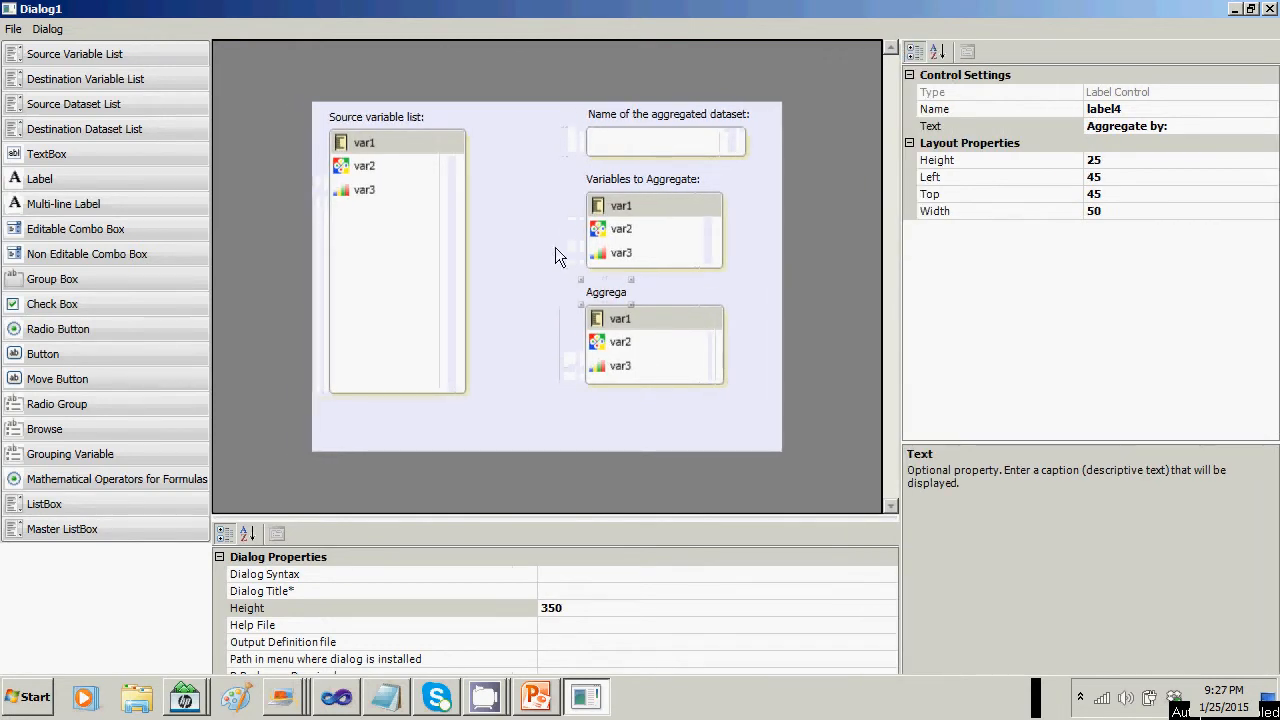
{"action": "left_click_drag", "start_coordinate": [631, 304], "coordinate": [674, 299]}
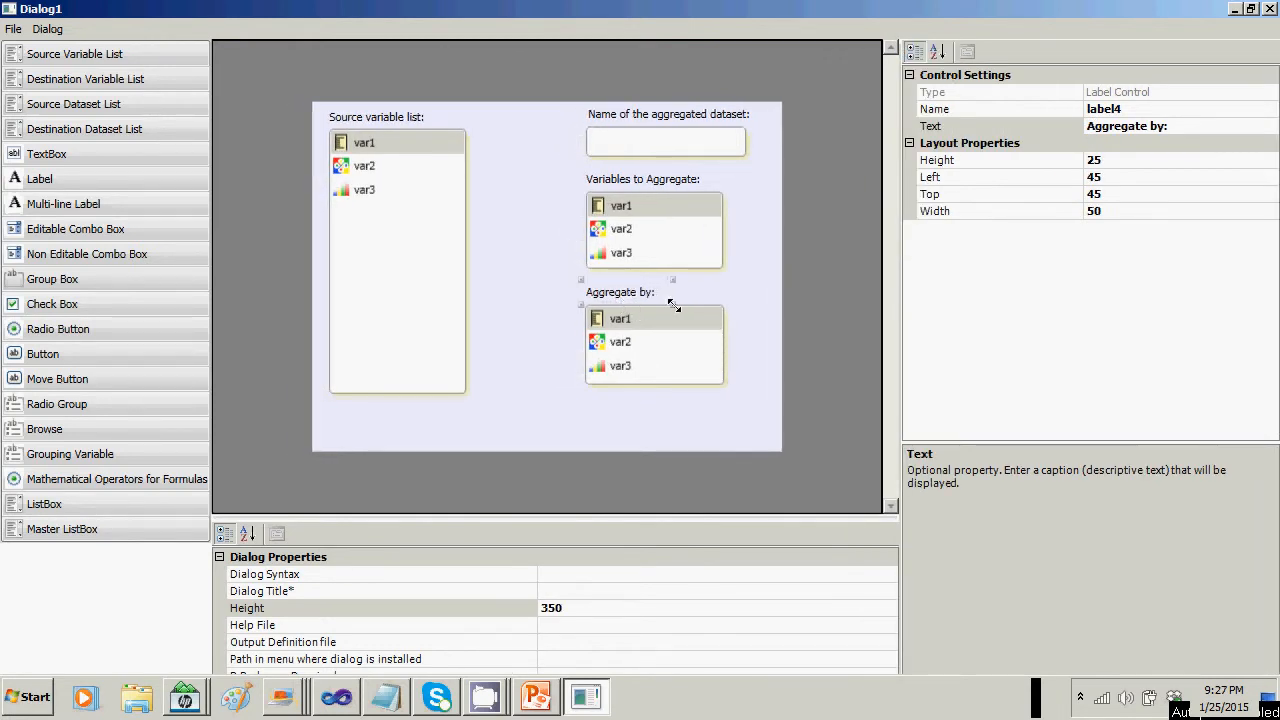
{"action": "left_click", "coordinate": [640, 343]}
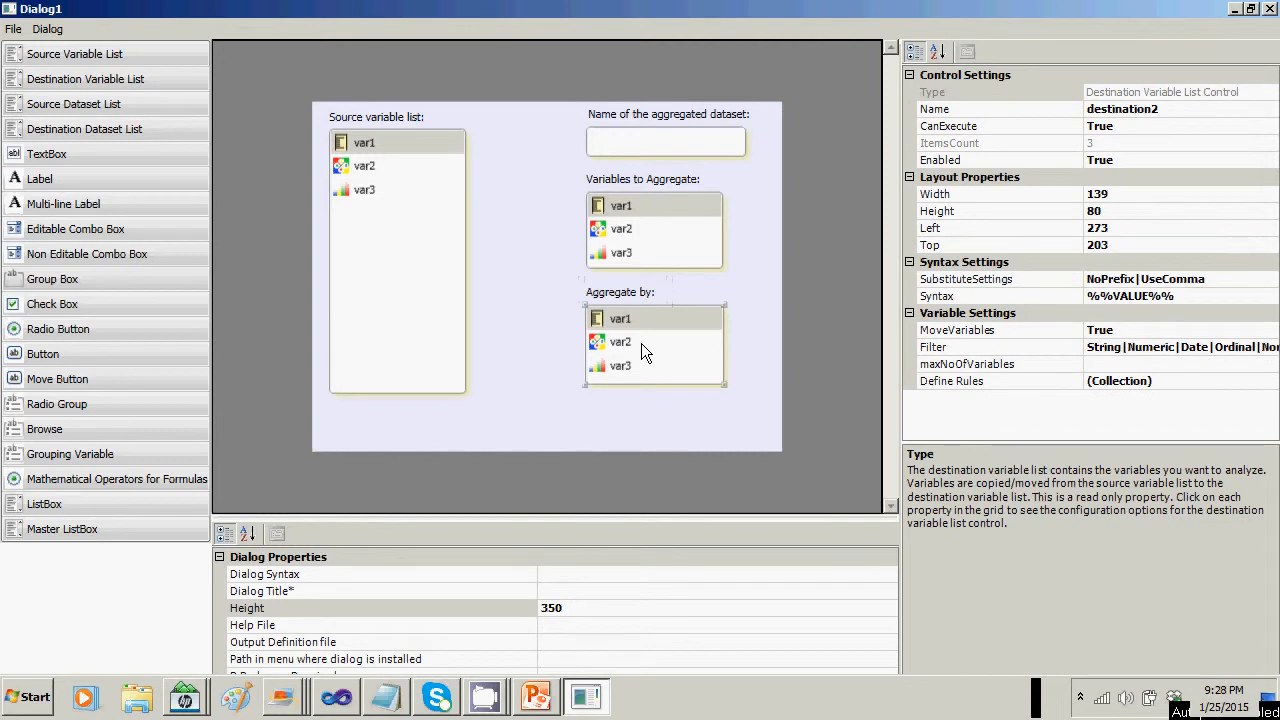
{"action": "left_click_drag", "start_coordinate": [727, 388], "coordinate": [727, 395]}
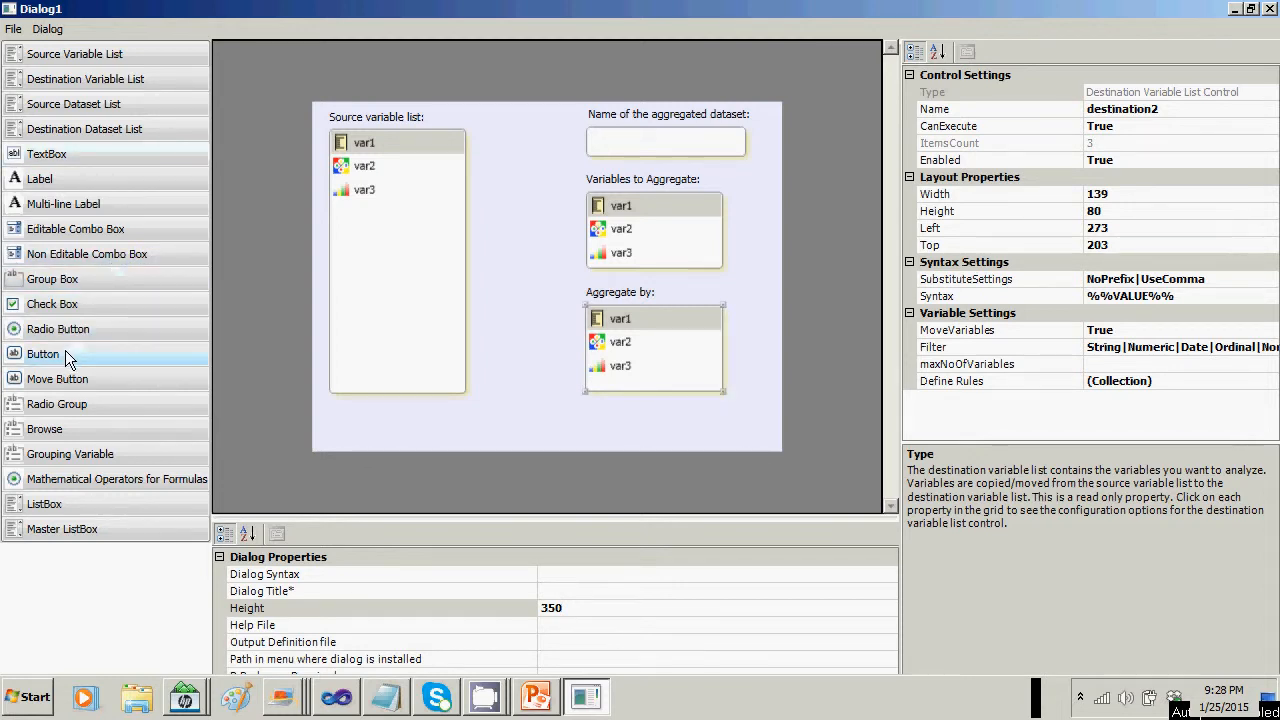
Place a radio button below the source variable list, named rd1 with the text "Mean".
{"action": "left_click_drag", "start_coordinate": [72, 324], "coordinate": [362, 158]}
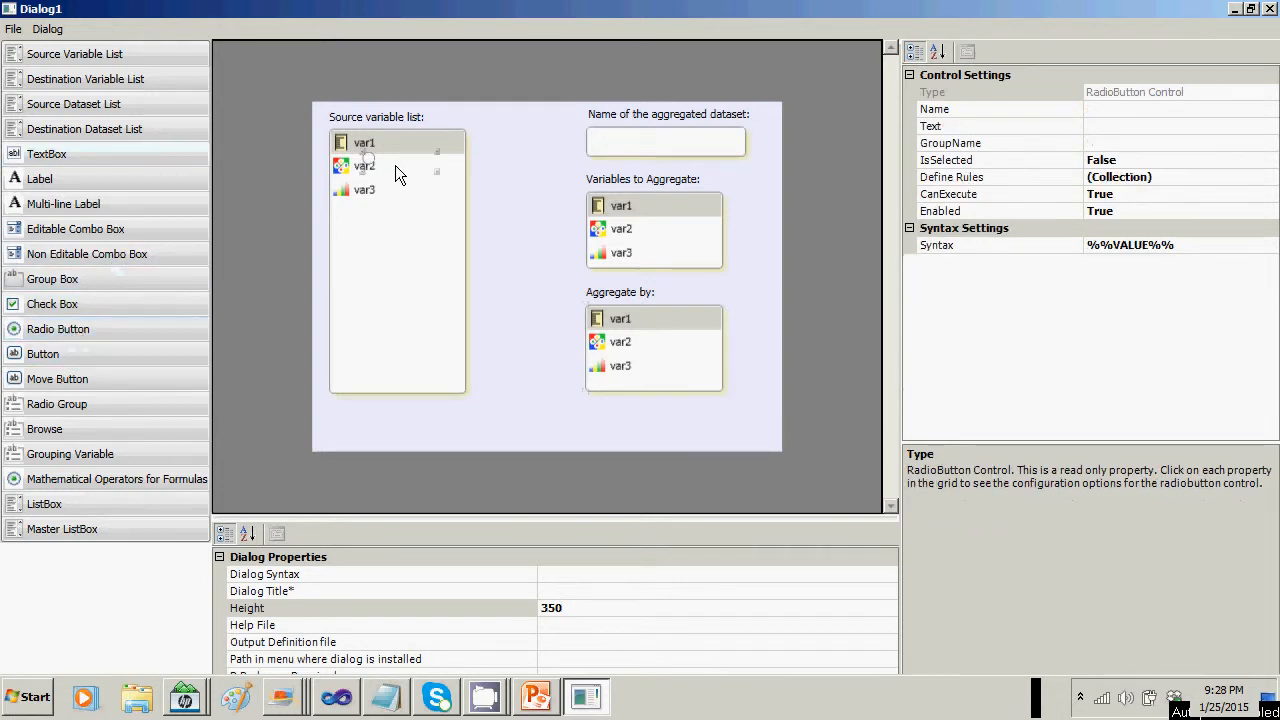
{"action": "left_click_drag", "start_coordinate": [398, 201], "coordinate": [375, 423]}
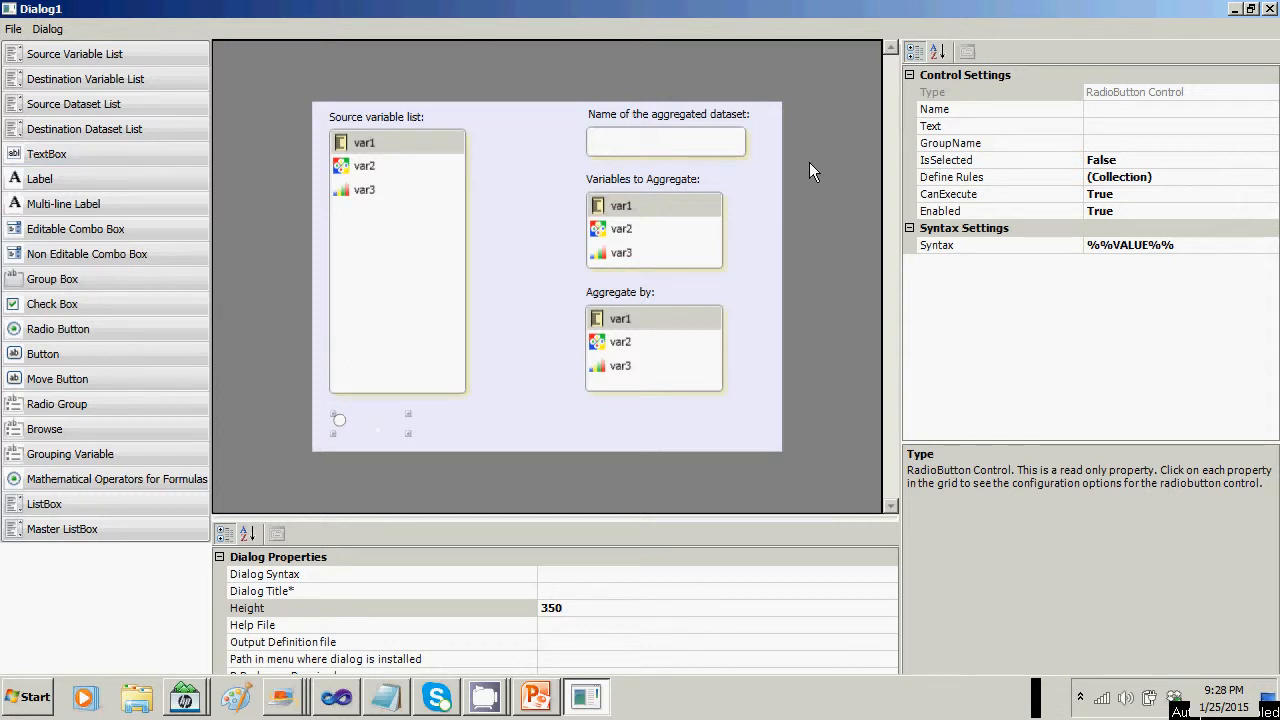
{"action": "left_click", "coordinate": [1126, 110]}
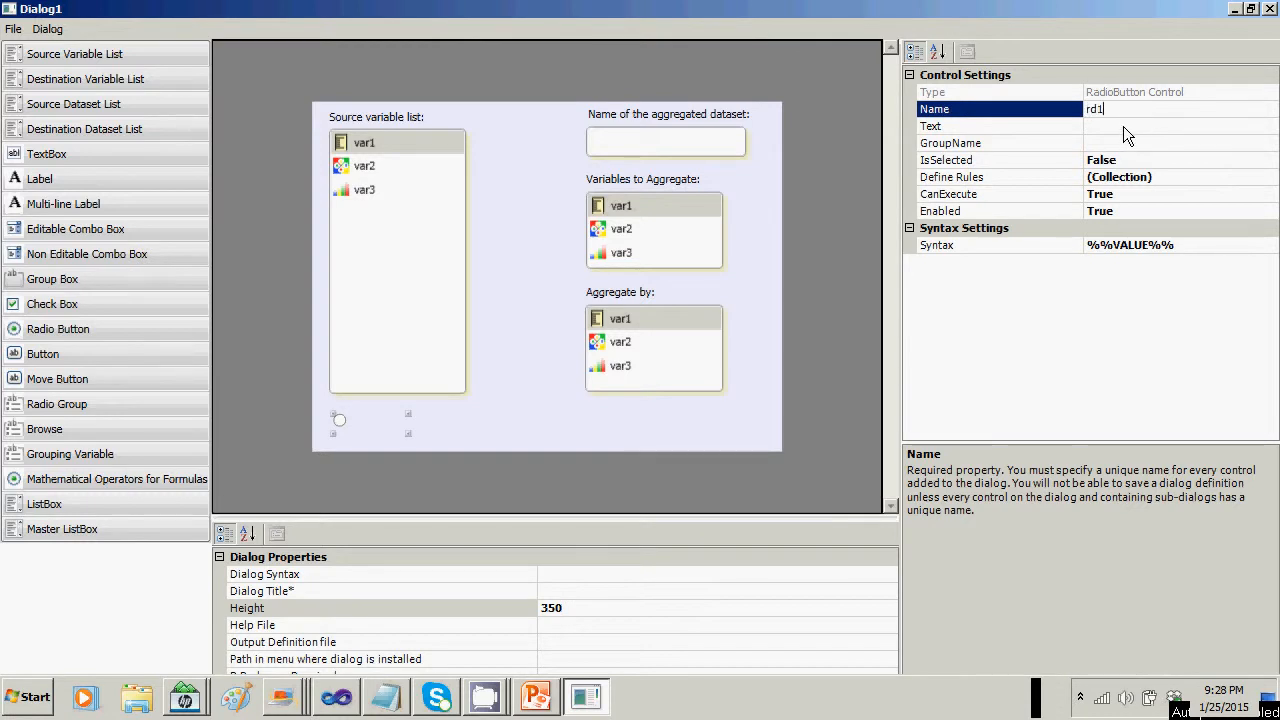
{"action": "left_click", "coordinate": [1123, 126]}
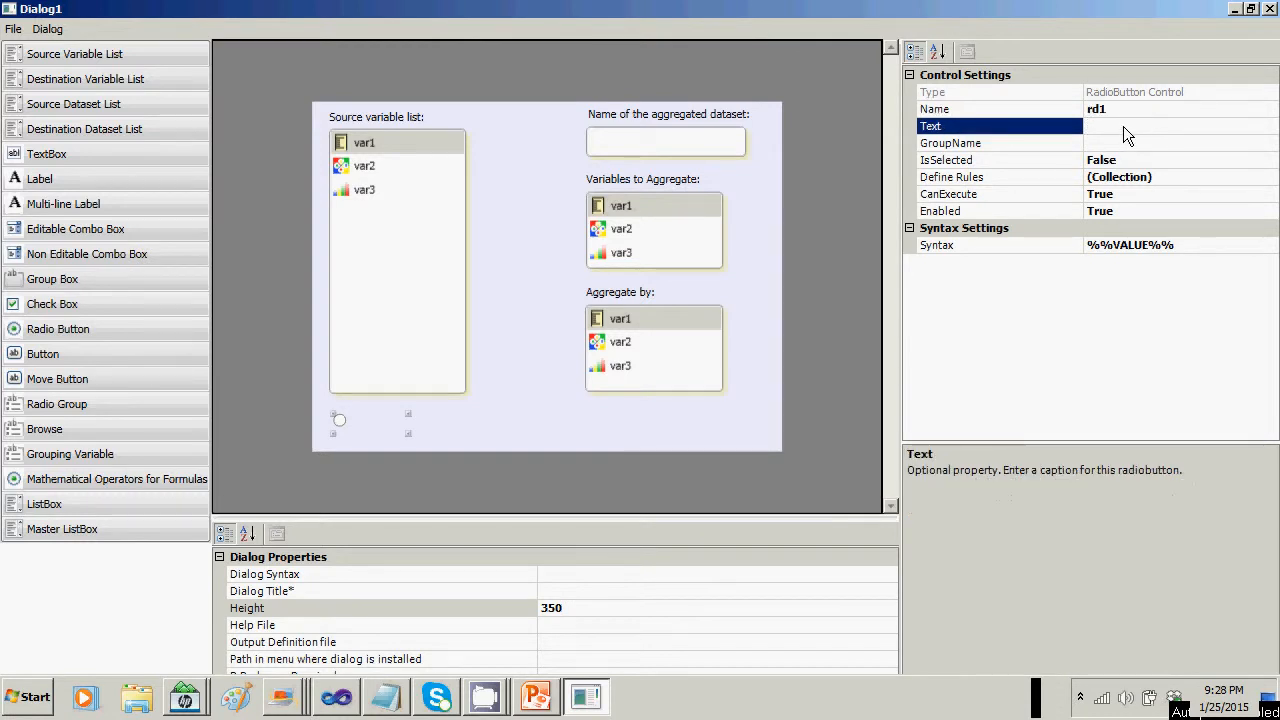
{"action": "type", "text": "Mean"}
Add a second radio button beside "Mean", named rd2 with the text "Sum".
{"action": "left_click", "coordinate": [58, 329]}
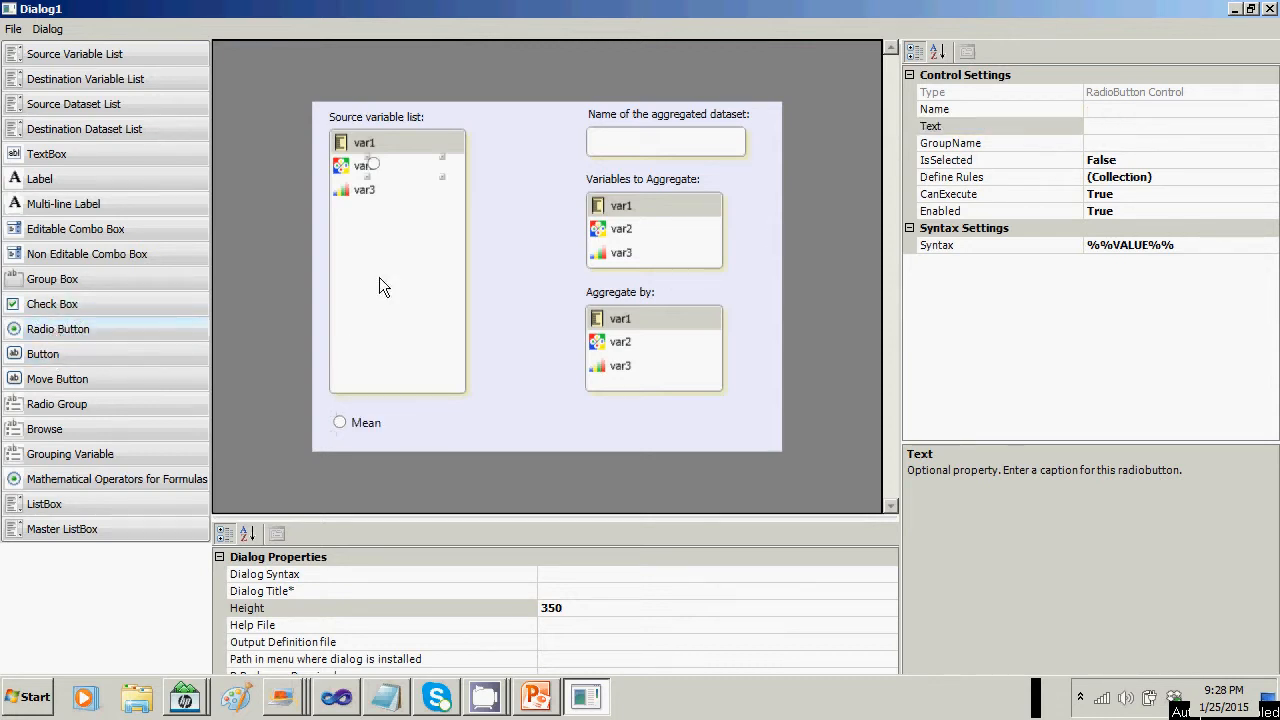
{"action": "left_click_drag", "start_coordinate": [389, 163], "coordinate": [421, 419]}
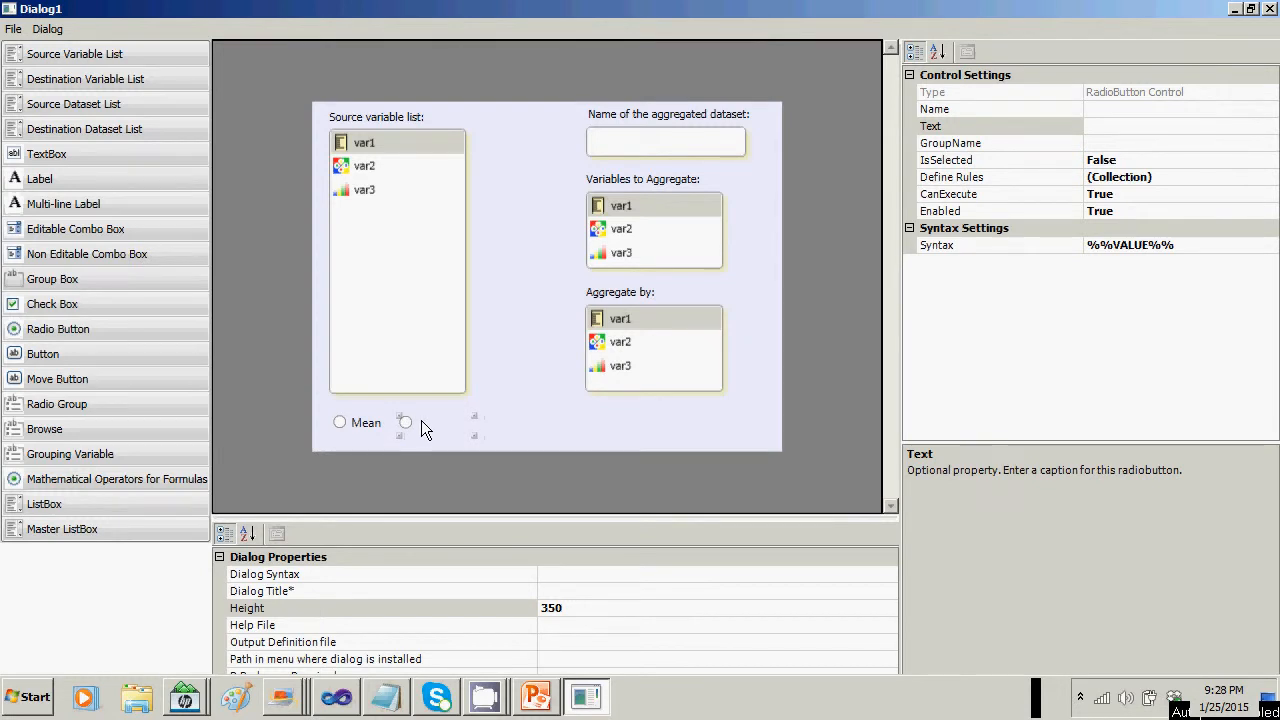
{"action": "left_click", "coordinate": [1143, 107]}
{"action": "type", "text": "rd2"}
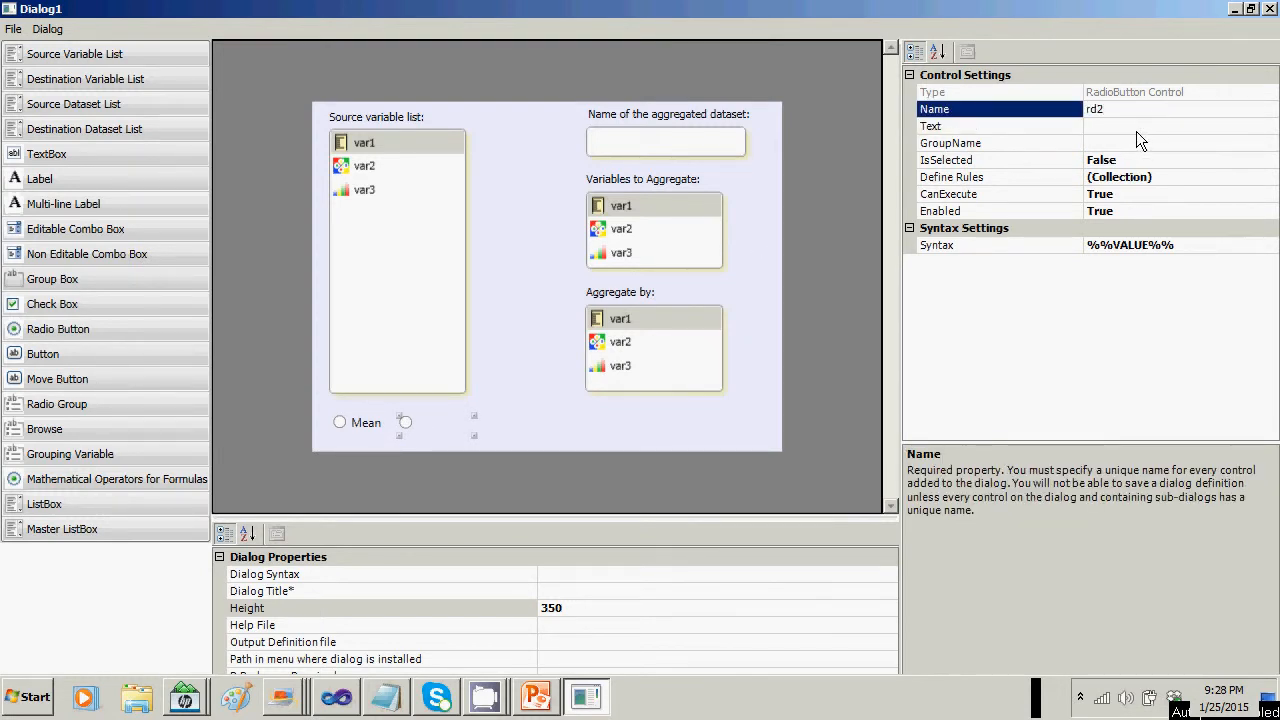
{"action": "left_click", "coordinate": [1135, 127]}
{"action": "type", "text": "Sum"}
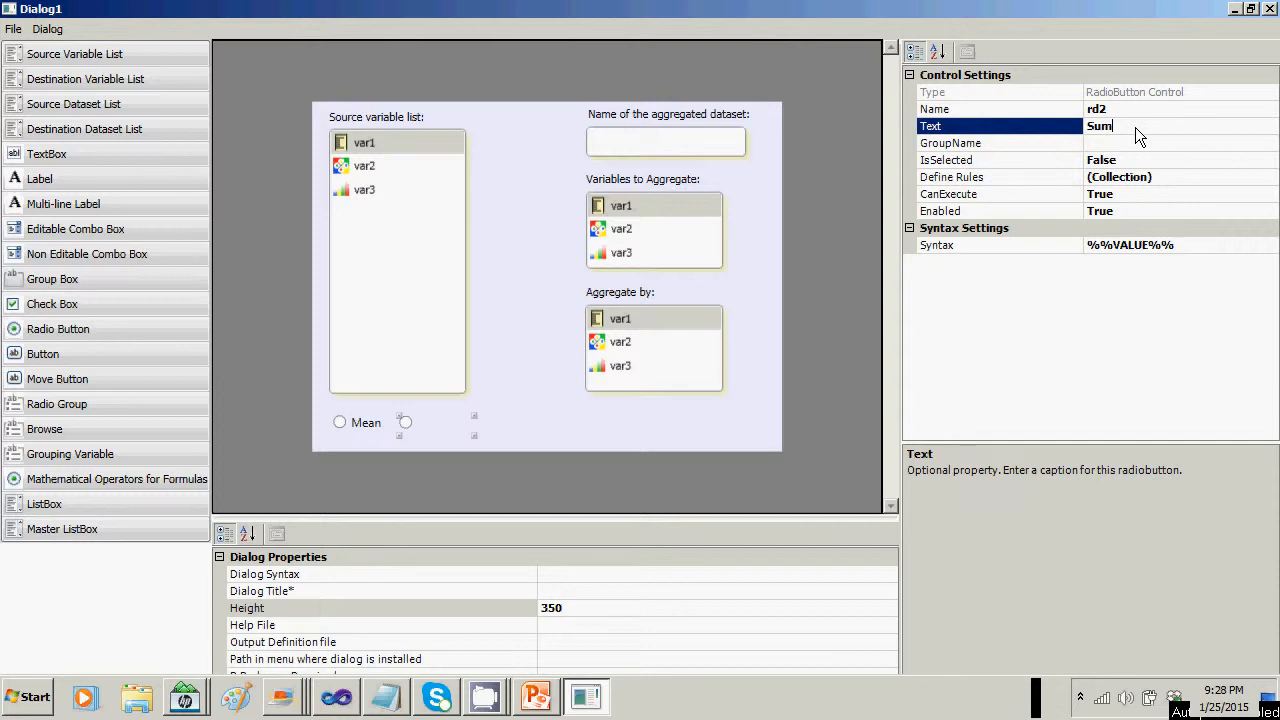
{"action": "key", "text": "Return"}
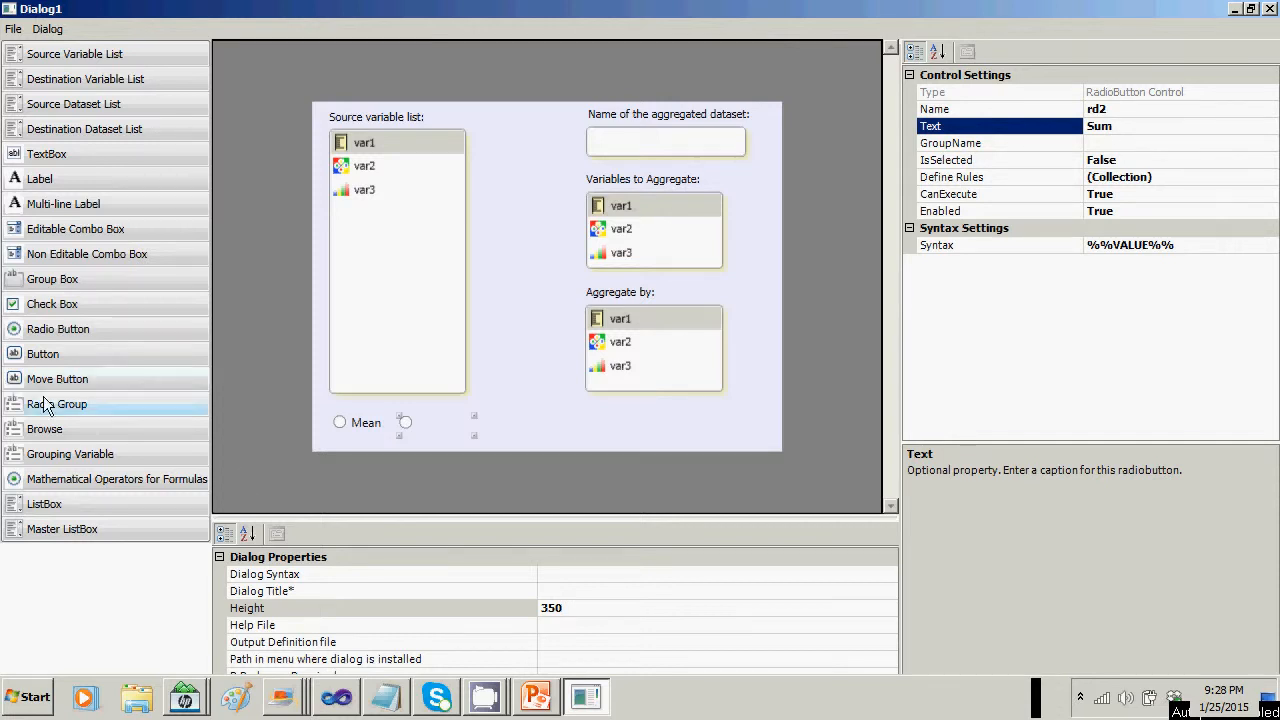
Add a third radio button beside "Sum" and name it rd3.
{"action": "left_click_drag", "start_coordinate": [54, 330], "coordinate": [478, 424]}
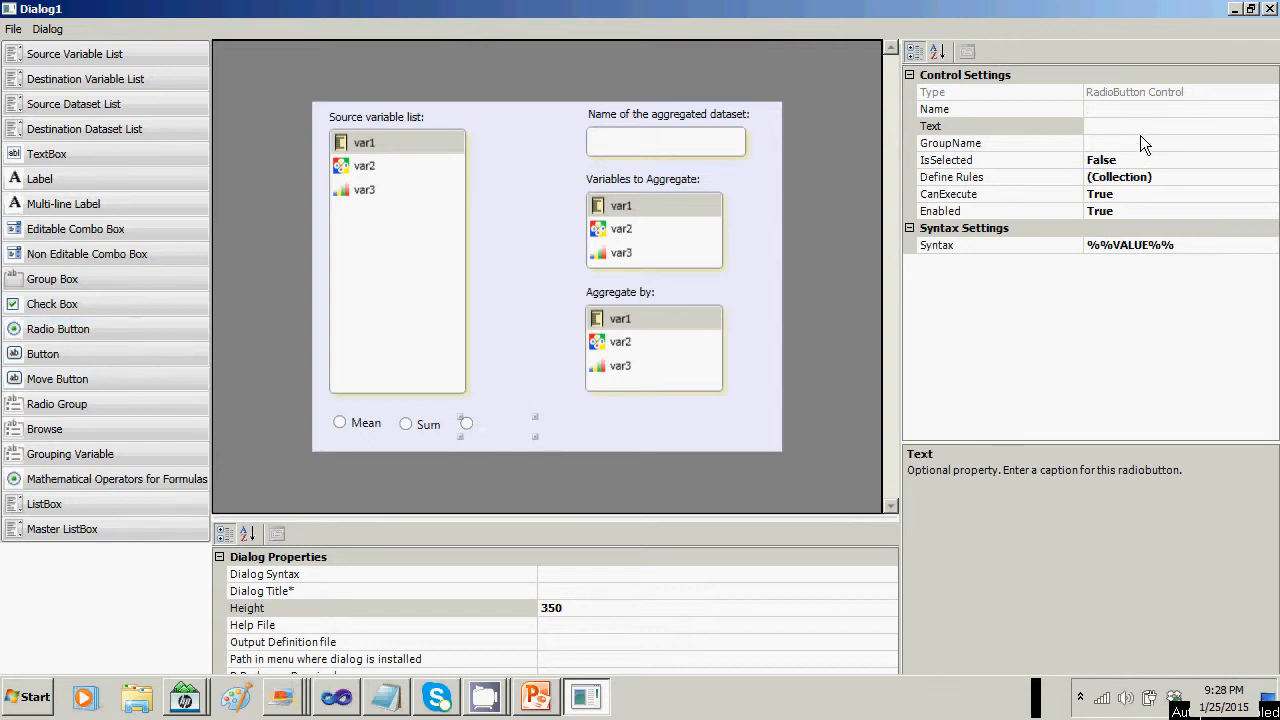
{"action": "left_click", "coordinate": [1131, 104]}
{"action": "type", "text": "rd"}
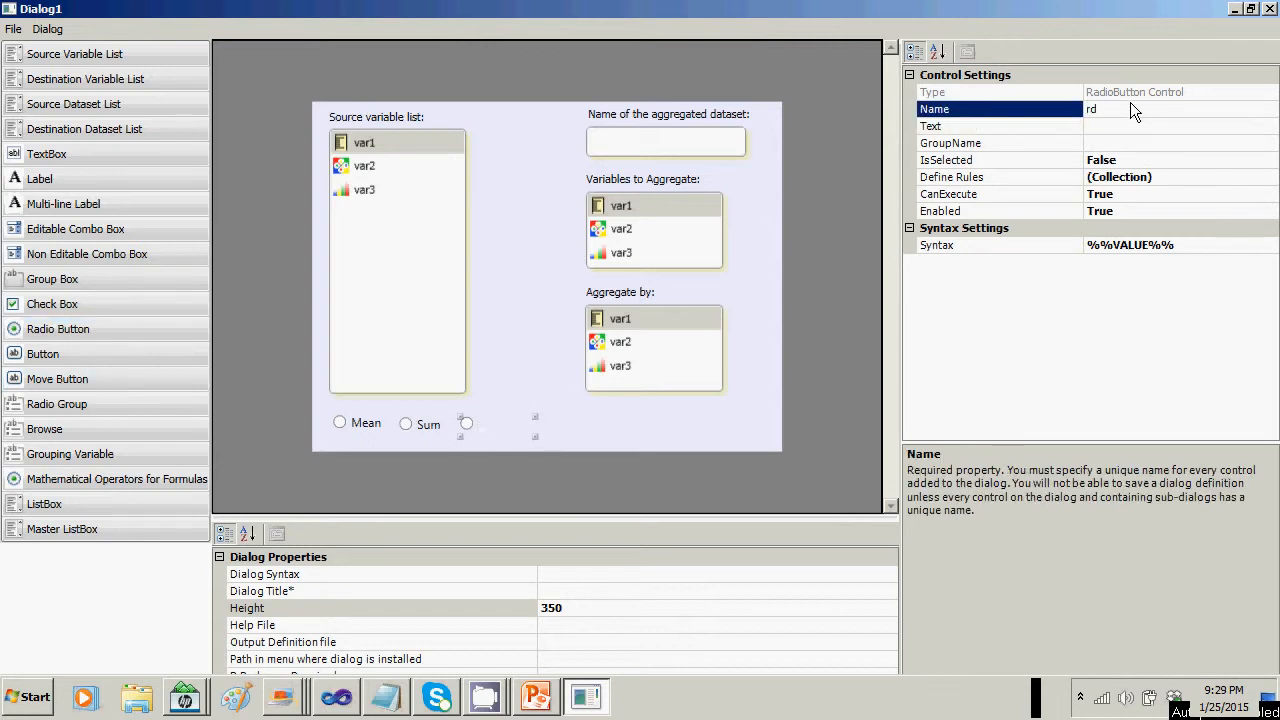
{"action": "type", "text": "3"}
Set the rd3 radio button's text to "Other (Specify for e.g. median, sd..)" and widen the control to show more of the caption.
{"action": "left_click", "coordinate": [1107, 128]}
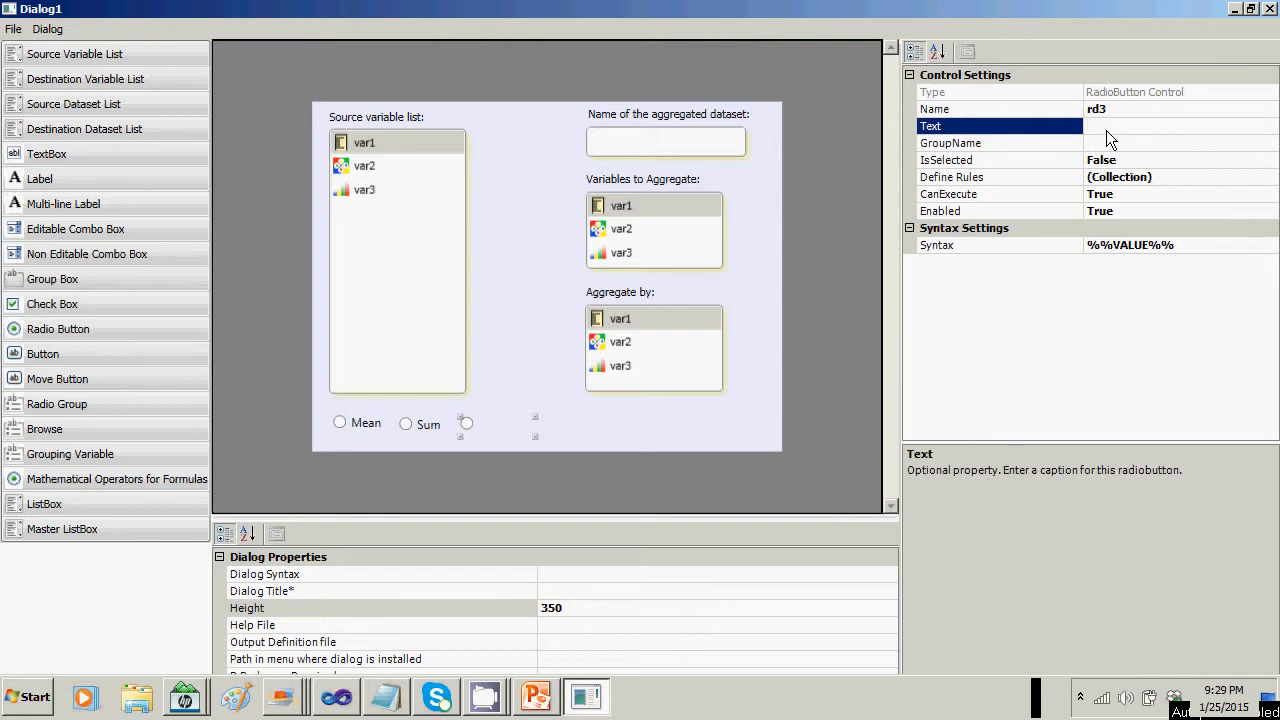
{"action": "type", "text": "Other (Specify for e.g. "}
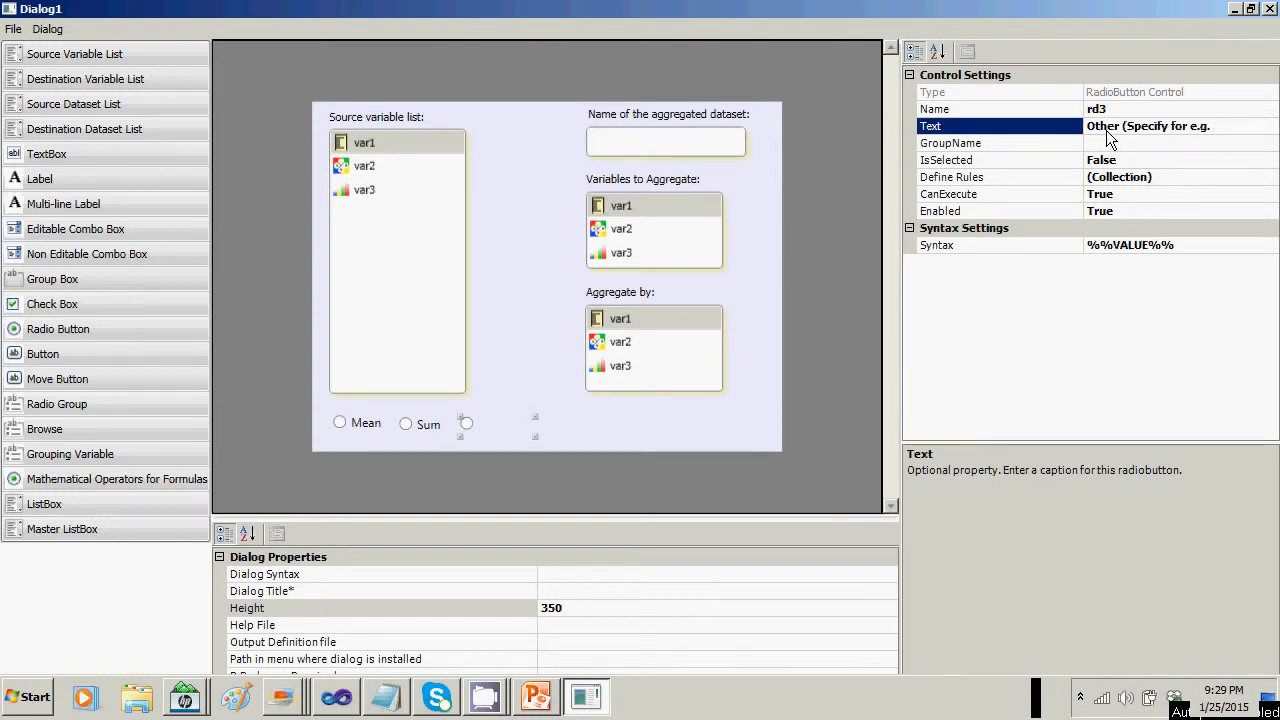
{"action": "type", "text": "median, sd"}
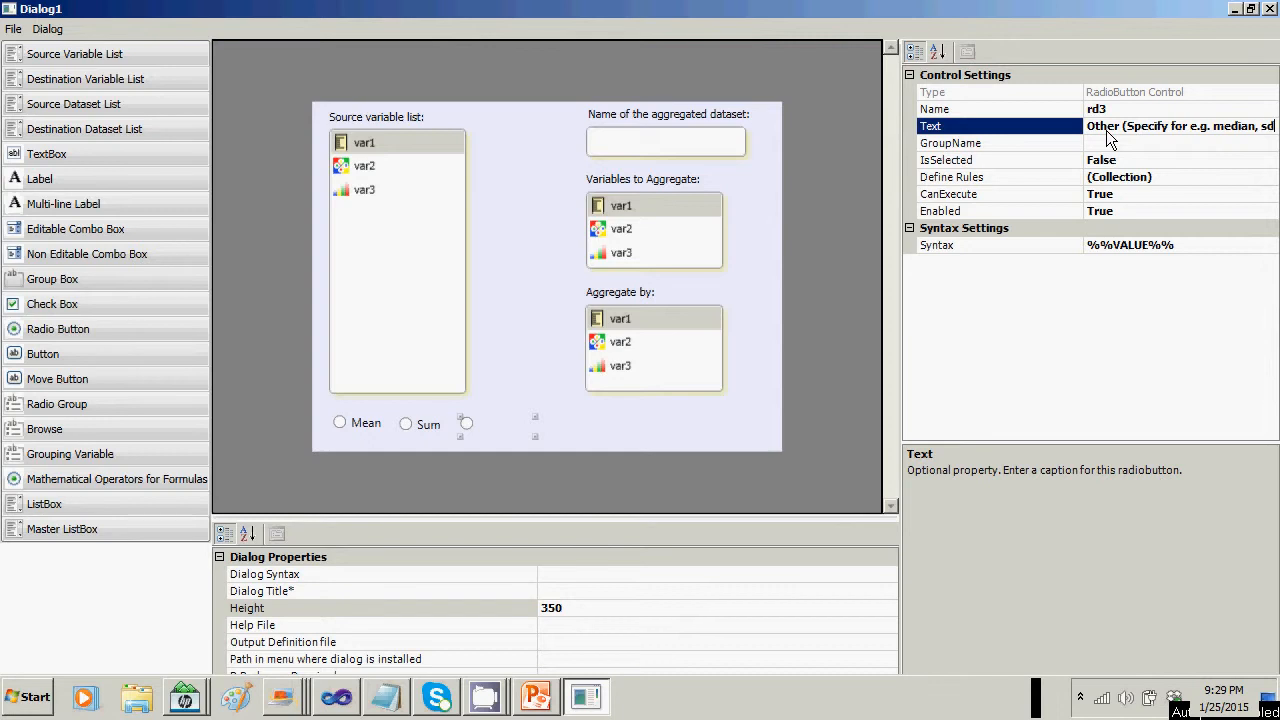
{"action": "type", "text": "."}
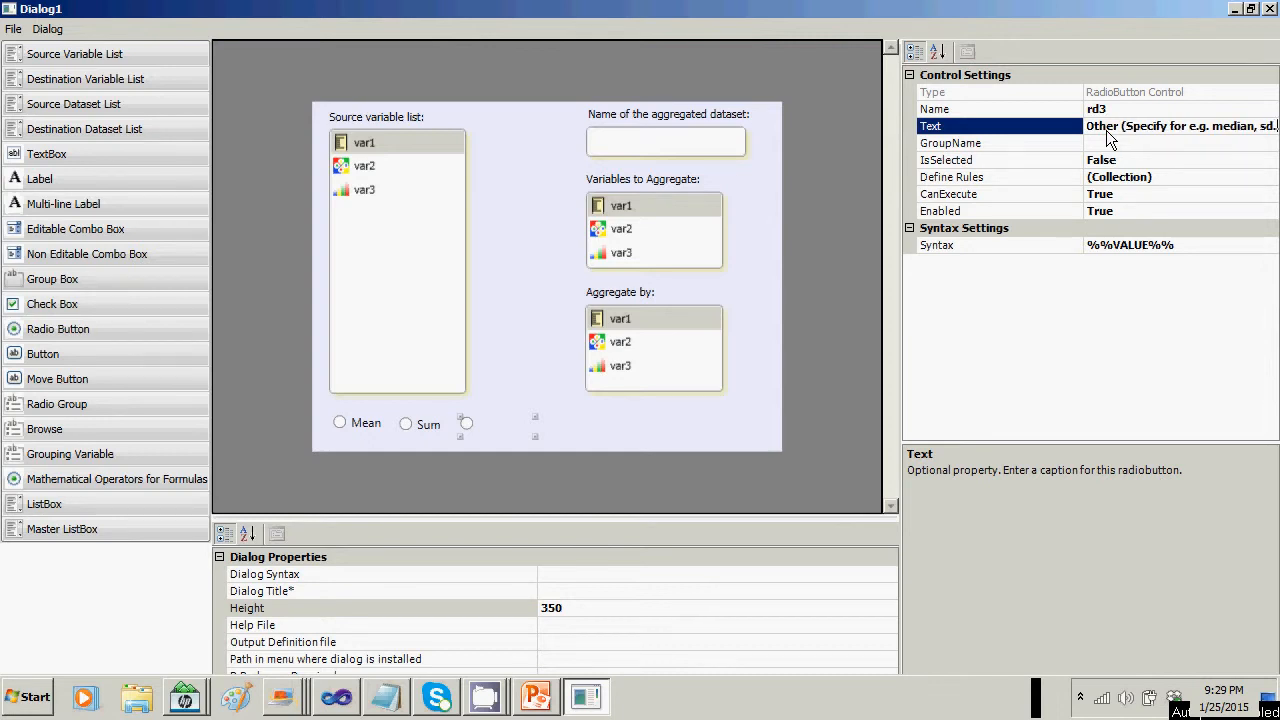
{"action": "type", "text": "."}
{"action": "key", "text": "BackSpace"}
{"action": "type", "text": ")"}
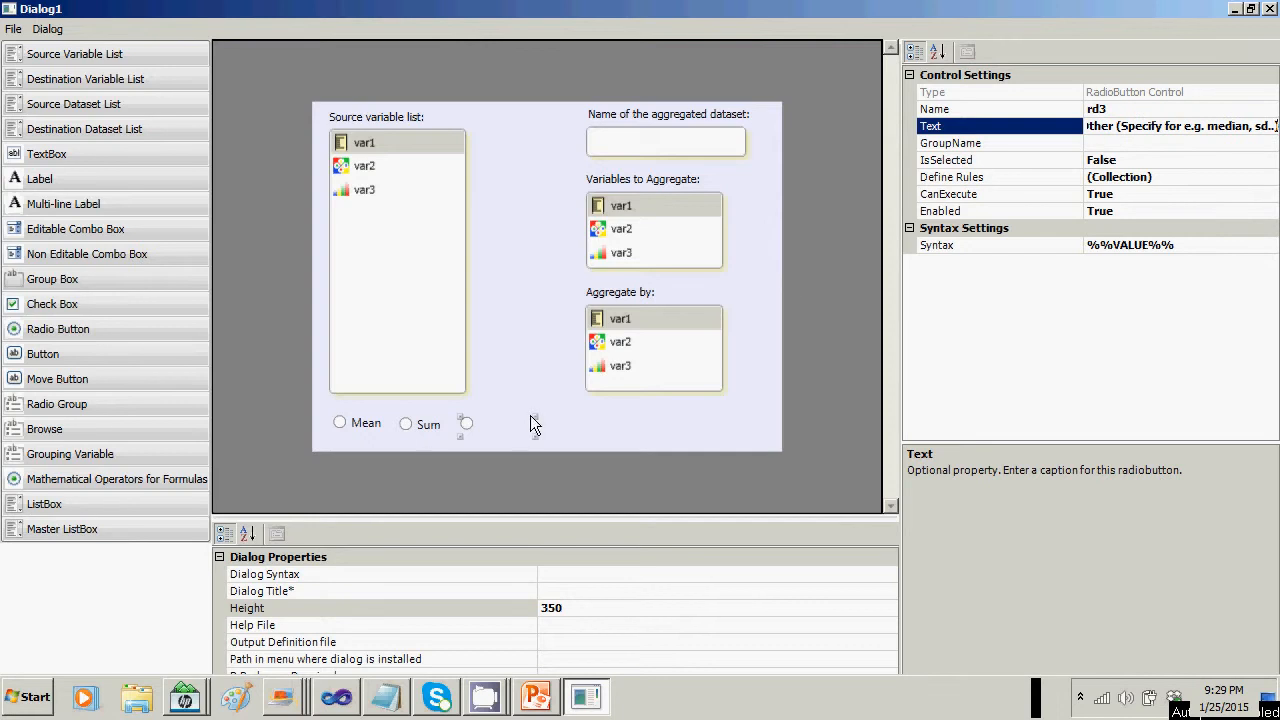
{"action": "left_click", "coordinate": [567, 422]}
{"action": "left_click", "coordinate": [527, 428]}
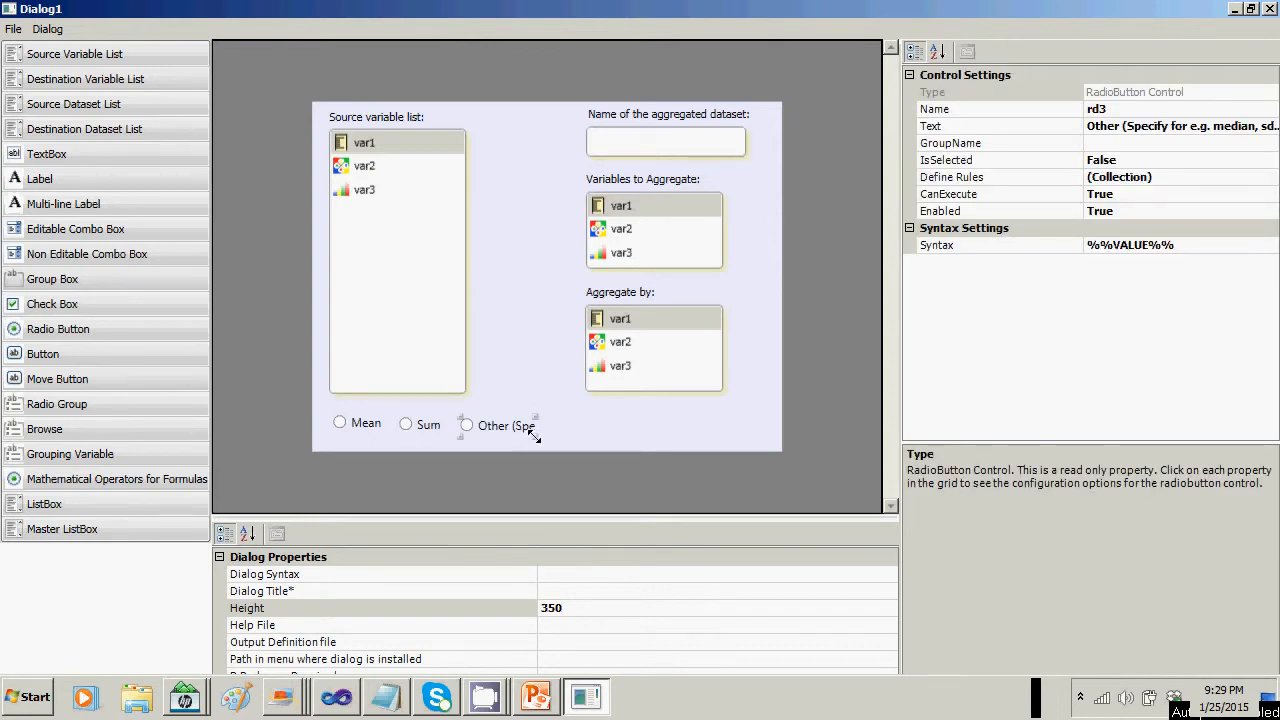
{"action": "left_click_drag", "start_coordinate": [533, 432], "coordinate": [587, 432]}
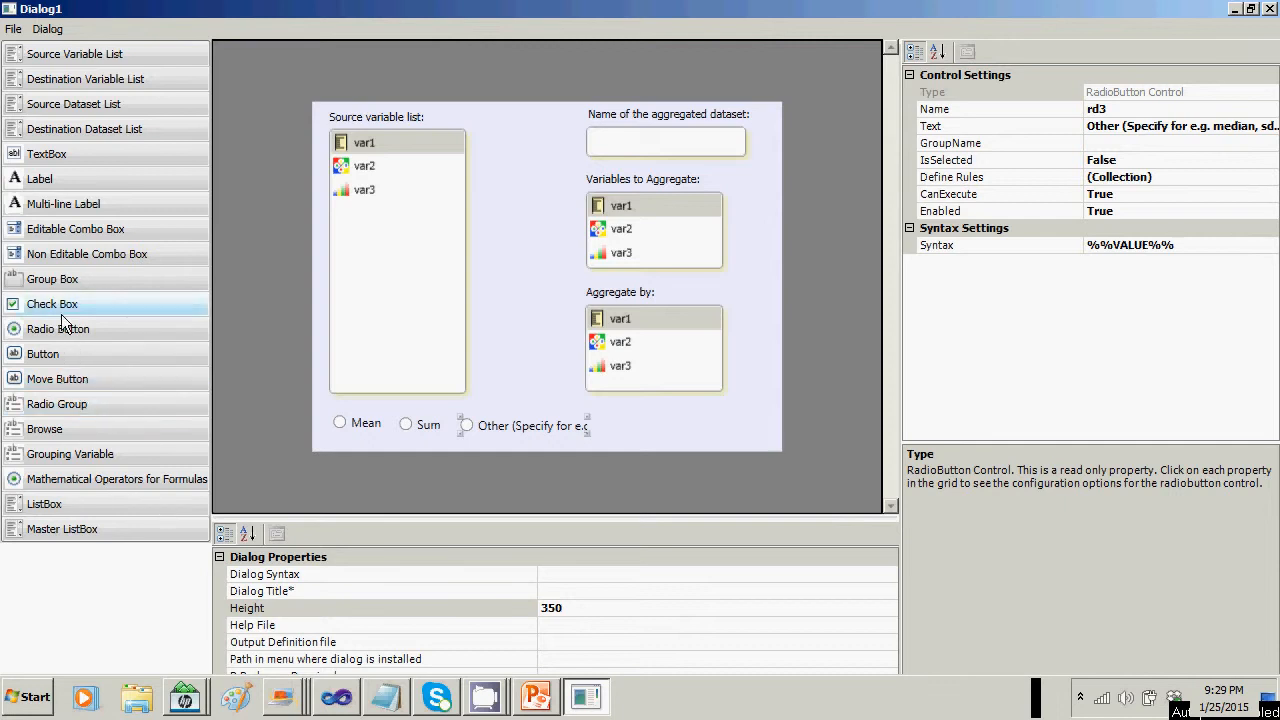
Add a group box and fit it around the three radio buttons, about 429 wide and 42 high.
{"action": "left_click", "coordinate": [68, 283]}
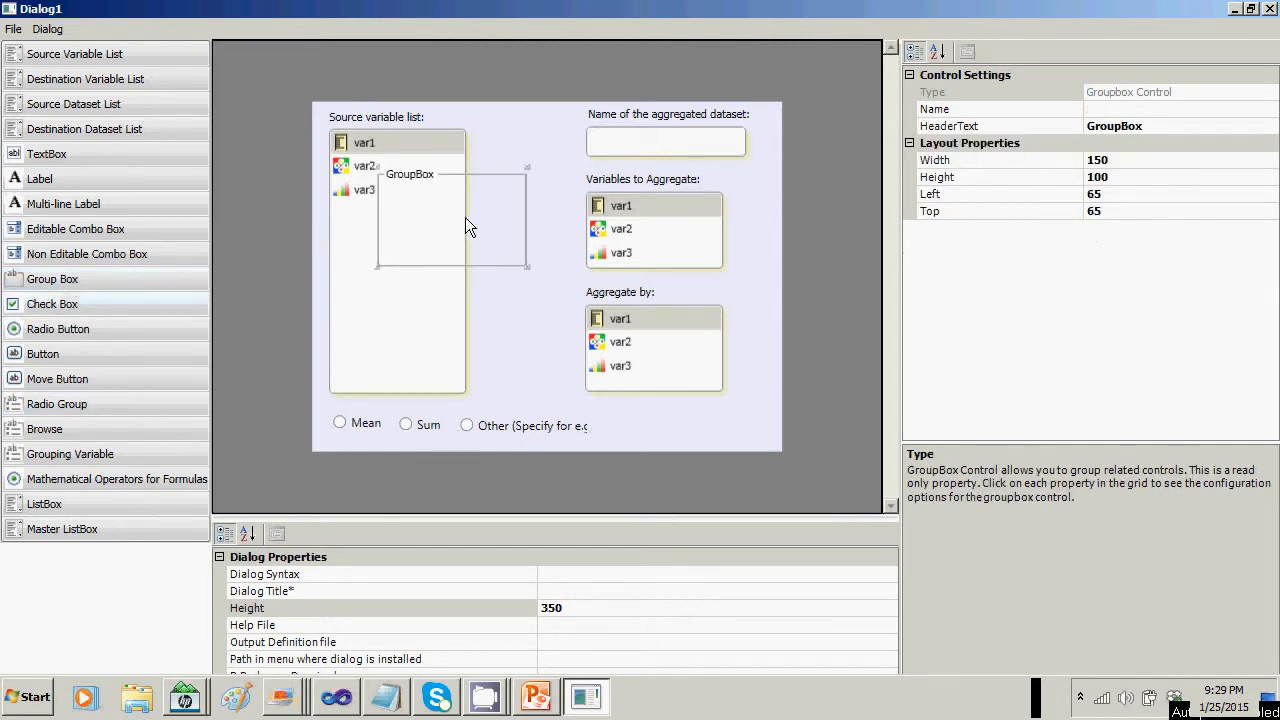
{"action": "left_click_drag", "start_coordinate": [476, 177], "coordinate": [448, 338]}
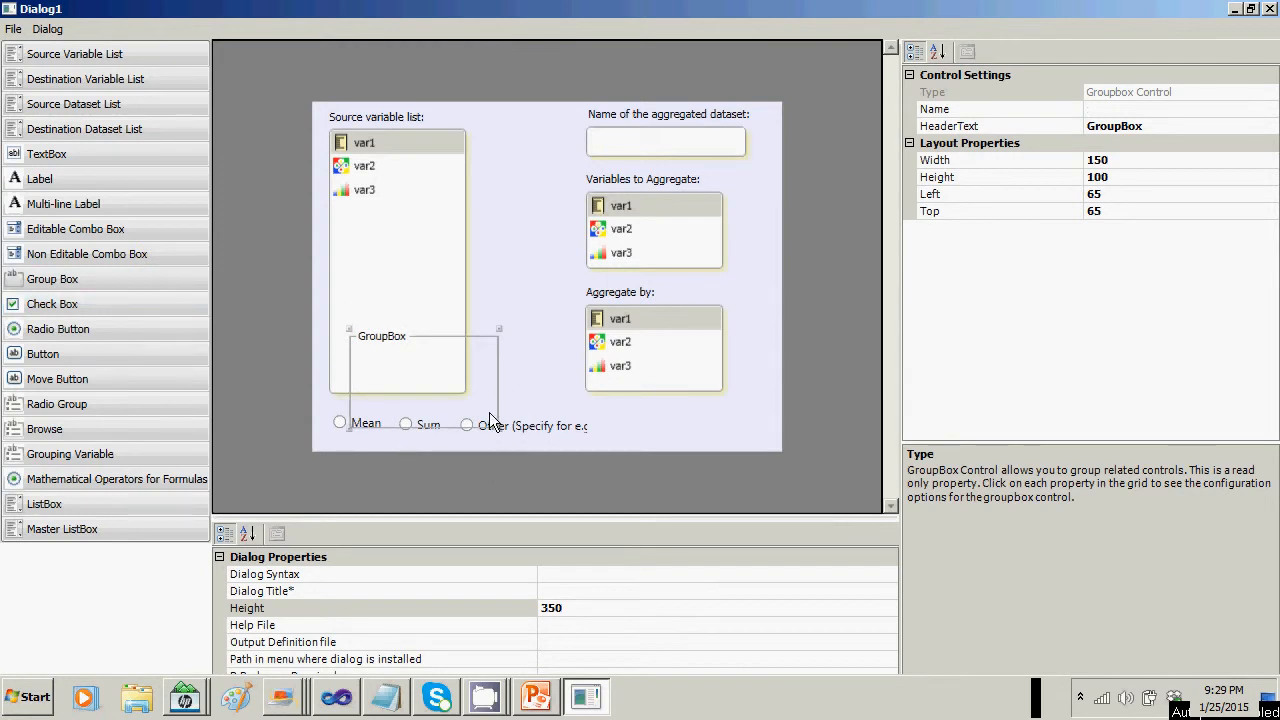
{"action": "left_click_drag", "start_coordinate": [499, 330], "coordinate": [478, 398]}
{"action": "left_click_drag", "start_coordinate": [397, 405], "coordinate": [369, 413]}
{"action": "left_click_drag", "start_coordinate": [450, 433], "coordinate": [751, 442]}
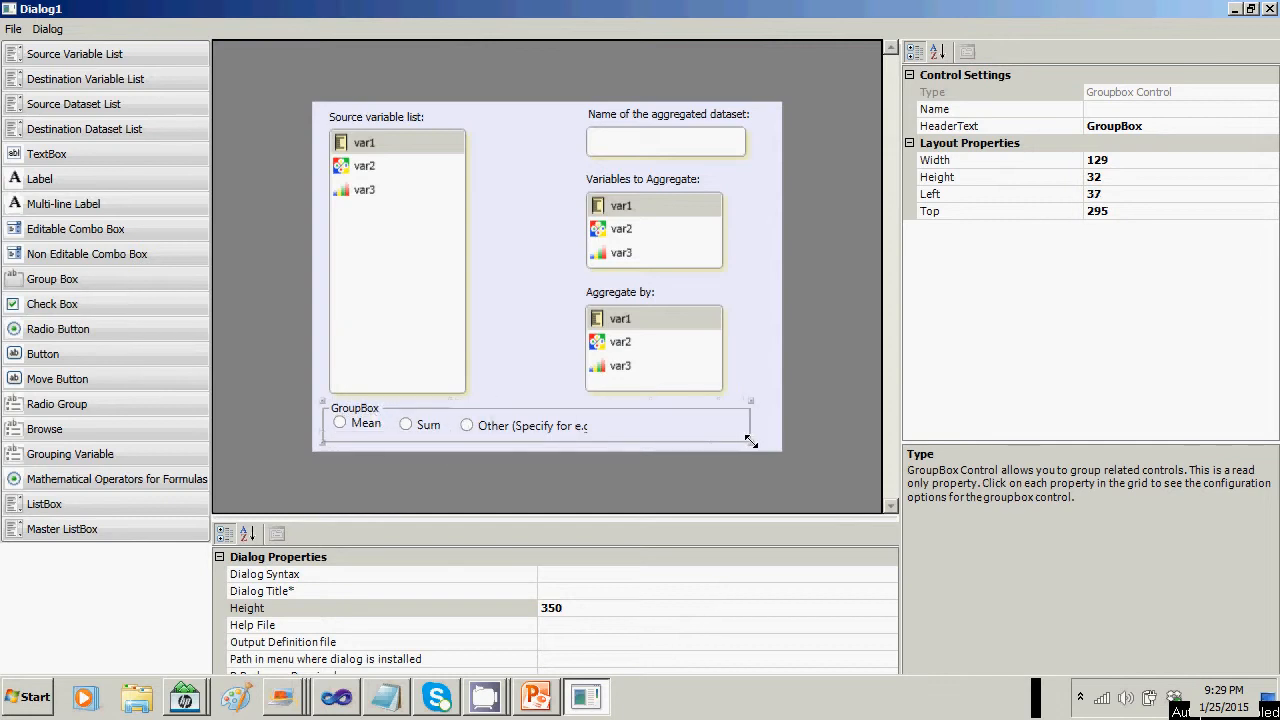
Widen the "Other" radio button to fit its full caption, and widen the group box to about 451.
{"action": "left_click", "coordinate": [497, 430]}
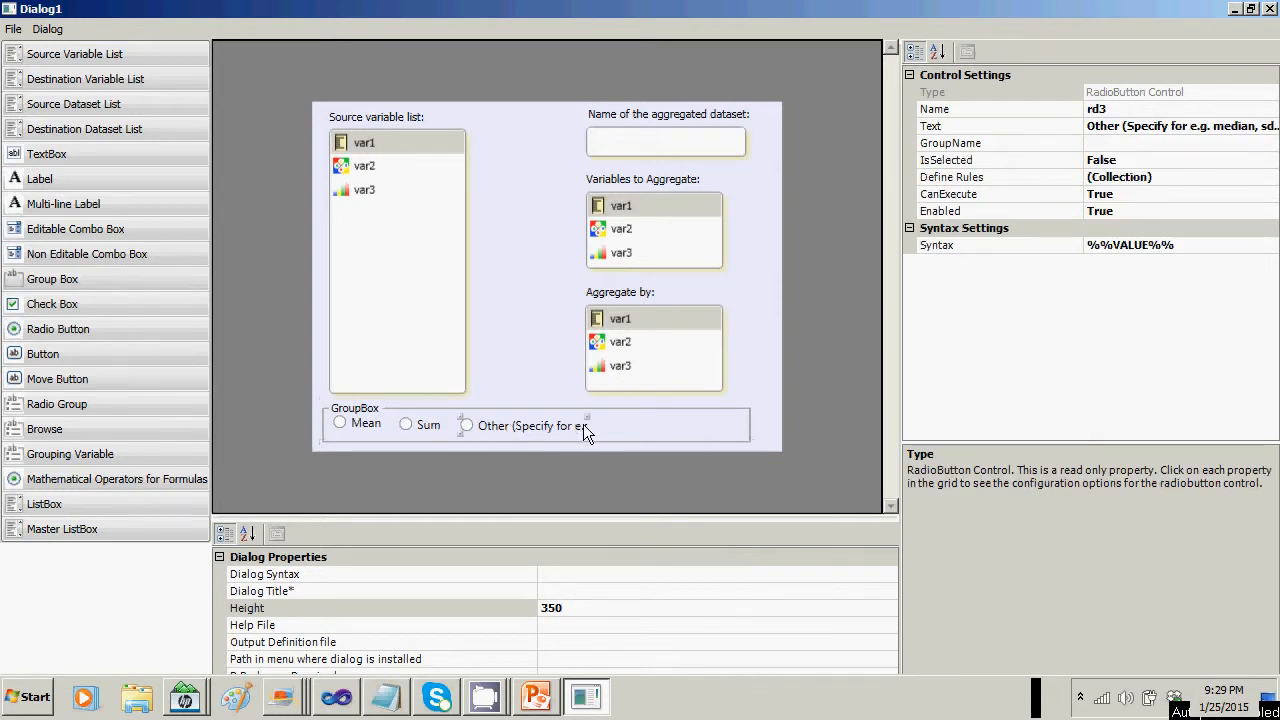
{"action": "left_click_drag", "start_coordinate": [587, 430], "coordinate": [609, 433]}
{"action": "left_click_drag", "start_coordinate": [622, 430], "coordinate": [666, 436]}
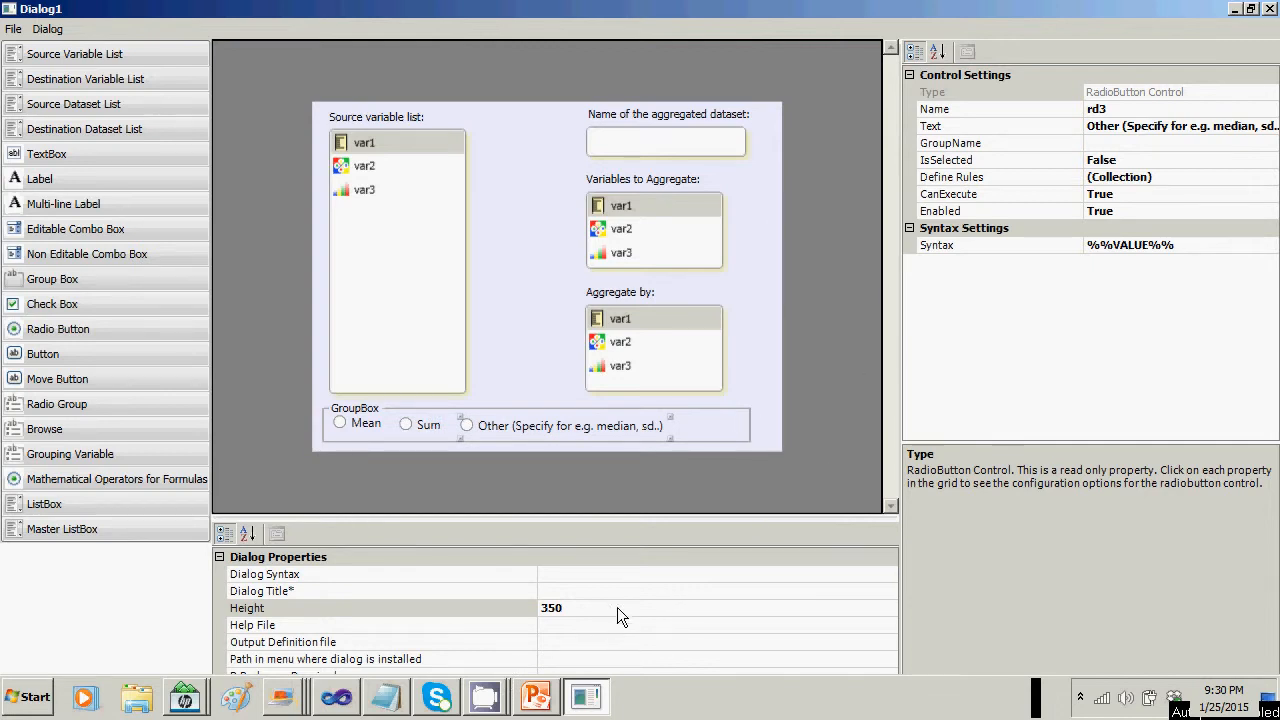
{"action": "left_click", "coordinate": [721, 408]}
{"action": "left_click_drag", "start_coordinate": [751, 445], "coordinate": [772, 445]}
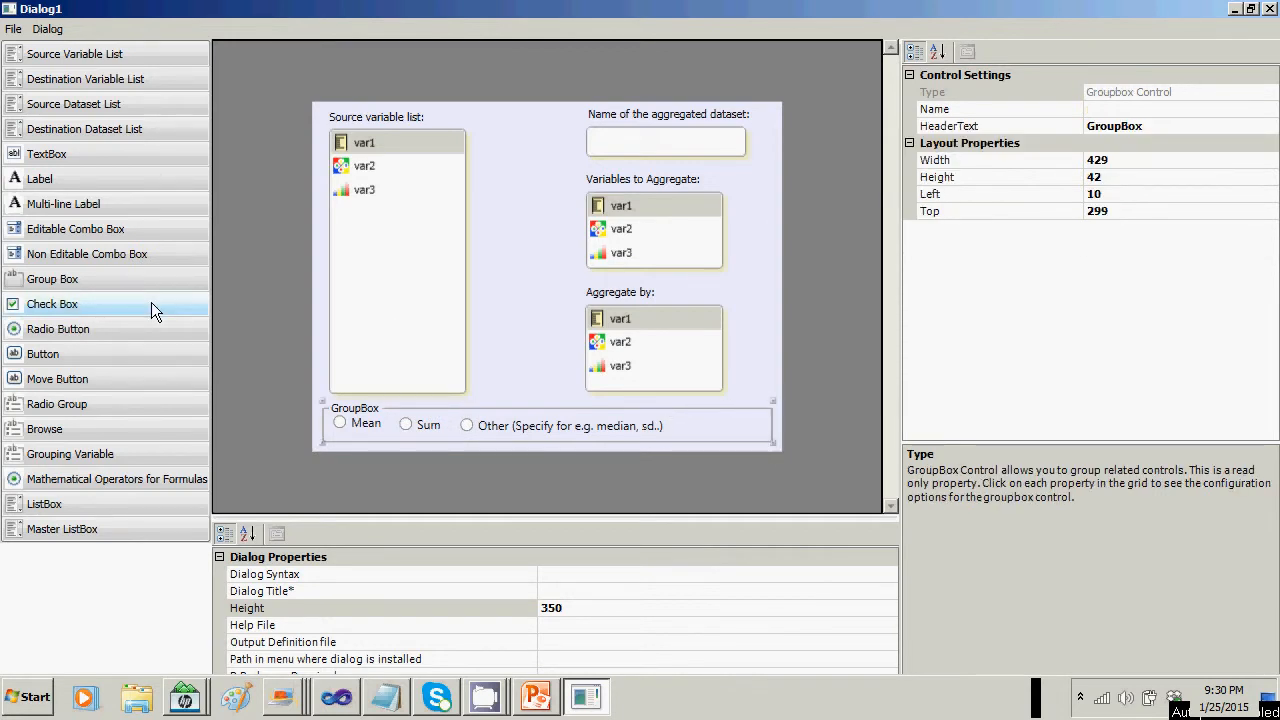
Nudge the "Mean" radio button's size slightly and assign the group name grp1 to the Mean, Sum and Other radio buttons.
{"action": "left_click", "coordinate": [353, 426]}
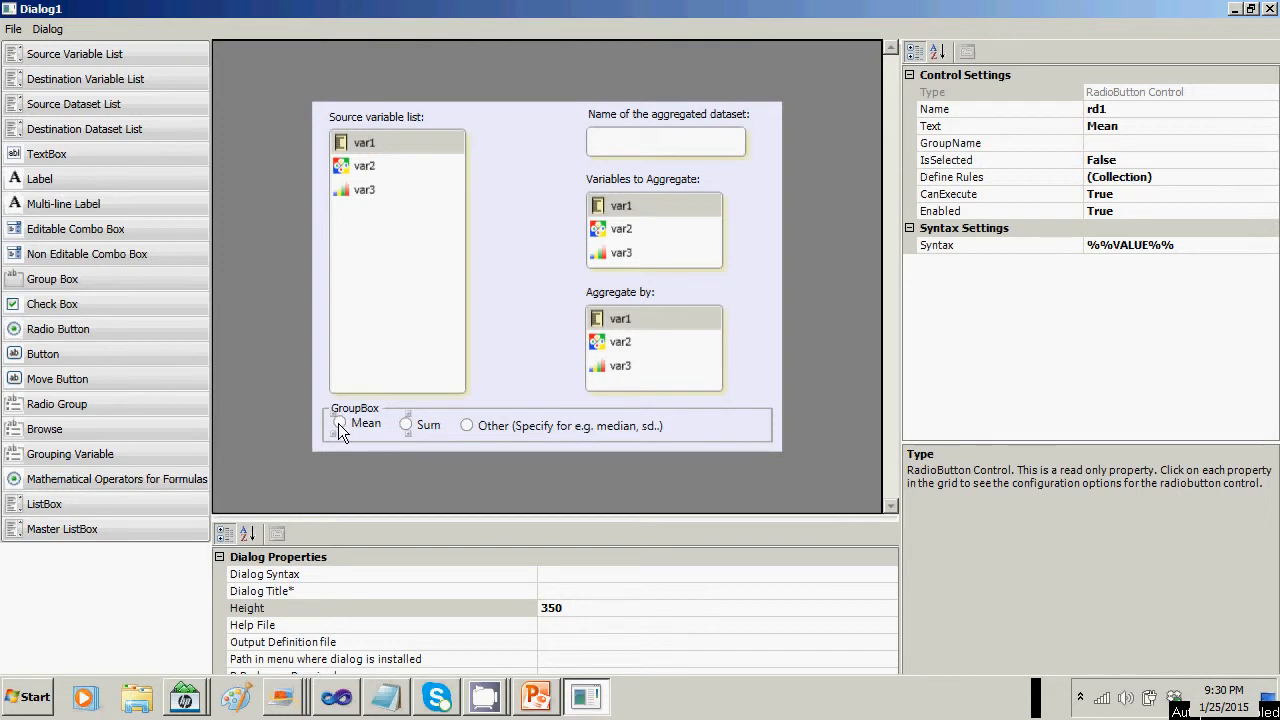
{"action": "left_click_drag", "start_coordinate": [338, 425], "coordinate": [337, 419]}
{"action": "left_click", "coordinate": [1113, 143]}
{"action": "type", "text": "grp1"}
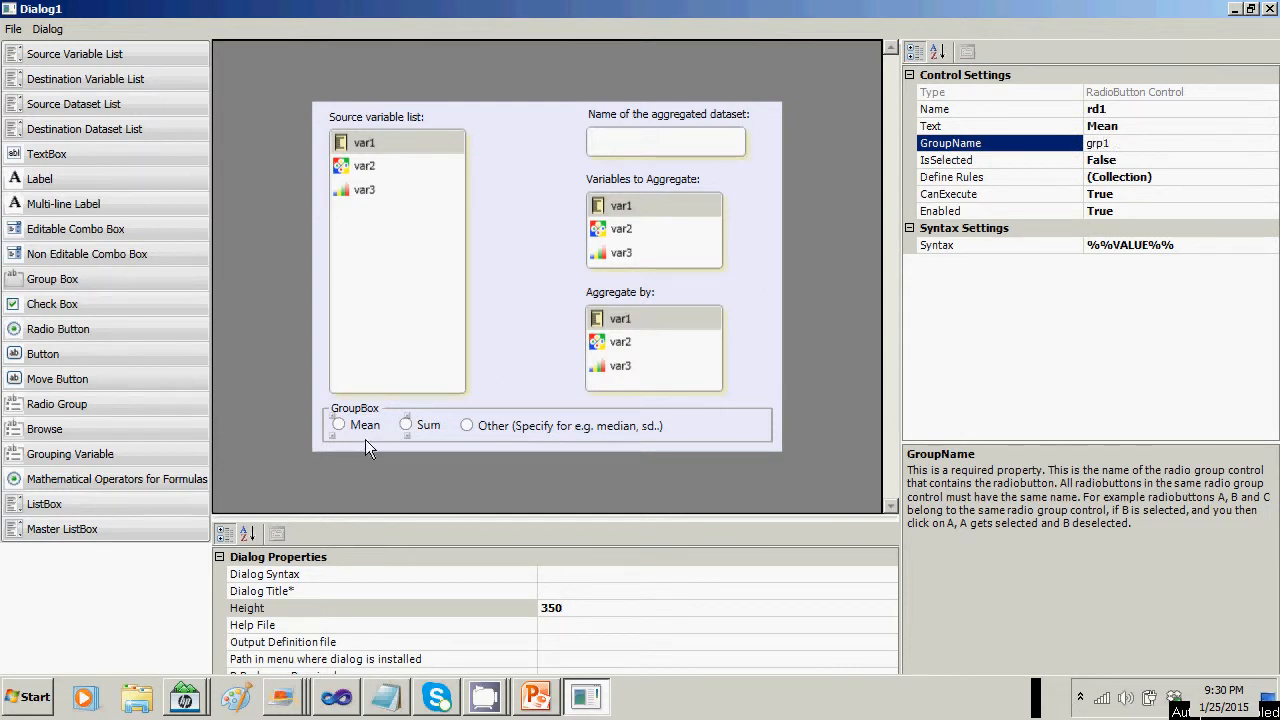
{"action": "left_click", "coordinate": [420, 426]}
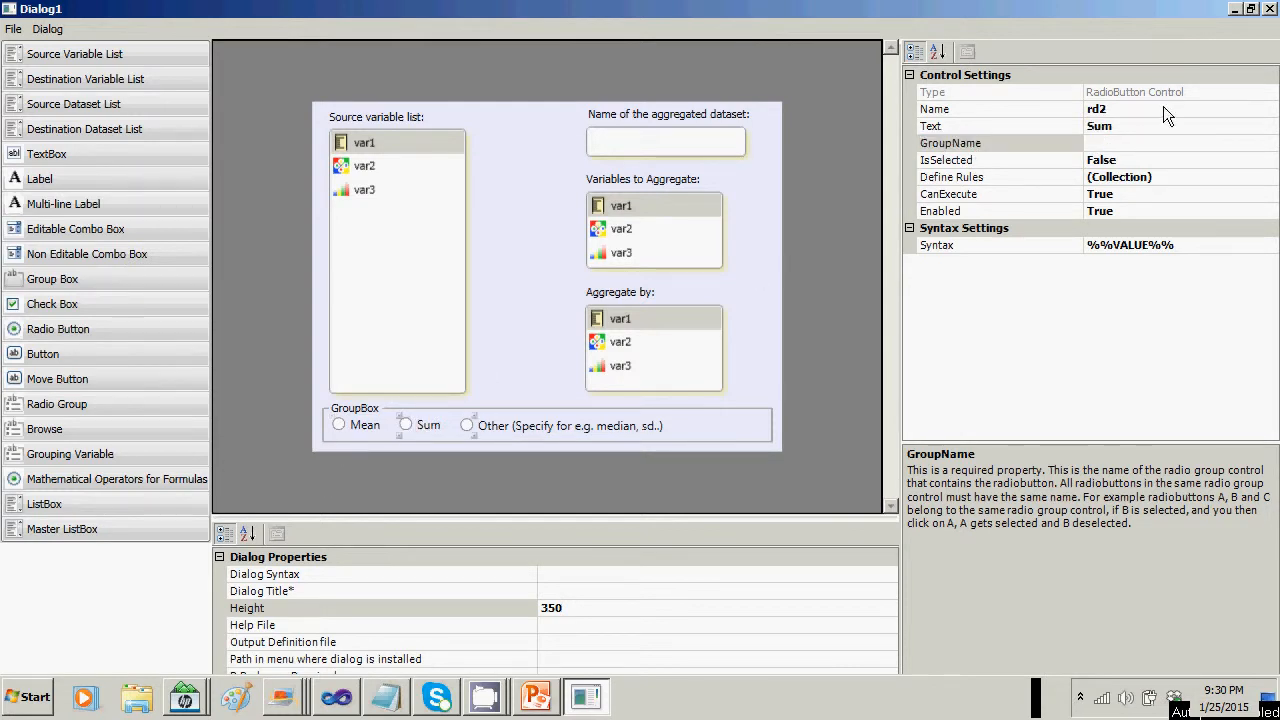
{"action": "left_click", "coordinate": [1117, 147]}
{"action": "type", "text": "grp1"}
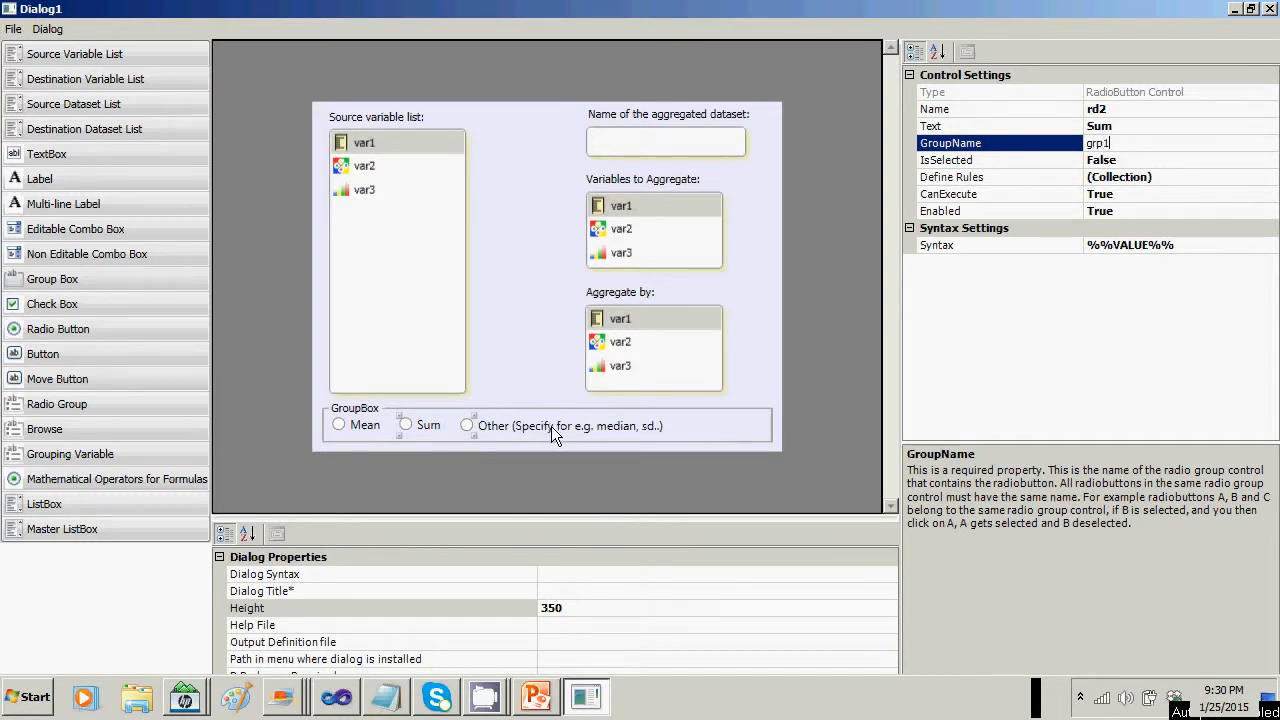
{"action": "left_click", "coordinate": [552, 426]}
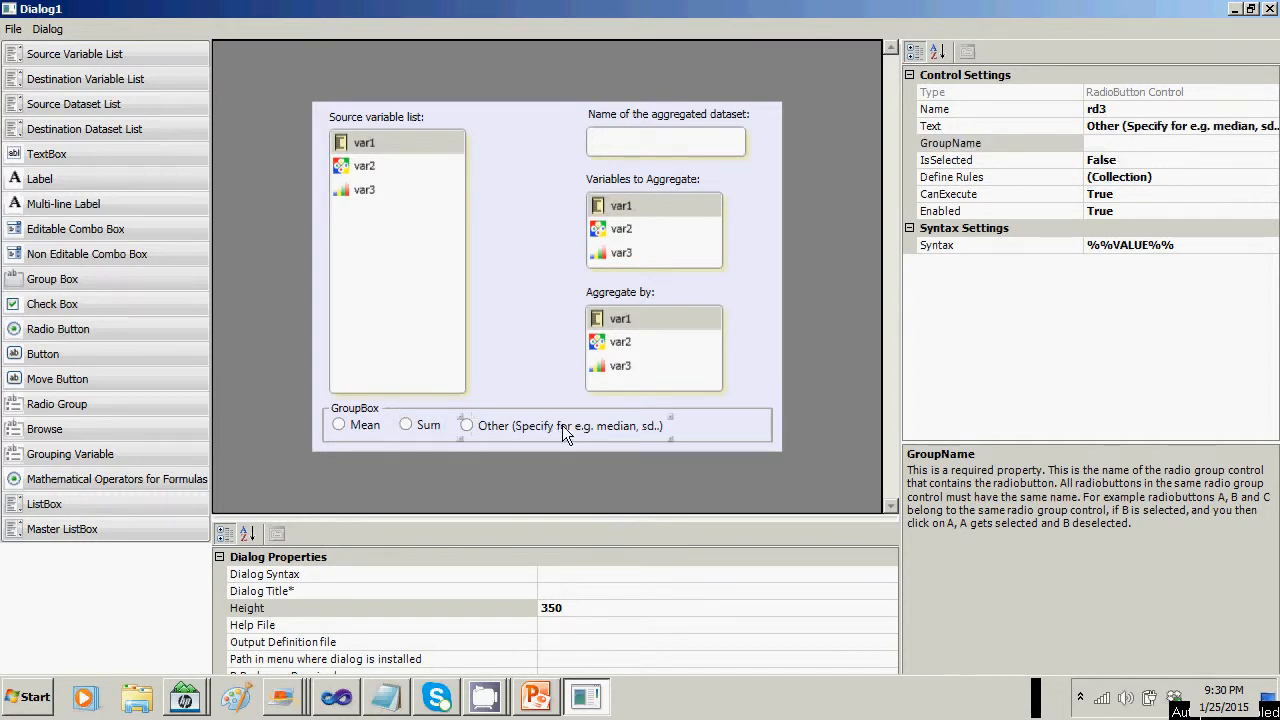
{"action": "left_click", "coordinate": [1111, 146]}
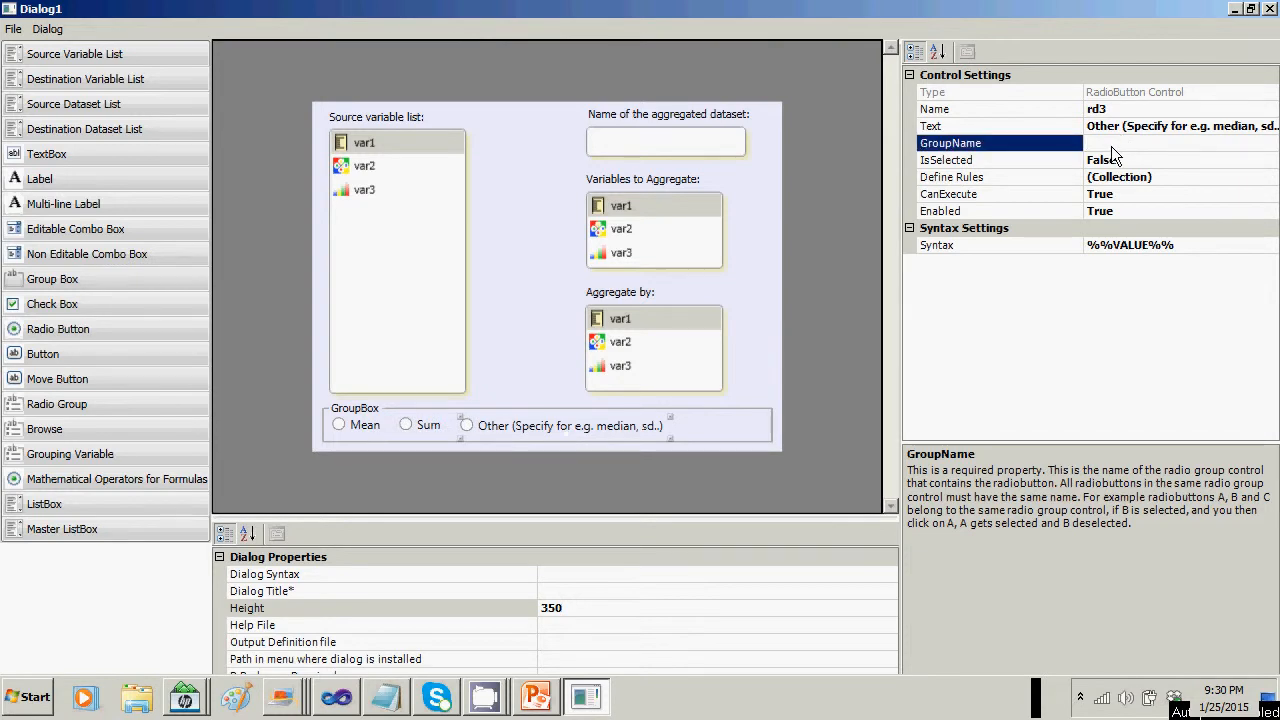
{"action": "type", "text": "grp1"}
Place a text box about 73 by 26 beside the "Other" radio button, and extend the group box slightly upward to a height of about 45.
{"action": "left_click", "coordinate": [85, 152]}
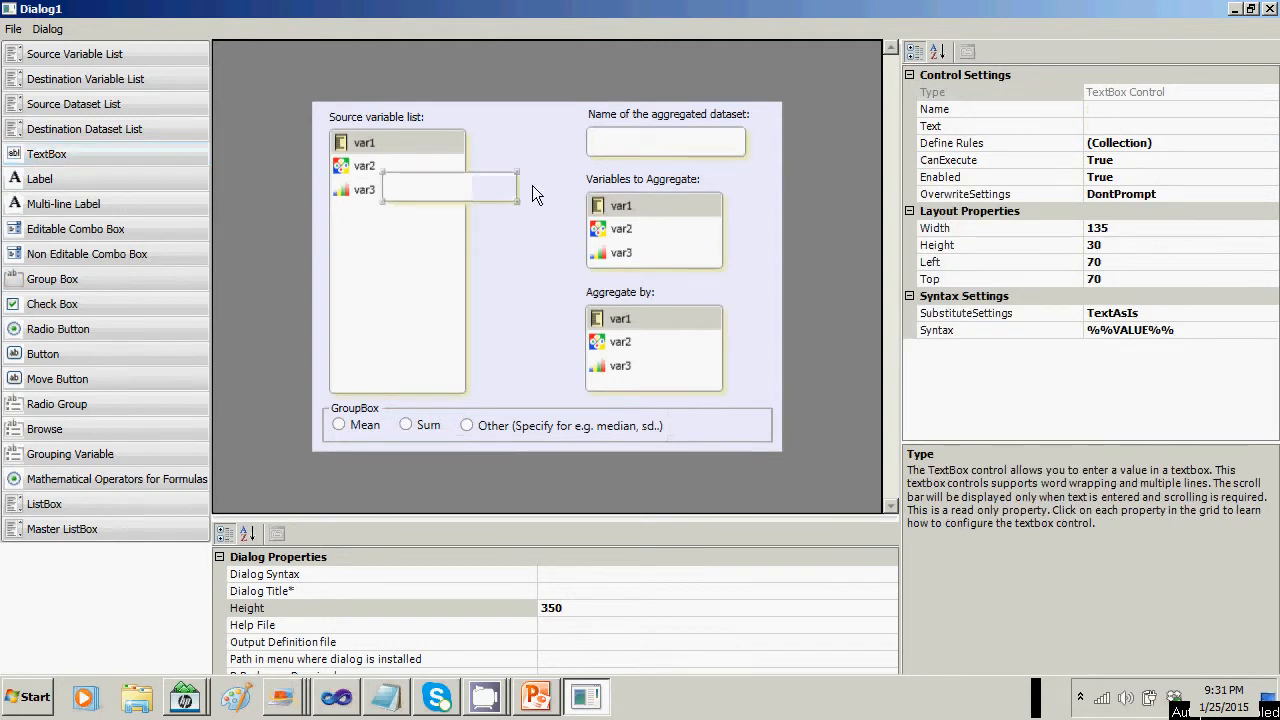
{"action": "left_click_drag", "start_coordinate": [517, 202], "coordinate": [711, 418]}
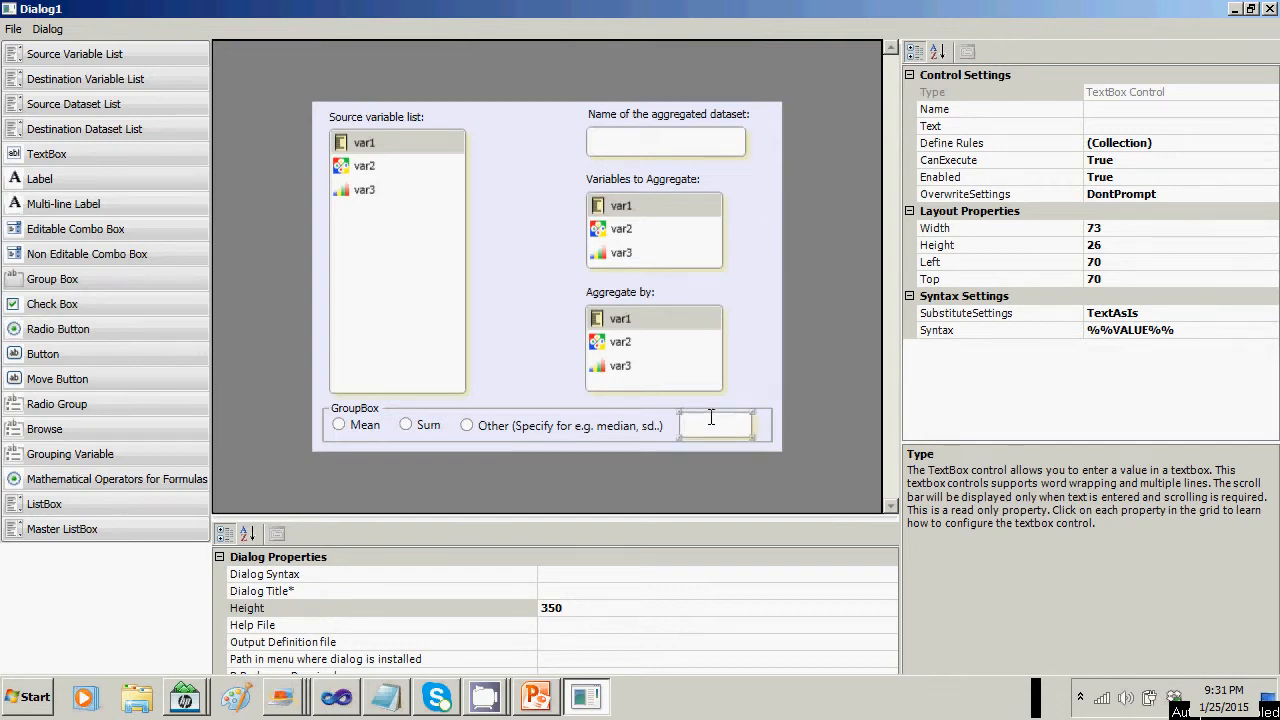
{"action": "left_click", "coordinate": [461, 410]}
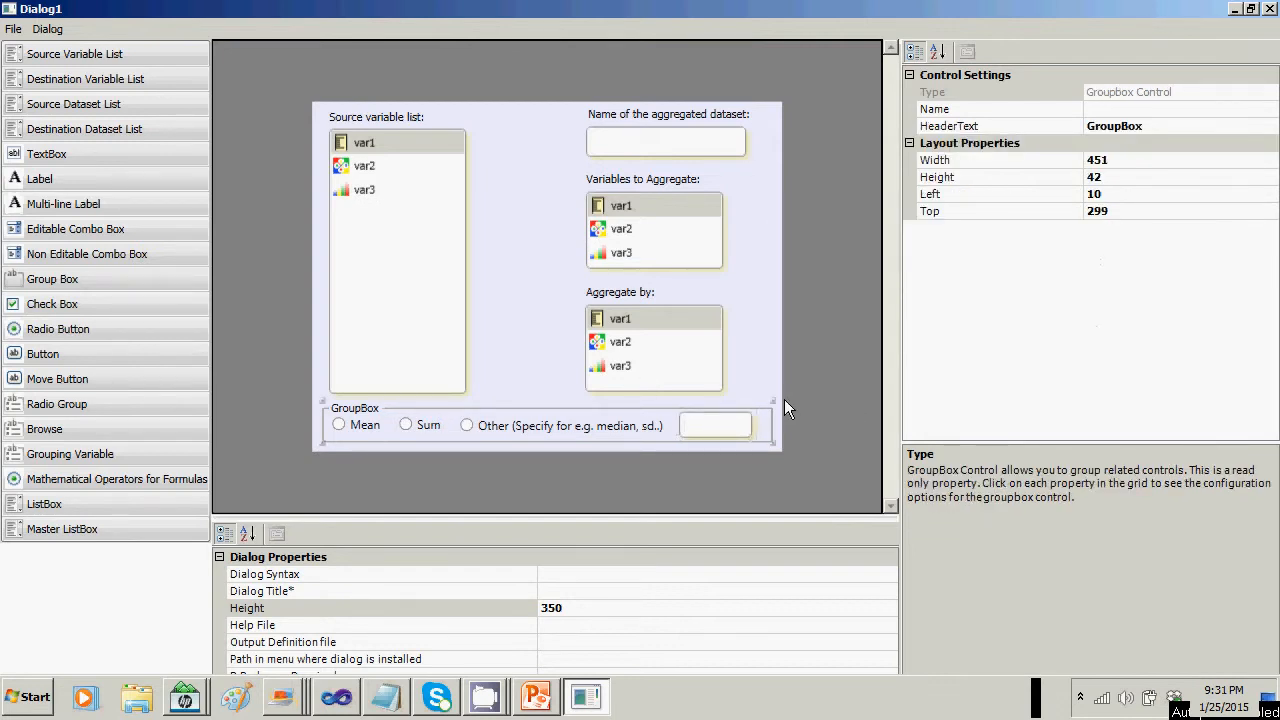
{"action": "left_click_drag", "start_coordinate": [774, 403], "coordinate": [774, 400]}
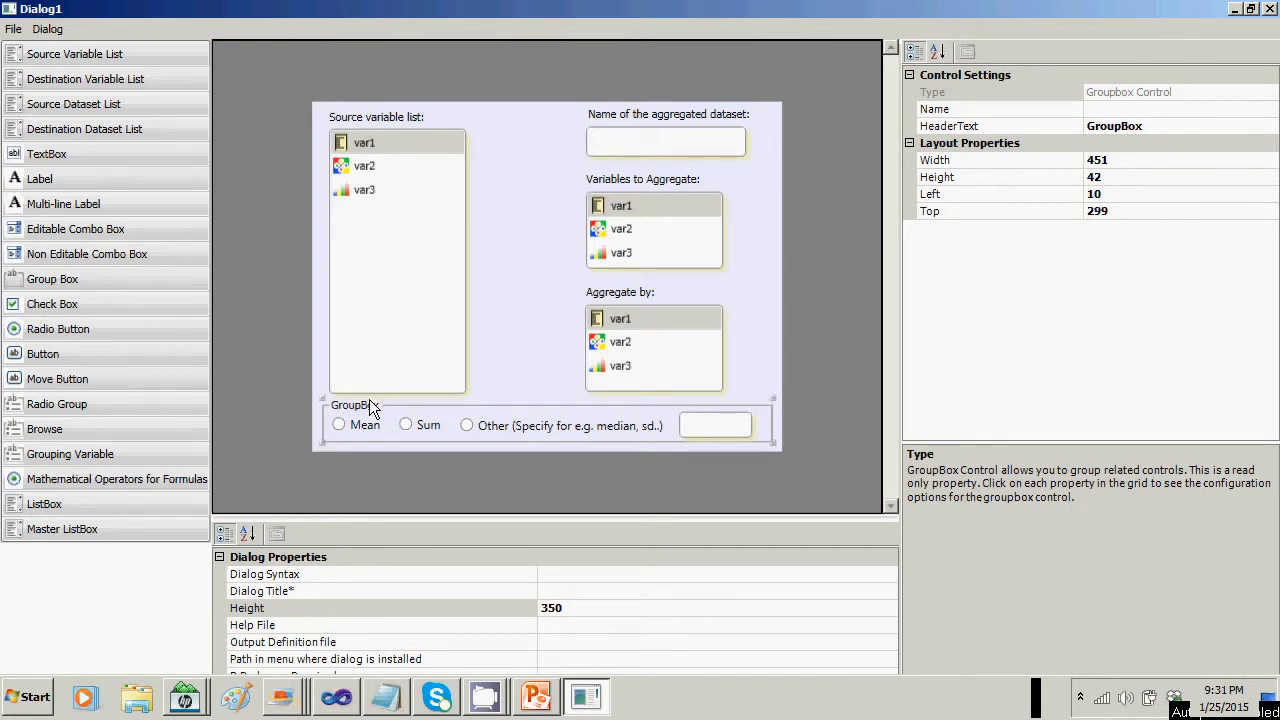
Name the group box grpbox1 and set its header text to "Options:".
{"action": "left_click", "coordinate": [1134, 108]}
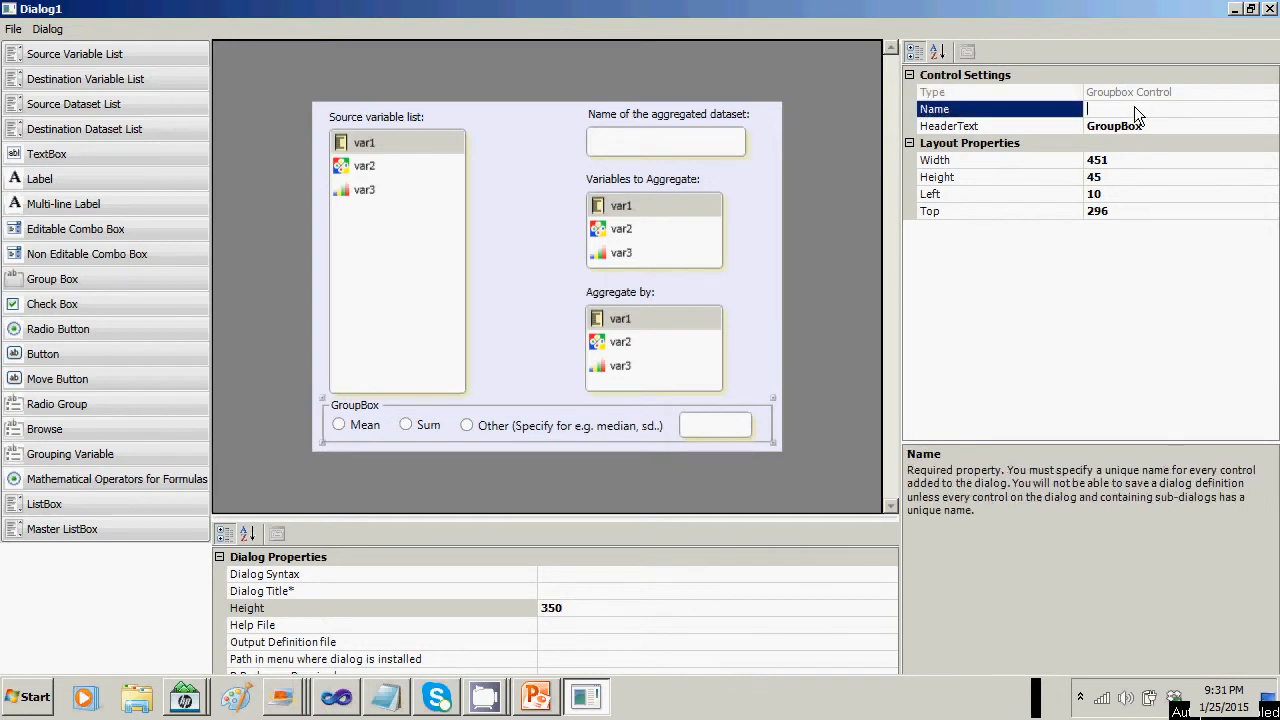
{"action": "type", "text": "grpbox1"}
{"action": "left_click", "coordinate": [1164, 129]}
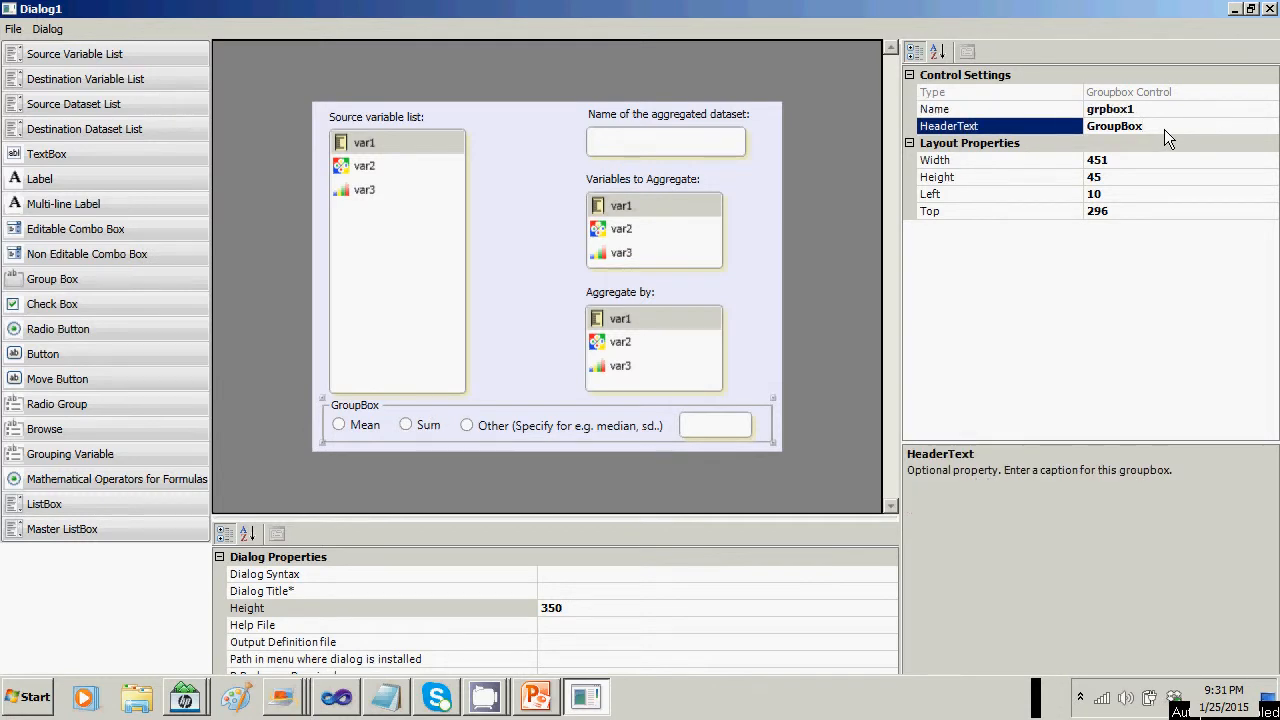
{"action": "key", "text": "BackSpace"}
{"action": "key", "text": "BackSpace"}
{"action": "key", "text": "BackSpace"}
{"action": "key", "text": "BackSpace"}
{"action": "key", "text": "BackSpace"}
{"action": "key", "text": "BackSpace"}
{"action": "key", "text": "BackSpace"}
{"action": "key", "text": "BackSpace"}
{"action": "type", "text": "Options:"}
{"action": "left_click", "coordinate": [741, 284]}
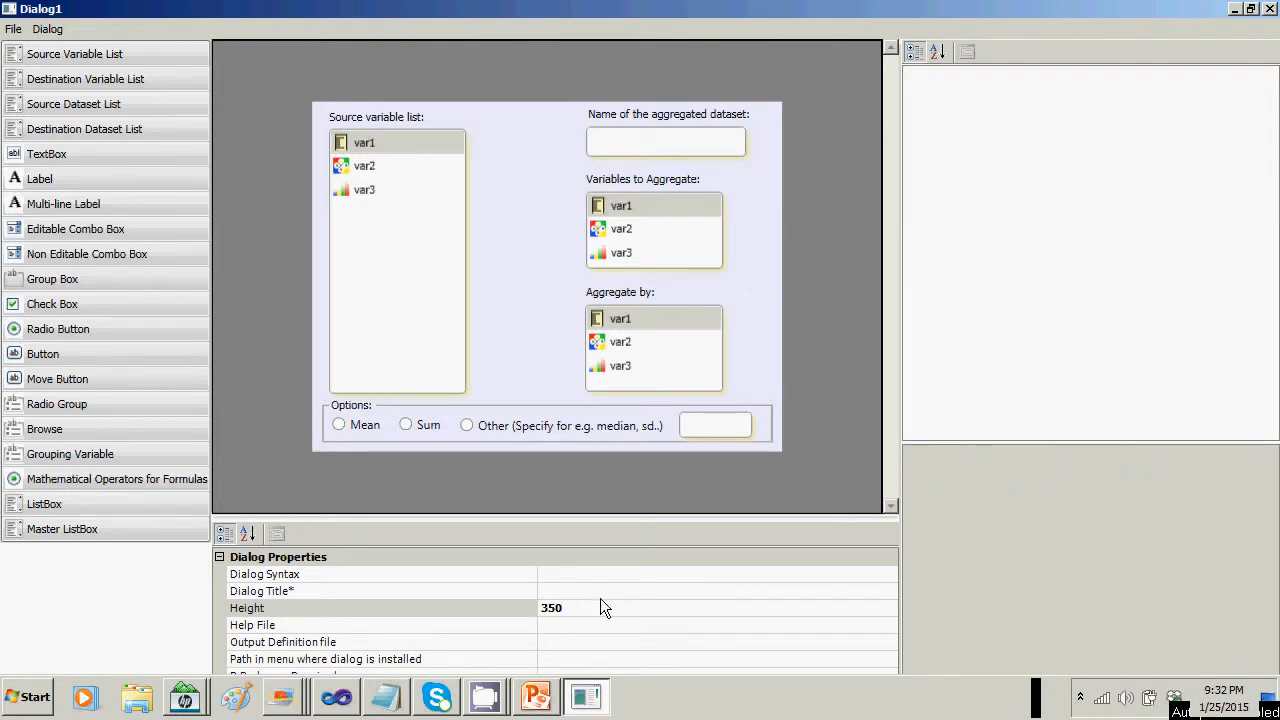
Set the dialog title to "Aggregate" and try to save the dialog.
{"action": "left_click", "coordinate": [567, 591]}
{"action": "type", "text": "A"}
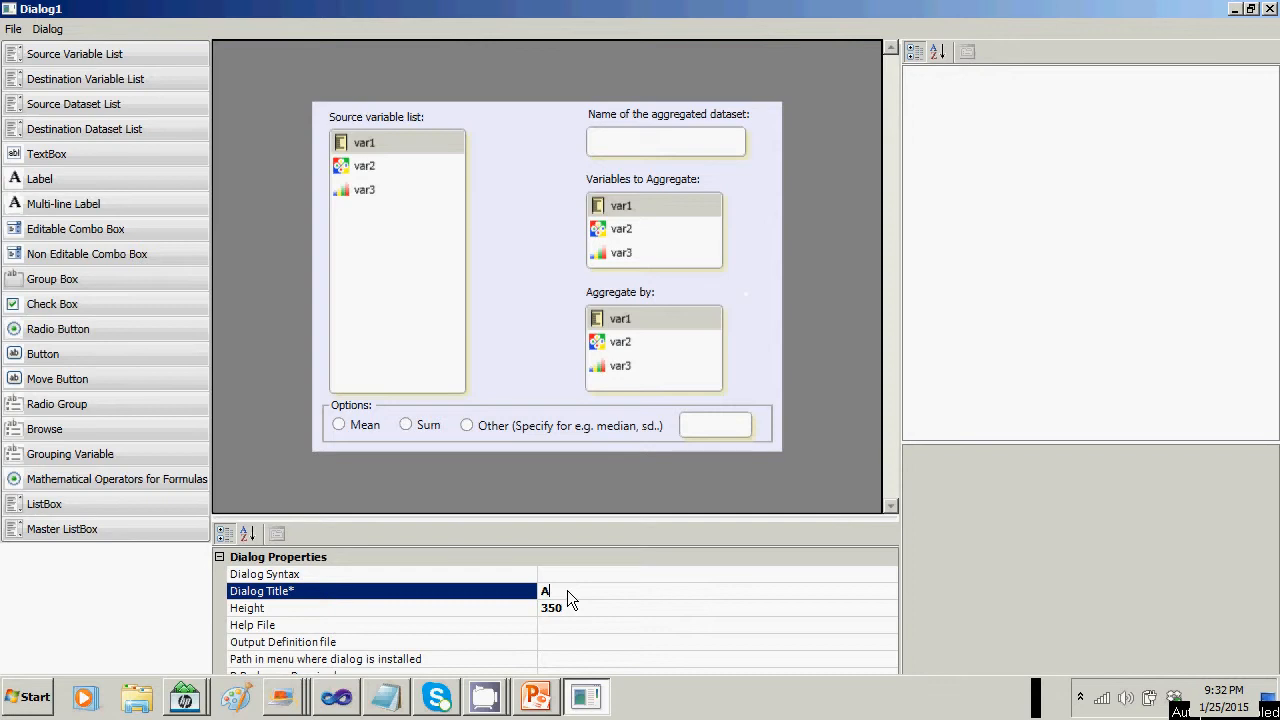
{"action": "type", "text": "ggregate"}
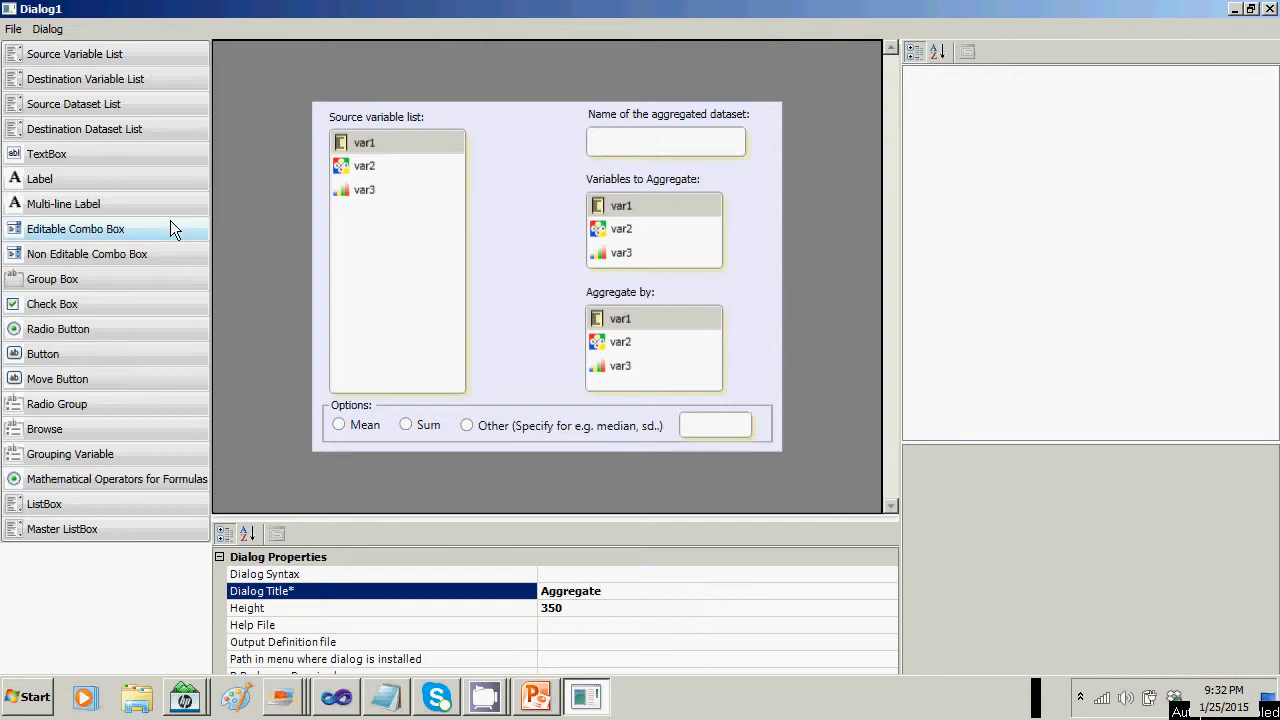
{"action": "left_click", "coordinate": [14, 29]}
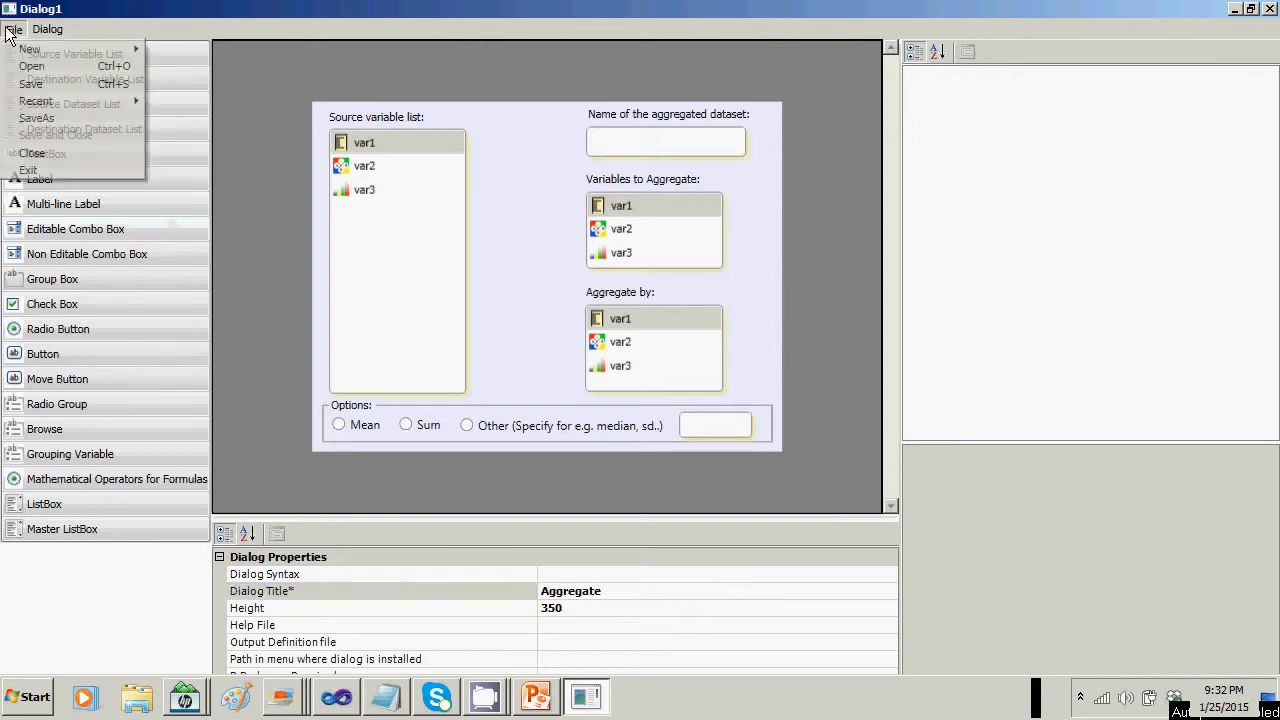
{"action": "left_click", "coordinate": [64, 87]}
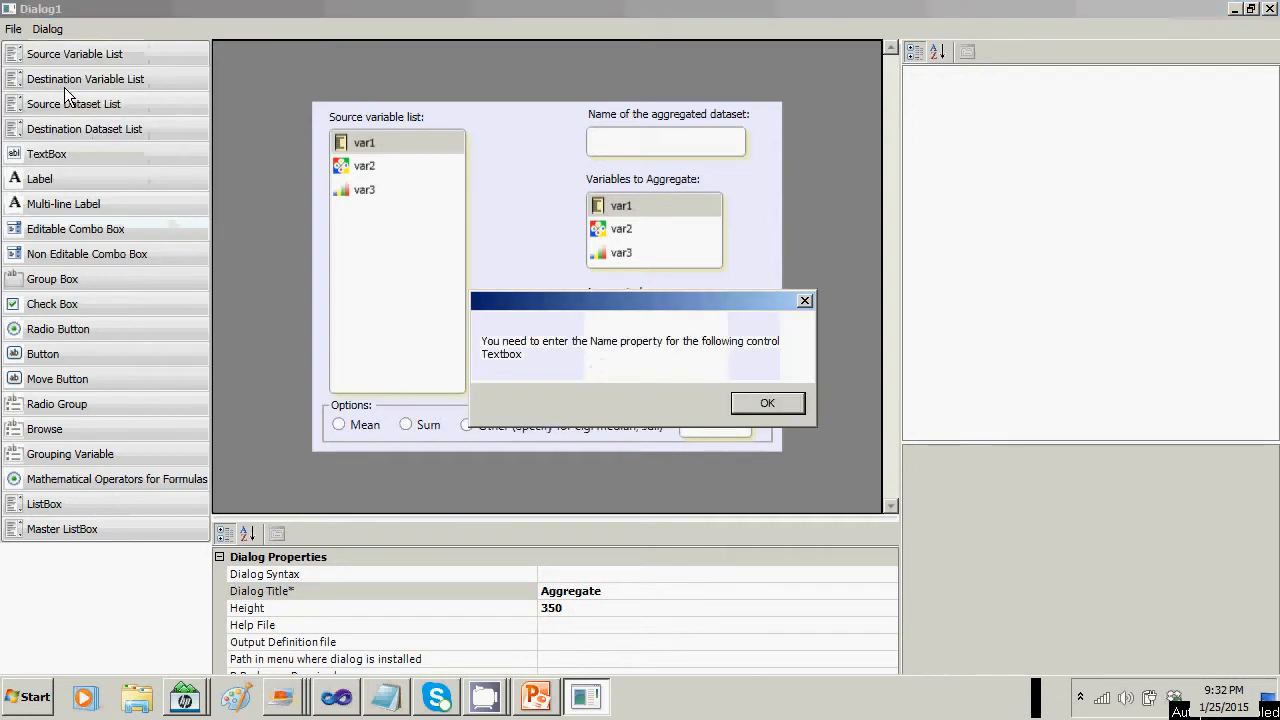
{"action": "left_click", "coordinate": [786, 405]}
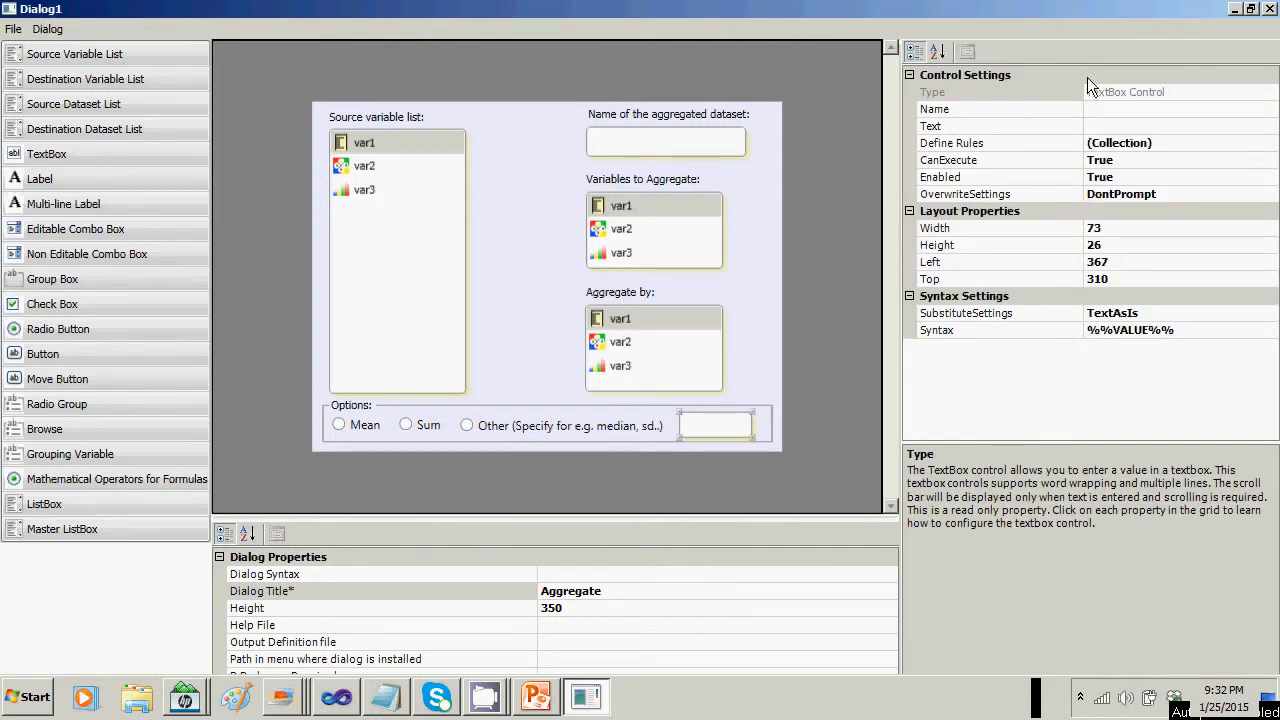
Name the text box beside the "Other" option txt2, and check the name of the aggregated dataset text box.
{"action": "left_click", "coordinate": [1112, 109]}
{"action": "type", "text": "txt"}
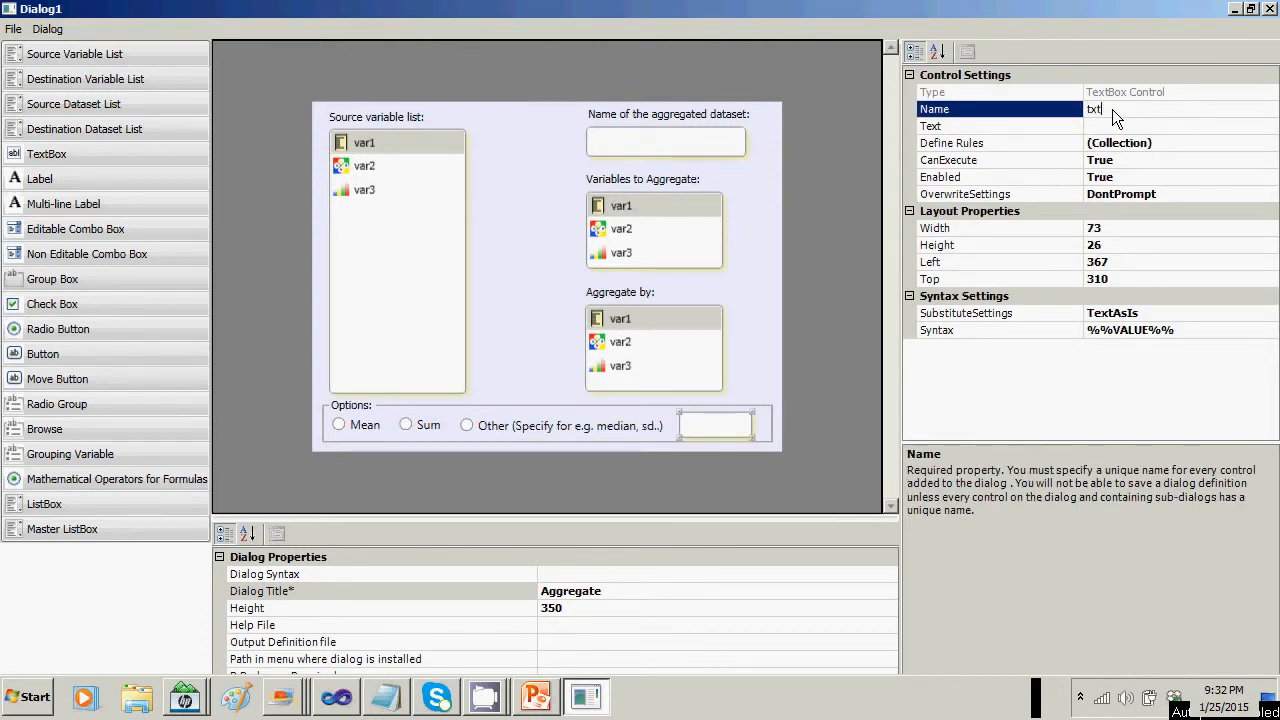
{"action": "type", "text": "2"}
{"action": "left_click", "coordinate": [631, 144]}
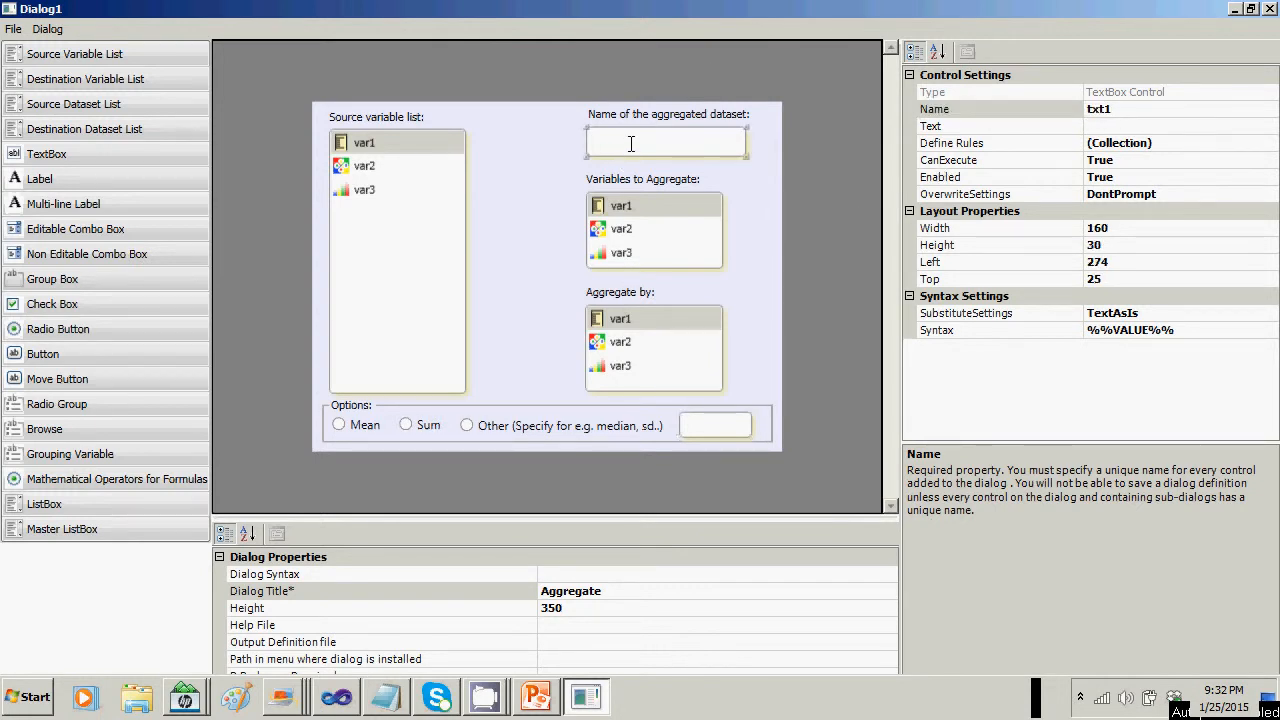
Add a move button beside the "Variables to Aggregate" list and another, about 35 by 28, beside the "Aggregate by" list.
{"action": "left_click", "coordinate": [530, 180]}
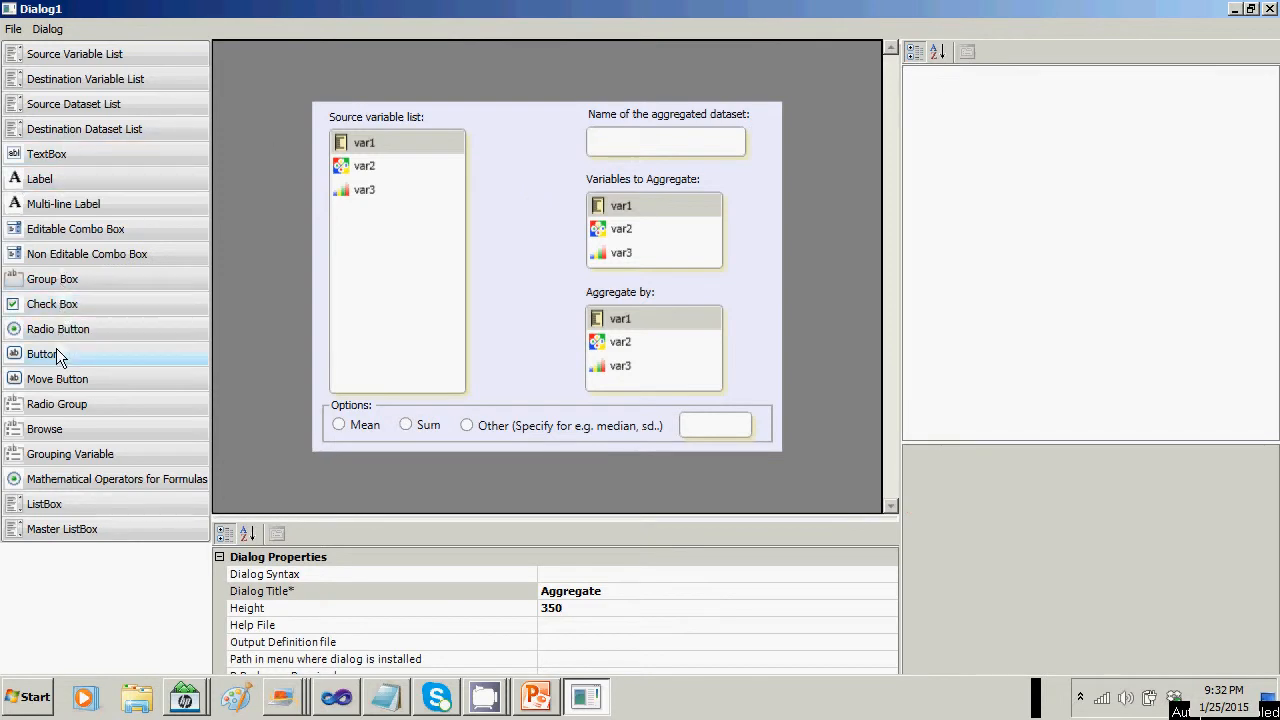
{"action": "left_click", "coordinate": [52, 379]}
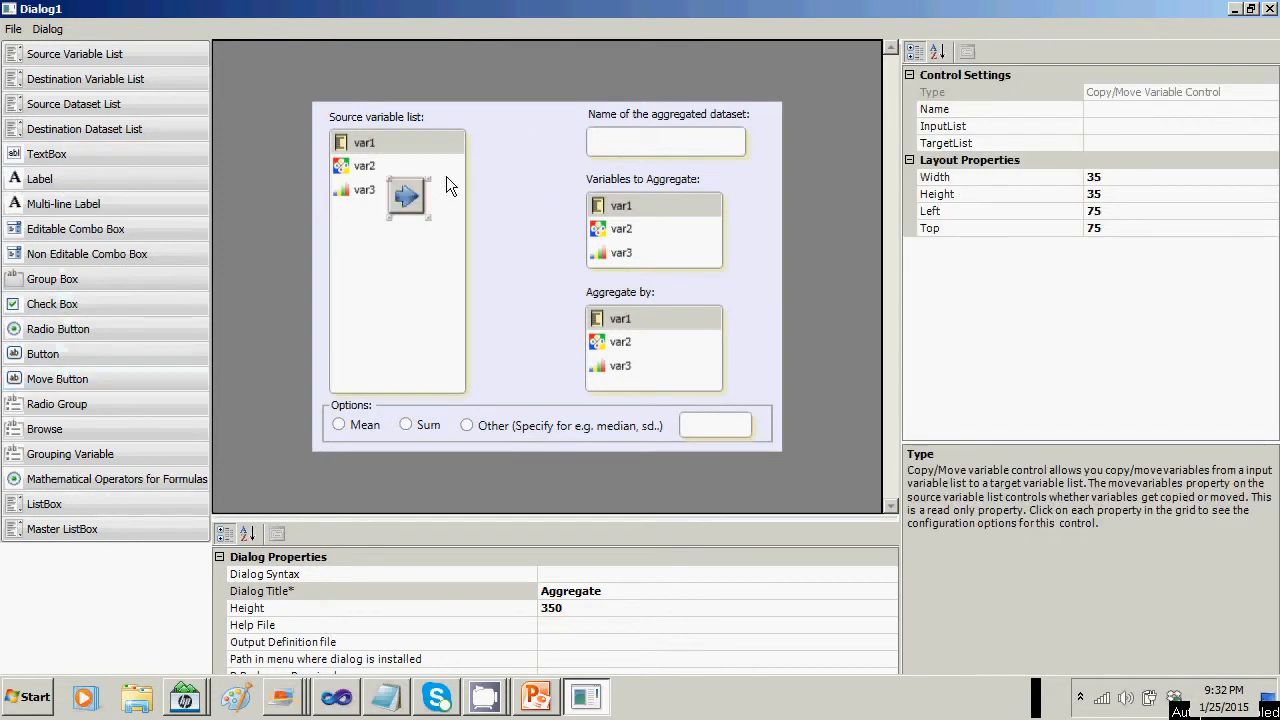
{"action": "left_click_drag", "start_coordinate": [410, 205], "coordinate": [534, 222]}
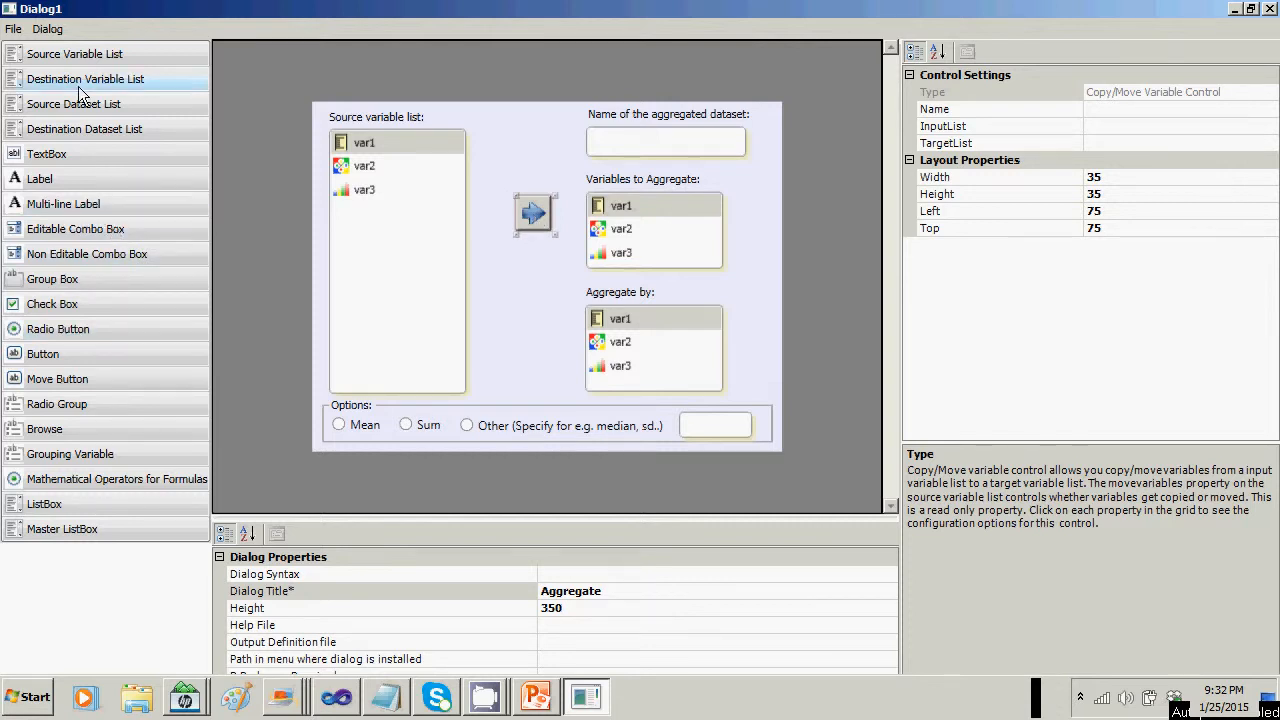
{"action": "left_click", "coordinate": [55, 379]}
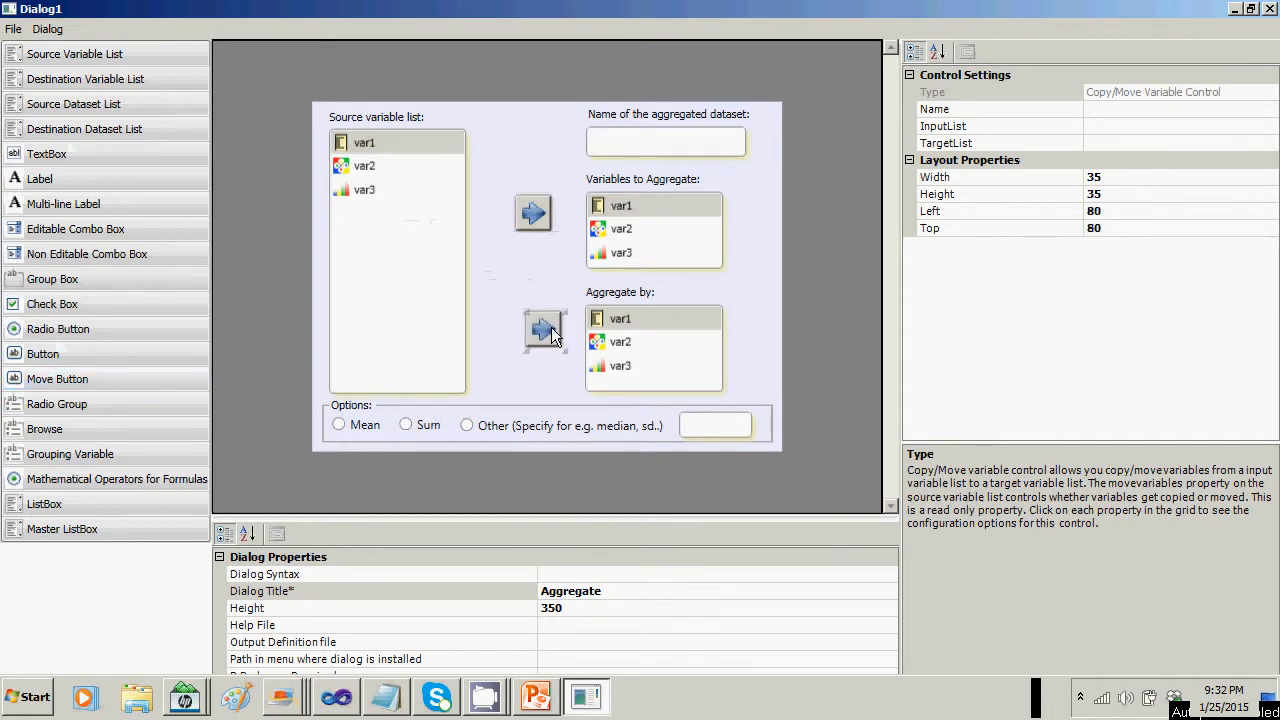
{"action": "mouse_move", "coordinate": [551, 327]}
{"action": "left_mouse_down"}
{"action": "mouse_move", "coordinate": [542, 321]}
{"action": "mouse_move", "coordinate": [555, 338]}
{"action": "left_mouse_up"}
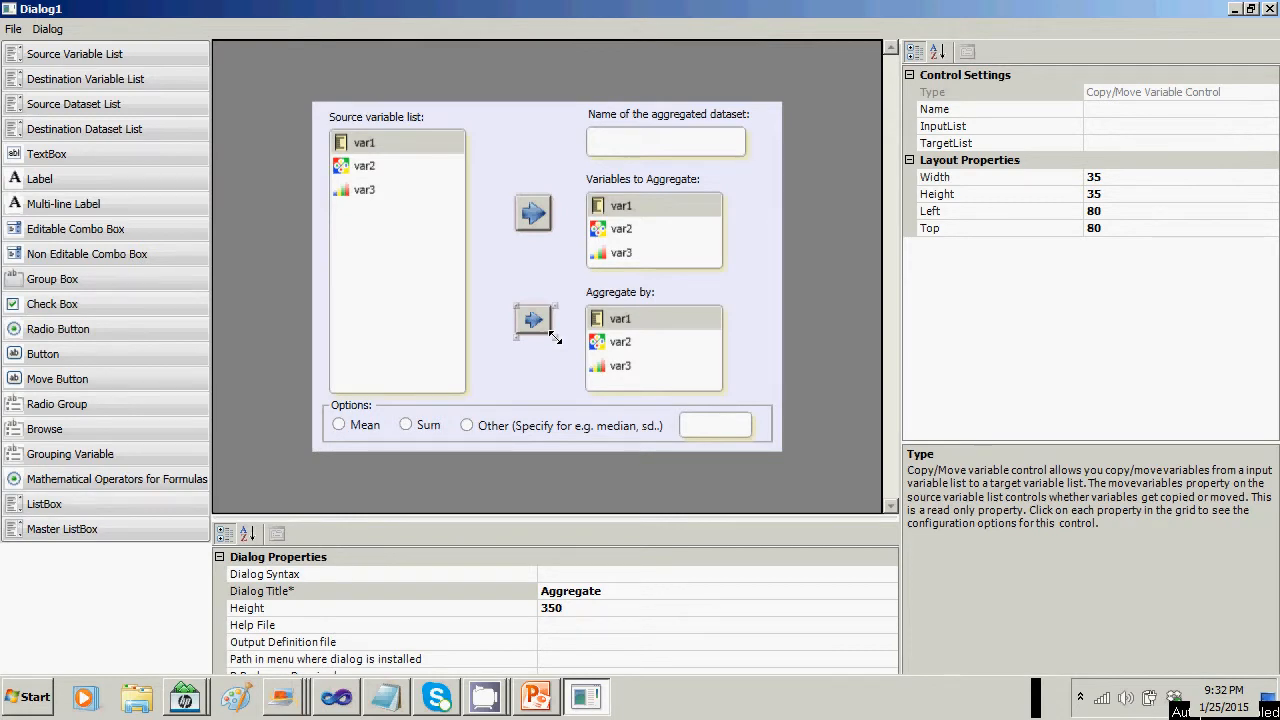
Shrink the move button beside the "Variables to Aggregate" list to about 35 by 27.
{"action": "left_click", "coordinate": [547, 229]}
{"action": "left_click_drag", "start_coordinate": [556, 233], "coordinate": [554, 229]}
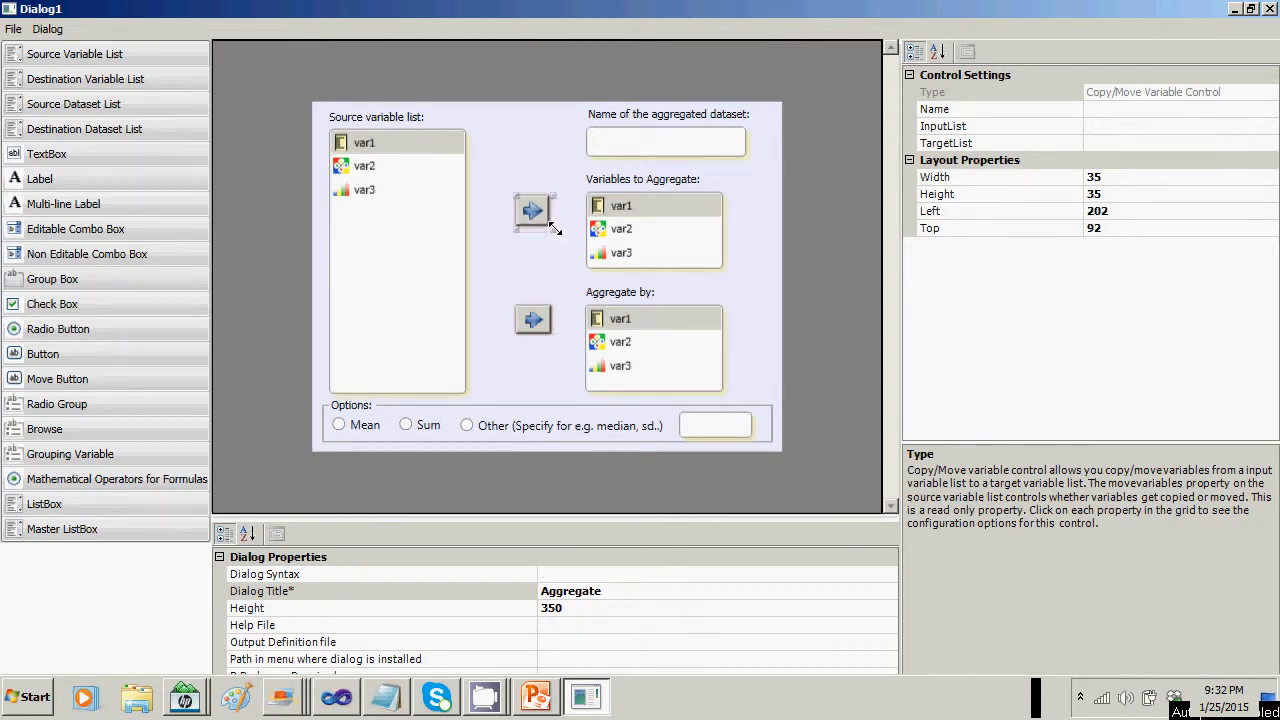
{"action": "left_click", "coordinate": [557, 237]}
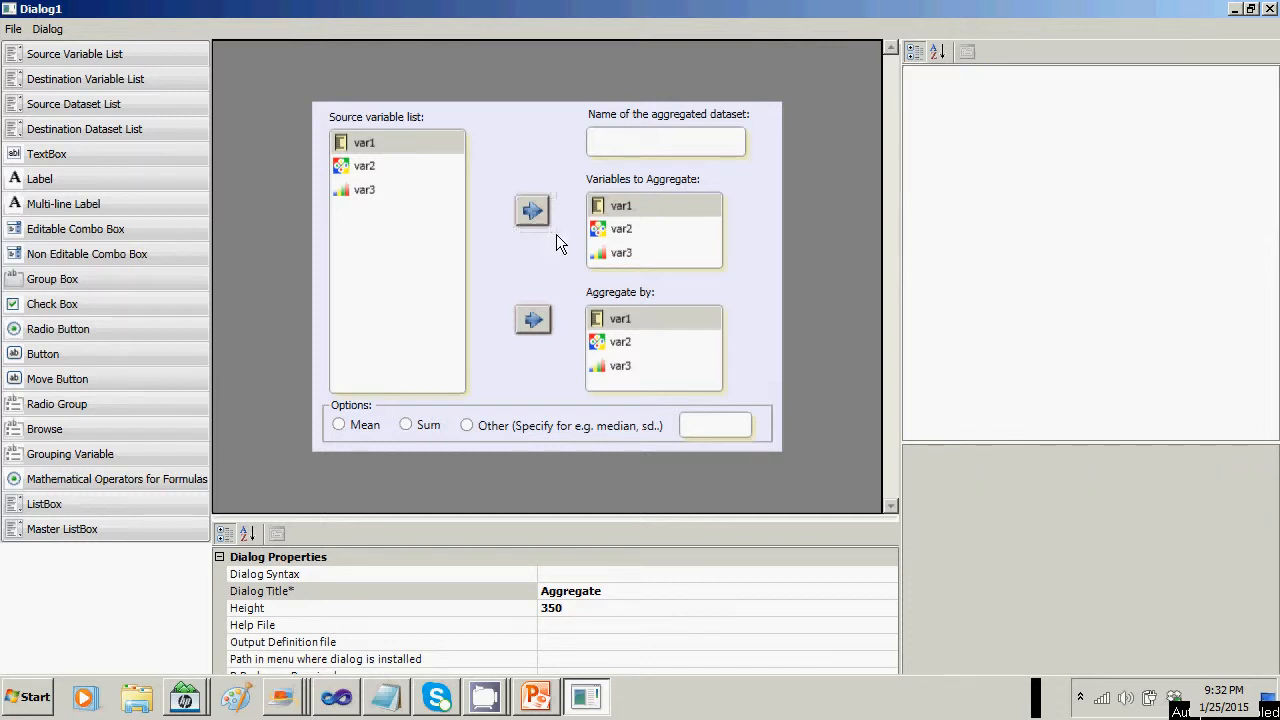
{"action": "left_click", "coordinate": [545, 220]}
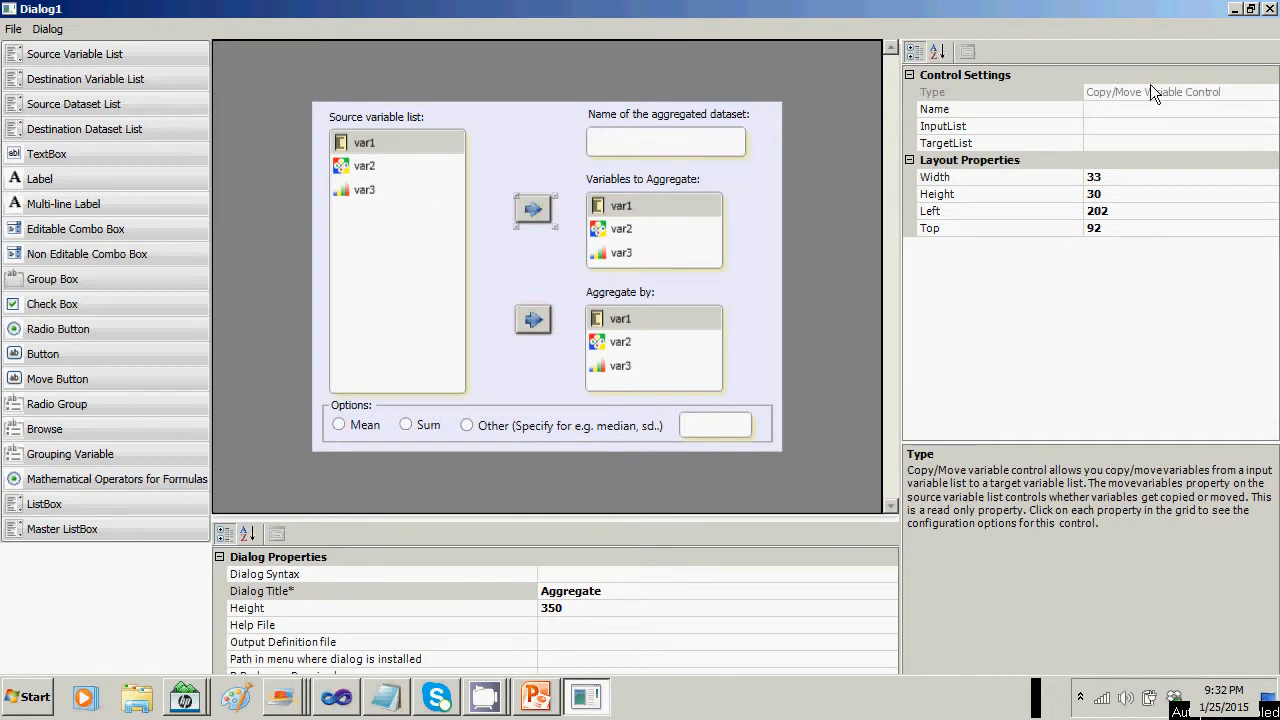
Name the move button beside "Variables to Aggregate" move1 and set its input list to Source.
{"action": "left_click", "coordinate": [1126, 107]}
{"action": "type", "text": "move1"}
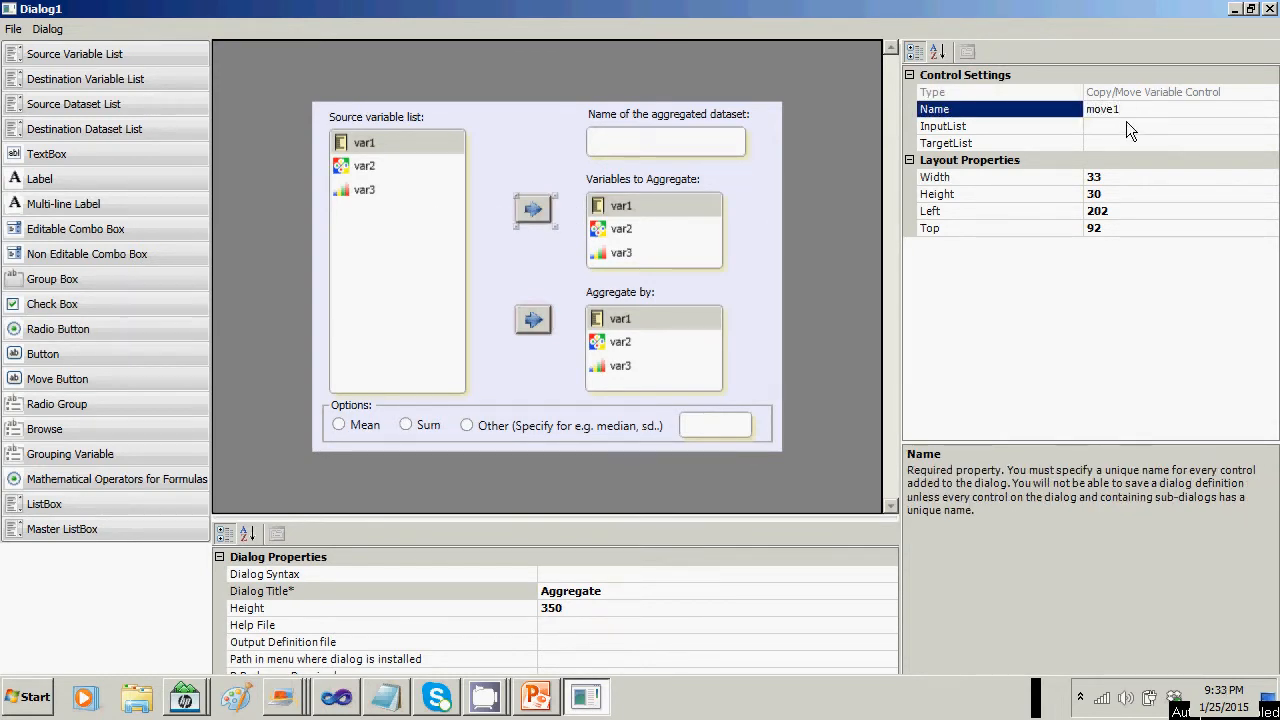
{"action": "left_click", "coordinate": [1126, 124]}
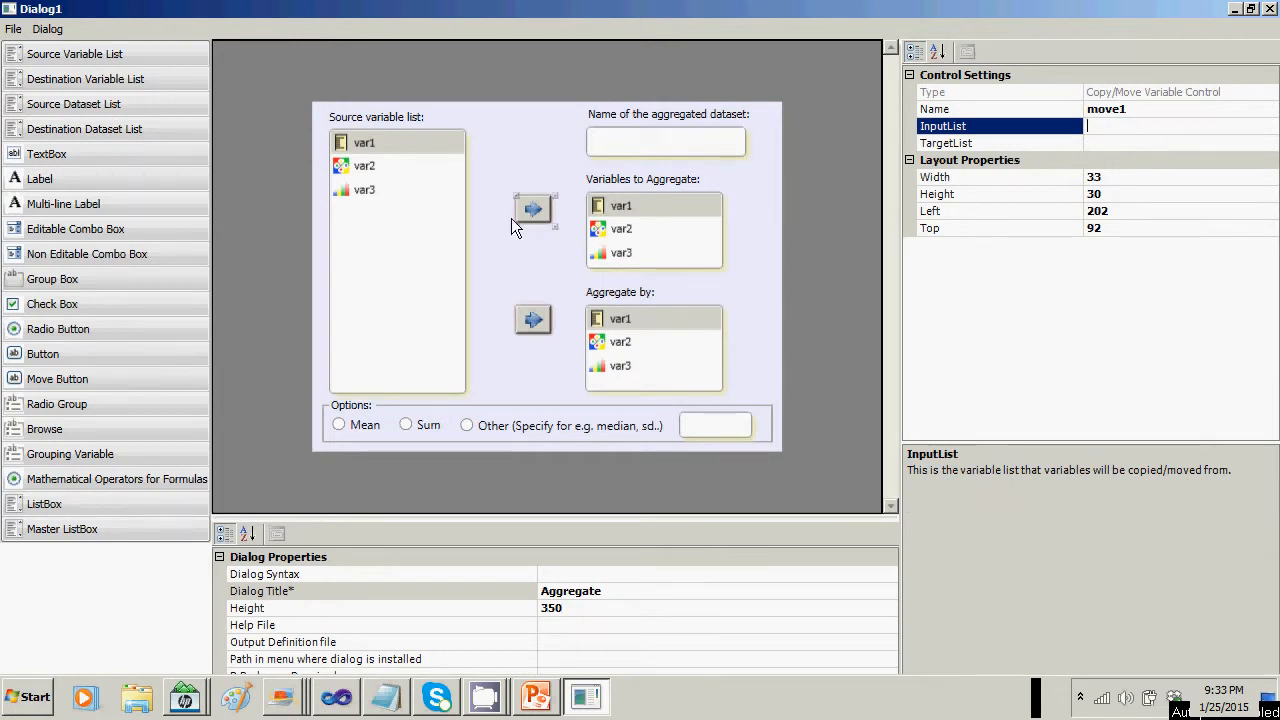
{"action": "left_click", "coordinate": [356, 254]}
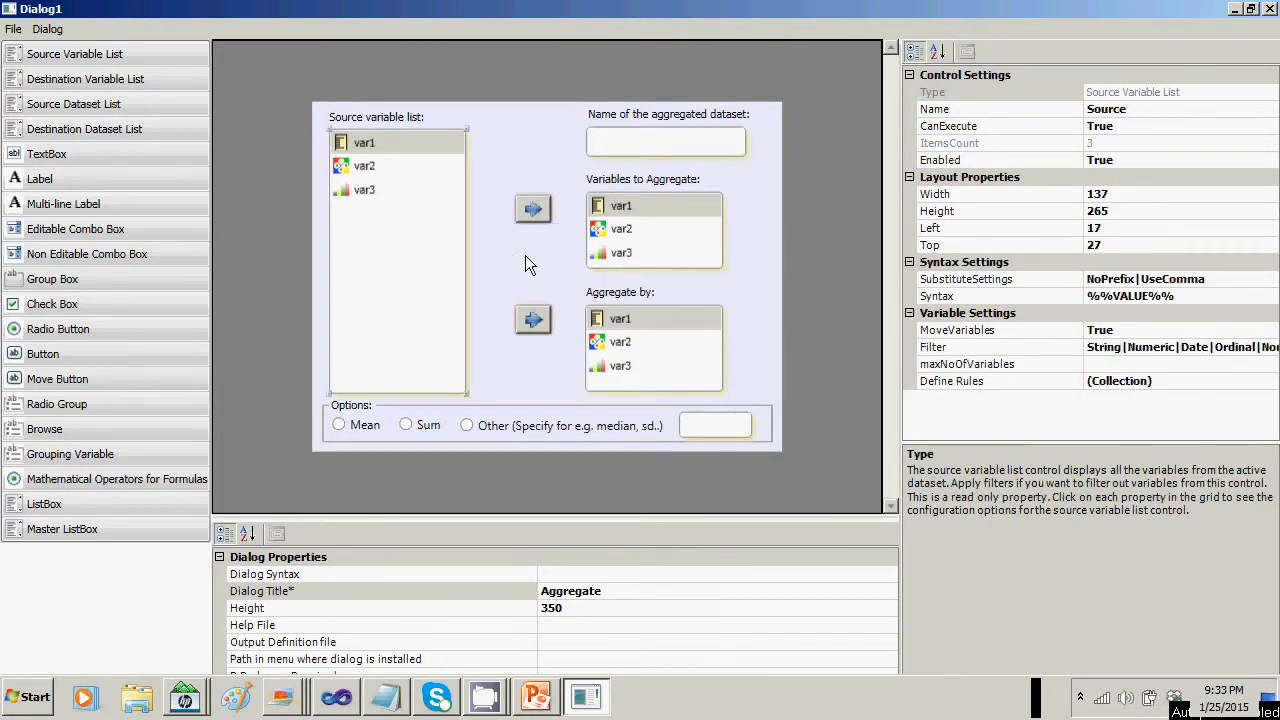
{"action": "left_click", "coordinate": [539, 207]}
{"action": "left_click", "coordinate": [1111, 125]}
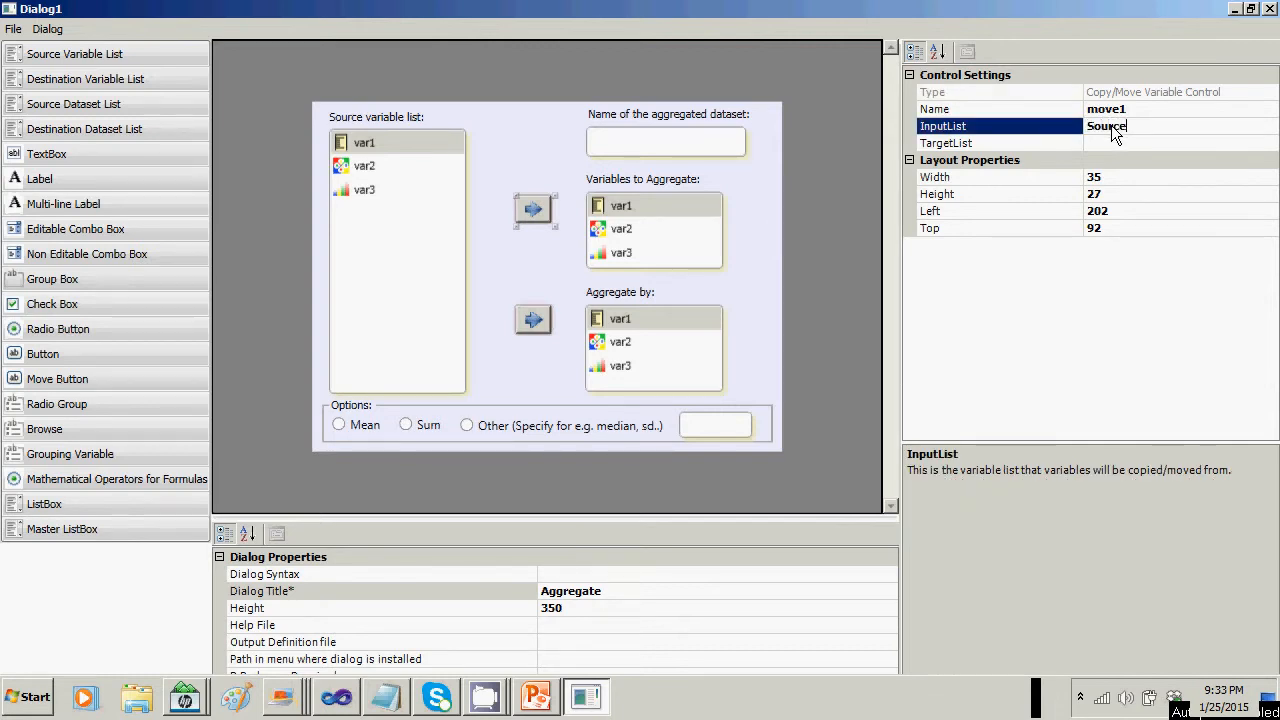
Check the name of the "Variables to Aggregate" list and set move1's target list to destination1.
{"action": "left_click", "coordinate": [652, 228]}
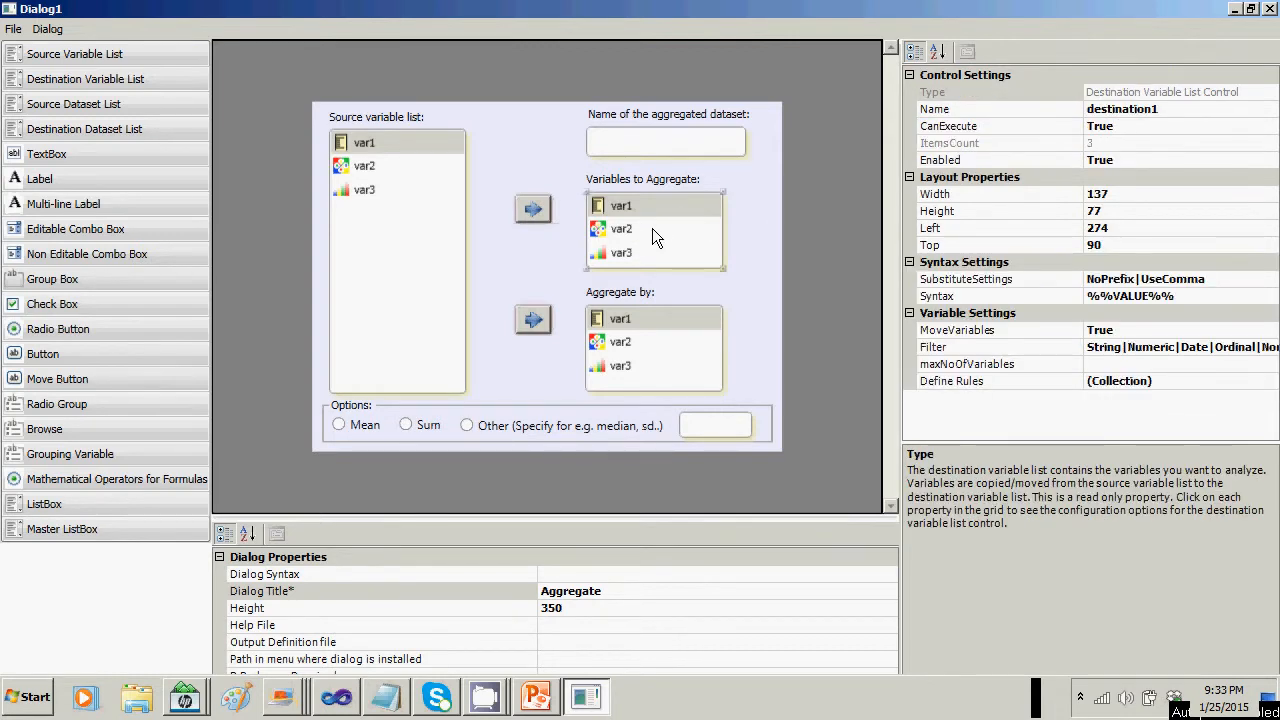
{"action": "left_click", "coordinate": [545, 210]}
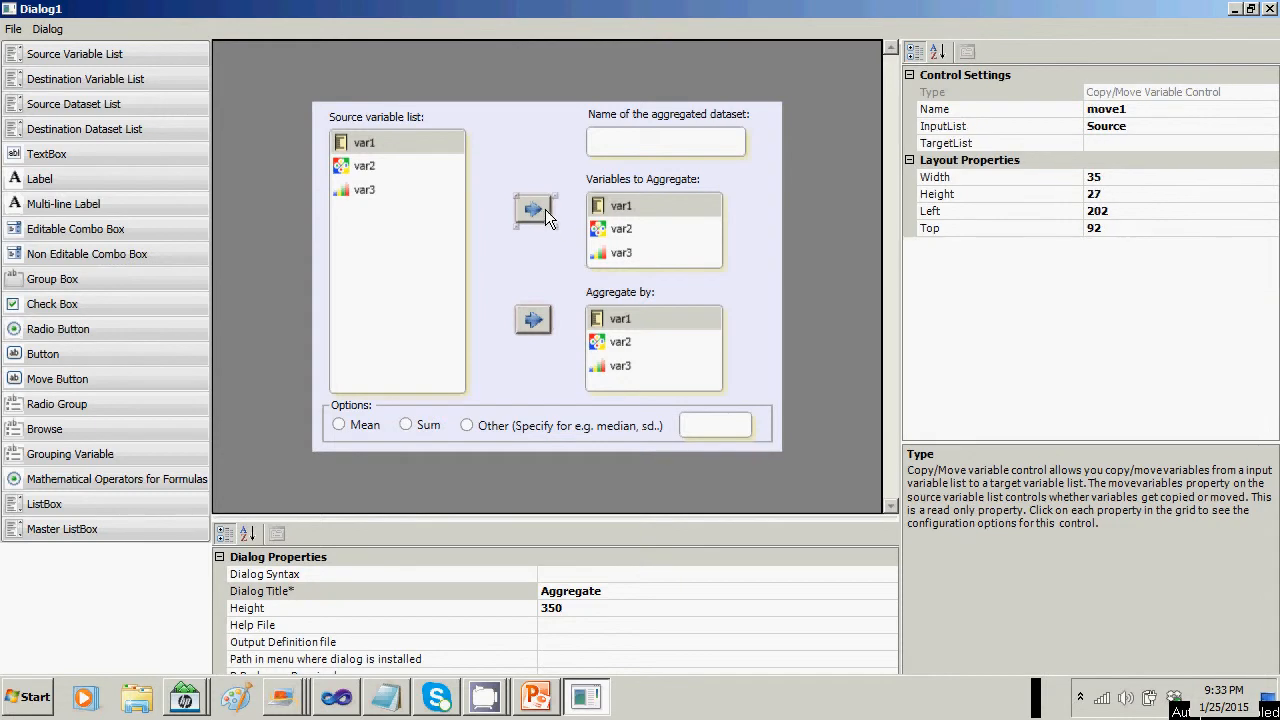
{"action": "left_click", "coordinate": [1103, 142]}
{"action": "type", "text": "destination1"}
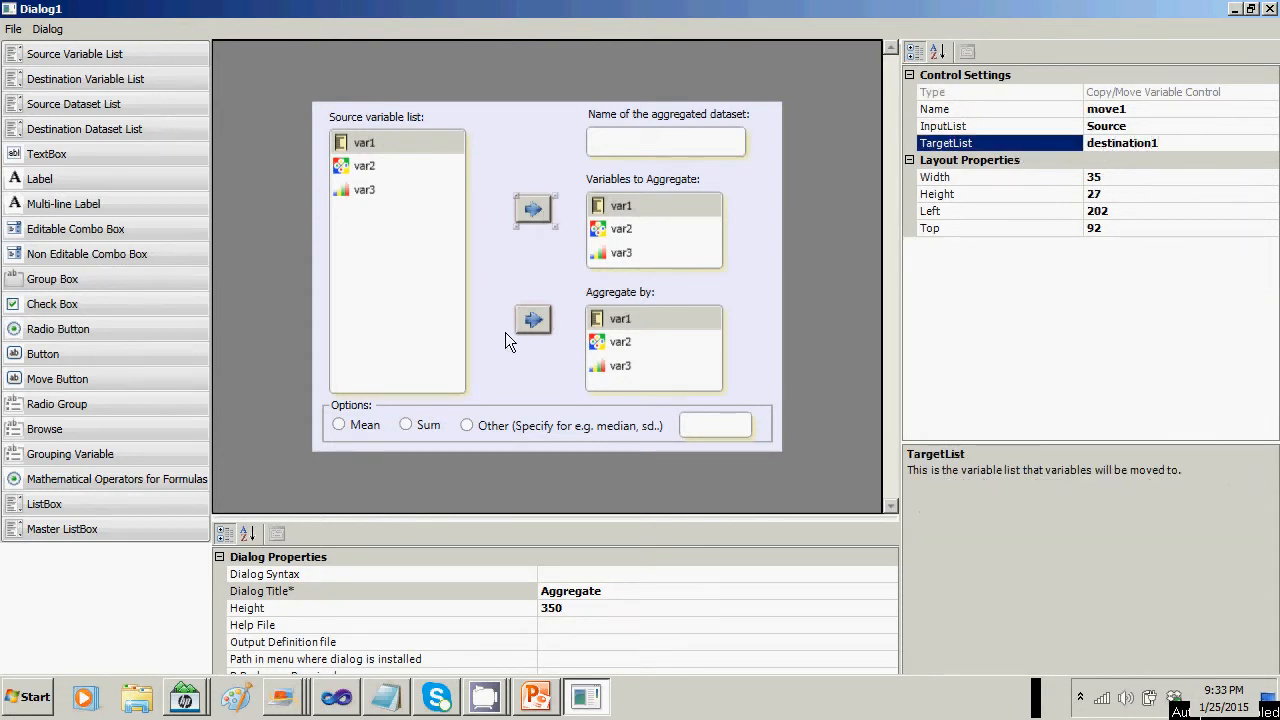
Name the move button beside "Aggregate by" move2, with Source as its input list and destination2 as its target list.
{"action": "left_click", "coordinate": [527, 318]}
{"action": "left_click", "coordinate": [1114, 112]}
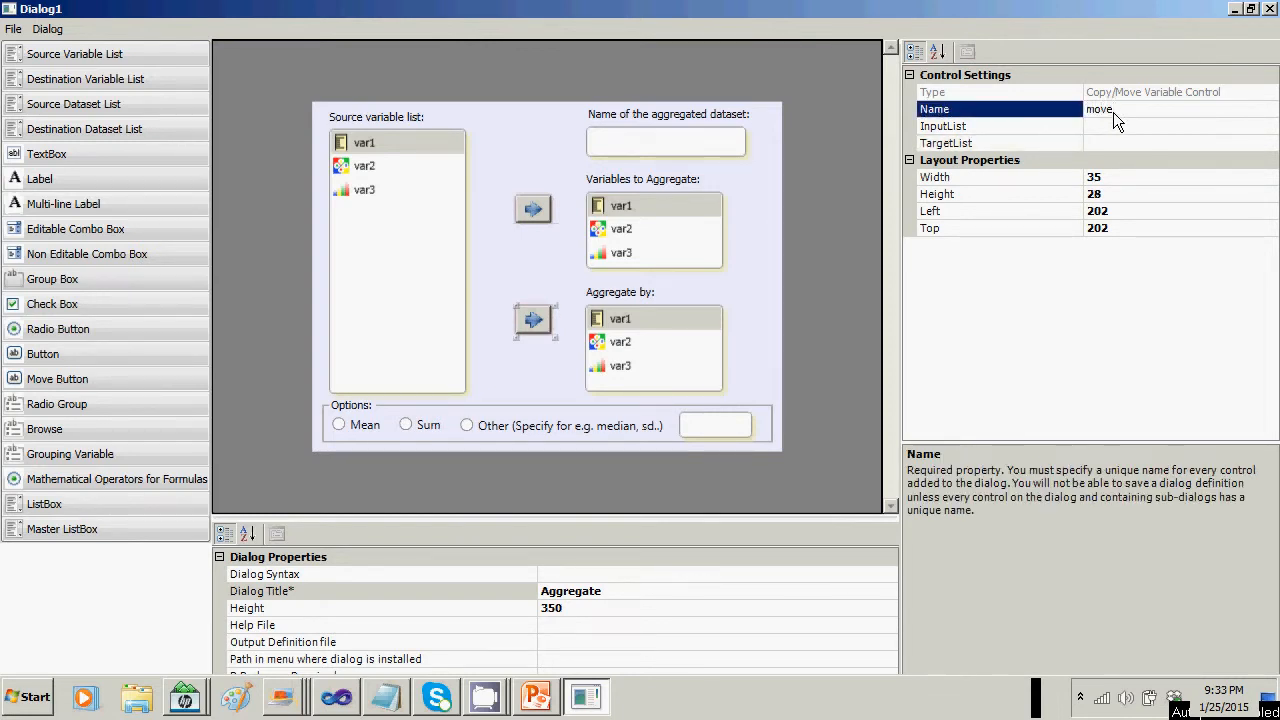
{"action": "left_click", "coordinate": [1110, 124]}
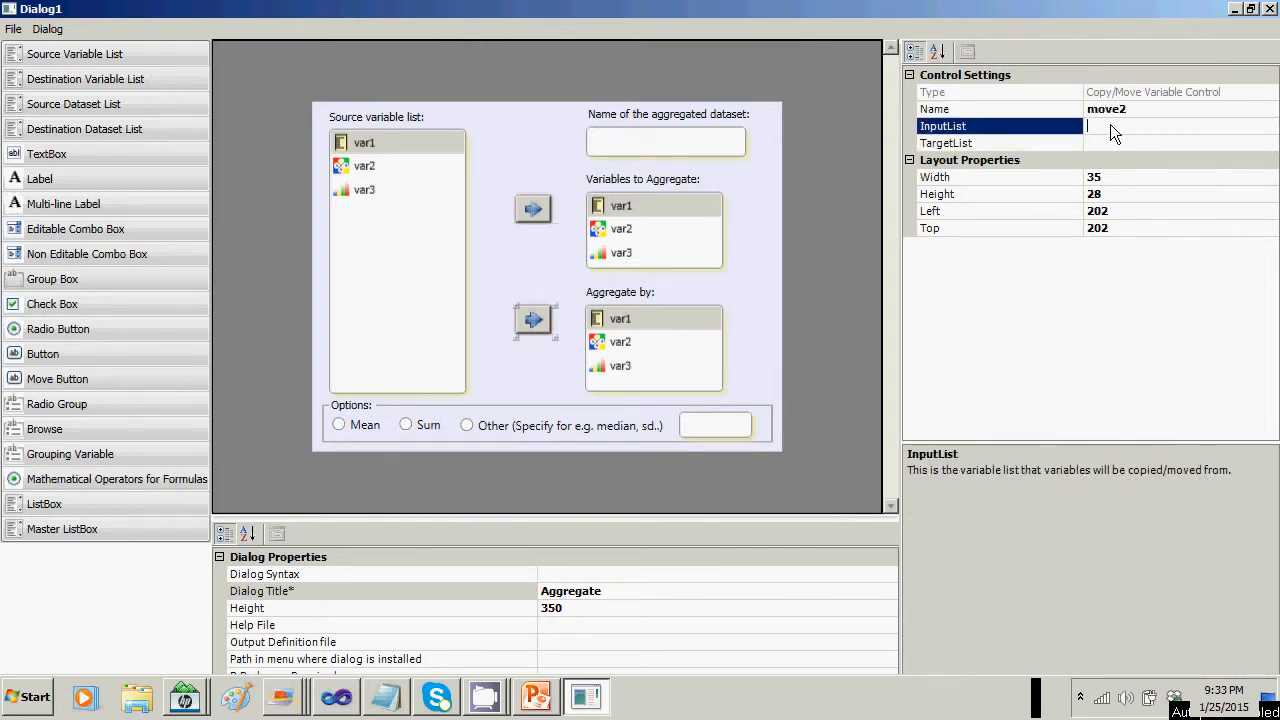
{"action": "type", "text": "Source"}
{"action": "left_click", "coordinate": [1102, 146]}
{"action": "type", "text": "de"}
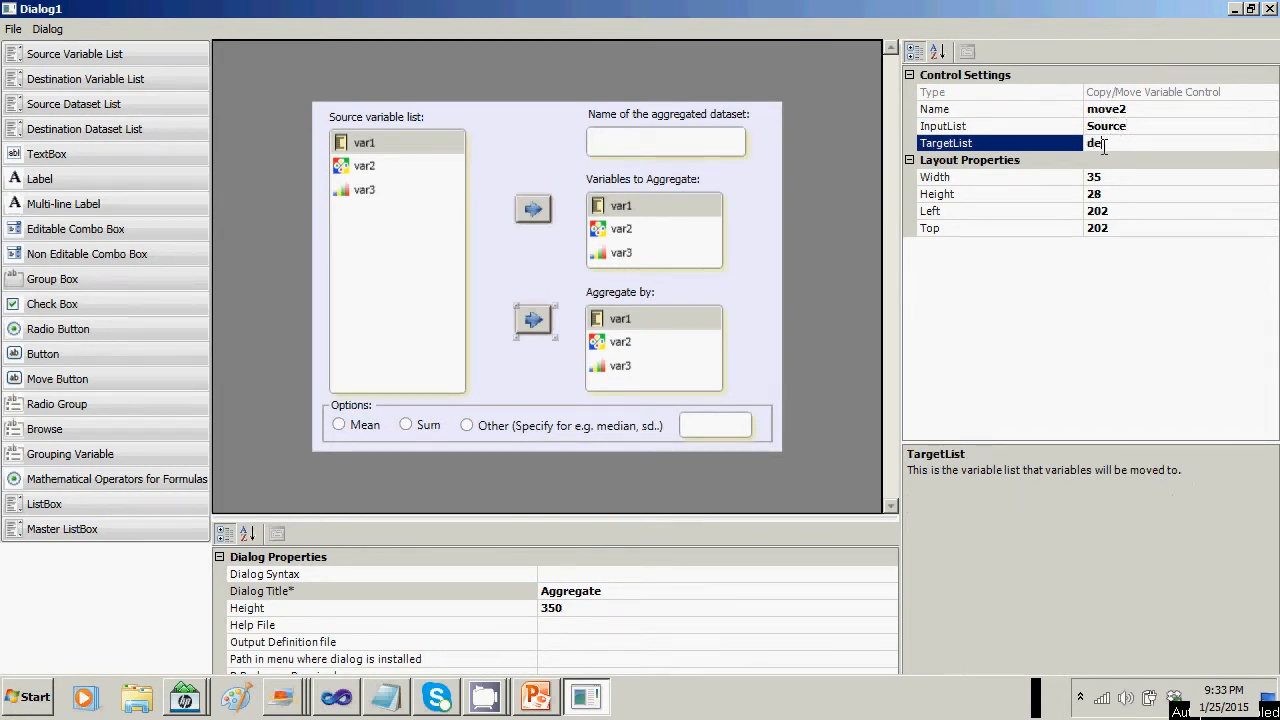
{"action": "type", "text": "stination2"}
{"action": "left_click", "coordinate": [751, 340]}
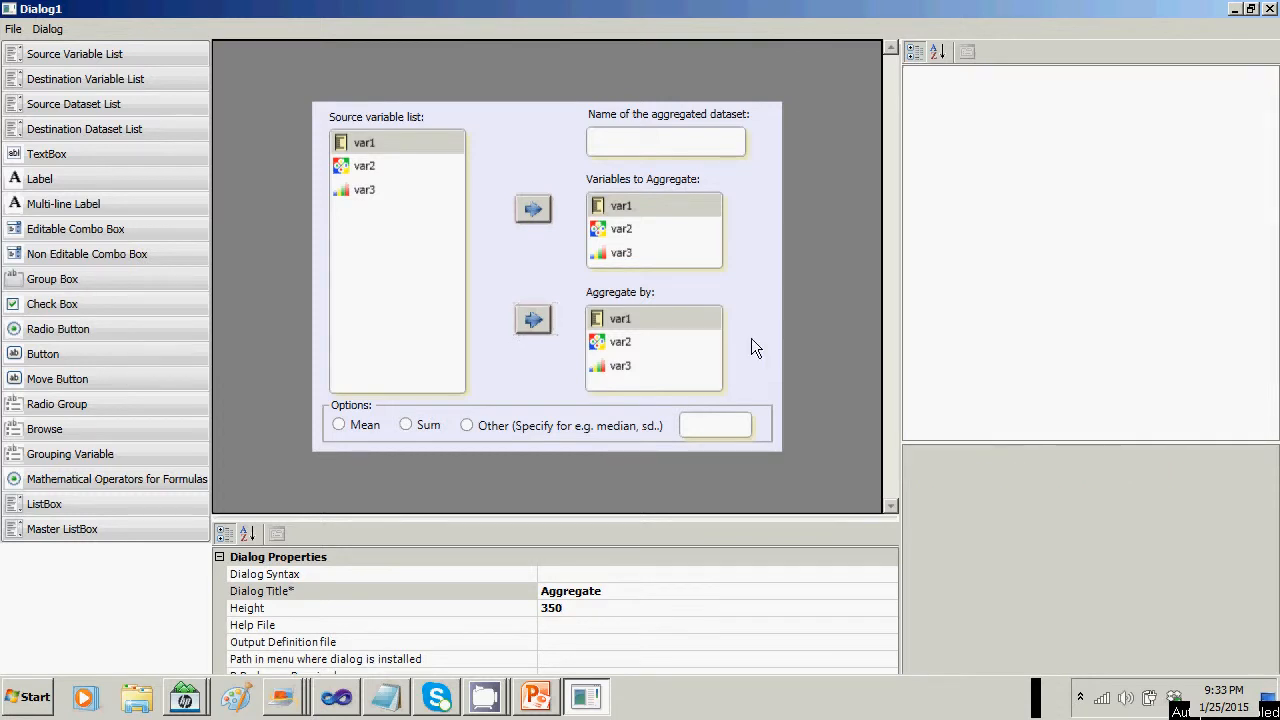
Save the dialog as aggregatedemo in the iCloud Drive folder personal/demo/Series 3.
{"action": "left_click", "coordinate": [14, 30]}
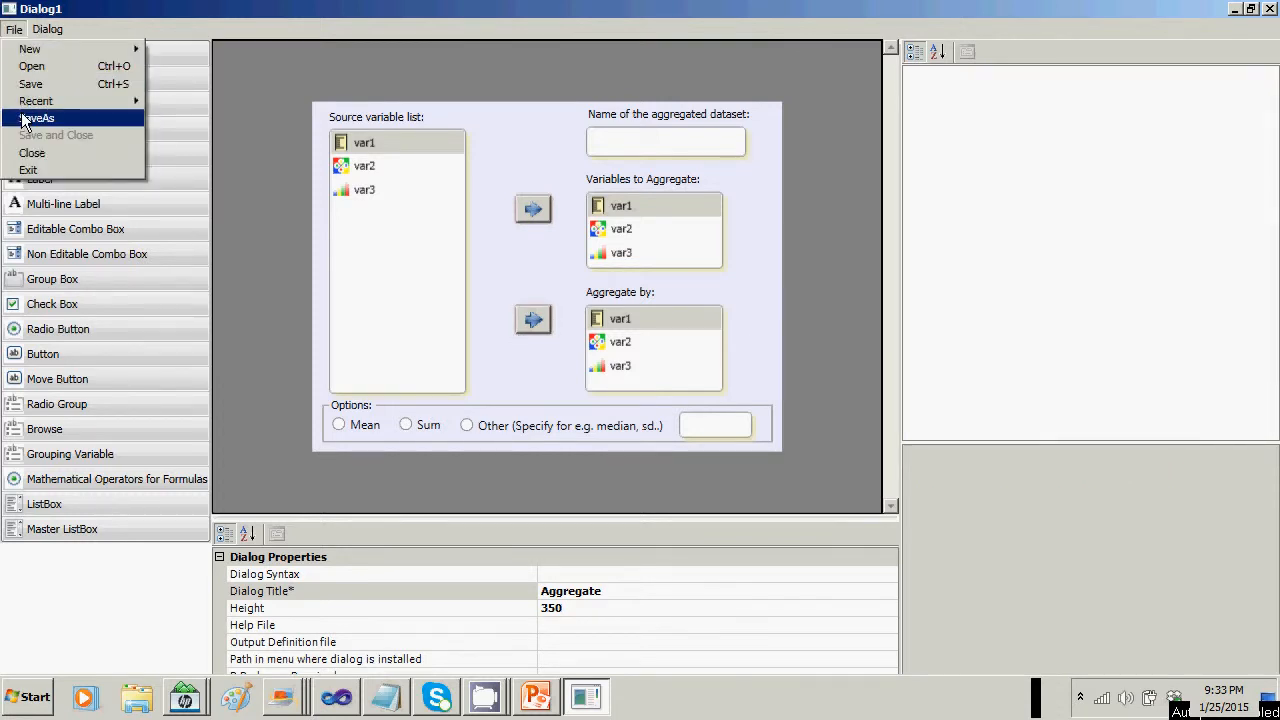
{"action": "left_click", "coordinate": [30, 86]}
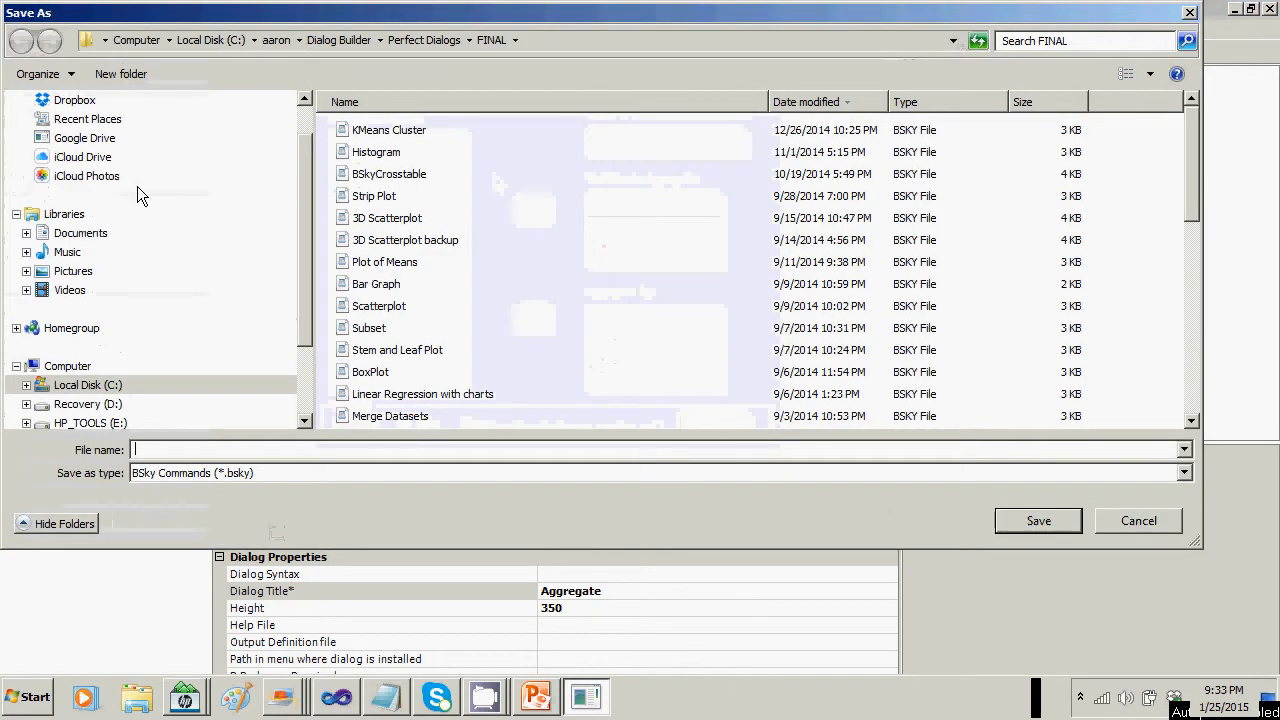
{"action": "left_click", "coordinate": [86, 159]}
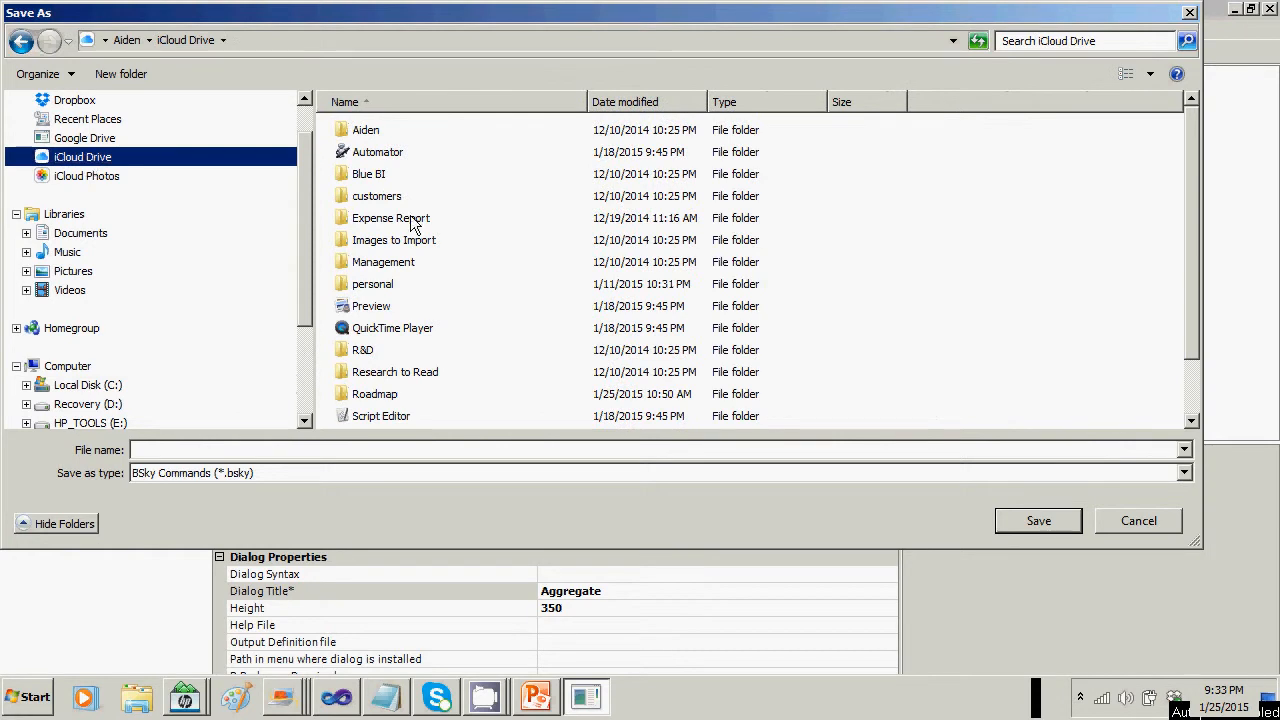
{"action": "double_click", "coordinate": [379, 285]}
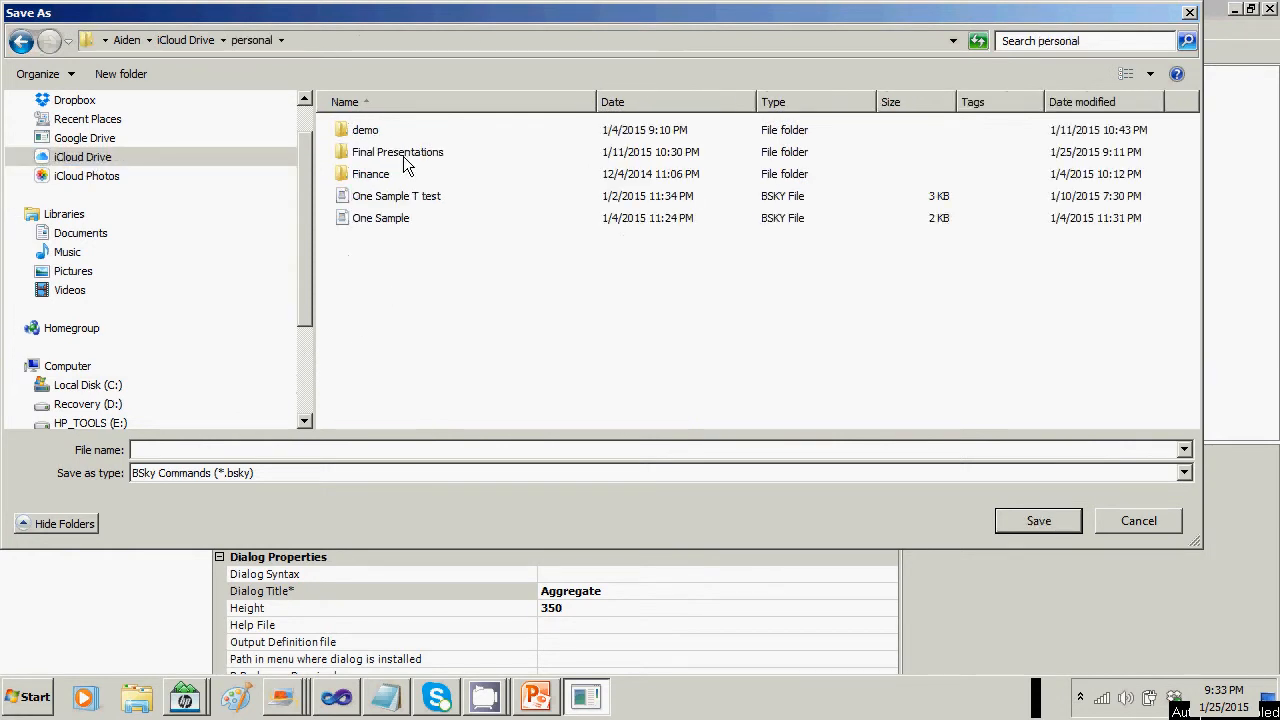
{"action": "double_click", "coordinate": [366, 130]}
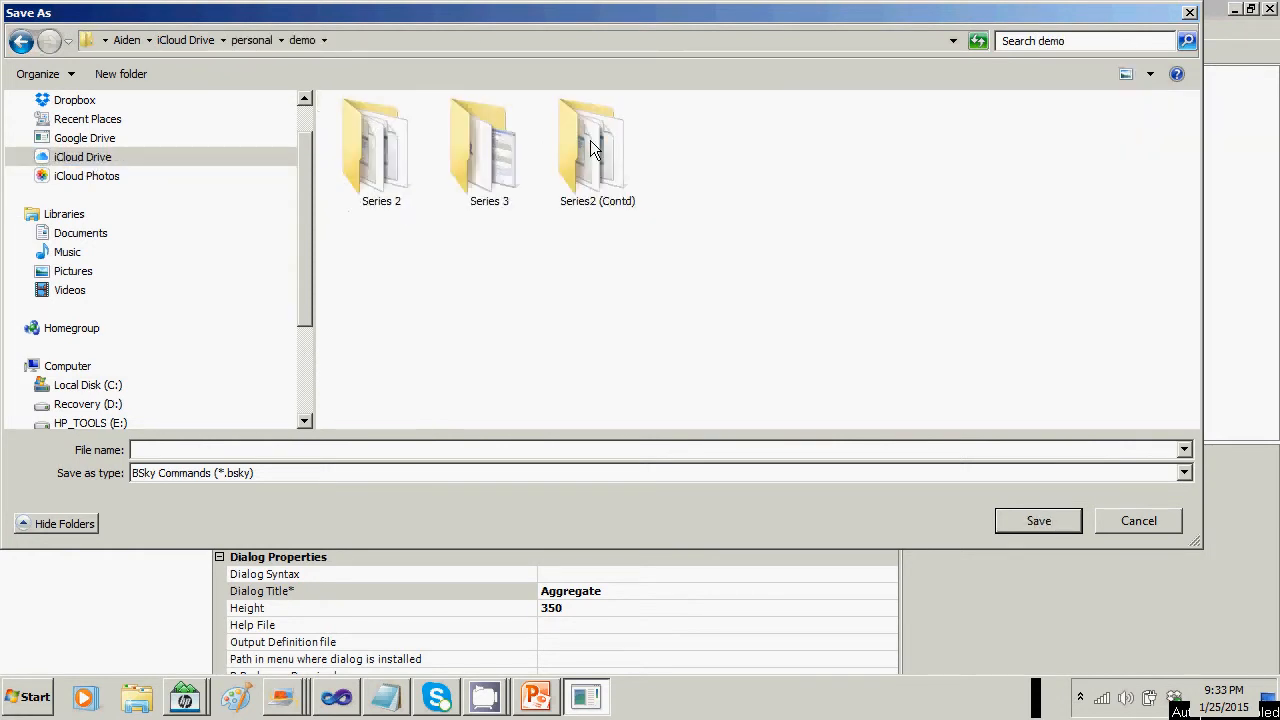
{"action": "double_click", "coordinate": [473, 165]}
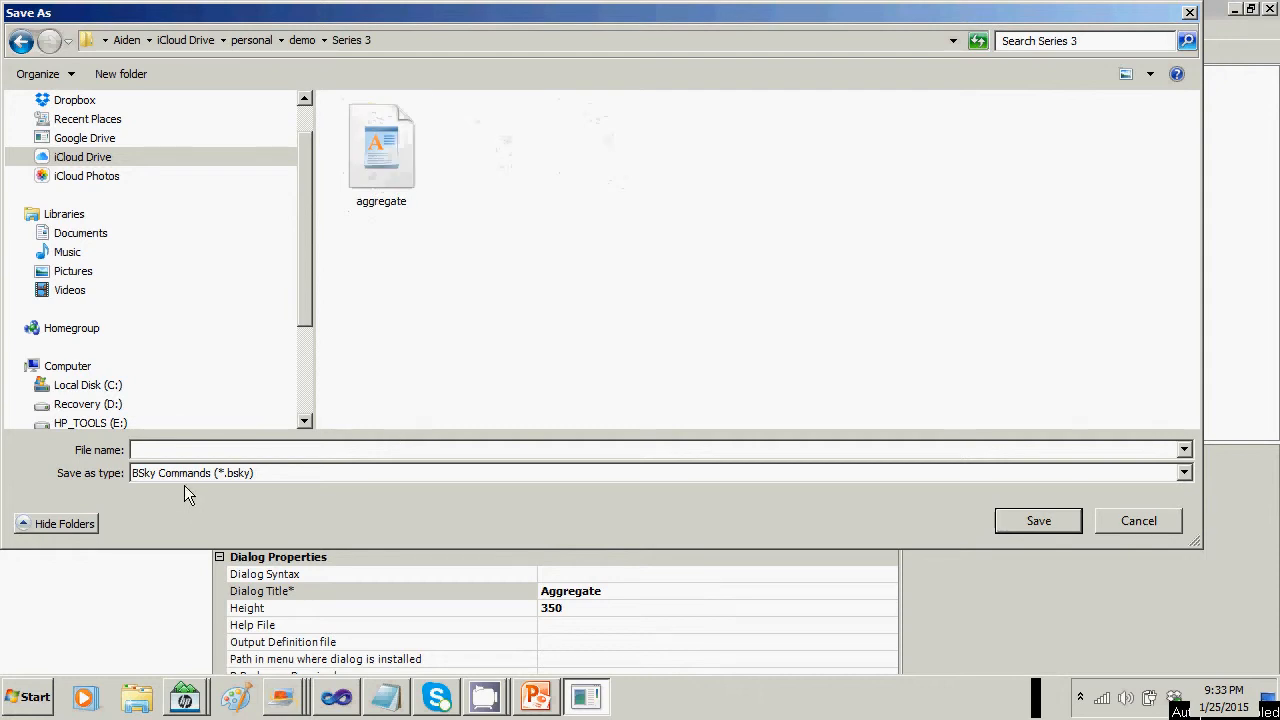
{"action": "type", "text": "aggre"}
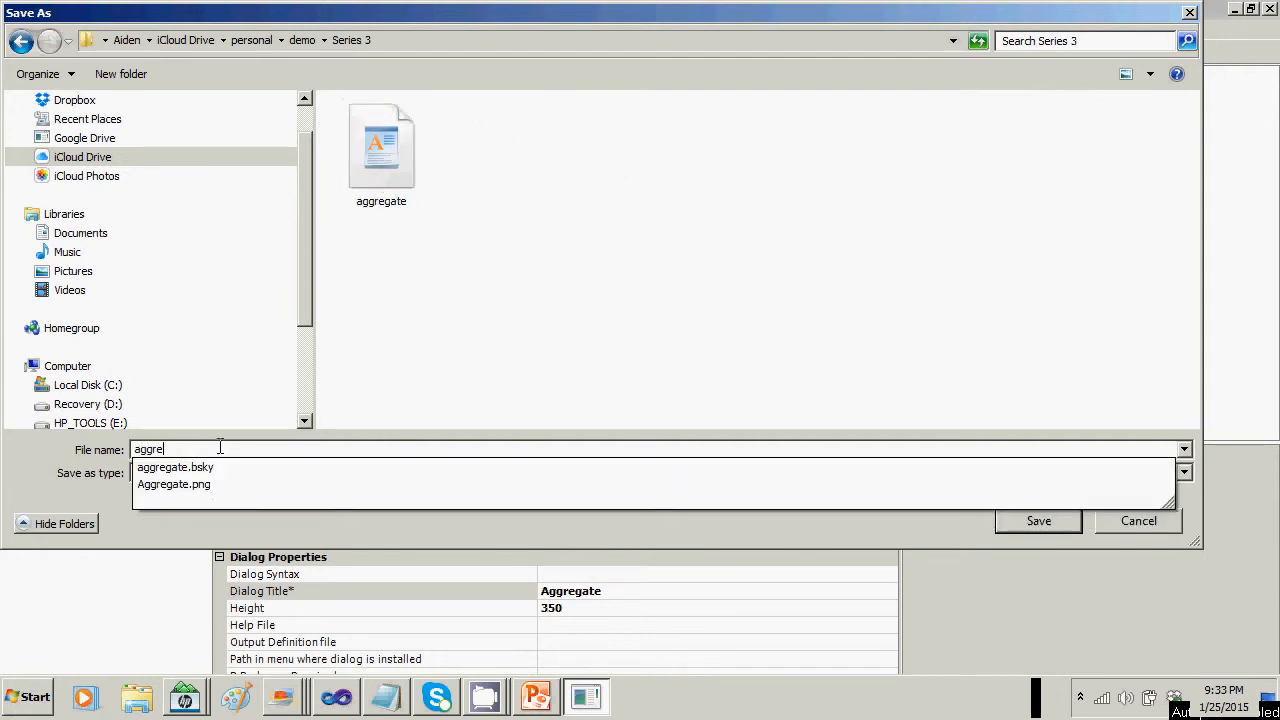
{"action": "type", "text": "gatedem"}
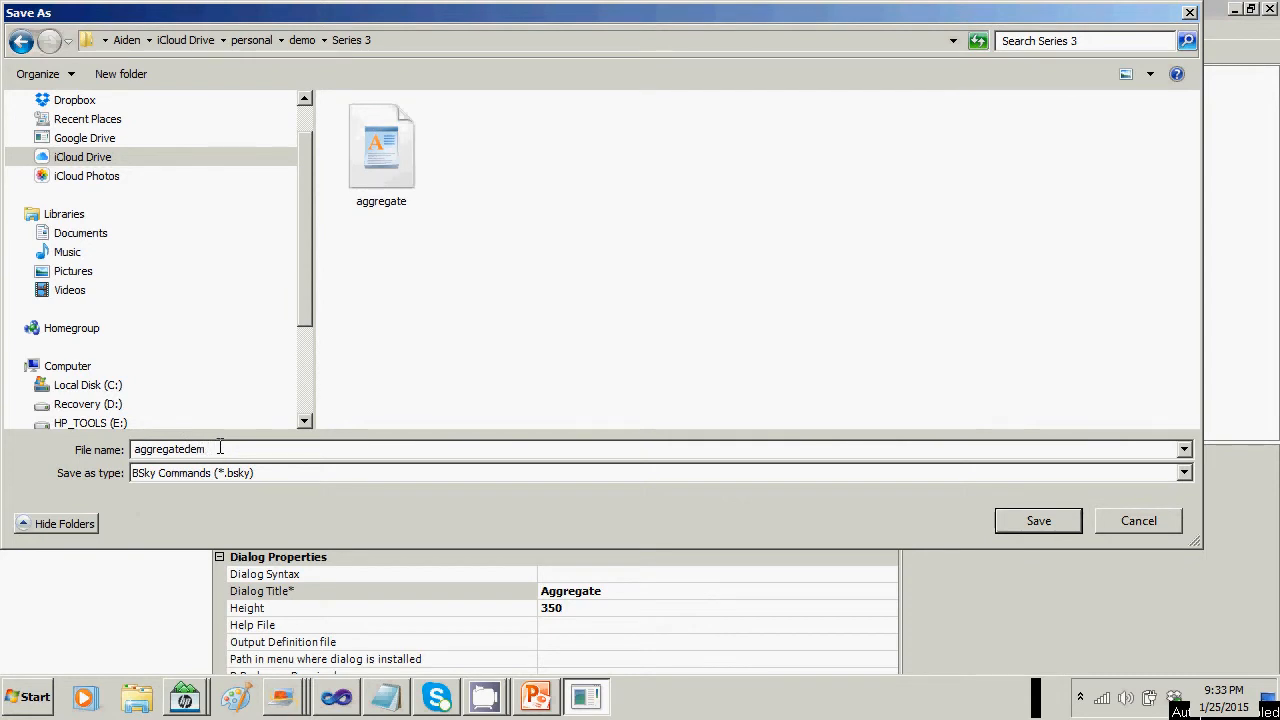
{"action": "type", "text": "o"}
{"action": "left_click", "coordinate": [1068, 528]}
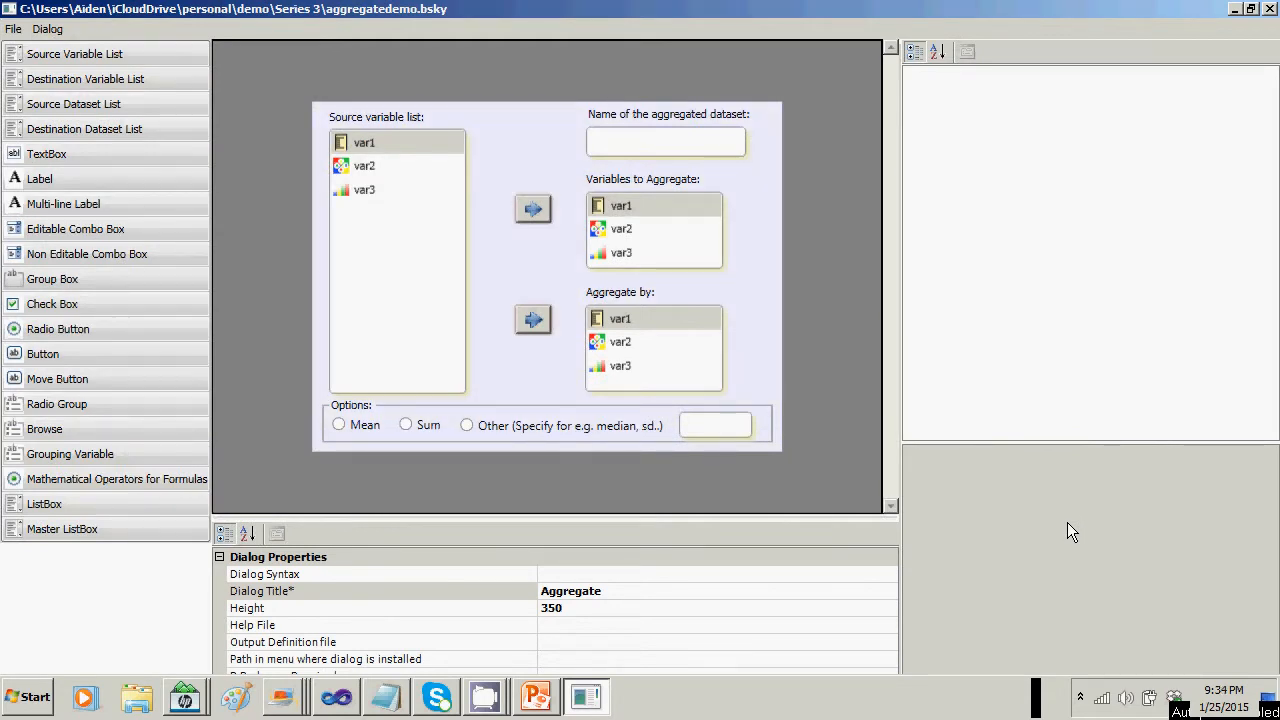
Widen both destination lists to roughly match the dataset name box, and widen the source variable list slightly.
{"action": "left_click", "coordinate": [672, 335]}
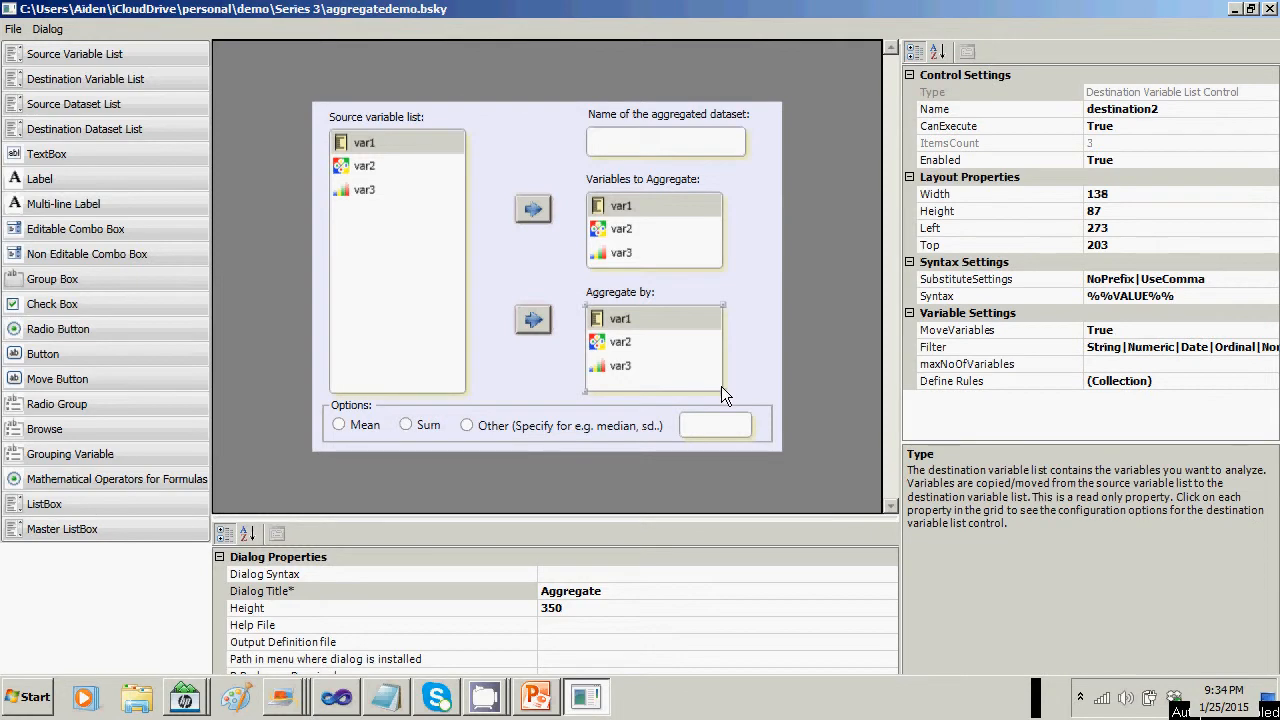
{"action": "left_click_drag", "start_coordinate": [722, 390], "coordinate": [748, 387]}
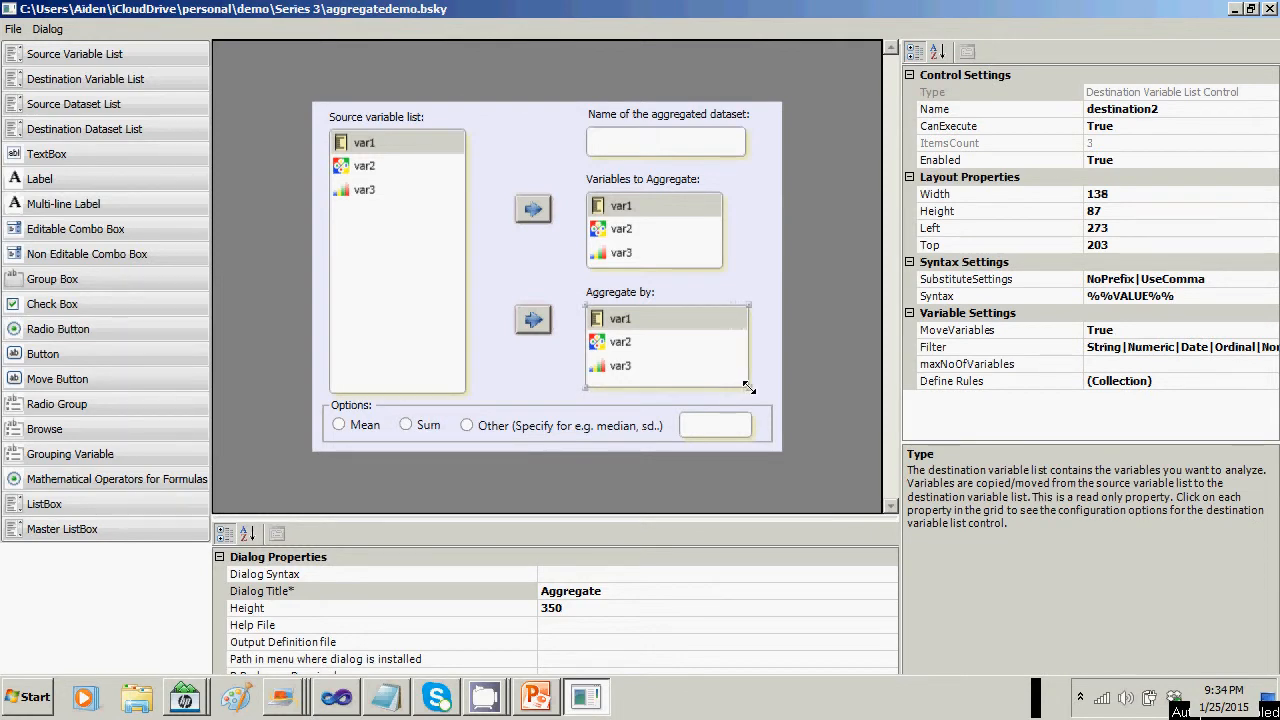
{"action": "left_click", "coordinate": [648, 221]}
{"action": "left_click_drag", "start_coordinate": [723, 267], "coordinate": [744, 267]}
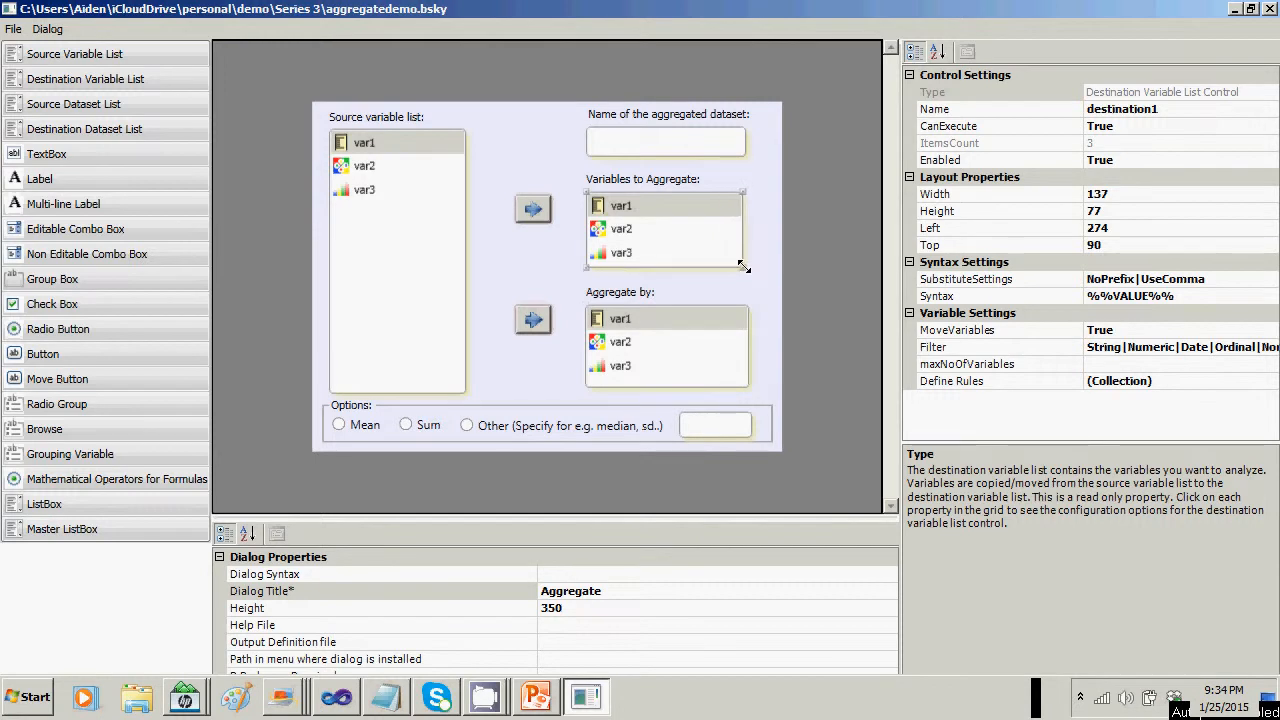
{"action": "left_click_drag", "start_coordinate": [744, 267], "coordinate": [746, 267]}
{"action": "left_click", "coordinate": [381, 281]}
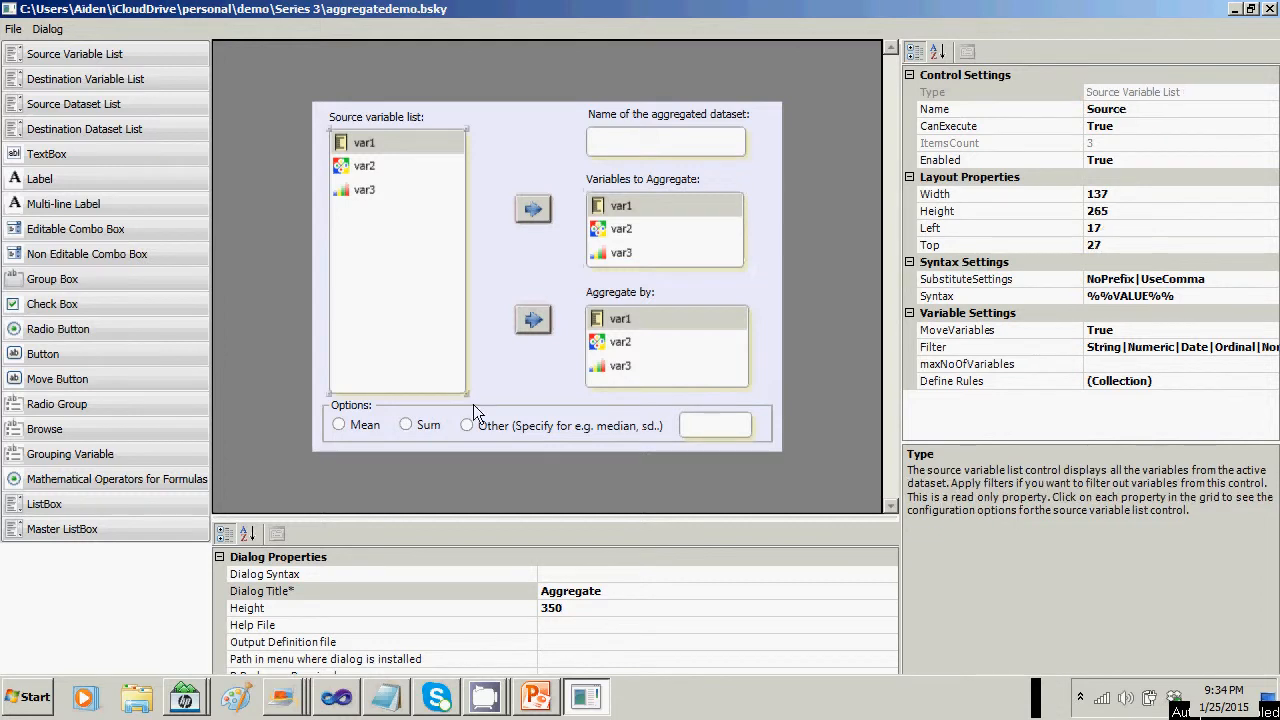
{"action": "left_click_drag", "start_coordinate": [466, 391], "coordinate": [476, 391]}
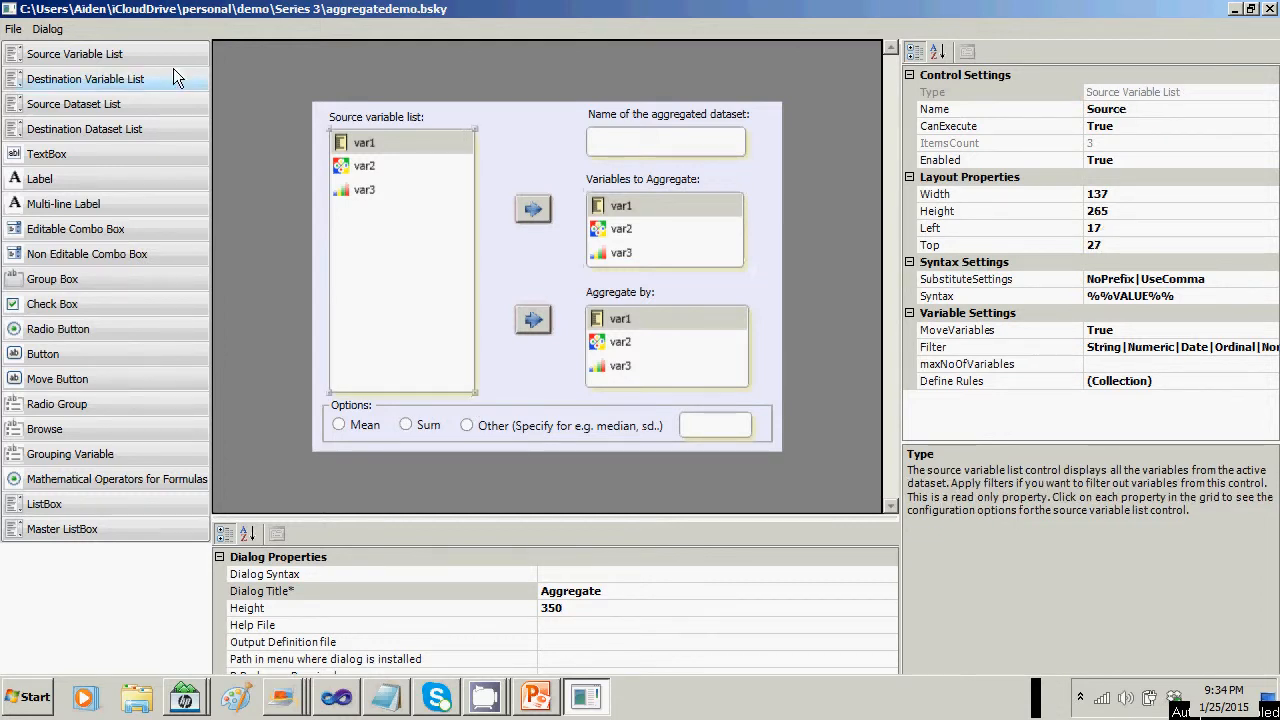
Save the resized dialog and switch to the PowerPoint slide on designing the Aggregate dialog.
{"action": "left_click", "coordinate": [14, 29]}
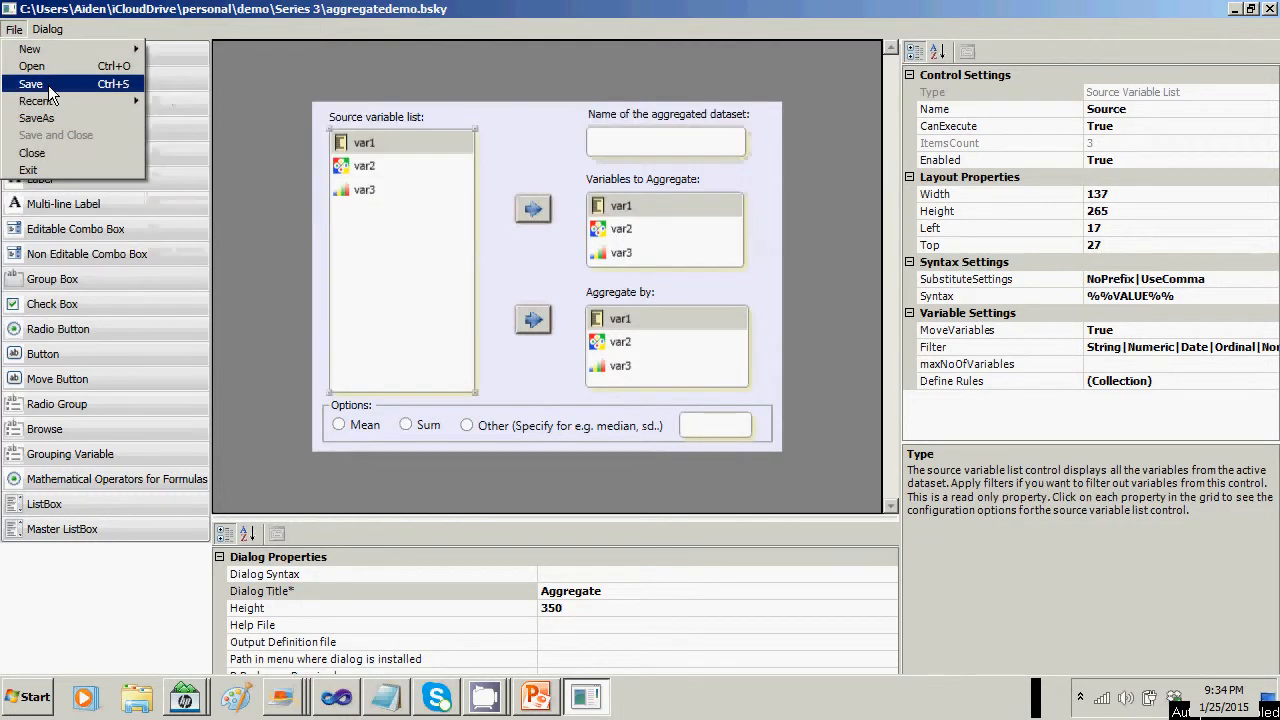
{"action": "left_click", "coordinate": [48, 85]}
{"action": "key", "text": "alt+Tab"}
{"action": "key", "text": "alt+Tab"}
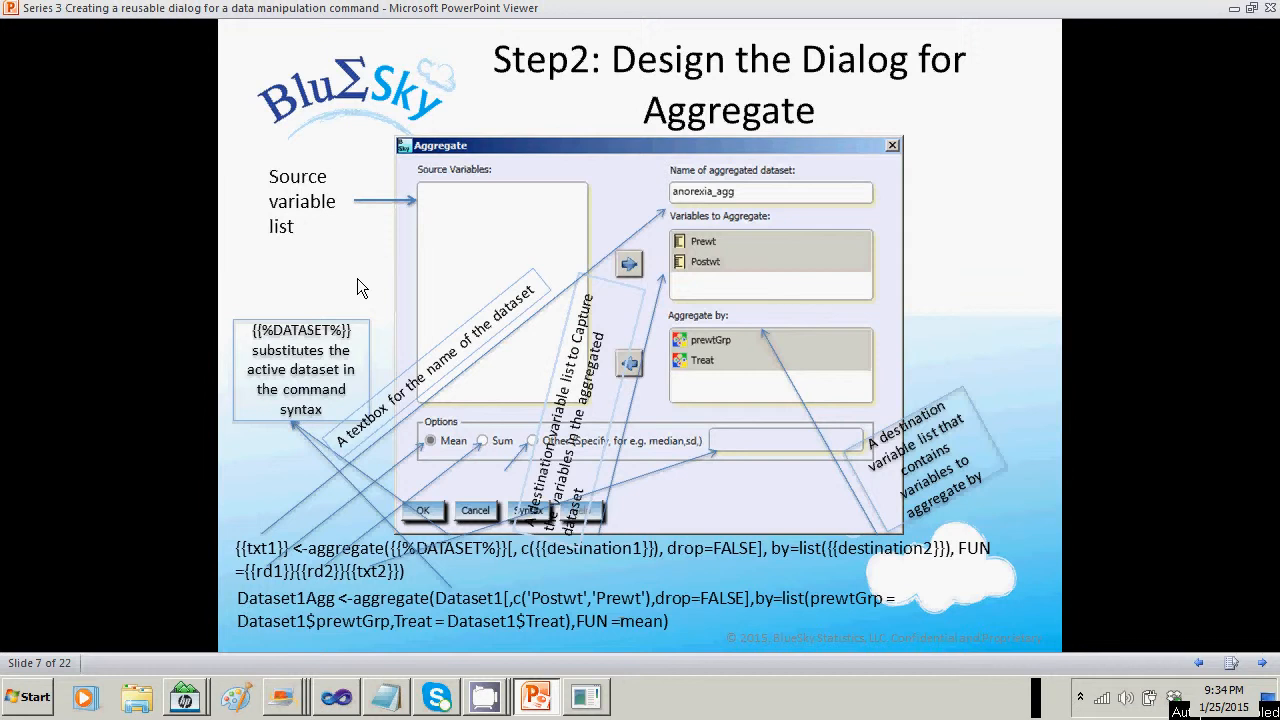
Switch to Notepad, copy the highlighted sample command assigning the aggregate result to Dataset1Agg, and return to the dialog designer.
{"action": "key", "text": "alt+Tab"}
{"action": "key", "text": "alt+Tab"}
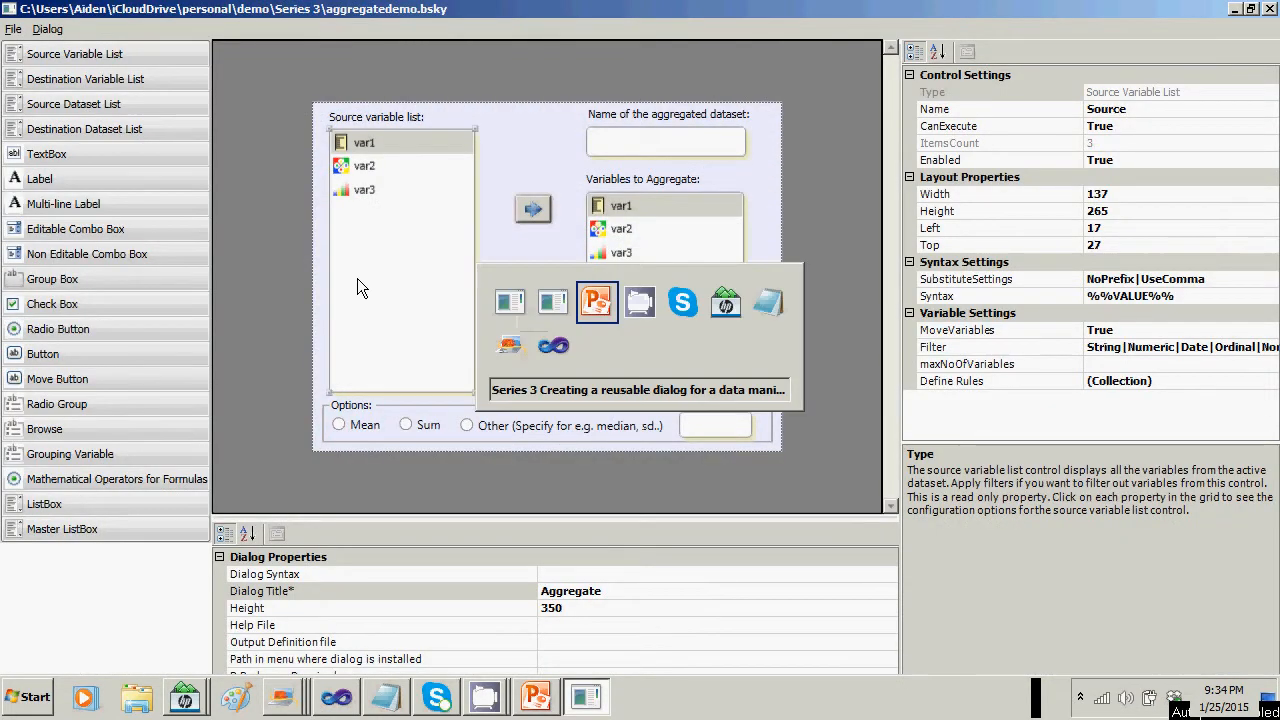
{"action": "key", "text": "alt+Tab"}
{"action": "key", "text": "alt+Tab"}
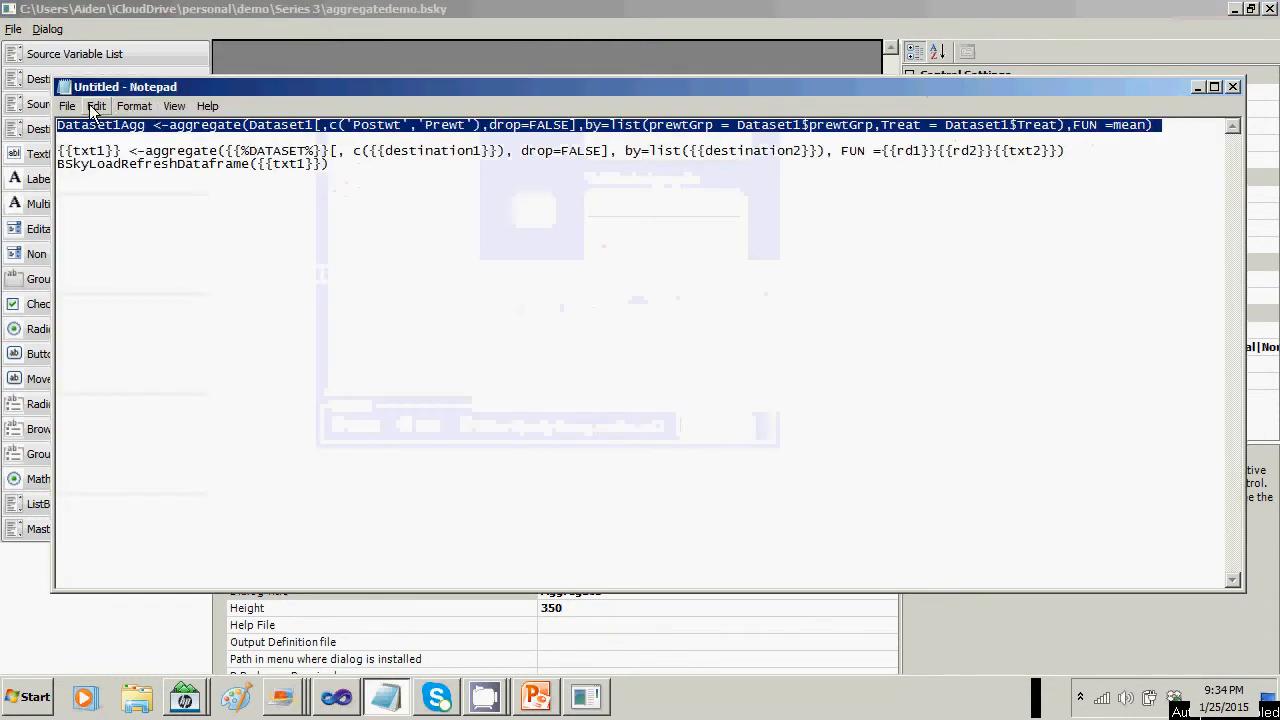
{"action": "left_click", "coordinate": [96, 105]}
{"action": "left_click", "coordinate": [109, 163]}
{"action": "key", "text": "alt+Tab"}
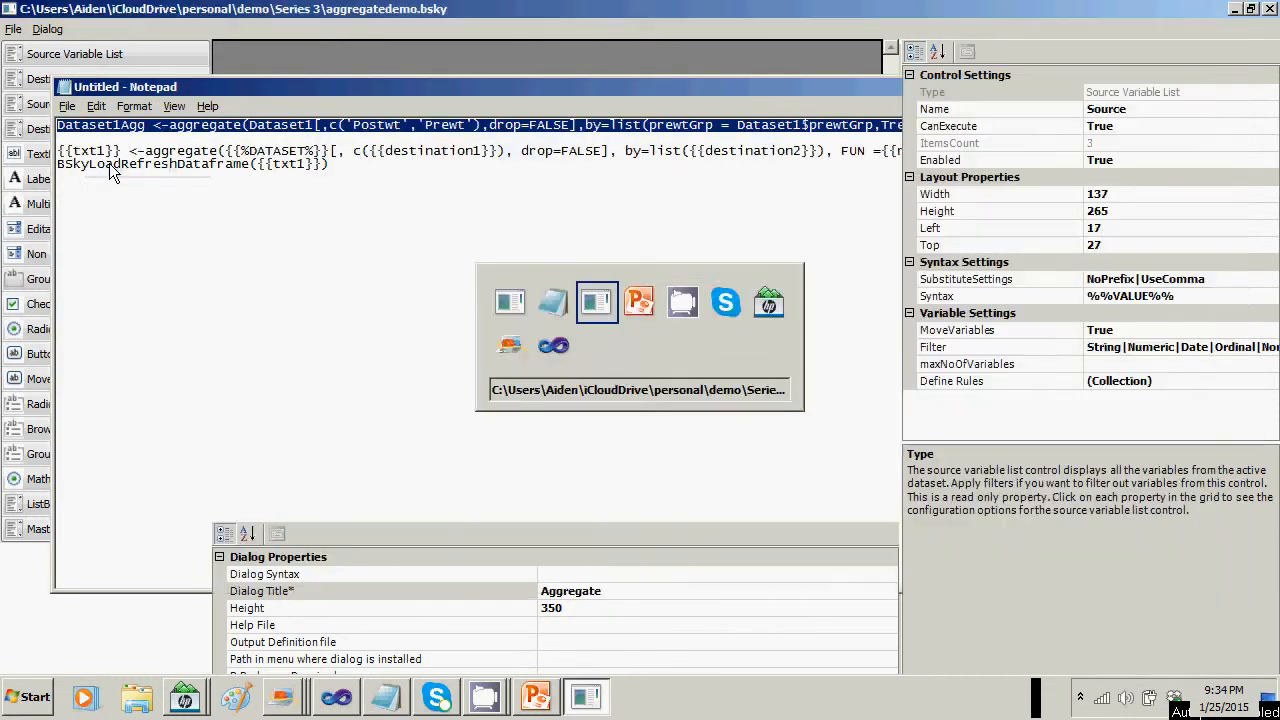
Open the Dialog Syntax property's command editor and paste the copied aggregate command into it.
{"action": "left_click", "coordinate": [796, 575]}
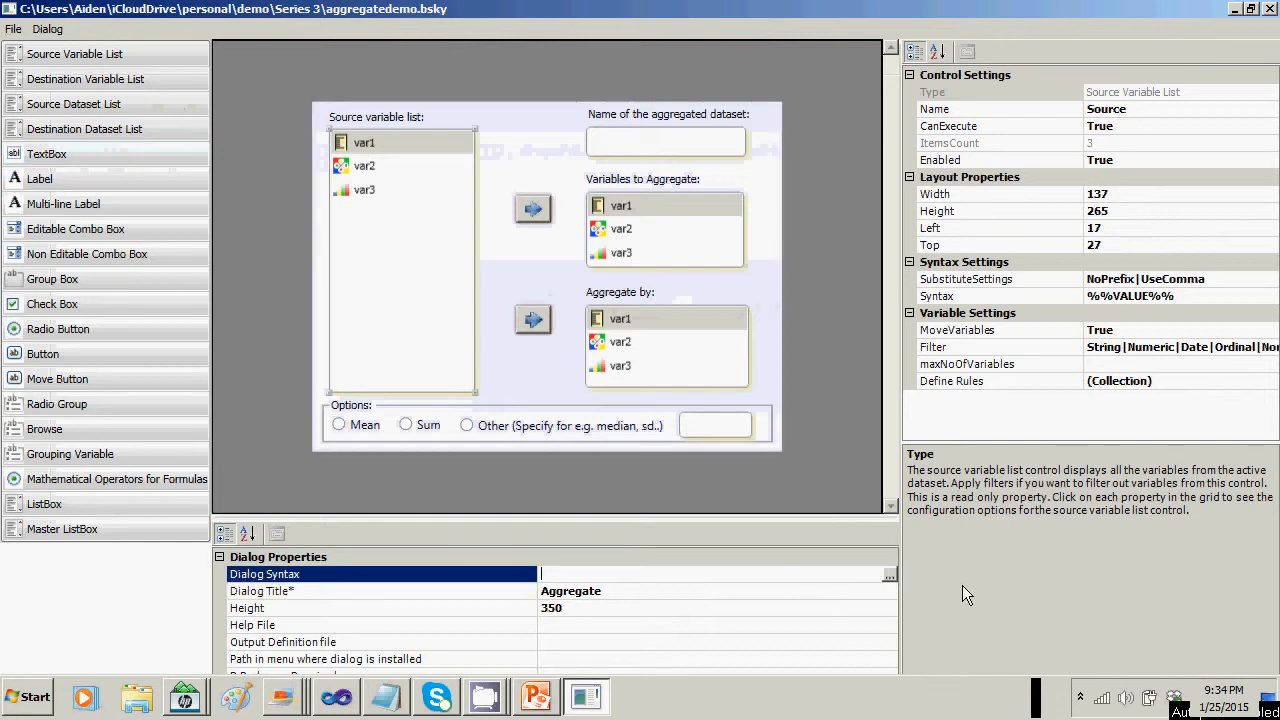
{"action": "left_click", "coordinate": [889, 577]}
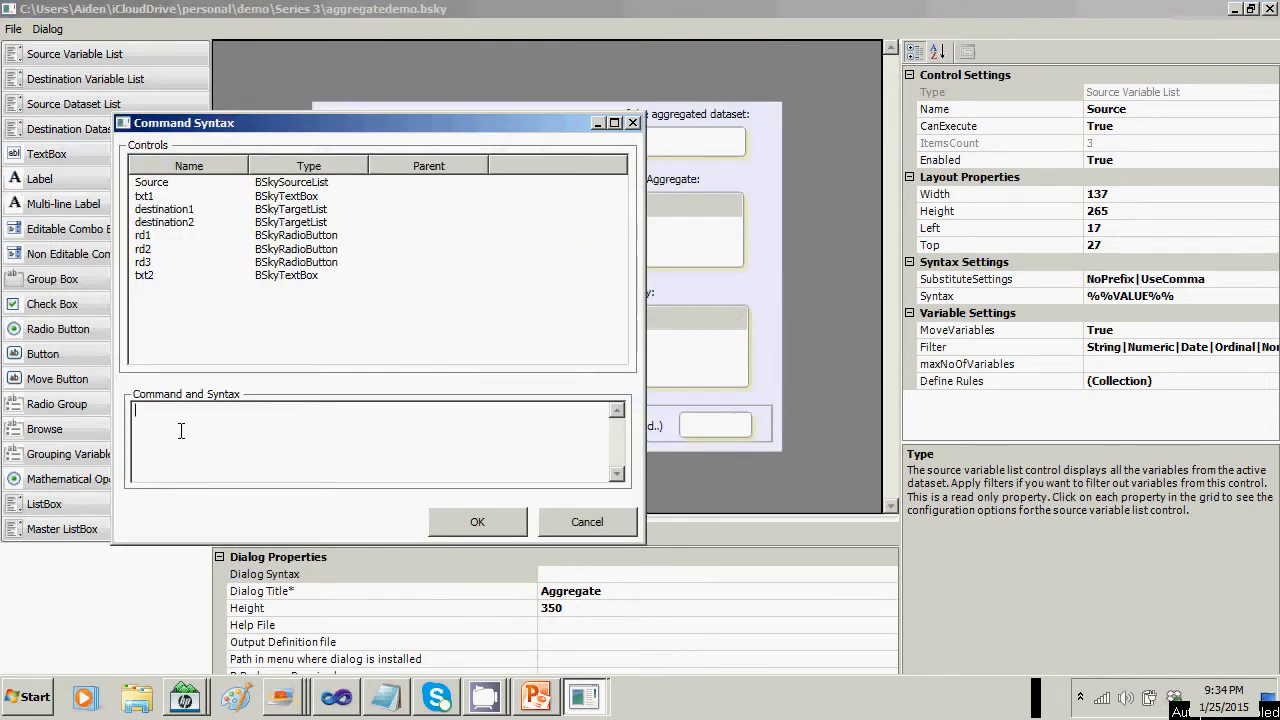
{"action": "key", "text": "ctrl+v"}
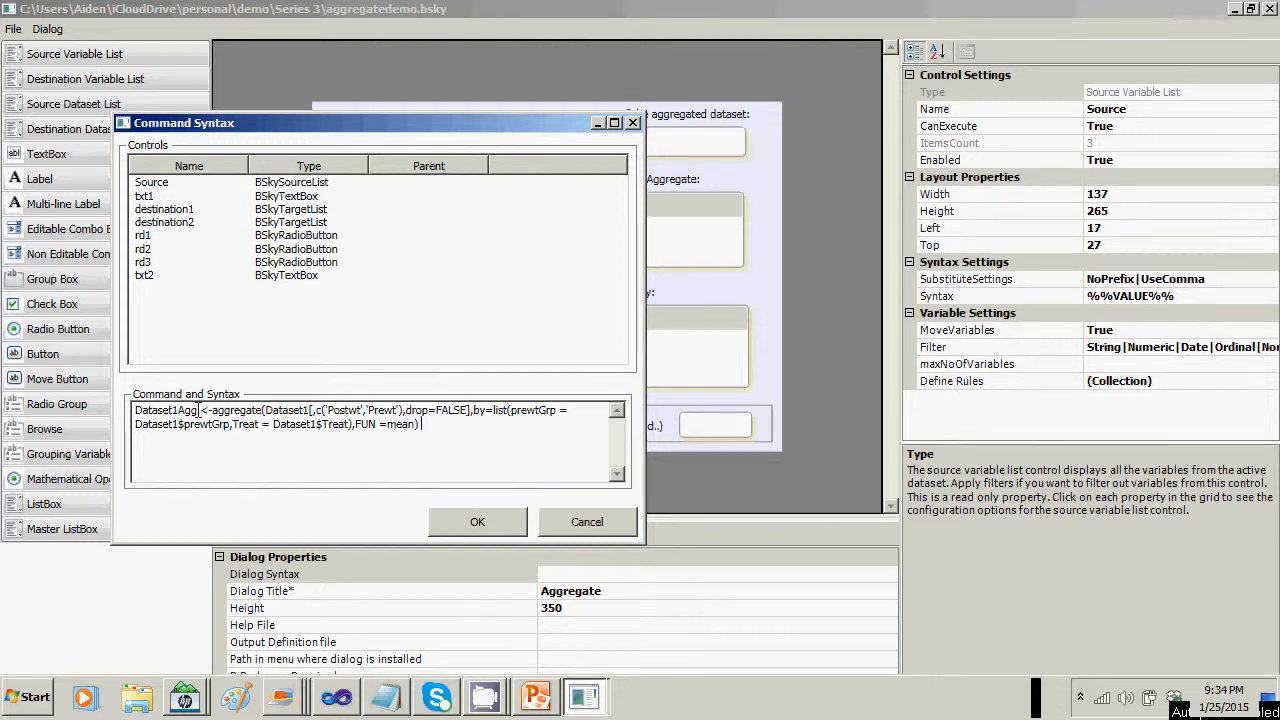
In the command syntax, replace Dataset1Agg with the {{txt1}} control and 'Postwt','Prewt' inside c() with the {{destination1}} control.
{"action": "left_click_drag", "start_coordinate": [198, 410], "coordinate": [136, 414]}
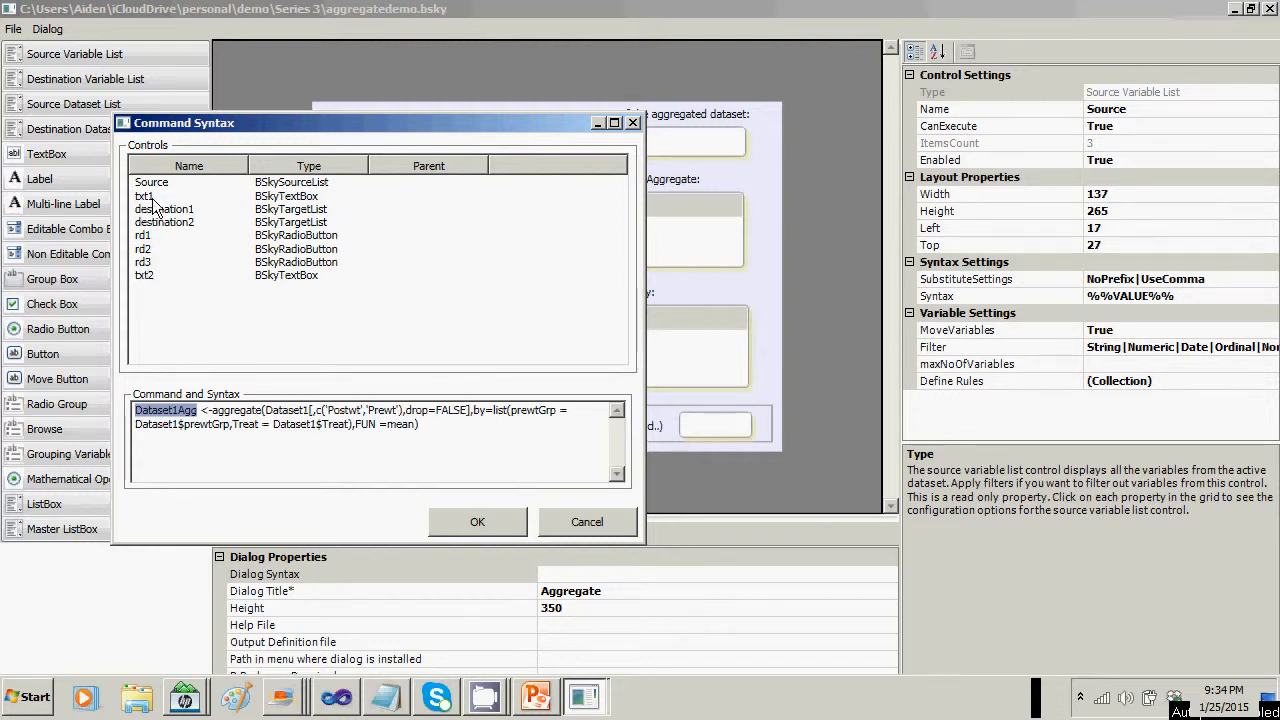
{"action": "key", "text": "Delete"}
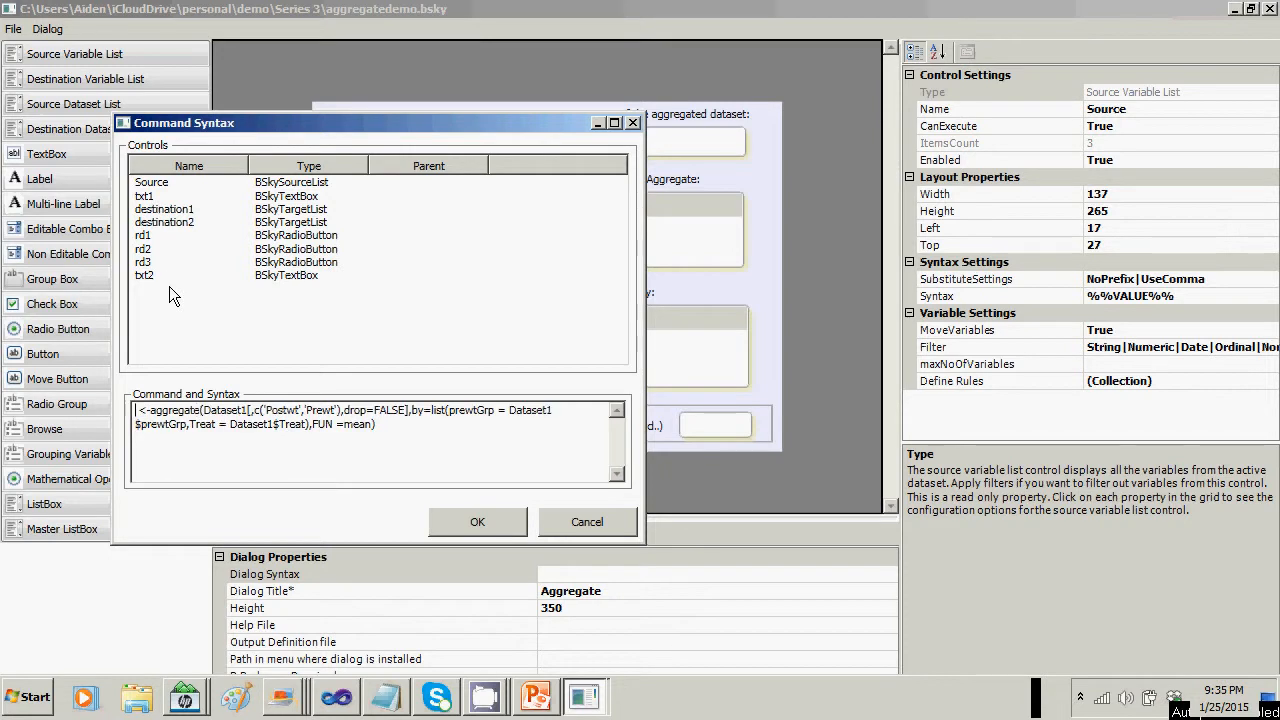
{"action": "double_click", "coordinate": [145, 196]}
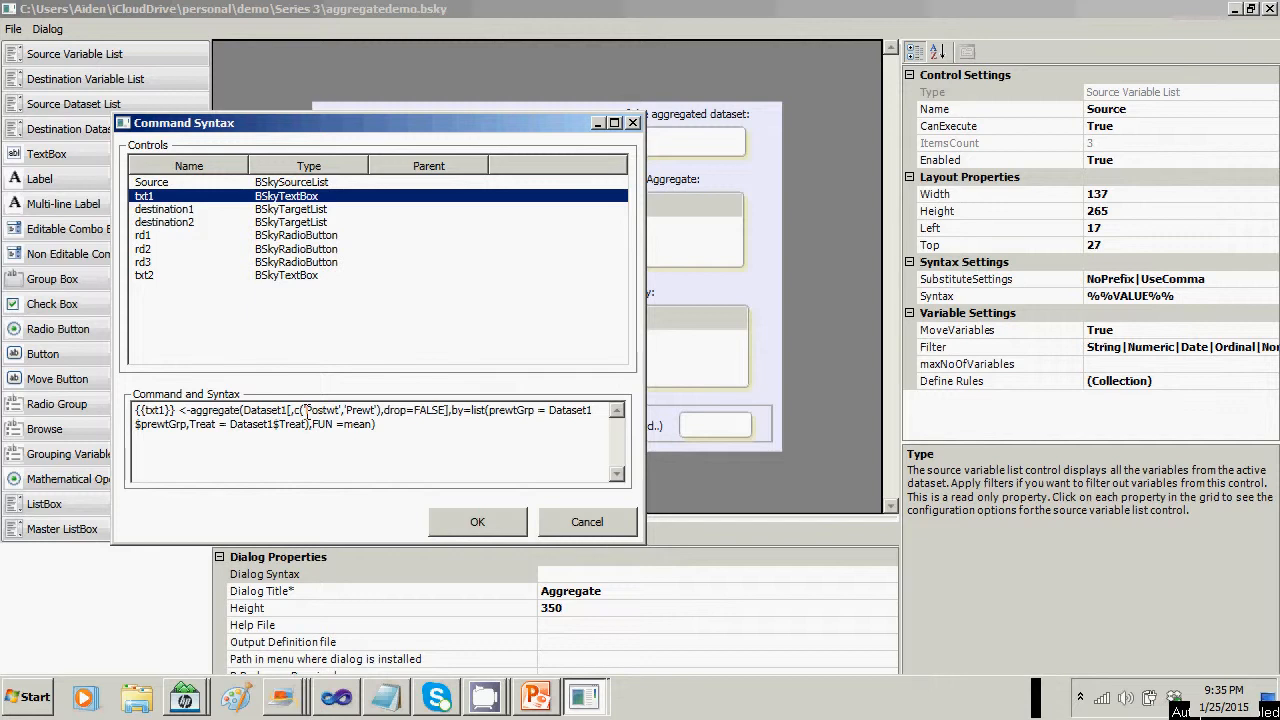
{"action": "left_click_drag", "start_coordinate": [304, 410], "coordinate": [379, 411]}
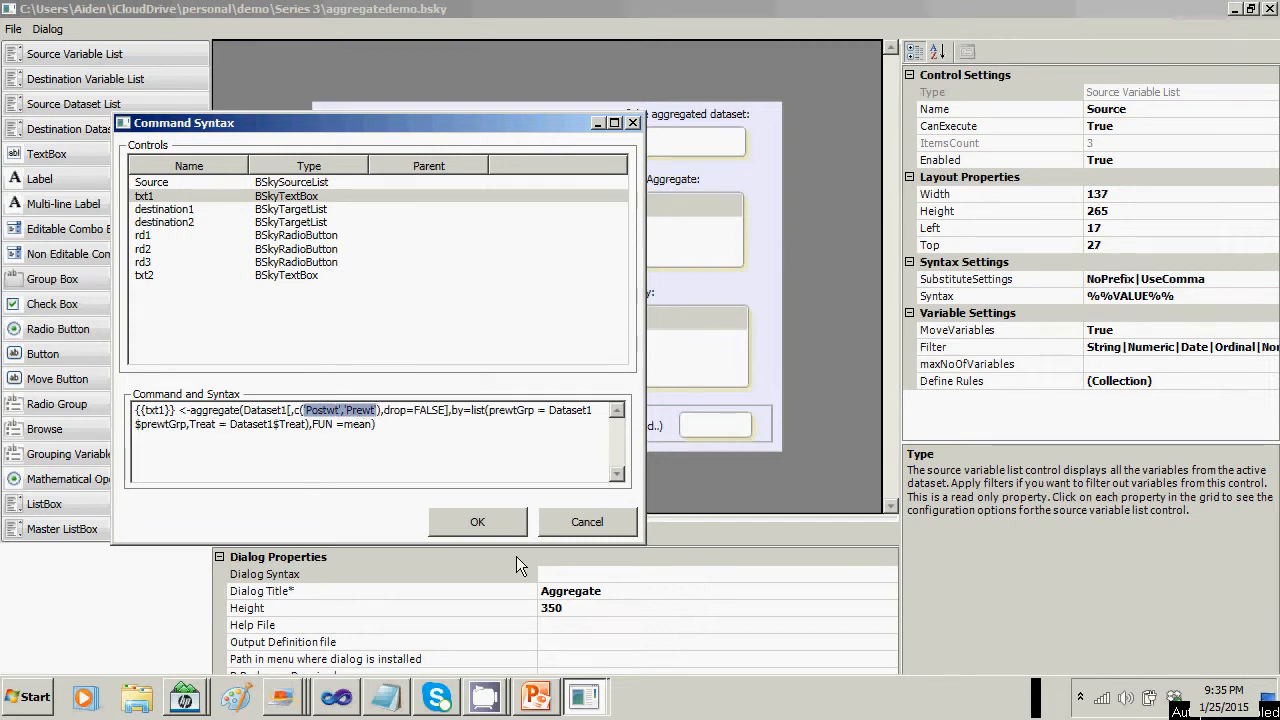
{"action": "key", "text": "Delete"}
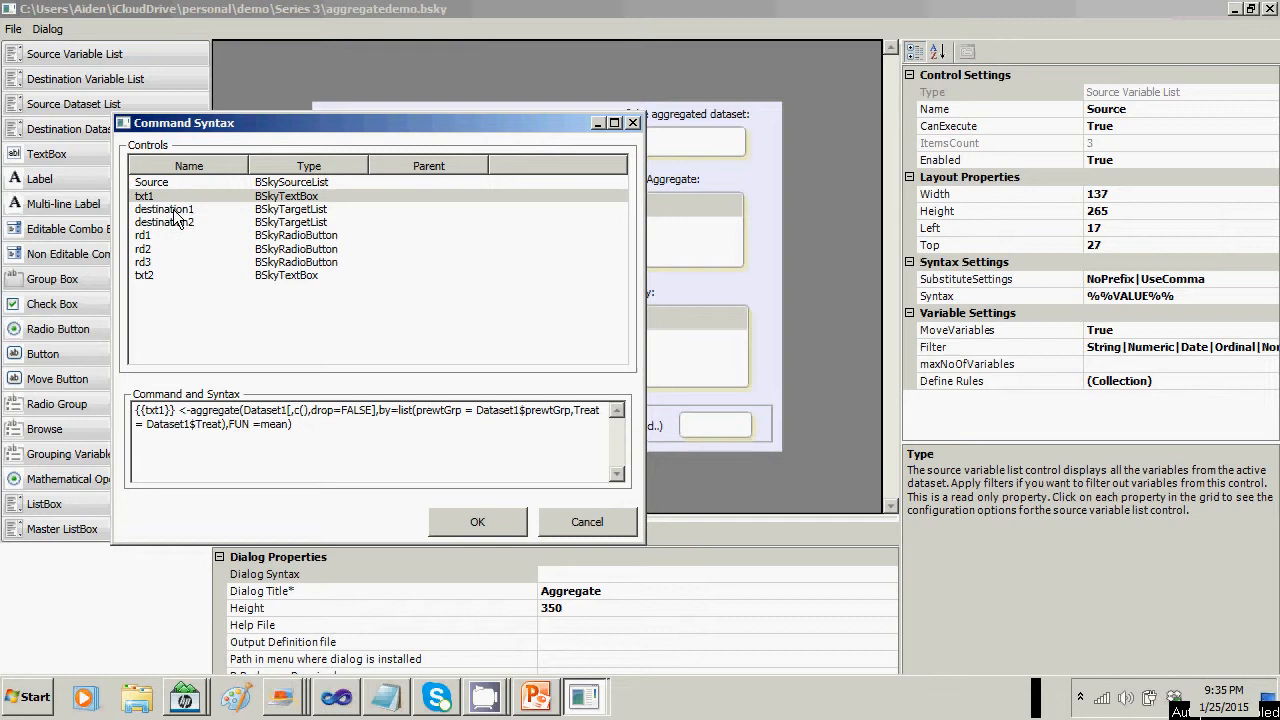
{"action": "double_click", "coordinate": [174, 210]}
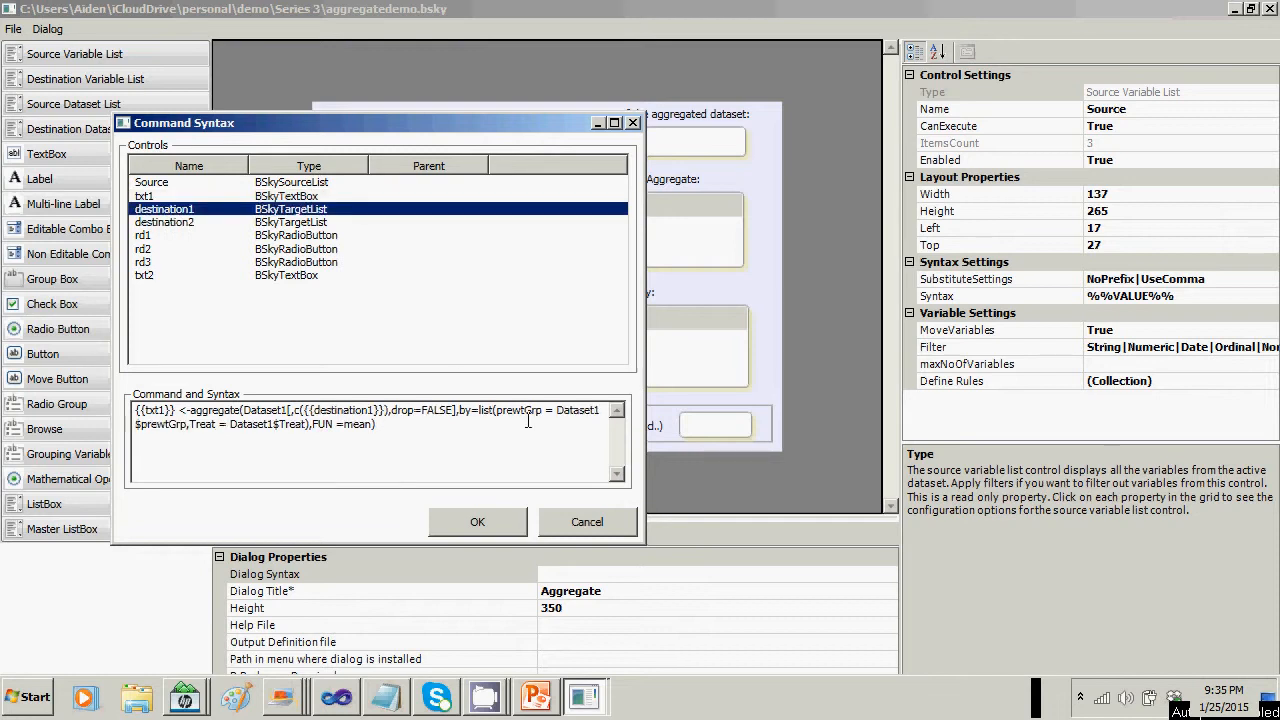
Replace the arguments inside by=list() with the {{destination2}} control and the FUN value mean with the {{rd1}} control.
{"action": "left_click_drag", "start_coordinate": [495, 410], "coordinate": [307, 428]}
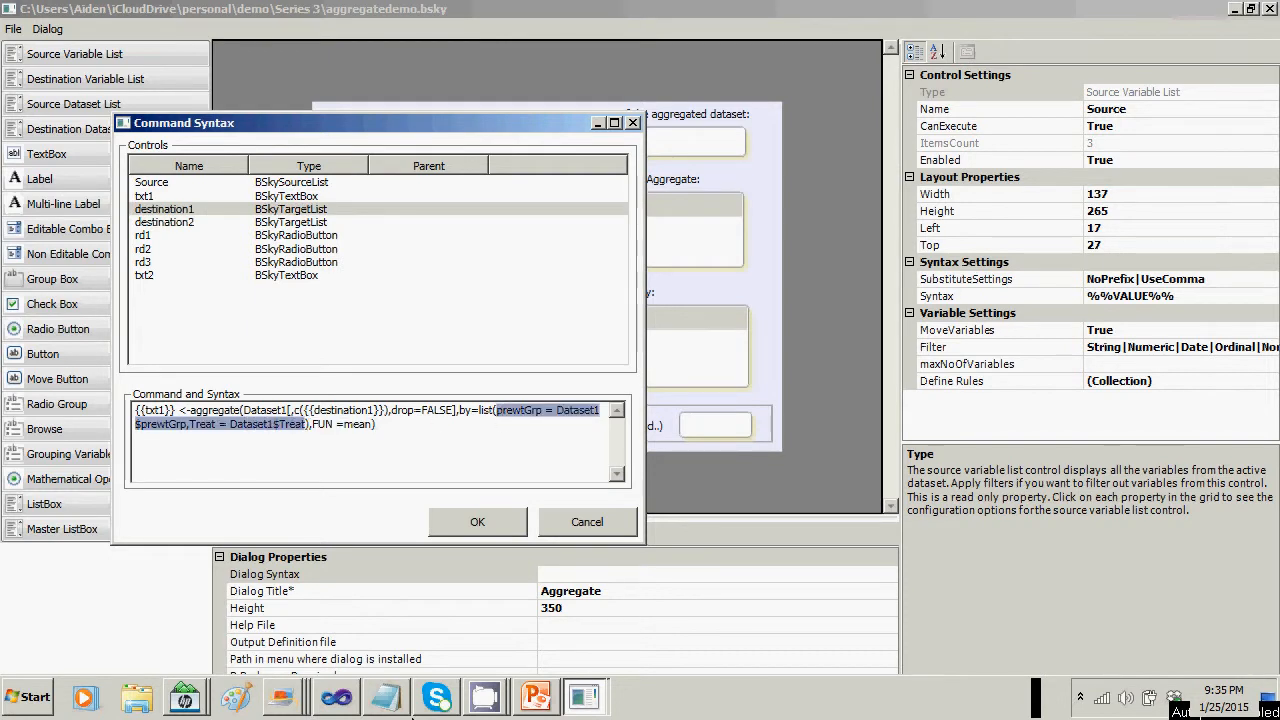
{"action": "key", "text": "Delete"}
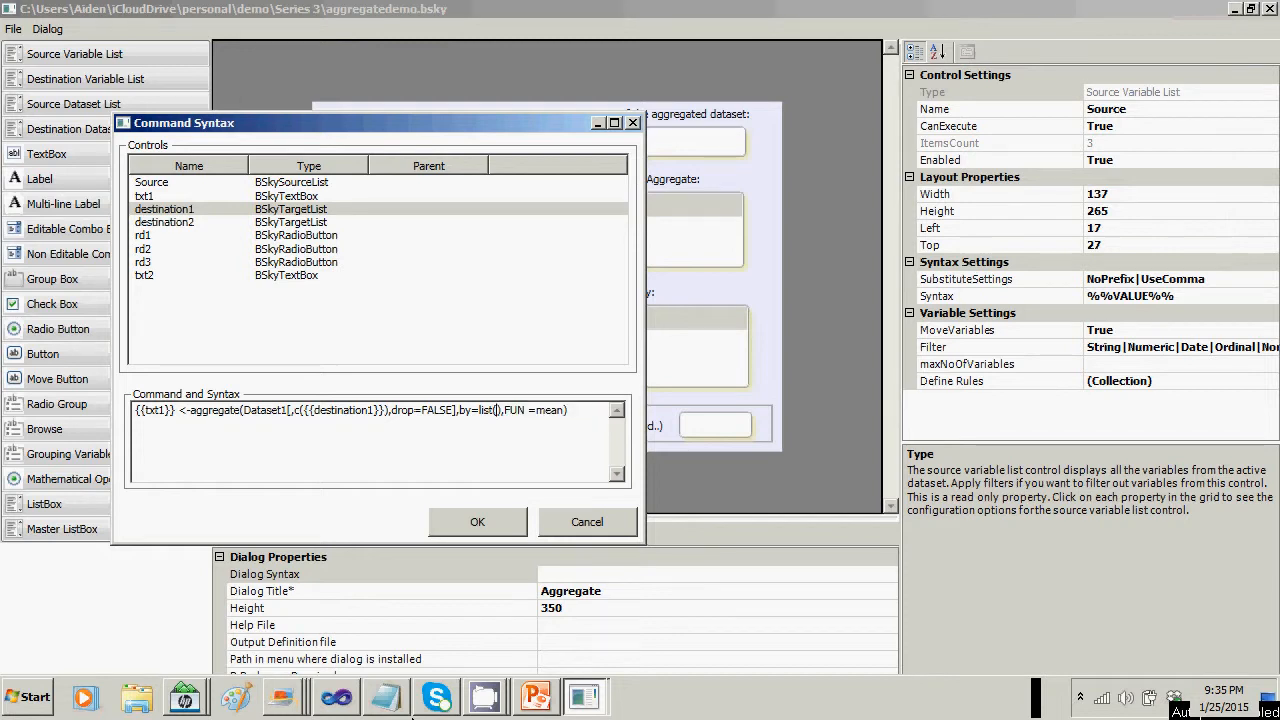
{"action": "double_click", "coordinate": [160, 227]}
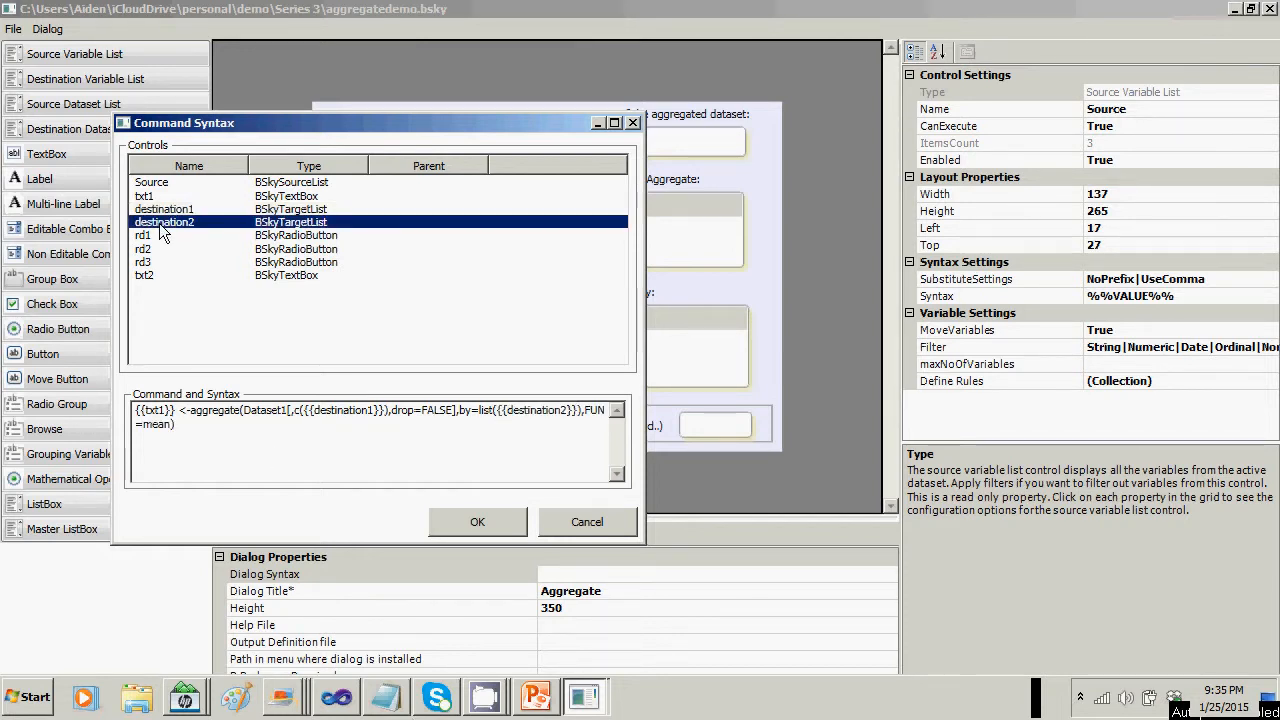
{"action": "left_click_drag", "start_coordinate": [142, 425], "coordinate": [169, 429]}
{"action": "key", "text": "Delete"}
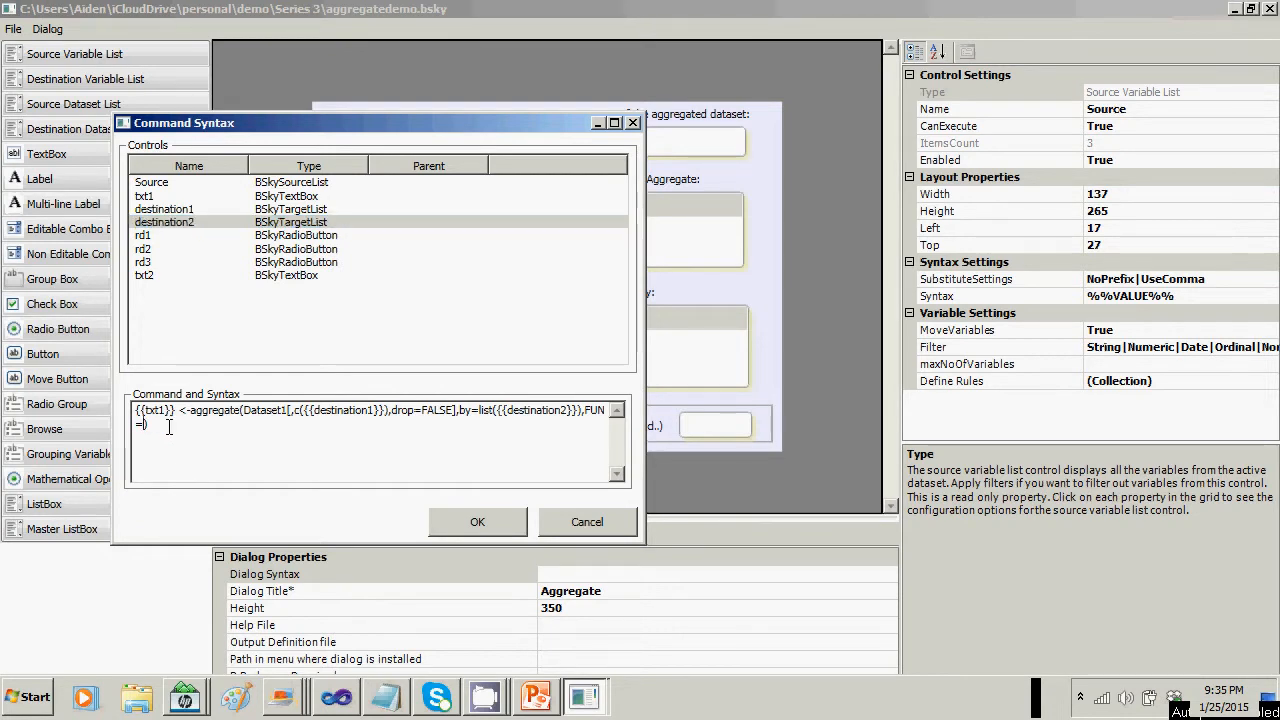
{"action": "double_click", "coordinate": [141, 236]}
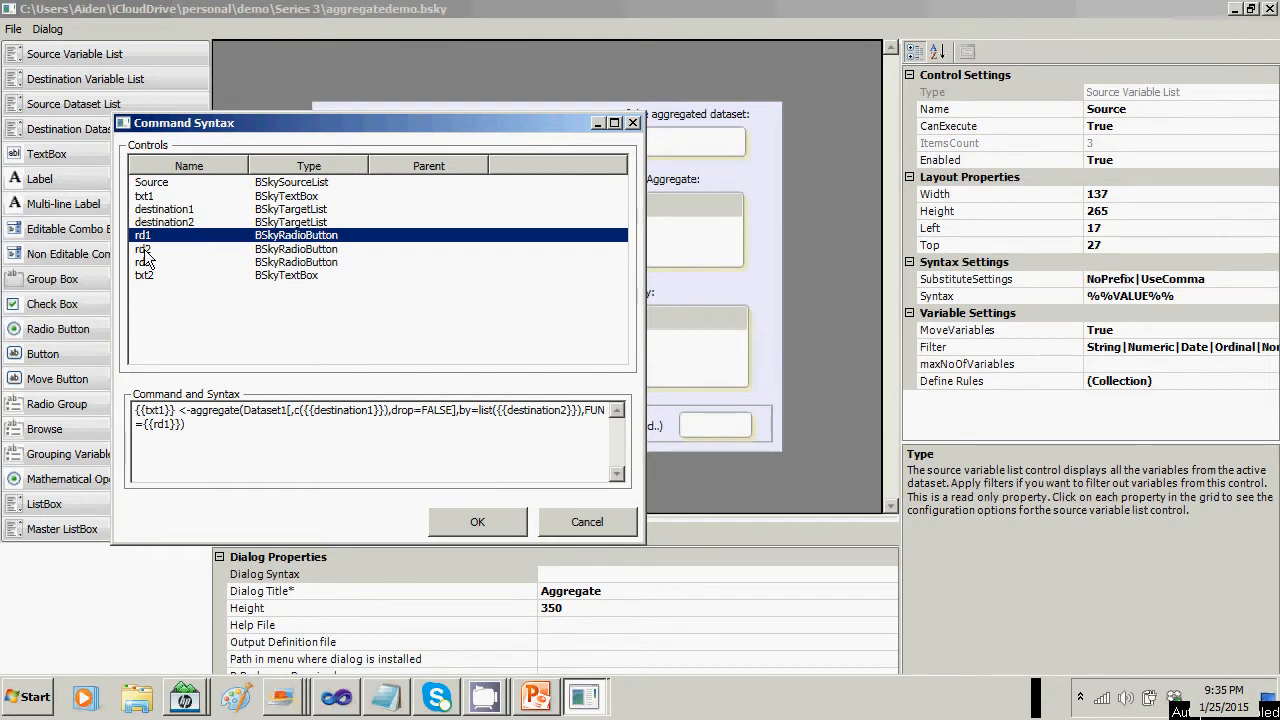
{"action": "double_click", "coordinate": [144, 252]}
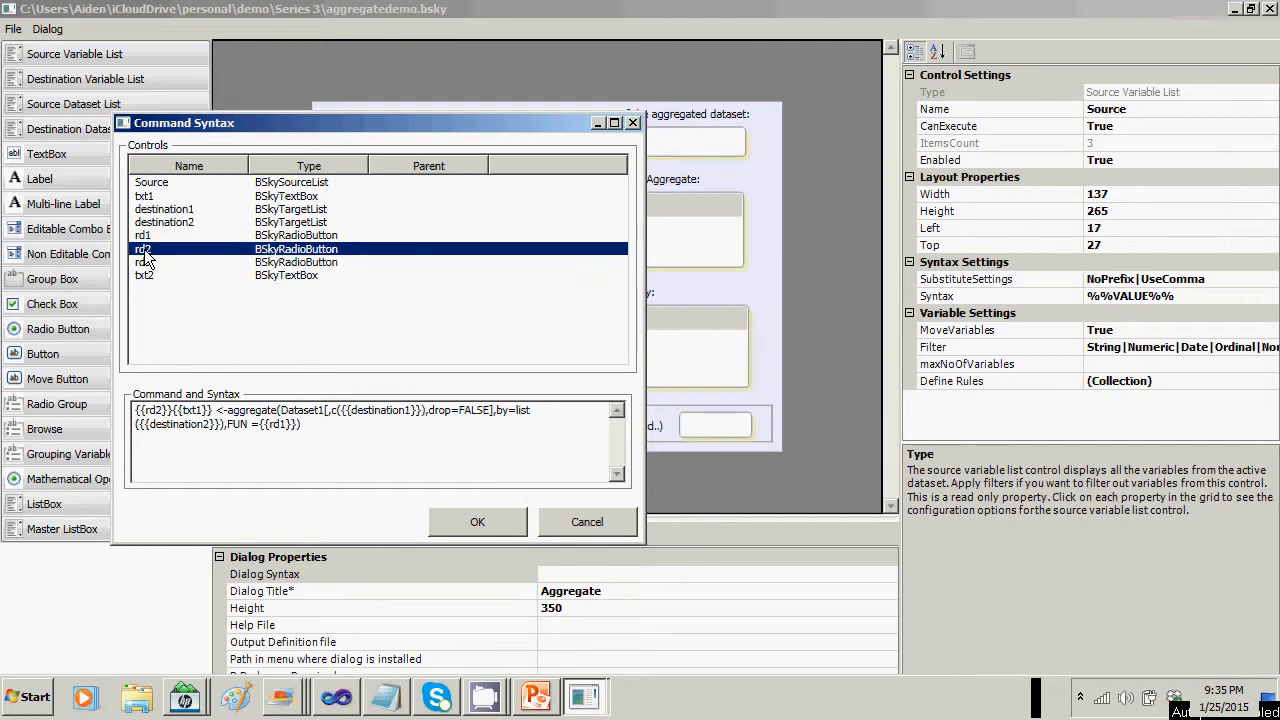
{"action": "double_click", "coordinate": [144, 253]}
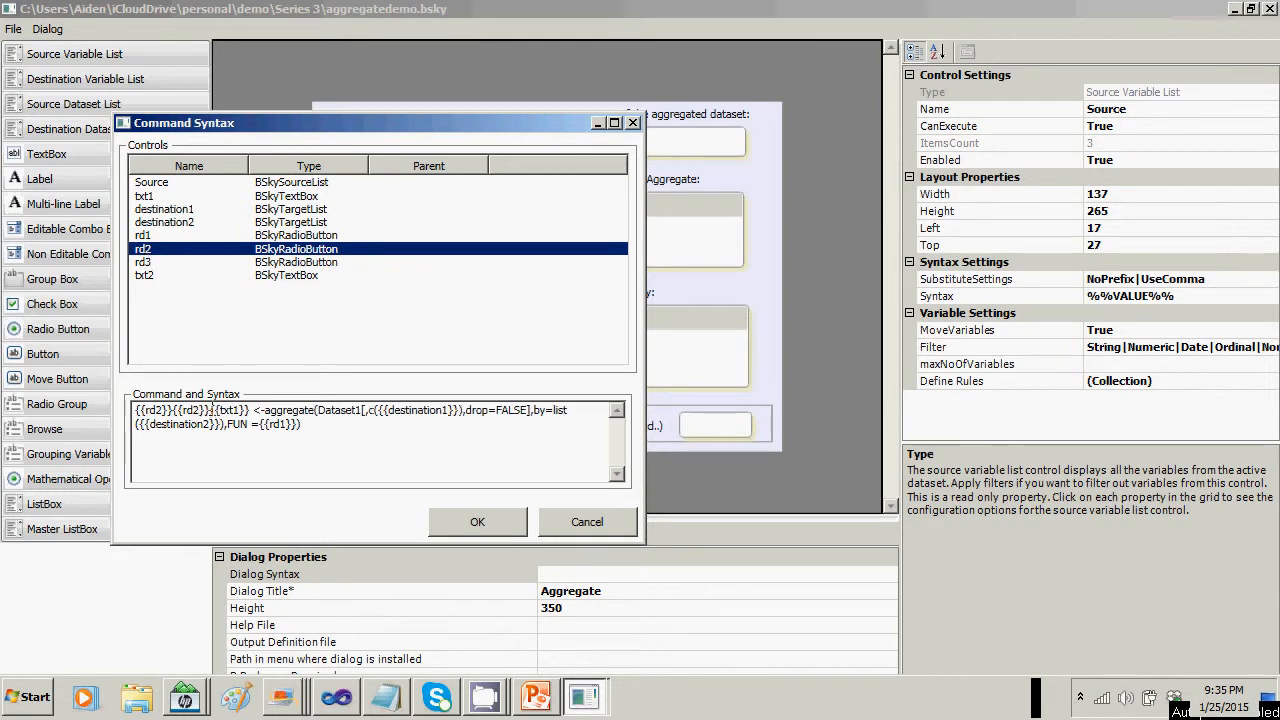
{"action": "left_click_drag", "start_coordinate": [209, 410], "coordinate": [137, 420]}
{"action": "key", "text": "Delete"}
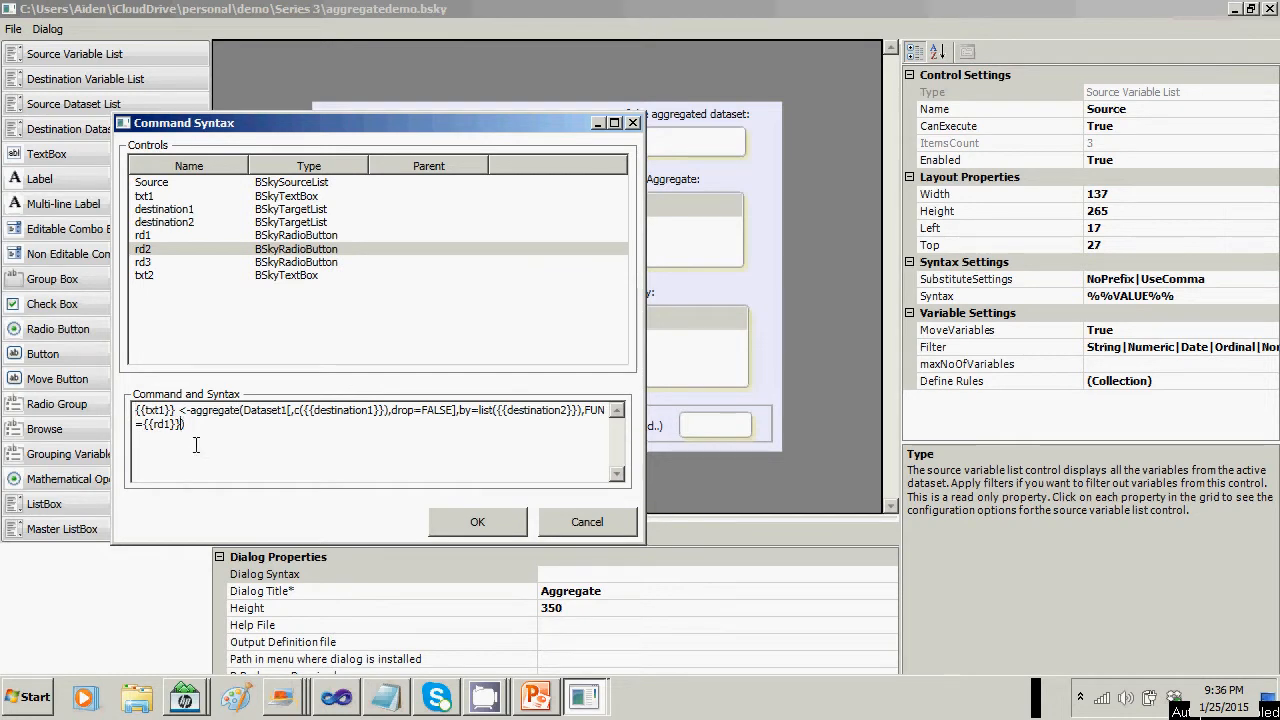
Insert the {{rd2}} and {{txt2}} controls directly after {{rd1}} in the FUN argument.
{"action": "left_click", "coordinate": [153, 250]}
{"action": "double_click", "coordinate": [153, 248]}
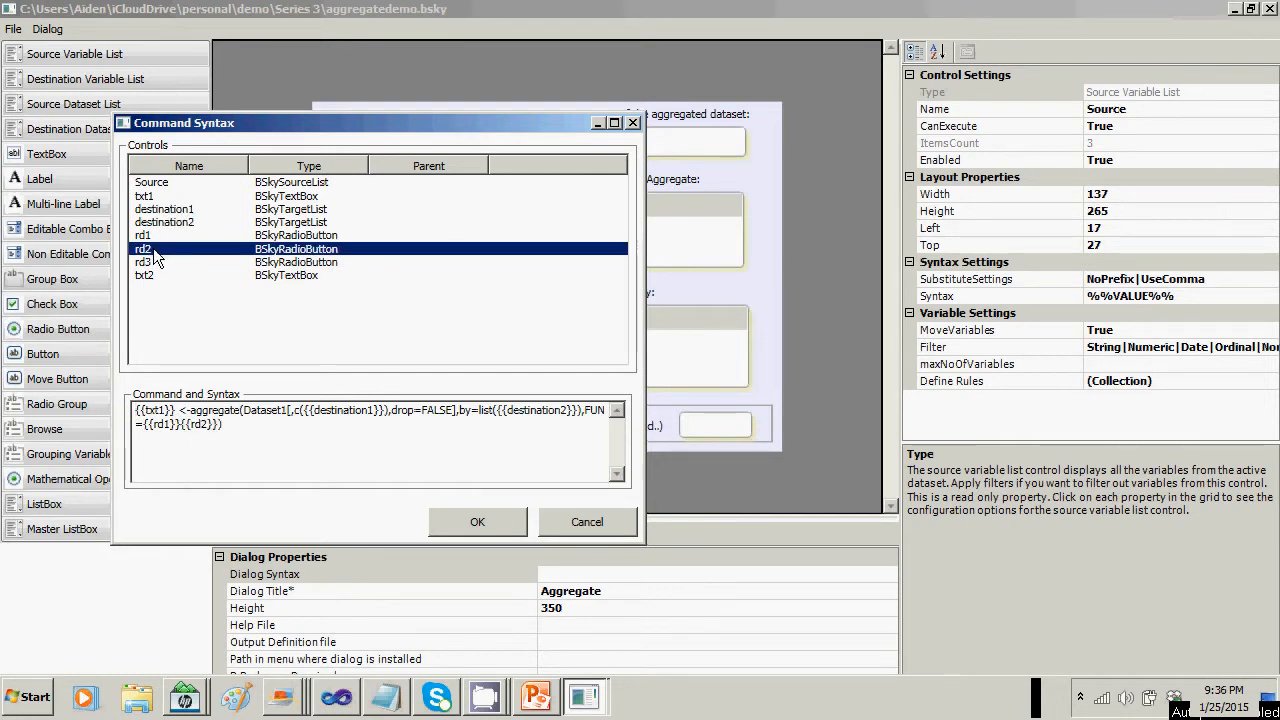
{"action": "left_click", "coordinate": [218, 425]}
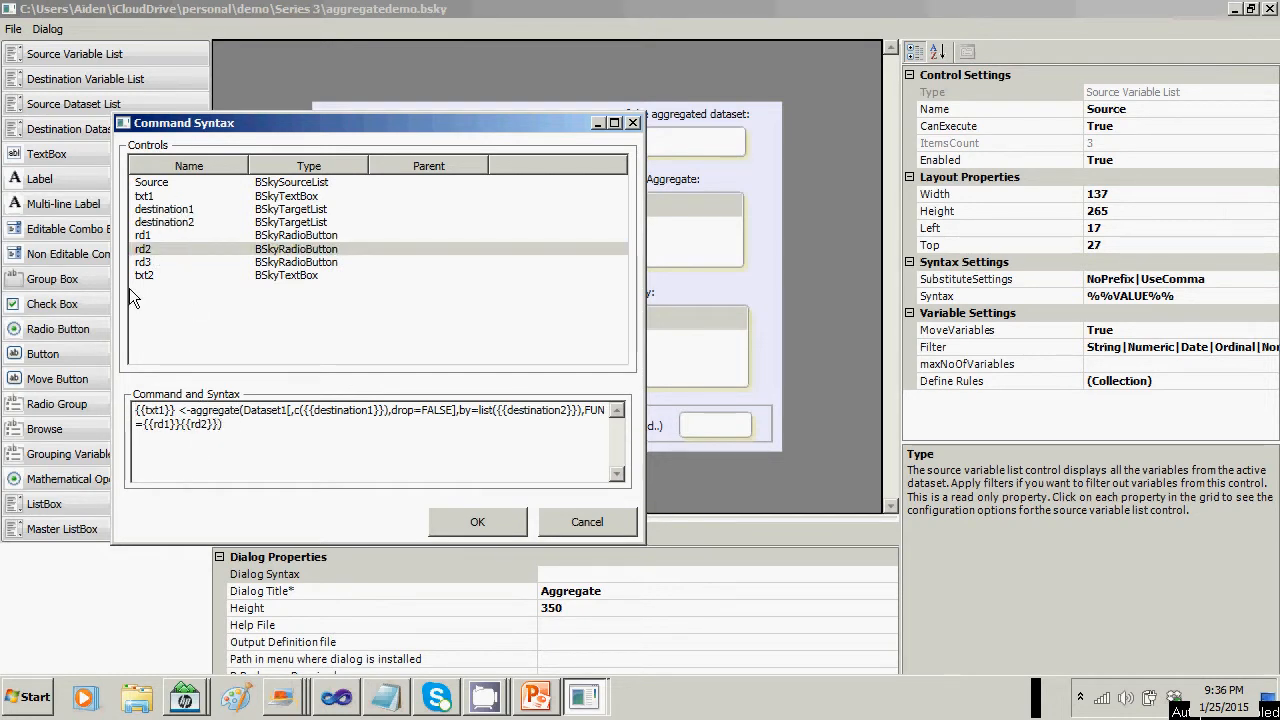
{"action": "double_click", "coordinate": [147, 274]}
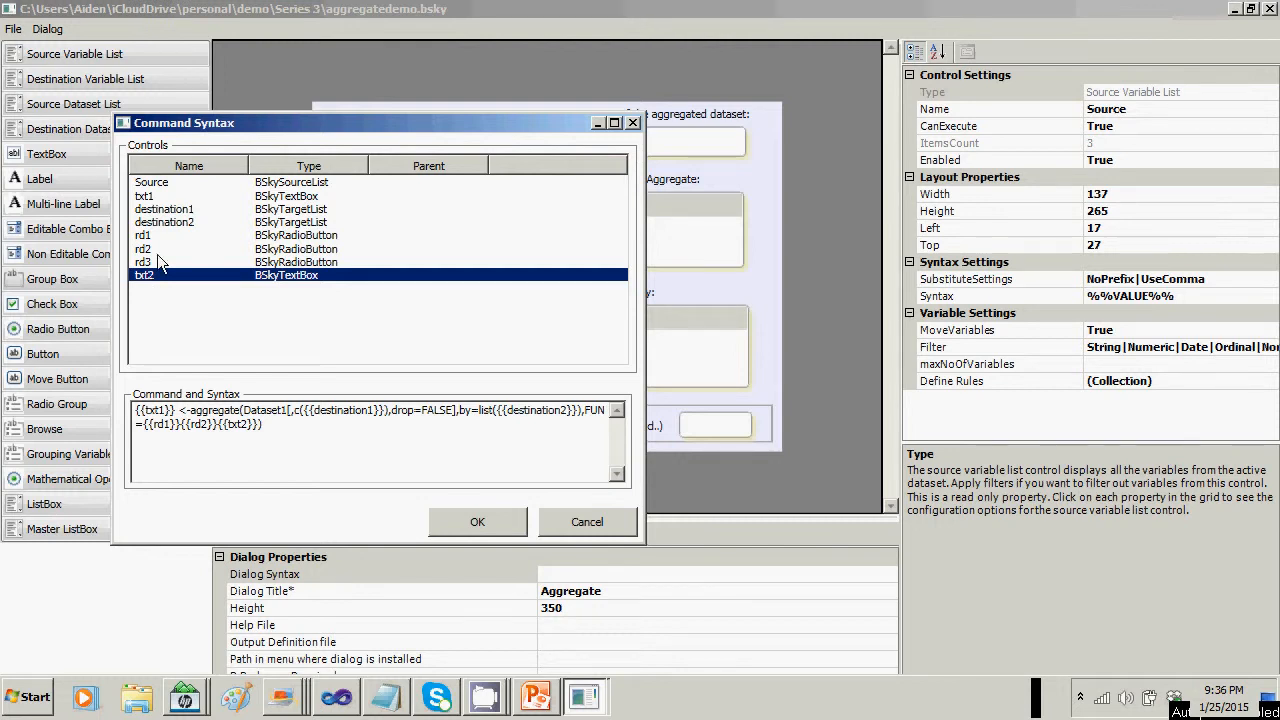
{"action": "left_click", "coordinate": [157, 252]}
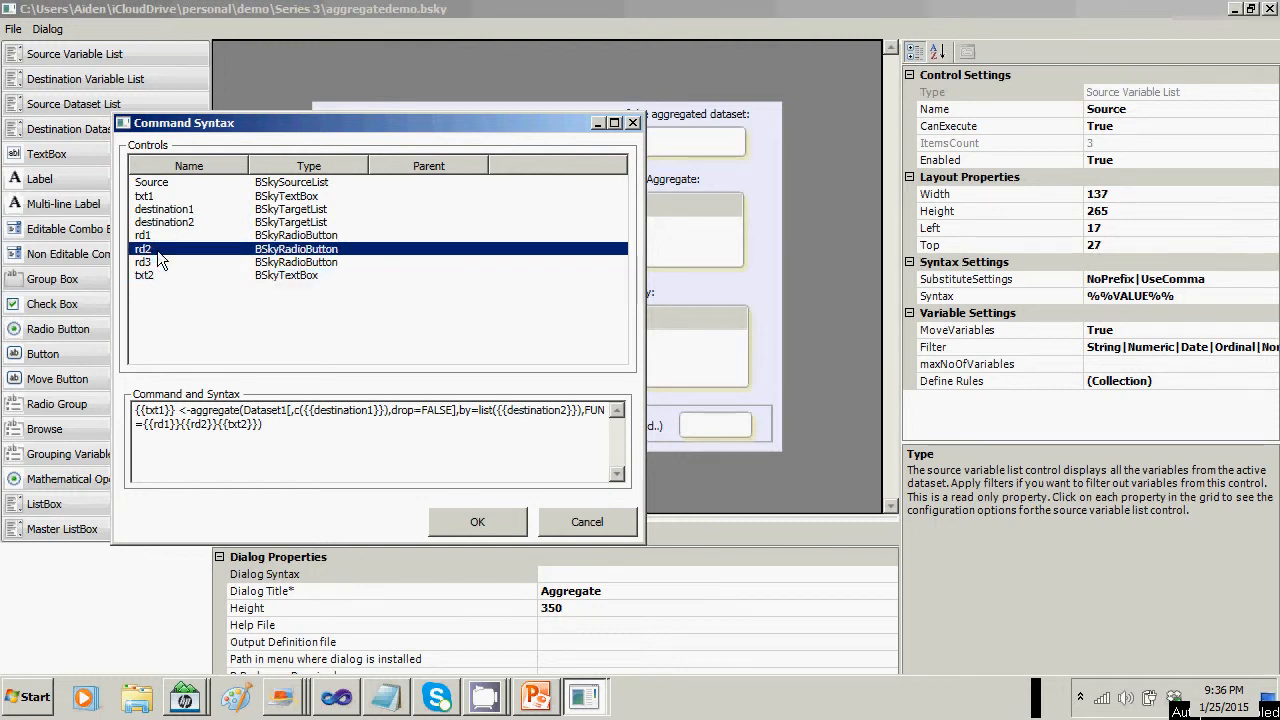
{"action": "left_click", "coordinate": [201, 430]}
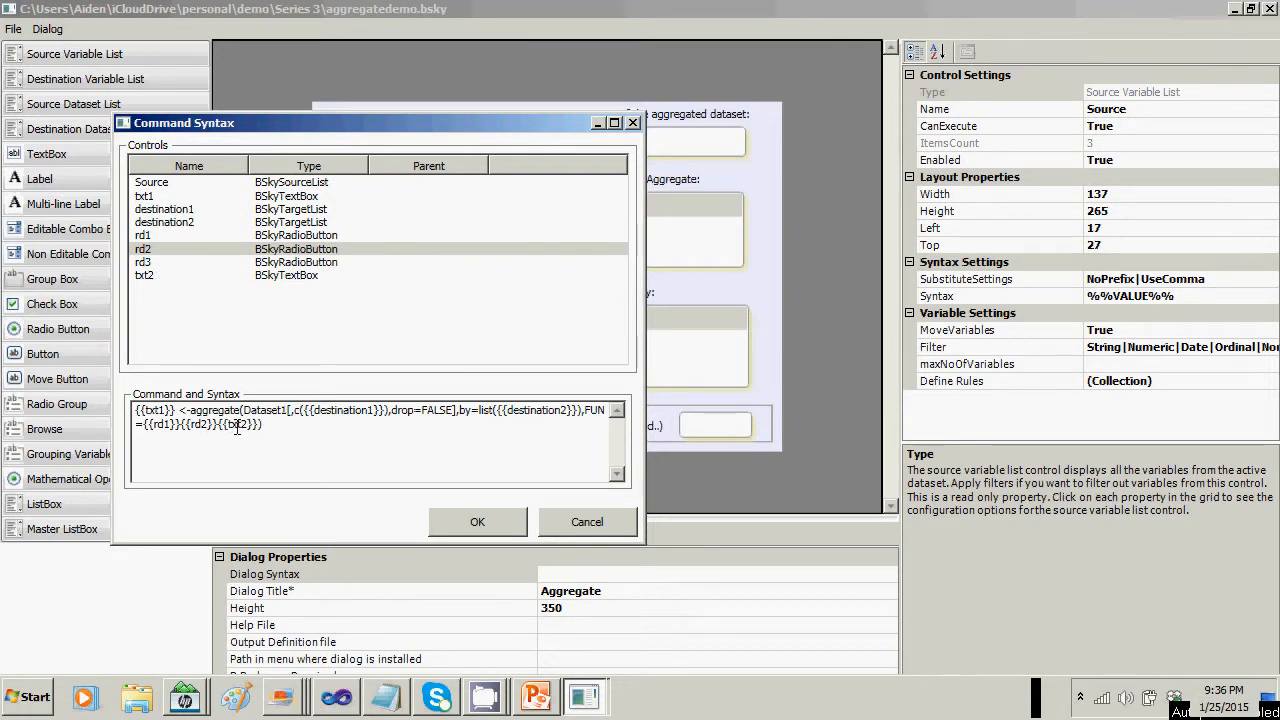
Accept the edited command syntax and save the aggregatedemo dialog.
{"action": "left_click", "coordinate": [501, 521]}
{"action": "left_click", "coordinate": [14, 29]}
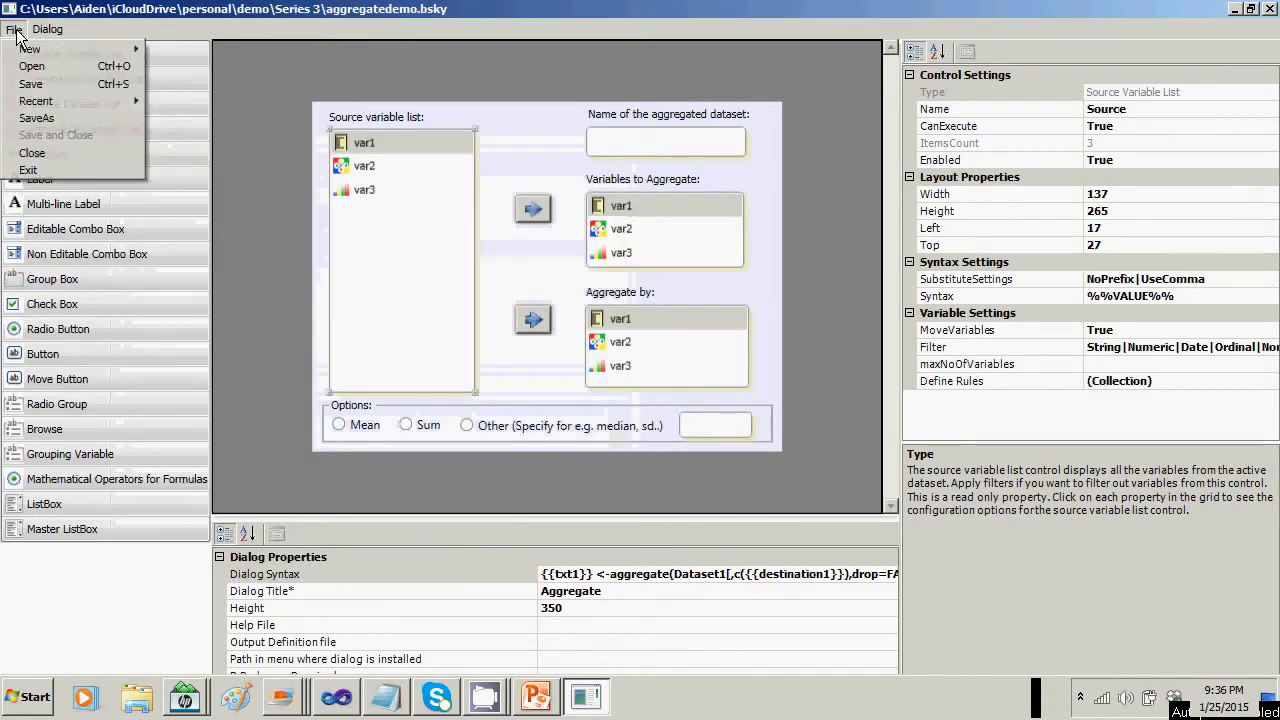
{"action": "left_click", "coordinate": [25, 84]}
Switch to the PowerPoint presentation and advance to the Step3 slide on configuring the dialog to generate the R command.
{"action": "key", "text": "alt+Tab"}
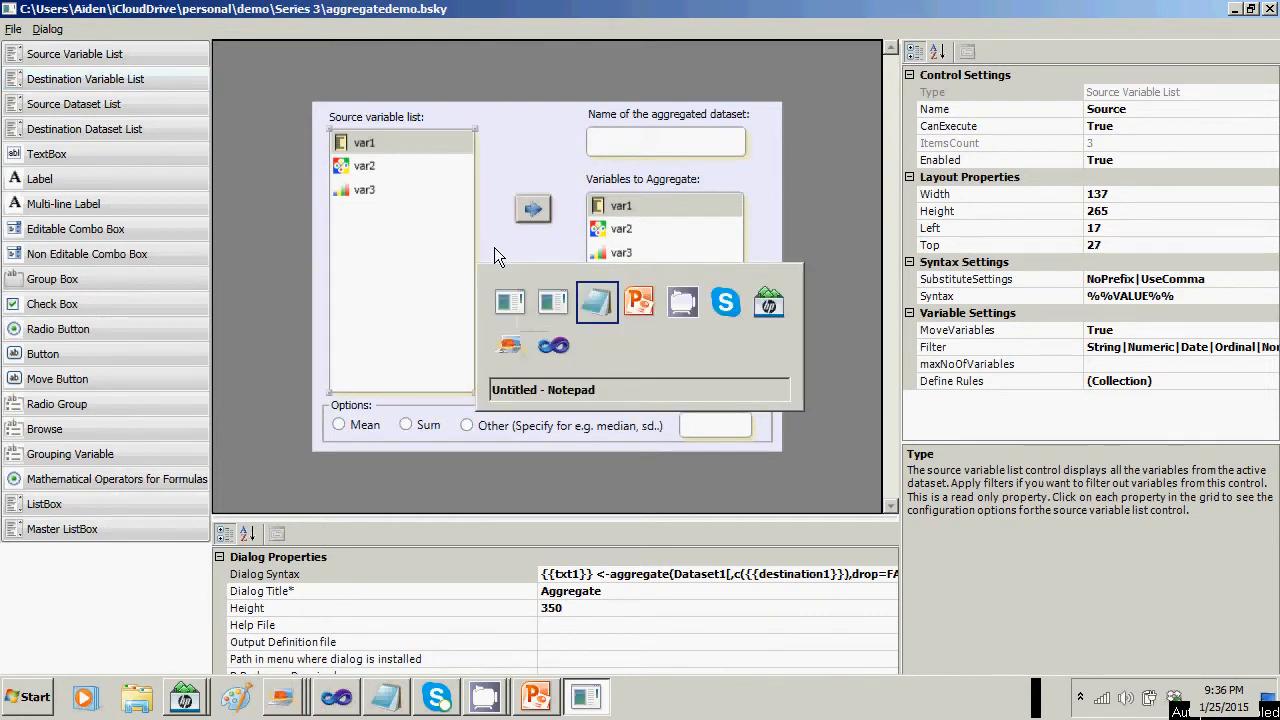
{"action": "key", "text": "alt+Tab"}
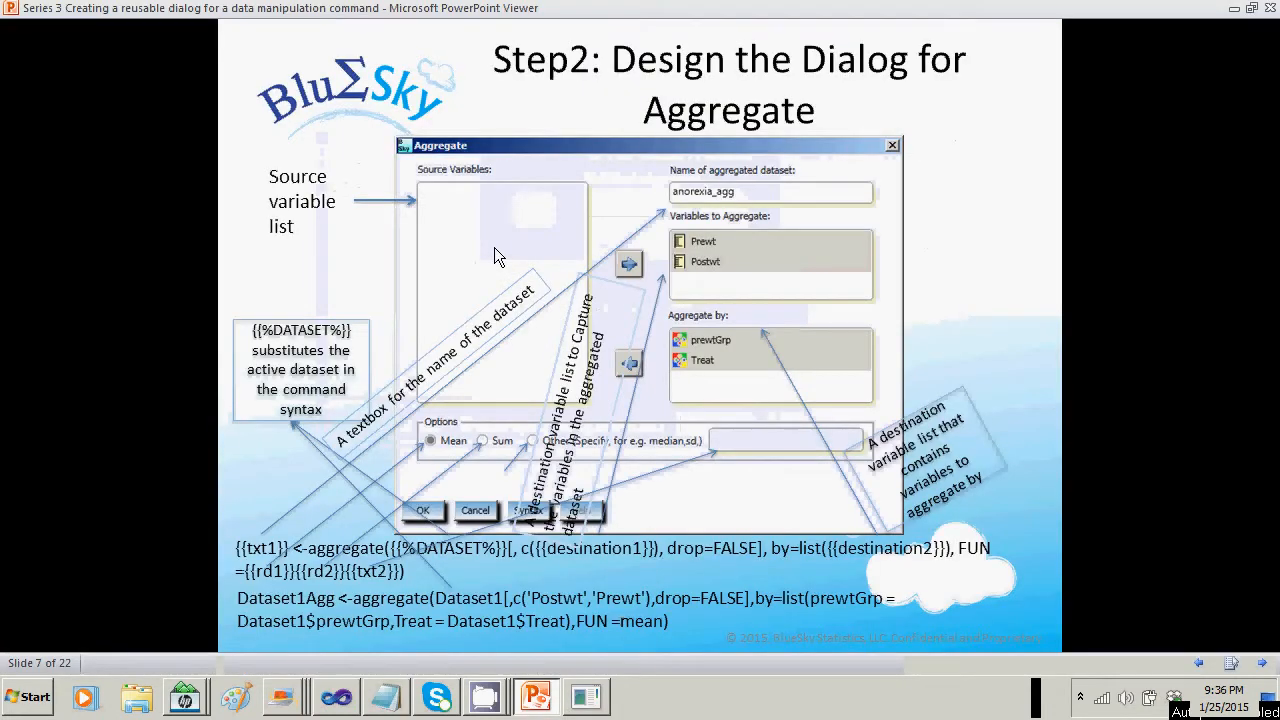
{"action": "left_click", "coordinate": [495, 249]}
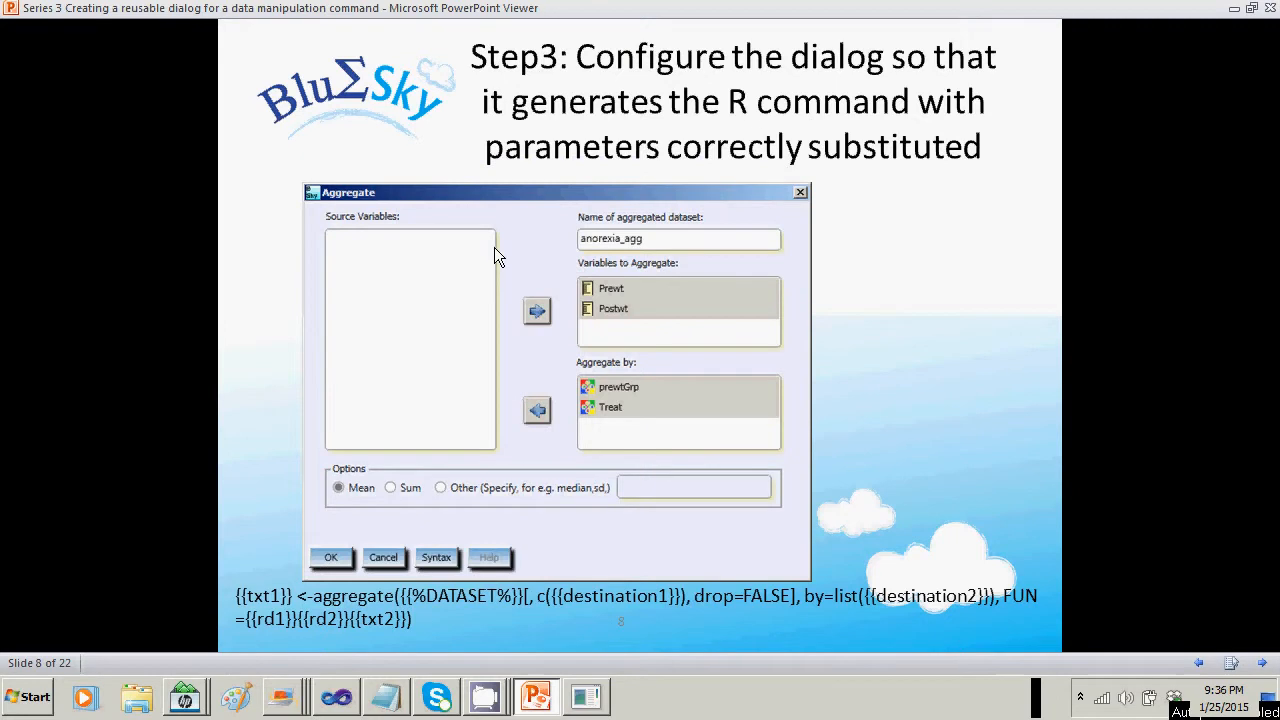
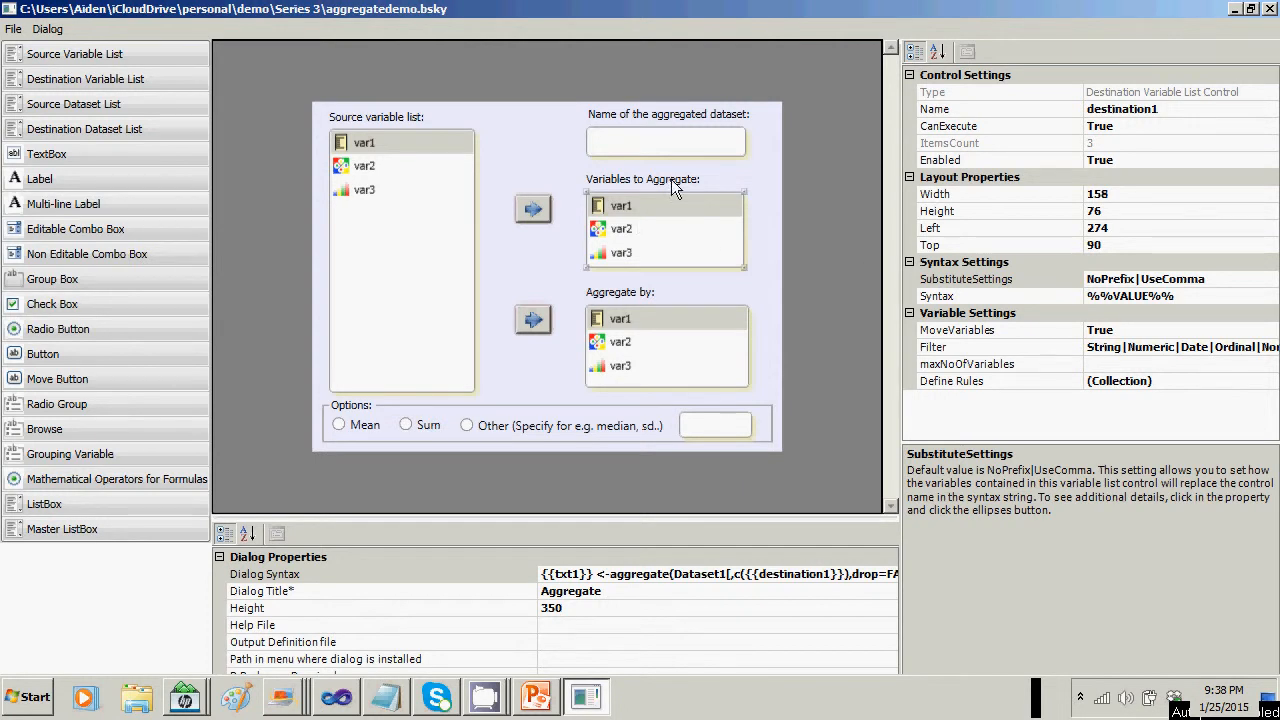
In the substitution settings of the destination1 list, enable enclosing each variable name in single quotes and accept.
{"action": "left_click", "coordinate": [1266, 283]}
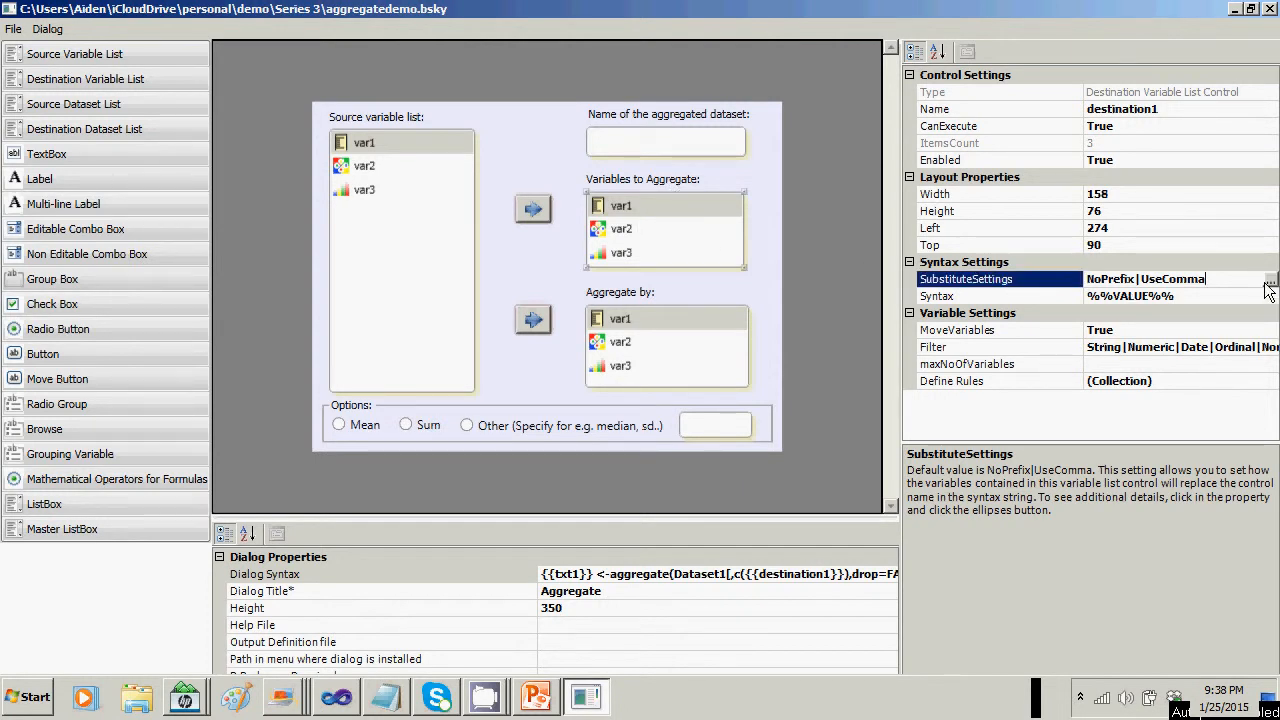
{"action": "left_click", "coordinate": [1270, 280]}
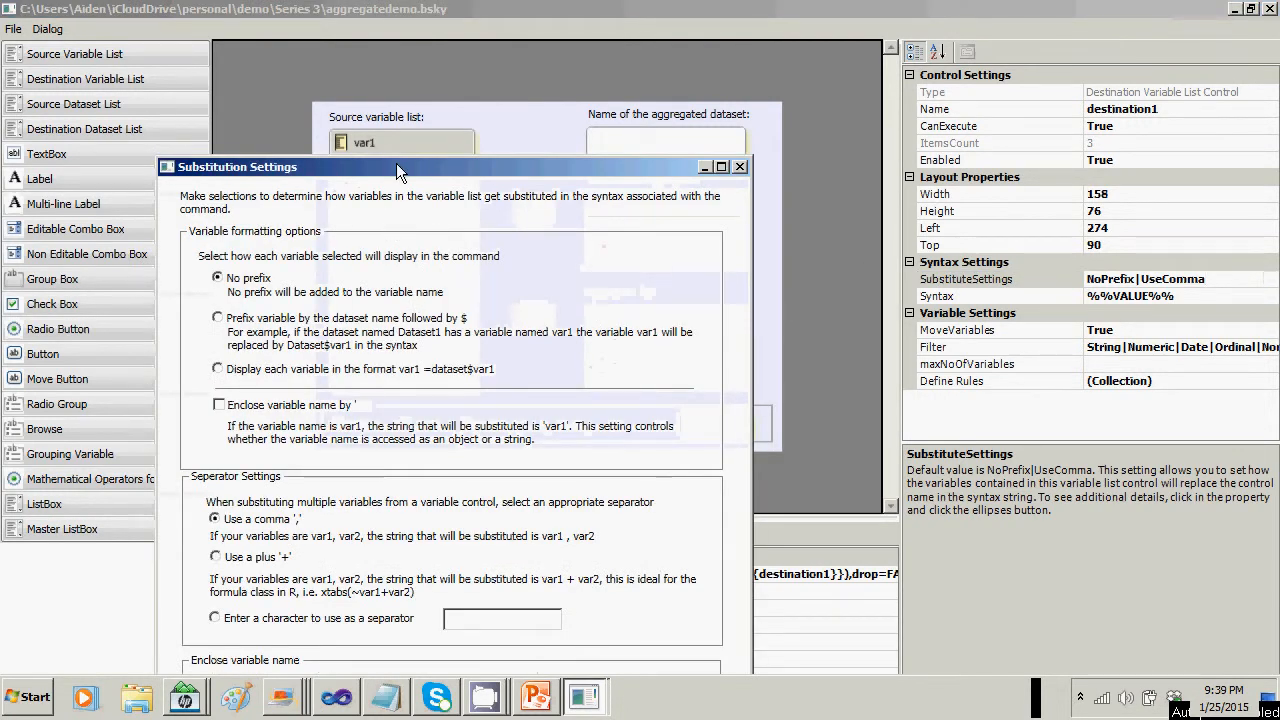
{"action": "left_click_drag", "start_coordinate": [396, 163], "coordinate": [429, 59]}
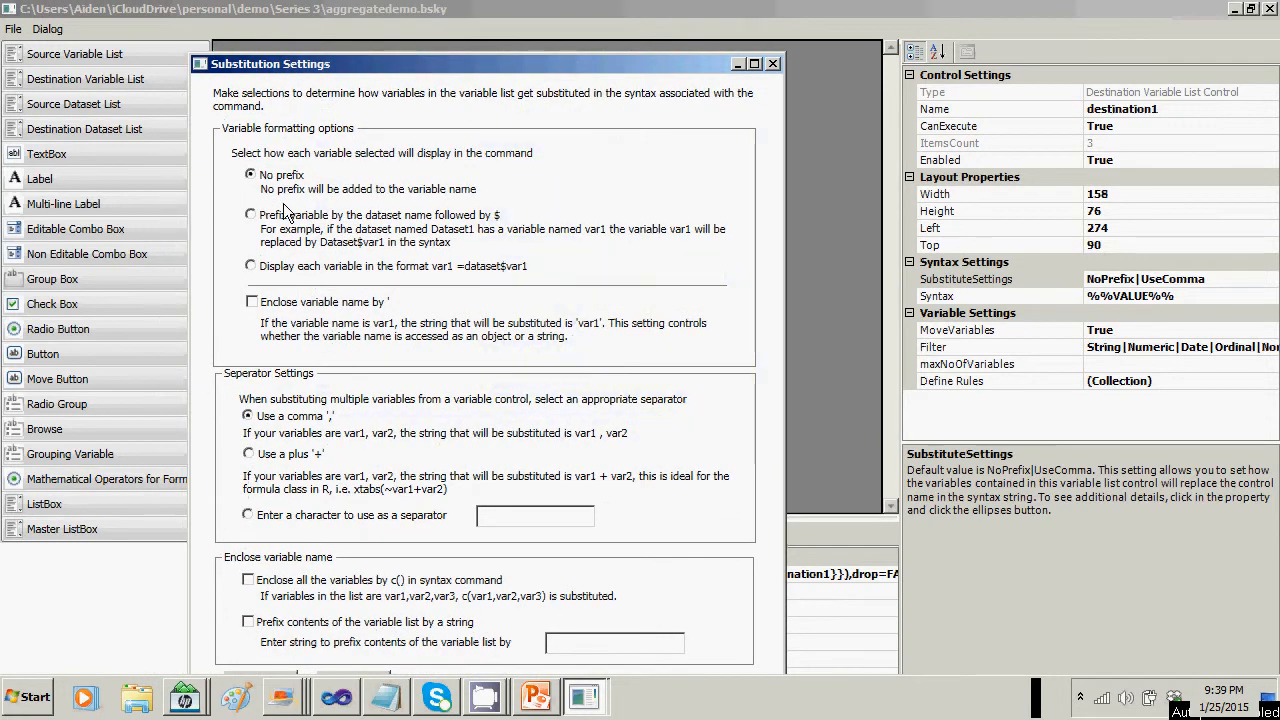
{"action": "left_click", "coordinate": [252, 301]}
{"action": "left_click_drag", "start_coordinate": [361, 60], "coordinate": [355, 31]}
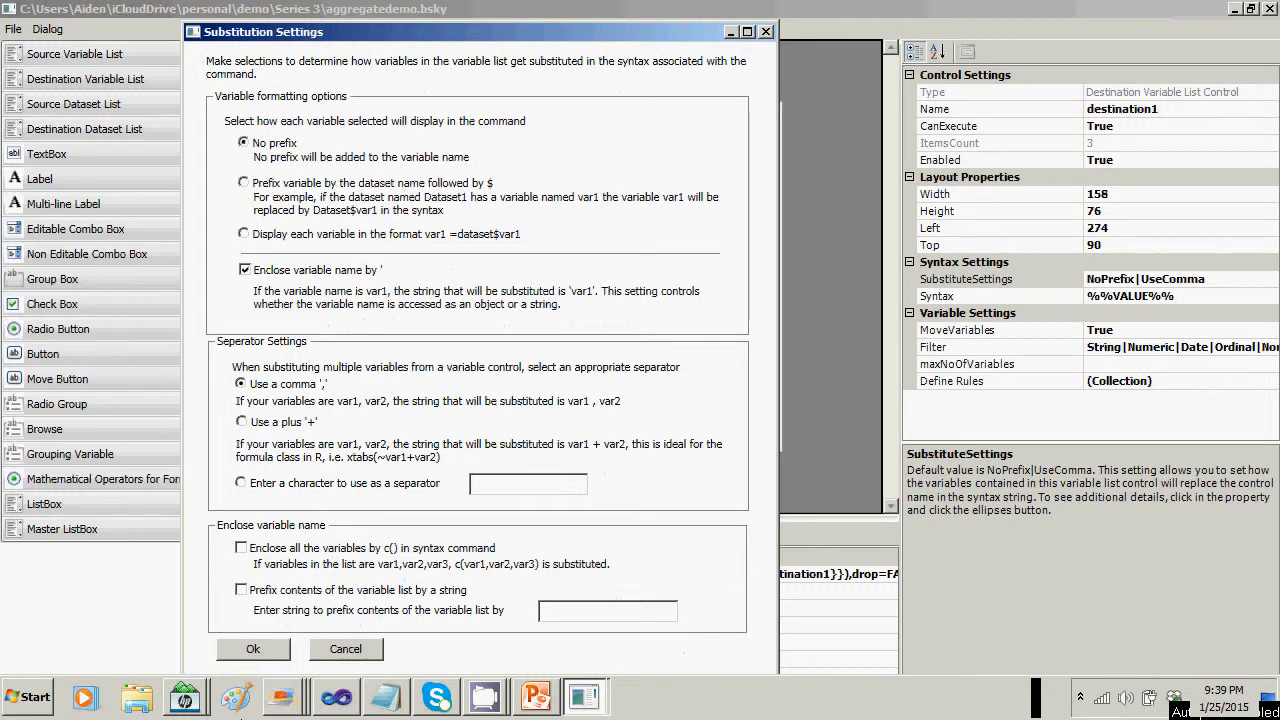
{"action": "left_click", "coordinate": [253, 649]}
Set the substitution settings of the "Aggregate by" list to display each variable in the format var1 =dataset$var1, and save the dialog.
{"action": "left_click", "coordinate": [700, 352]}
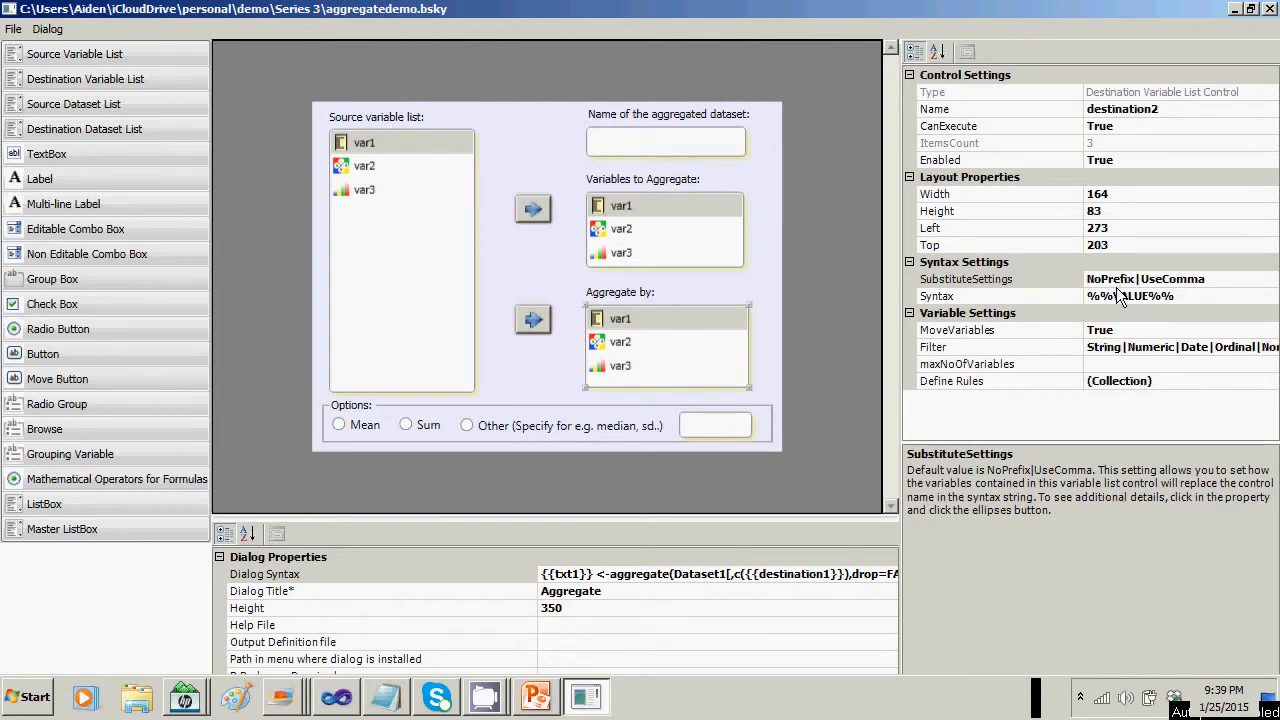
{"action": "left_click", "coordinate": [1231, 277]}
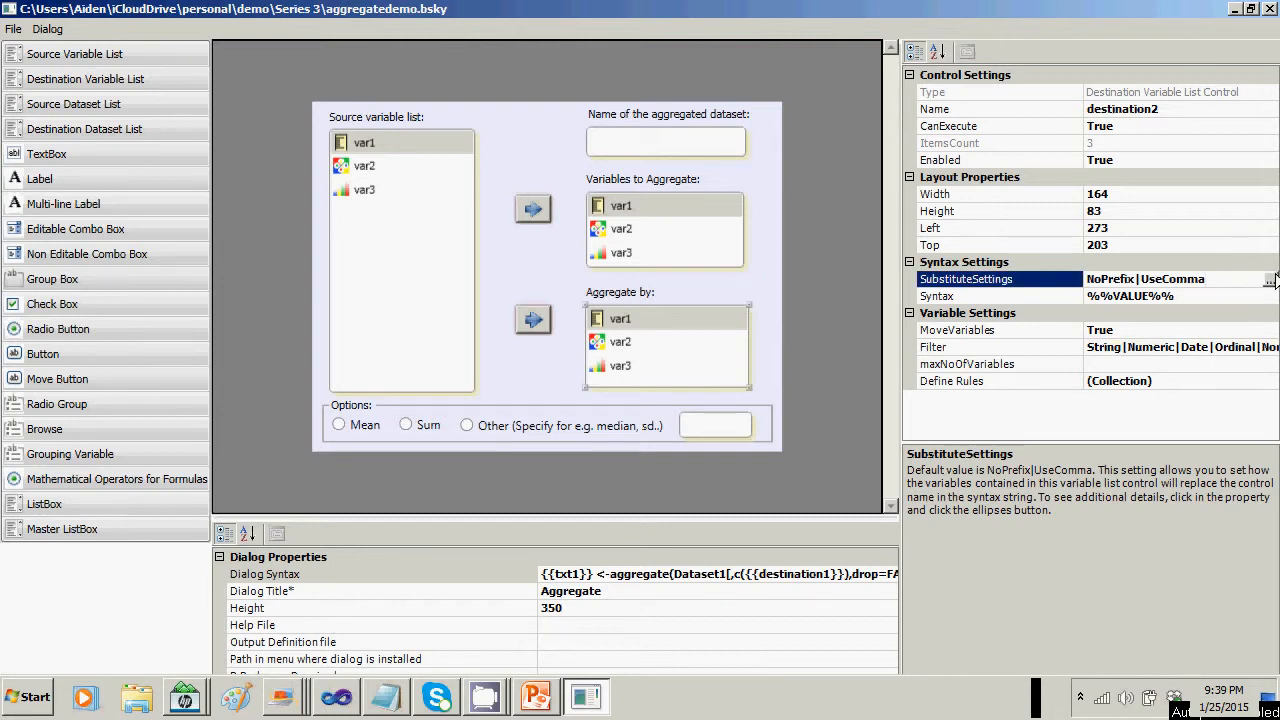
{"action": "left_click", "coordinate": [1274, 279]}
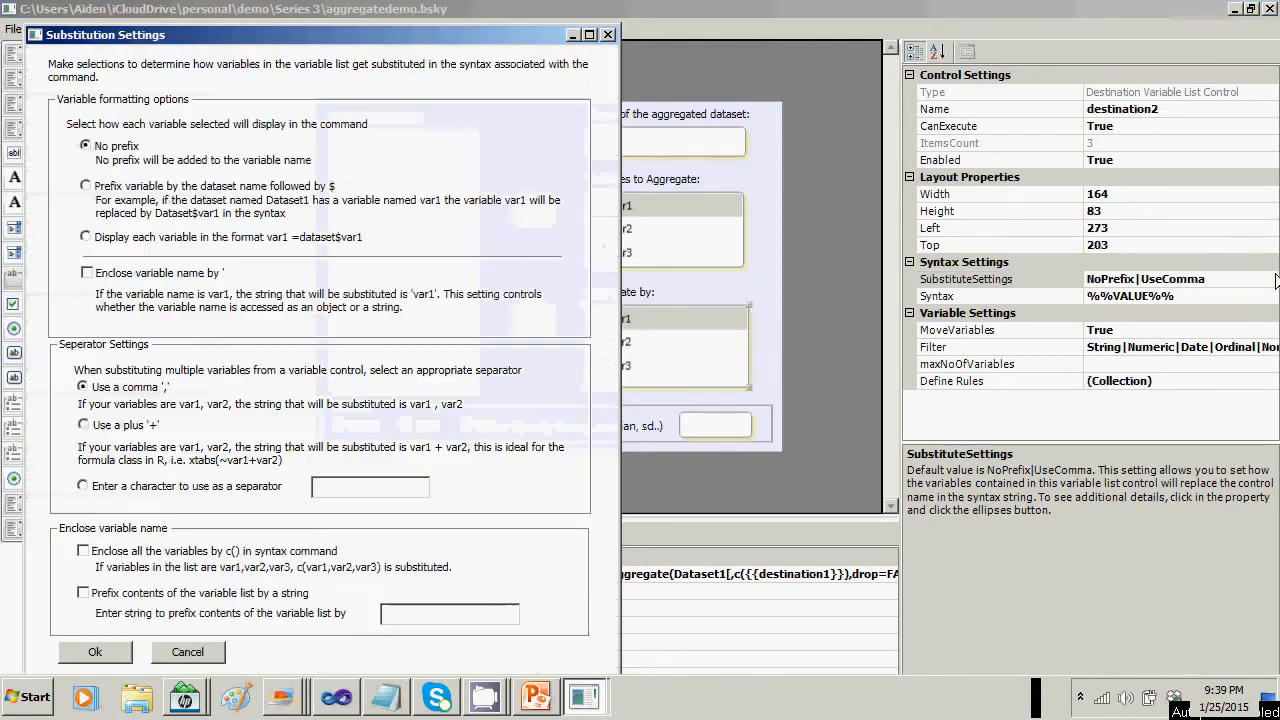
{"action": "left_click", "coordinate": [85, 237]}
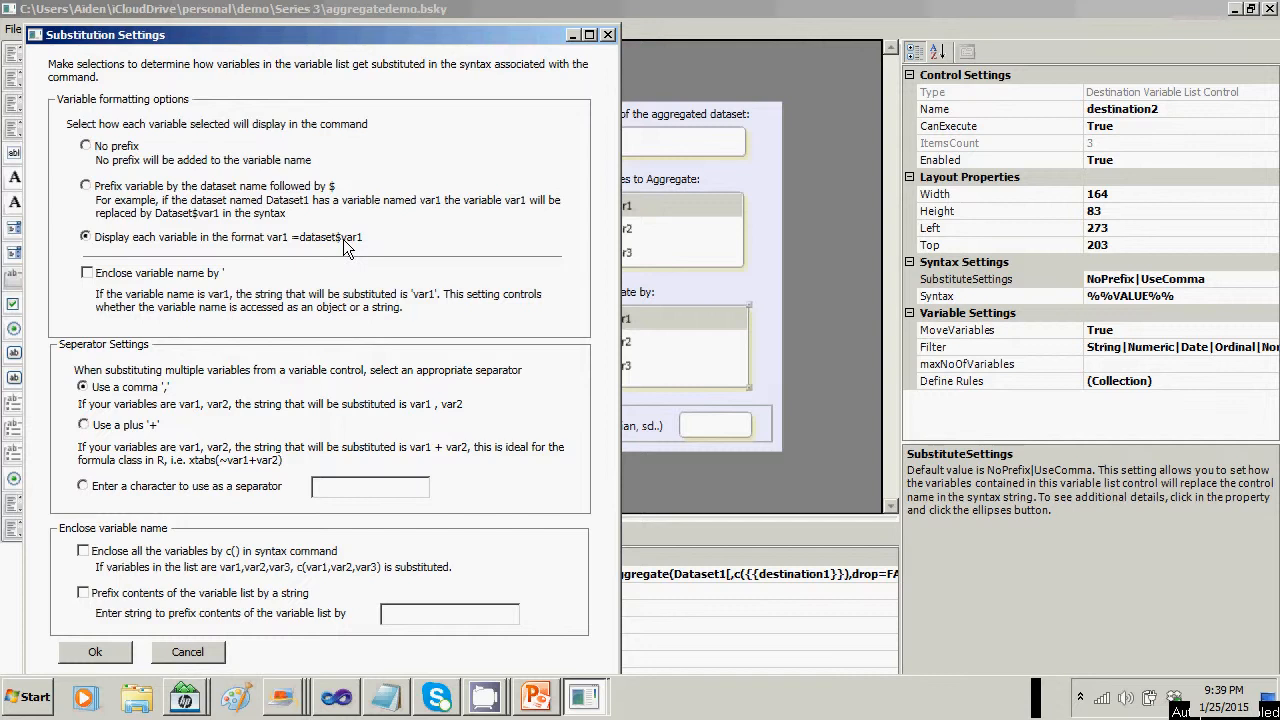
{"action": "left_click", "coordinate": [95, 652]}
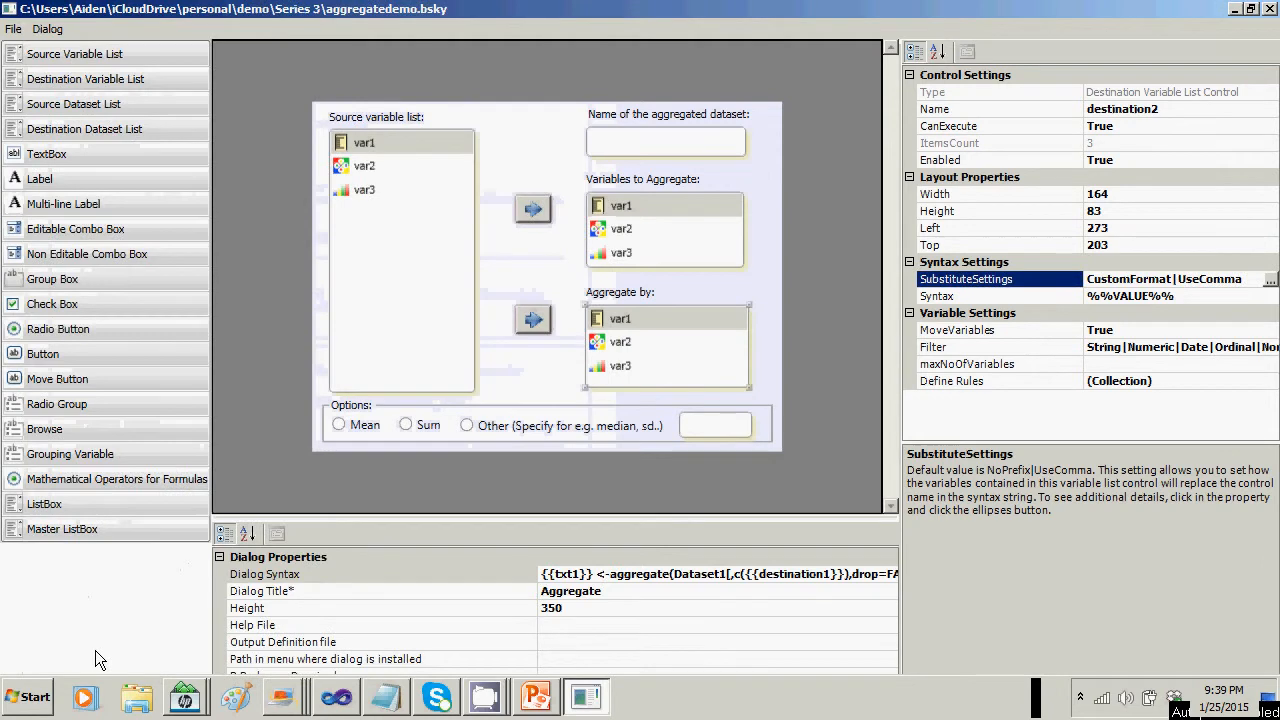
{"action": "left_click", "coordinate": [14, 29]}
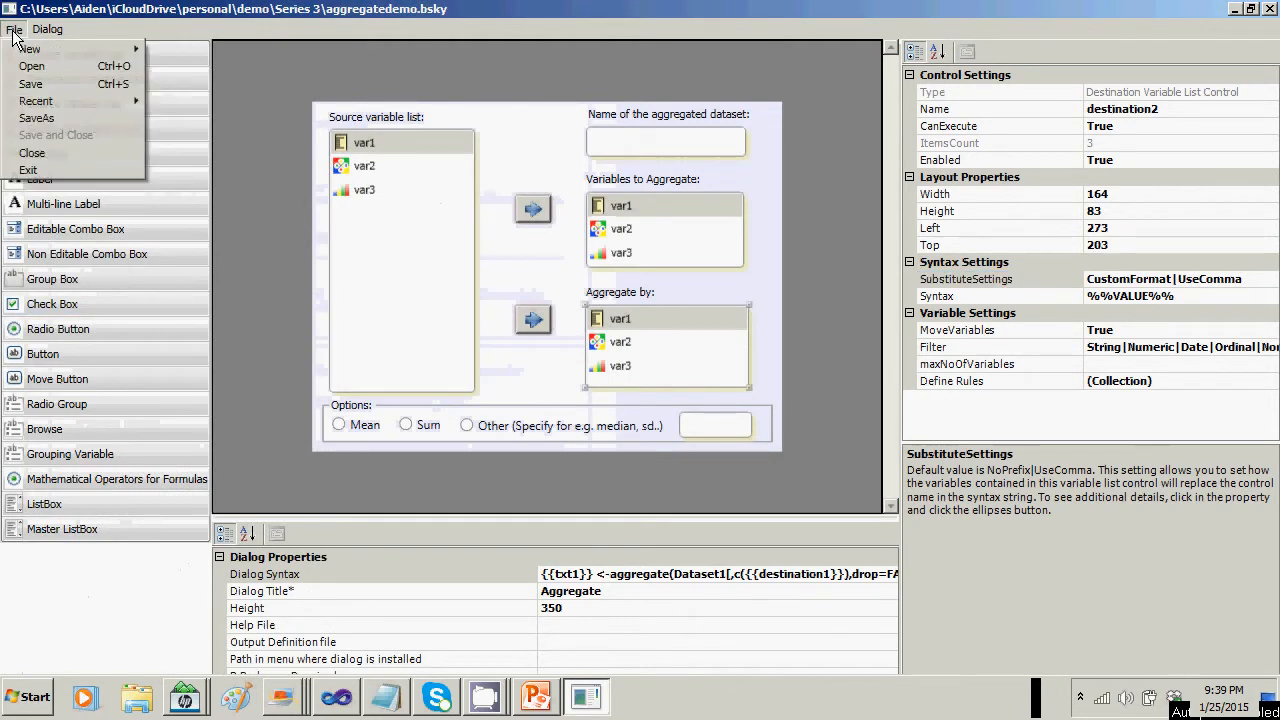
{"action": "left_click", "coordinate": [28, 84]}
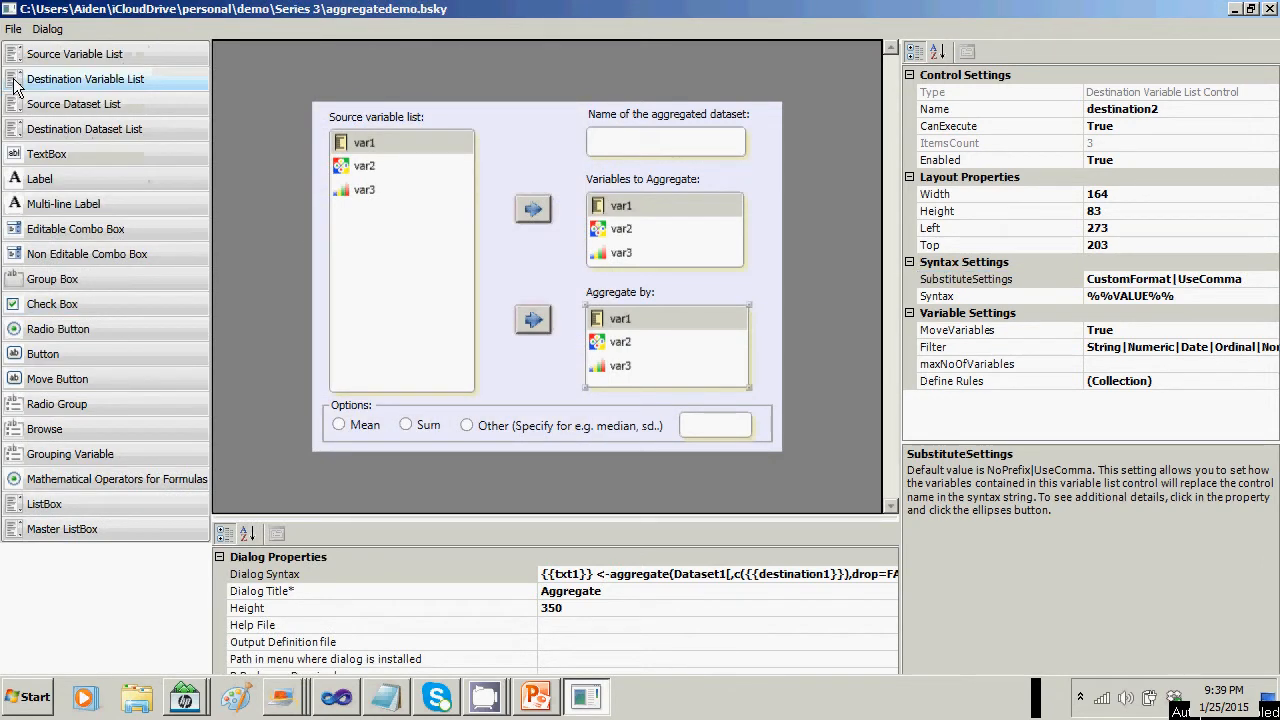
Make the Mean radio button selected by default by setting its IsSelected property to True.
{"action": "left_click", "coordinate": [366, 430]}
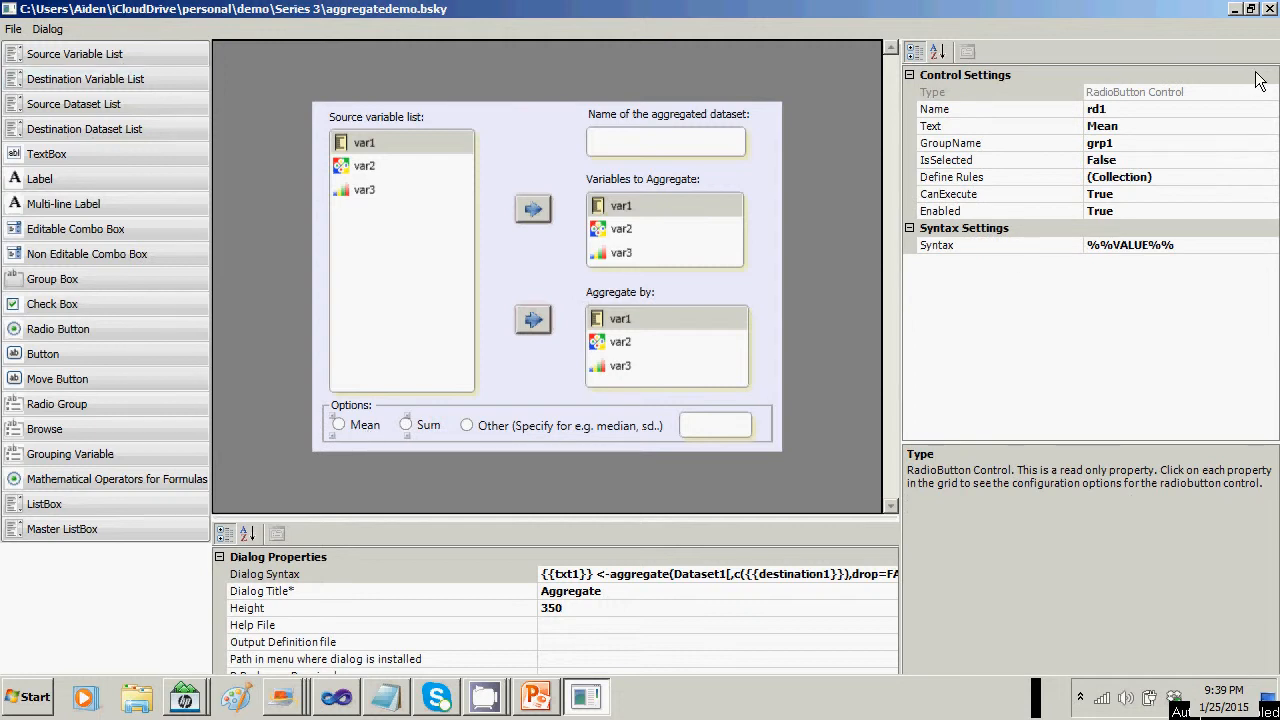
{"action": "left_click", "coordinate": [1152, 157]}
{"action": "left_click", "coordinate": [1271, 160]}
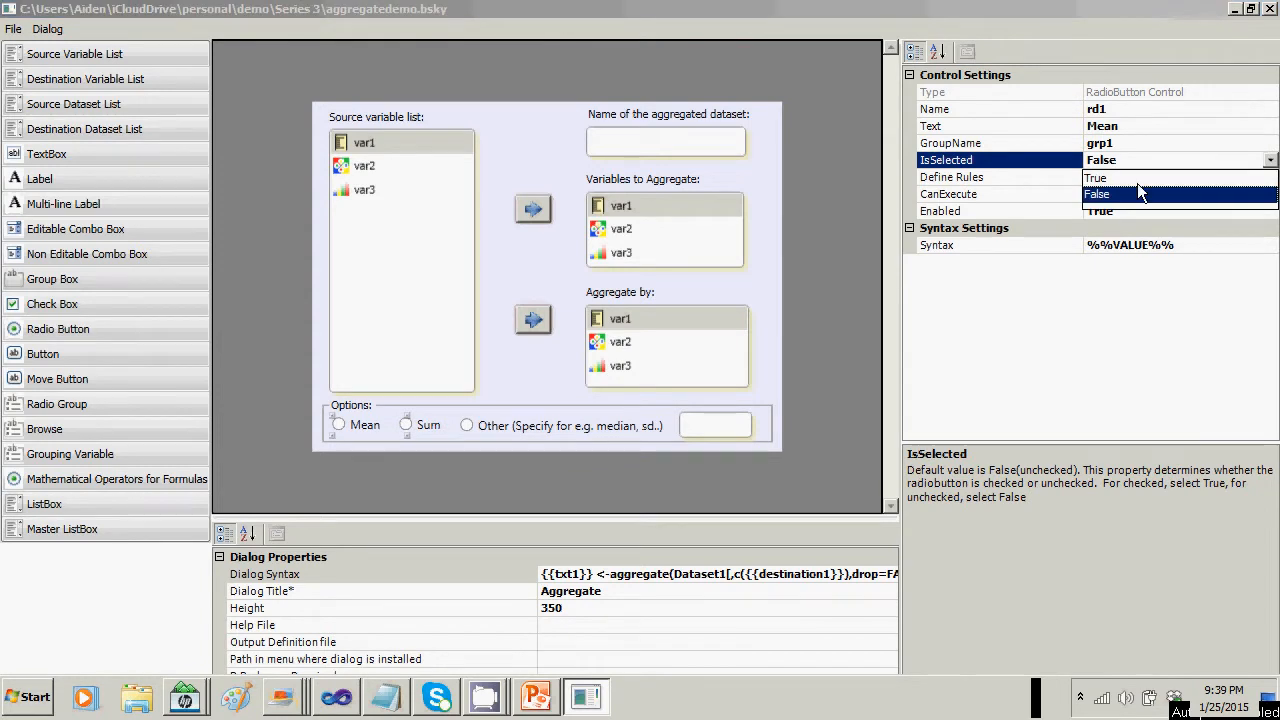
{"action": "left_click", "coordinate": [1133, 180]}
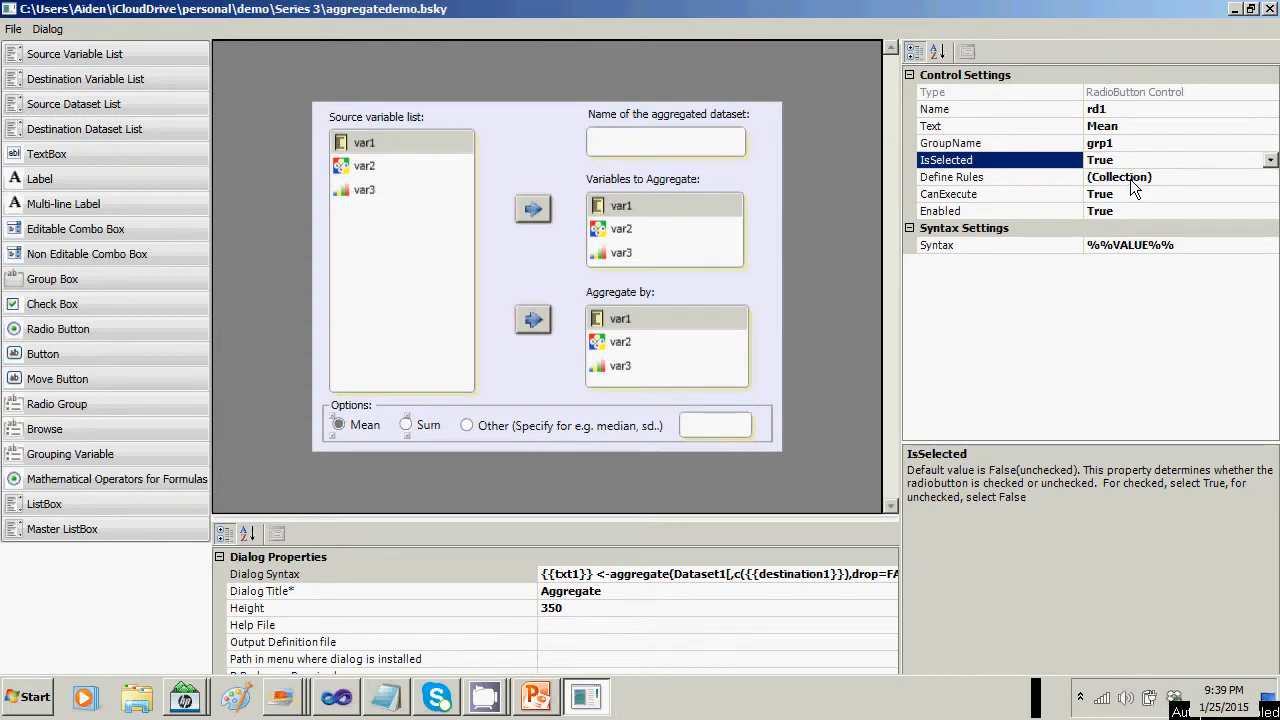
Replace the default syntax value of the Mean radio button with Mean and check that it is stored.
{"action": "left_click", "coordinate": [1188, 243]}
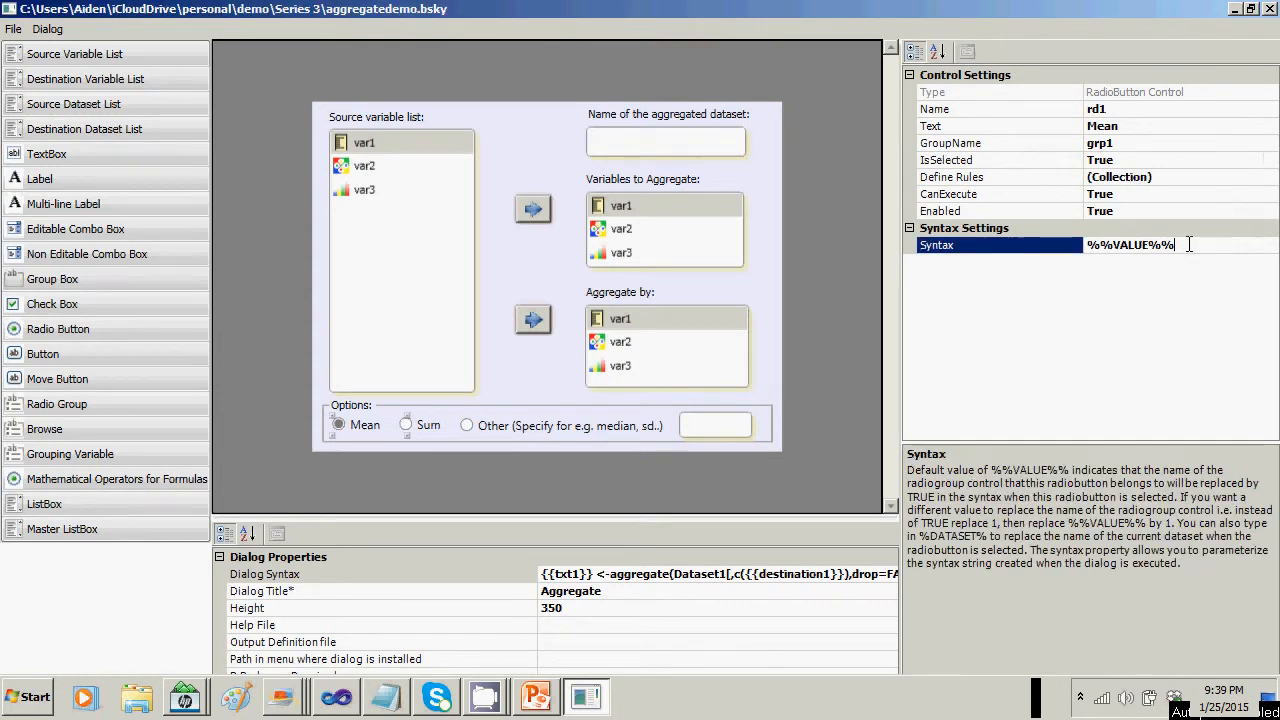
{"action": "key", "text": "BackSpace"}
{"action": "key", "text": "BackSpace"}
{"action": "key", "text": "BackSpace"}
{"action": "key", "text": "BackSpace"}
{"action": "key", "text": "BackSpace"}
{"action": "key", "text": "BackSpace"}
{"action": "key", "text": "BackSpace"}
{"action": "key", "text": "BackSpace"}
{"action": "key", "text": "BackSpace"}
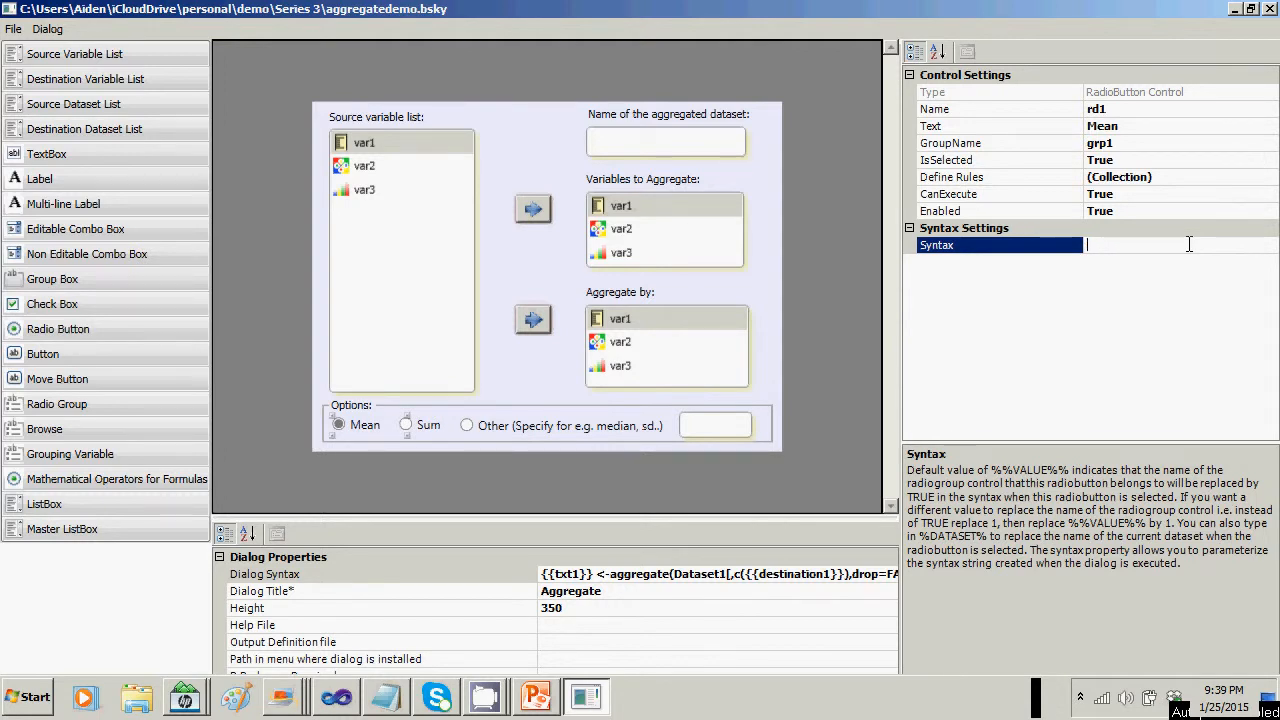
{"action": "type", "text": "Mean"}
{"action": "left_click", "coordinate": [427, 424]}
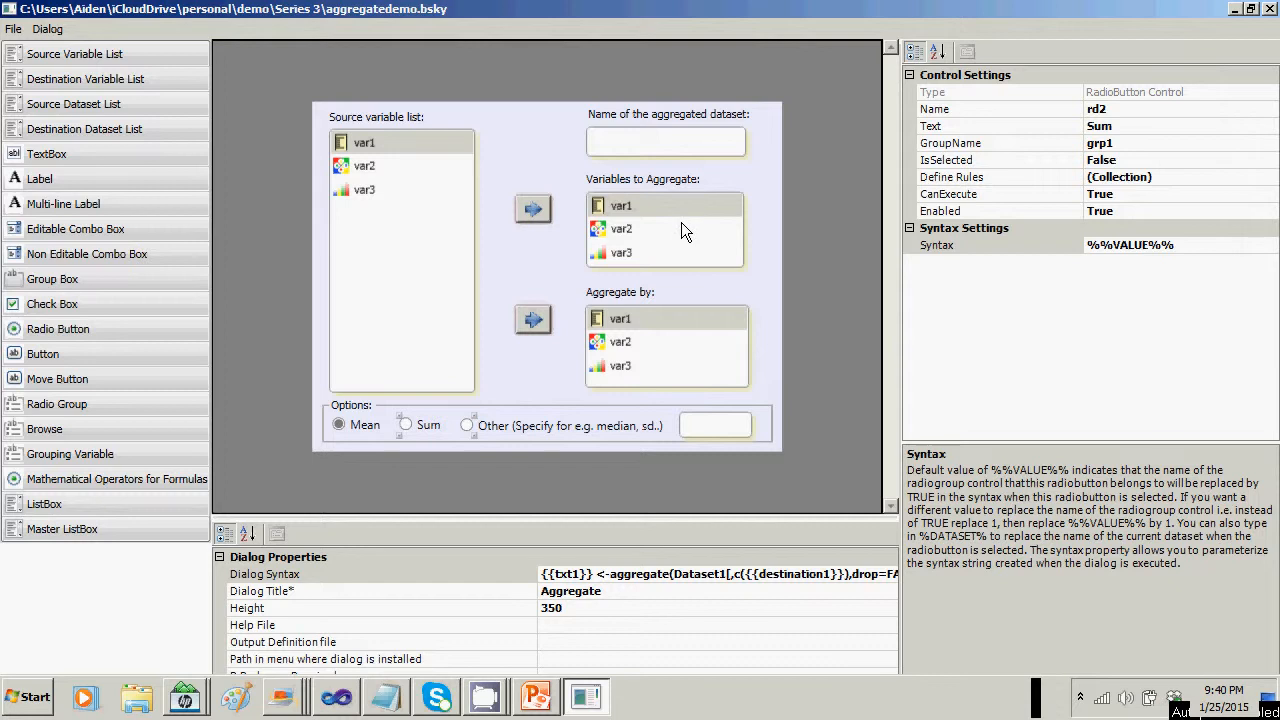
{"action": "left_click", "coordinate": [360, 428]}
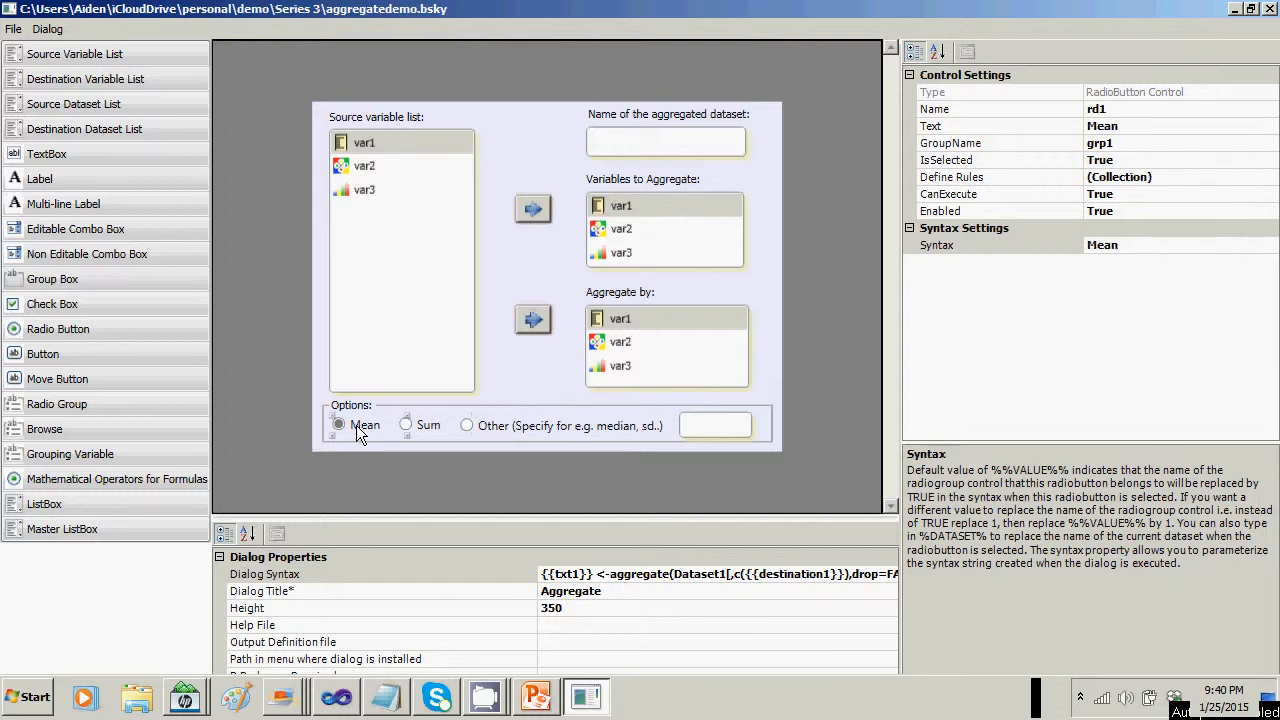
Replace the default syntax value of the Sum radio button with its aggregate function name.
{"action": "left_click", "coordinate": [414, 425]}
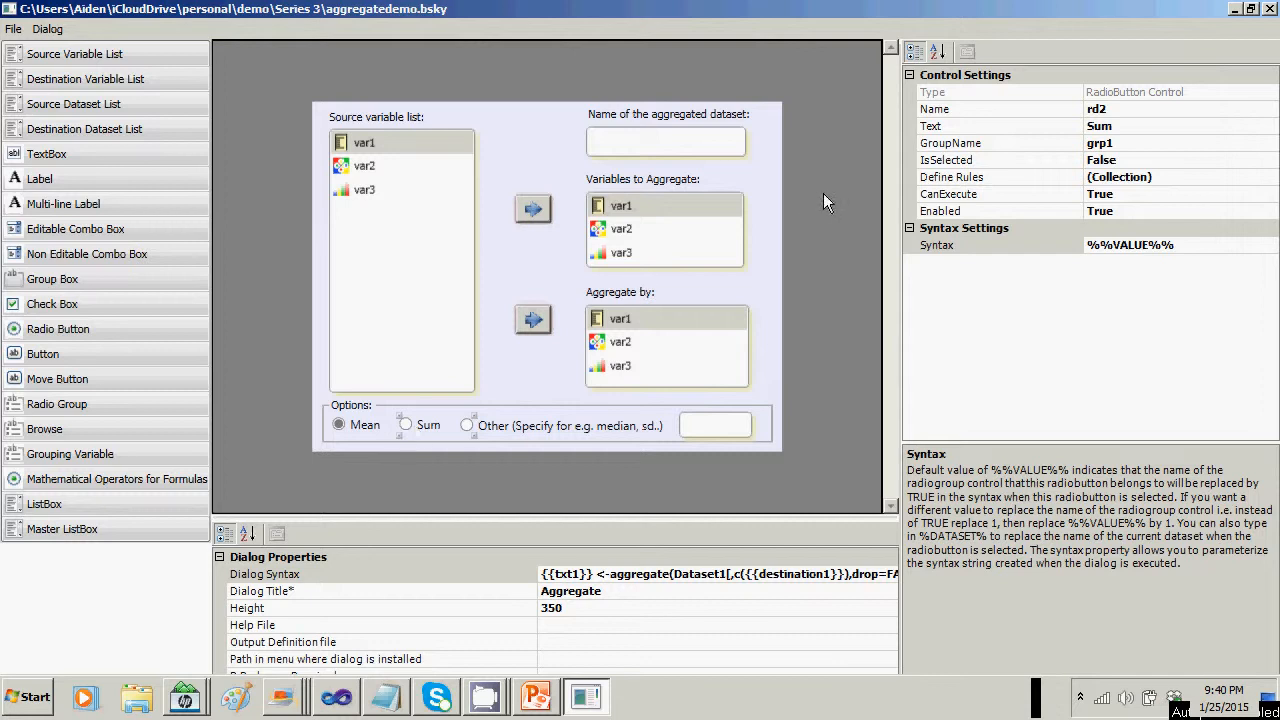
{"action": "left_click", "coordinate": [1275, 248]}
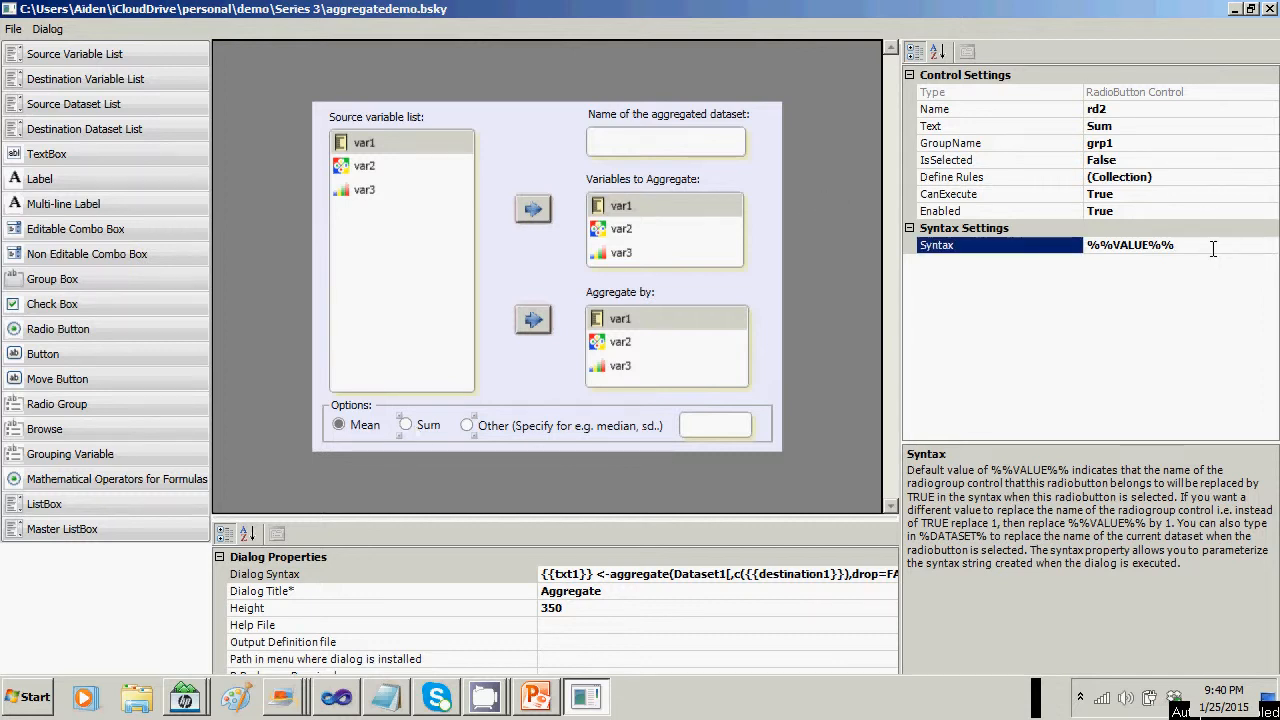
{"action": "key", "text": "BackSpace"}
{"action": "key", "text": "BackSpace"}
{"action": "key", "text": "BackSpace"}
{"action": "key", "text": "BackSpace"}
{"action": "key", "text": "BackSpace"}
{"action": "key", "text": "BackSpace"}
{"action": "key", "text": "BackSpace"}
{"action": "key", "text": "BackSpace"}
{"action": "key", "text": "BackSpace"}
{"action": "type", "text": "Mean"}
Clear the syntax value of the "Other" radio button, and check the settings of the text box beside it.
{"action": "left_click", "coordinate": [504, 424]}
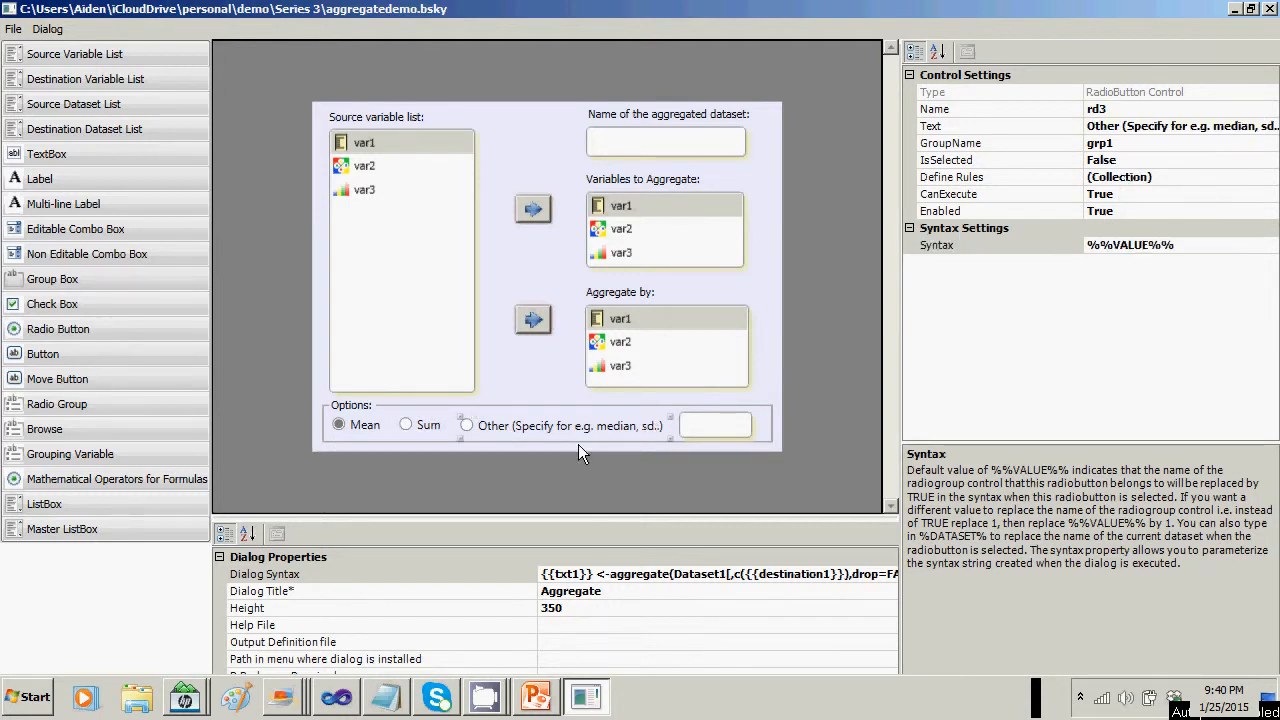
{"action": "left_click", "coordinate": [1208, 244]}
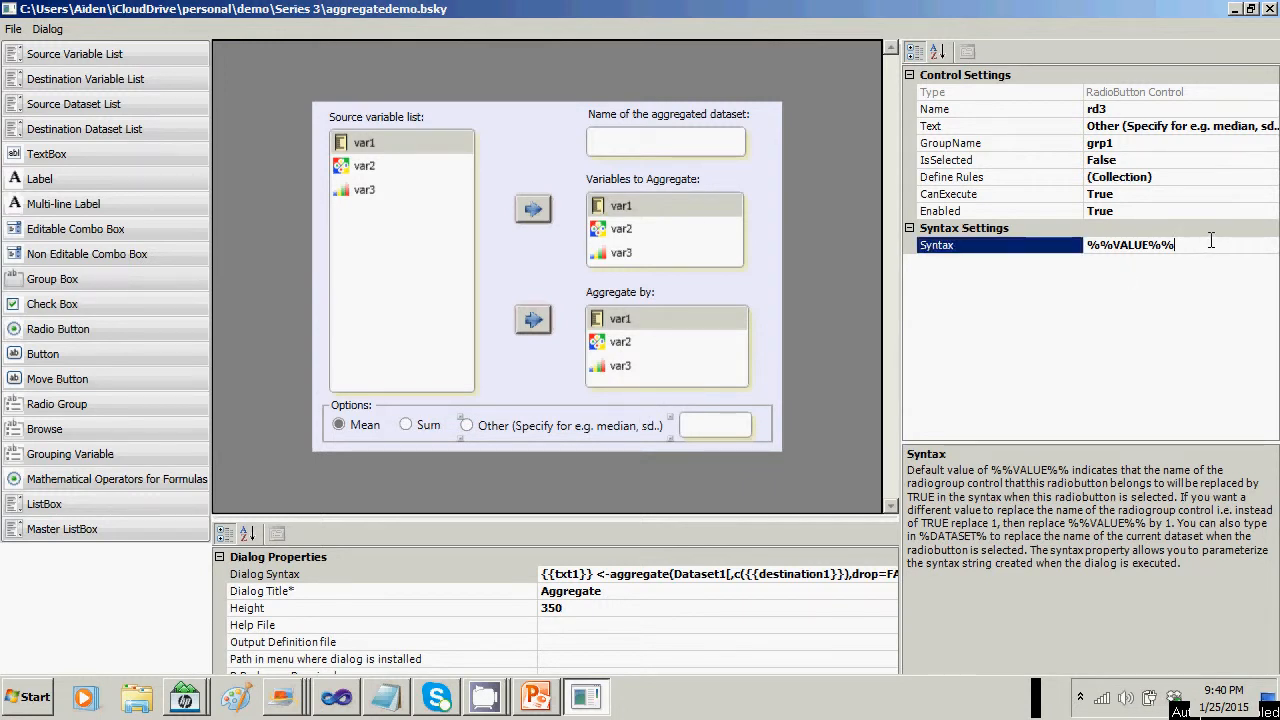
{"action": "key", "text": "BackSpace"}
{"action": "key", "text": "BackSpace"}
{"action": "key", "text": "BackSpace"}
{"action": "key", "text": "BackSpace"}
{"action": "key", "text": "BackSpace"}
{"action": "key", "text": "BackSpace"}
{"action": "key", "text": "BackSpace"}
{"action": "key", "text": "BackSpace"}
{"action": "key", "text": "BackSpace"}
{"action": "left_click", "coordinate": [710, 421]}
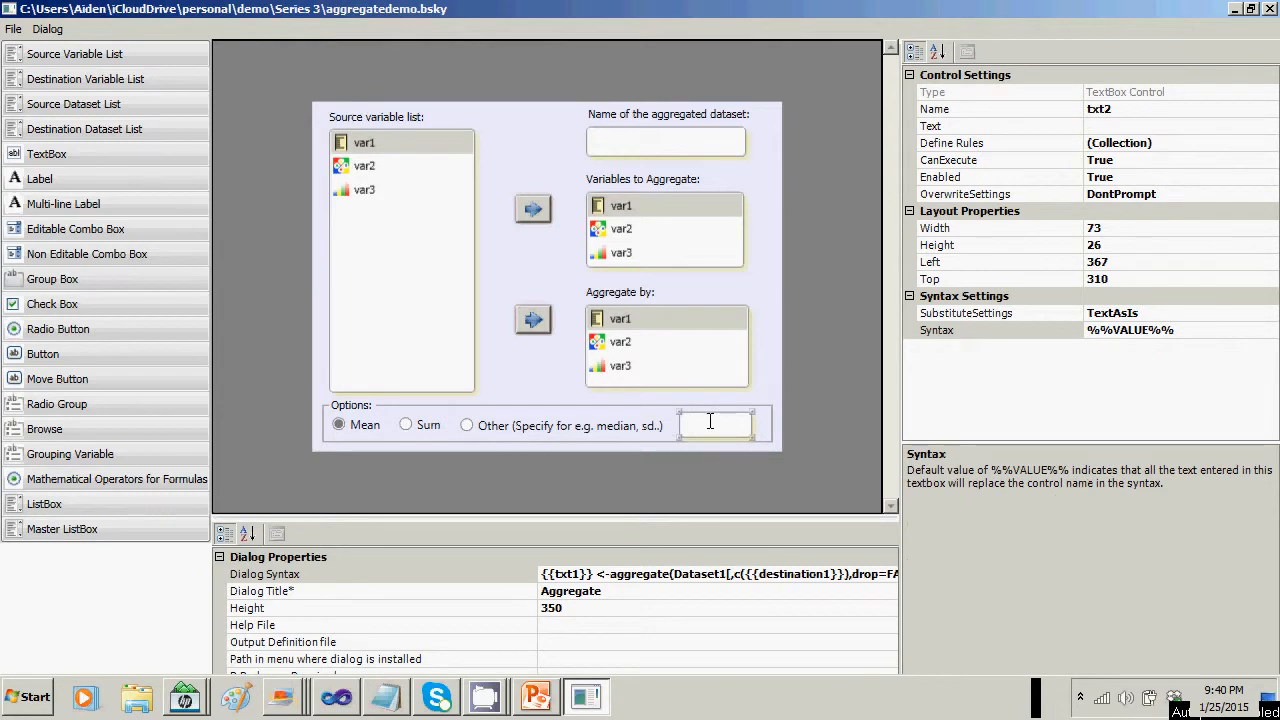
{"action": "left_click", "coordinate": [532, 424]}
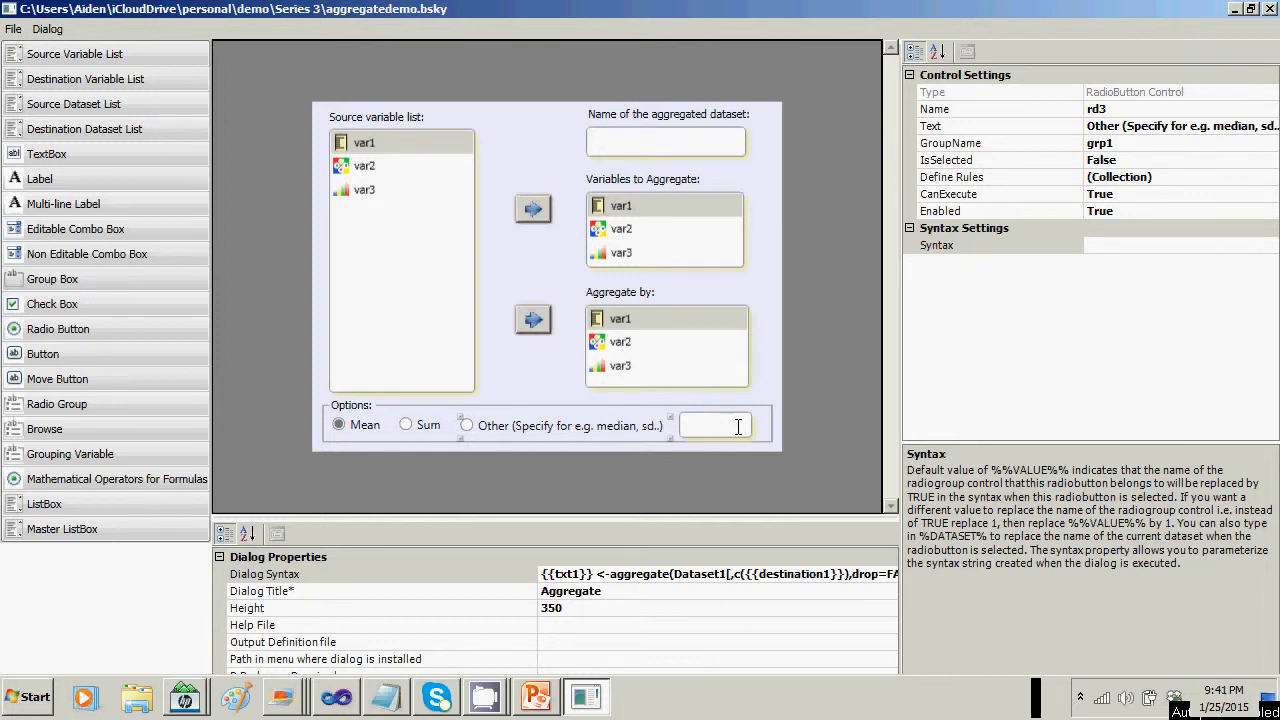
Review the {{rd1}}, {{rd2}} and {{txt2}} placeholders in the FUN argument of the dialog's command syntax, accept it, and save the dialog.
{"action": "left_click", "coordinate": [758, 574]}
{"action": "left_click", "coordinate": [889, 574]}
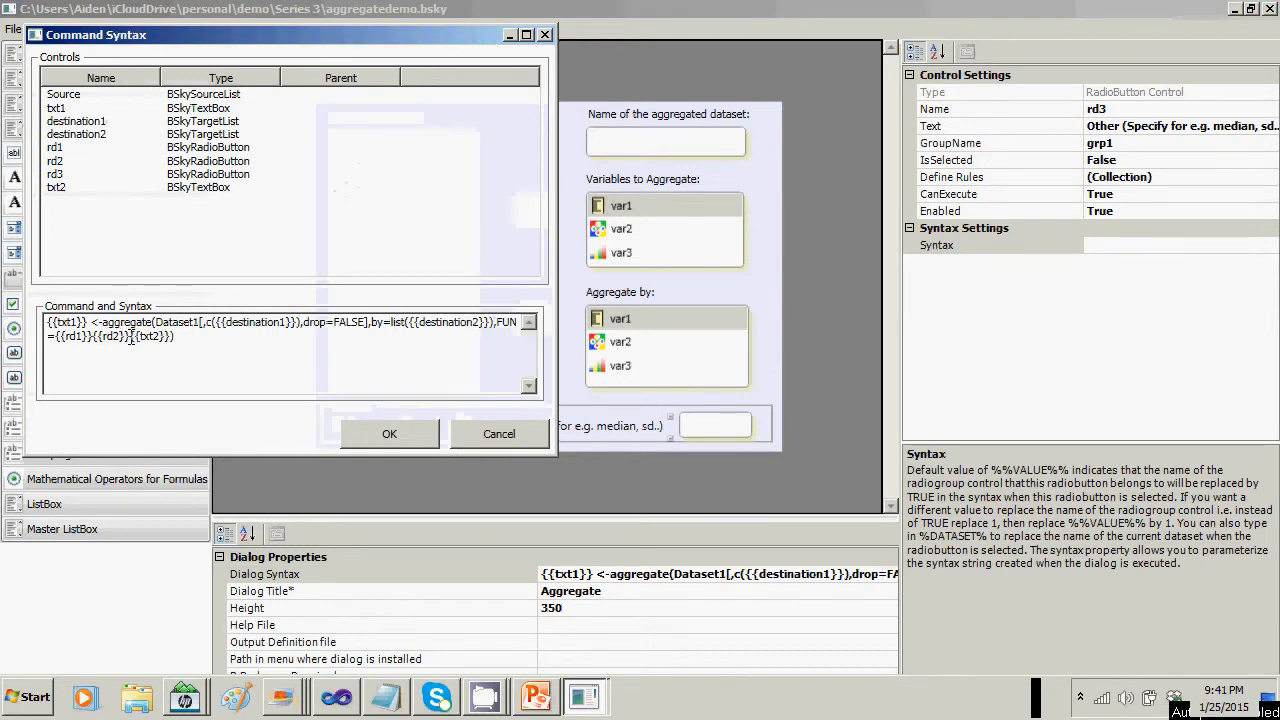
{"action": "left_click_drag", "start_coordinate": [130, 336], "coordinate": [172, 337]}
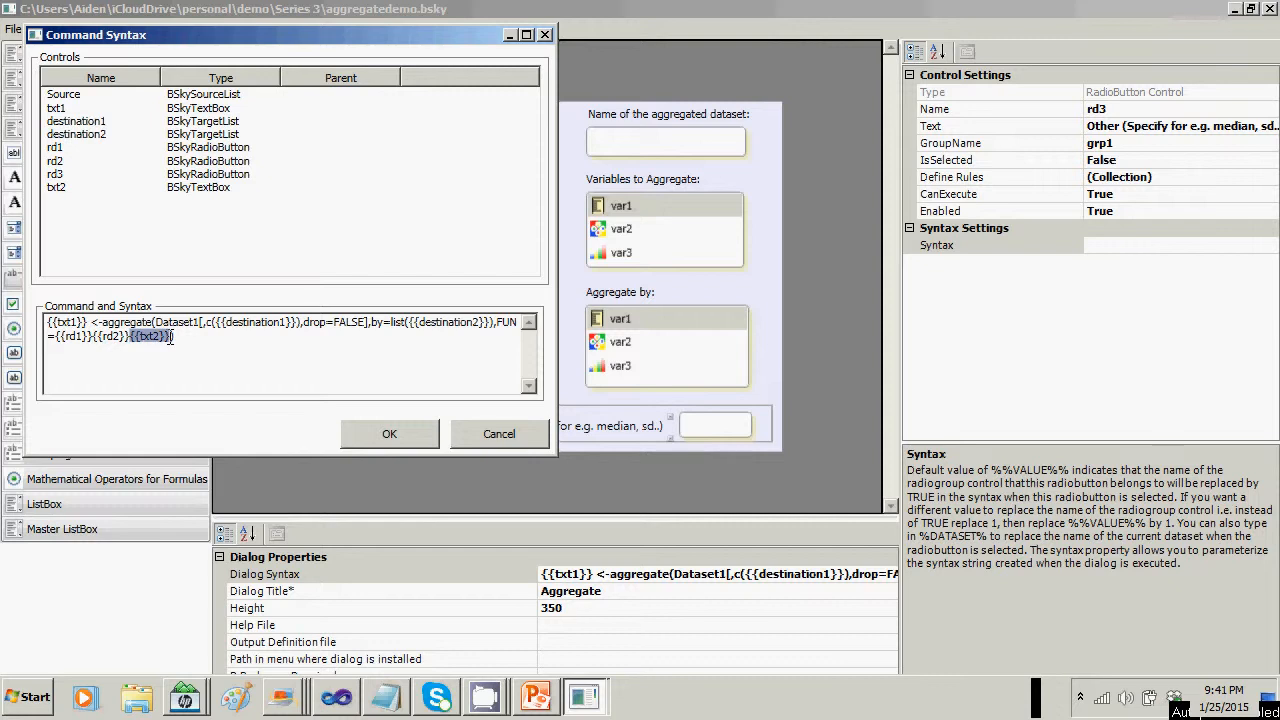
{"action": "left_click", "coordinate": [60, 337]}
{"action": "left_click_drag", "start_coordinate": [62, 337], "coordinate": [118, 337]}
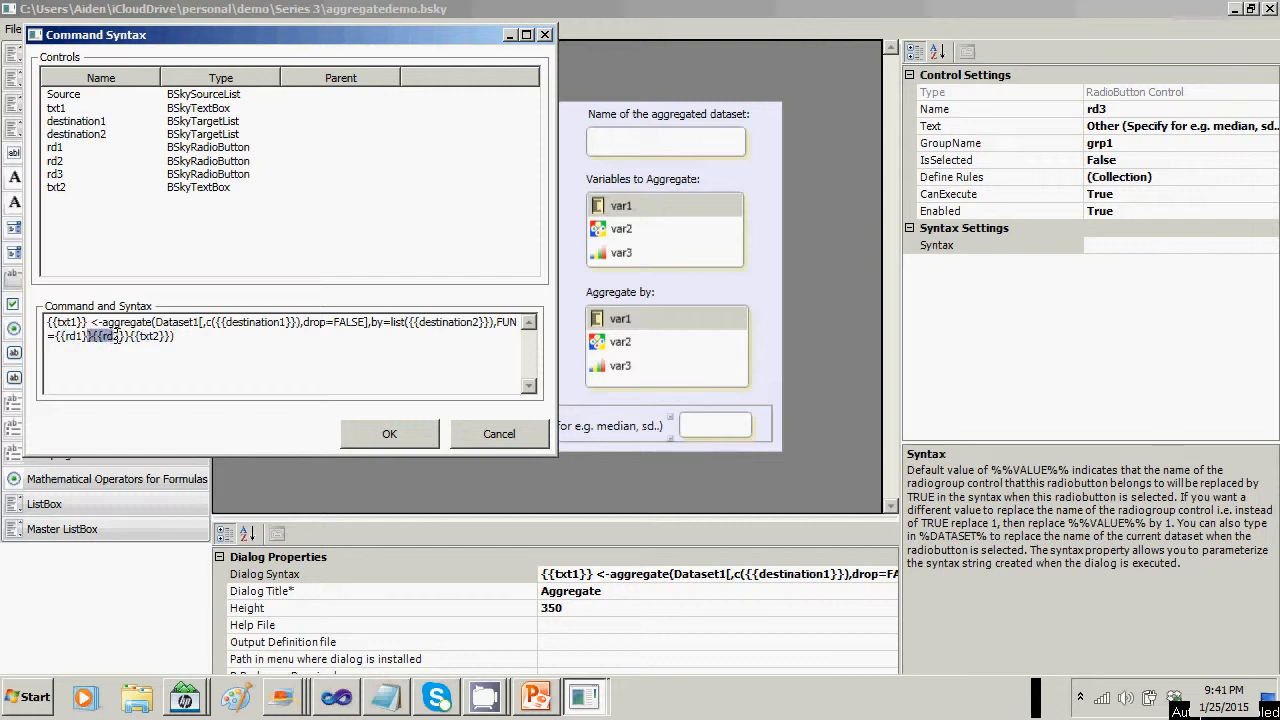
{"action": "left_click", "coordinate": [420, 441]}
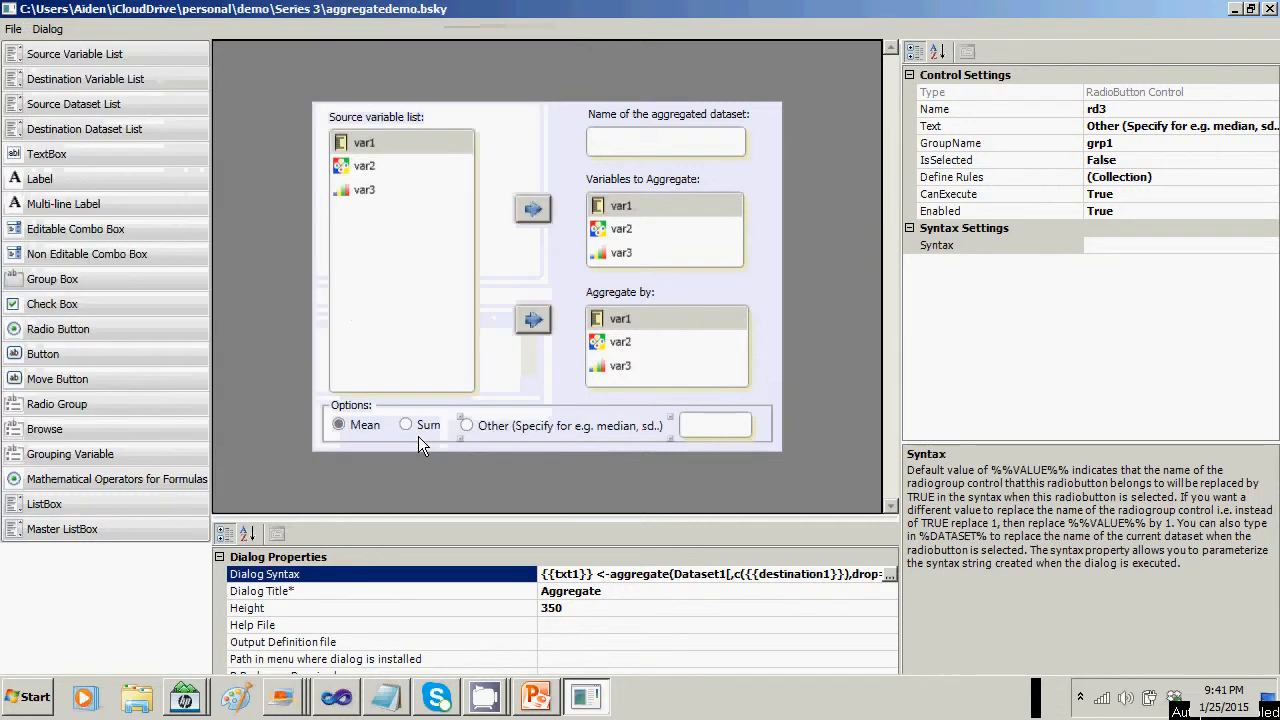
{"action": "left_click", "coordinate": [13, 29]}
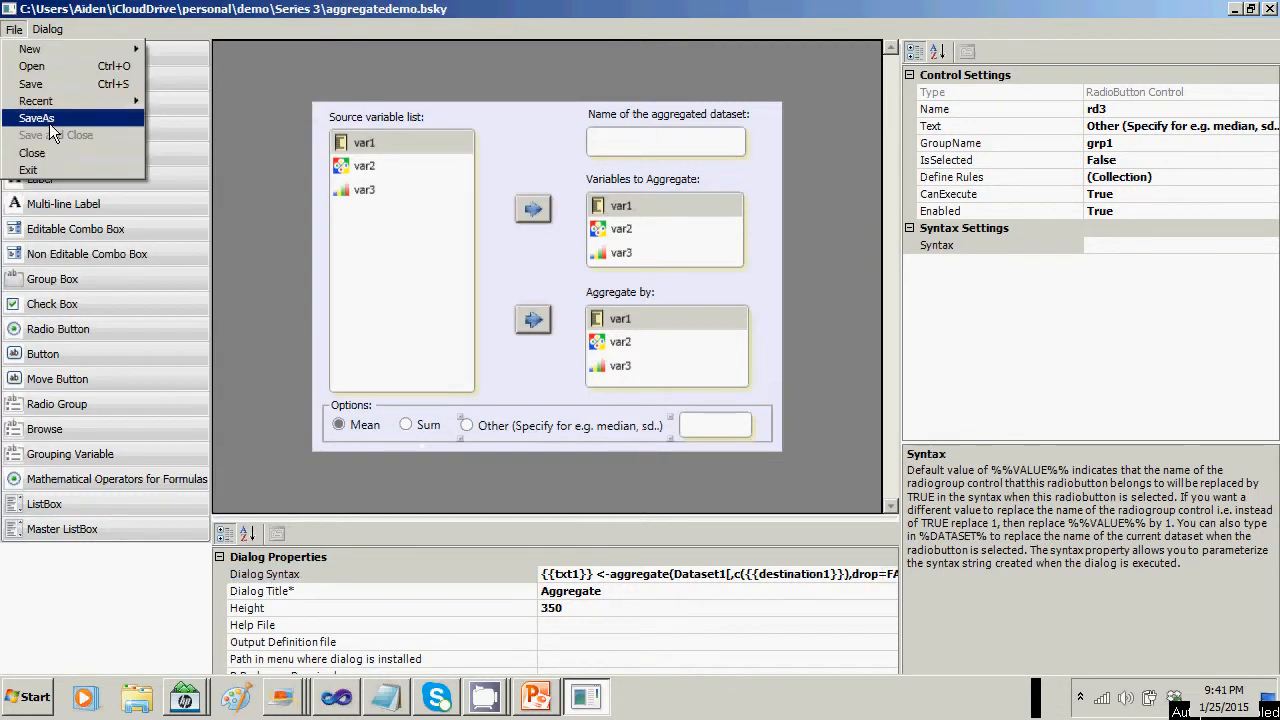
{"action": "left_click", "coordinate": [55, 82]}
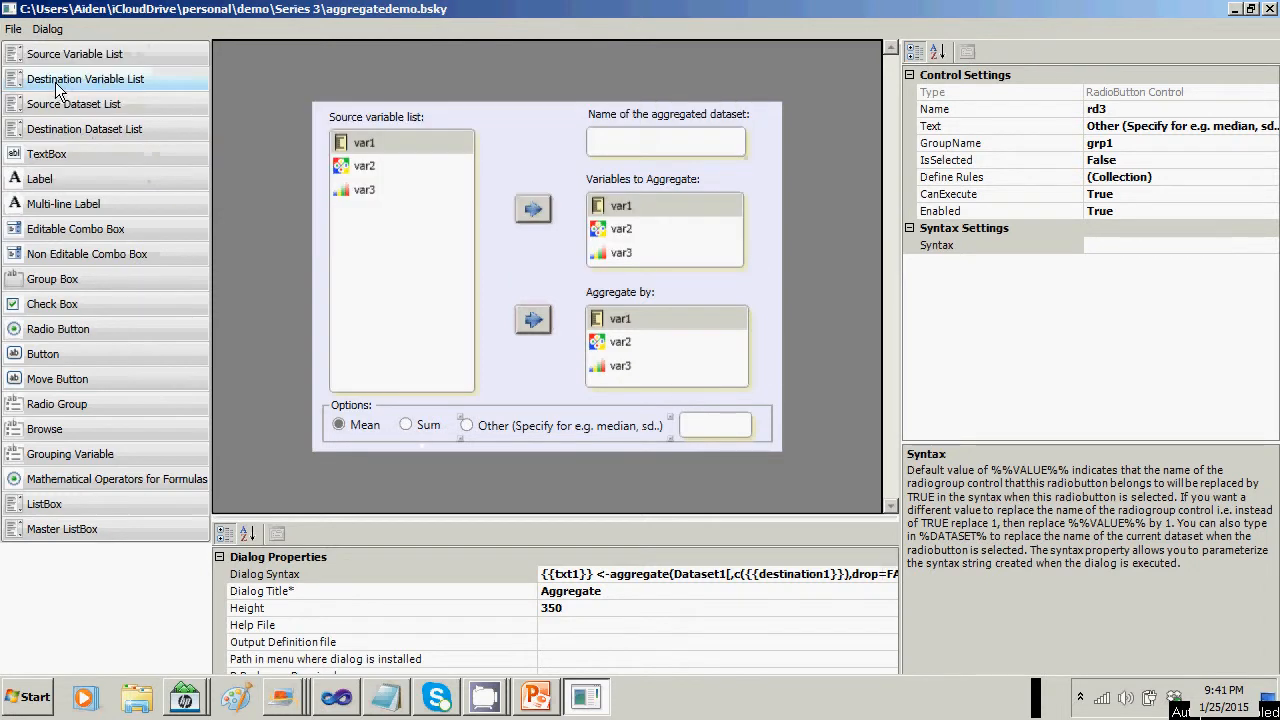
Look up the reference aggregate command in Notepad and on the PowerPoint Step3 slide, and return to the dialog designer.
{"action": "key", "text": "alt+Tab"}
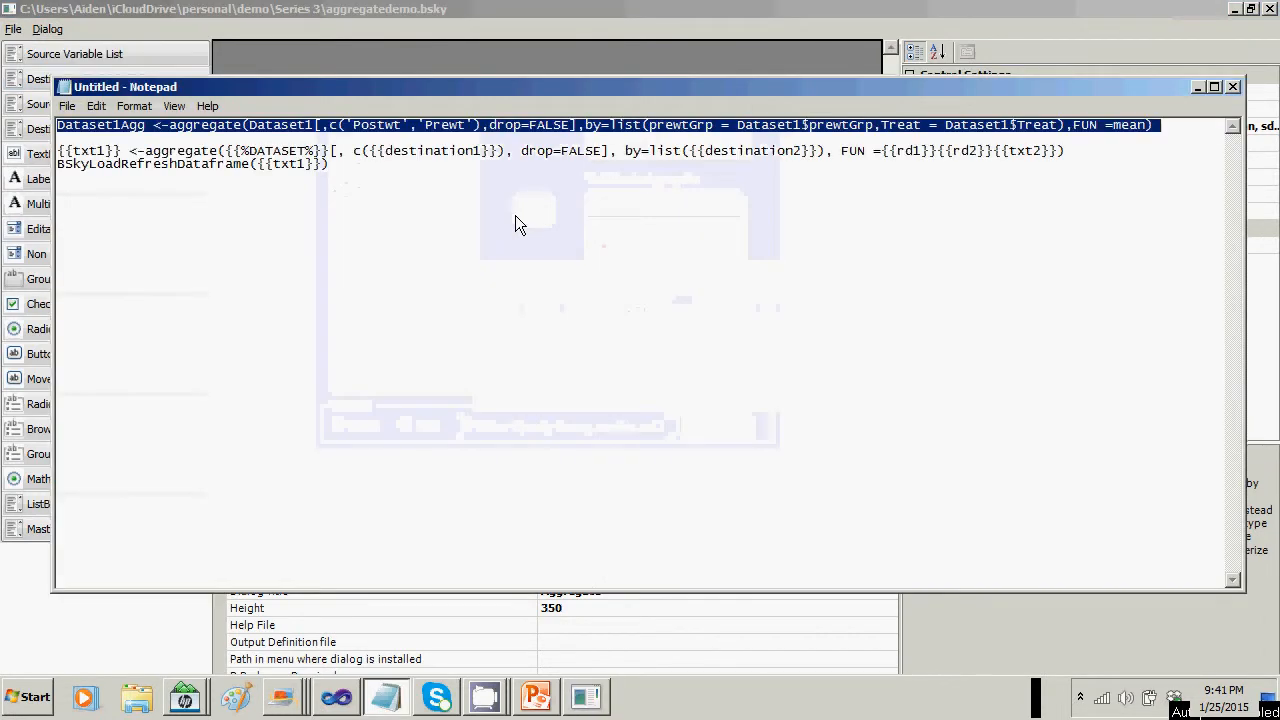
{"action": "key", "text": "alt+Tab"}
{"action": "key", "text": "alt+Tab"}
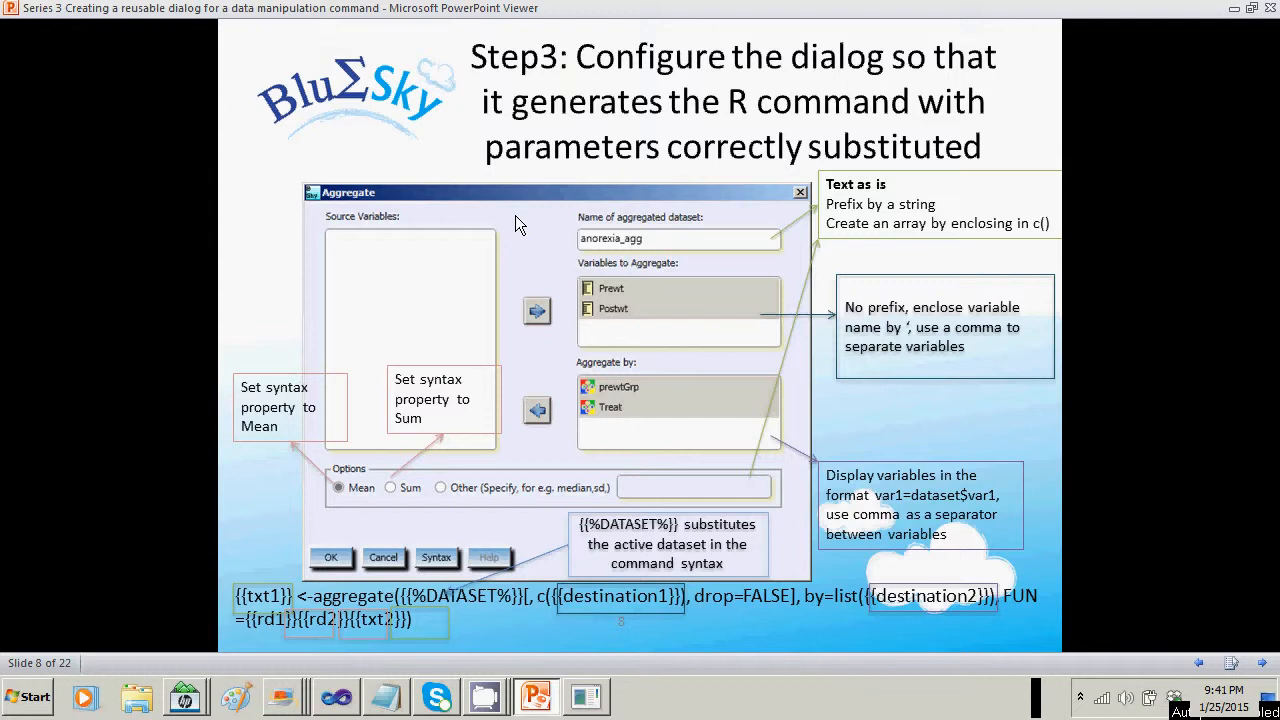
{"action": "key", "text": "alt+Tab"}
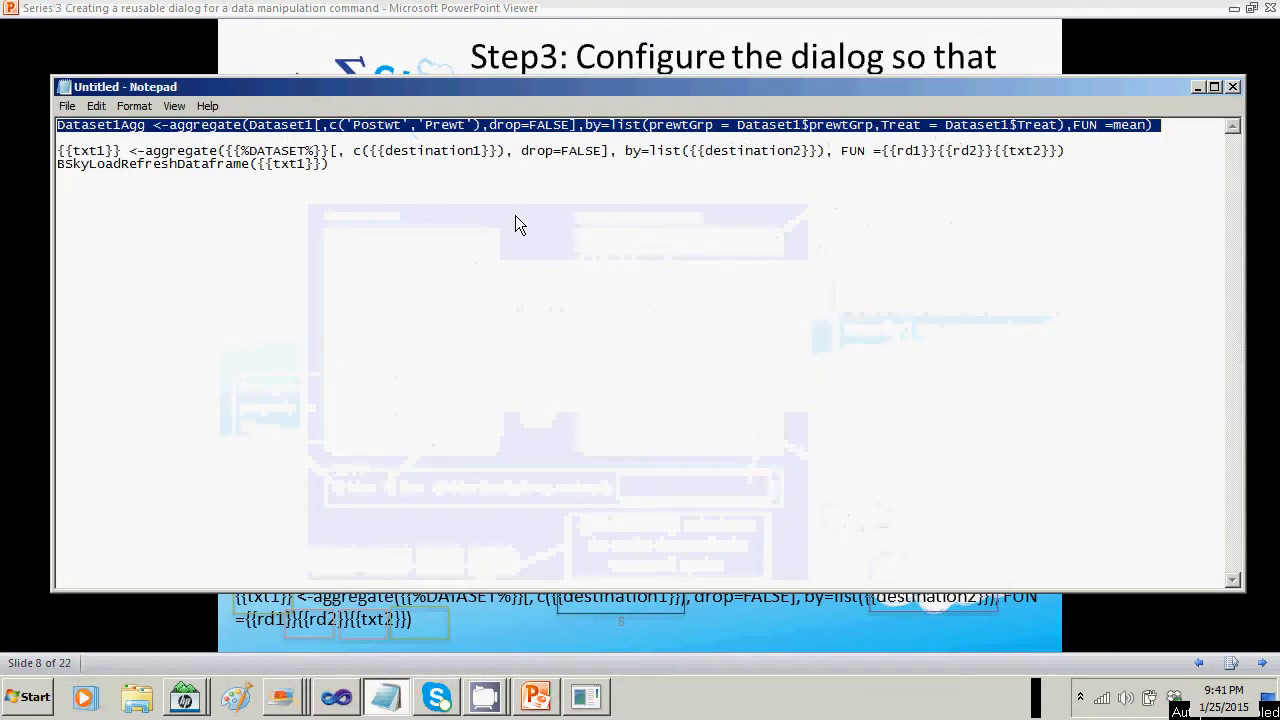
{"action": "key", "text": "alt+Tab"}
{"action": "key", "text": "alt+Tab"}
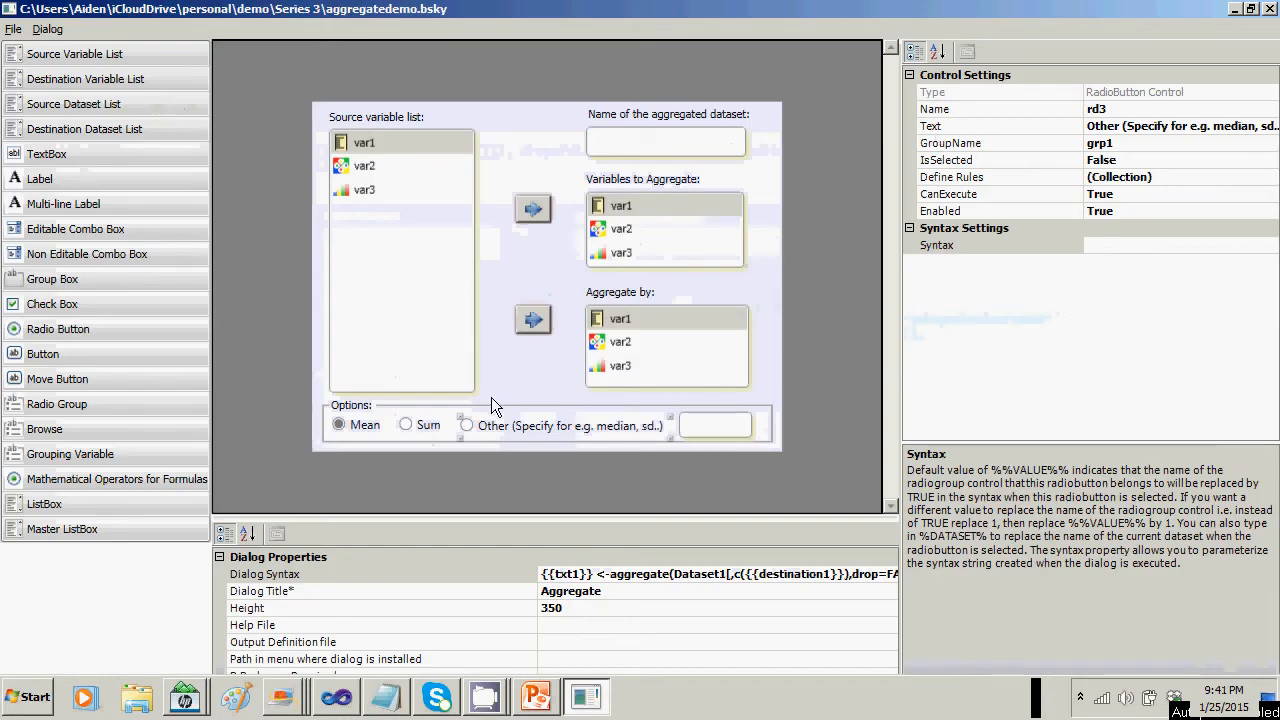
Replace Dataset1 in the aggregate call of the dialog's command syntax with the opening characters {{% of a placeholder.
{"action": "left_click", "coordinate": [745, 577]}
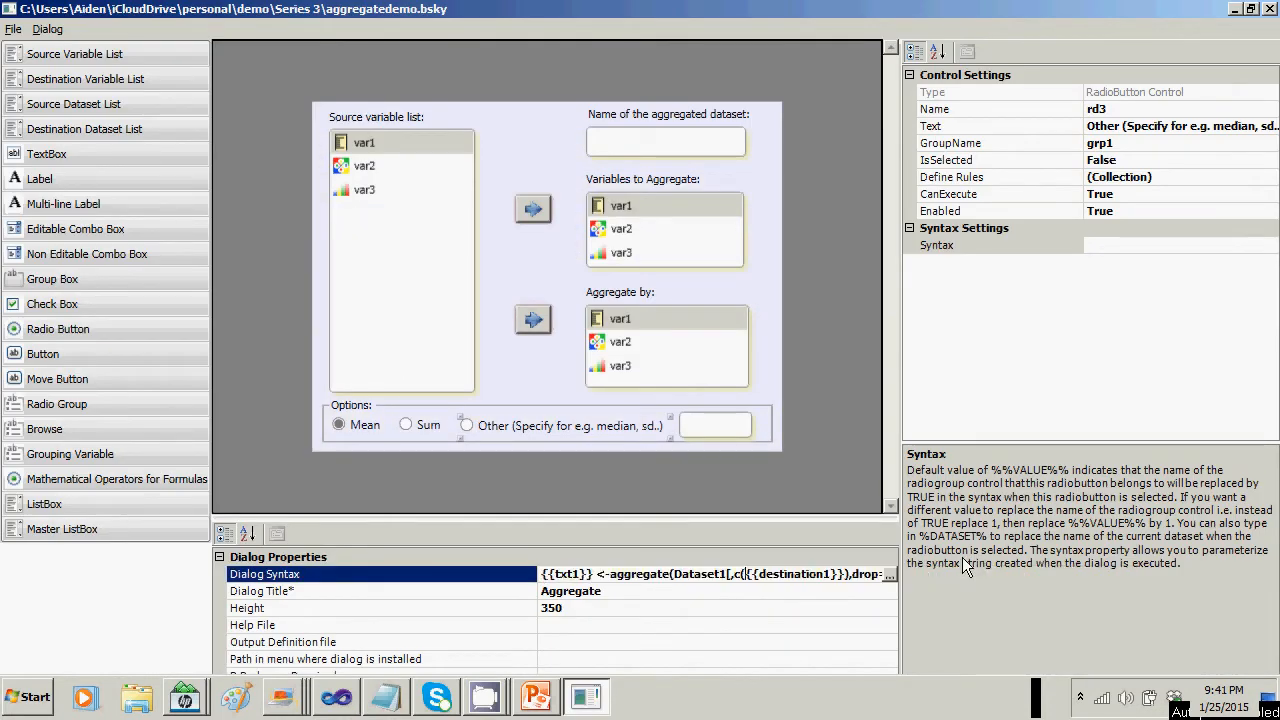
{"action": "left_click", "coordinate": [886, 577]}
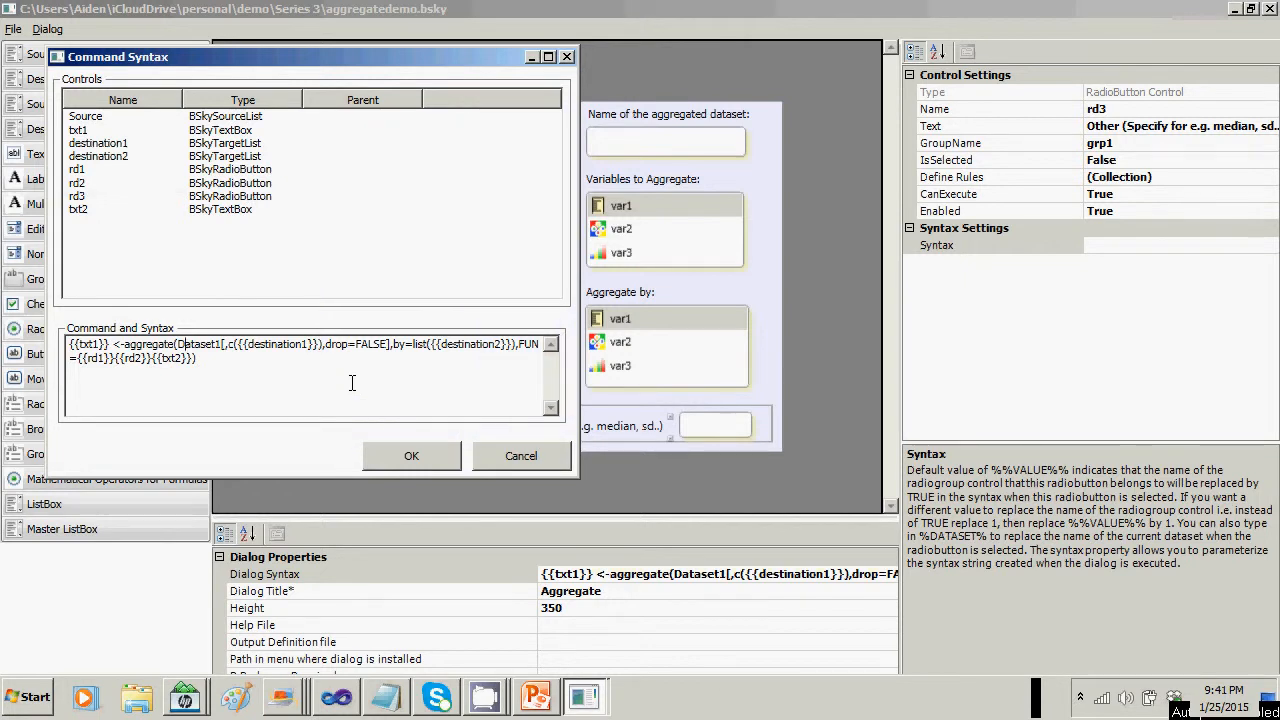
{"action": "key", "text": "shift+Right"}
{"action": "key", "text": "shift+Right"}
{"action": "key", "text": "shift+Right"}
{"action": "key", "text": "shift+Right"}
{"action": "key", "text": "shift+Right"}
{"action": "key", "text": "shift+Right"}
{"action": "key", "text": "shift+Right"}
{"action": "key", "text": "shift+Right"}
{"action": "type", "text": "{{"}
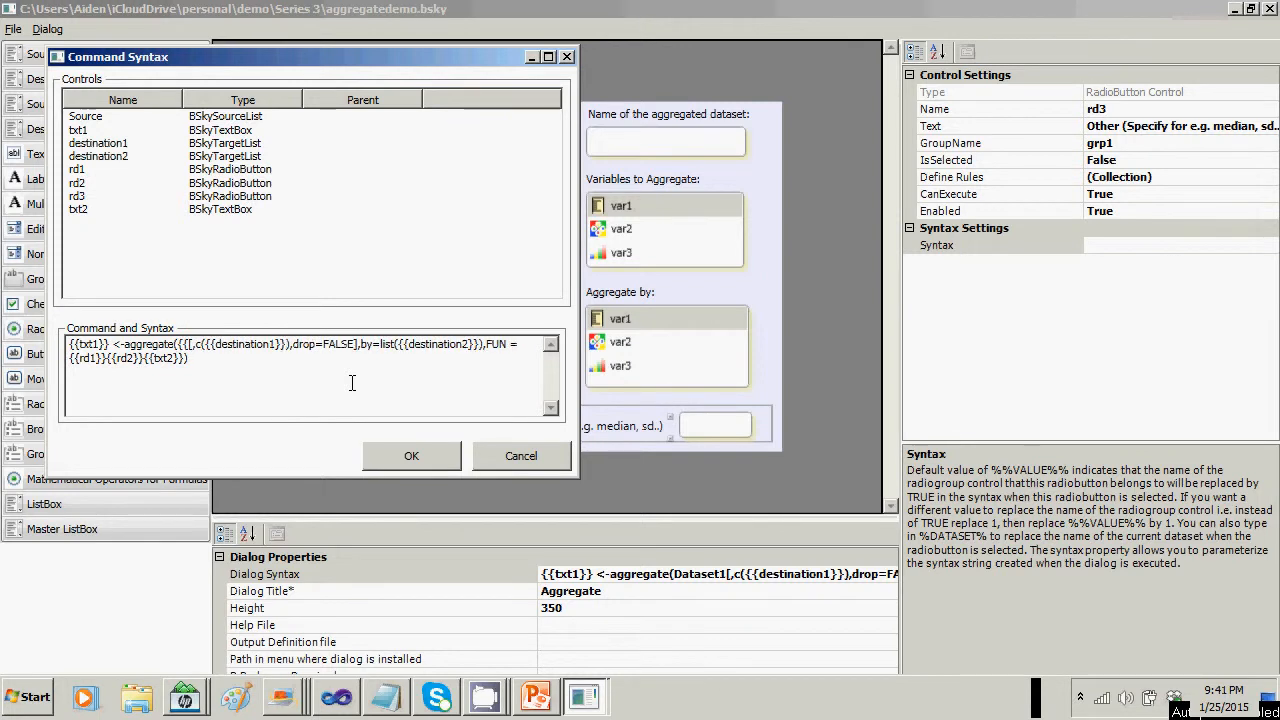
{"action": "type", "text": "%"}
Check the dataset placeholder on the PowerPoint Step3 slide, complete it as {{%DATASET%}} in the command syntax, accept it, and save the dialog.
{"action": "key", "text": "alt+Tab"}
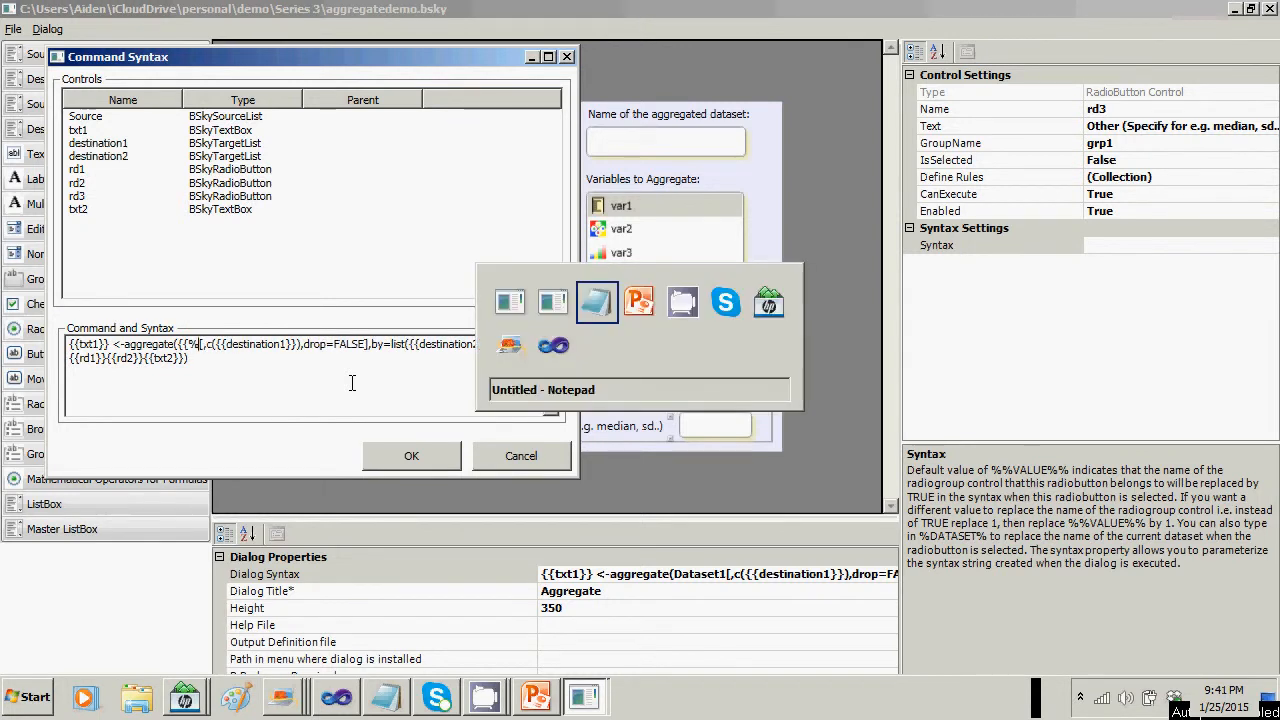
{"action": "key", "text": "alt+Tab"}
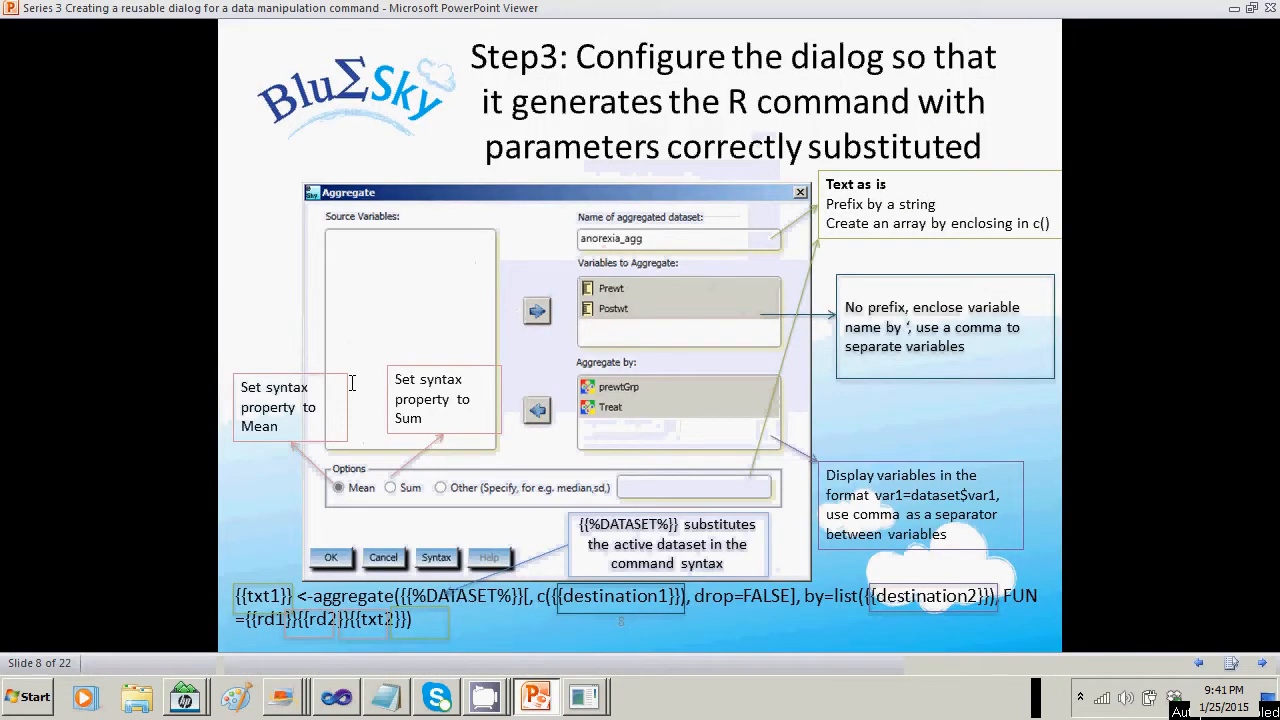
{"action": "key", "text": "alt+Tab"}
{"action": "key", "text": "alt+Tab"}
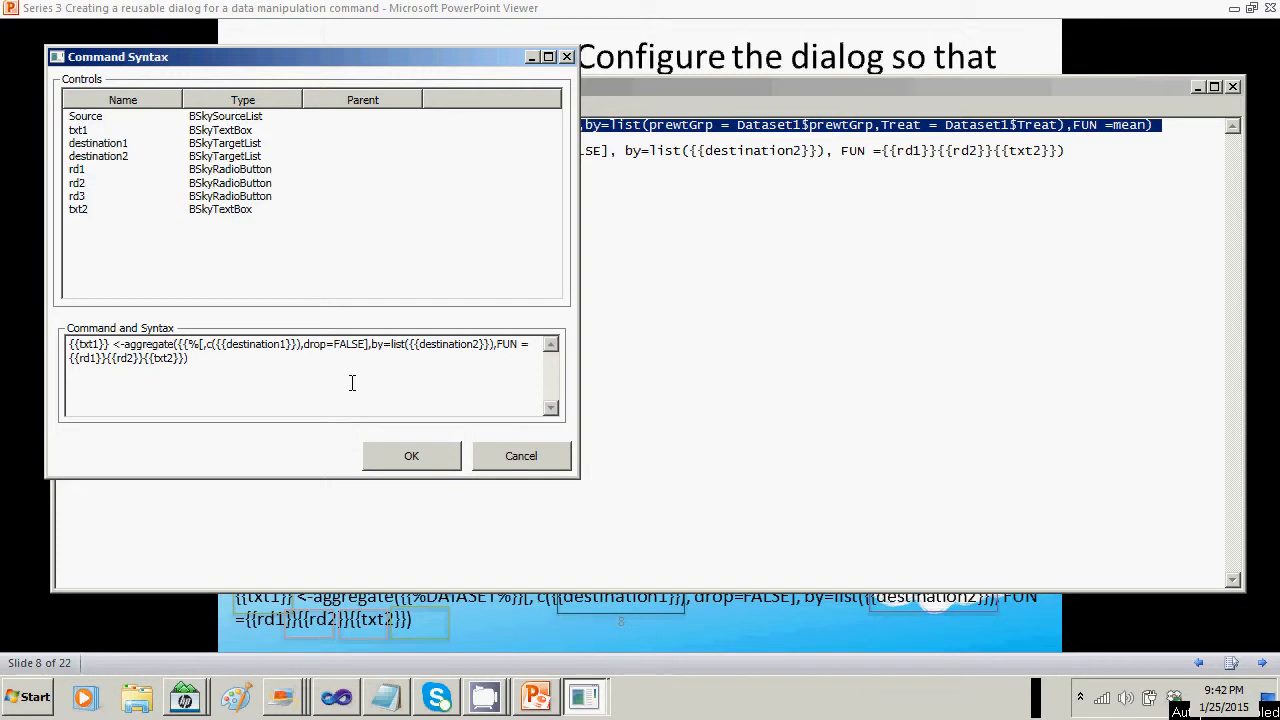
{"action": "type", "text": "DATASET"}
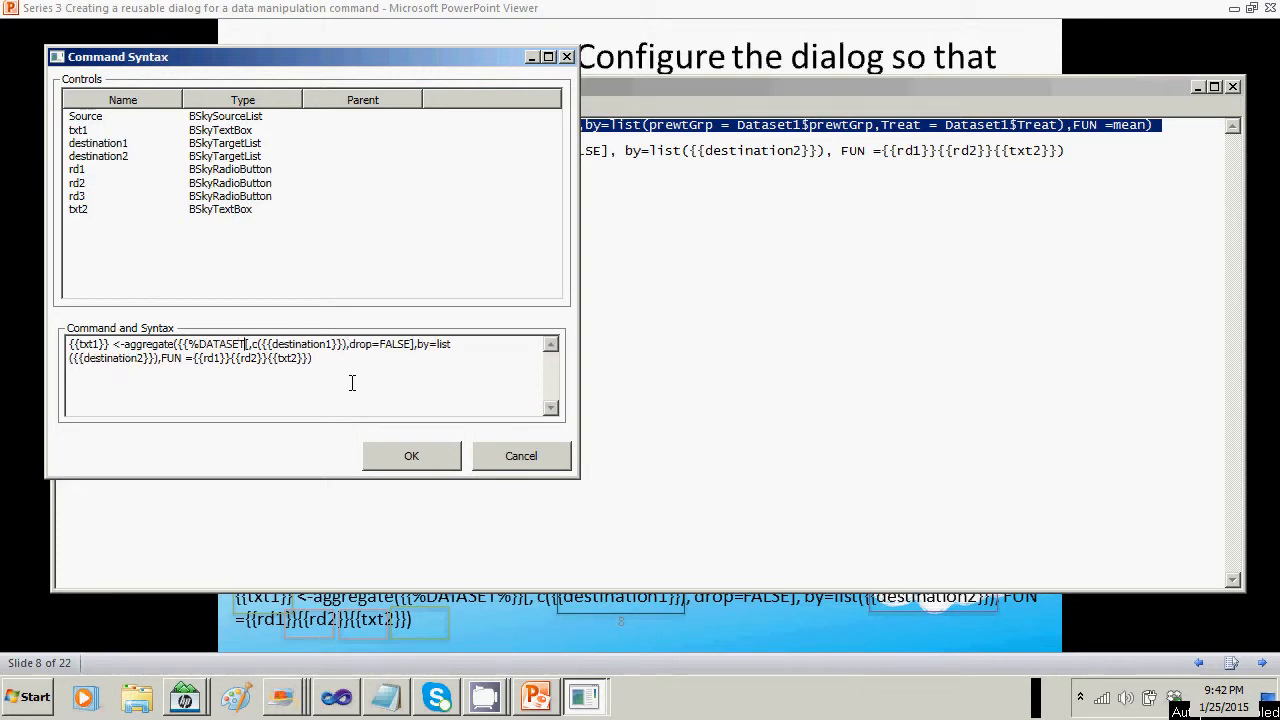
{"action": "type", "text": "%"}
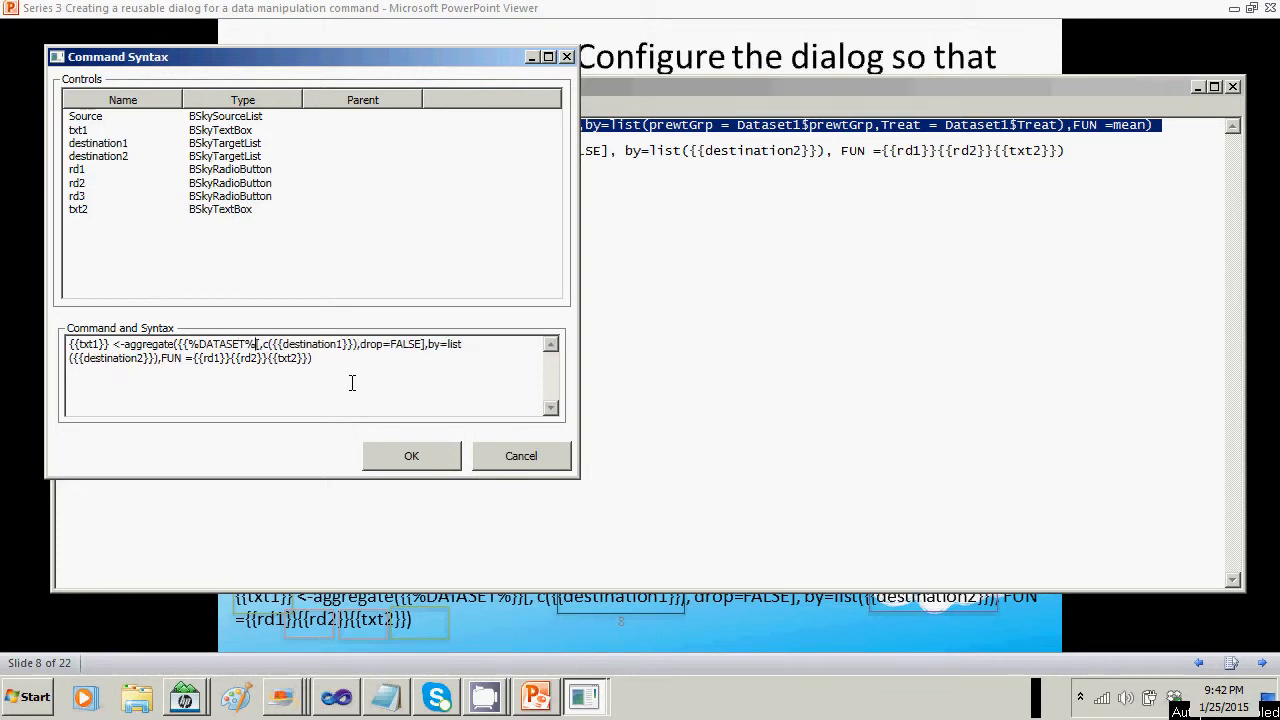
{"action": "type", "text": "}}"}
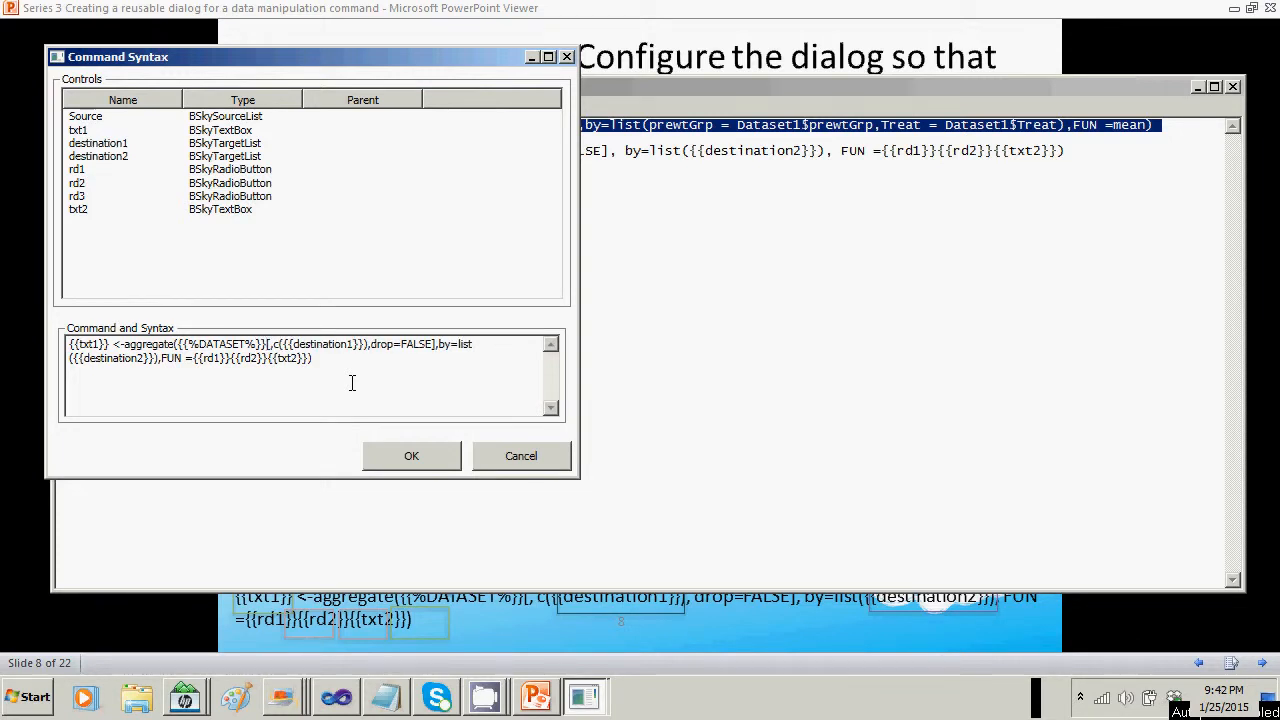
{"action": "left_click", "coordinate": [428, 458]}
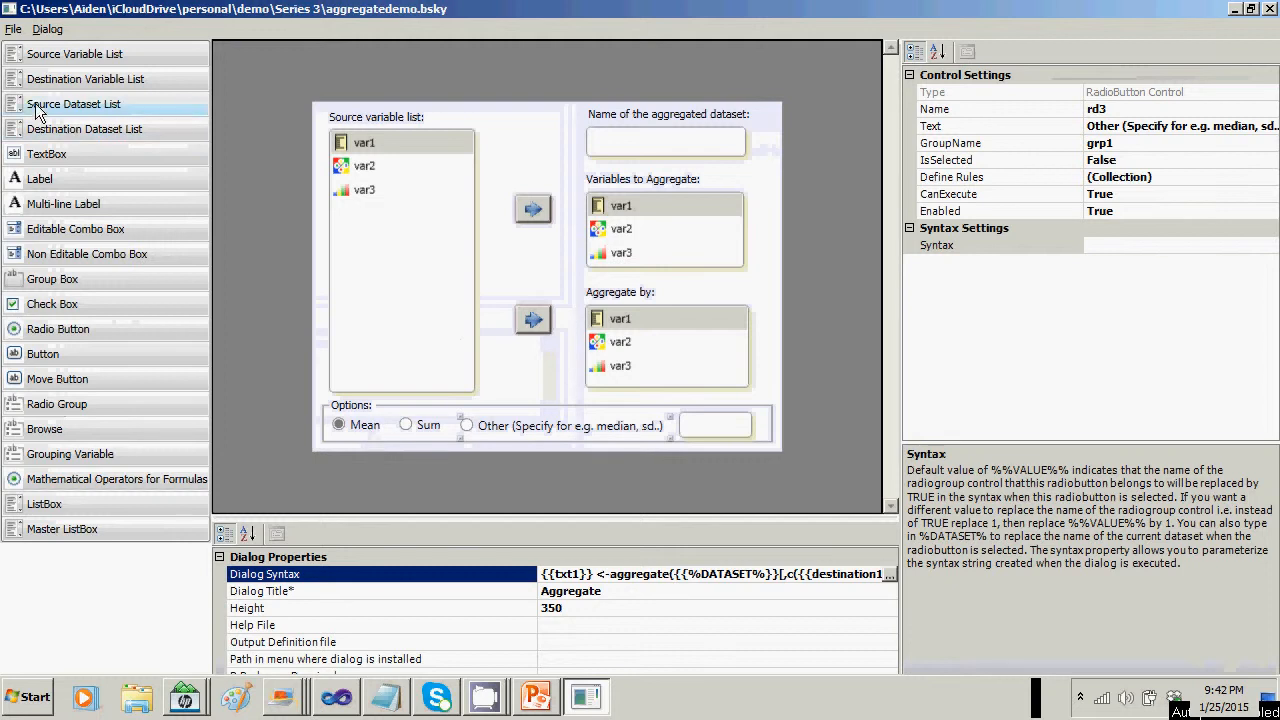
{"action": "left_click", "coordinate": [14, 29]}
{"action": "left_click", "coordinate": [30, 87]}
Switch to the PowerPoint presentation and advance to the Step4 slide, showing the rule for the aggregated dataset name box.
{"action": "key", "text": "alt+Tab"}
{"action": "key", "text": "Tab"}
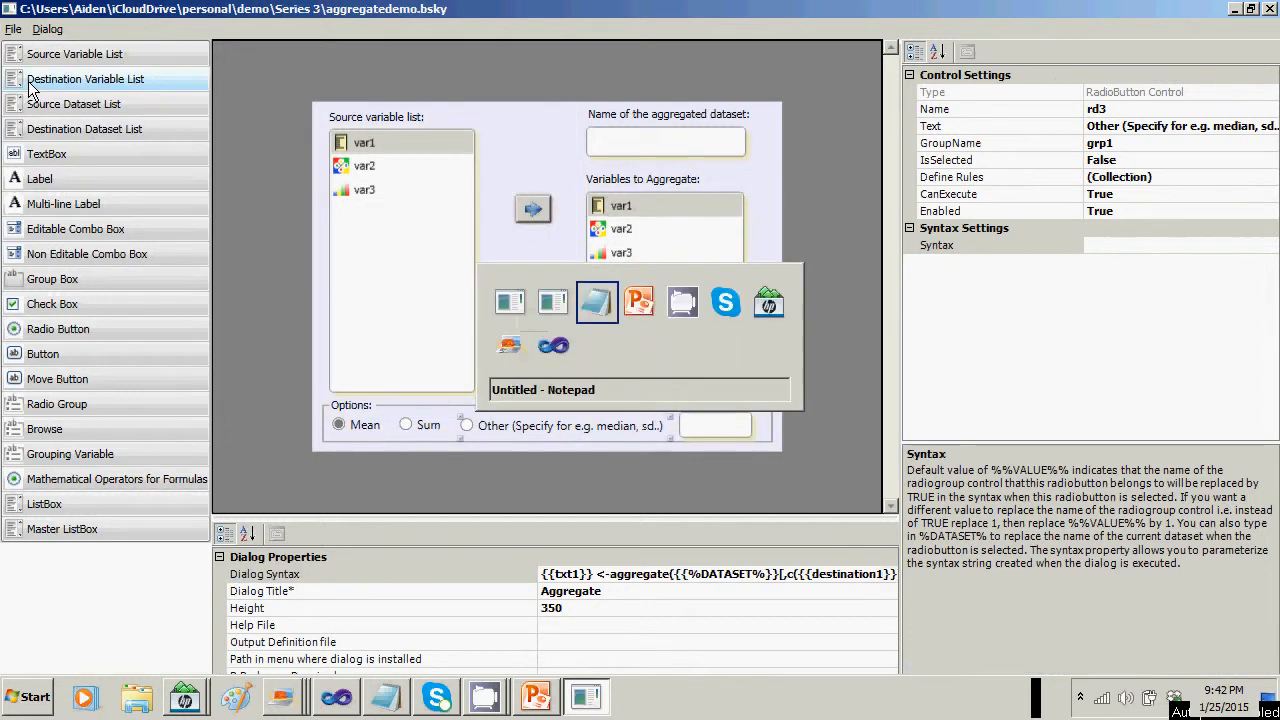
{"action": "key", "text": "Right"}
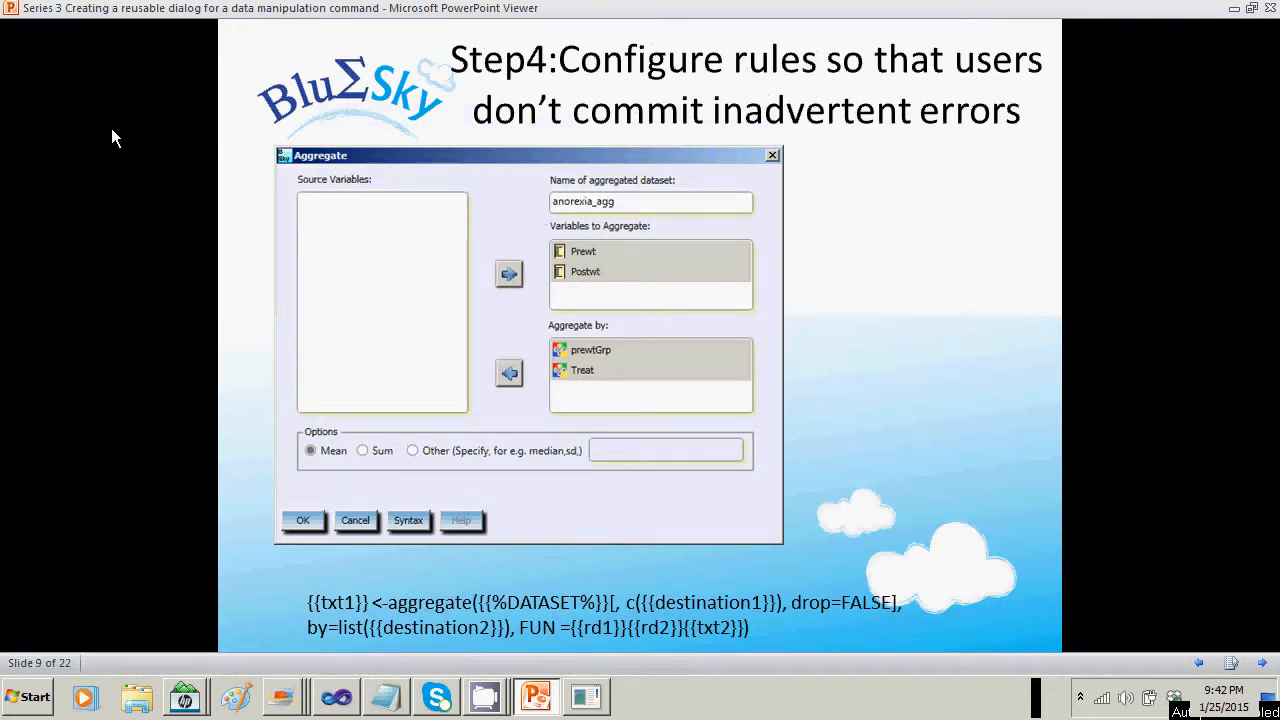
{"action": "key", "text": "Right"}
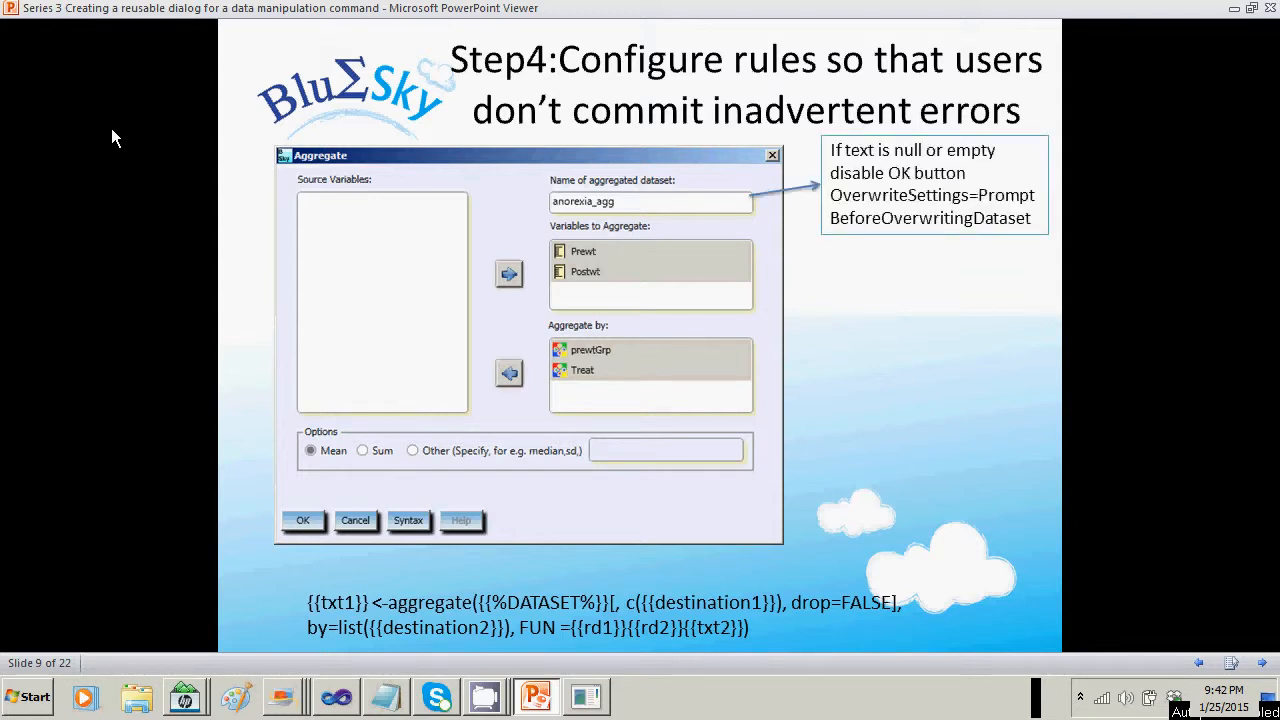
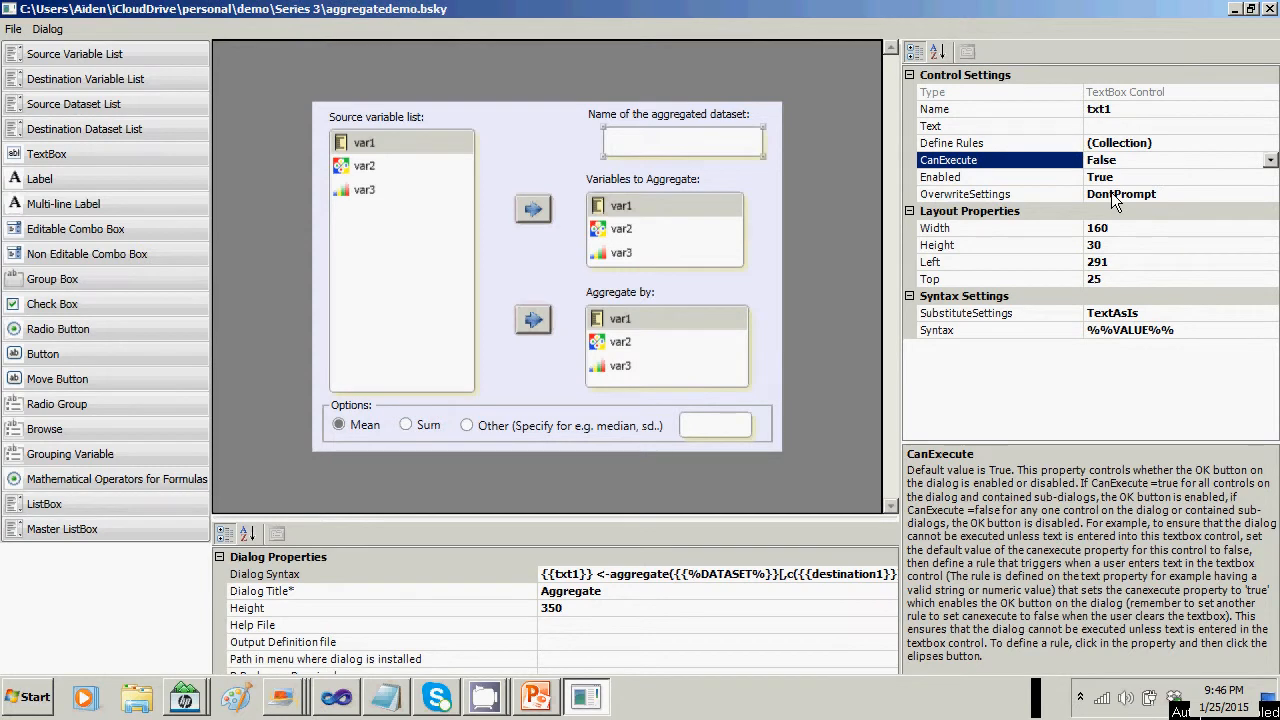
Realign the aggregated dataset name box to Left 274 and add a rule to it with the condition Text ValidString.
{"action": "left_click_drag", "start_coordinate": [631, 138], "coordinate": [616, 139]}
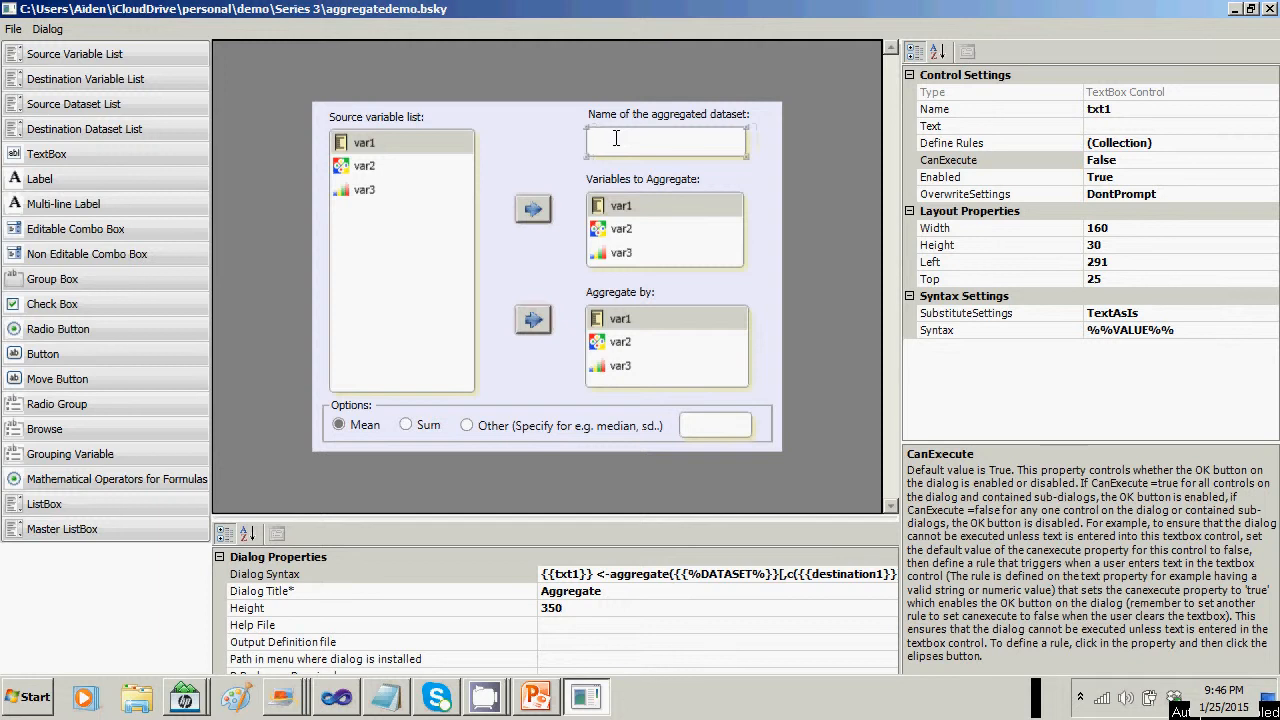
{"action": "left_click", "coordinate": [1180, 142]}
{"action": "left_click", "coordinate": [1270, 143]}
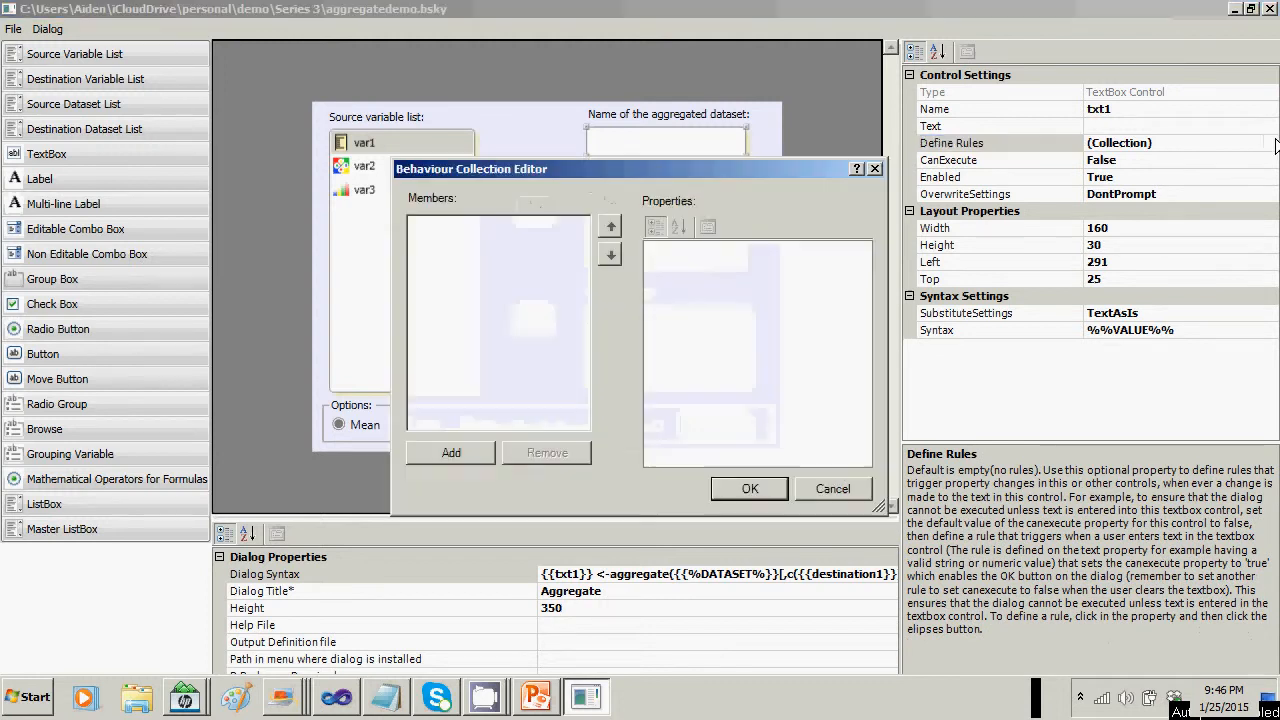
{"action": "left_click", "coordinate": [465, 455]}
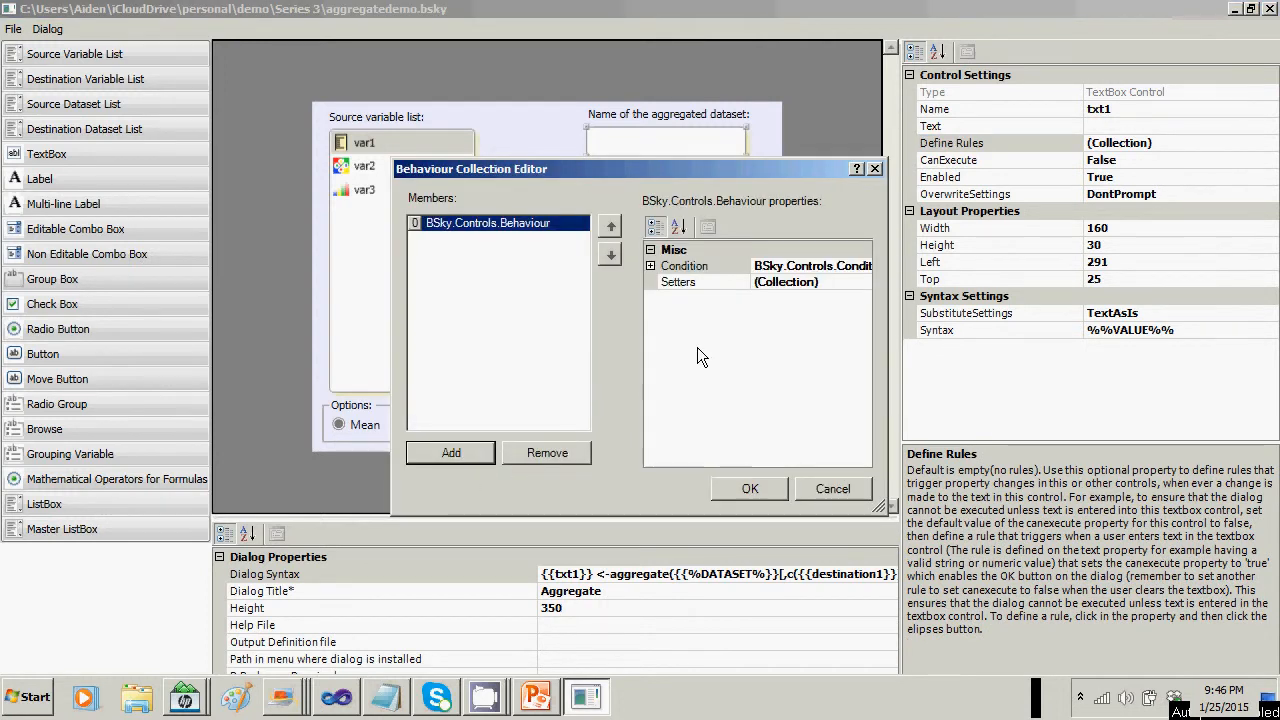
{"action": "left_click", "coordinate": [650, 266]}
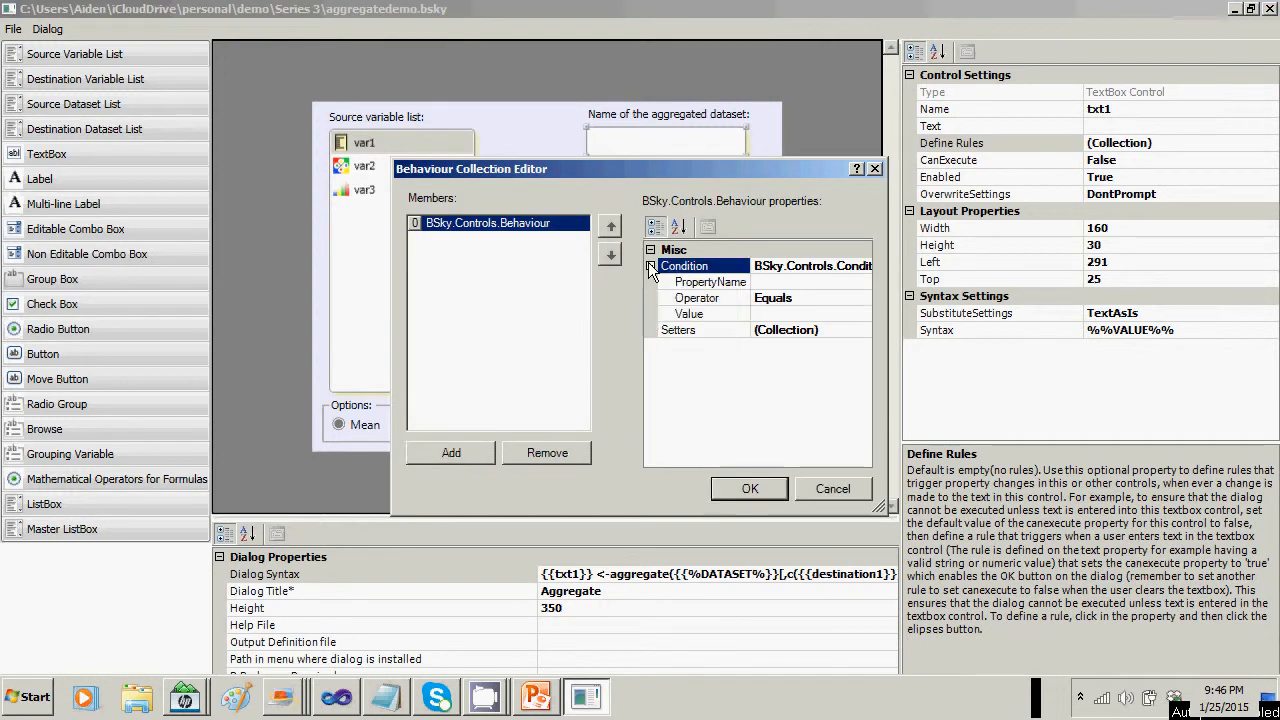
{"action": "left_click", "coordinate": [801, 283]}
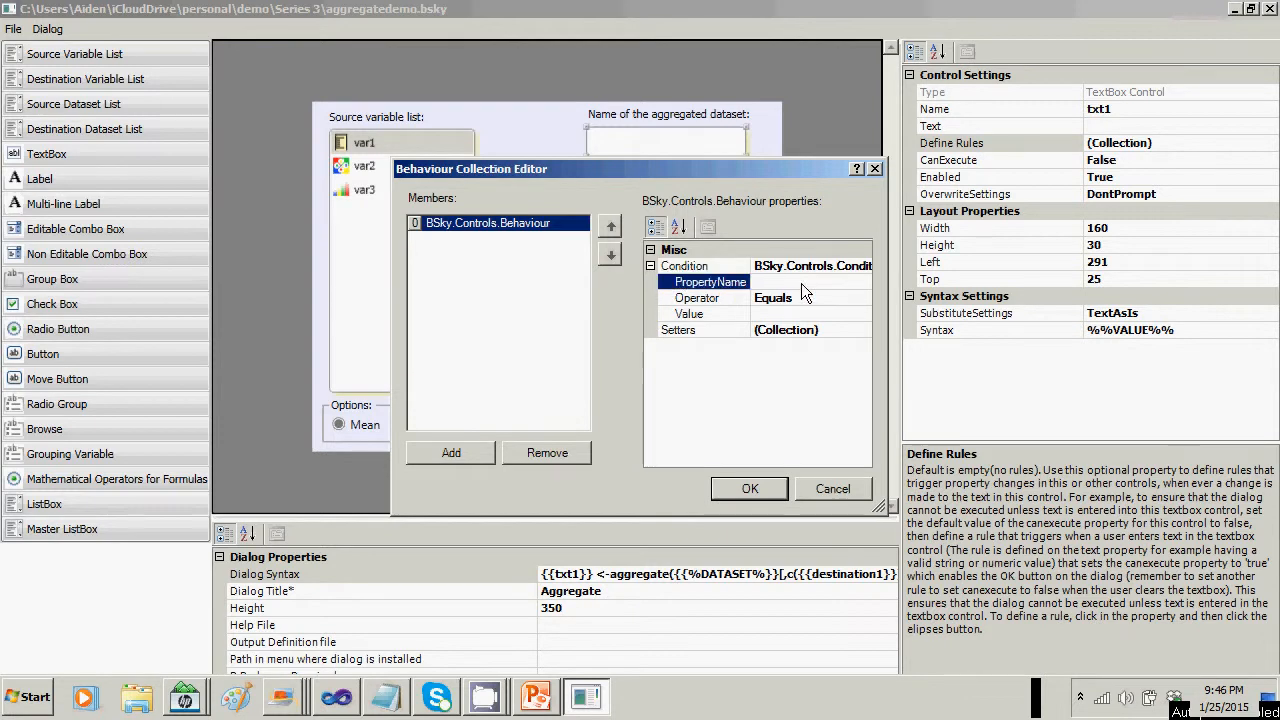
{"action": "type", "text": "Text"}
{"action": "left_click", "coordinate": [807, 300]}
{"action": "left_click", "coordinate": [862, 298]}
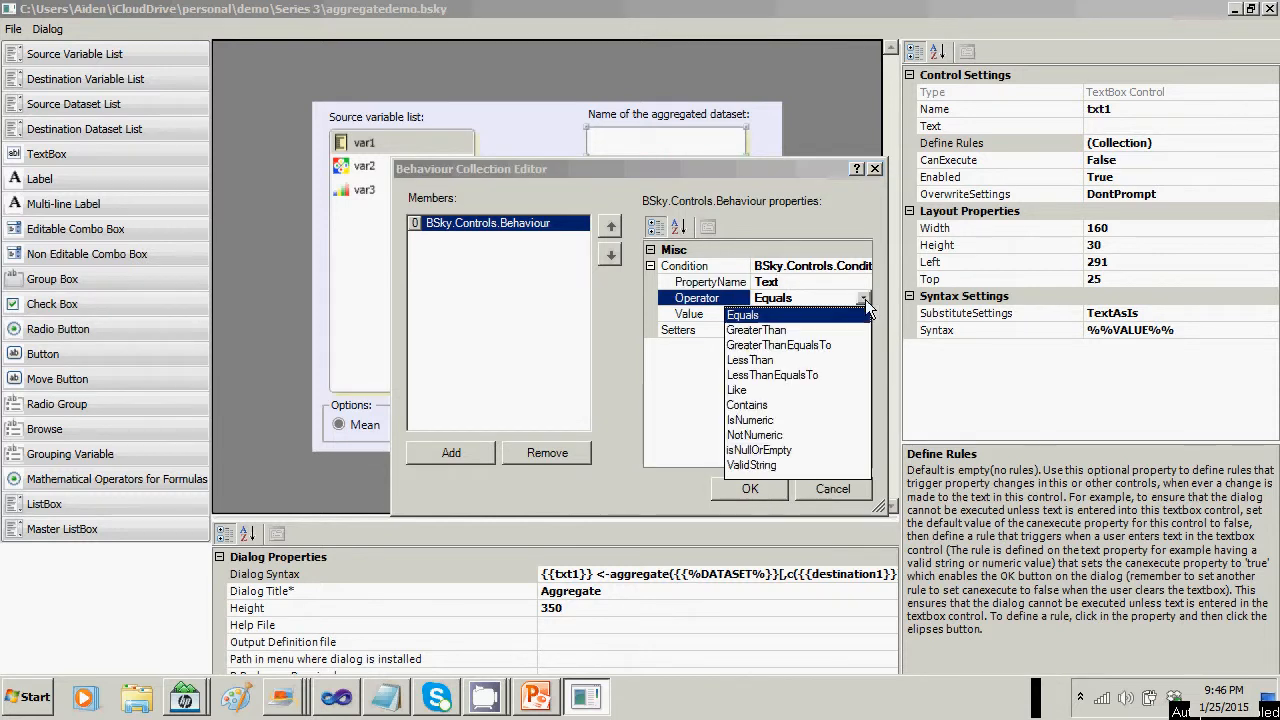
{"action": "left_click", "coordinate": [766, 464]}
Add a setter to the ValidString rule that sets CanExecute of txt1 to True, and accept the rule.
{"action": "left_click", "coordinate": [794, 328]}
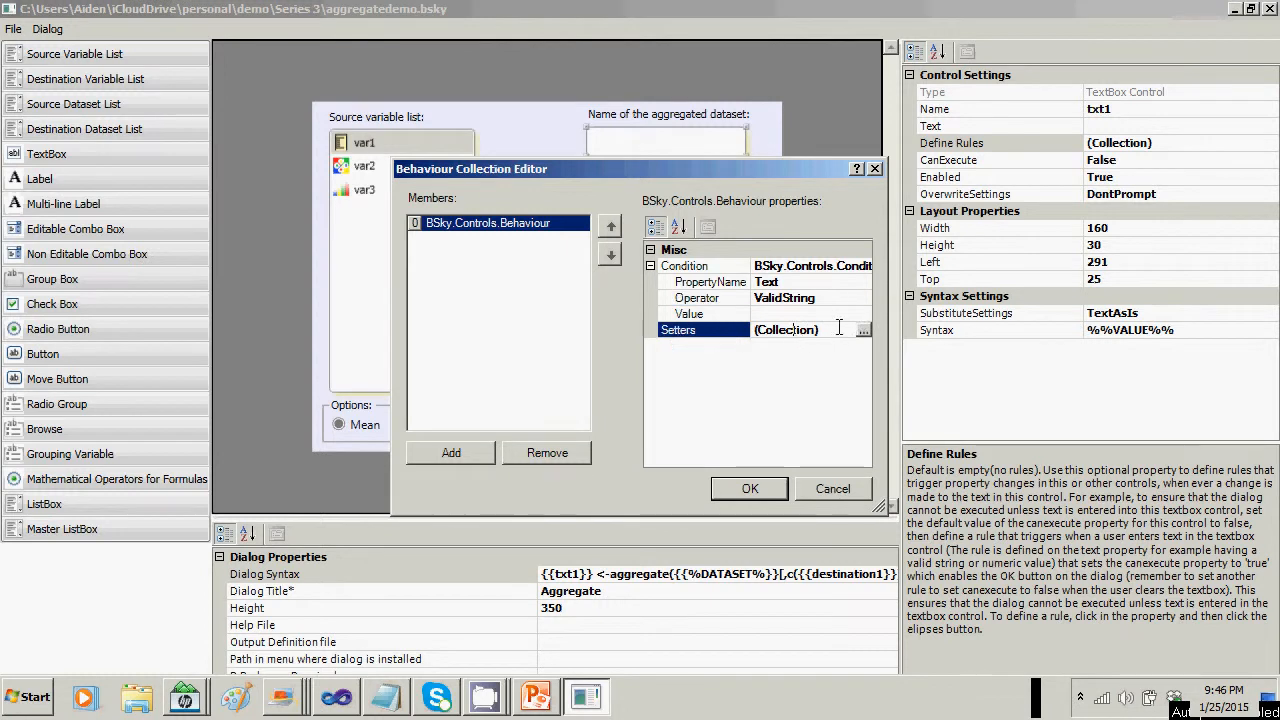
{"action": "left_click", "coordinate": [861, 329]}
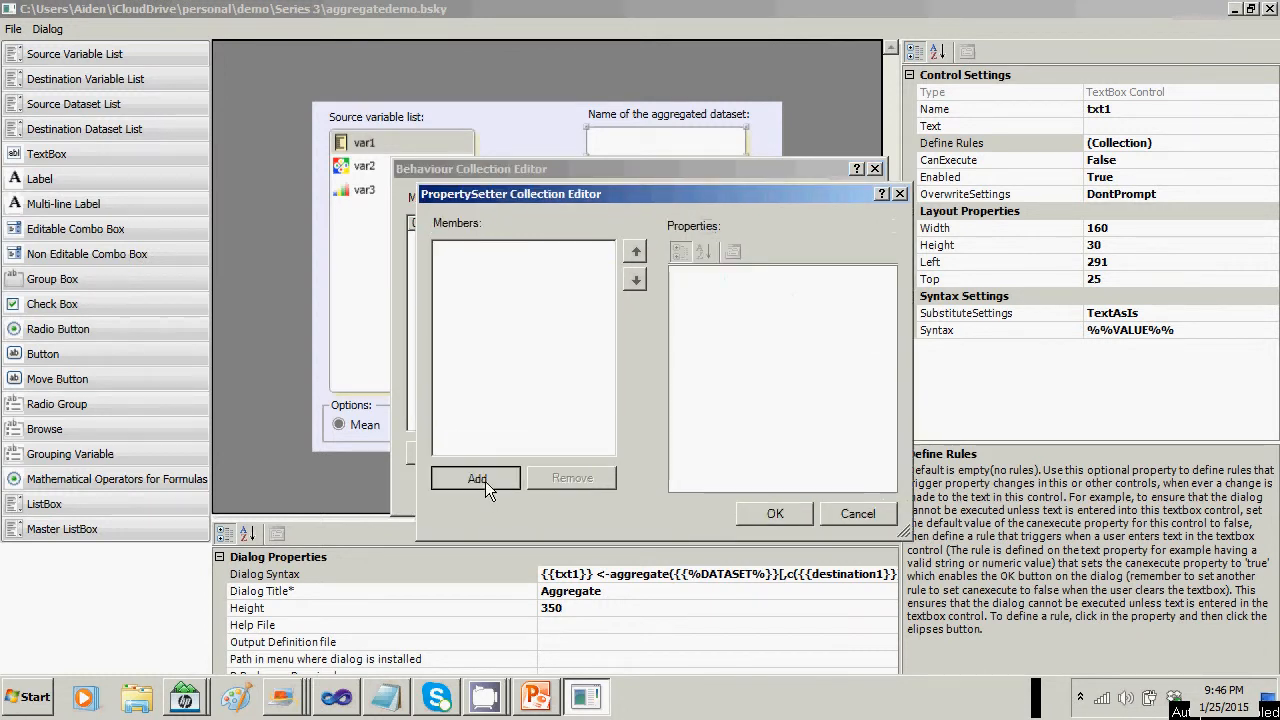
{"action": "left_click", "coordinate": [485, 479]}
{"action": "left_click", "coordinate": [795, 295]}
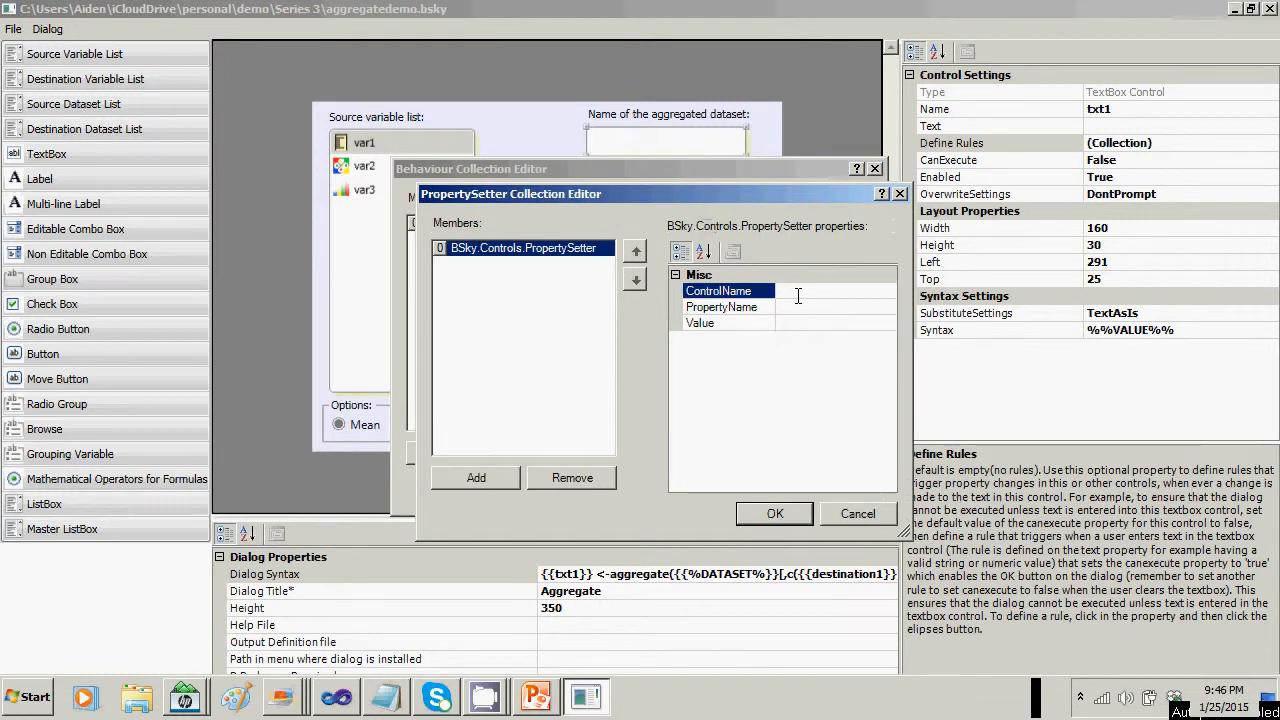
{"action": "type", "text": "txt1"}
{"action": "key", "text": "BackSpace"}
{"action": "key", "text": "BackSpace"}
{"action": "type", "text": "t1"}
{"action": "left_click", "coordinate": [810, 307]}
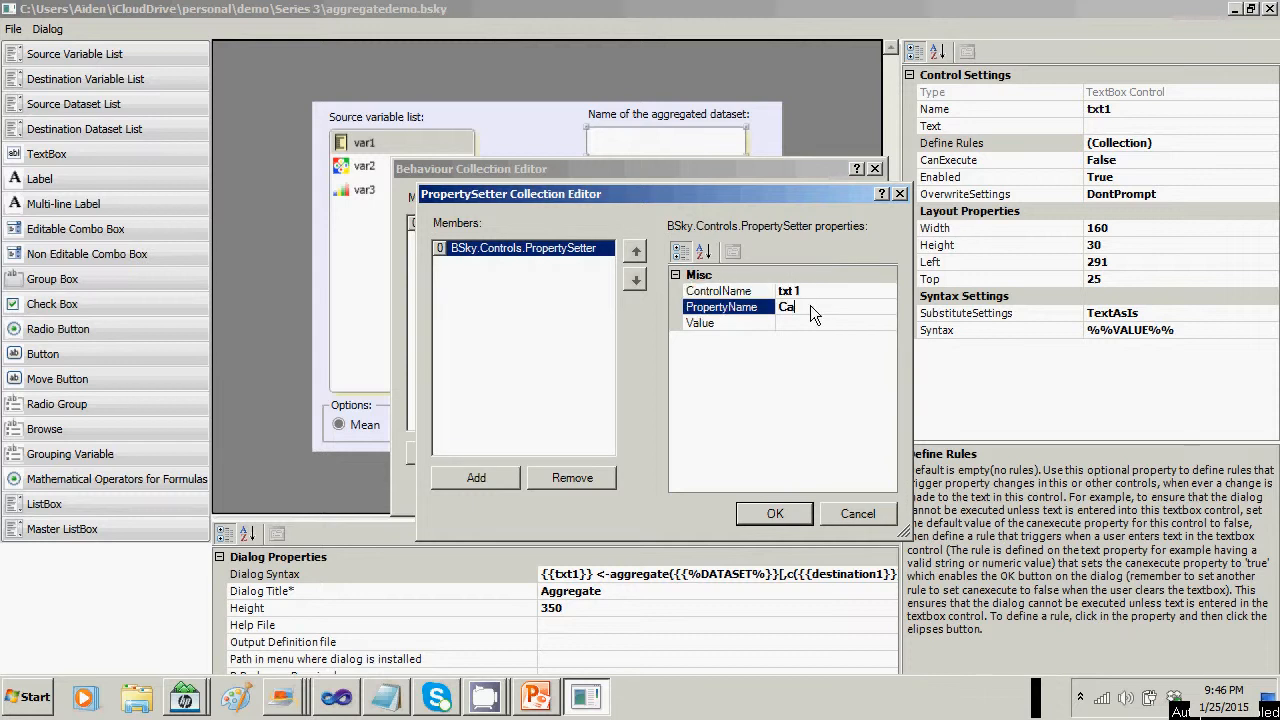
{"action": "type", "text": "CanExecute"}
{"action": "left_click", "coordinate": [810, 323]}
{"action": "type", "text": "True"}
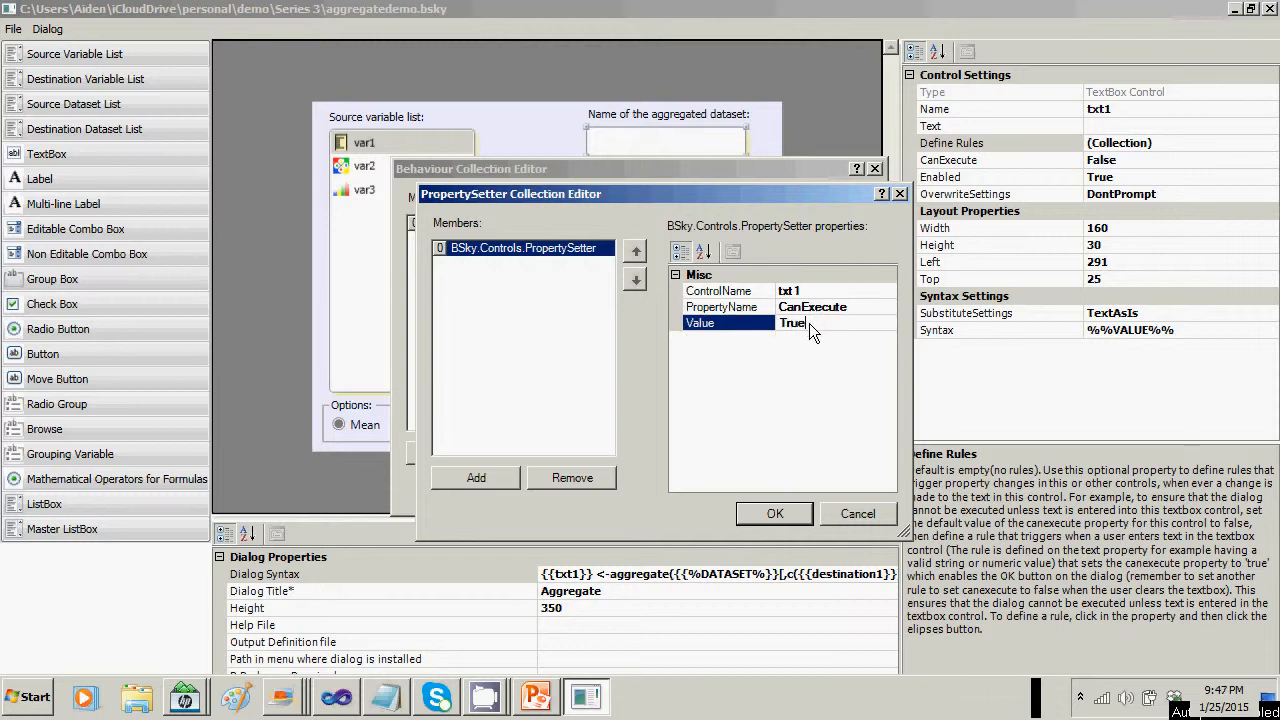
{"action": "left_click", "coordinate": [775, 513]}
{"action": "left_click", "coordinate": [769, 493]}
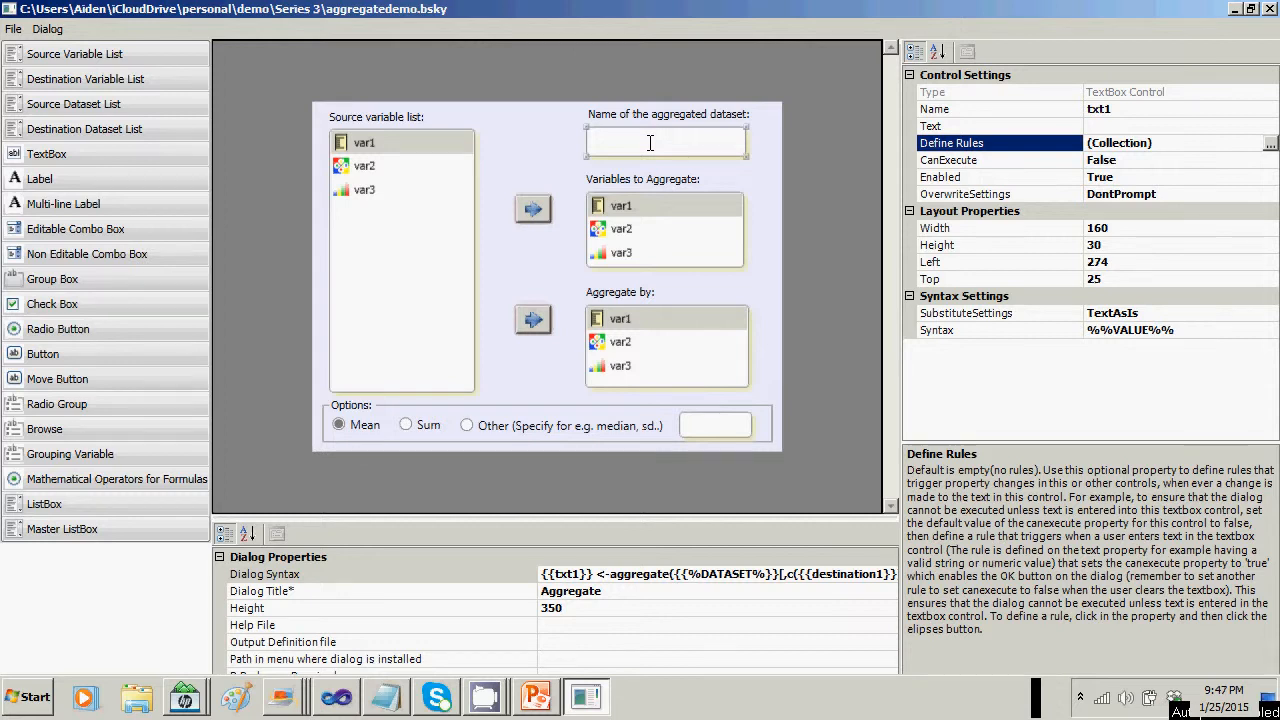
Set CanExecute of the "Variables to Aggregate" list to False.
{"action": "left_click", "coordinate": [655, 205]}
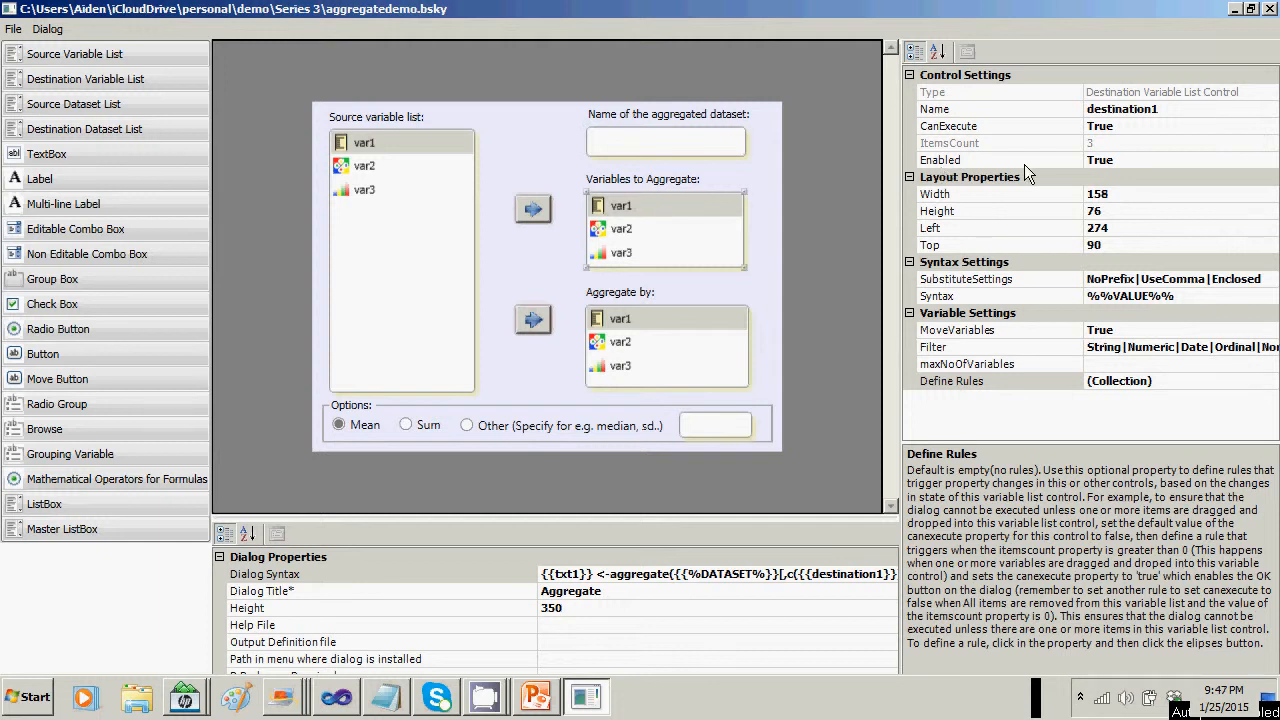
{"action": "left_click", "coordinate": [1190, 126]}
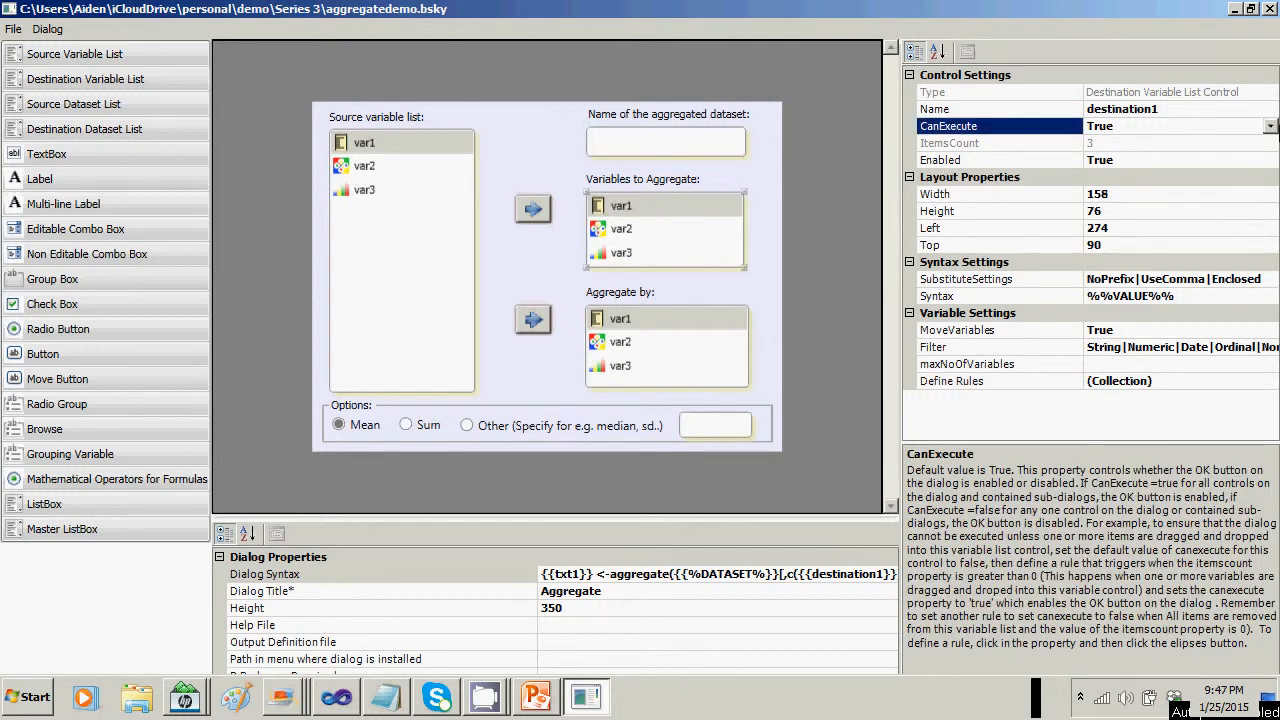
{"action": "left_click", "coordinate": [1270, 126]}
{"action": "left_click", "coordinate": [1129, 159]}
Add a rule to the "Variables to Aggregate" list with the condition ItemsCount GreaterThan 0.
{"action": "left_click", "coordinate": [1154, 382]}
{"action": "left_click", "coordinate": [1270, 382]}
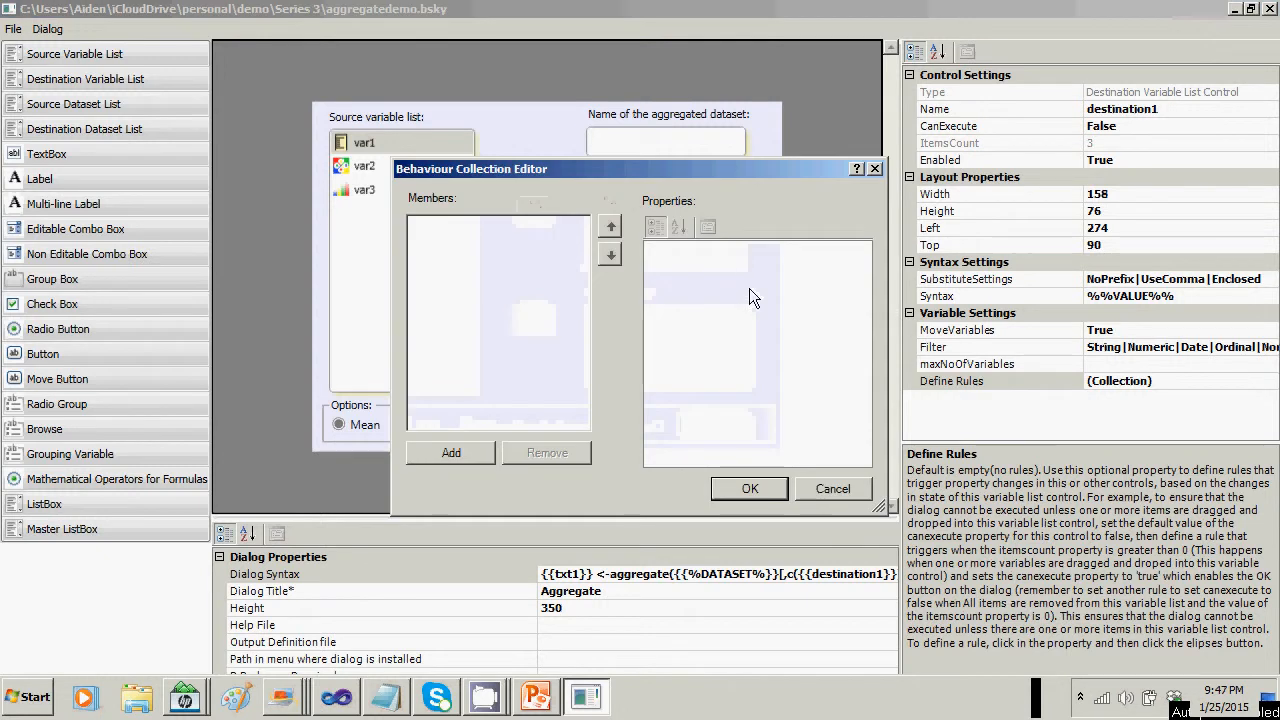
{"action": "left_click", "coordinate": [437, 452]}
{"action": "left_click", "coordinate": [646, 268]}
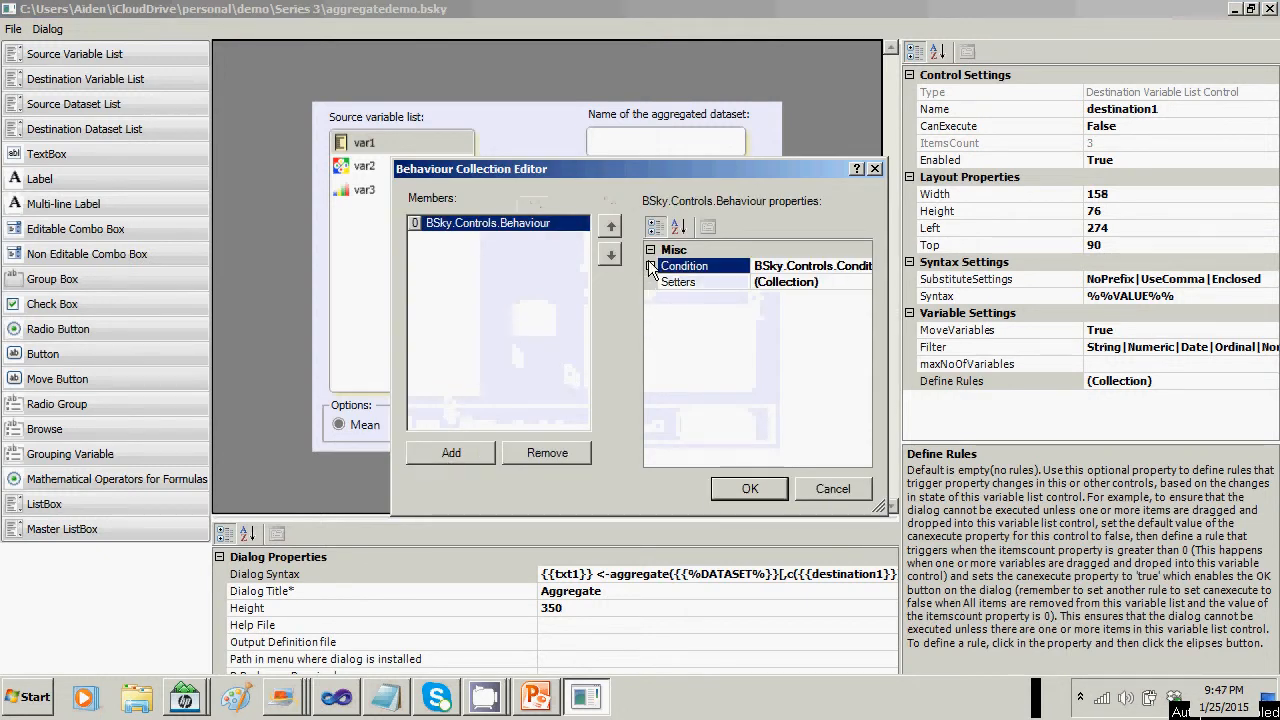
{"action": "left_click", "coordinate": [650, 266]}
{"action": "left_click", "coordinate": [787, 282]}
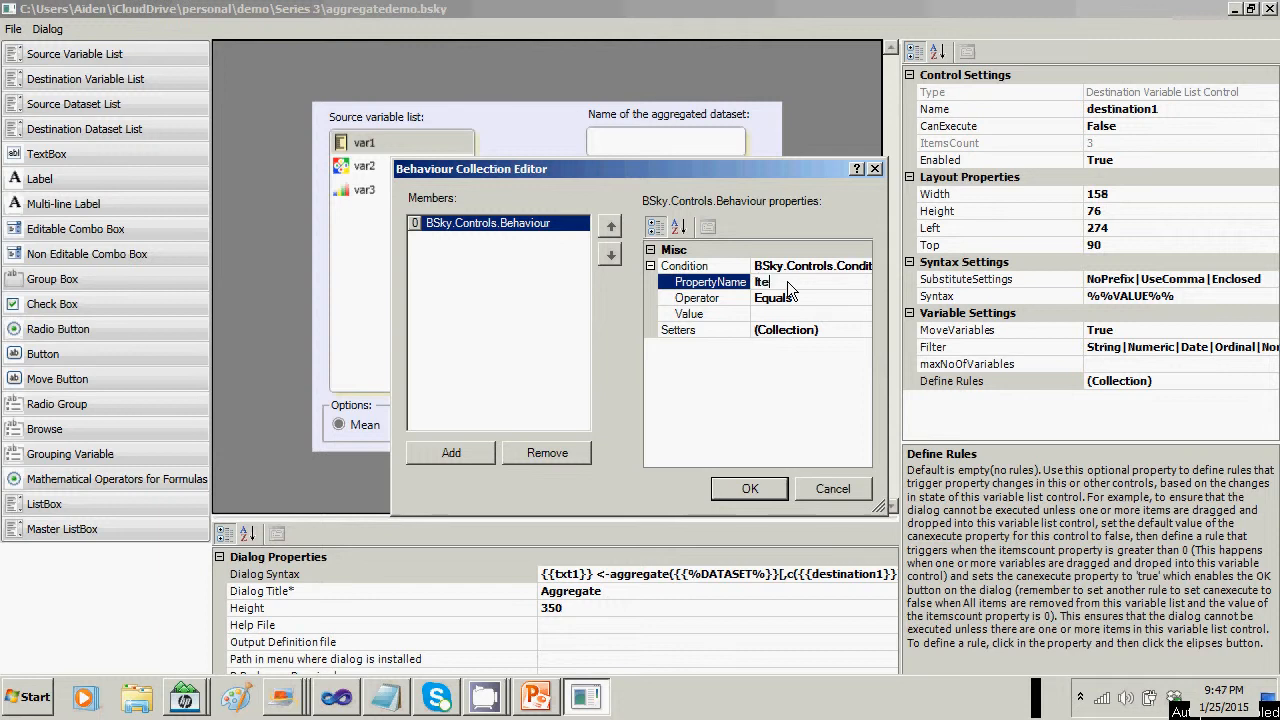
{"action": "type", "text": "ItemsCount"}
{"action": "left_click", "coordinate": [830, 297]}
{"action": "left_click", "coordinate": [863, 298]}
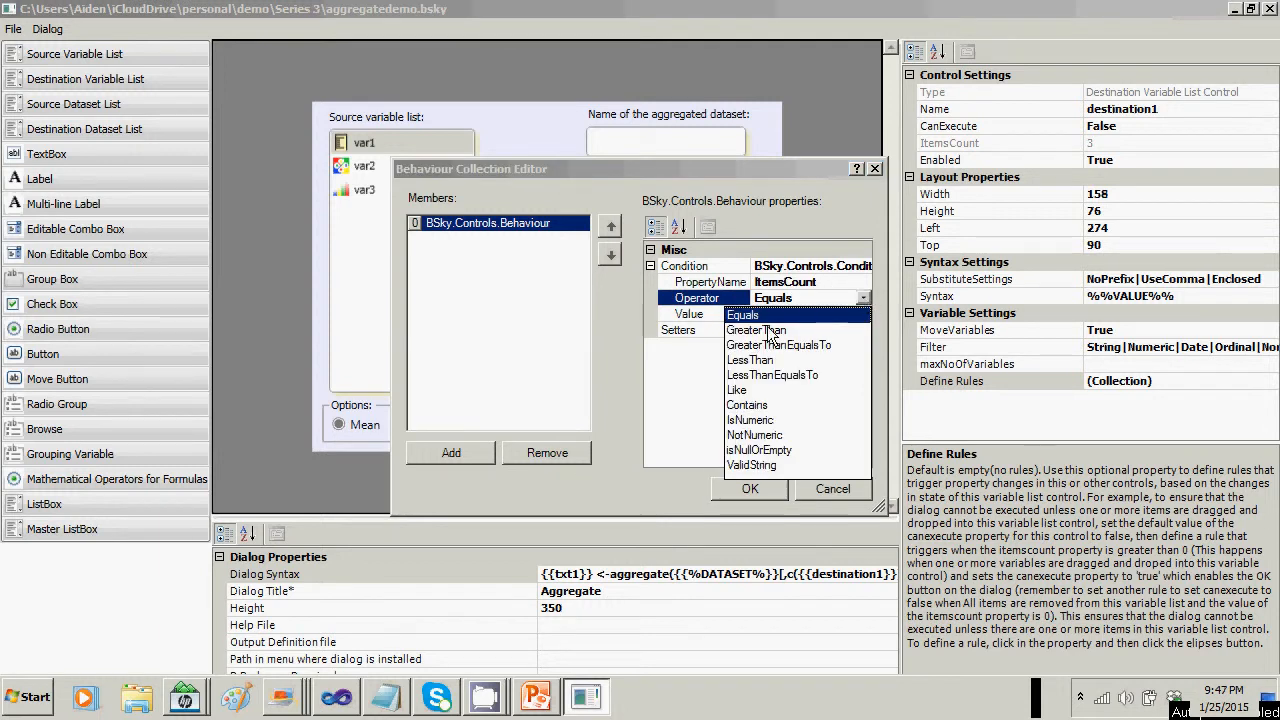
{"action": "left_click", "coordinate": [768, 330]}
{"action": "left_click", "coordinate": [796, 314]}
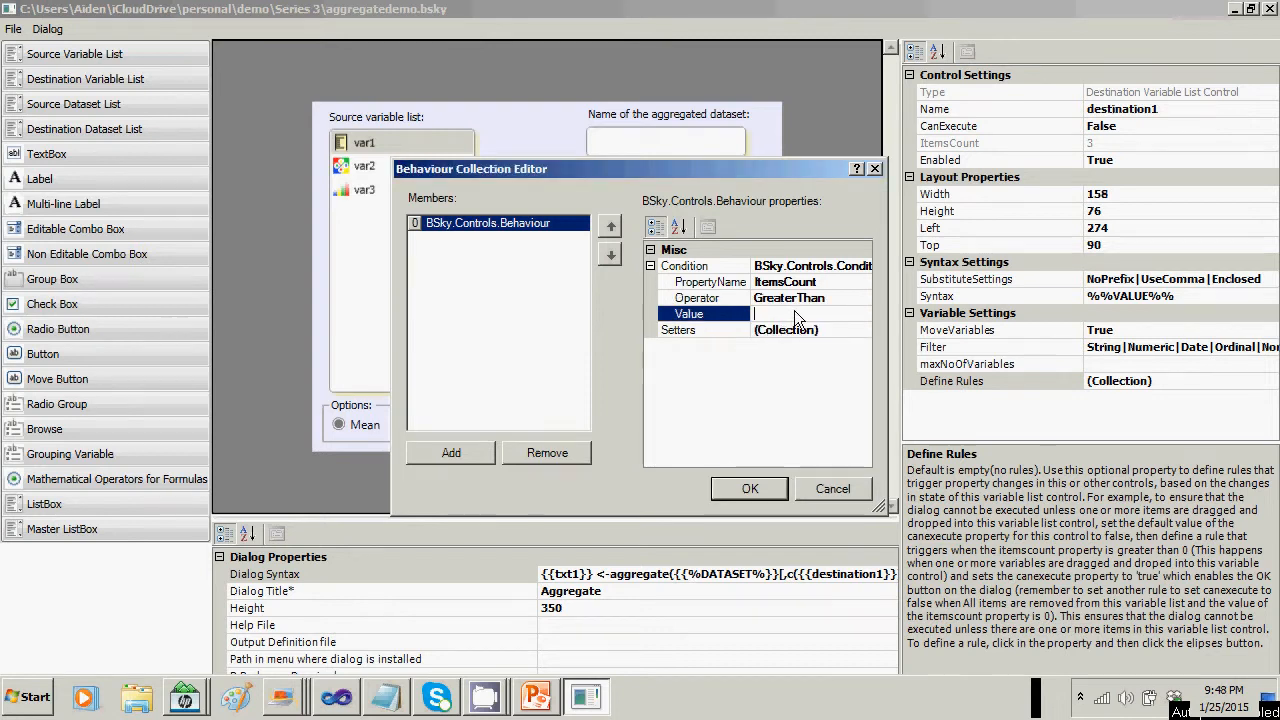
{"action": "type", "text": "0"}
Add a setter to the ItemsCount GreaterThan 0 rule that sets CanExecute of destination1 to True.
{"action": "left_click", "coordinate": [820, 331]}
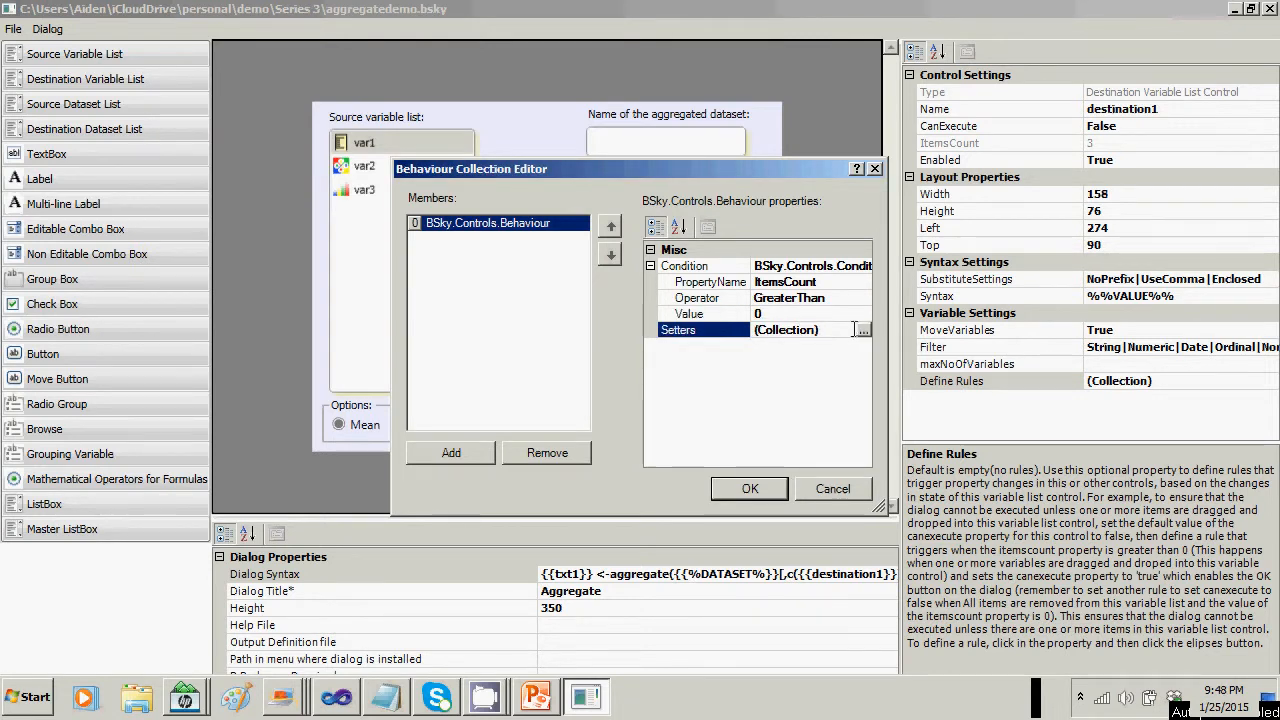
{"action": "left_click", "coordinate": [865, 329]}
{"action": "left_click", "coordinate": [478, 478]}
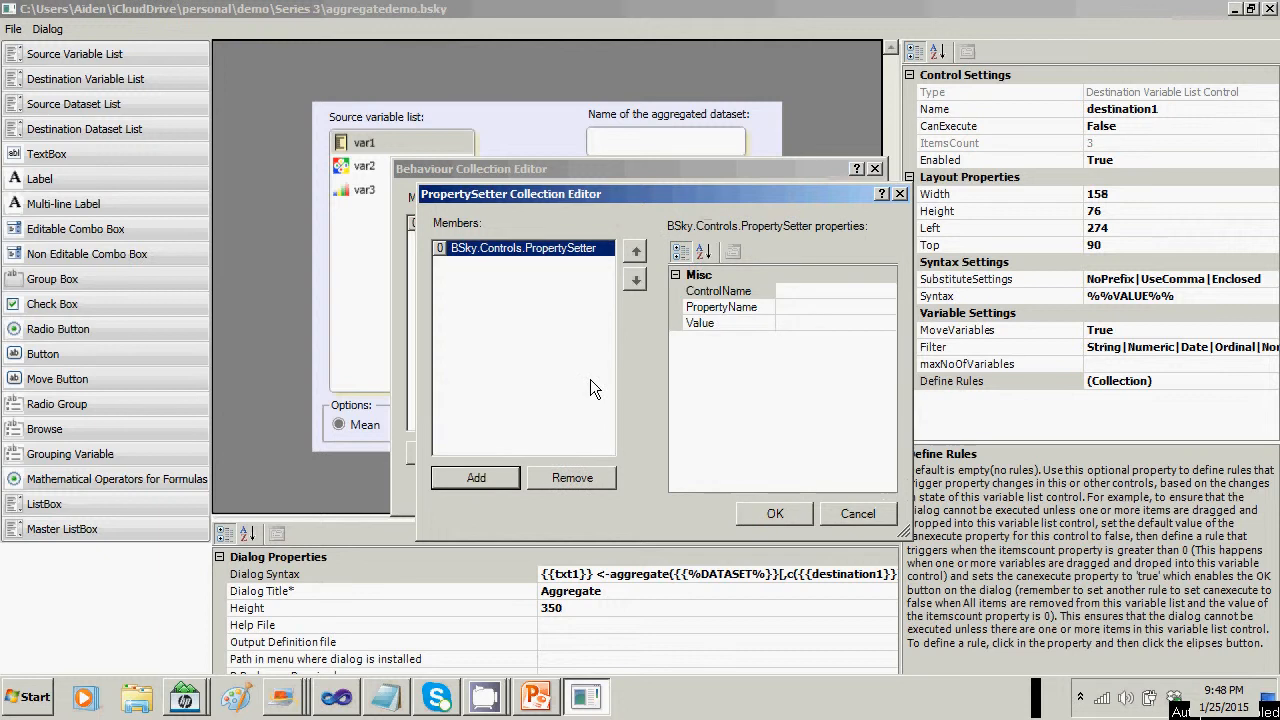
{"action": "left_click", "coordinate": [819, 291]}
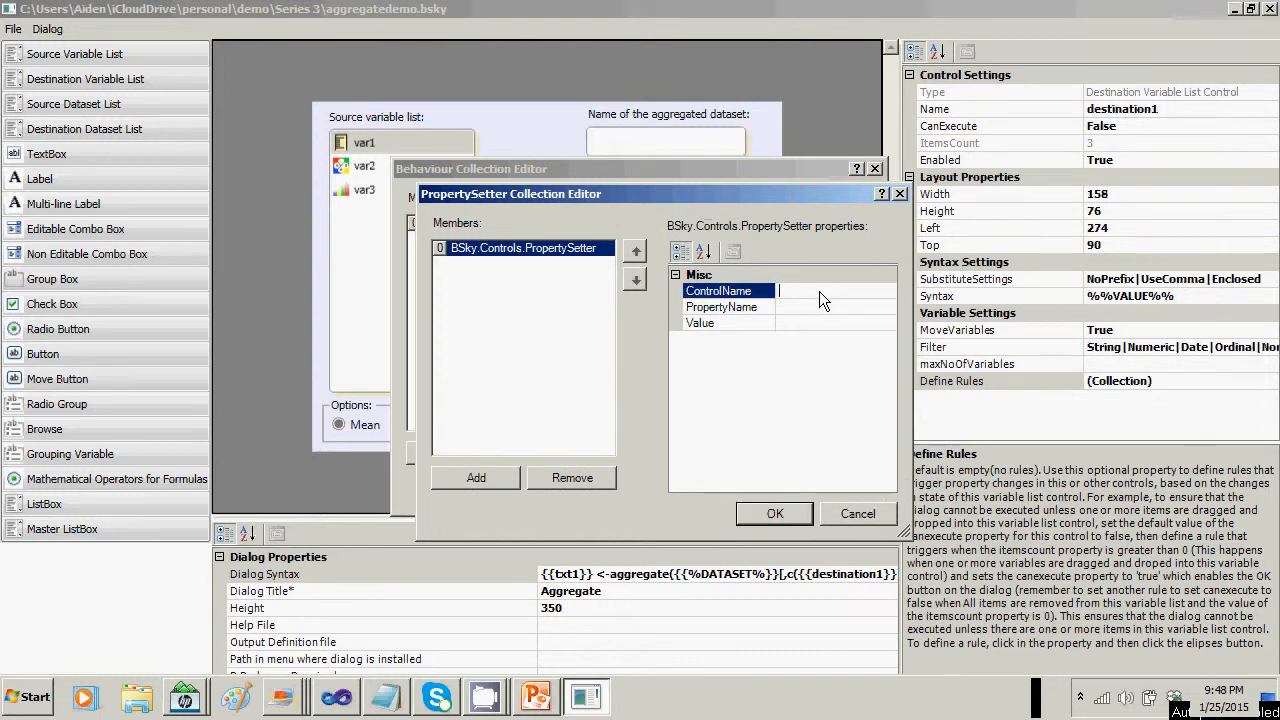
{"action": "type", "text": "destination1"}
{"action": "left_click", "coordinate": [806, 307]}
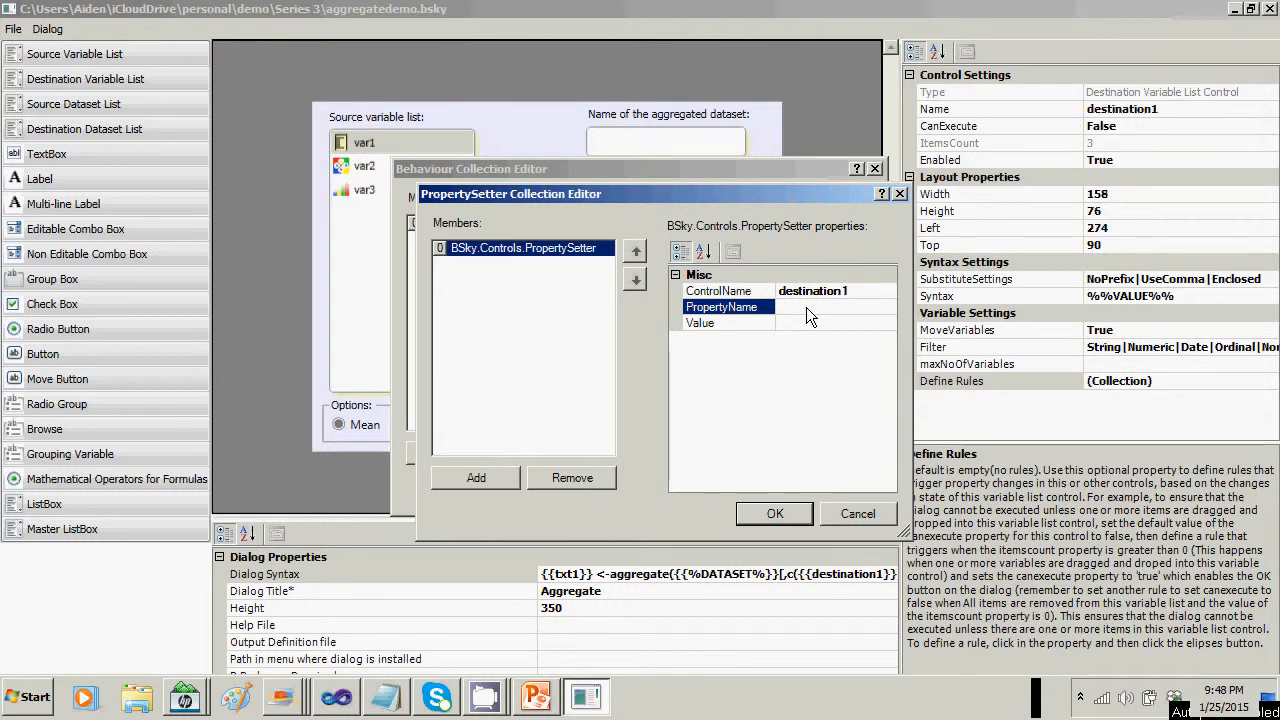
{"action": "type", "text": "CanExecute"}
{"action": "left_click", "coordinate": [809, 325]}
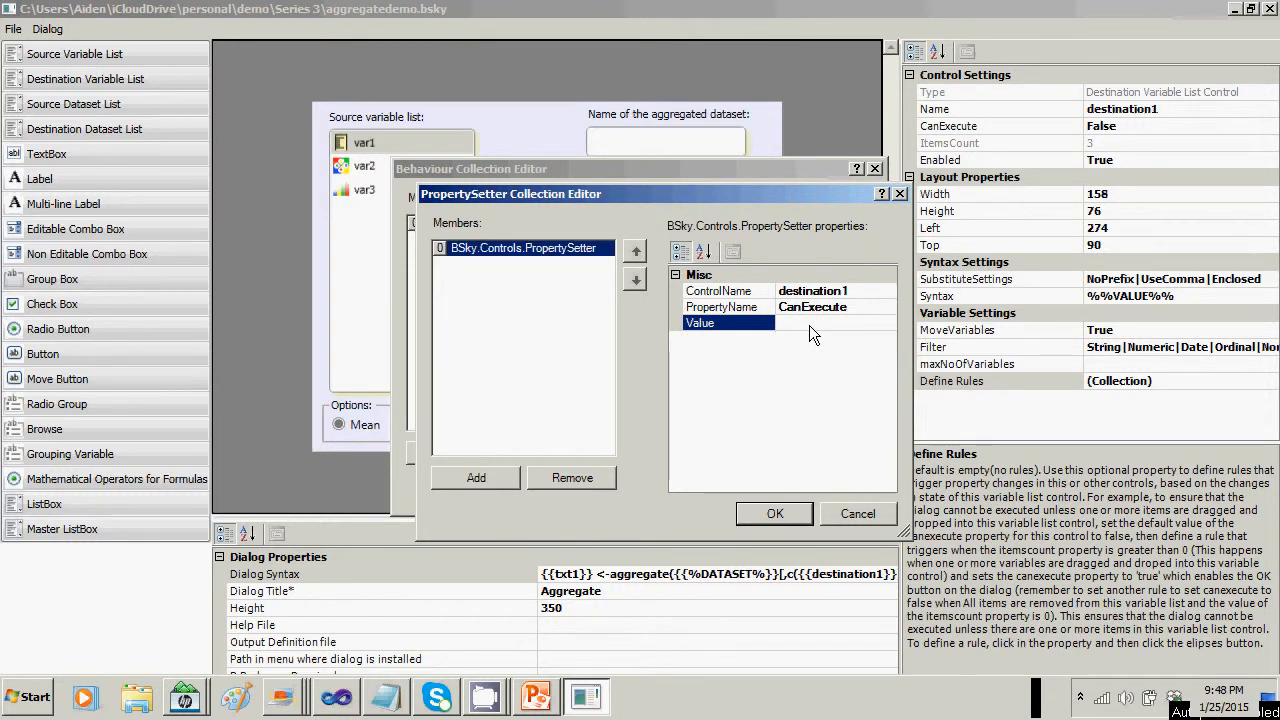
{"action": "type", "text": "True"}
{"action": "left_click", "coordinate": [775, 513]}
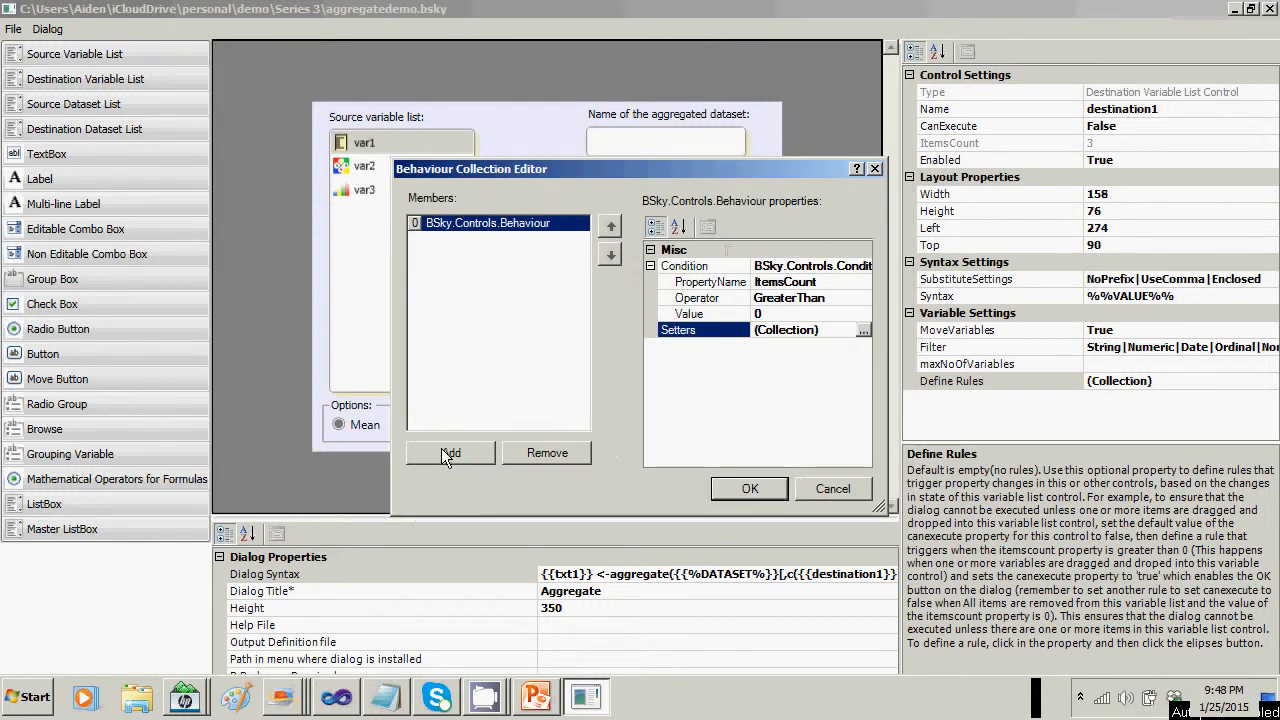
Add a second rule to the "Variables to Aggregate" list with the condition ItemsCount Equals 0.
{"action": "left_click", "coordinate": [449, 453]}
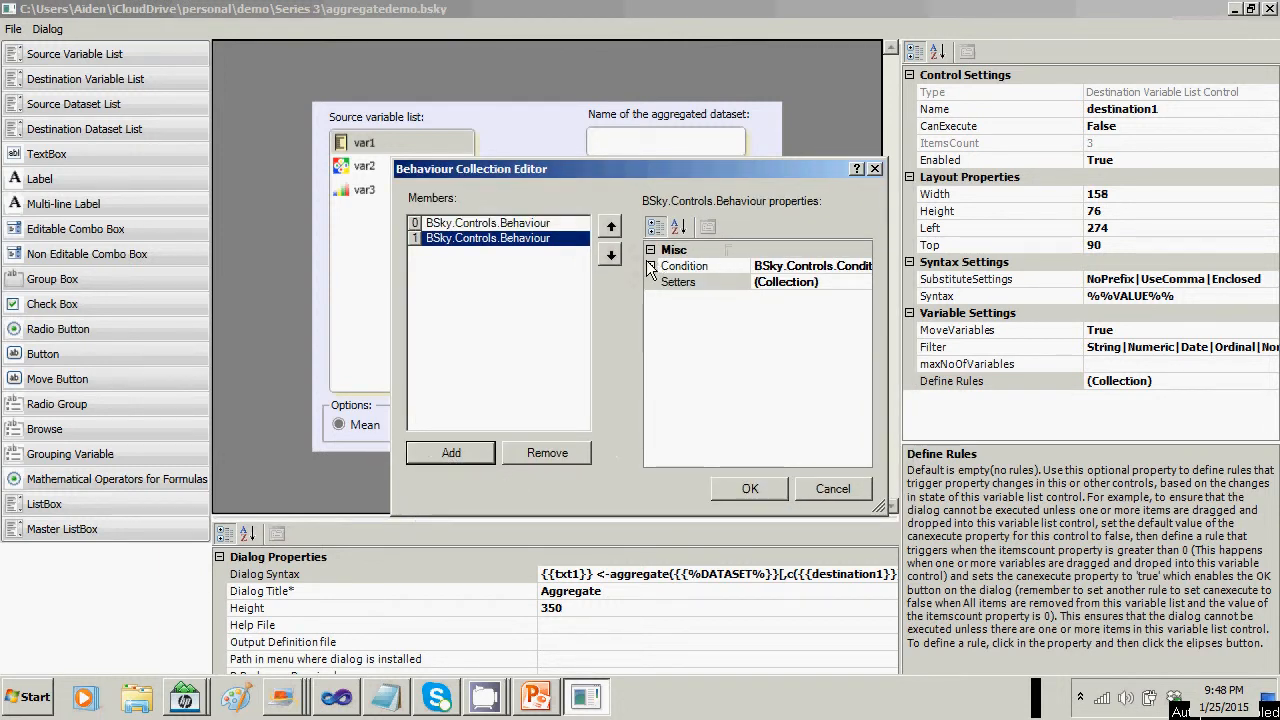
{"action": "double_click", "coordinate": [700, 266]}
{"action": "left_click", "coordinate": [816, 283]}
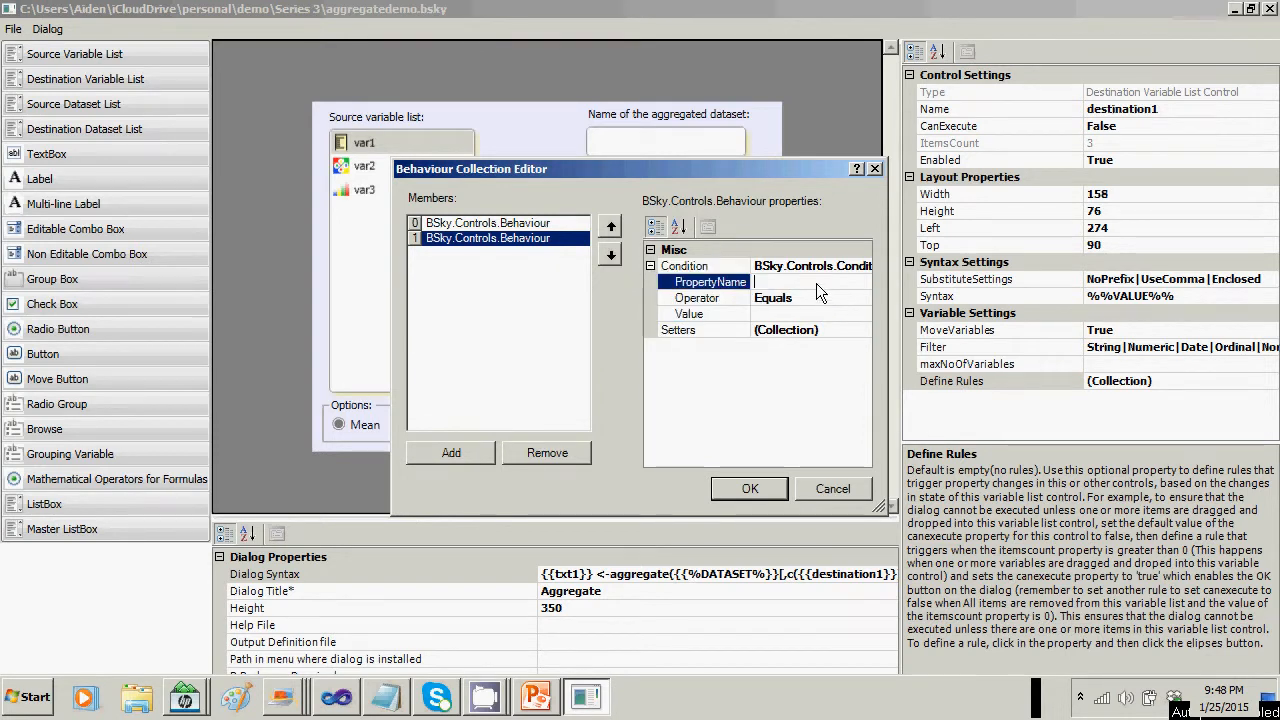
{"action": "type", "text": "ItemsCount"}
{"action": "left_click", "coordinate": [804, 315]}
{"action": "type", "text": "0"}
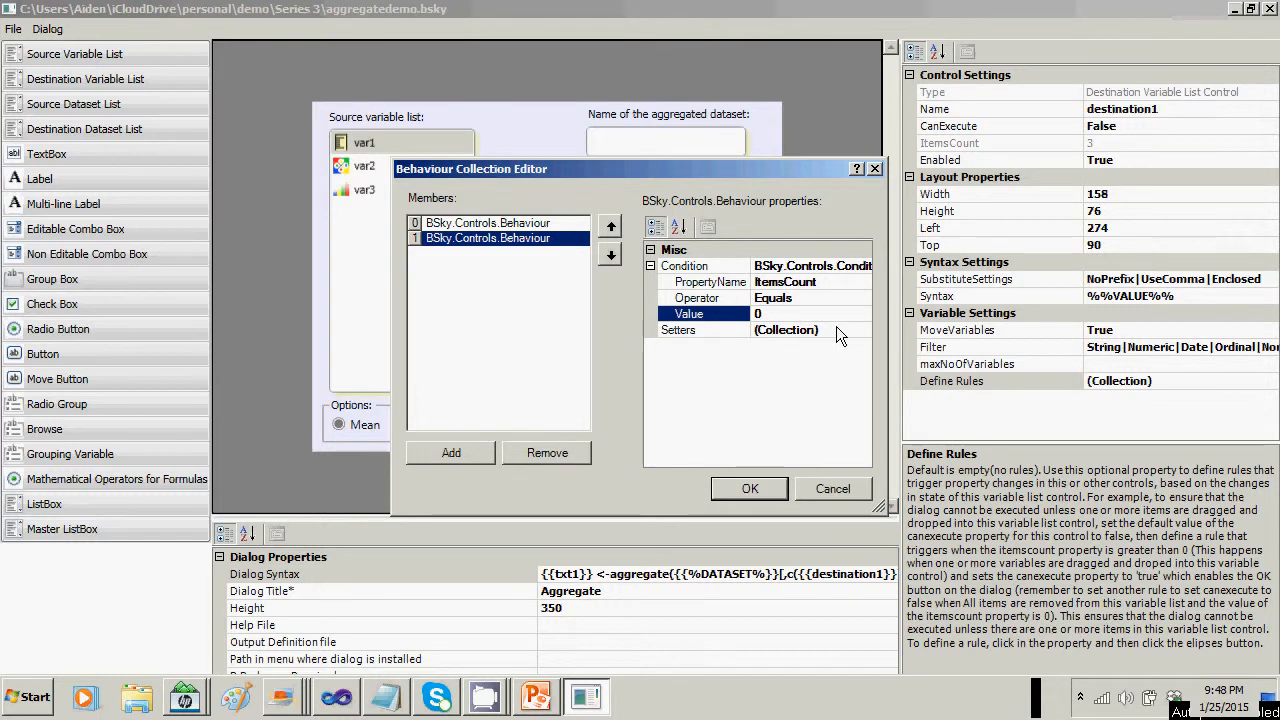
Add a setter to the ItemsCount Equals 0 rule that sets CanExecute of destination1 to false, and accept the list's rules.
{"action": "left_click", "coordinate": [839, 329]}
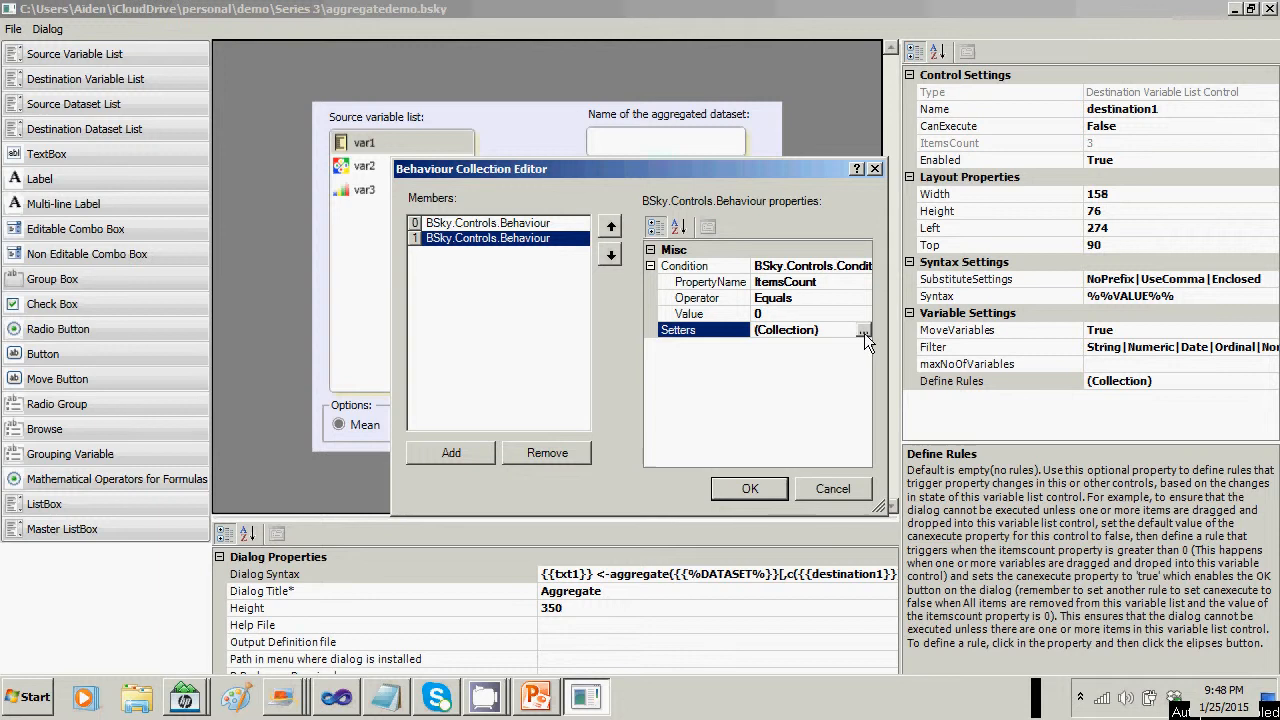
{"action": "left_click", "coordinate": [864, 331]}
{"action": "left_click", "coordinate": [487, 477]}
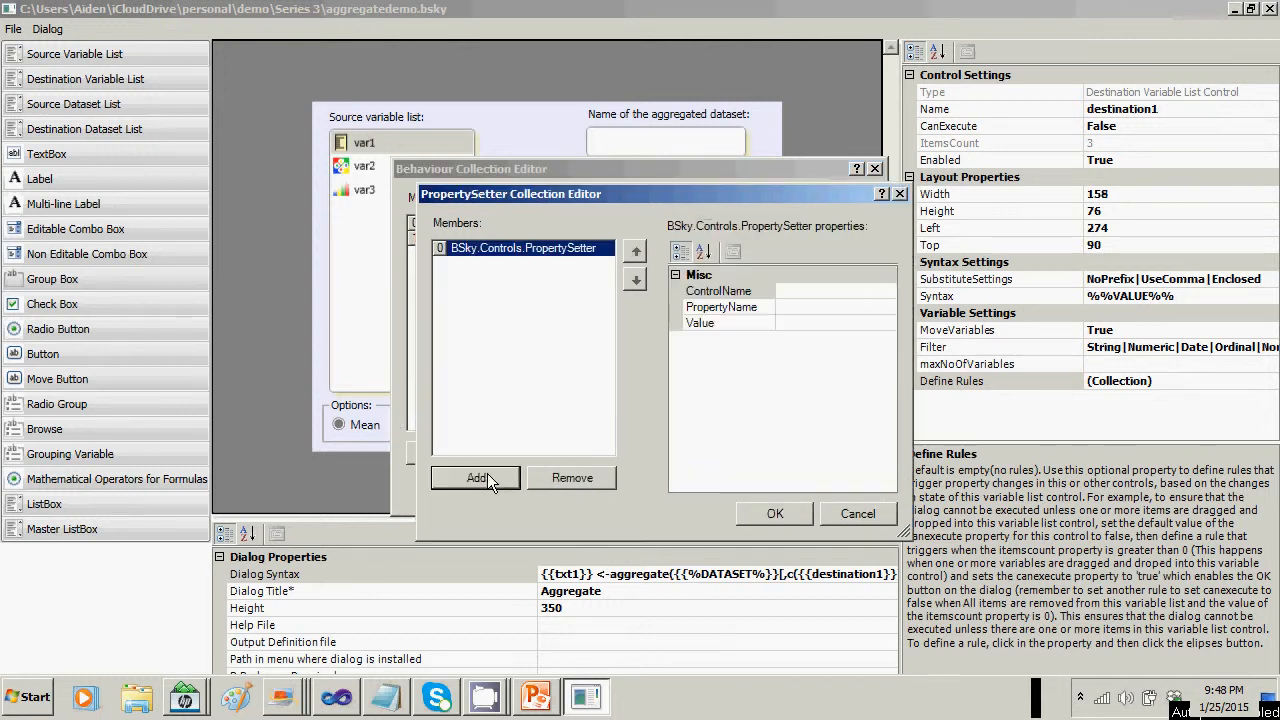
{"action": "left_click", "coordinate": [805, 289]}
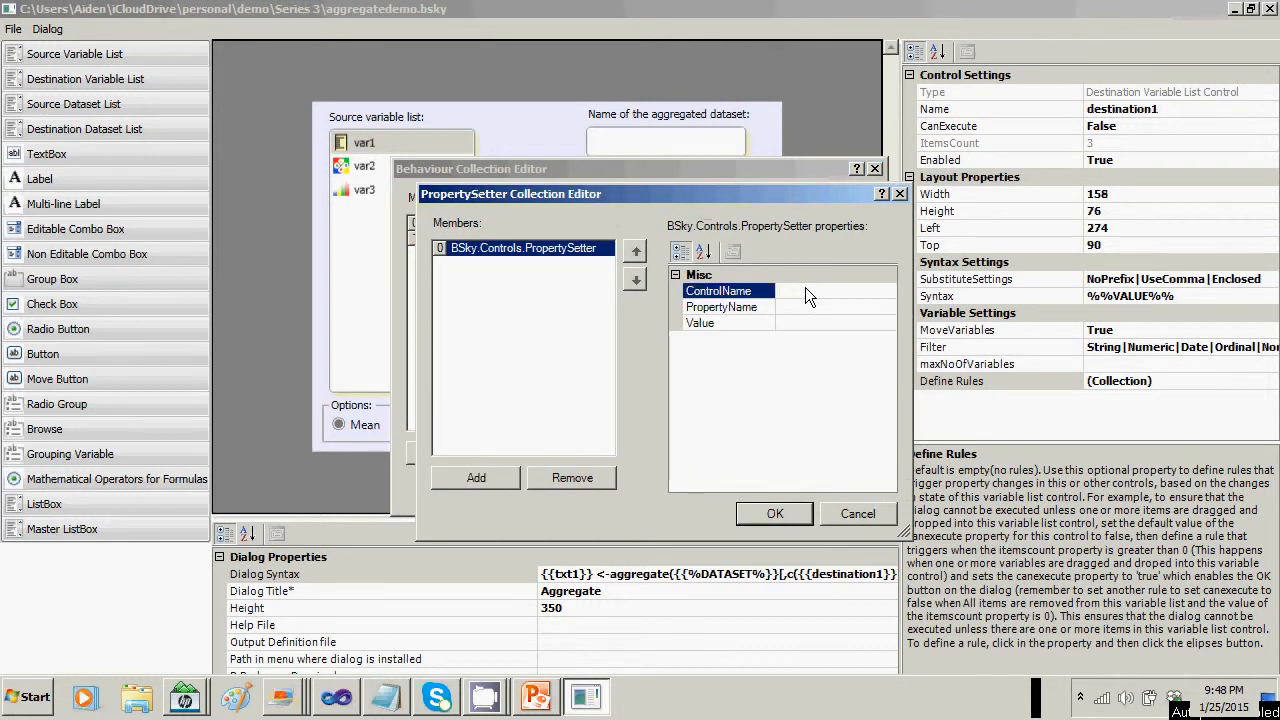
{"action": "type", "text": "destination1"}
{"action": "left_click", "coordinate": [810, 311]}
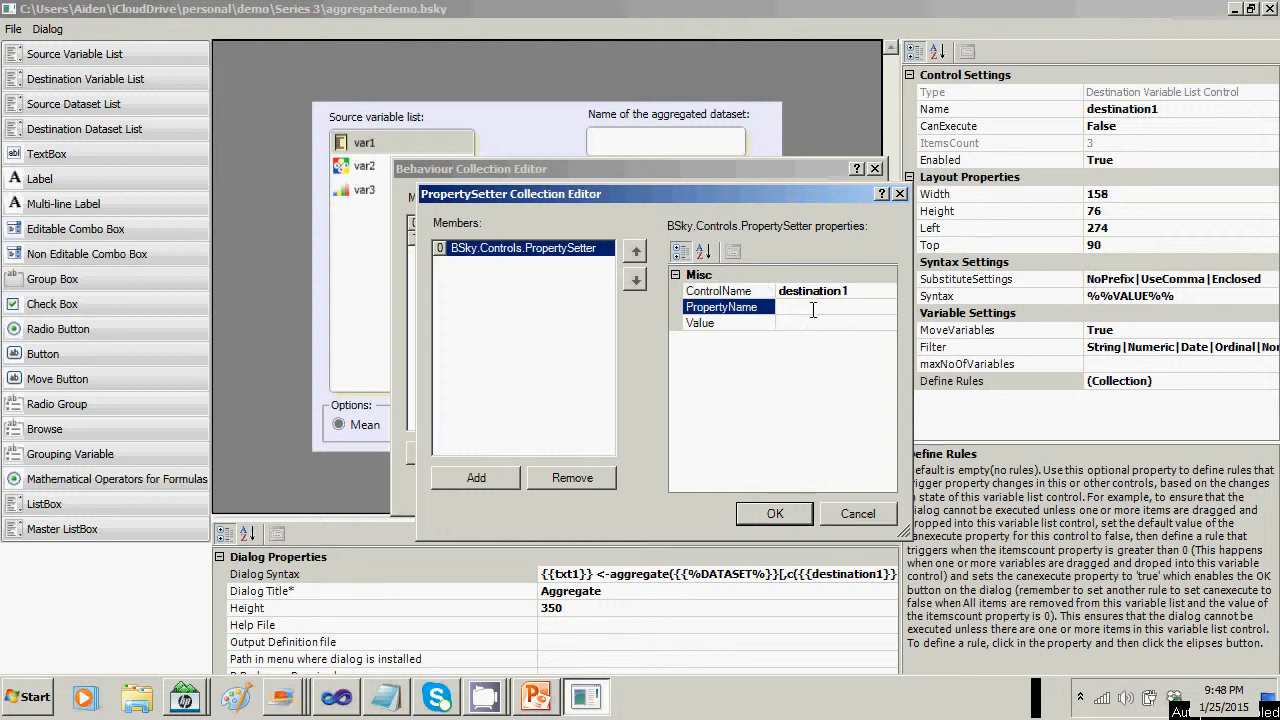
{"action": "type", "text": "CanExecute"}
{"action": "left_click", "coordinate": [834, 323]}
{"action": "type", "text": "false"}
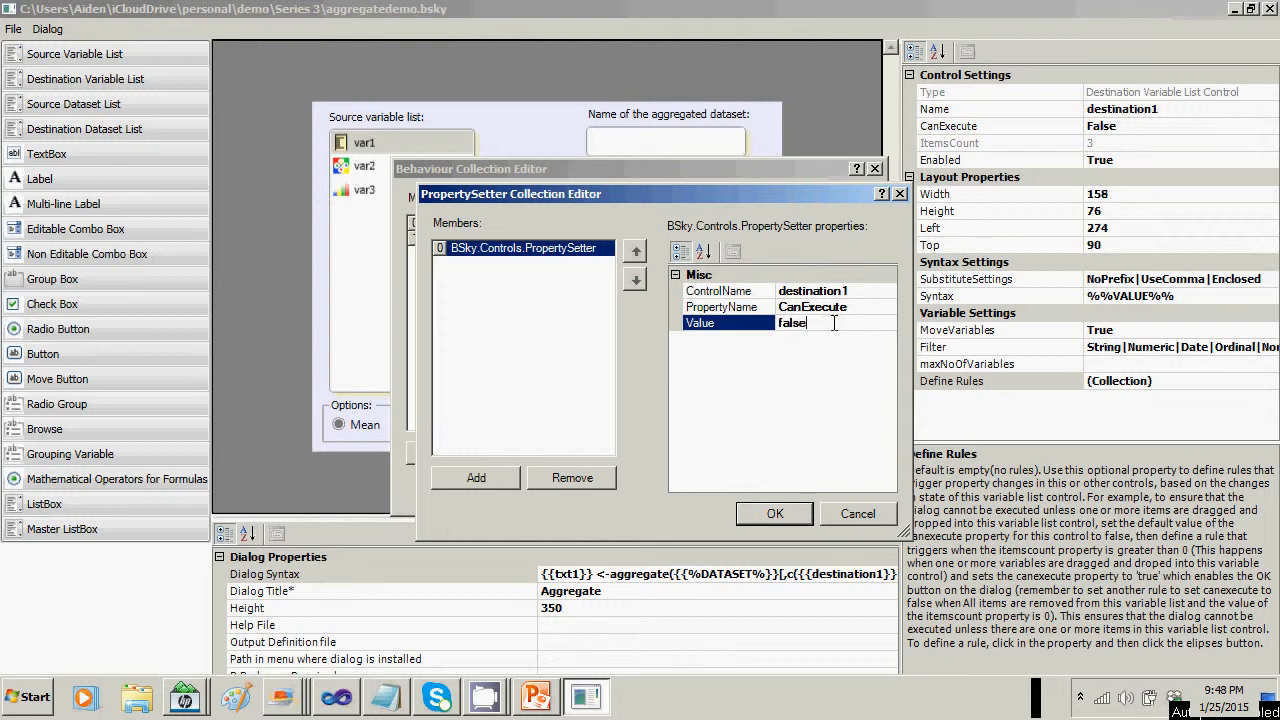
{"action": "left_click", "coordinate": [775, 513]}
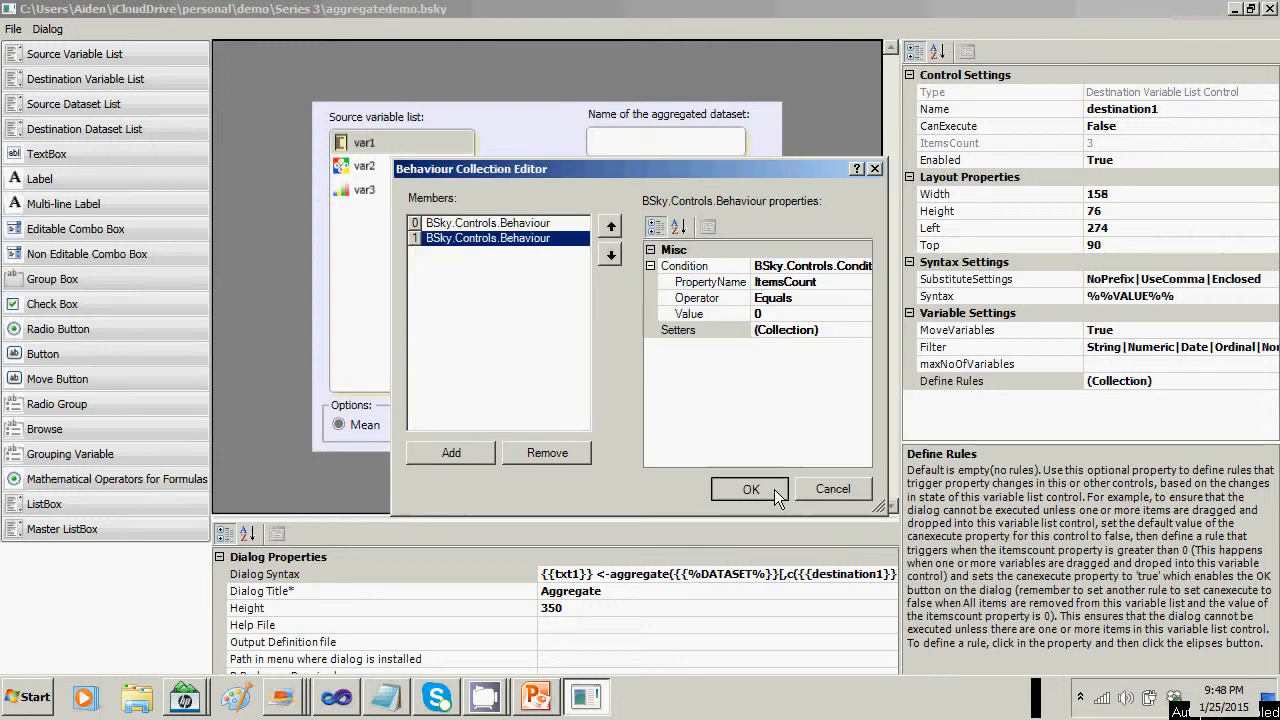
{"action": "left_click", "coordinate": [774, 489]}
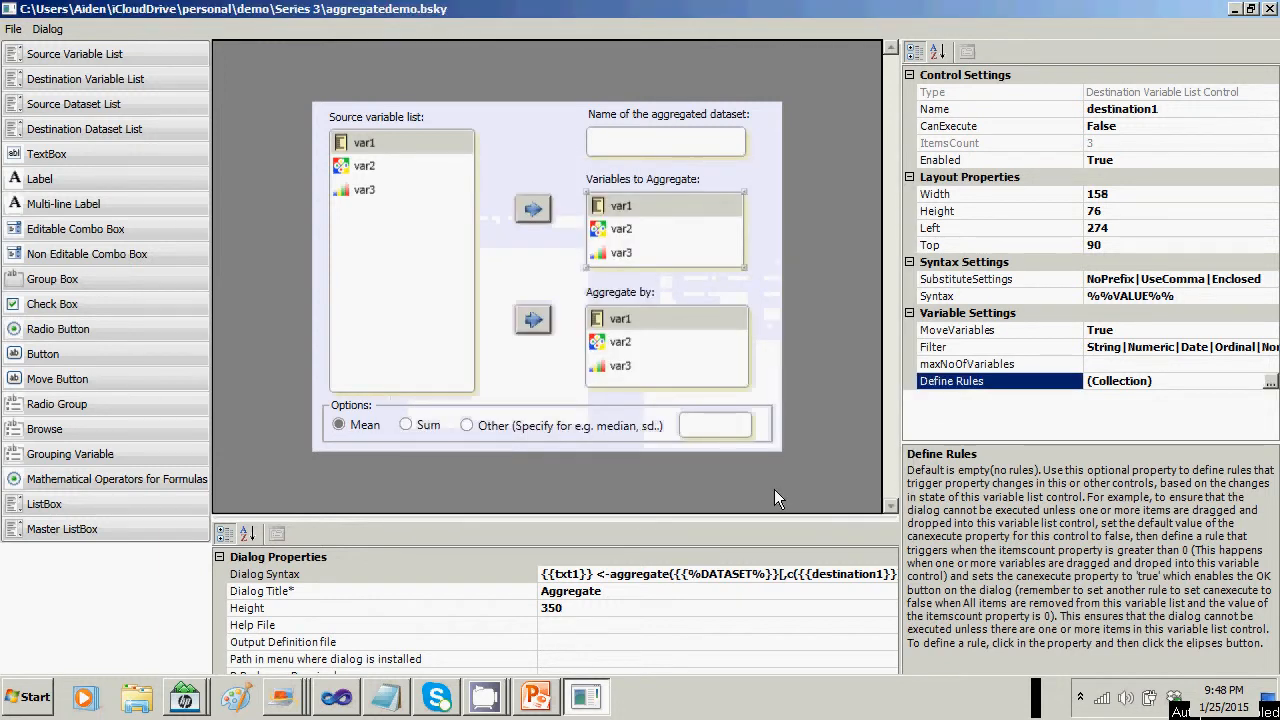
Open the rules of the aggregated dataset name box and review the existing rule's condition and setters.
{"action": "left_click", "coordinate": [695, 142]}
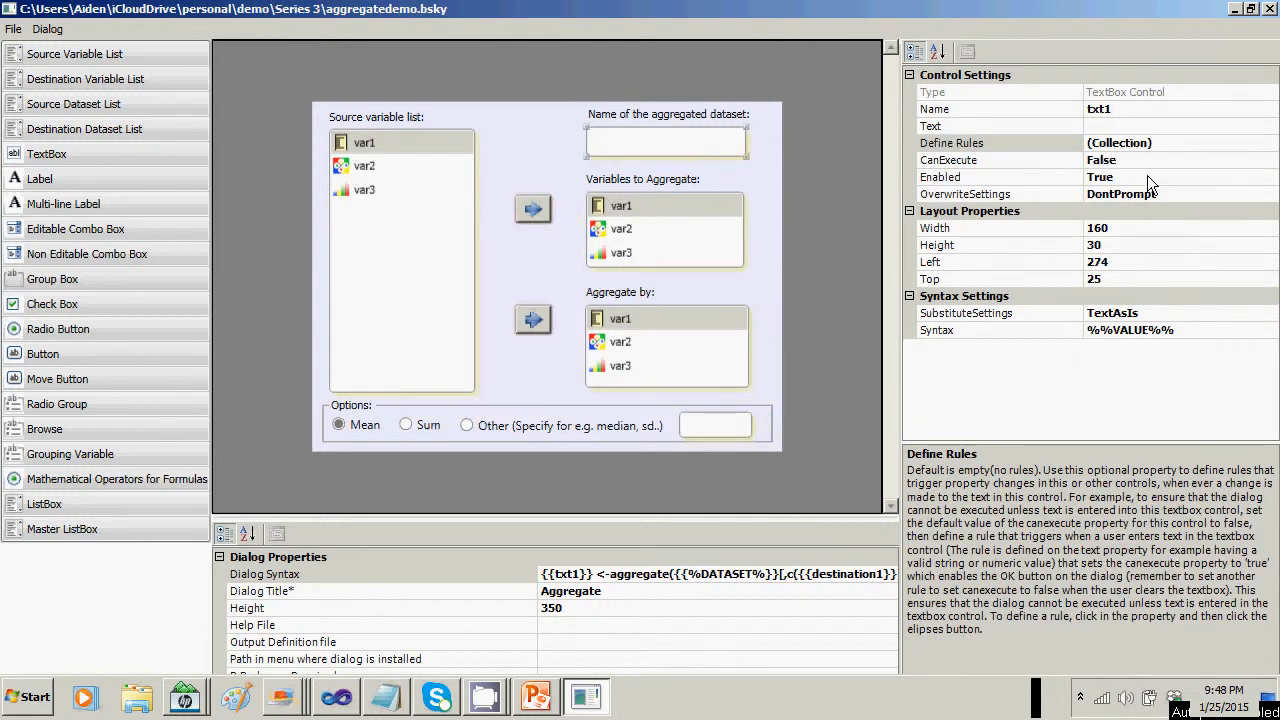
{"action": "left_click", "coordinate": [1163, 143]}
{"action": "left_click", "coordinate": [1271, 143]}
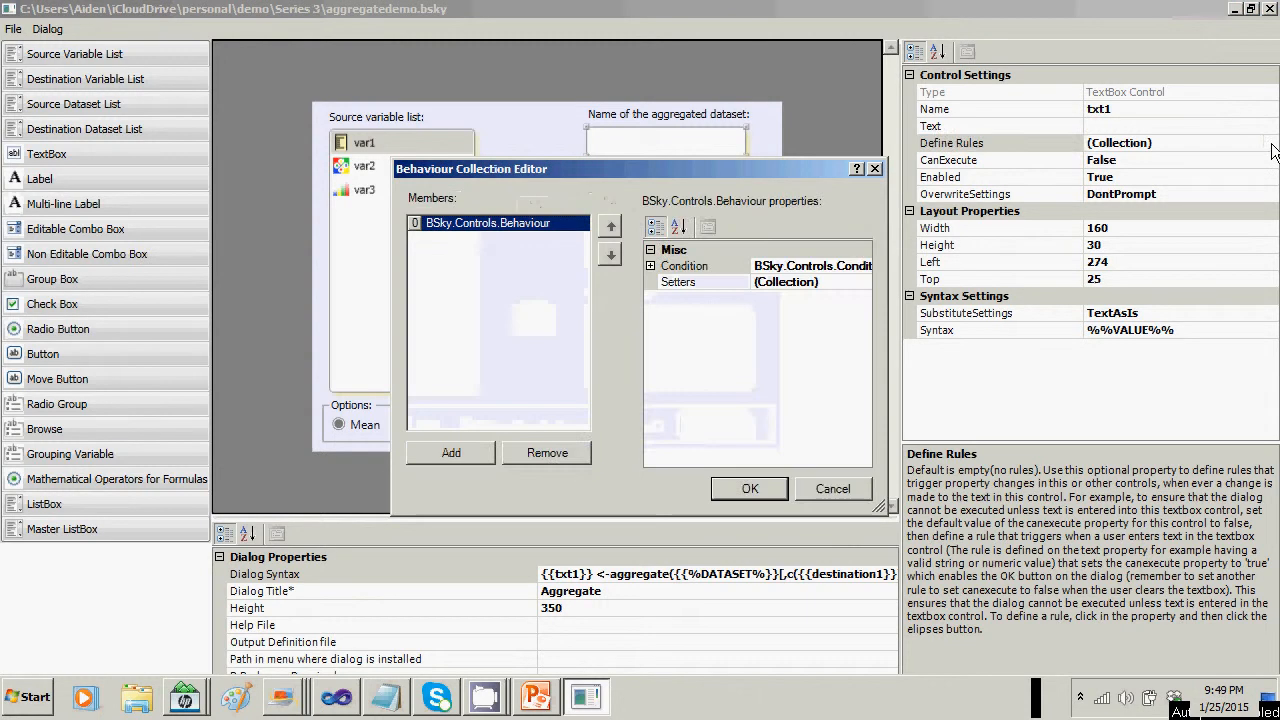
{"action": "left_click", "coordinate": [651, 266]}
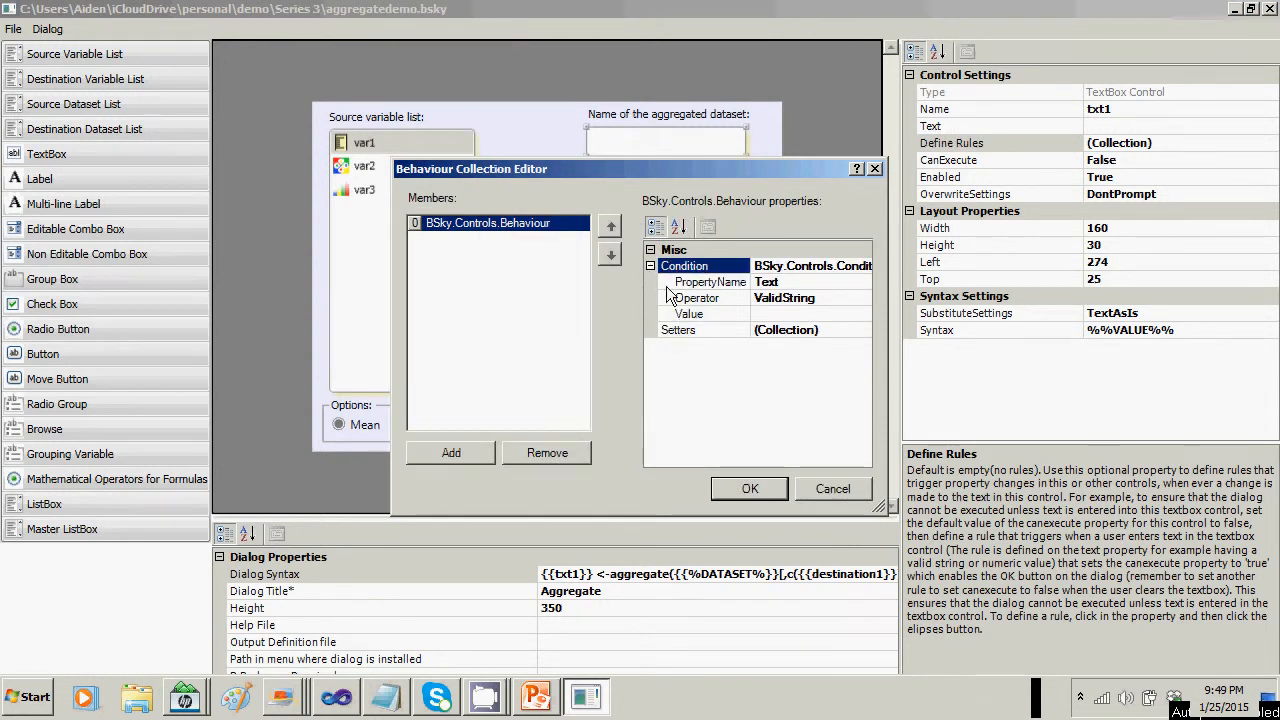
{"action": "left_click", "coordinate": [650, 266]}
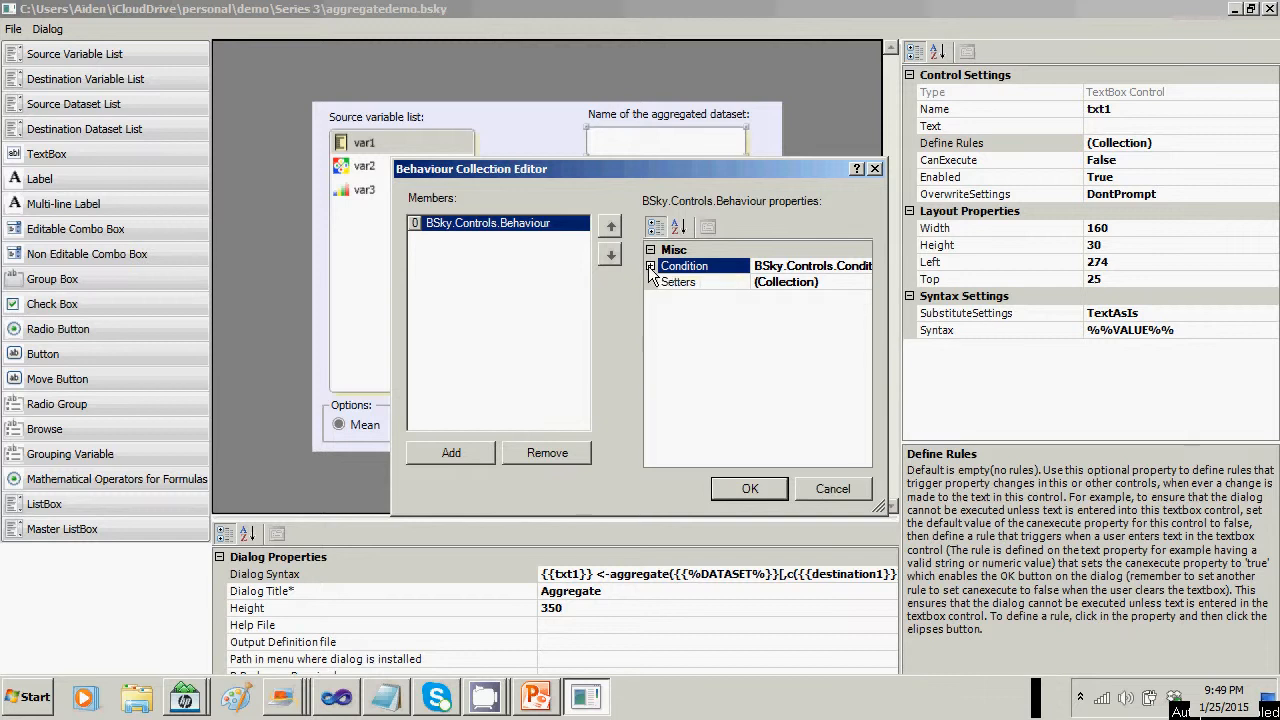
{"action": "left_click", "coordinate": [650, 266]}
{"action": "left_click", "coordinate": [835, 331]}
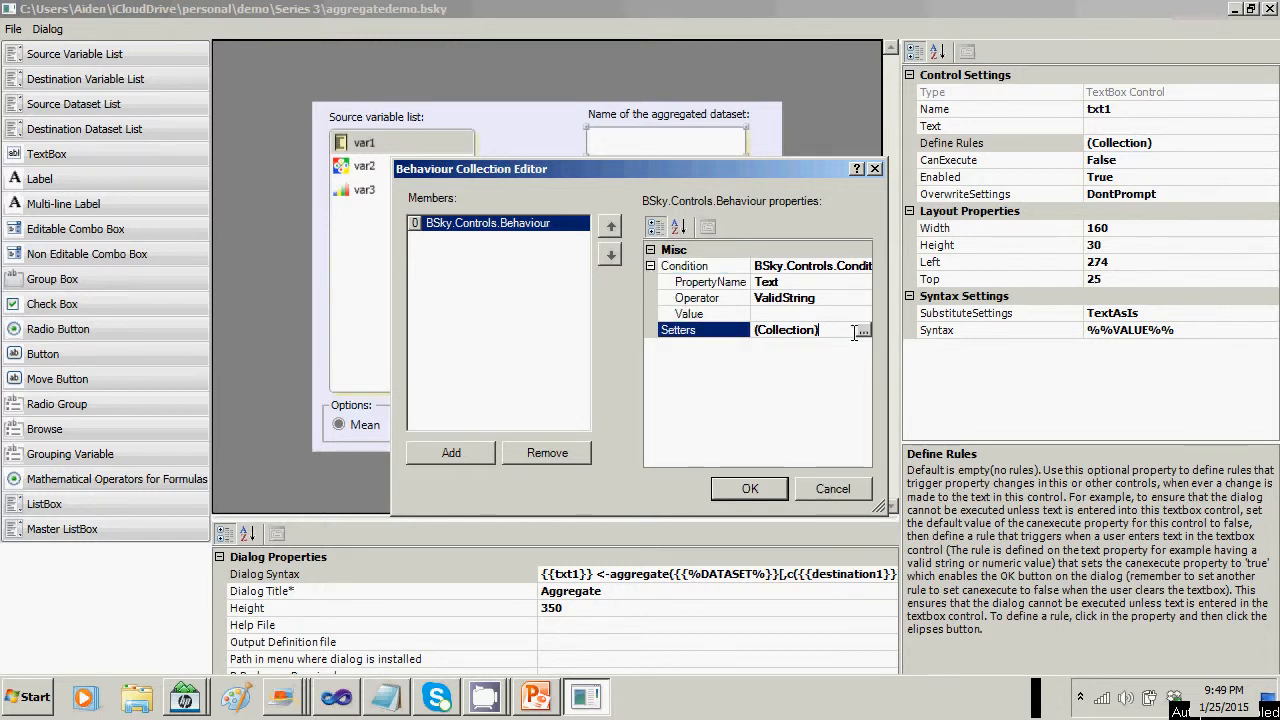
{"action": "left_click", "coordinate": [866, 331]}
{"action": "left_click", "coordinate": [774, 512]}
Add a second rule to the aggregated dataset name box with the condition Text isNullOrEmpty.
{"action": "left_click", "coordinate": [469, 452]}
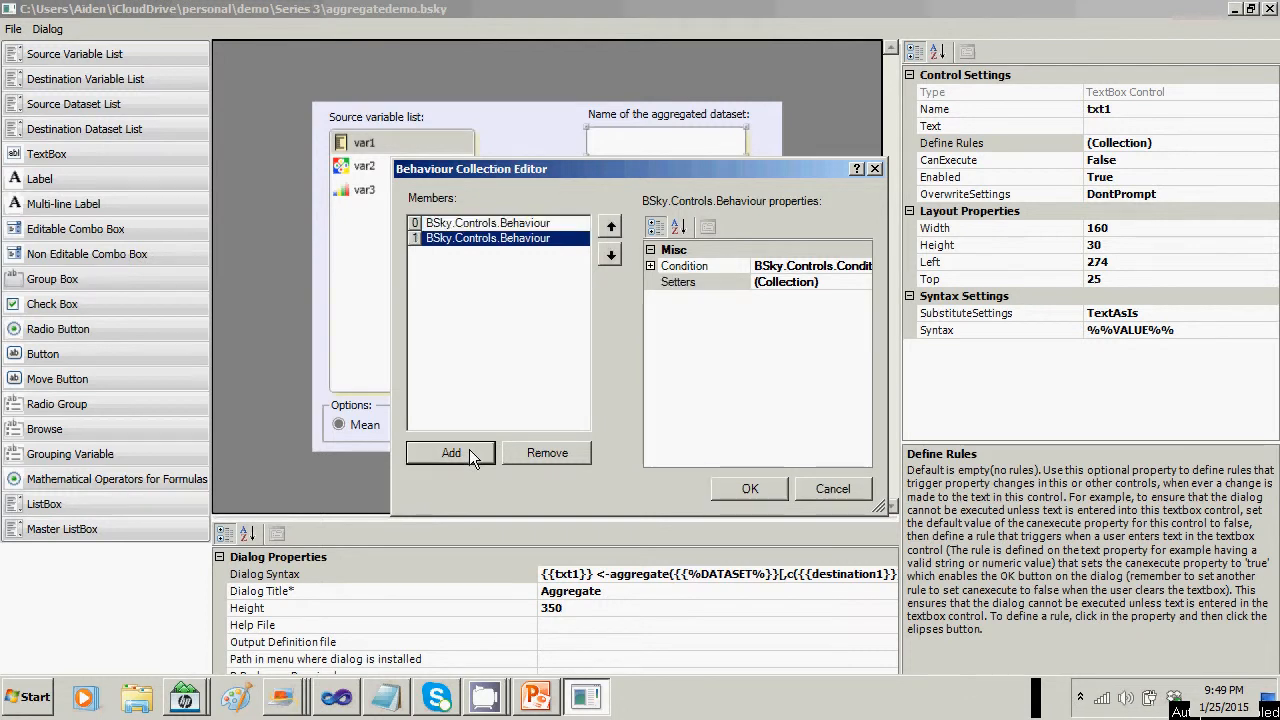
{"action": "left_click", "coordinate": [650, 266]}
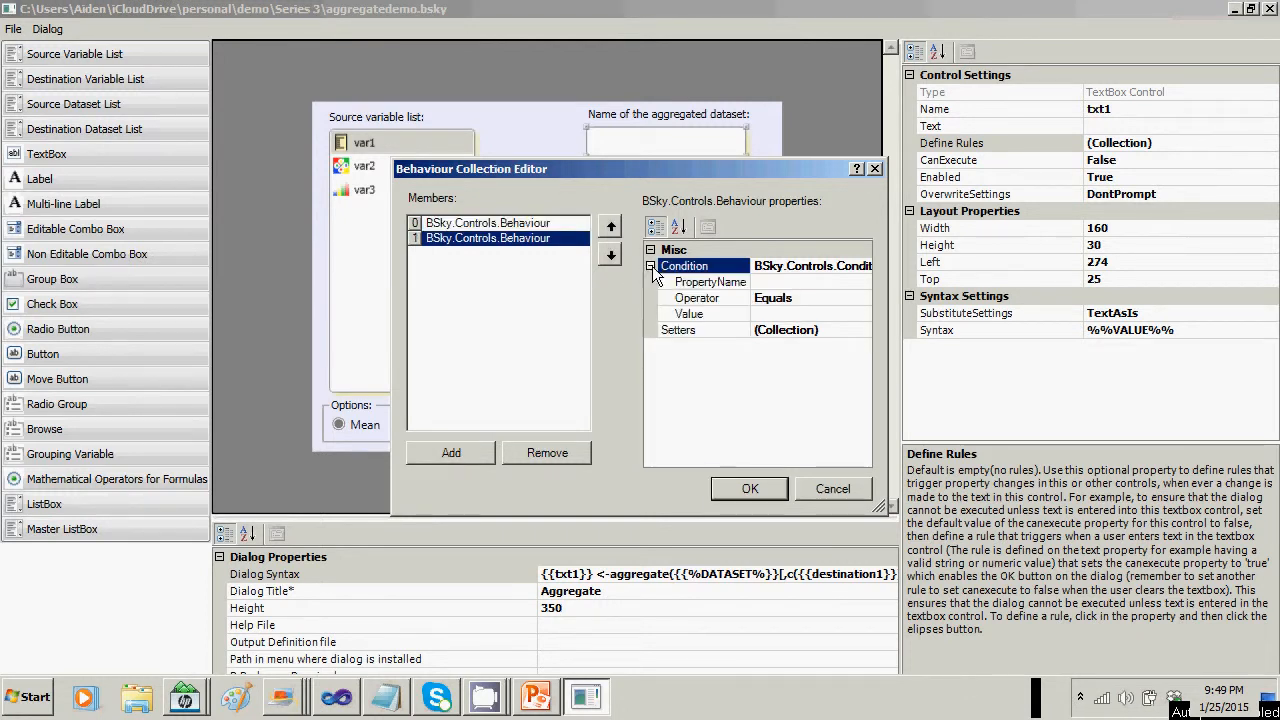
{"action": "left_click", "coordinate": [802, 281]}
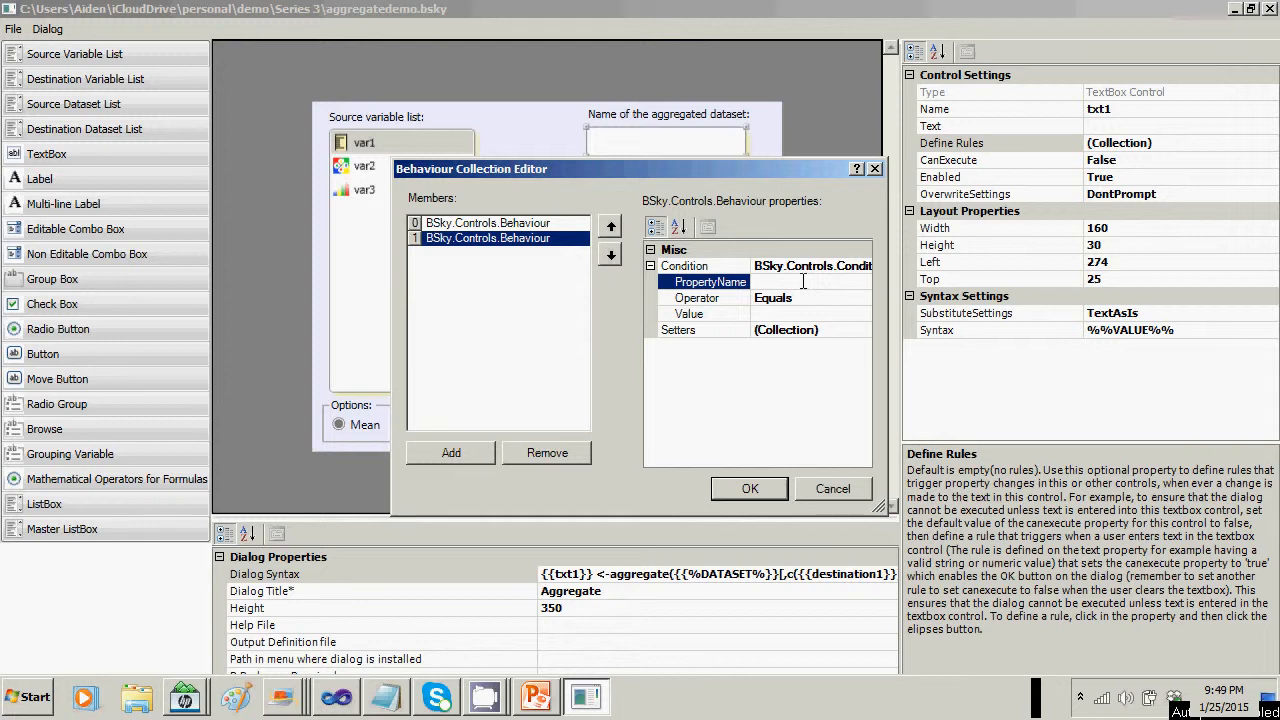
{"action": "type", "text": "Text"}
{"action": "left_click", "coordinate": [827, 296]}
{"action": "left_click", "coordinate": [863, 297]}
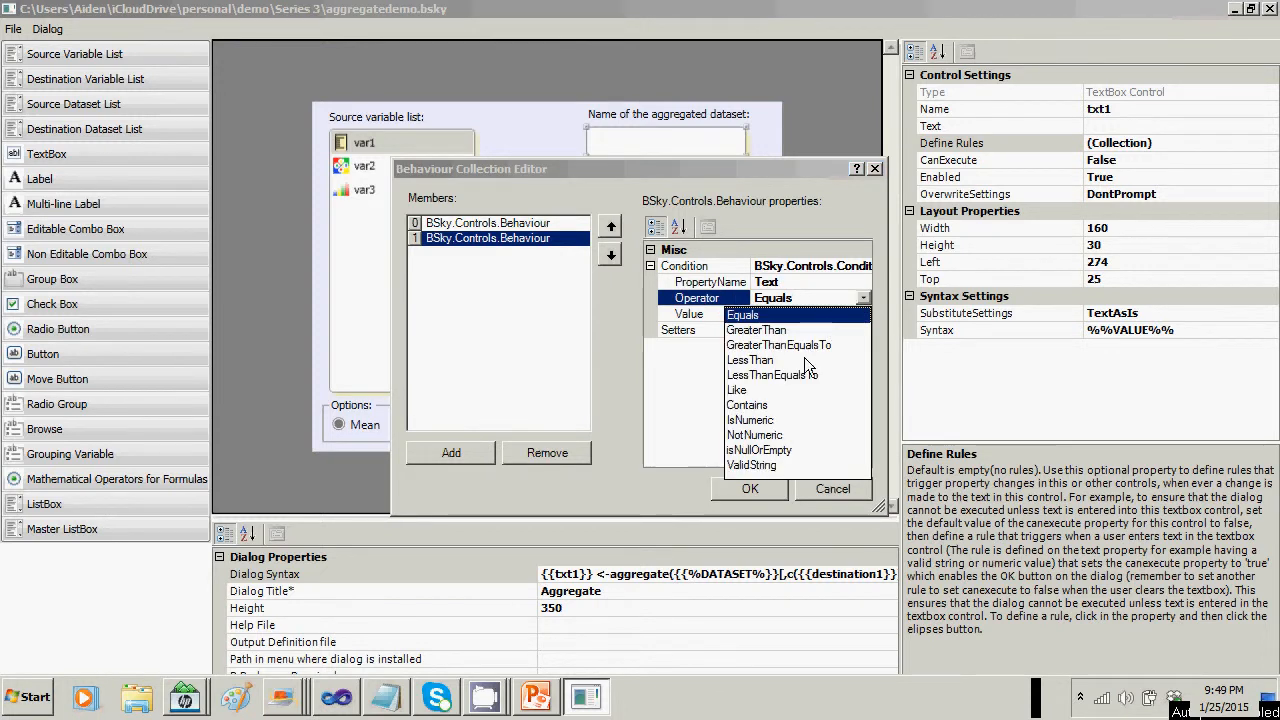
{"action": "left_click", "coordinate": [777, 449]}
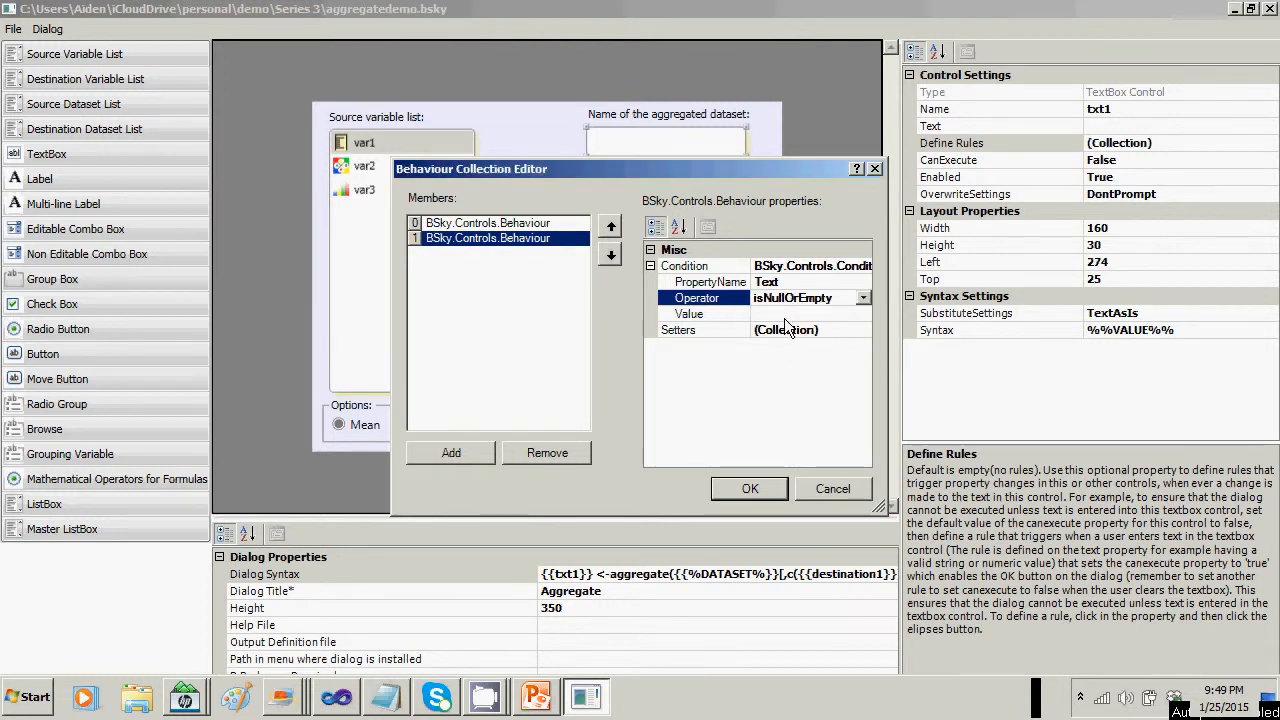
{"action": "left_click", "coordinate": [818, 328]}
{"action": "left_click", "coordinate": [862, 330]}
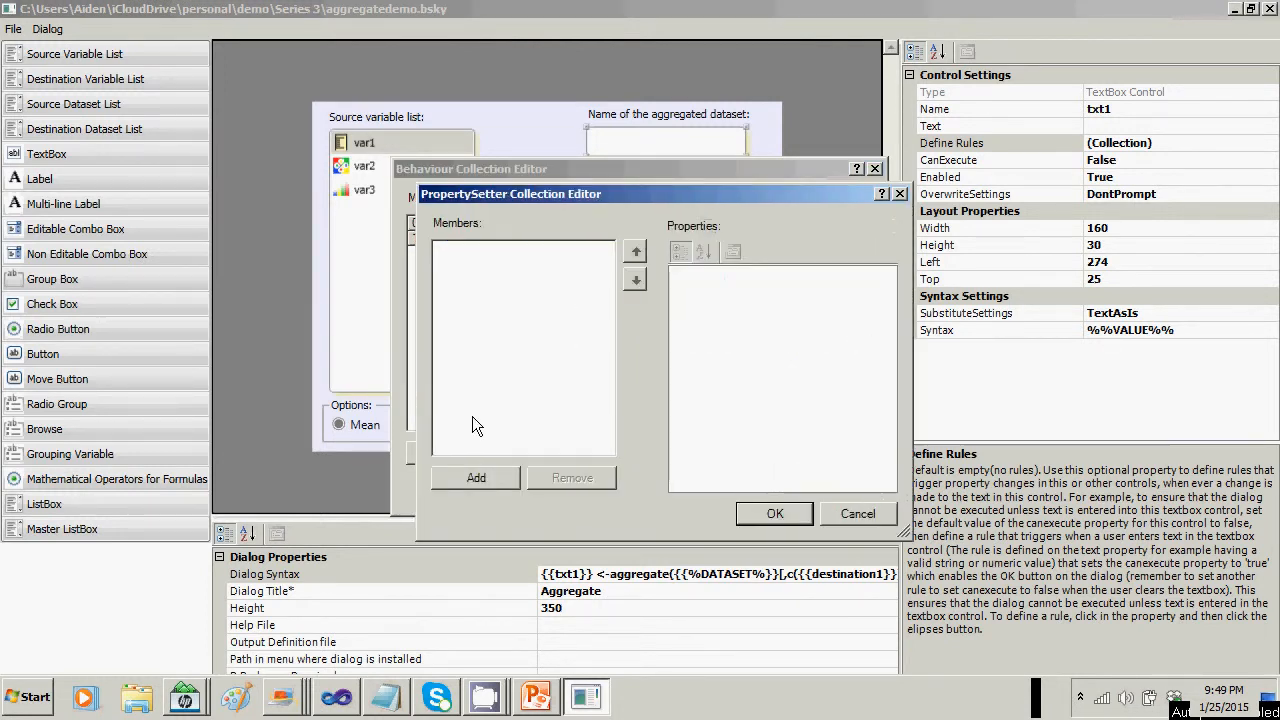
{"action": "left_click", "coordinate": [476, 478]}
{"action": "left_click", "coordinate": [797, 293]}
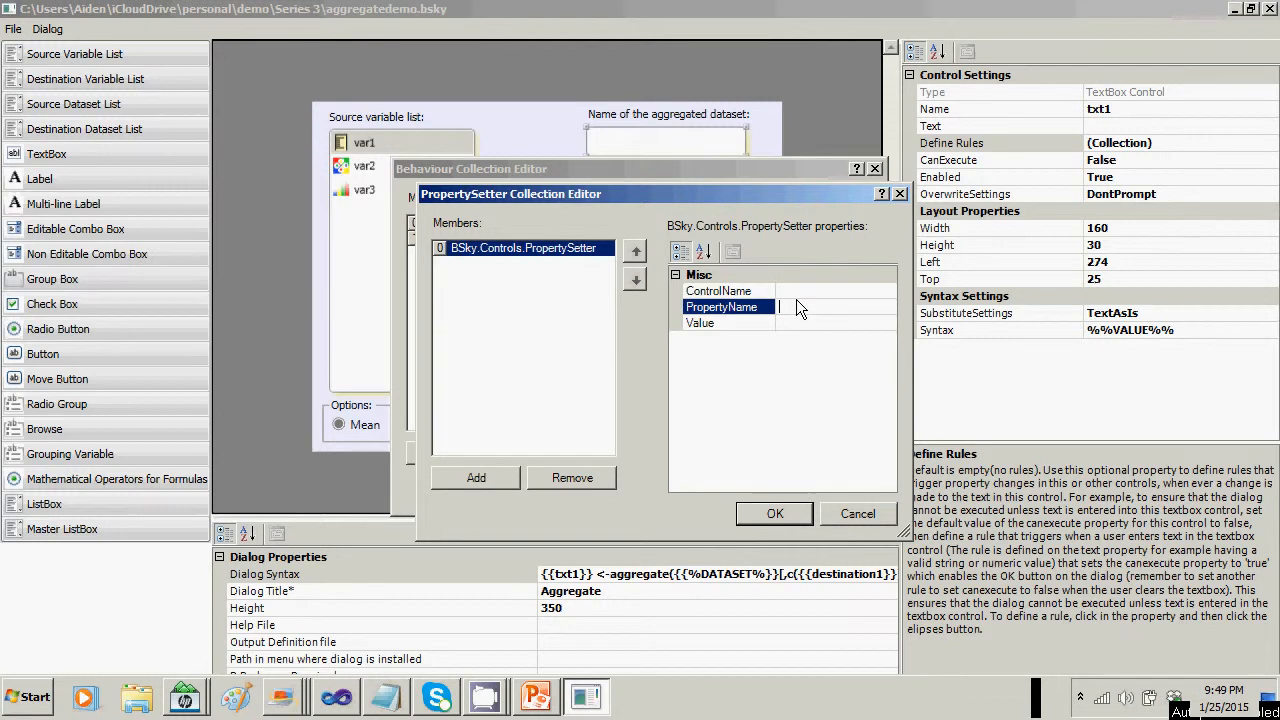
{"action": "type", "text": "text"}
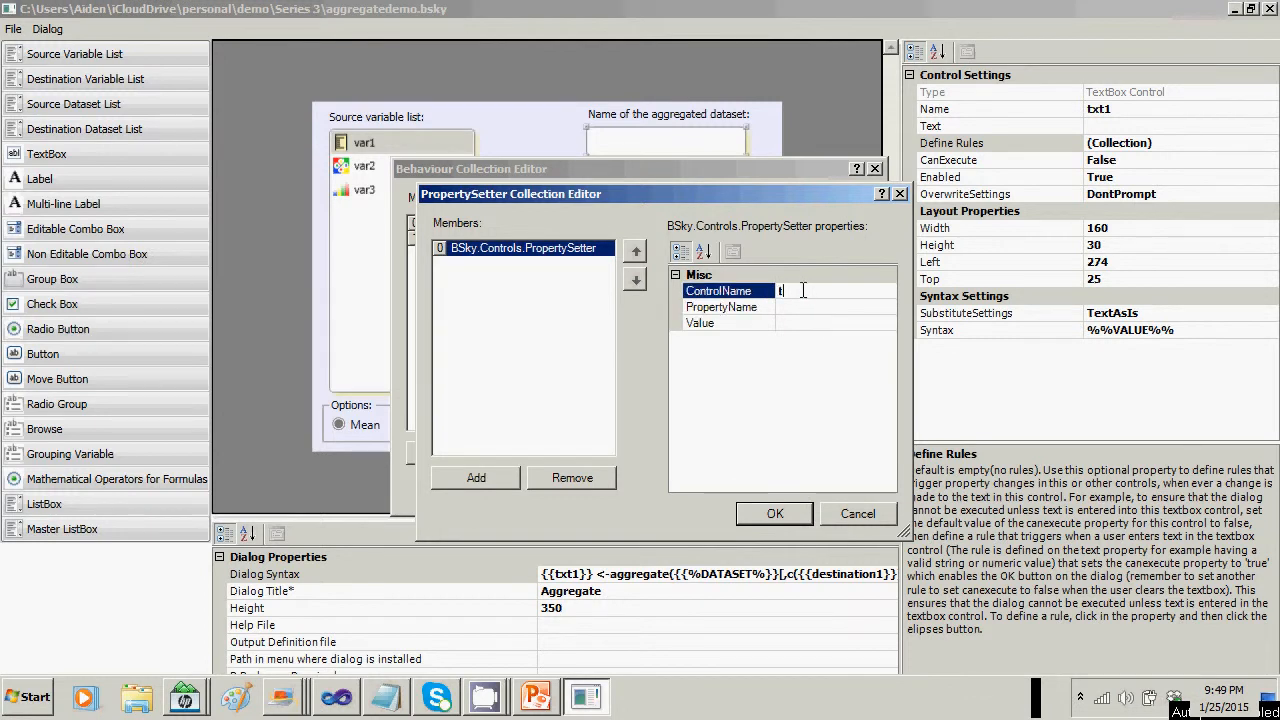
{"action": "key", "text": "BackSpace"}
{"action": "key", "text": "BackSpace"}
{"action": "key", "text": "BackSpace"}
{"action": "type", "text": "xt"}
{"action": "left_click", "coordinate": [812, 518]}
{"action": "left_click", "coordinate": [801, 408]}
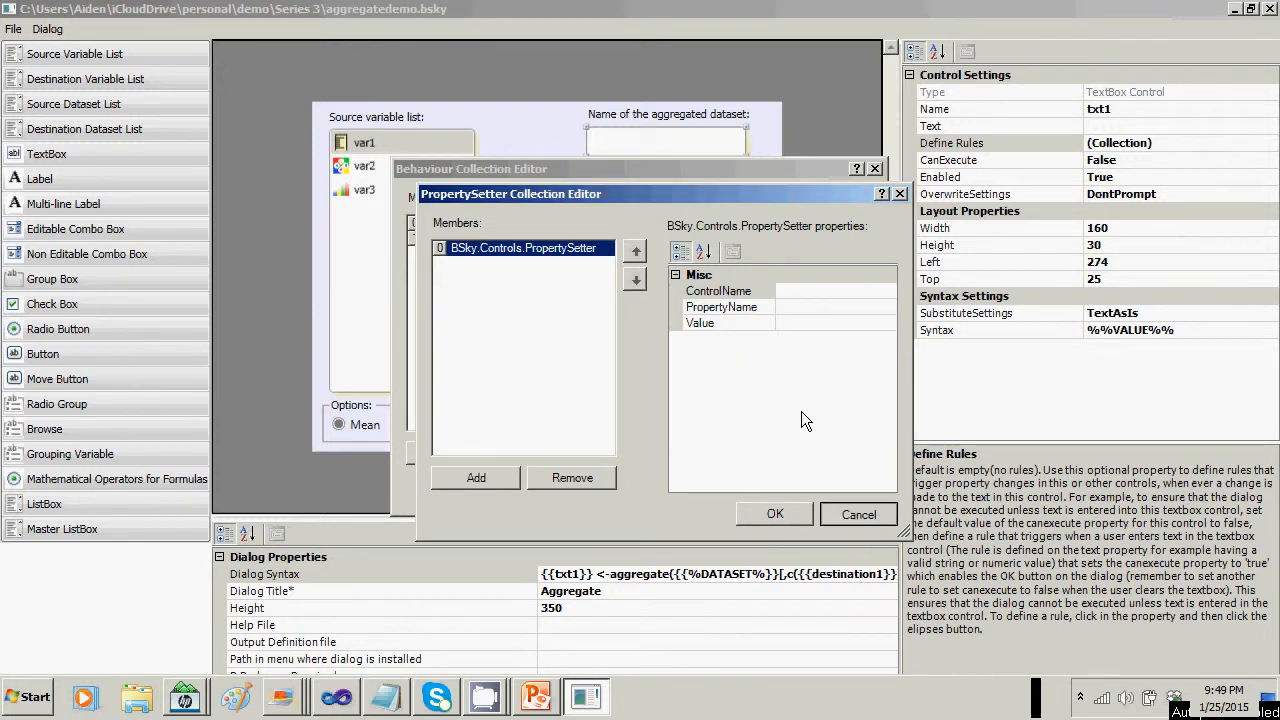
{"action": "left_click", "coordinate": [882, 522]}
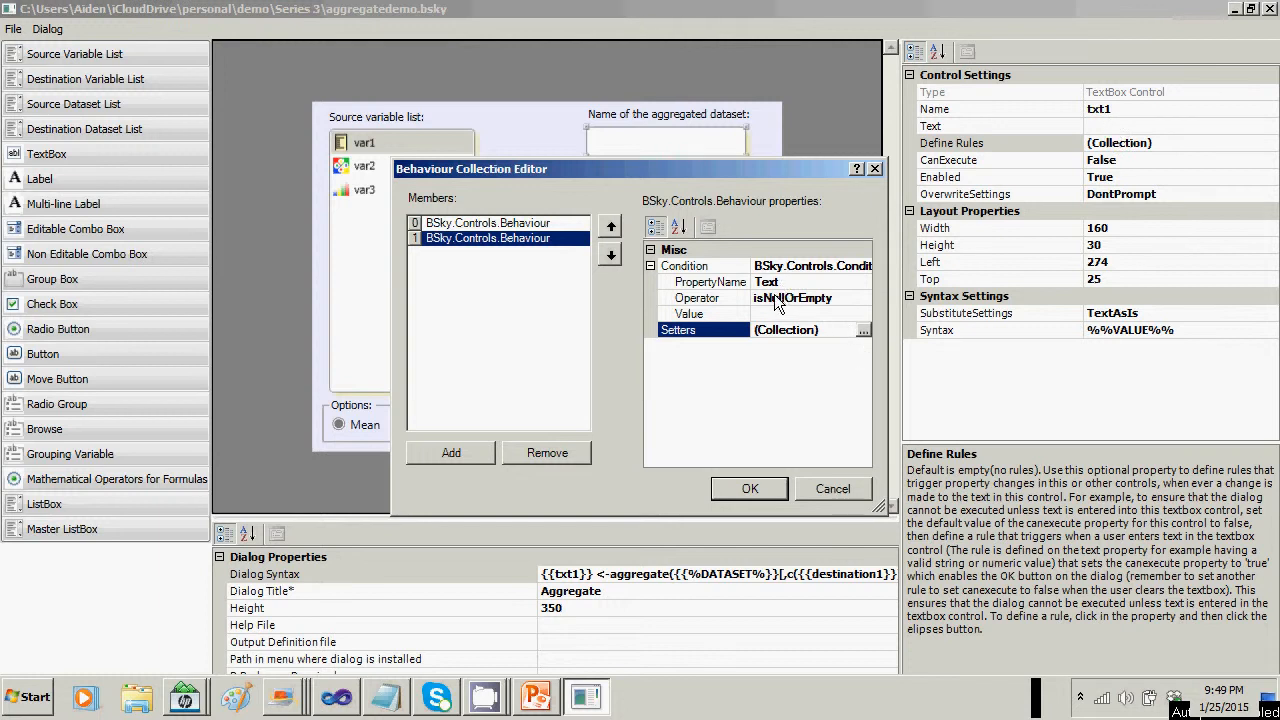
Add a setter to the Text isNullOrEmpty rule and set its control name to txt1.
{"action": "left_click", "coordinate": [863, 330]}
{"action": "left_click", "coordinate": [476, 477]}
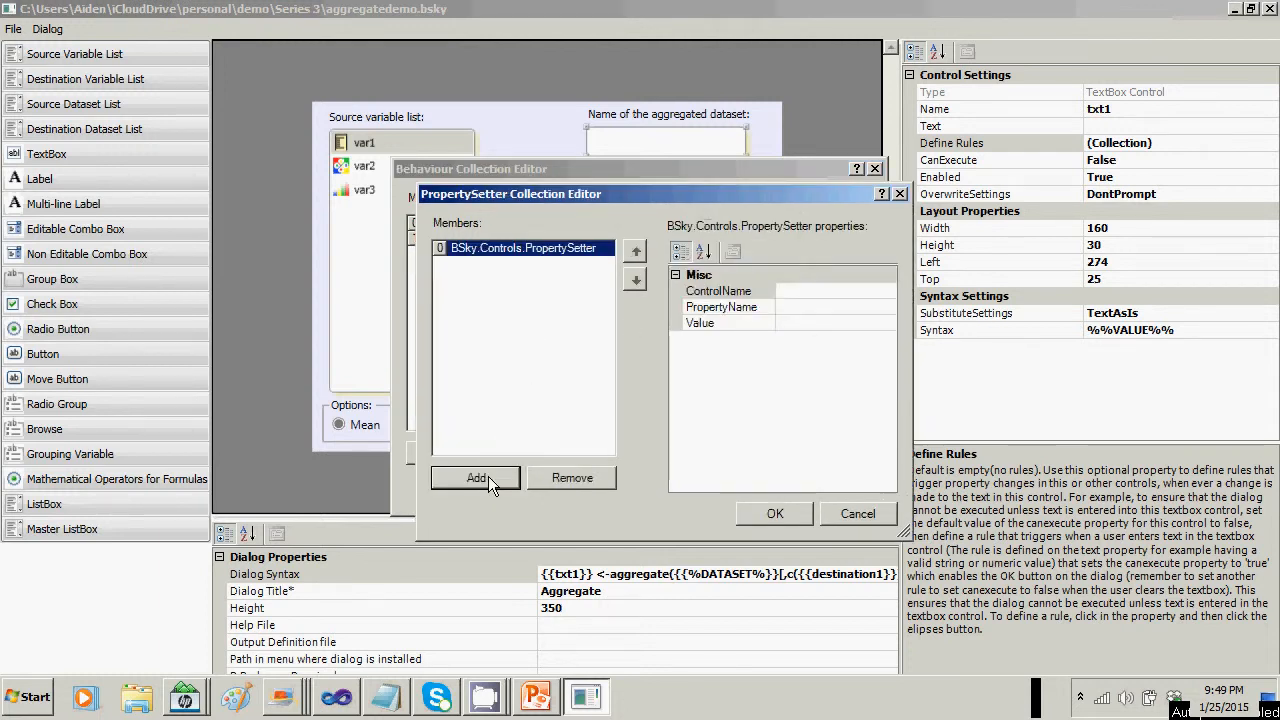
{"action": "left_click", "coordinate": [793, 294]}
{"action": "type", "text": "CanExec"}
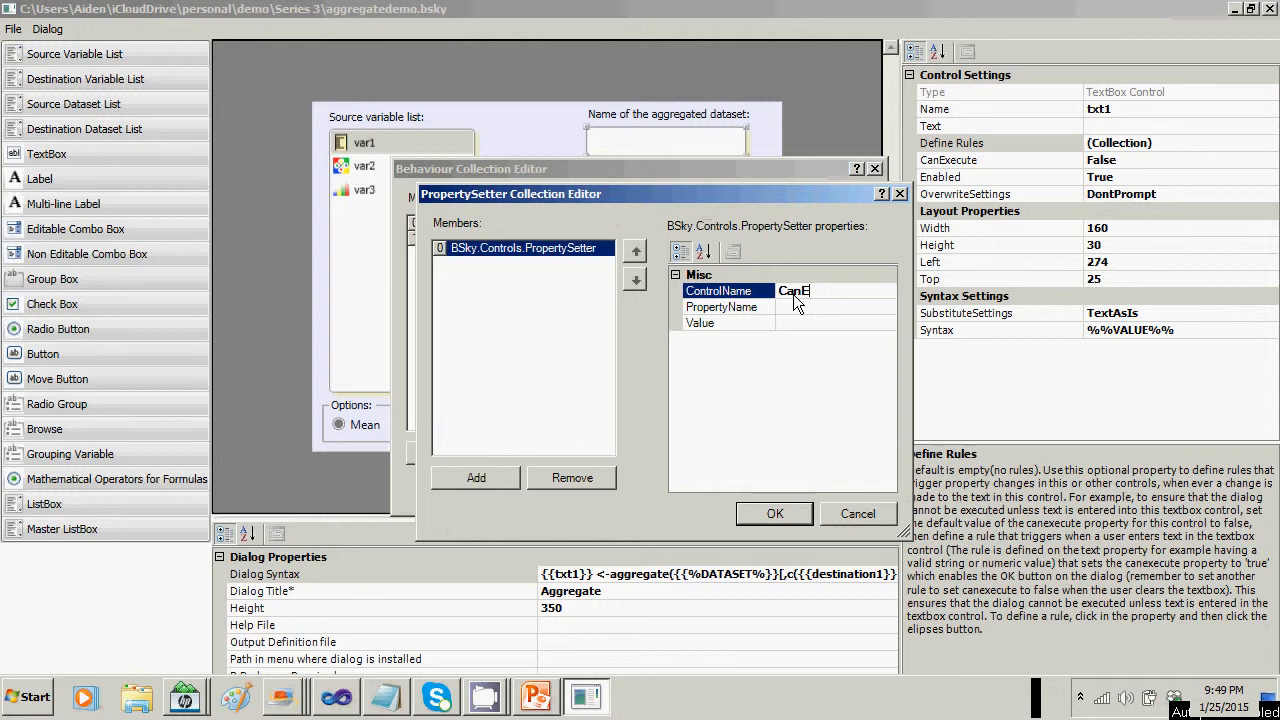
{"action": "key", "text": "BackSpace"}
{"action": "key", "text": "BackSpace"}
{"action": "key", "text": "BackSpace"}
{"action": "key", "text": "BackSpace"}
{"action": "key", "text": "BackSpace"}
{"action": "key", "text": "BackSpace"}
{"action": "key", "text": "BackSpace"}
{"action": "type", "text": "txt1"}
Have the txt1 setter set CanExecute to false, and accept the aggregated dataset name box's rules.
{"action": "left_click", "coordinate": [817, 306]}
{"action": "type", "text": "Can"}
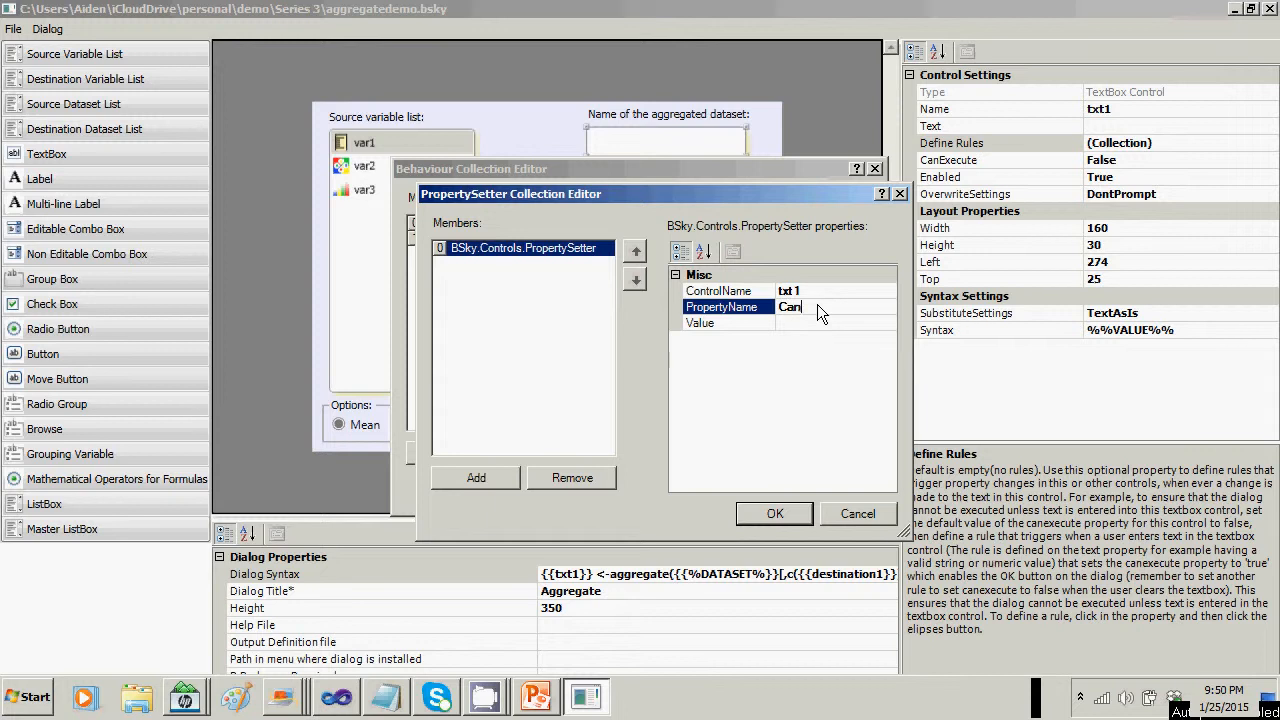
{"action": "type", "text": "Execute"}
{"action": "left_click", "coordinate": [818, 323]}
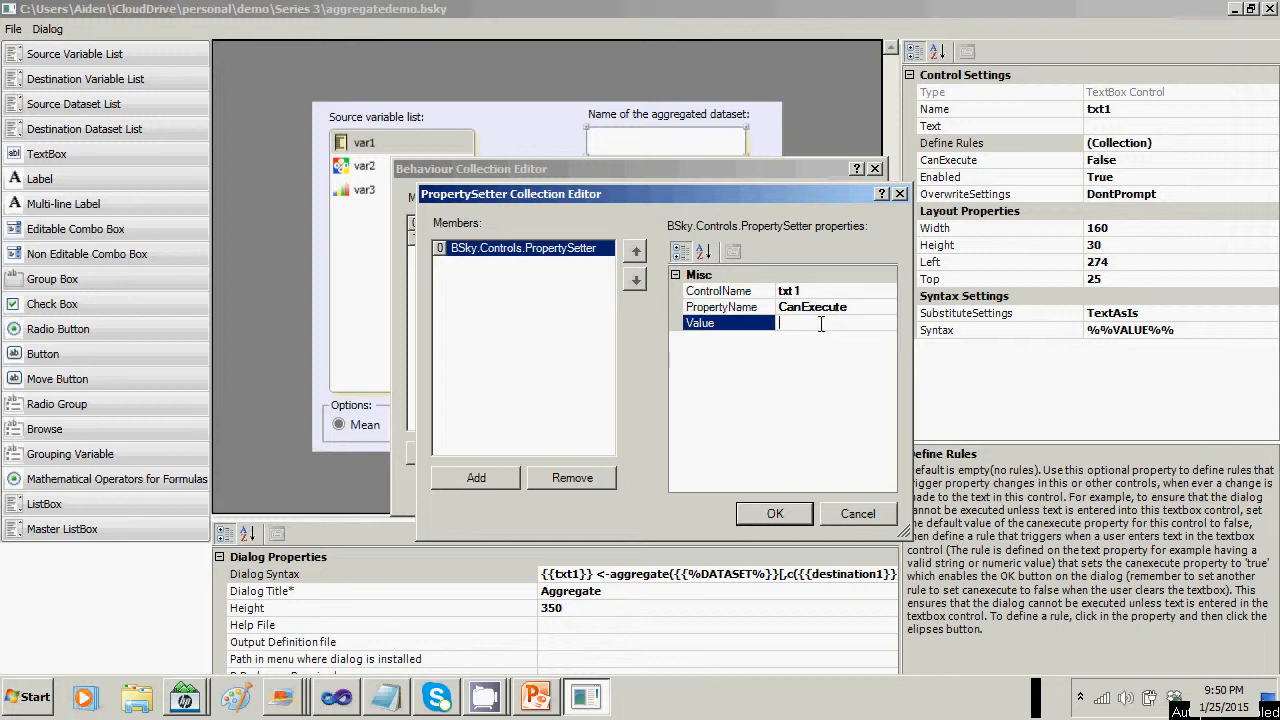
{"action": "type", "text": "da"}
{"action": "key", "text": "BackSpace"}
{"action": "key", "text": "BackSpace"}
{"action": "type", "text": "false"}
{"action": "left_click", "coordinate": [784, 516]}
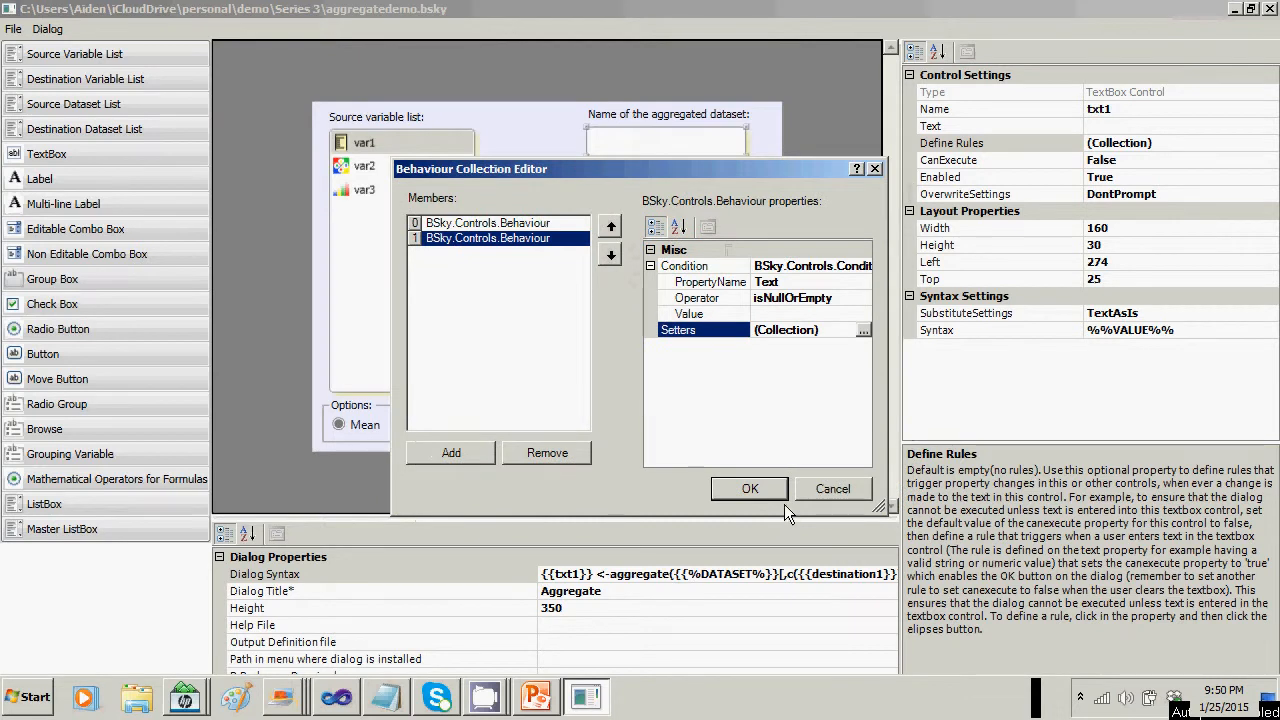
{"action": "left_click", "coordinate": [750, 489]}
Set CanExecute to False for the "Aggregate by" list and check the "Variables to Aggregate" list's settings.
{"action": "left_click", "coordinate": [666, 370]}
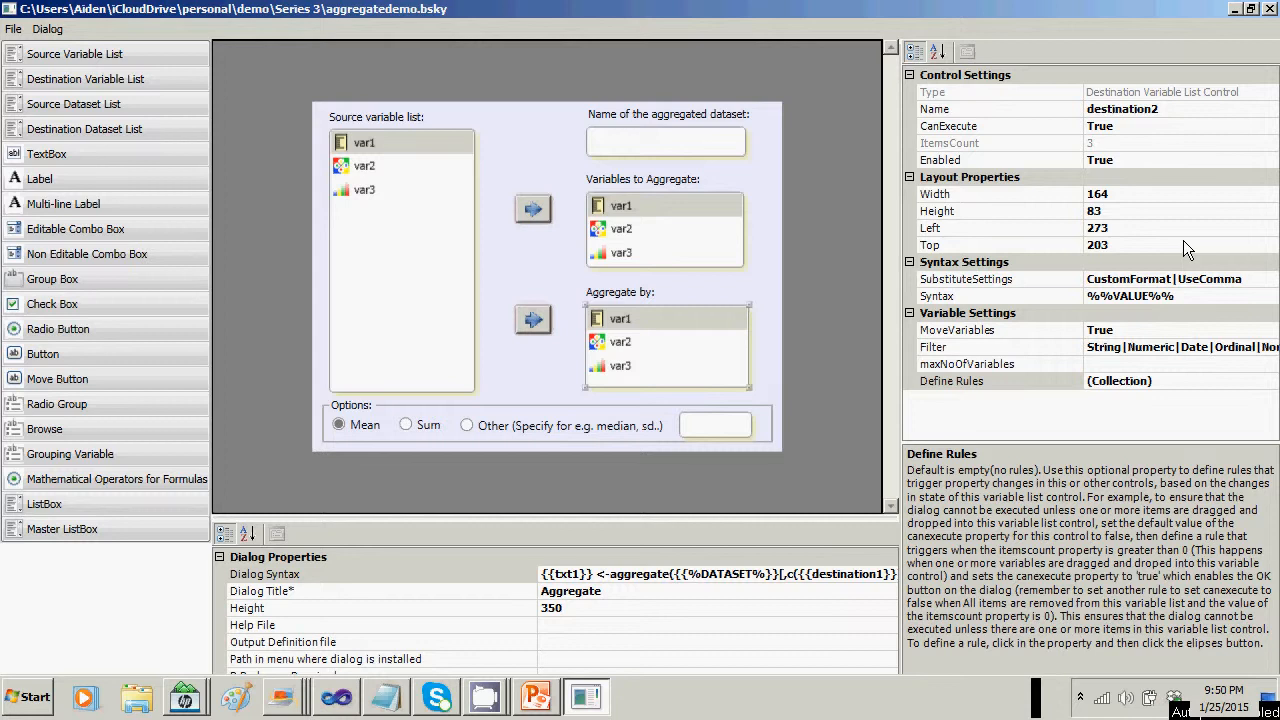
{"action": "left_click", "coordinate": [1211, 120]}
{"action": "left_click", "coordinate": [1271, 126]}
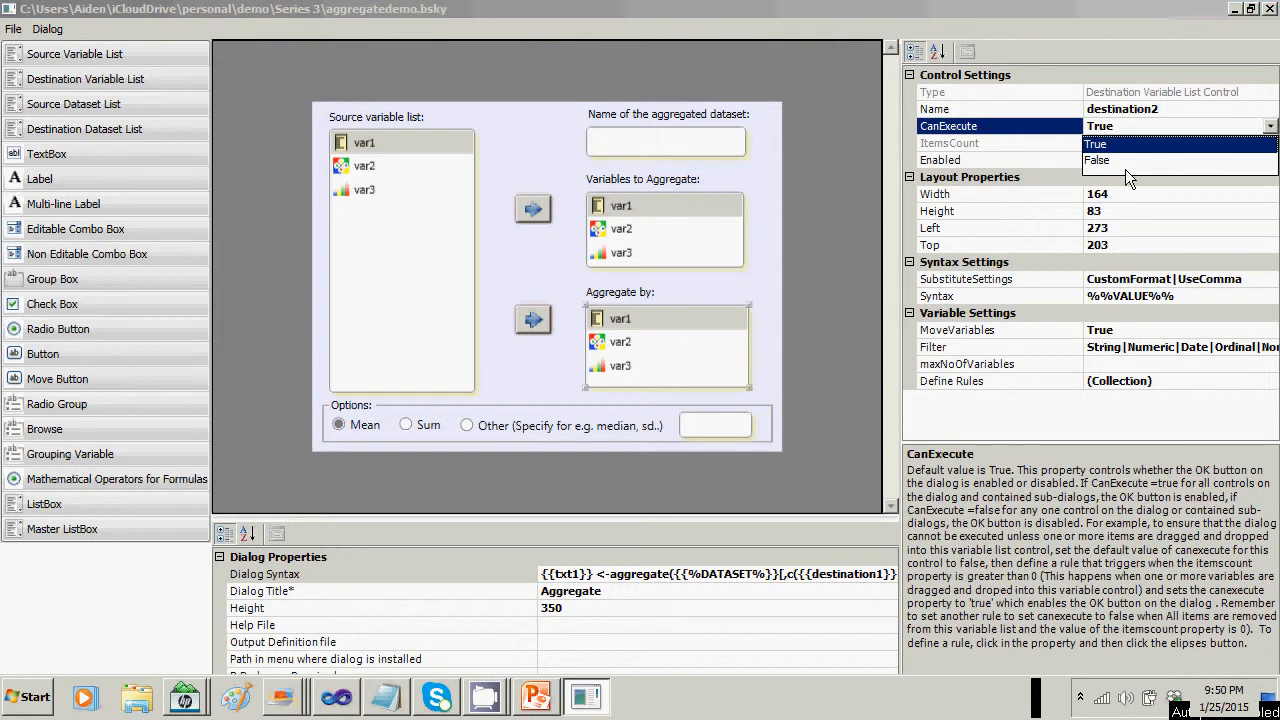
{"action": "left_click", "coordinate": [1127, 158]}
{"action": "left_click", "coordinate": [720, 240]}
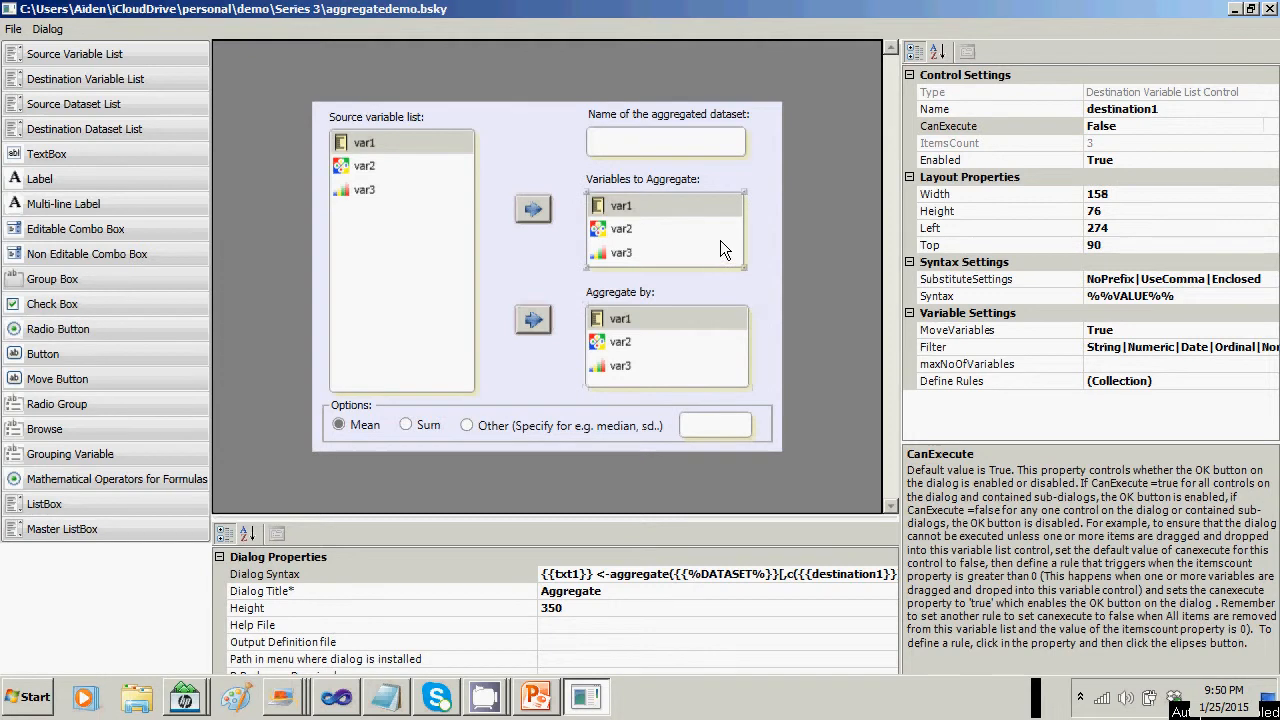
Add a rule to the "Aggregate by" list with the condition ItemsCount Equals 0.
{"action": "left_click", "coordinate": [652, 370]}
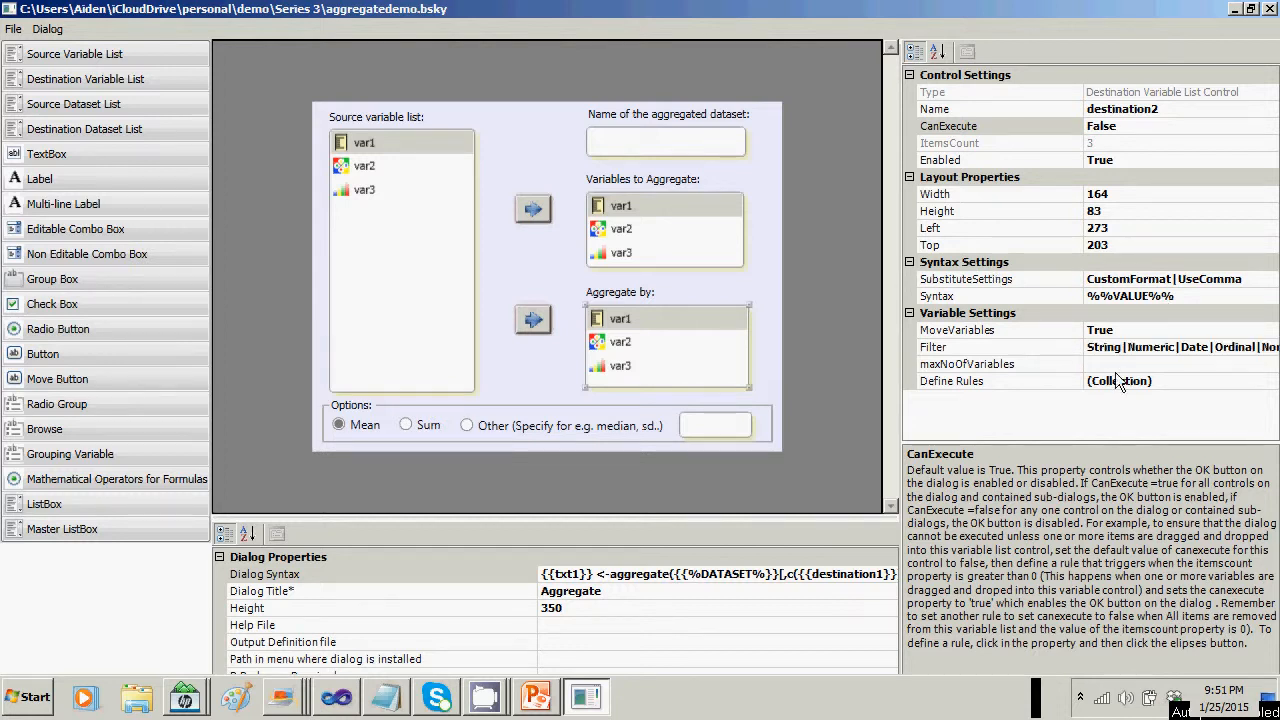
{"action": "left_click", "coordinate": [1186, 375]}
{"action": "left_click", "coordinate": [1268, 380]}
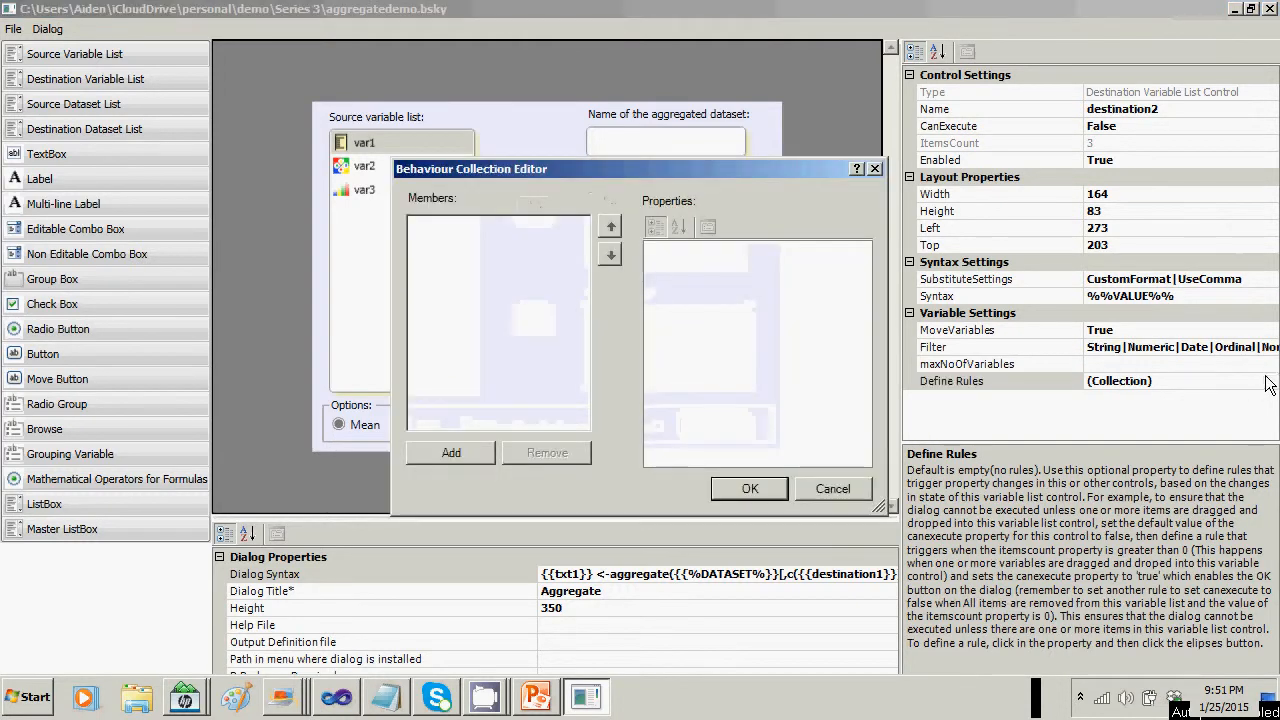
{"action": "left_click", "coordinate": [475, 453]}
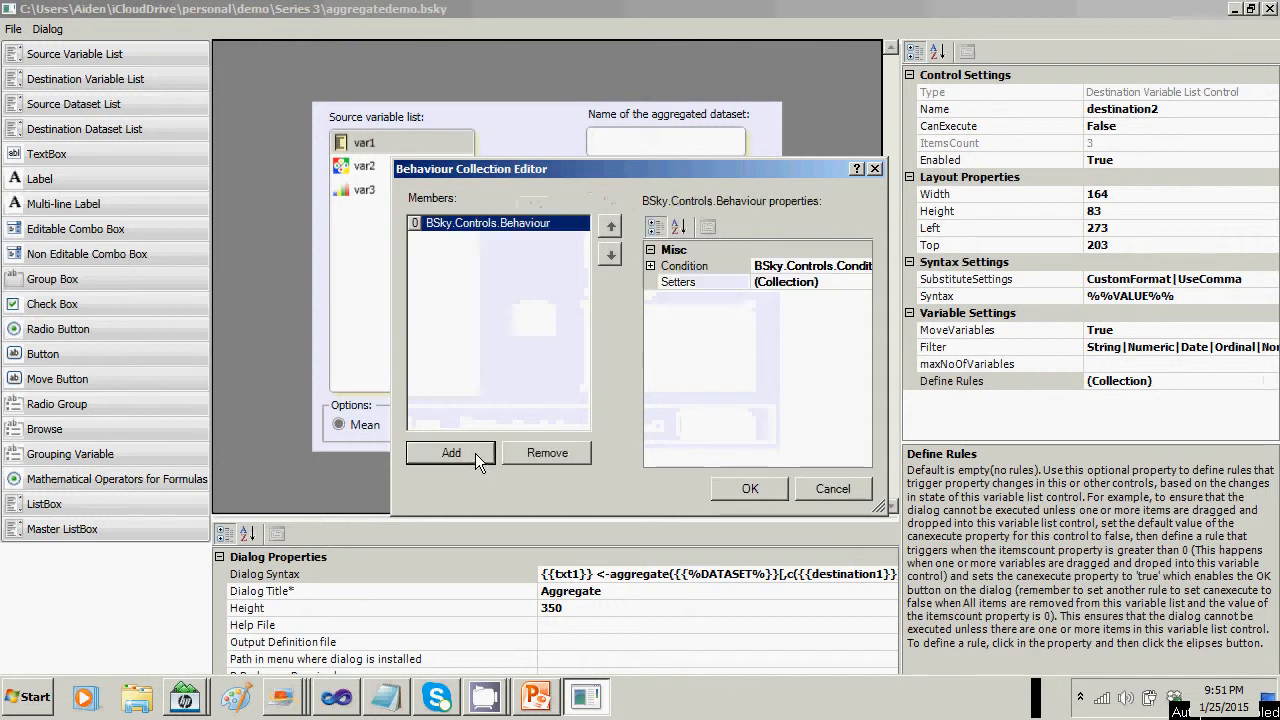
{"action": "left_click", "coordinate": [700, 267]}
{"action": "left_click", "coordinate": [650, 266]}
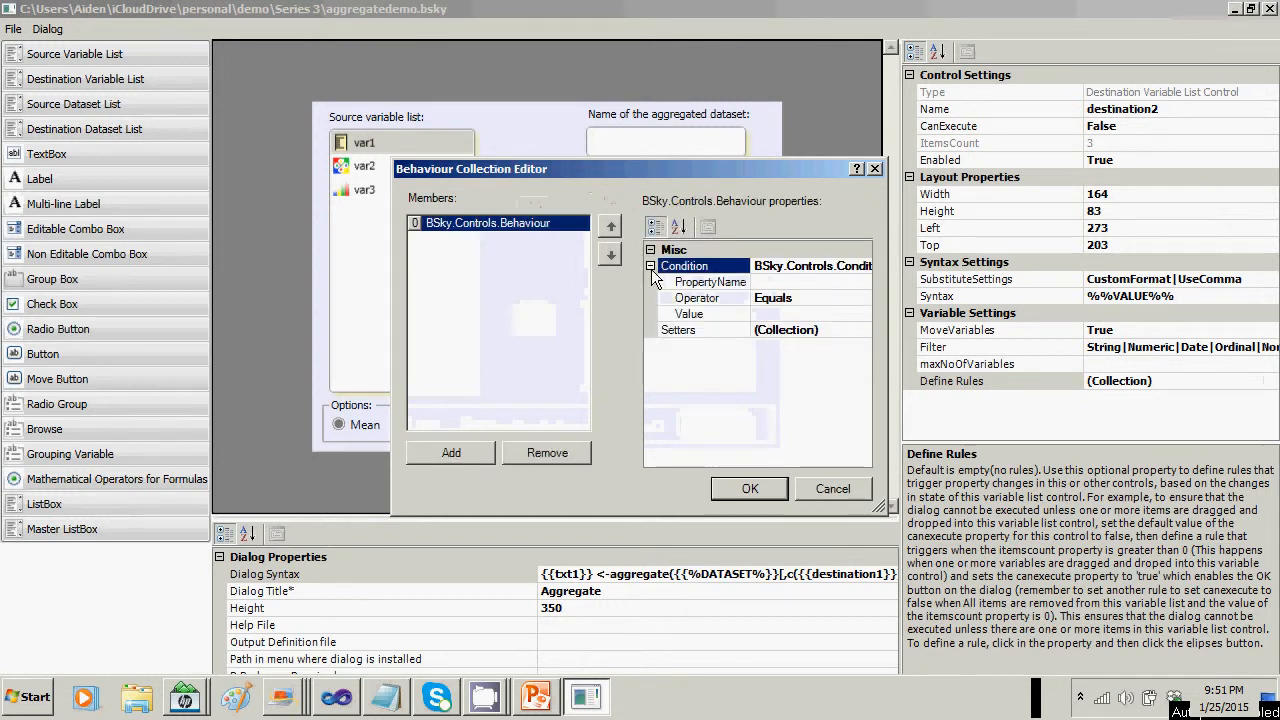
{"action": "left_click", "coordinate": [784, 282]}
{"action": "type", "text": "Item"}
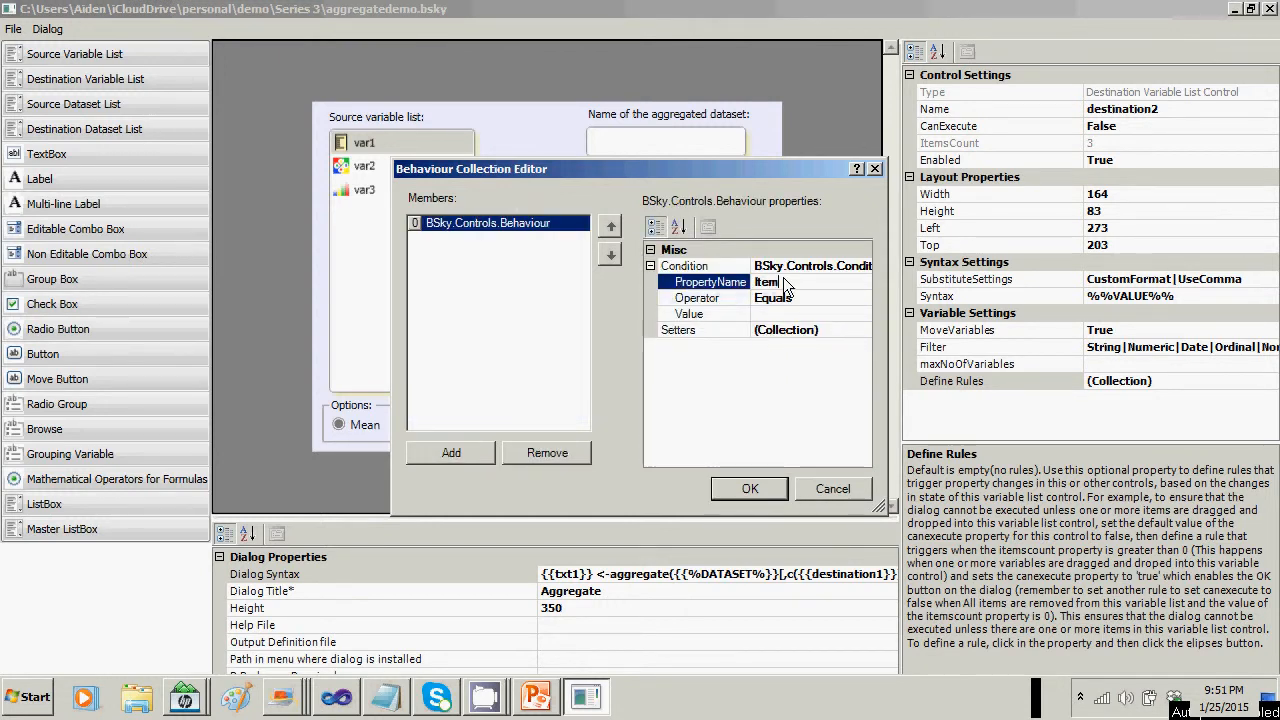
{"action": "type", "text": "sCount"}
{"action": "left_click", "coordinate": [790, 316]}
{"action": "type", "text": "0"}
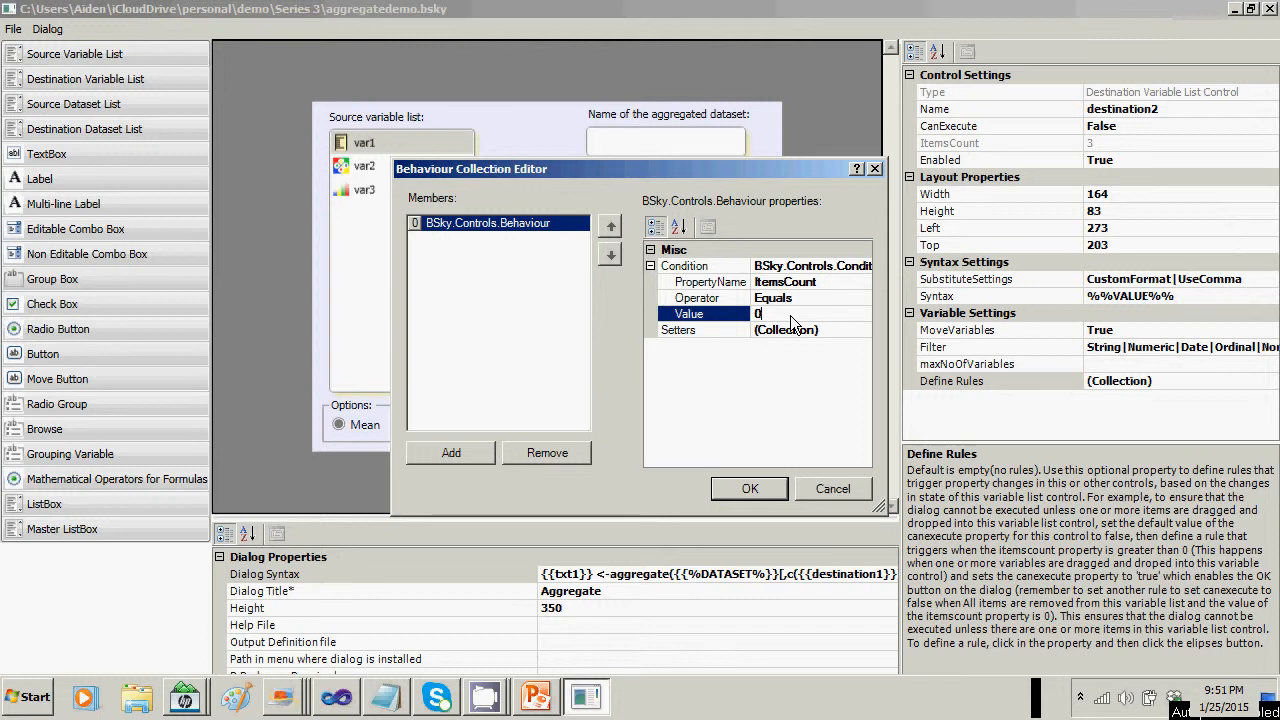
Add a setter to the "Aggregate by" list's ItemsCount Equals 0 rule and open its control name for editing.
{"action": "left_click", "coordinate": [808, 333]}
{"action": "left_click", "coordinate": [868, 331]}
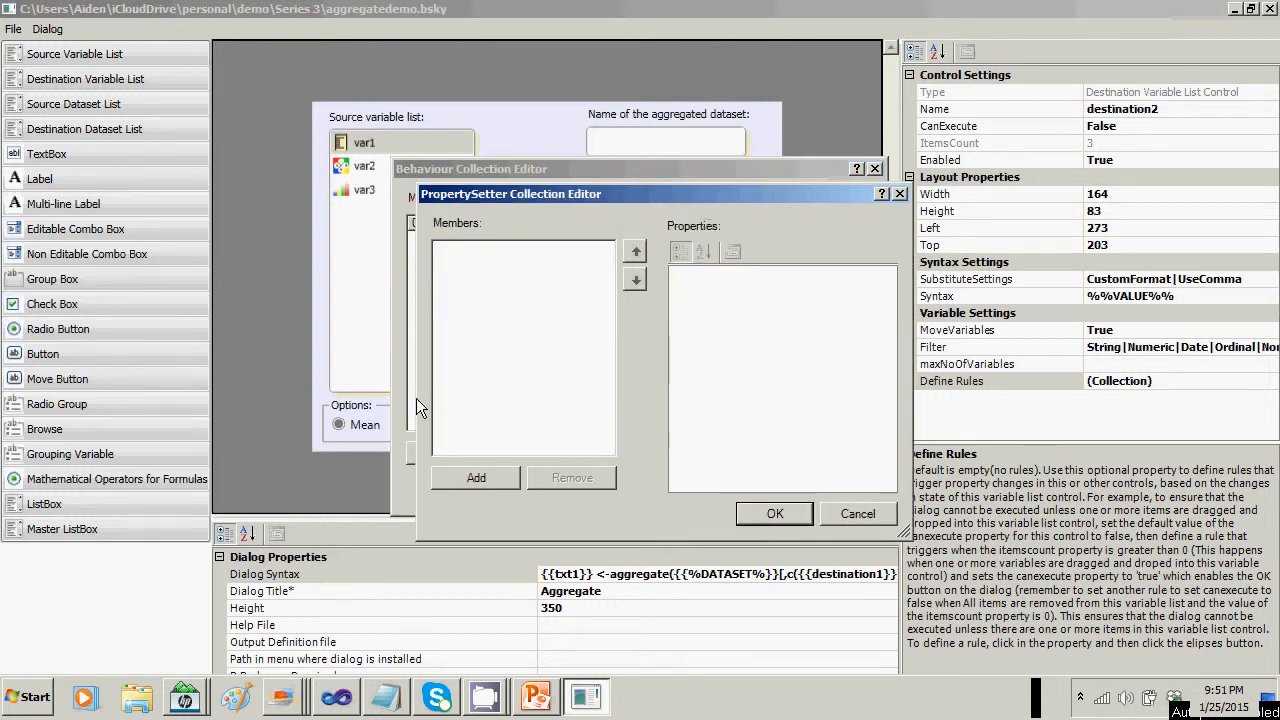
{"action": "left_click", "coordinate": [478, 475]}
{"action": "left_click", "coordinate": [828, 290]}
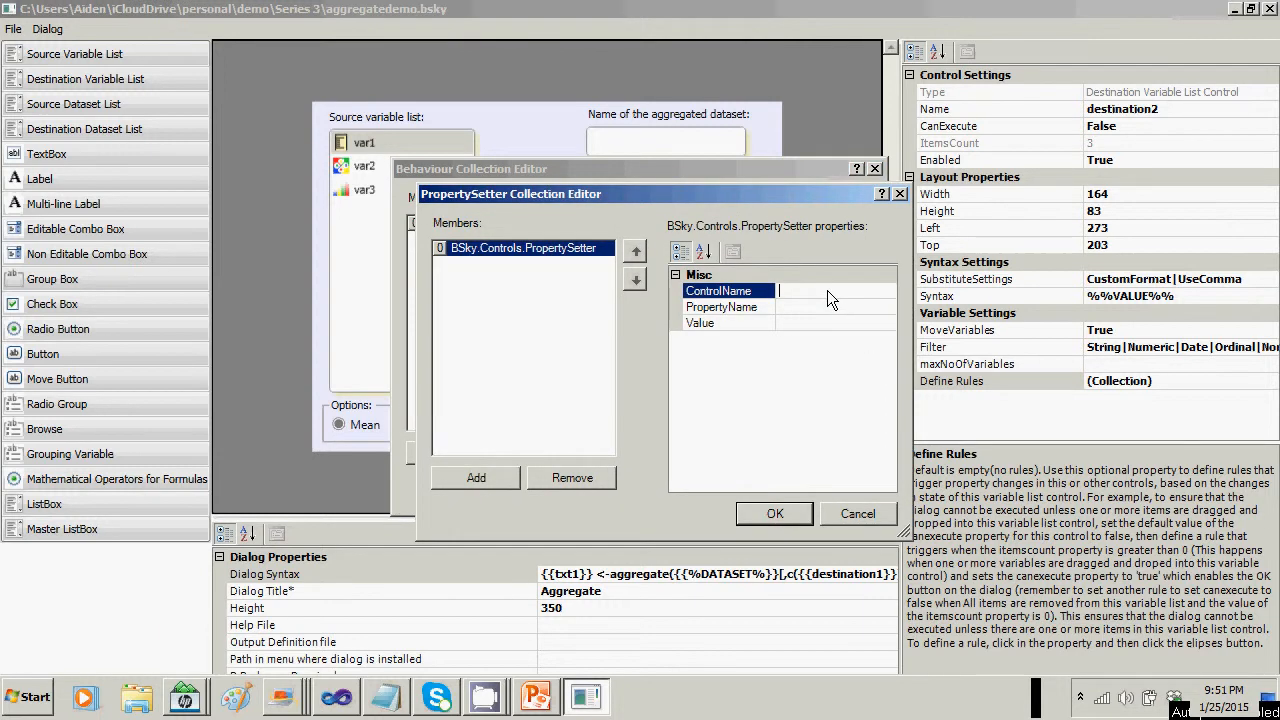
Define the rule's property setter with control destination2, property CanExecute and value false, and accept it.
{"action": "type", "text": "destination2"}
{"action": "left_click", "coordinate": [820, 306]}
{"action": "type", "text": "Can"}
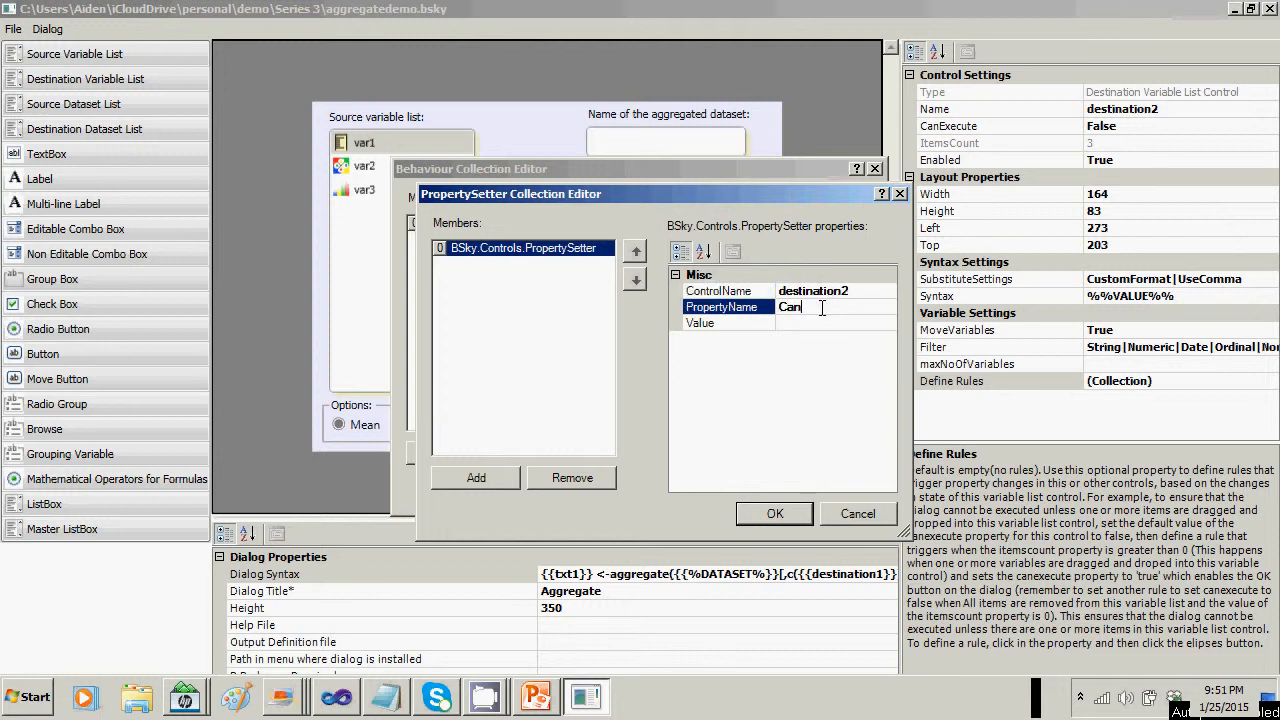
{"action": "type", "text": "Execute"}
{"action": "left_click", "coordinate": [826, 321]}
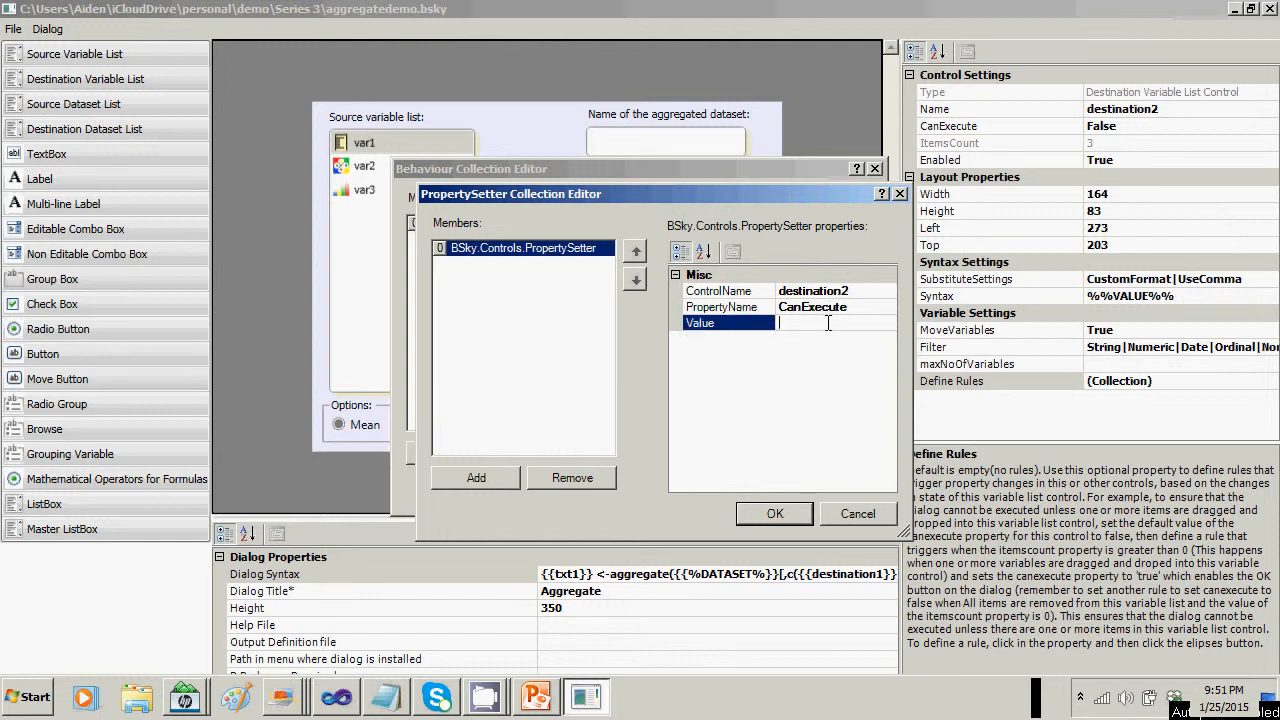
{"action": "type", "text": "false"}
{"action": "left_click", "coordinate": [793, 514]}
Add a second rule for destination2 with the condition ItemsCount GreaterThan 0.
{"action": "left_click", "coordinate": [478, 452]}
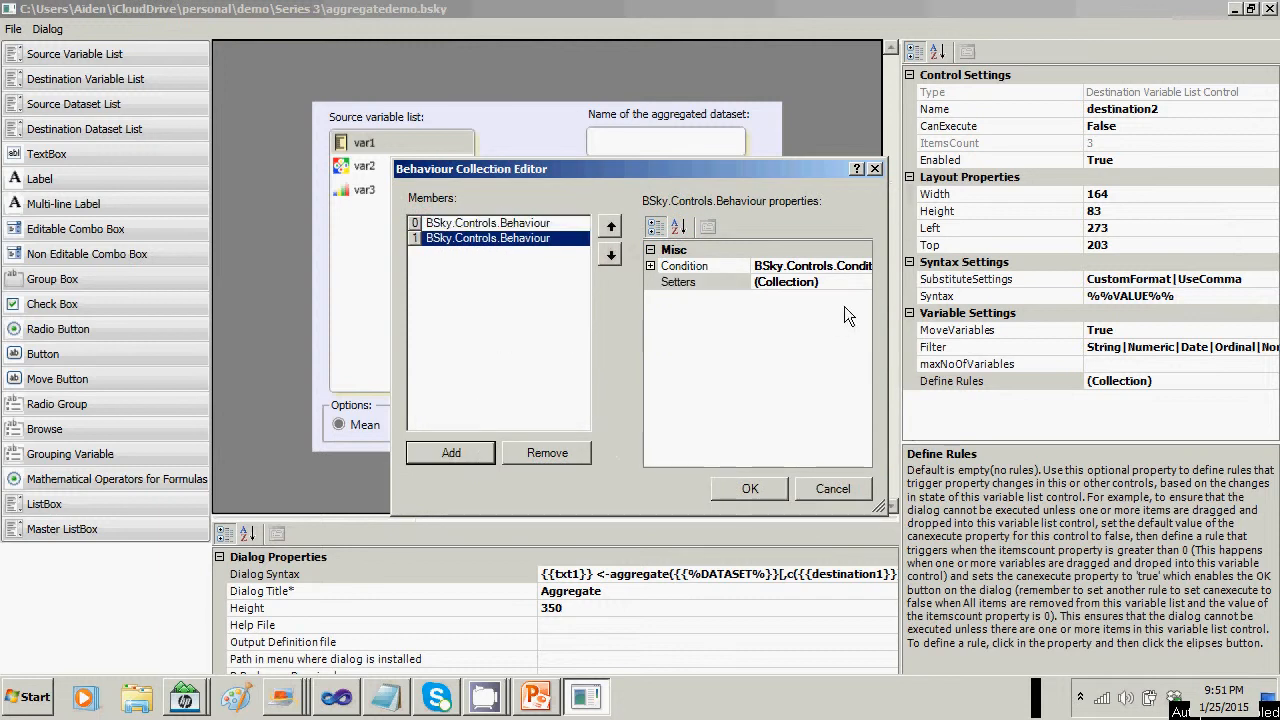
{"action": "left_click", "coordinate": [650, 266]}
{"action": "left_click", "coordinate": [812, 282]}
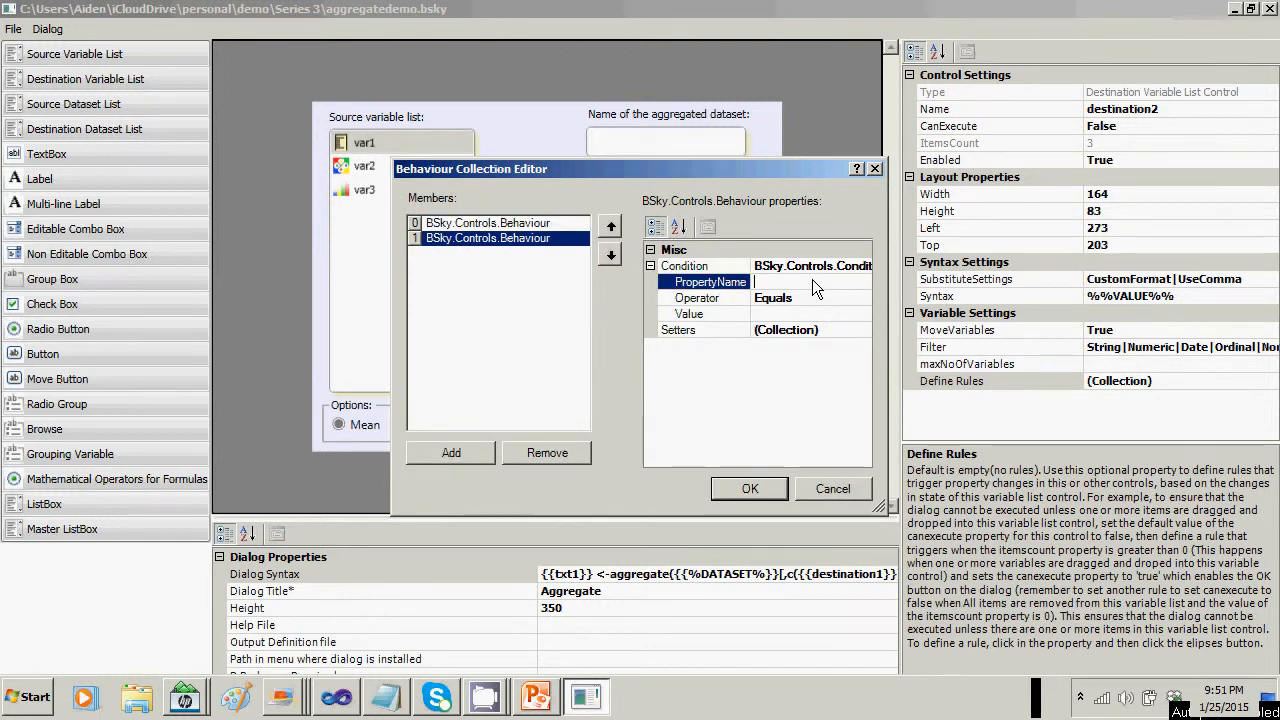
{"action": "type", "text": "ItemsCount"}
{"action": "left_click", "coordinate": [812, 298]}
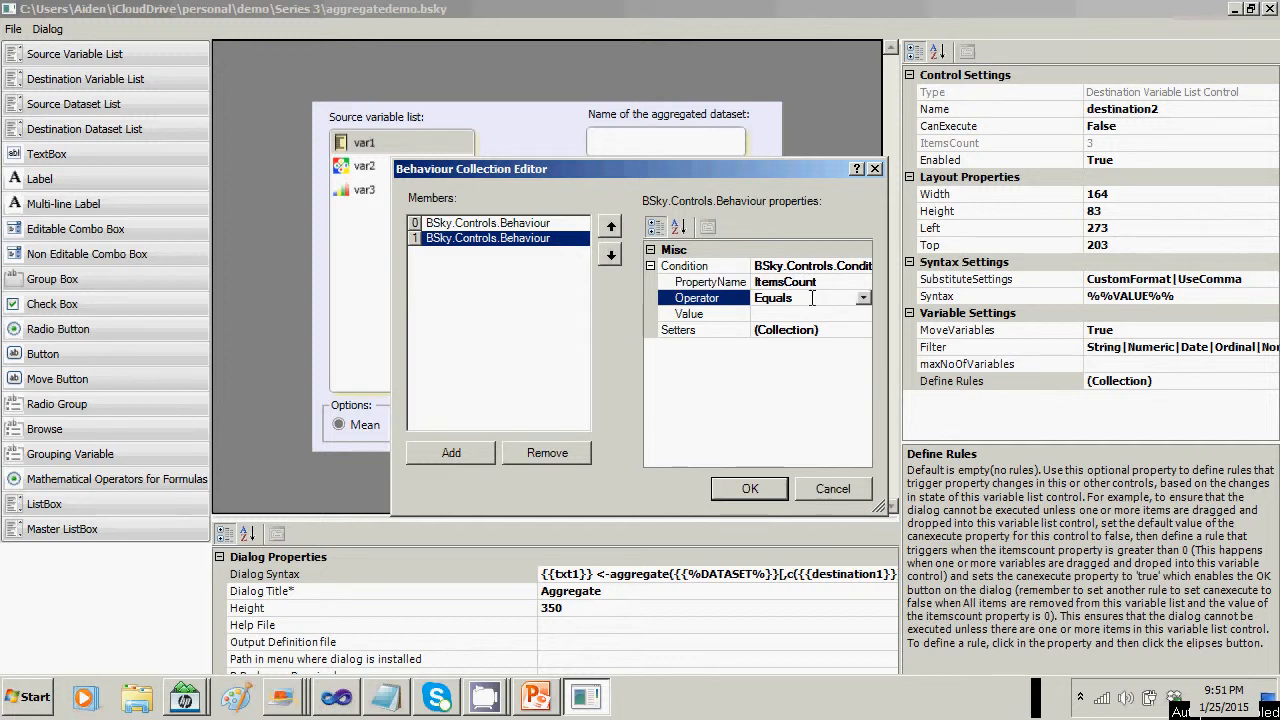
{"action": "left_click", "coordinate": [862, 298]}
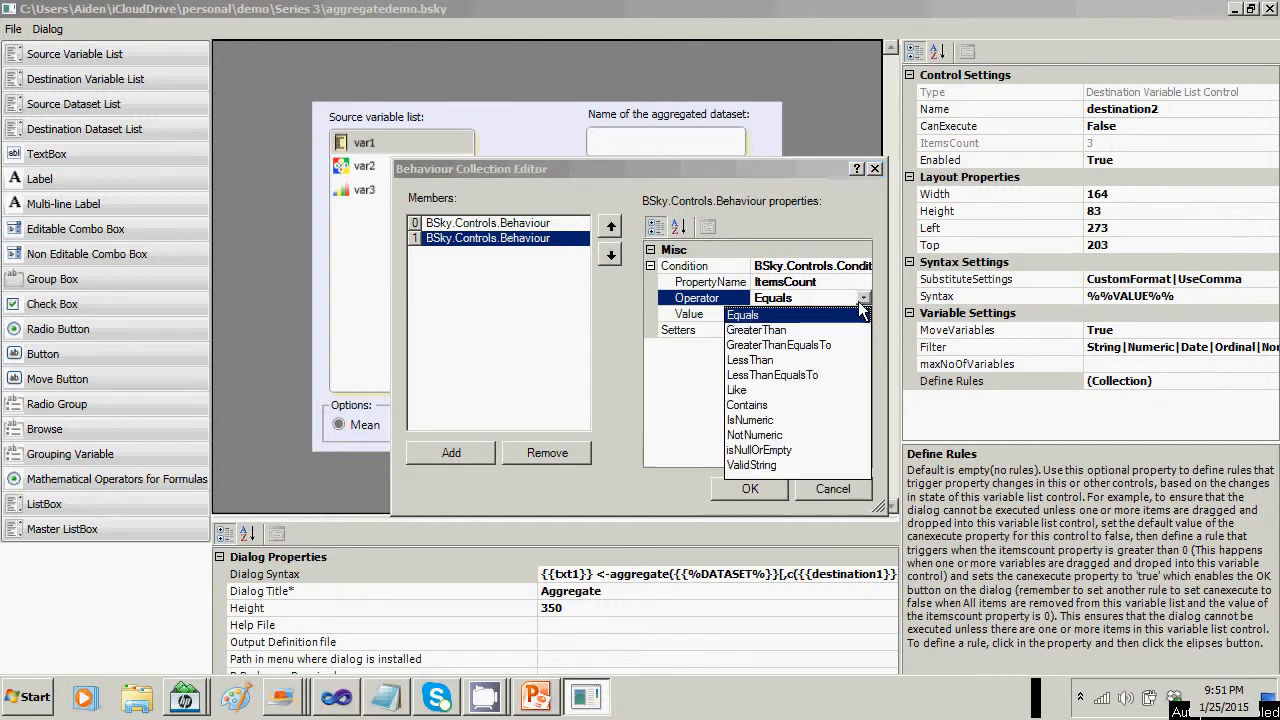
{"action": "left_click", "coordinate": [788, 330]}
{"action": "left_click", "coordinate": [788, 315]}
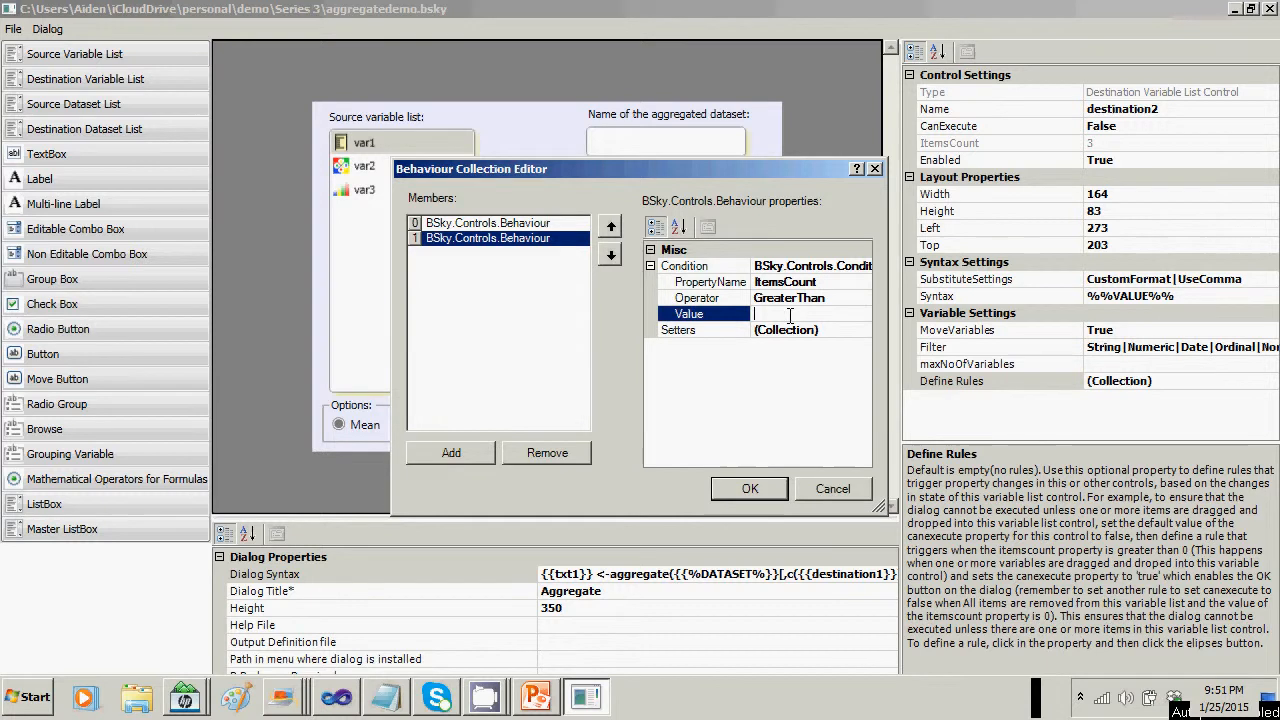
{"action": "type", "text": "0"}
Add a property setter to the second rule that targets the CanExecute property of destination2.
{"action": "left_click", "coordinate": [835, 329]}
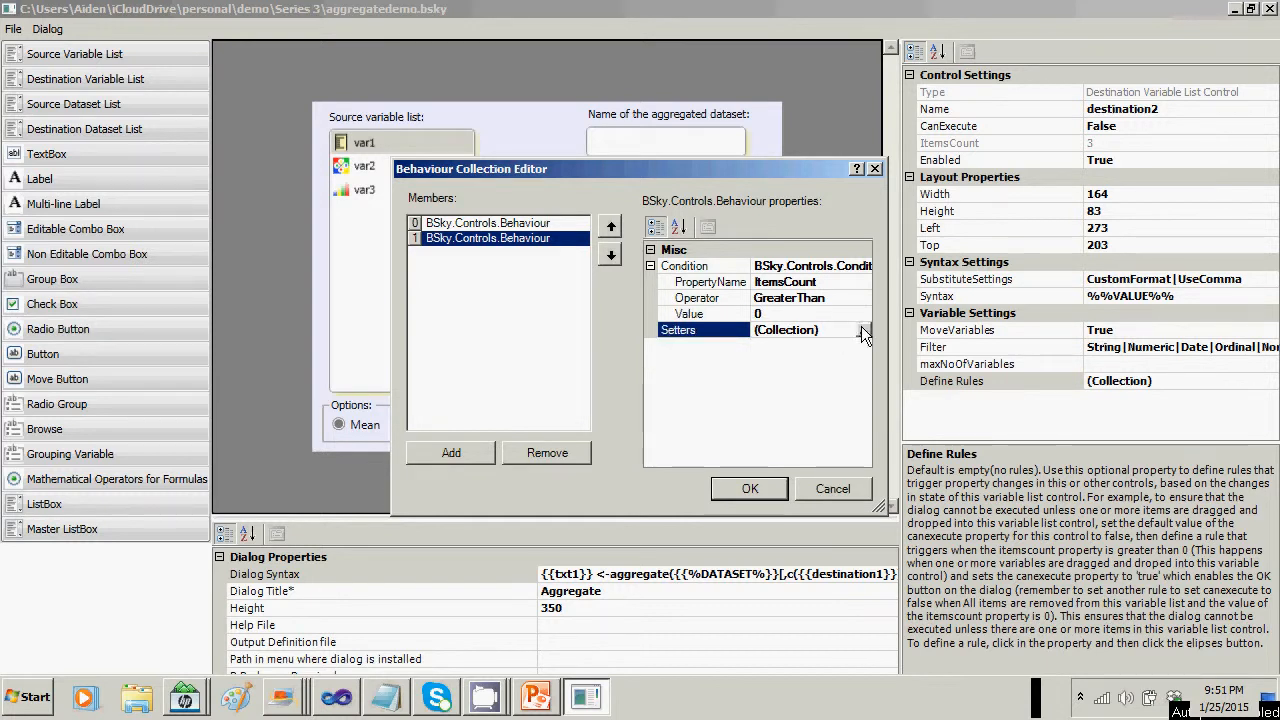
{"action": "left_click", "coordinate": [849, 329]}
{"action": "left_click", "coordinate": [476, 477]}
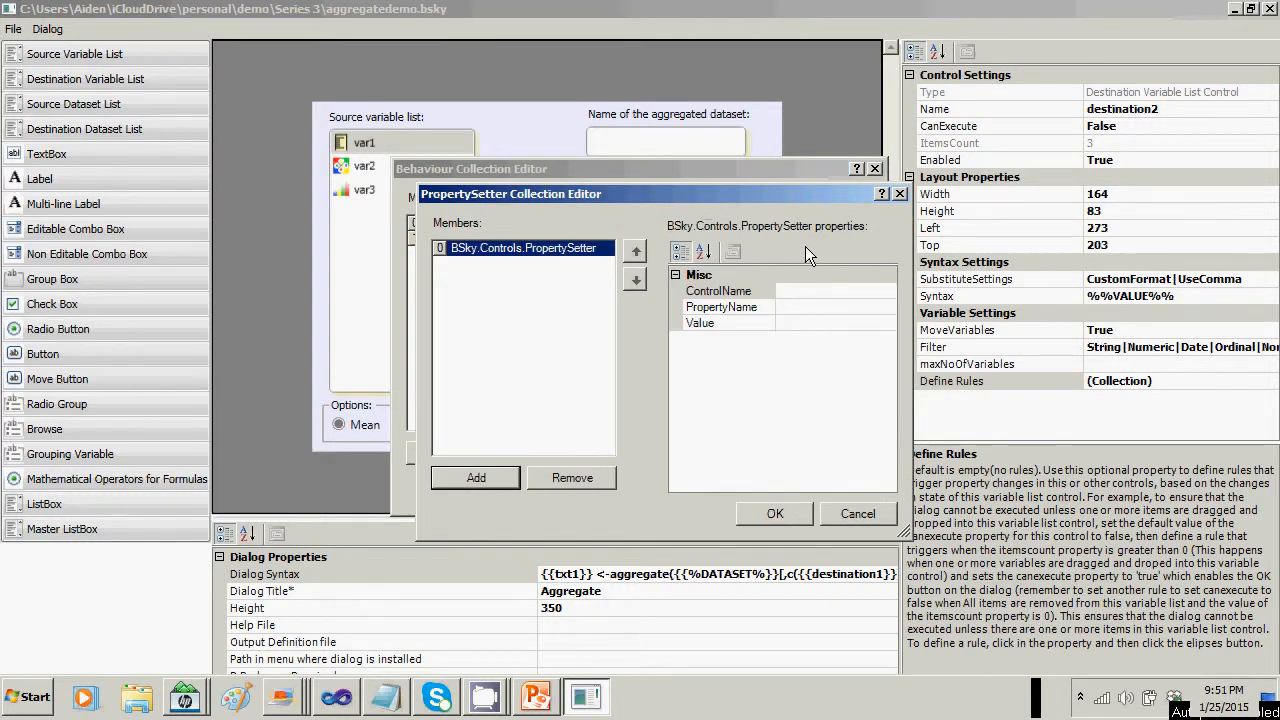
{"action": "left_click", "coordinate": [805, 290]}
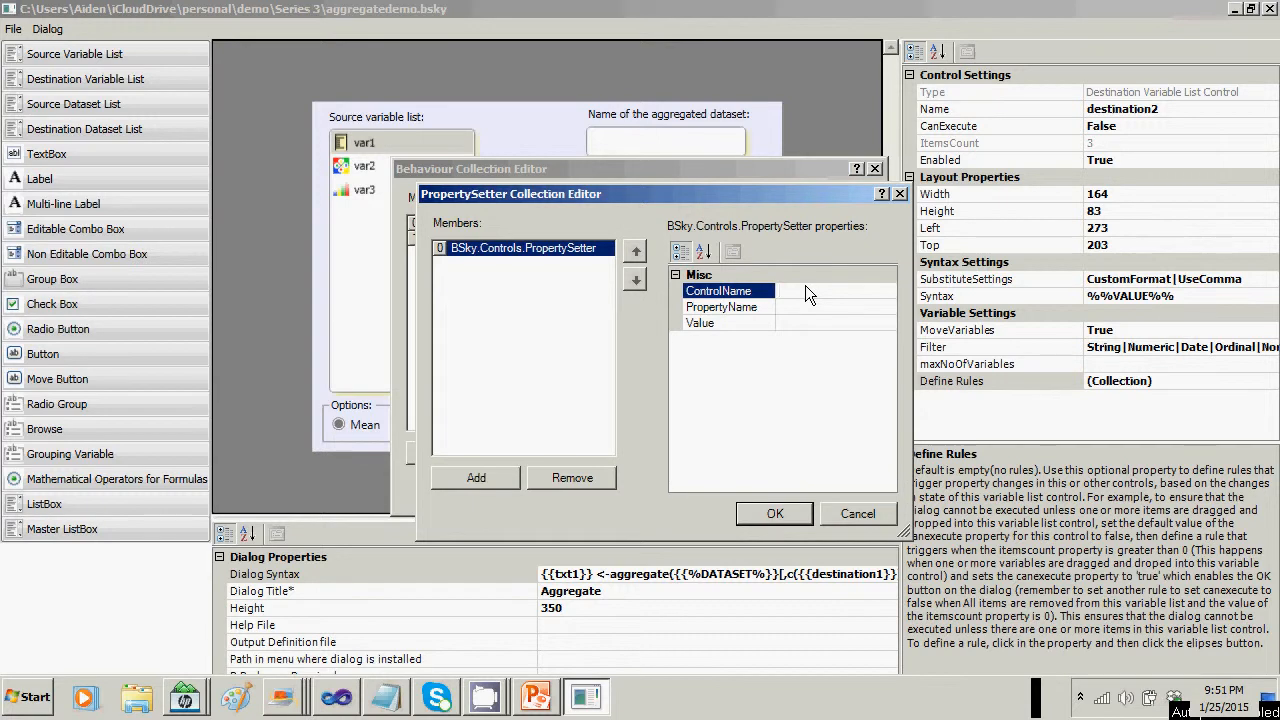
{"action": "type", "text": "destination2"}
{"action": "left_click", "coordinate": [806, 307]}
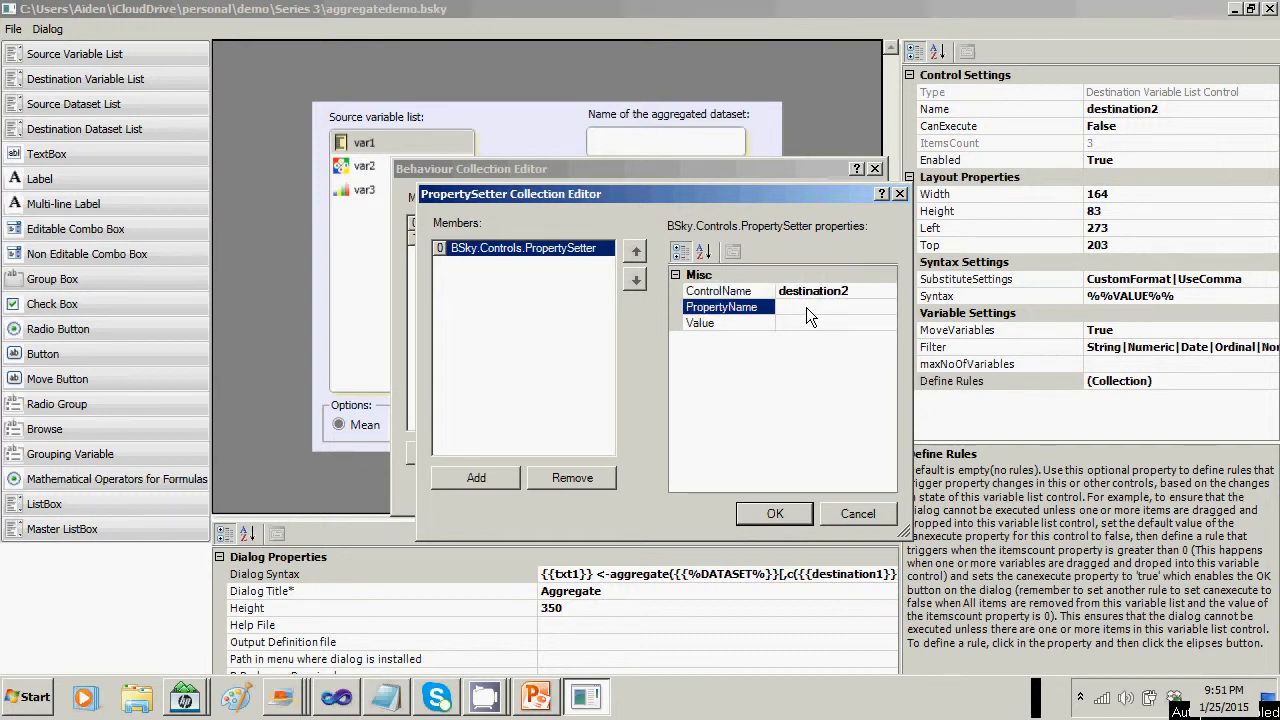
{"action": "type", "text": "CanExecute"}
{"action": "left_click", "coordinate": [806, 320]}
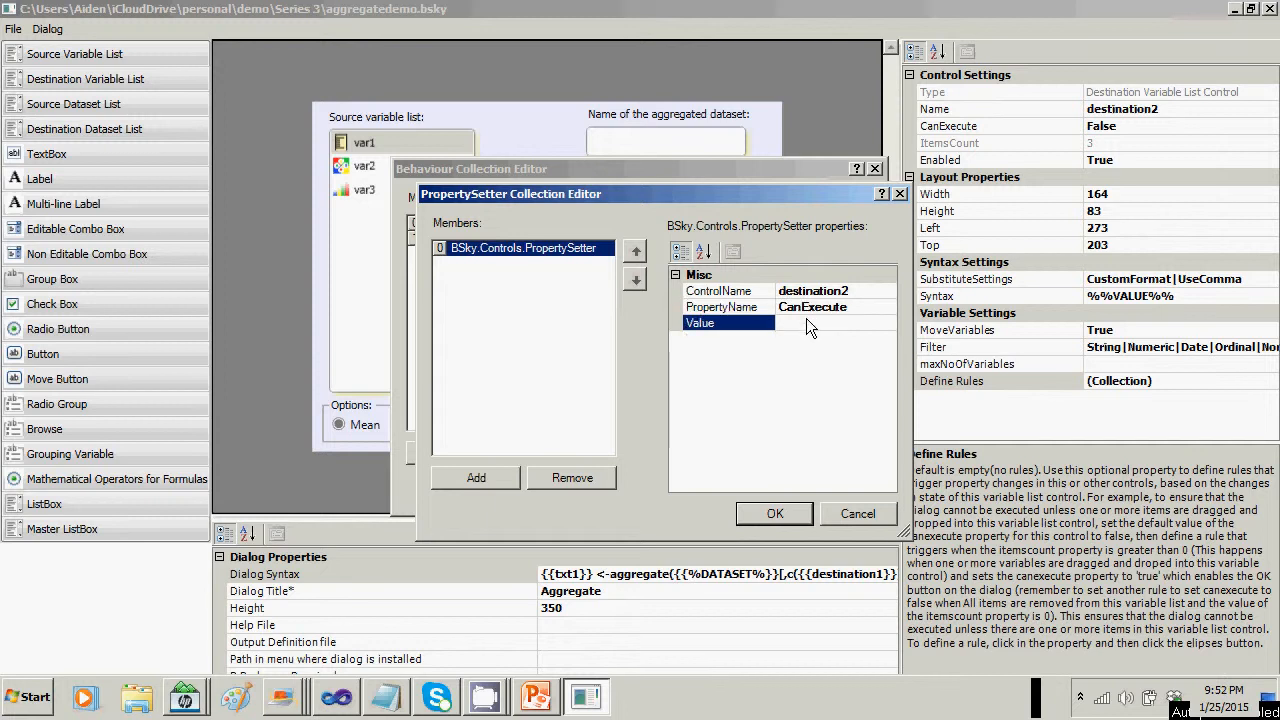
Set the CanExecute setter's value to True and save the rules of destination2.
{"action": "type", "text": "true"}
{"action": "key", "text": "BackSpace"}
{"action": "key", "text": "BackSpace"}
{"action": "key", "text": "BackSpace"}
{"action": "type", "text": "True"}
{"action": "left_click", "coordinate": [788, 513]}
{"action": "left_click", "coordinate": [756, 487]}
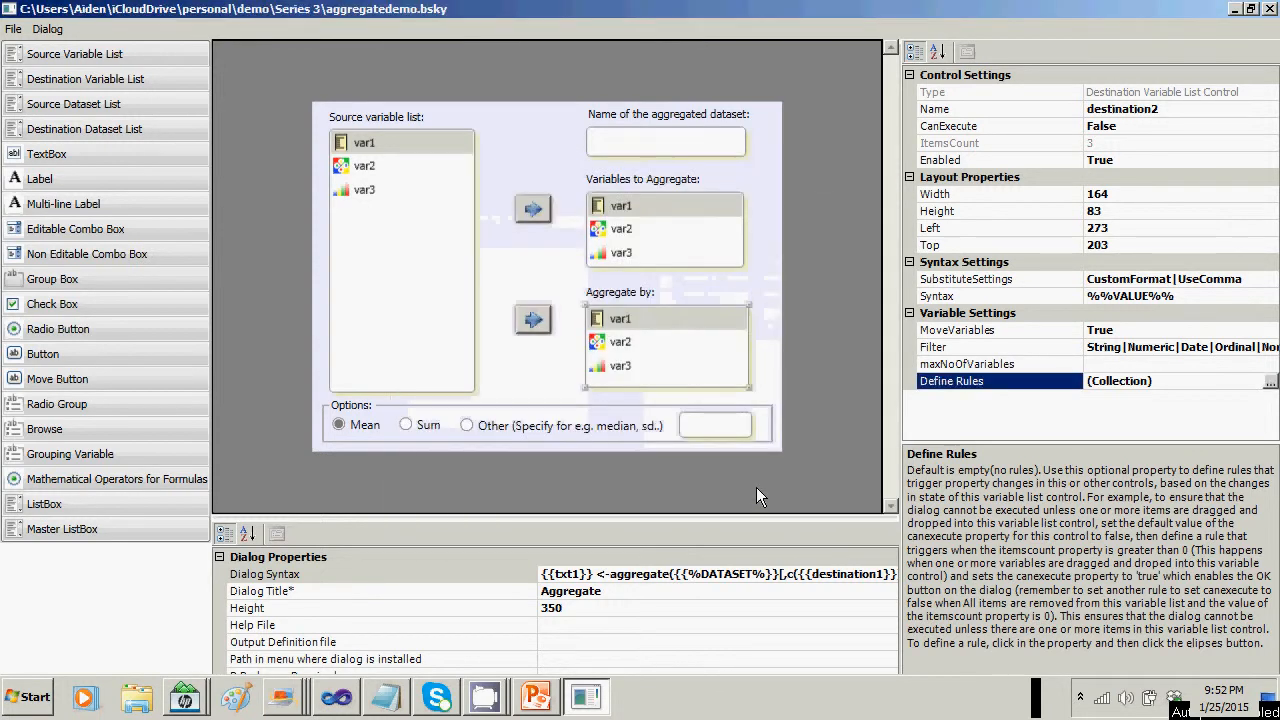
Add a rule to the Mean radio button with the condition IsSelected Equals True.
{"action": "left_click", "coordinate": [364, 433]}
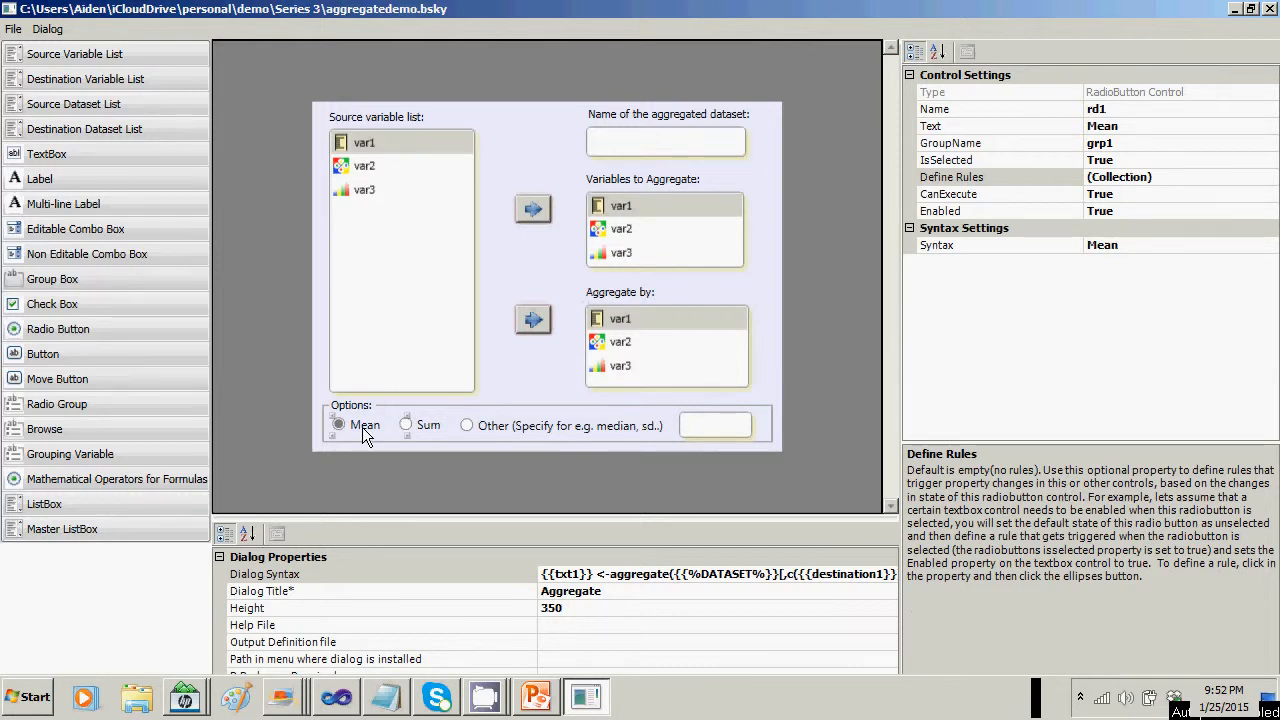
{"action": "left_click", "coordinate": [710, 425]}
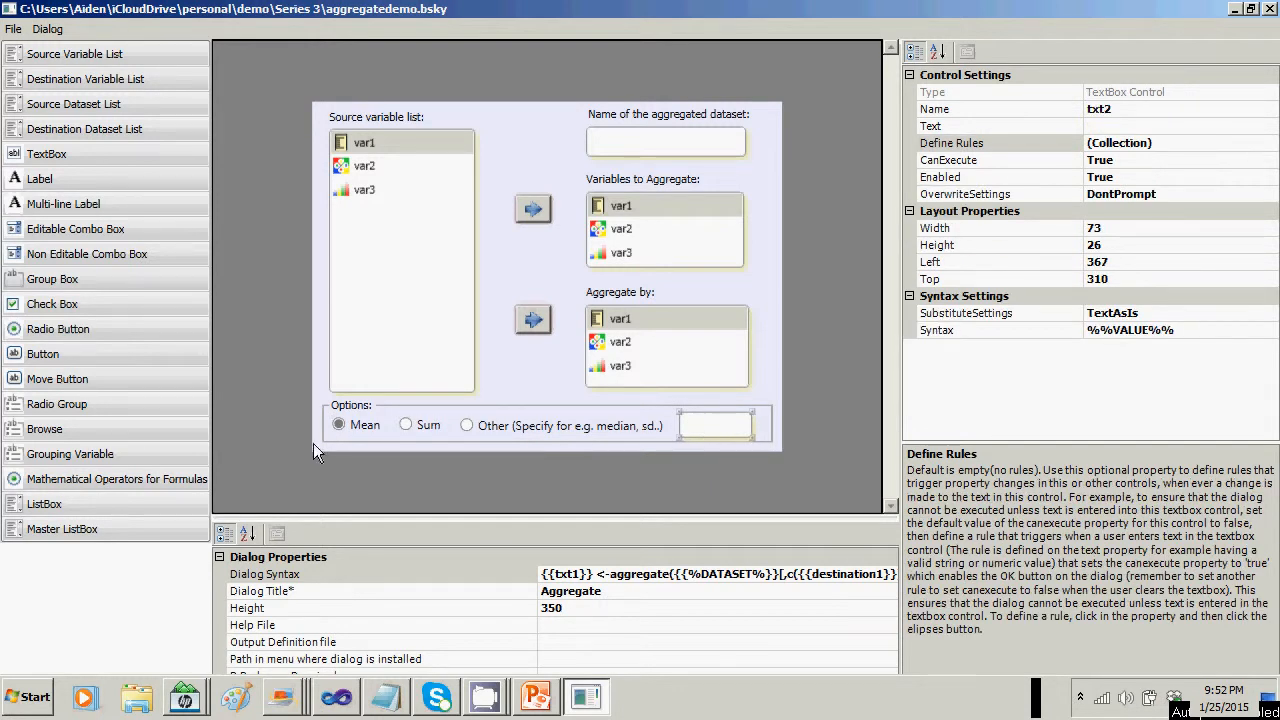
{"action": "left_click", "coordinate": [360, 426]}
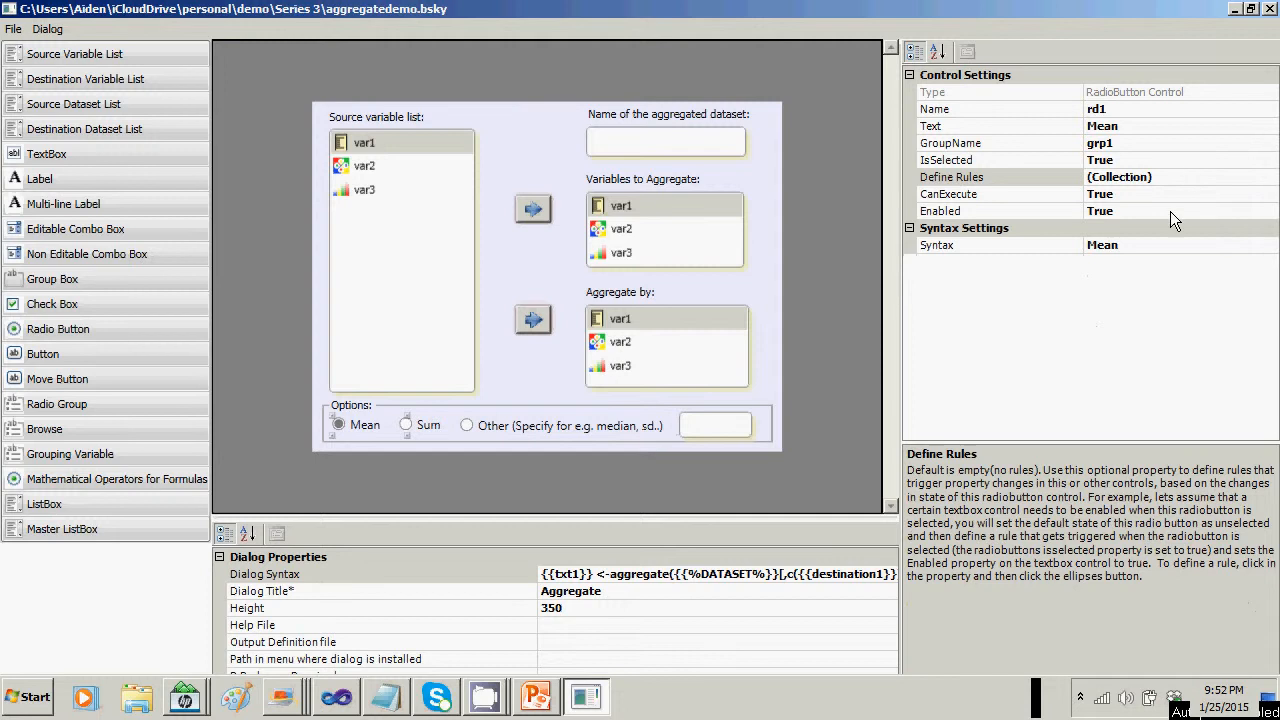
{"action": "left_click", "coordinate": [1199, 180]}
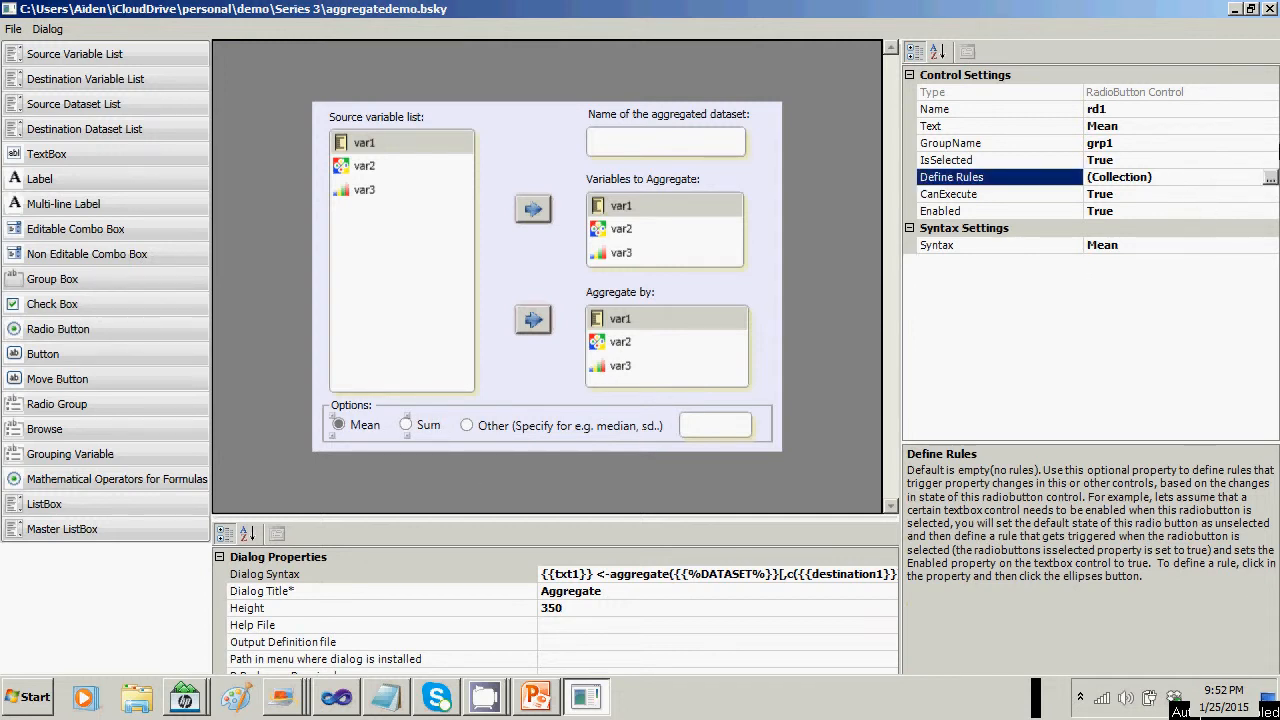
{"action": "left_click", "coordinate": [1269, 177]}
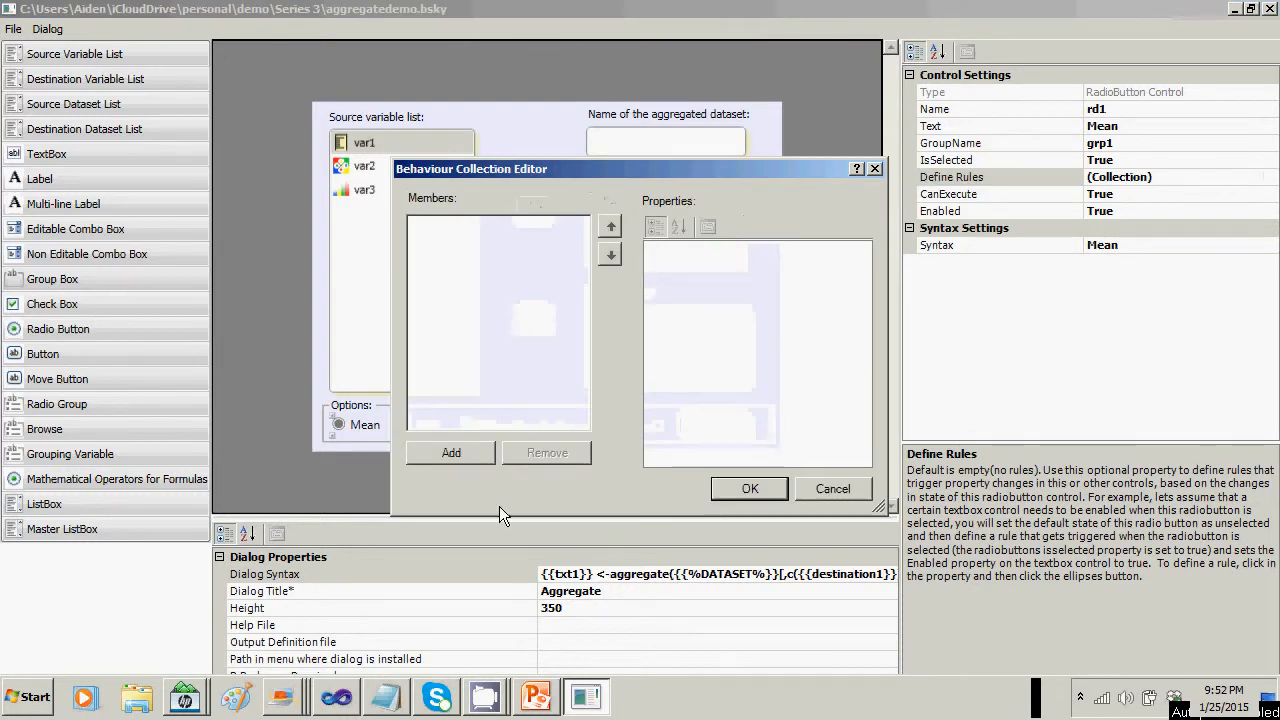
{"action": "left_click", "coordinate": [467, 458]}
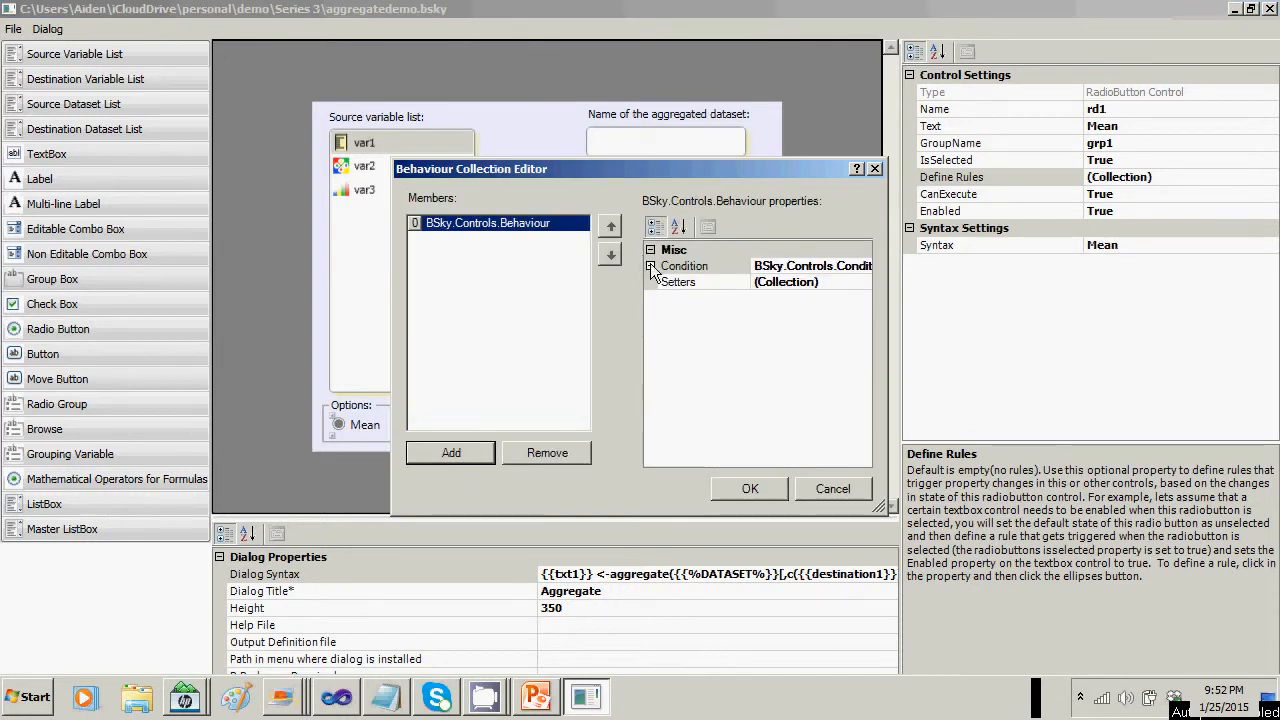
{"action": "left_click", "coordinate": [651, 266]}
{"action": "left_click", "coordinate": [778, 283]}
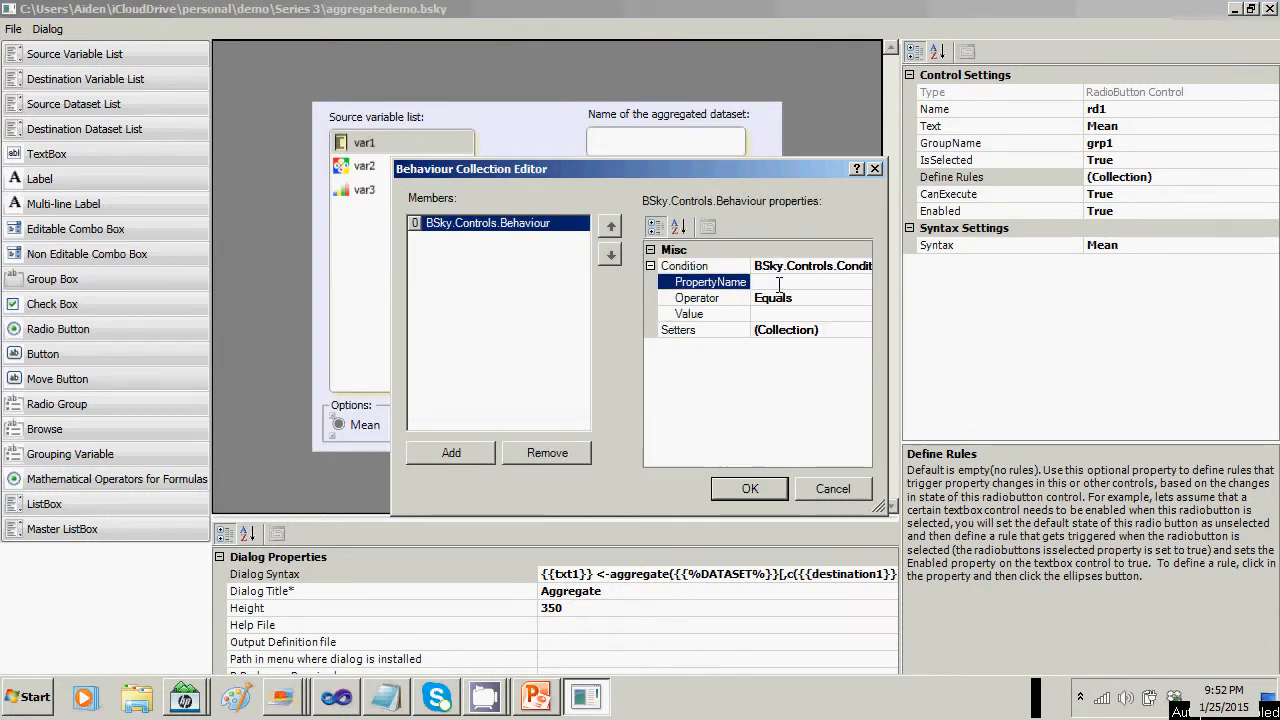
{"action": "type", "text": "IsSelected"}
{"action": "left_click", "coordinate": [790, 316]}
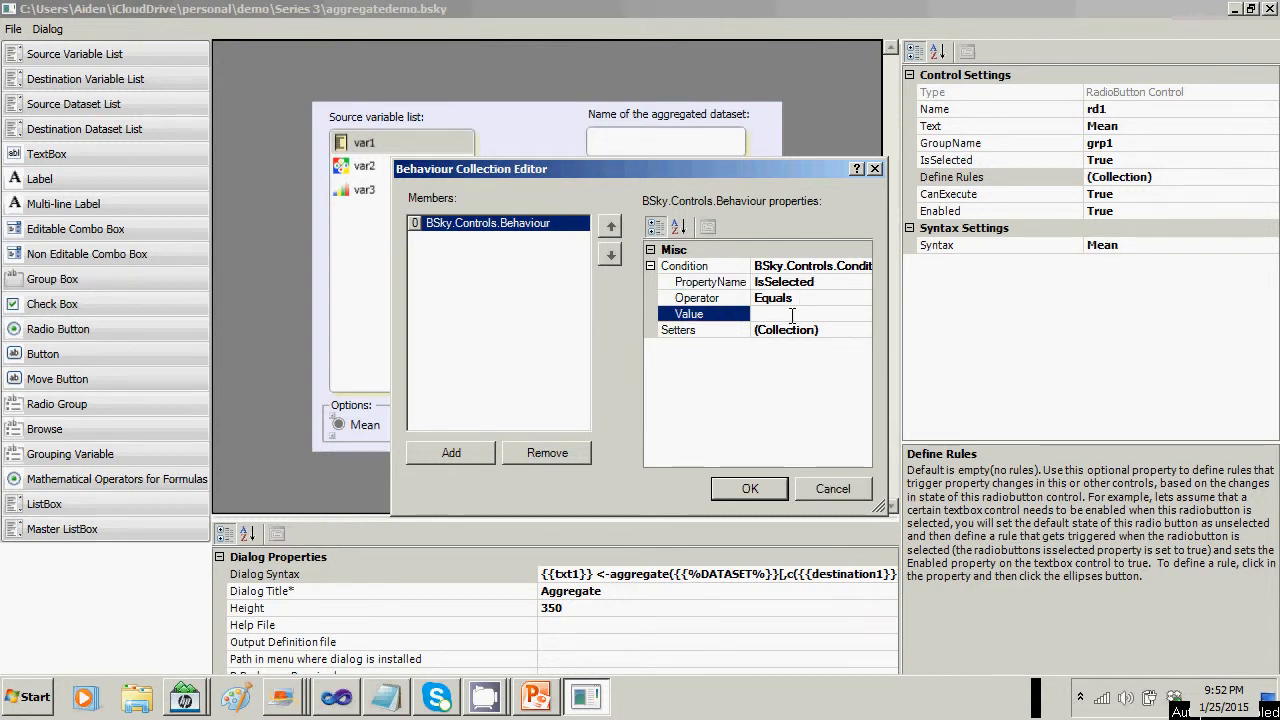
{"action": "type", "text": "True"}
Add a property setter to the Mean rule that sets the Enabled property of txt2 to False.
{"action": "left_click", "coordinate": [819, 328]}
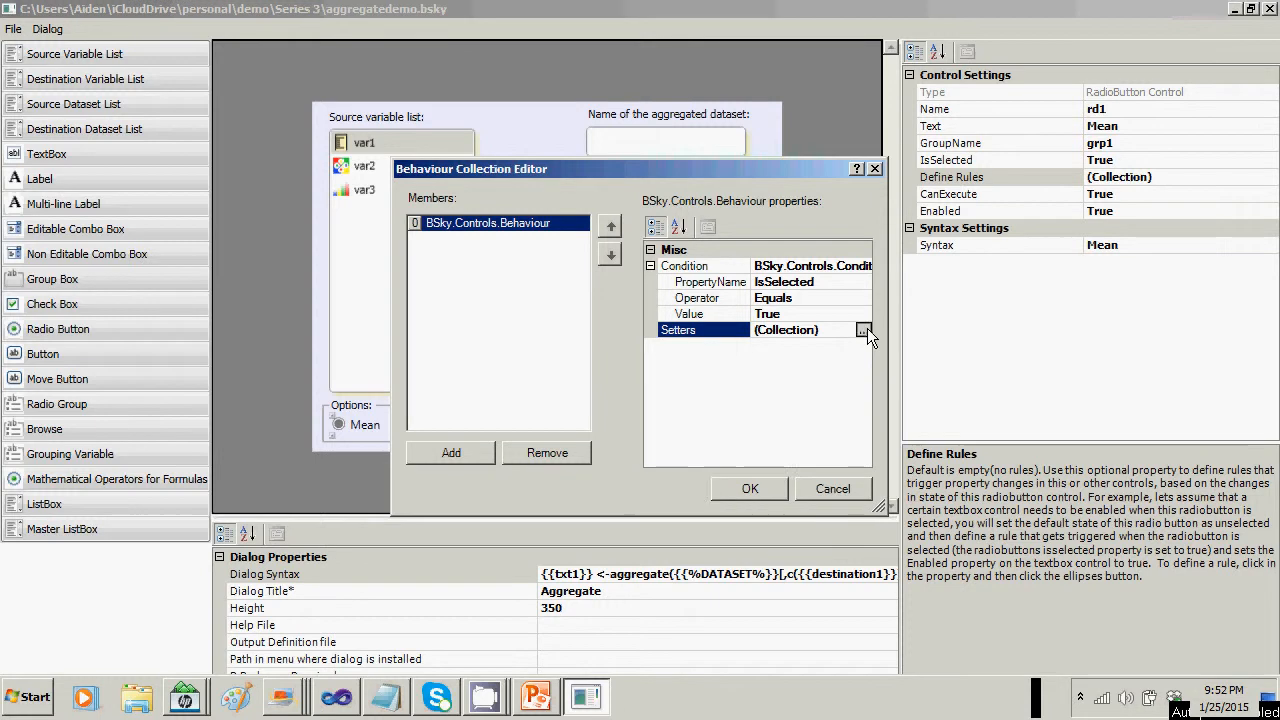
{"action": "left_click", "coordinate": [864, 329]}
{"action": "left_click", "coordinate": [472, 476]}
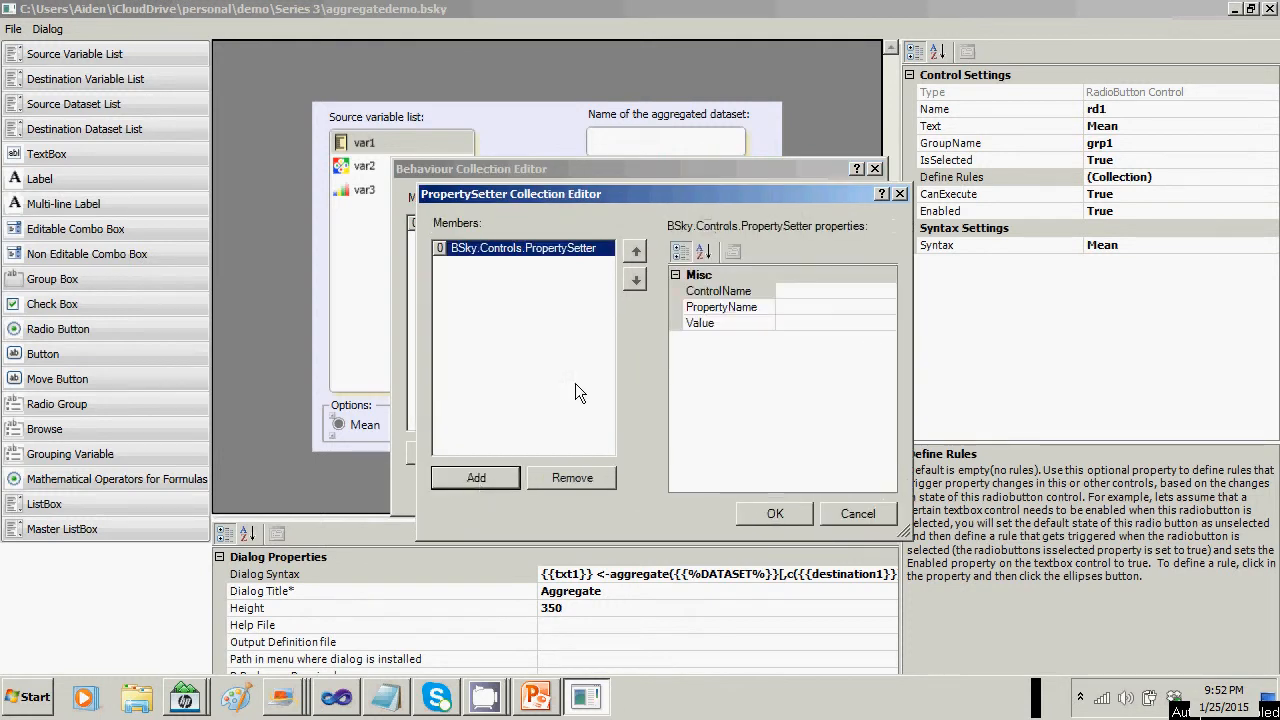
{"action": "left_click", "coordinate": [793, 291]}
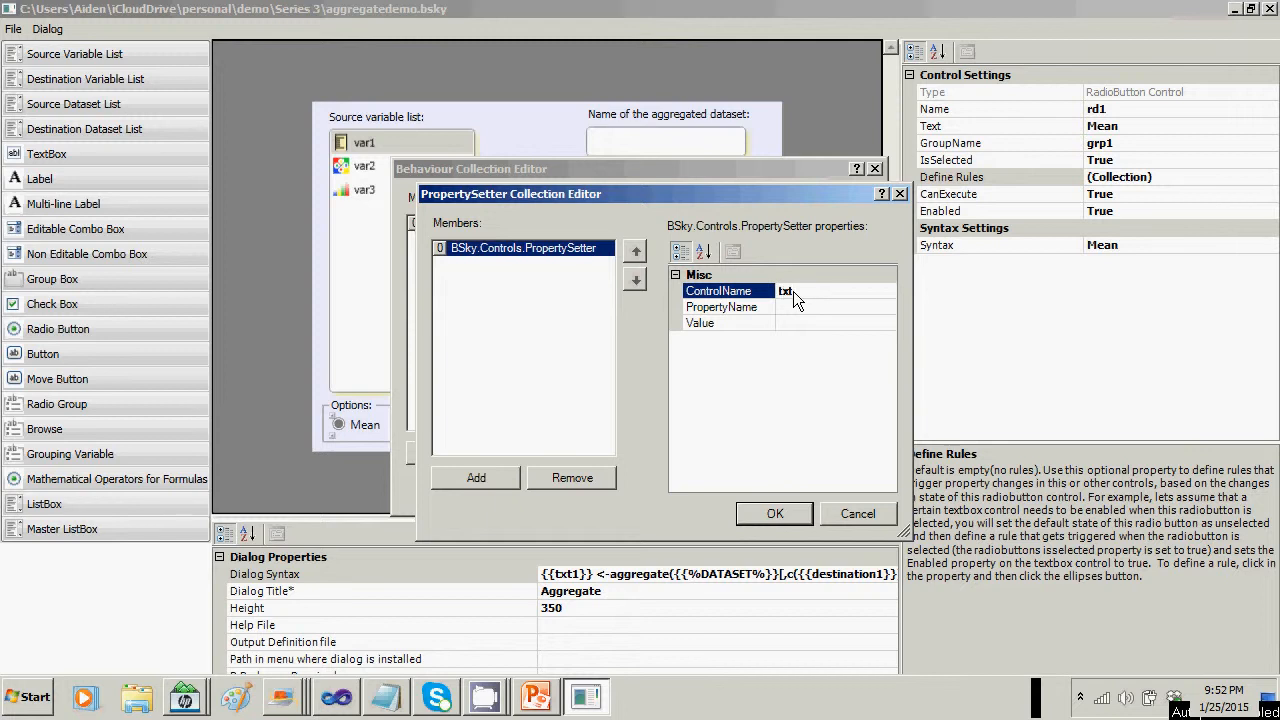
{"action": "type", "text": "txt2"}
{"action": "left_click", "coordinate": [794, 305]}
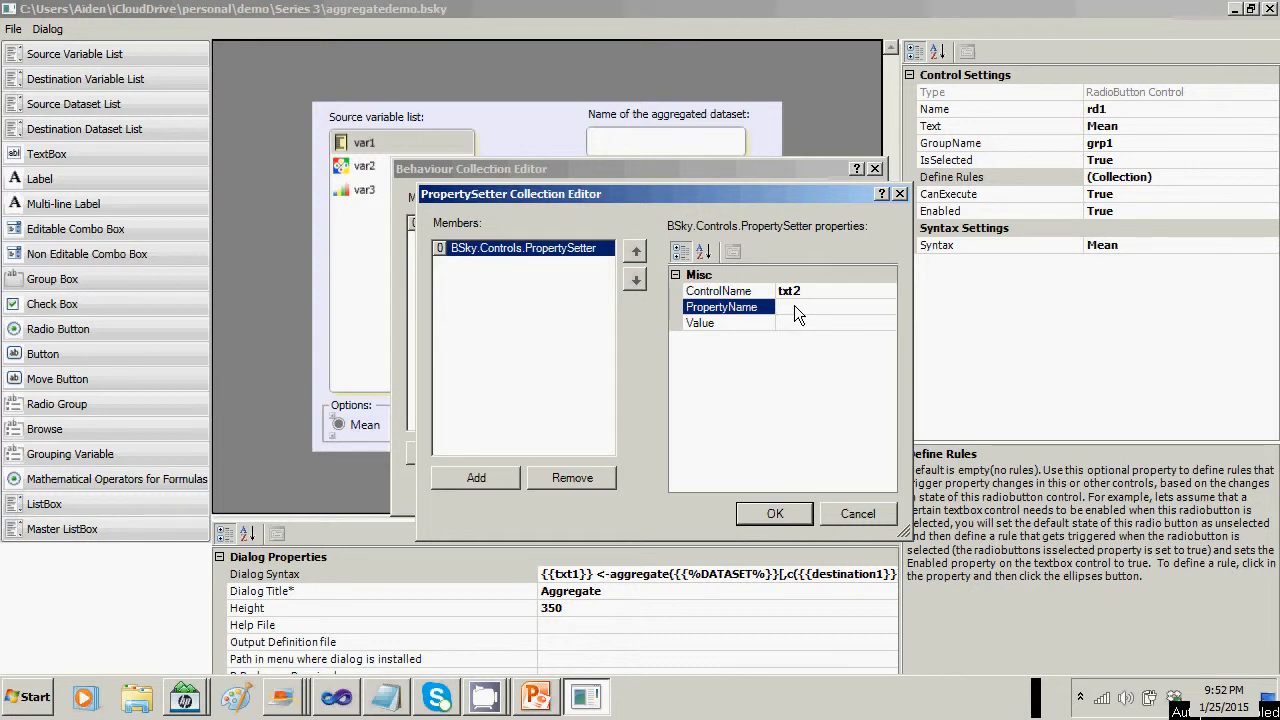
{"action": "type", "text": "Enabled"}
{"action": "left_click", "coordinate": [804, 325]}
{"action": "type", "text": "False"}
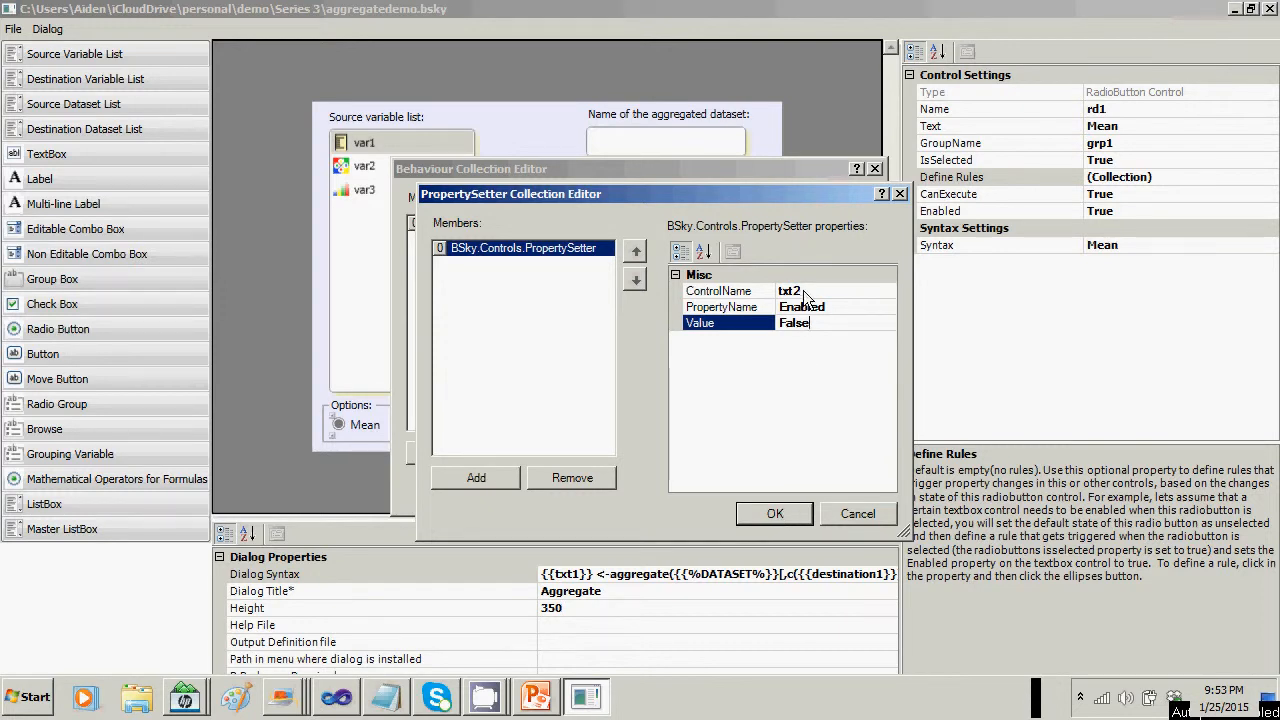
{"action": "left_click", "coordinate": [773, 514]}
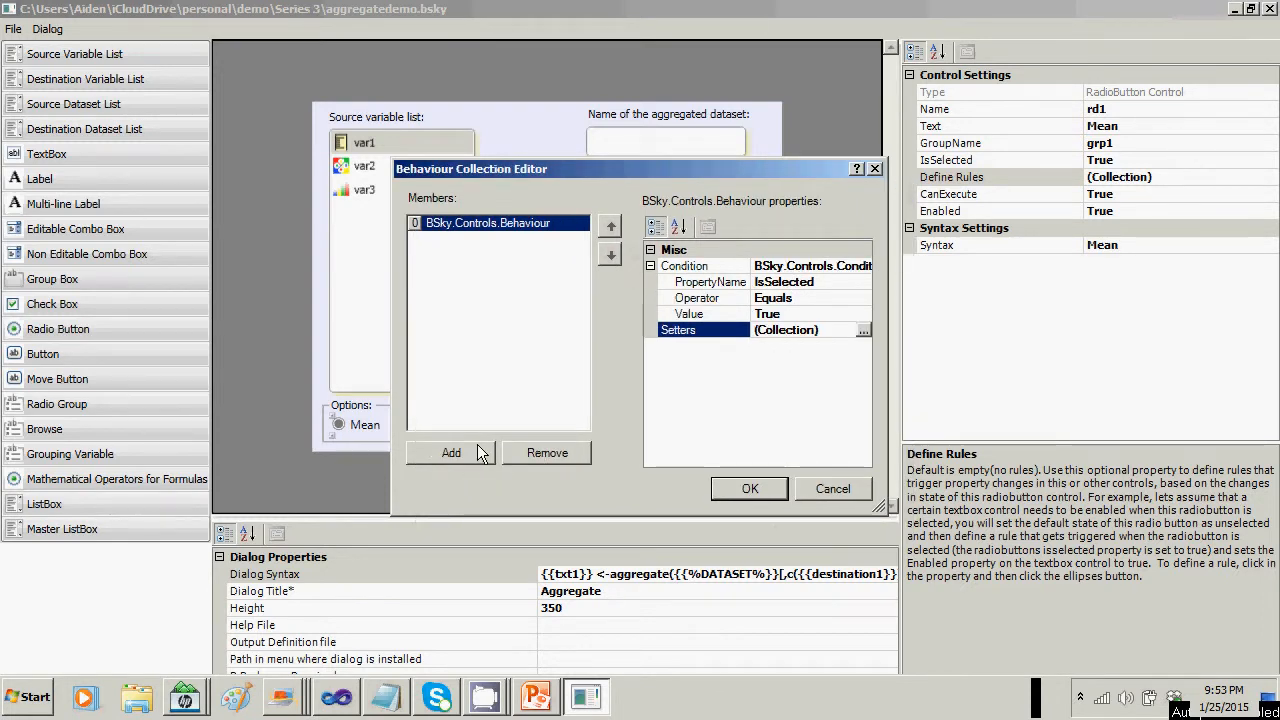
Add a second property setter to the Mean rule with txt2 as its control name.
{"action": "left_click", "coordinate": [866, 330]}
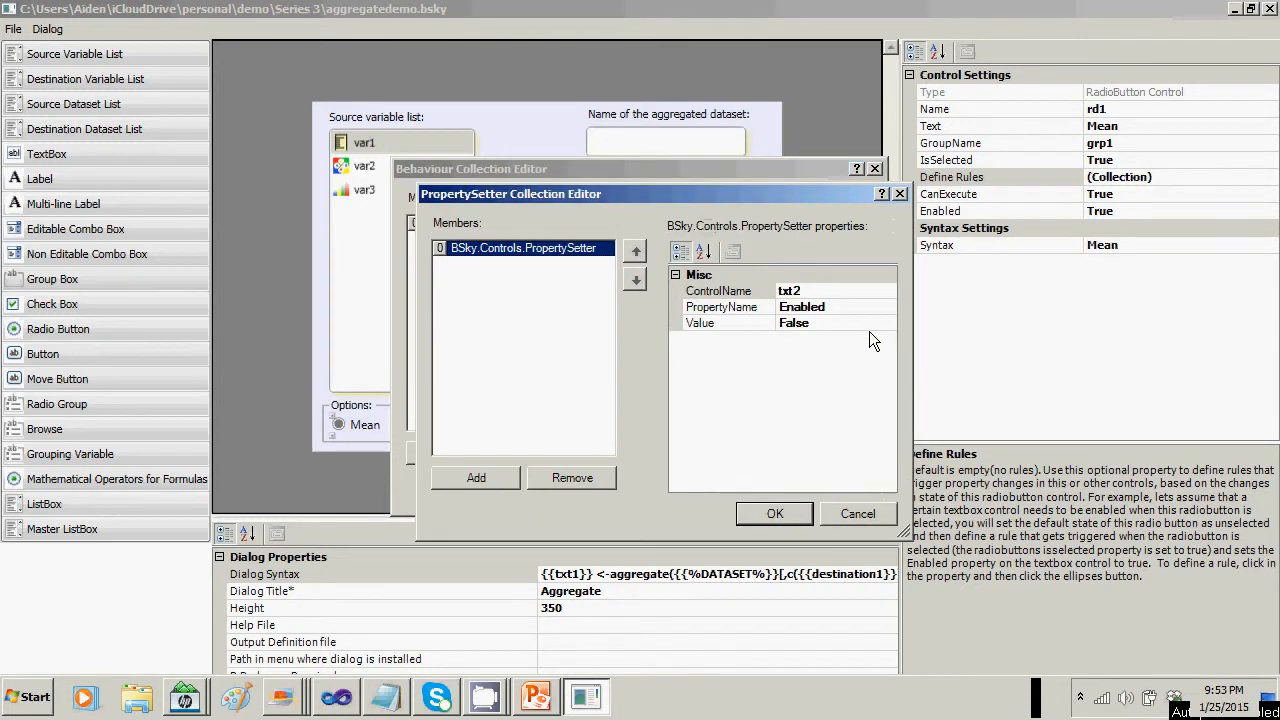
{"action": "left_click", "coordinate": [478, 477]}
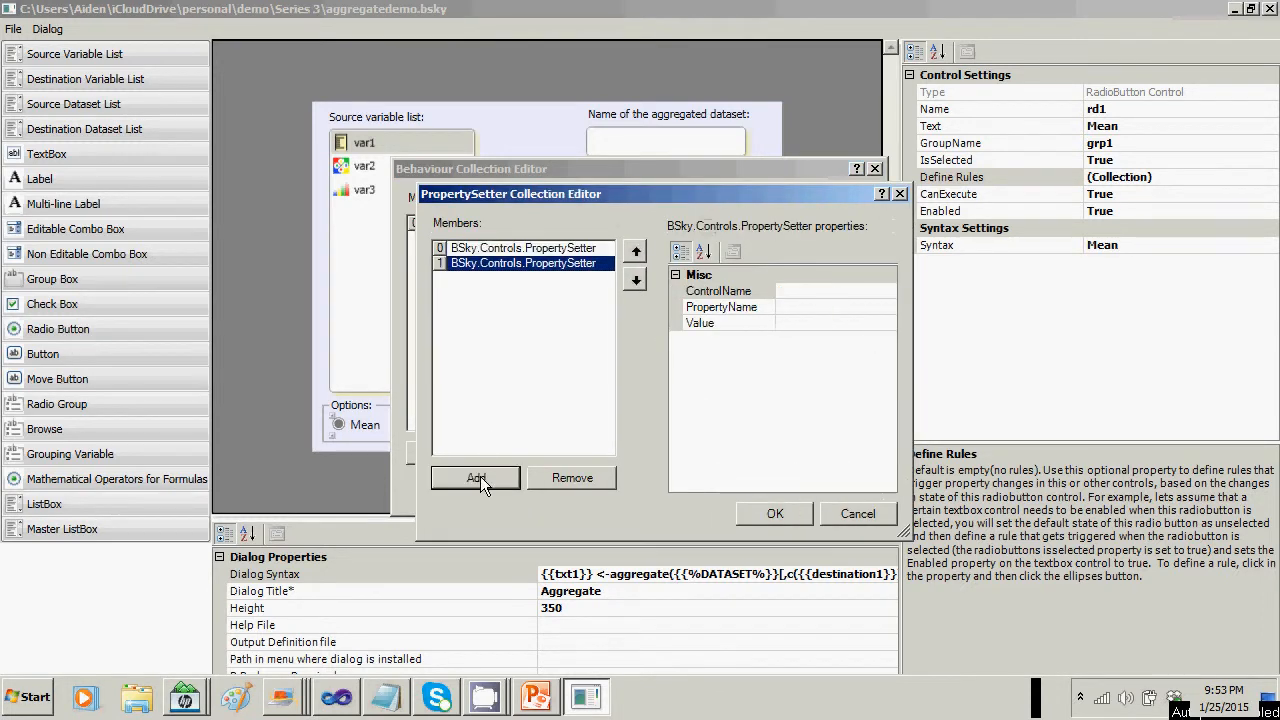
{"action": "left_click", "coordinate": [832, 290]}
{"action": "type", "text": "txt"}
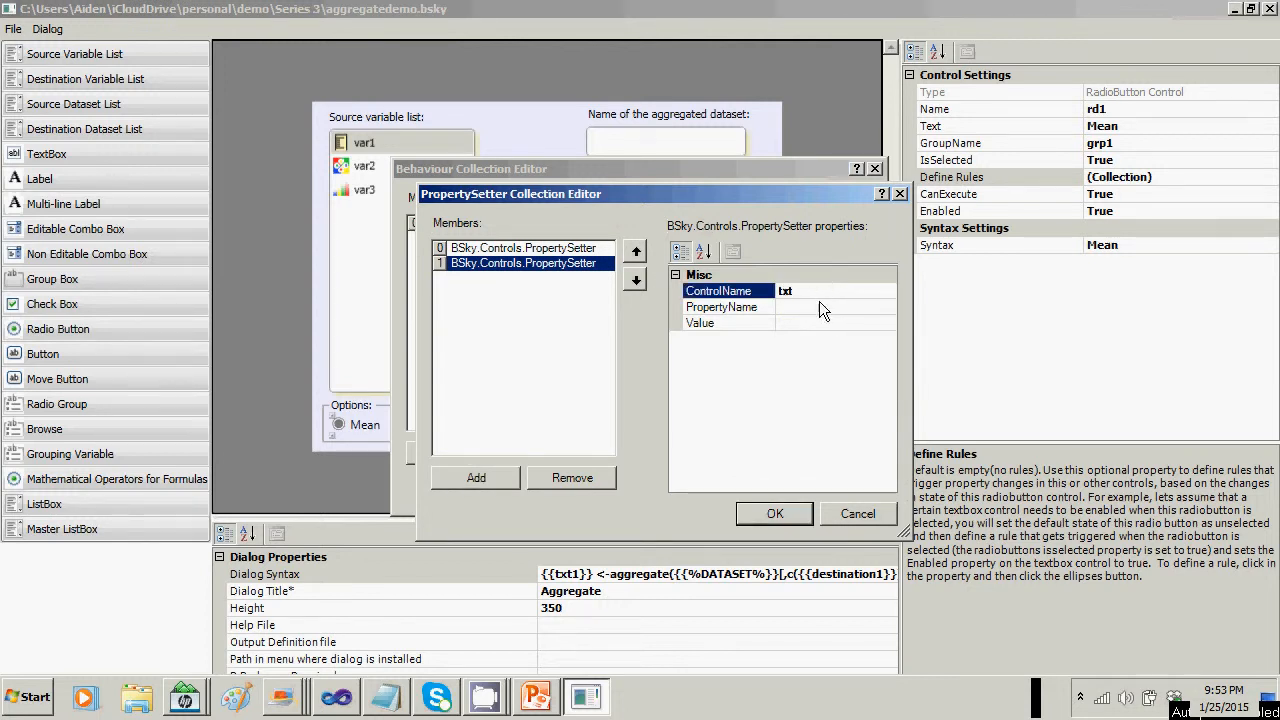
{"action": "left_click", "coordinate": [819, 303]}
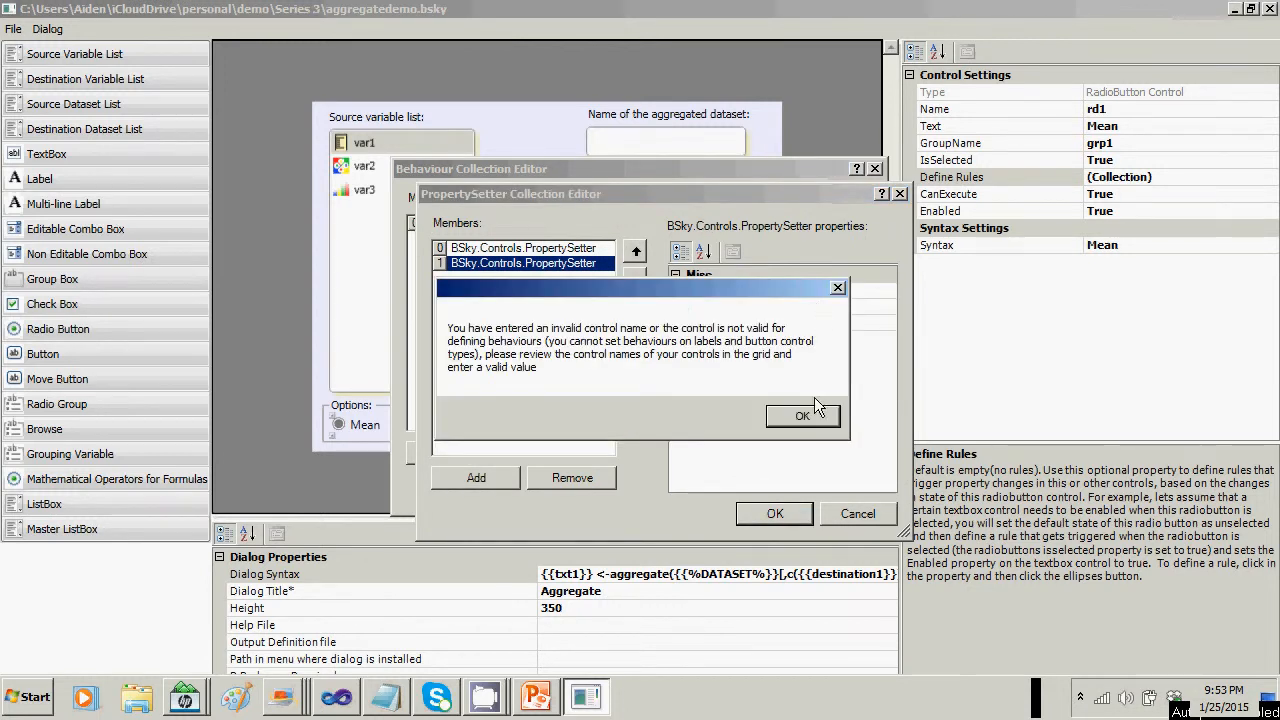
{"action": "left_click", "coordinate": [810, 416]}
{"action": "left_click", "coordinate": [804, 293]}
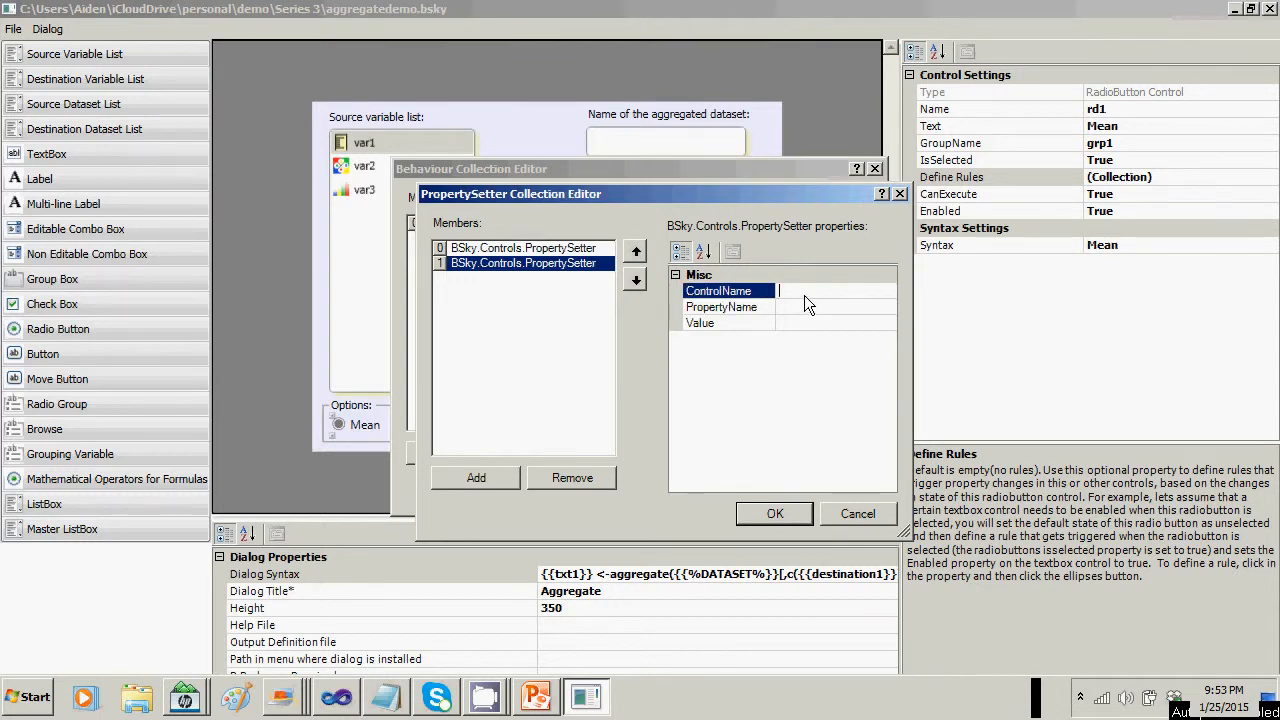
{"action": "type", "text": "txt2"}
Make the second setter target the Text property with an empty value, and save the Mean radio button's rules.
{"action": "left_click", "coordinate": [812, 306]}
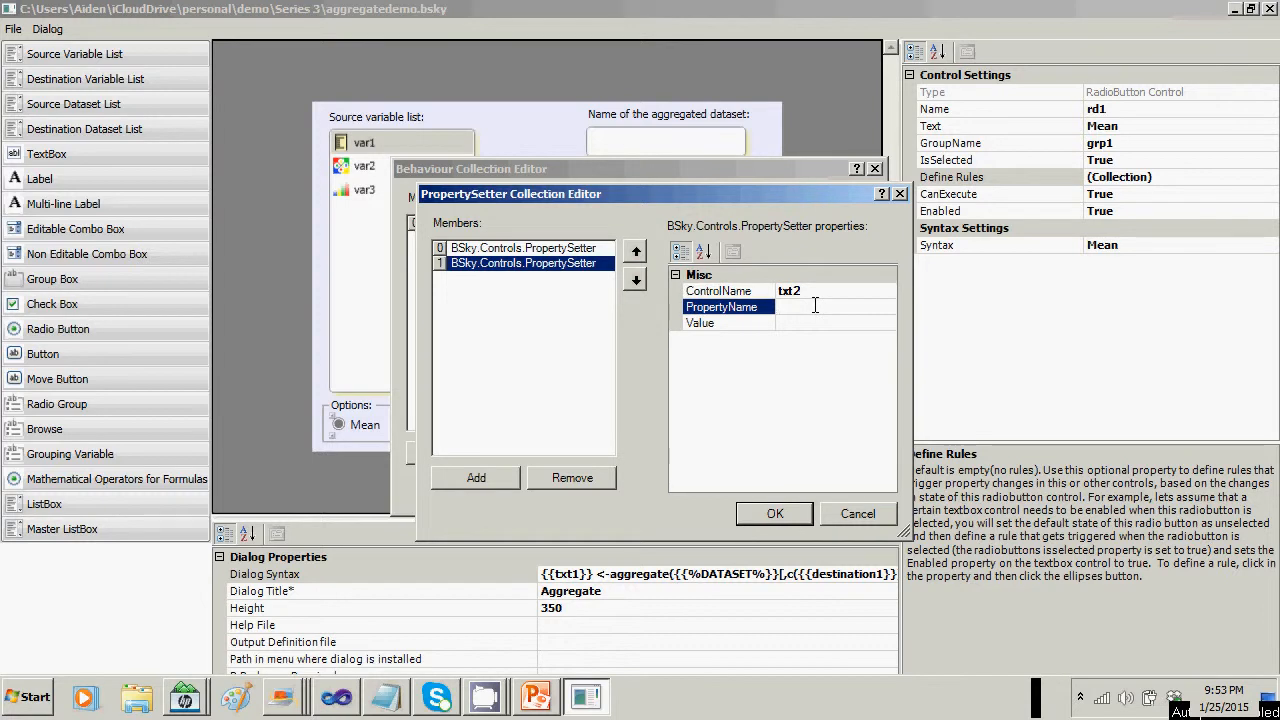
{"action": "type", "text": "Text"}
{"action": "left_click", "coordinate": [792, 323]}
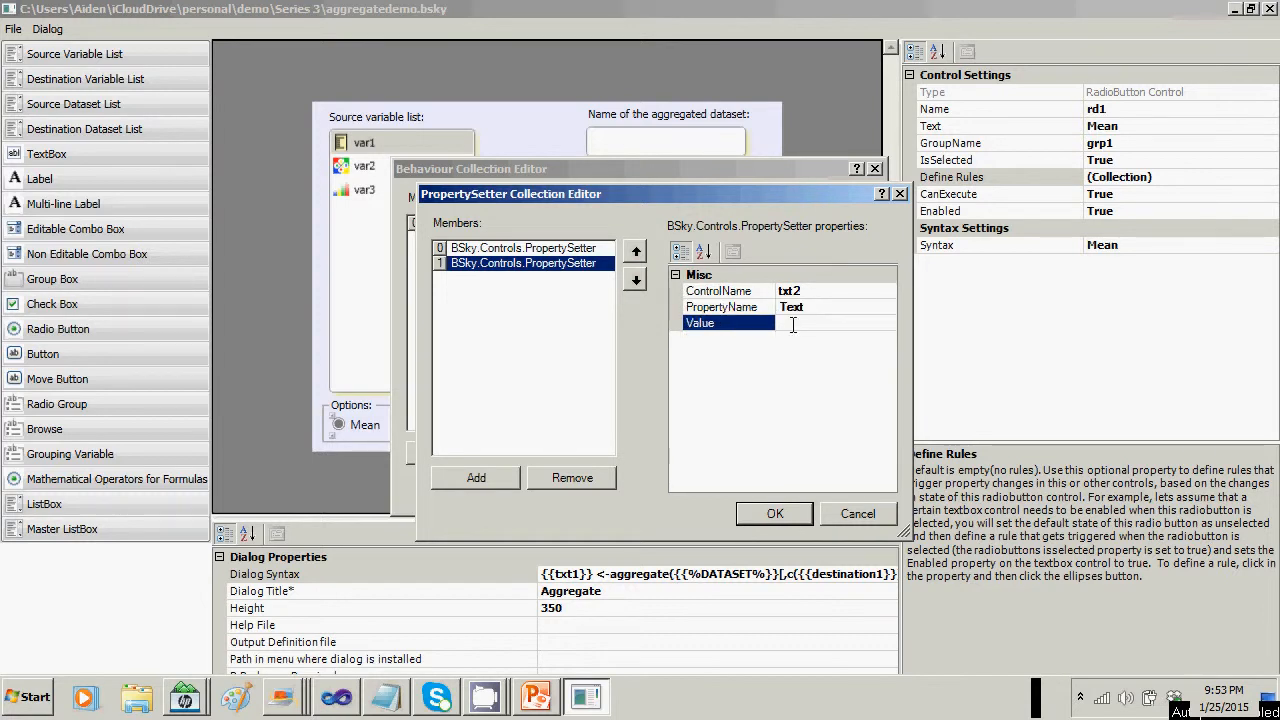
{"action": "left_click", "coordinate": [776, 513]}
{"action": "left_click", "coordinate": [752, 489]}
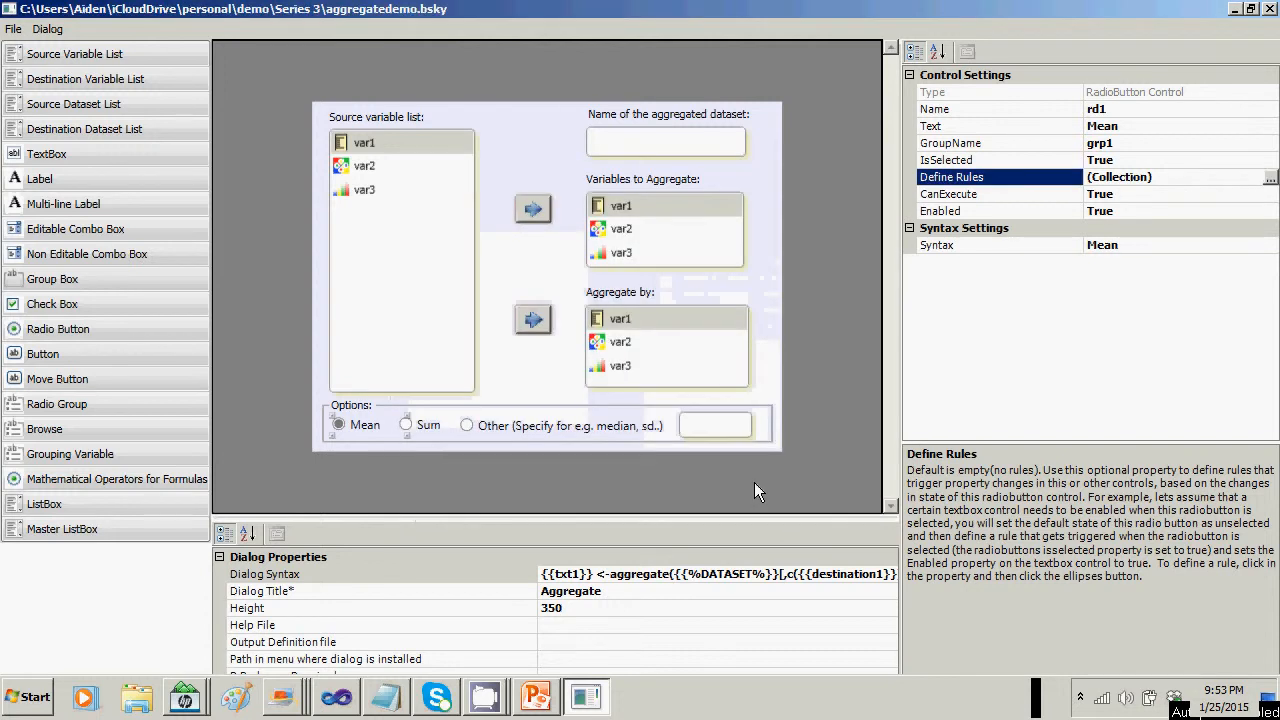
Add a rule to the Sum radio button with the condition IsSelected Equals True.
{"action": "left_click", "coordinate": [437, 423]}
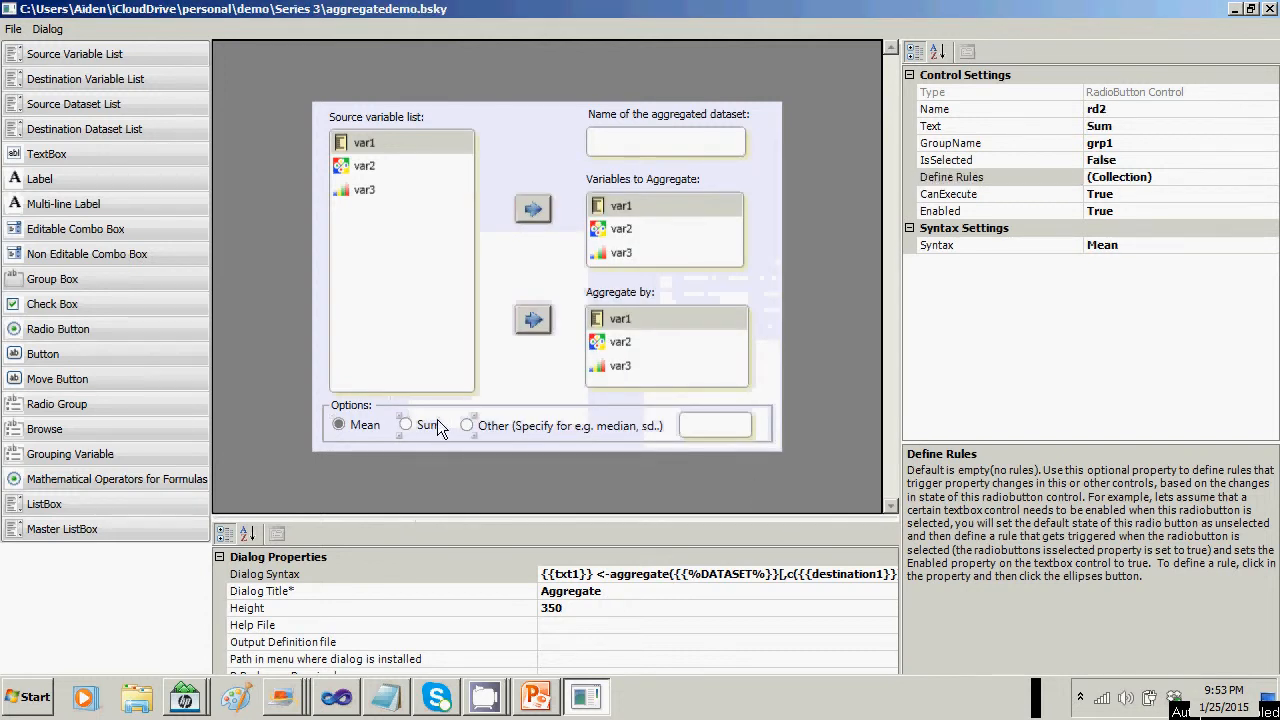
{"action": "left_click", "coordinate": [1157, 213]}
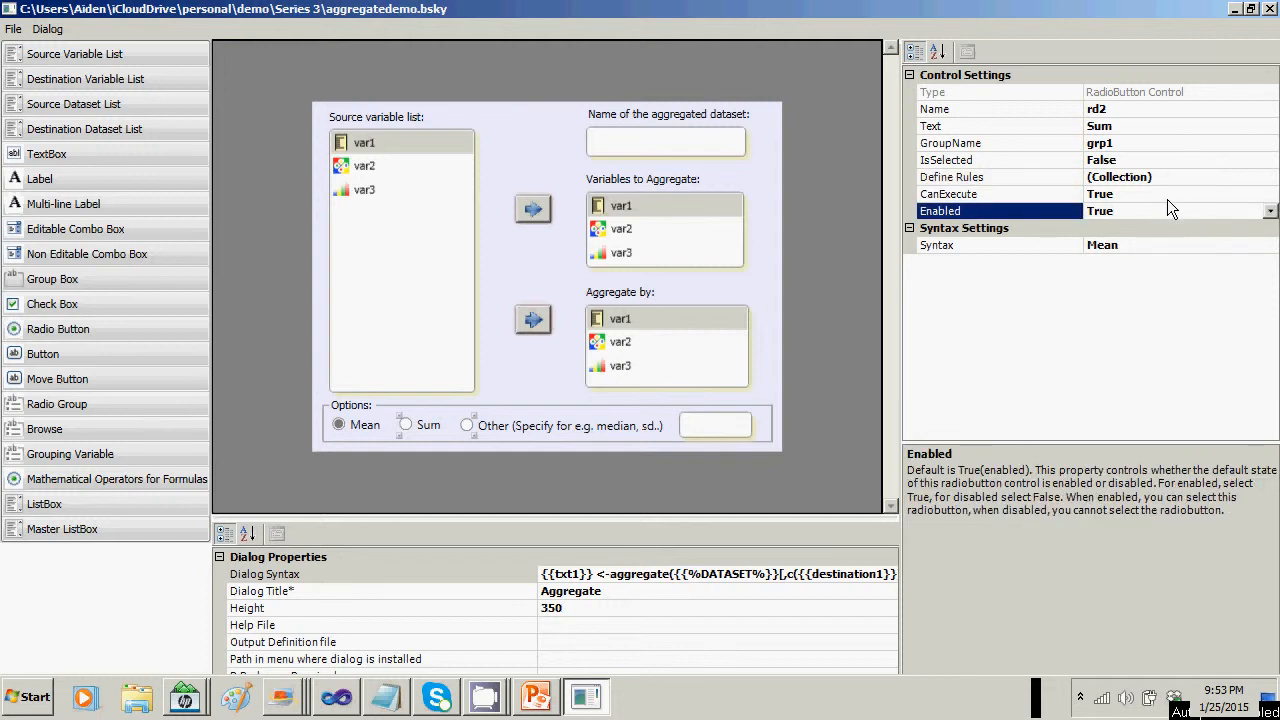
{"action": "left_click", "coordinate": [1168, 176]}
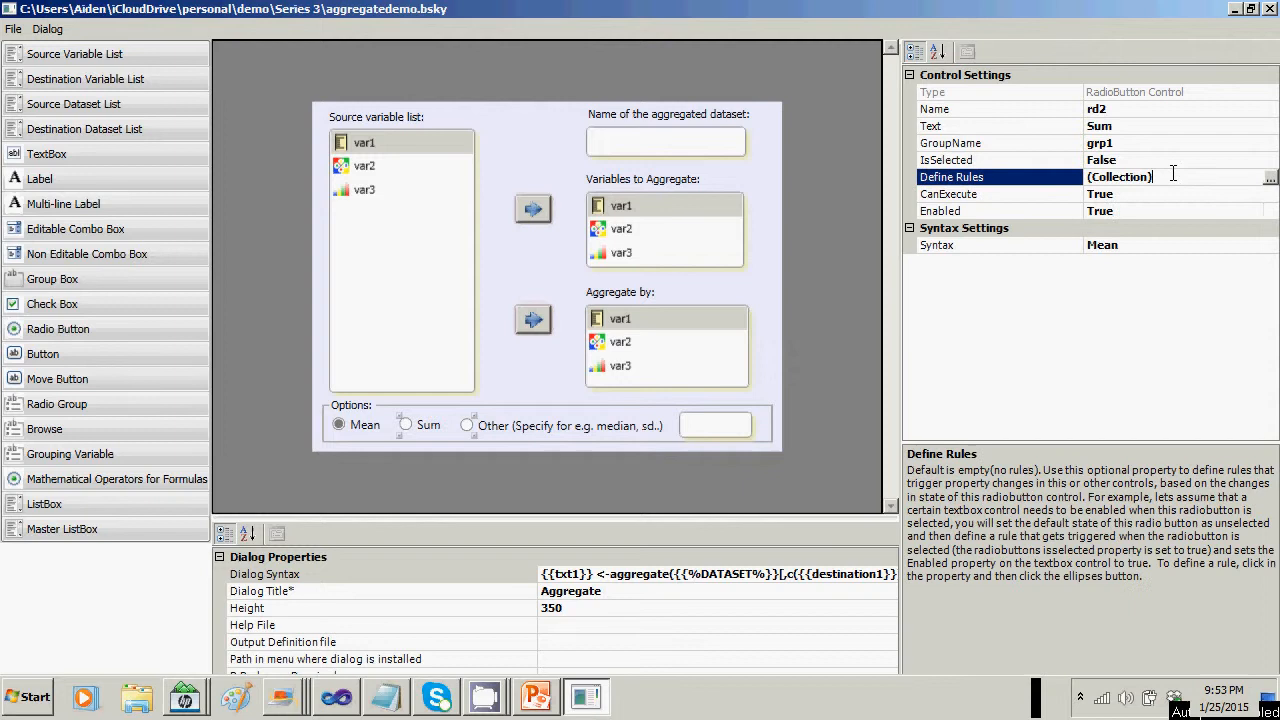
{"action": "left_click", "coordinate": [1270, 177]}
{"action": "left_click", "coordinate": [451, 452]}
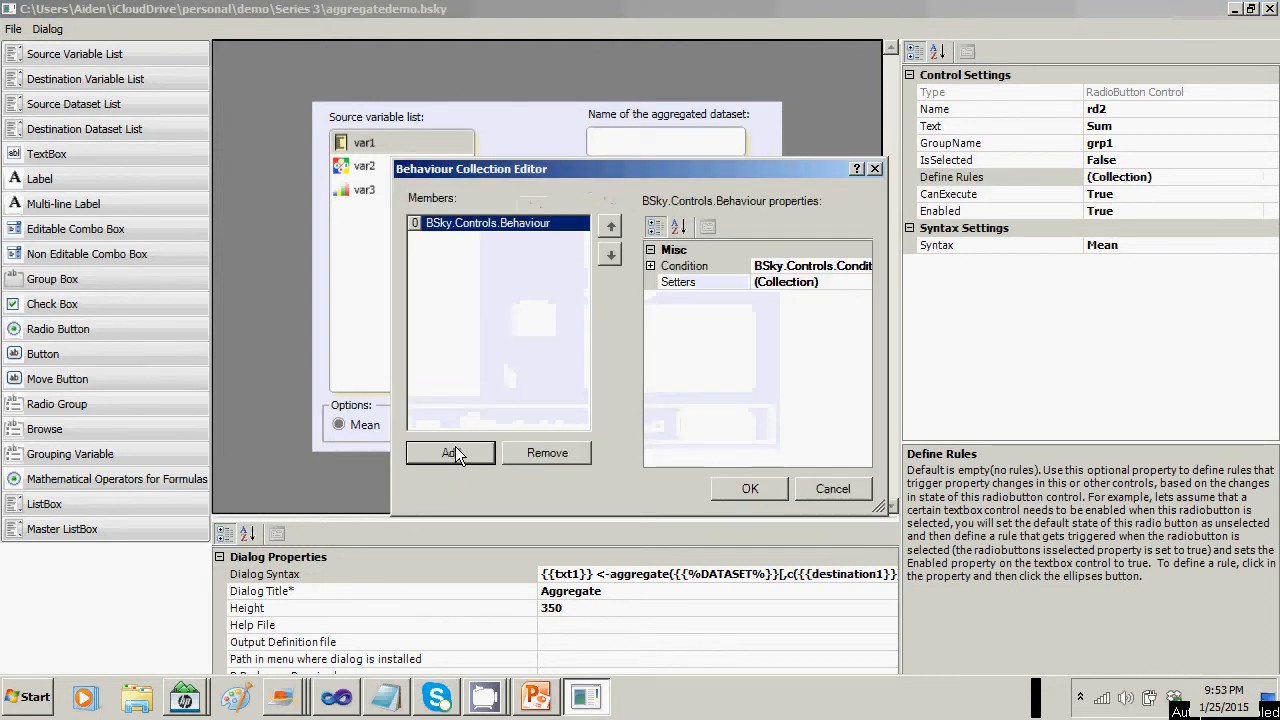
{"action": "left_click", "coordinate": [650, 265]}
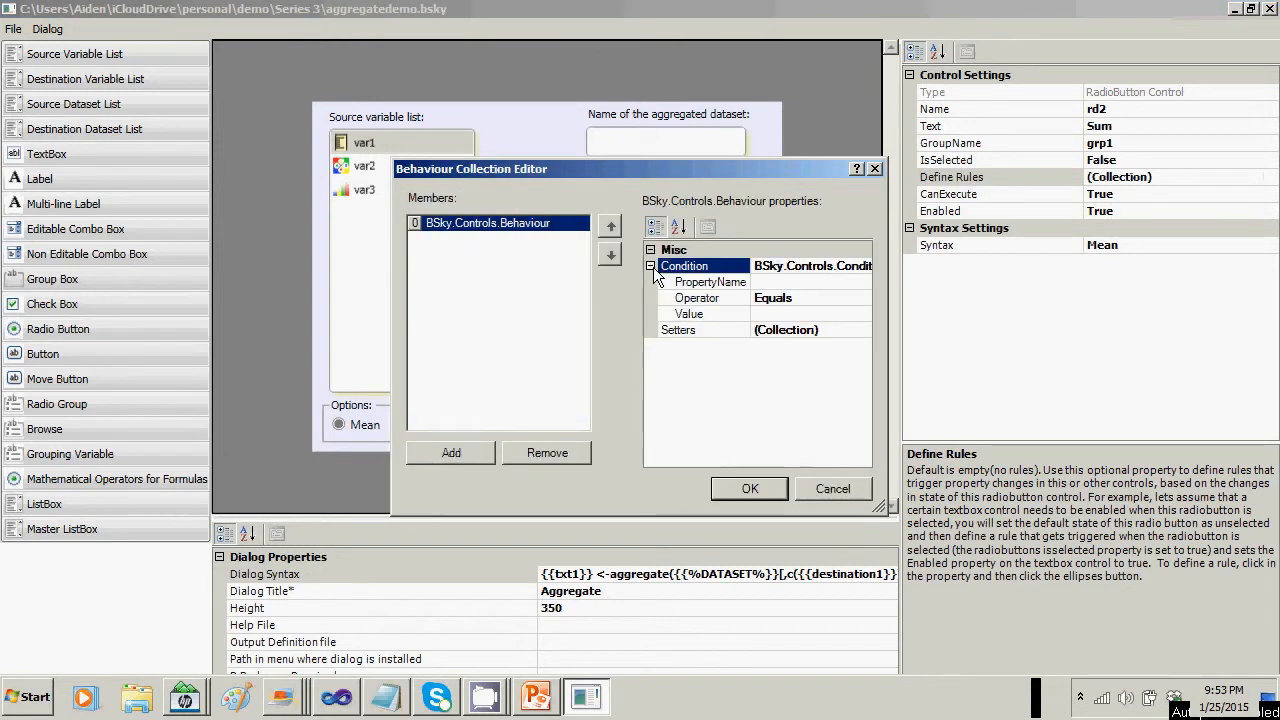
{"action": "left_click", "coordinate": [767, 280]}
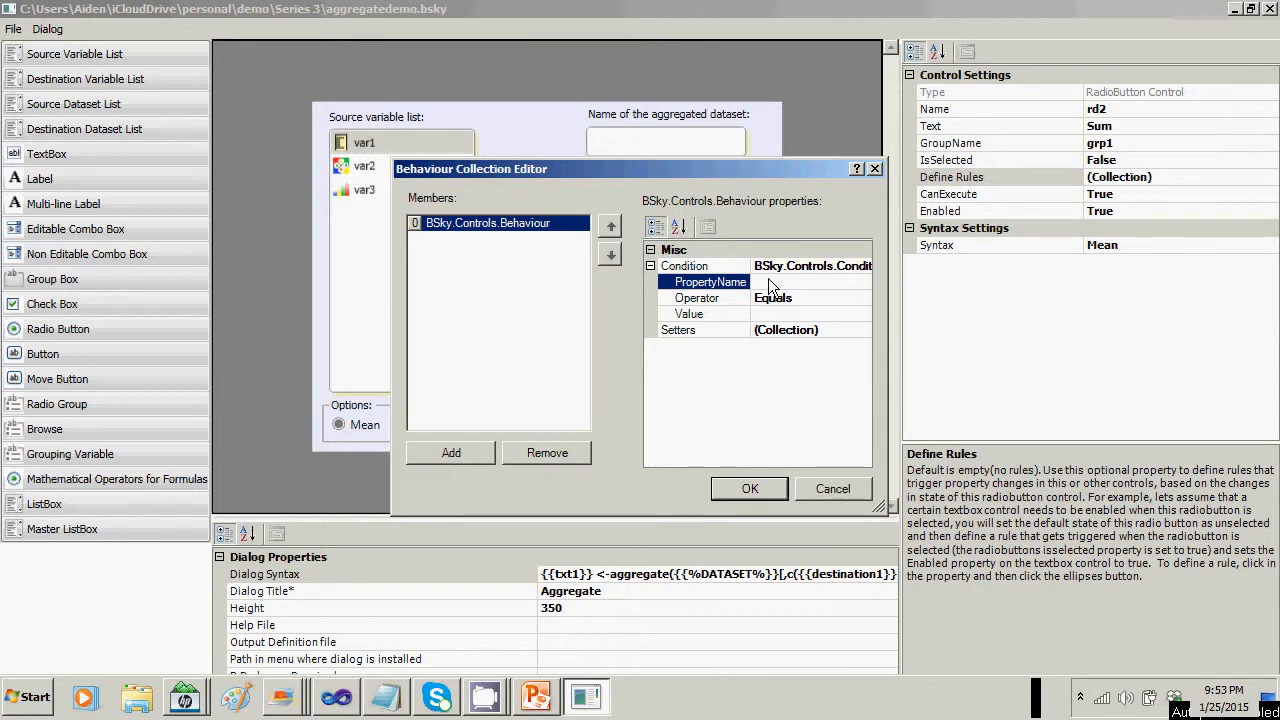
{"action": "type", "text": "IsSelected"}
{"action": "left_click", "coordinate": [798, 315]}
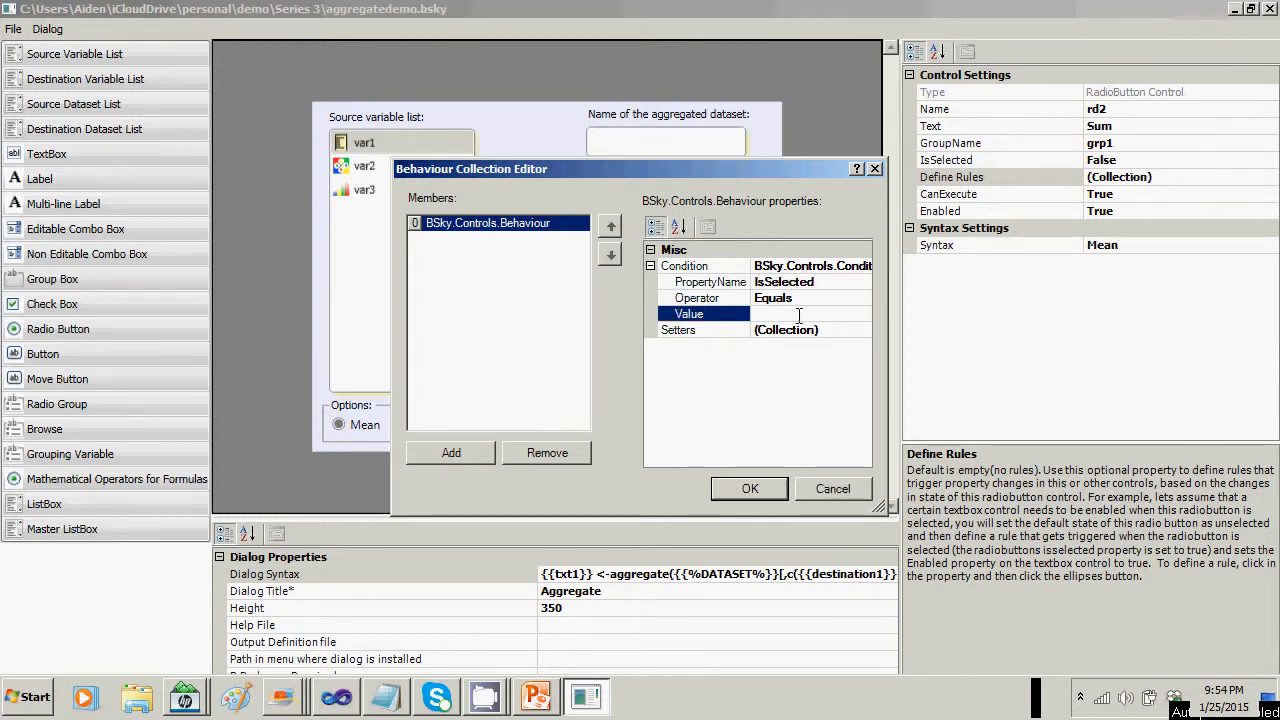
{"action": "type", "text": "True"}
Add a property setter to the Sum rule that sets the Enabled property of txt2 to False.
{"action": "left_click", "coordinate": [807, 329]}
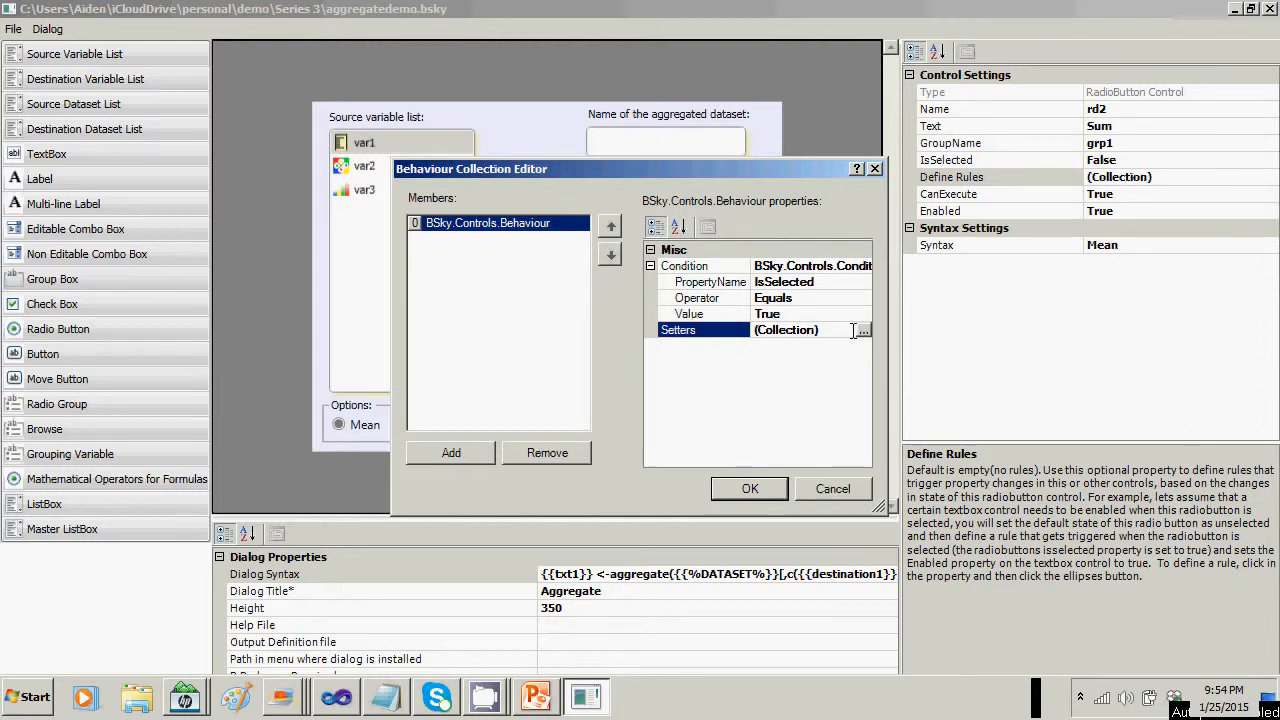
{"action": "left_click", "coordinate": [864, 330]}
{"action": "left_click", "coordinate": [468, 480]}
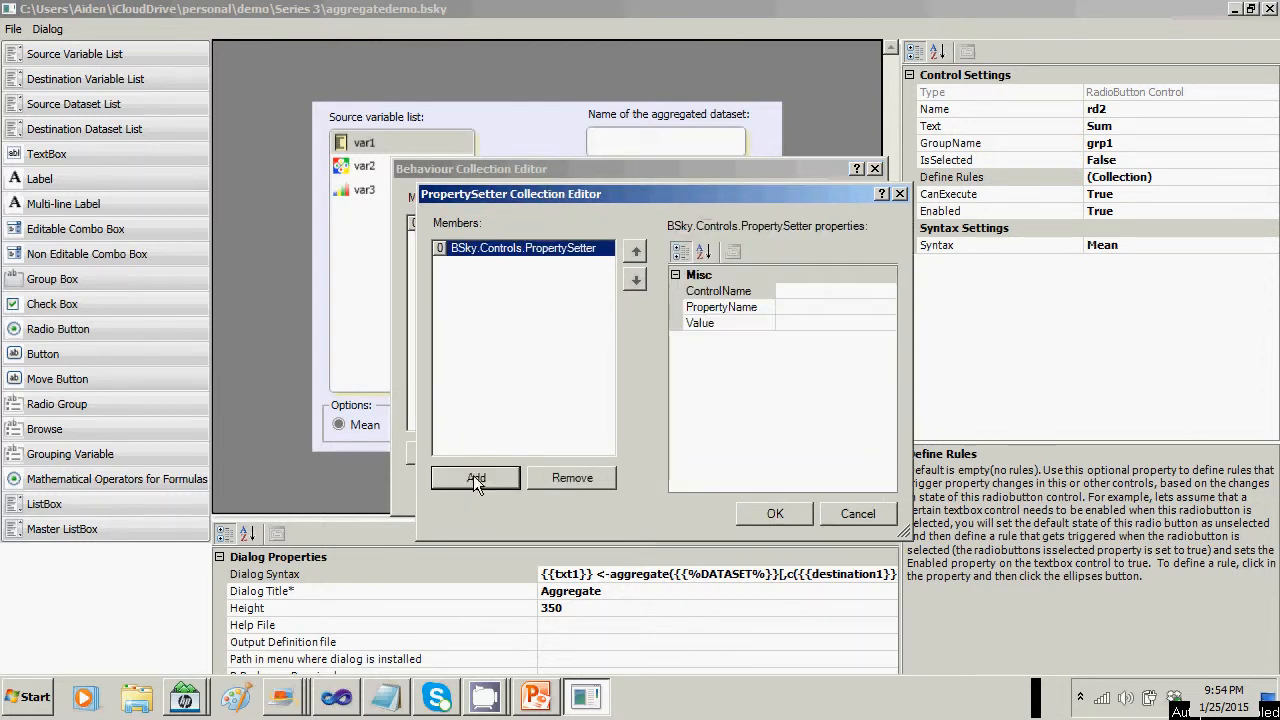
{"action": "left_click", "coordinate": [789, 290]}
{"action": "type", "text": "tx"}
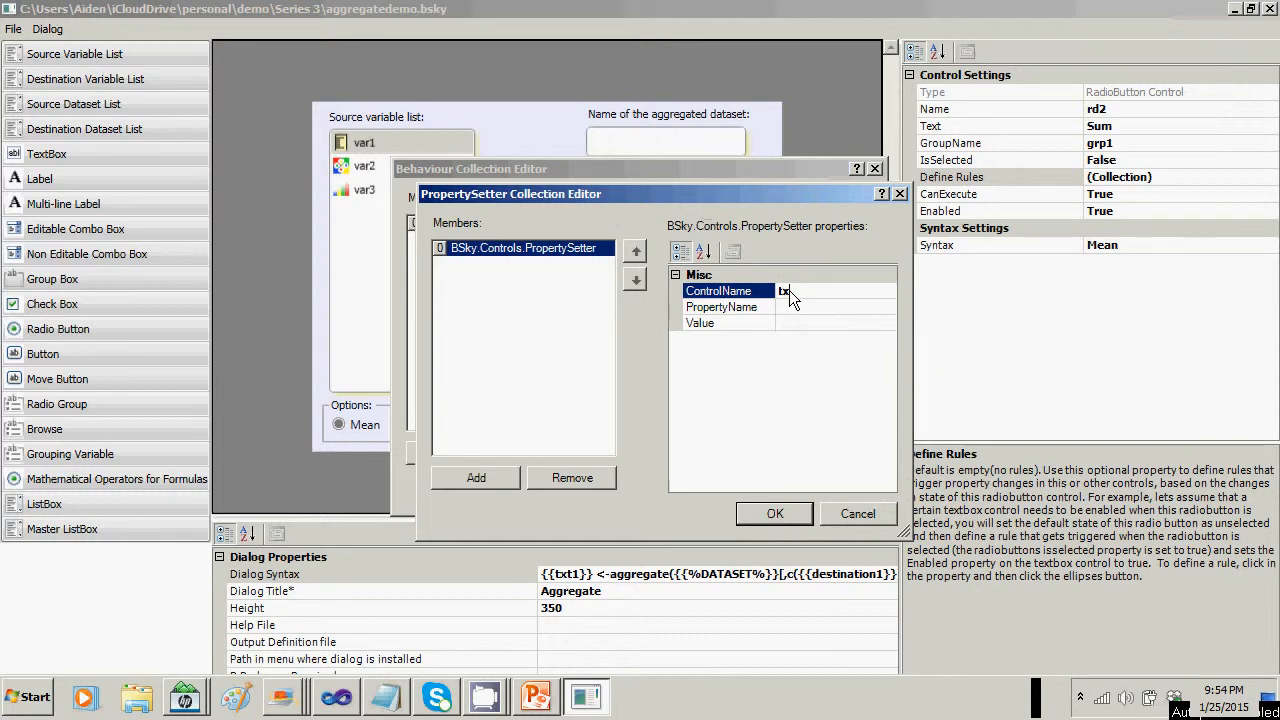
{"action": "type", "text": "t2"}
{"action": "left_click", "coordinate": [798, 307]}
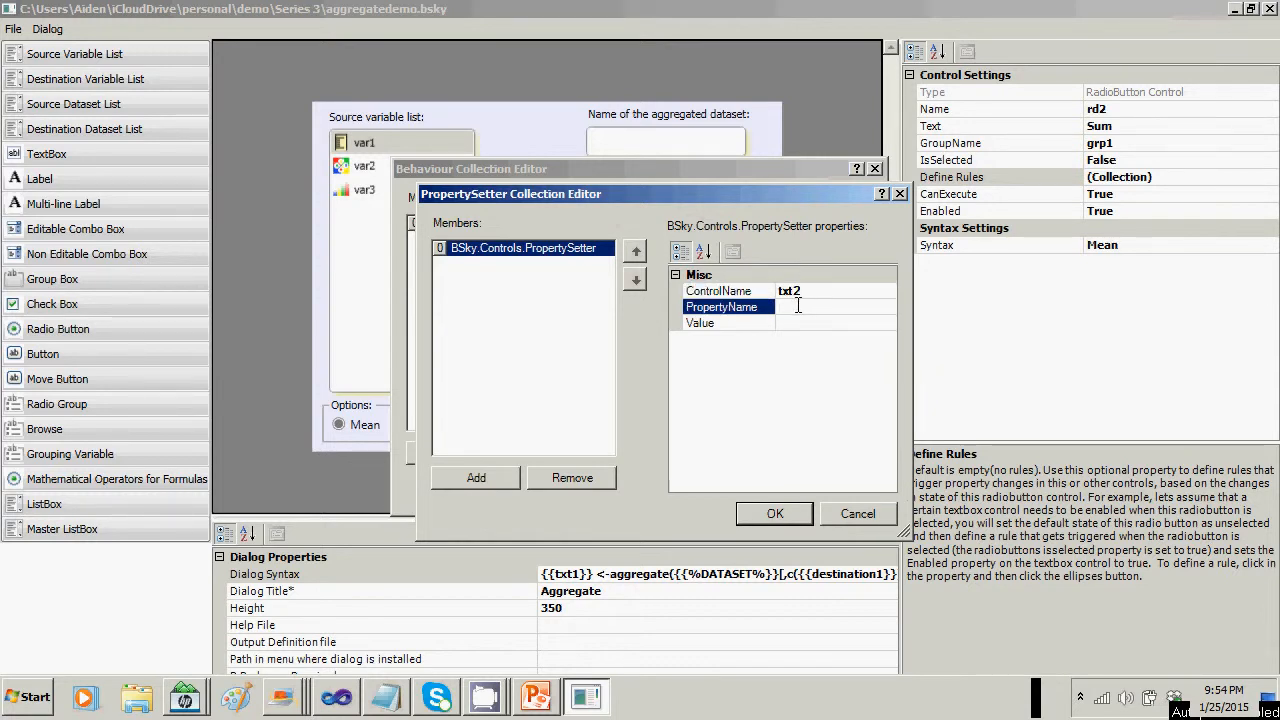
{"action": "type", "text": "Enabled"}
{"action": "left_click", "coordinate": [805, 325]}
{"action": "type", "text": "False"}
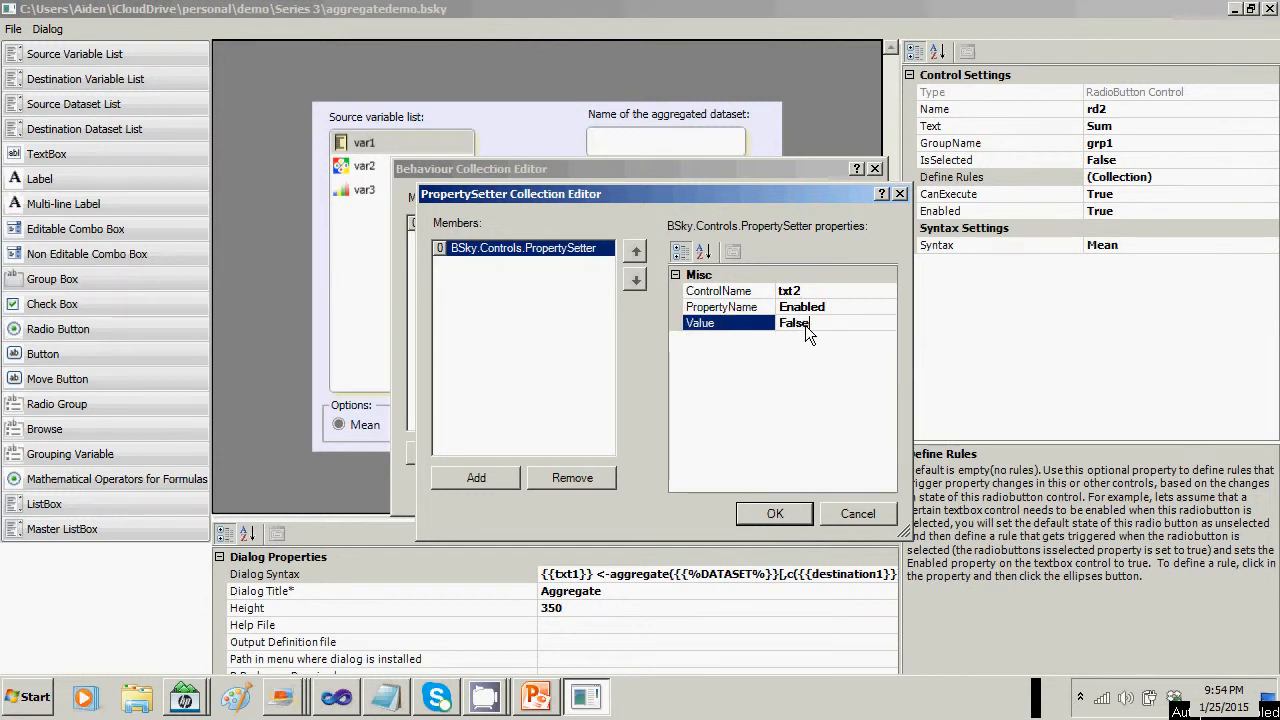
{"action": "left_click", "coordinate": [779, 511]}
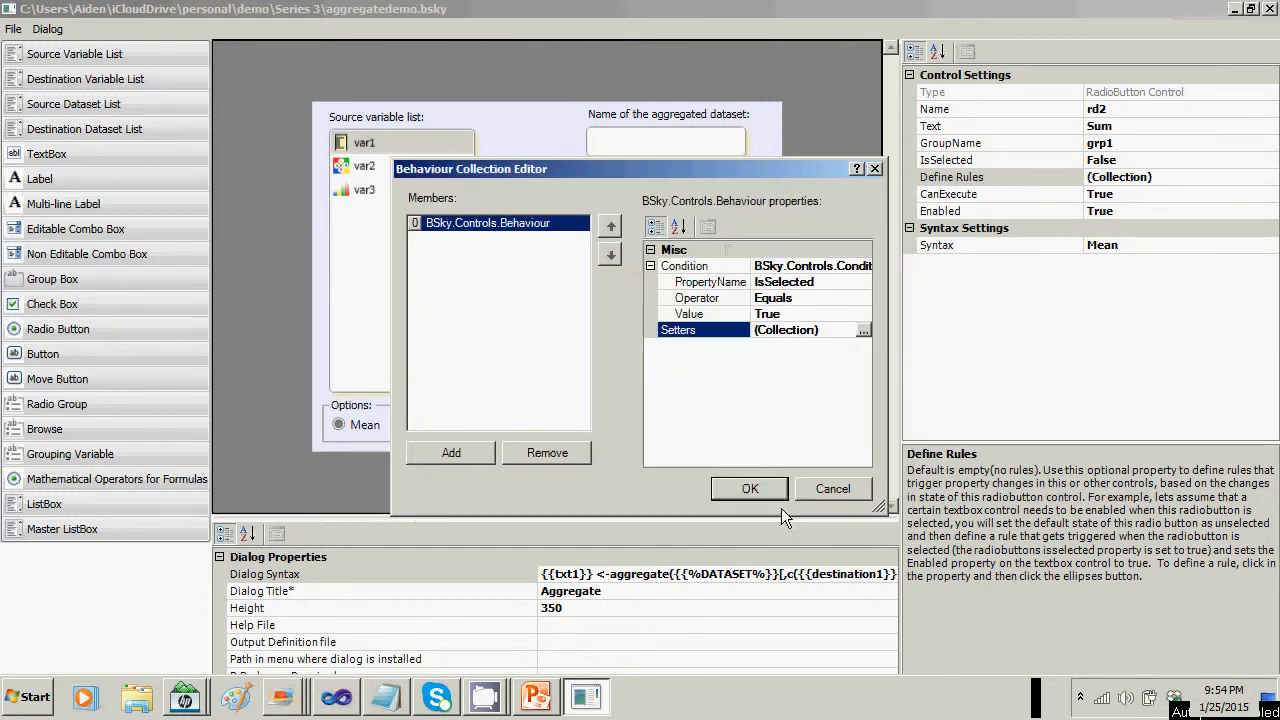
Add a second setter to the Sum rule giving txt2's Text property an empty value, and save the radio button's rules.
{"action": "left_click", "coordinate": [862, 331]}
{"action": "left_click", "coordinate": [489, 477]}
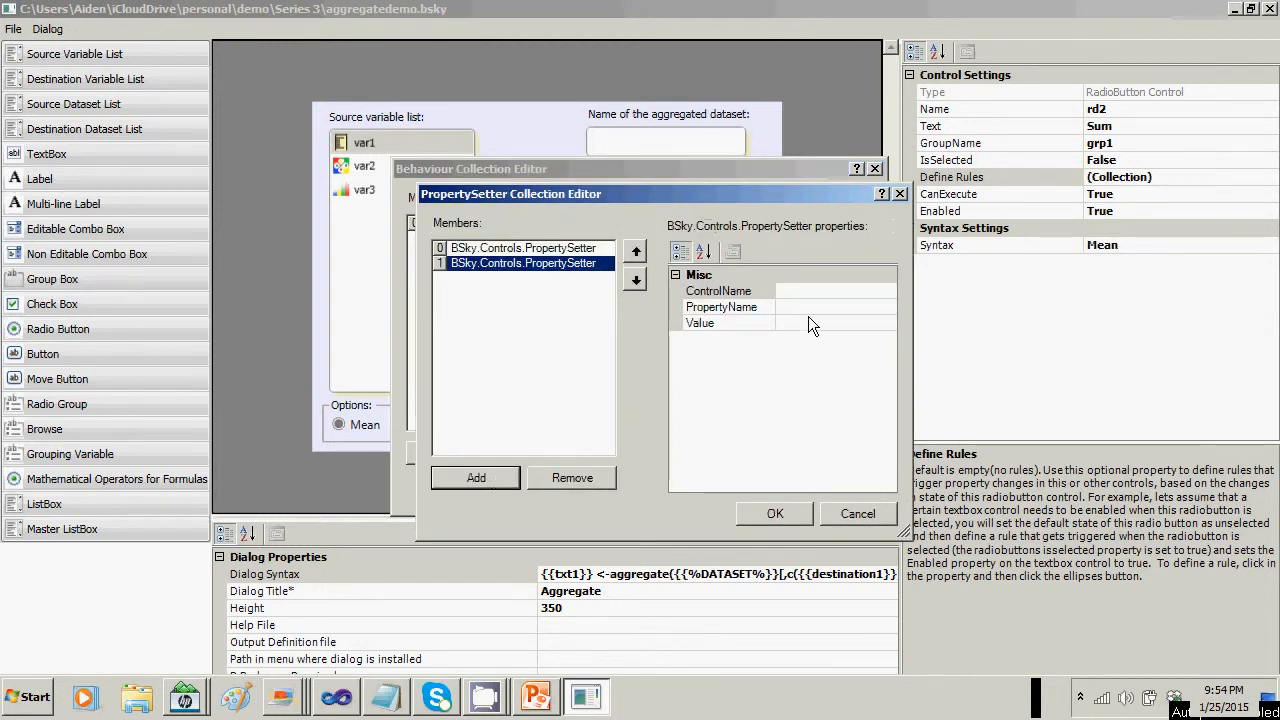
{"action": "left_click", "coordinate": [795, 291]}
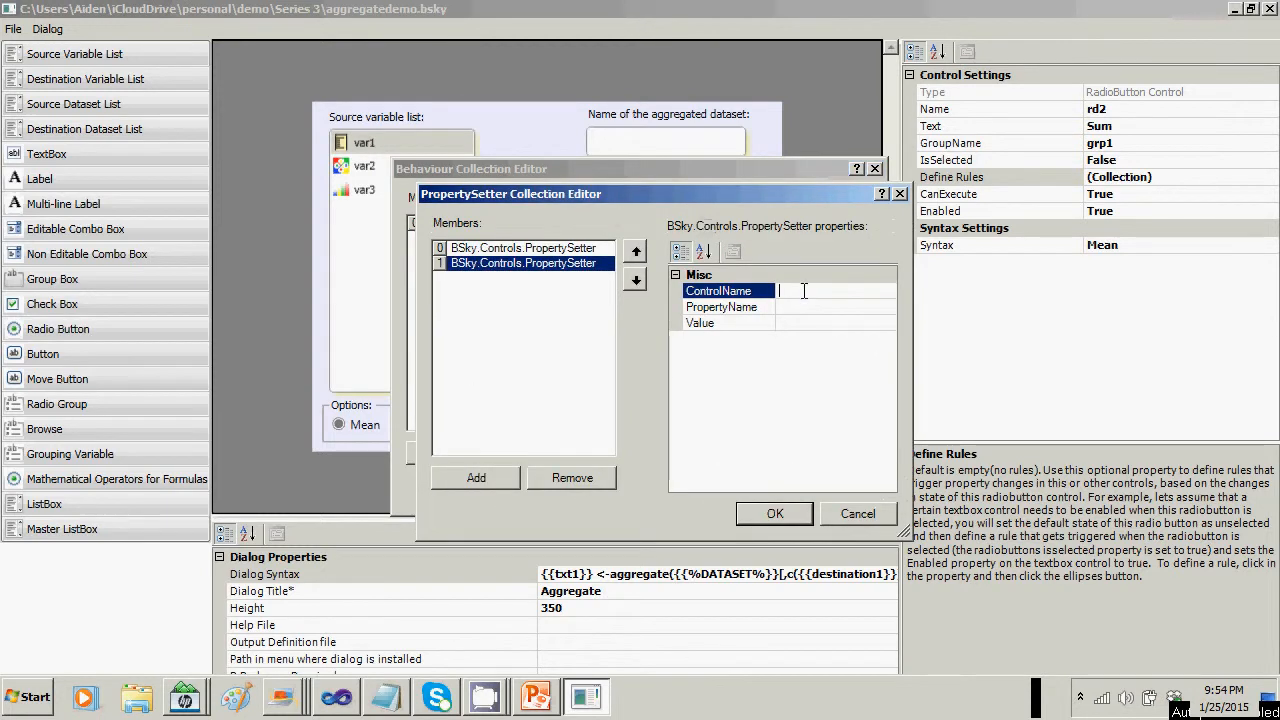
{"action": "type", "text": "txt"}
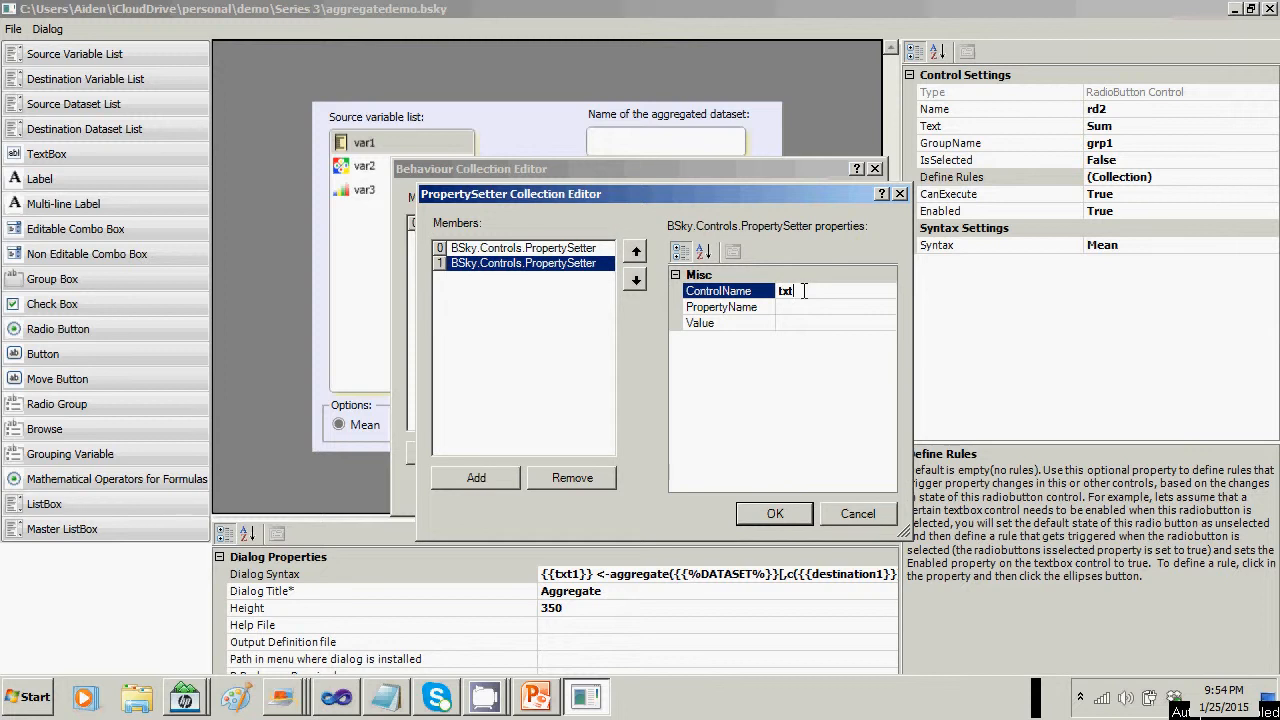
{"action": "type", "text": "2"}
{"action": "left_click", "coordinate": [803, 306]}
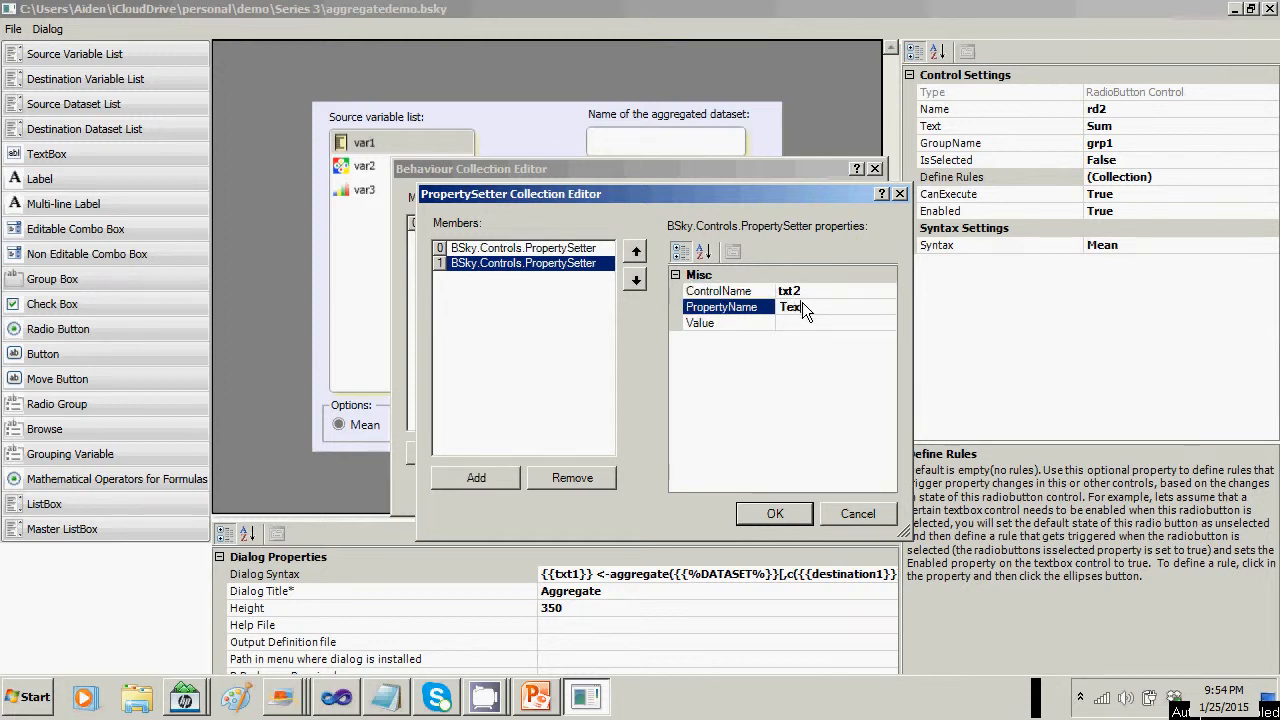
{"action": "left_click", "coordinate": [816, 322]}
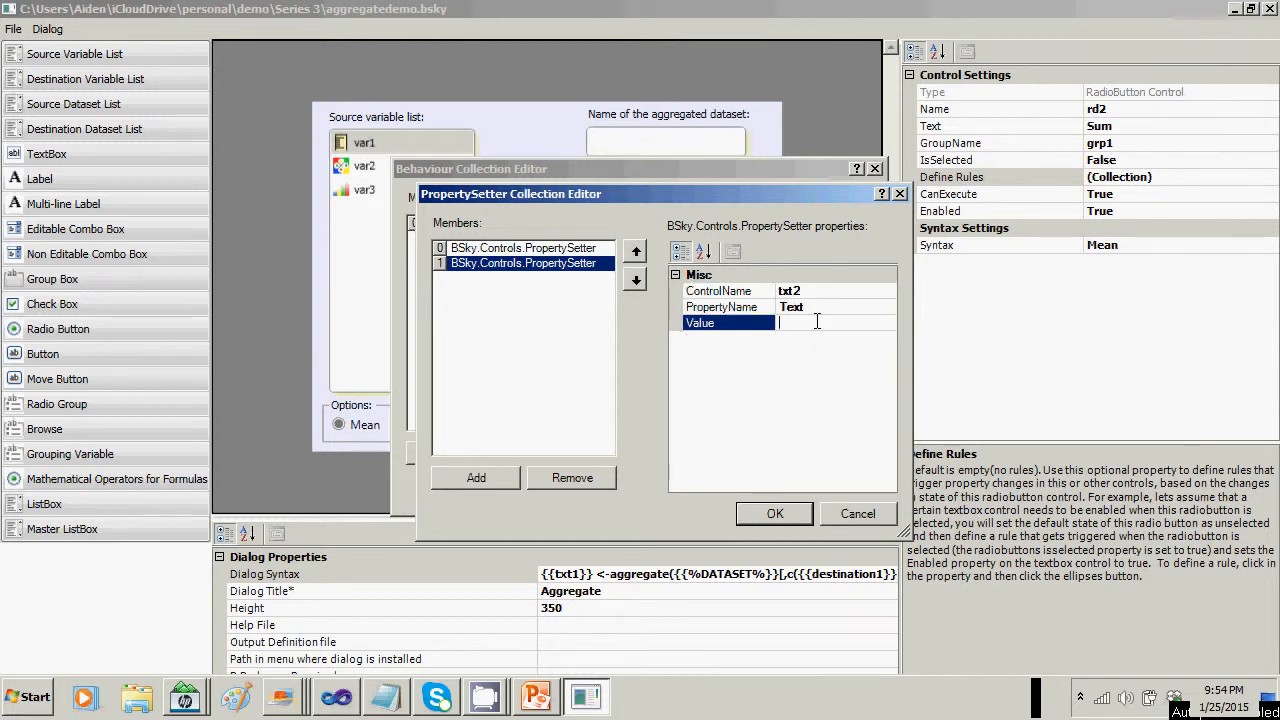
{"action": "left_click", "coordinate": [781, 522]}
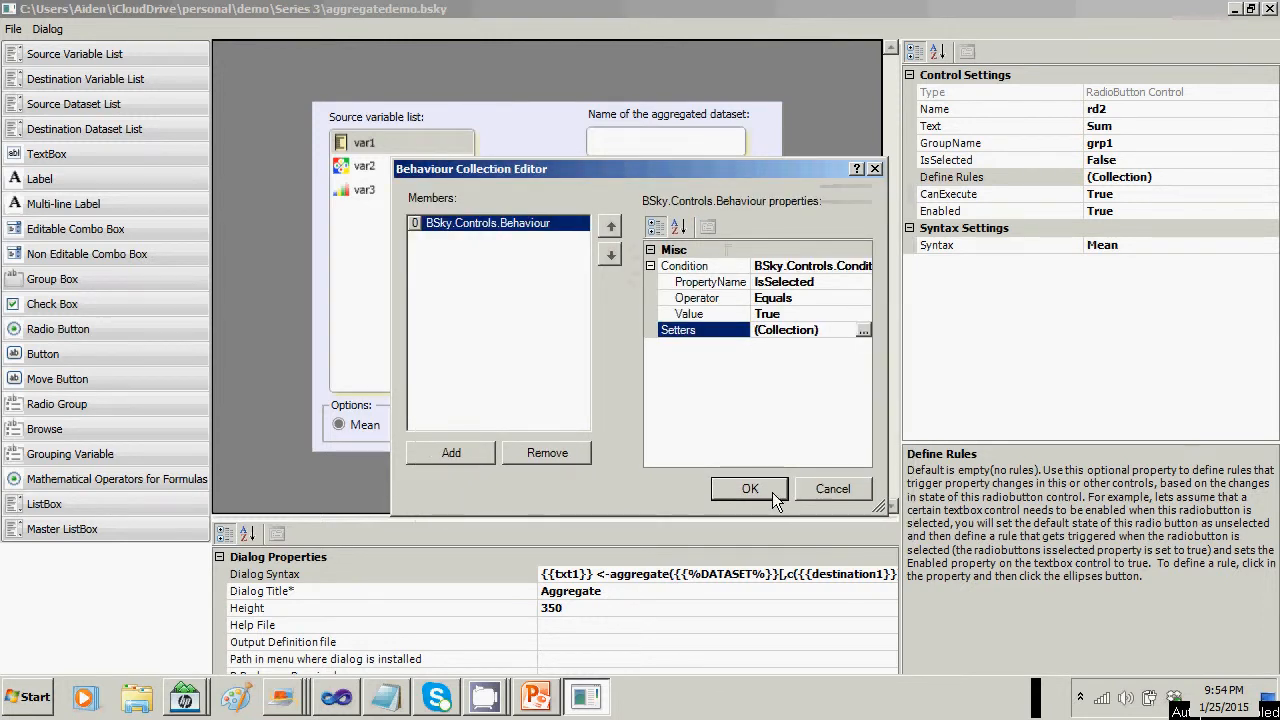
{"action": "left_click", "coordinate": [772, 492]}
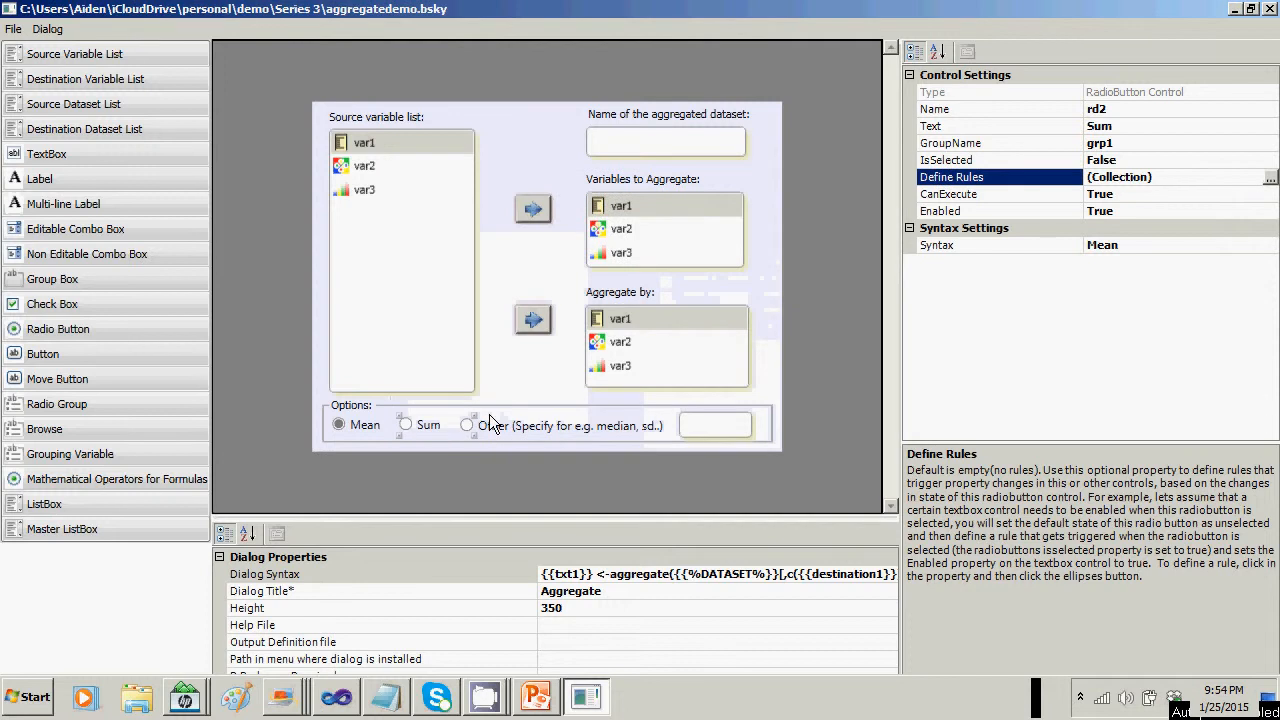
Add a rule to the Other radio button with the condition IsSelected Equals True.
{"action": "left_click", "coordinate": [516, 429]}
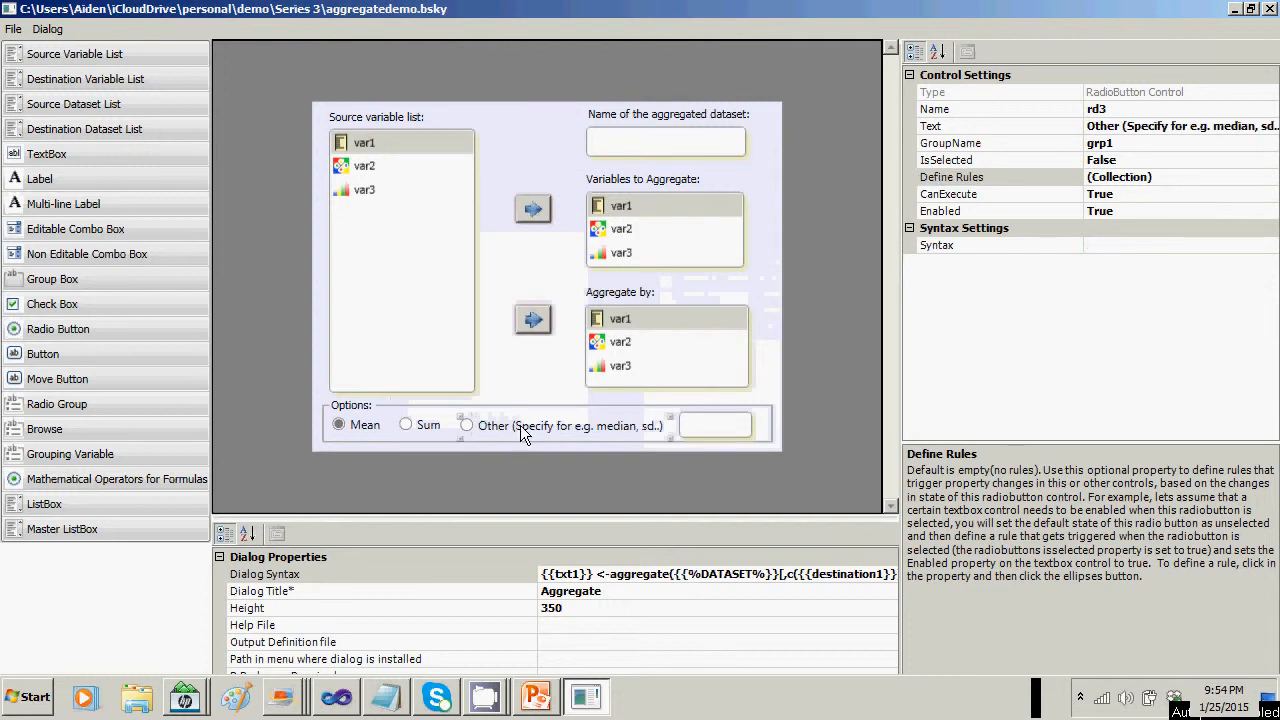
{"action": "left_click", "coordinate": [1215, 180]}
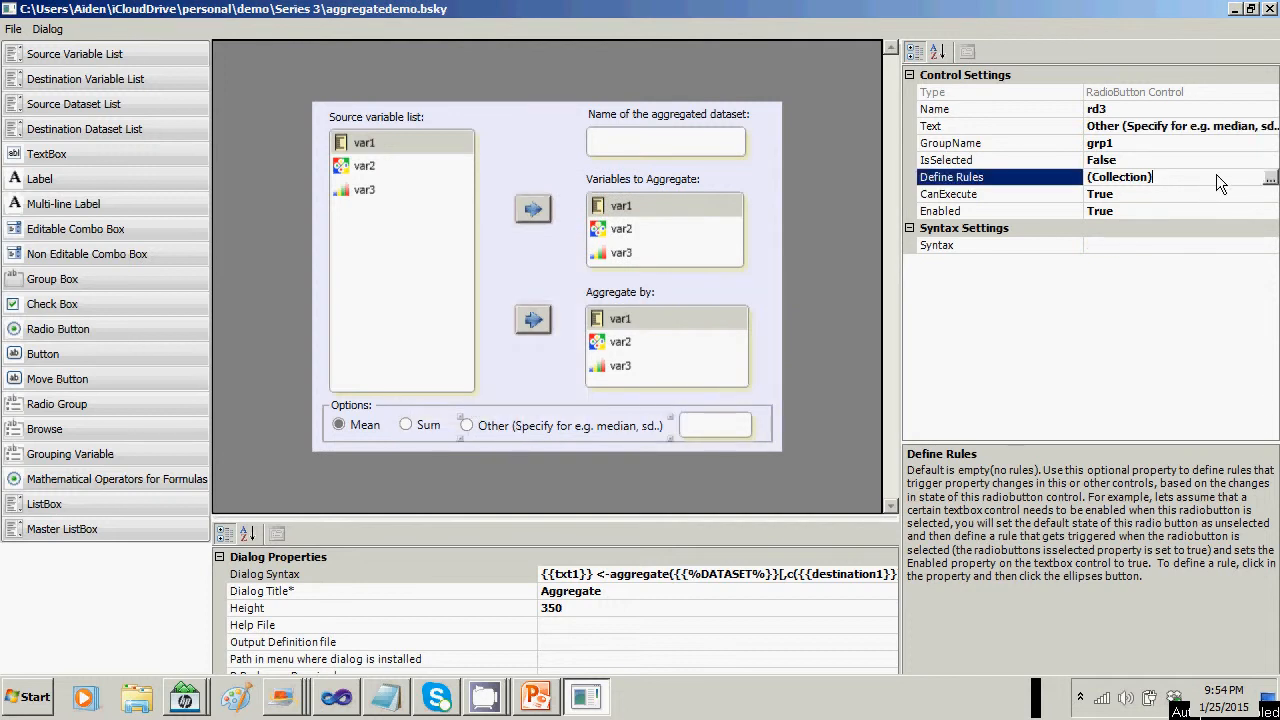
{"action": "left_click", "coordinate": [1268, 180]}
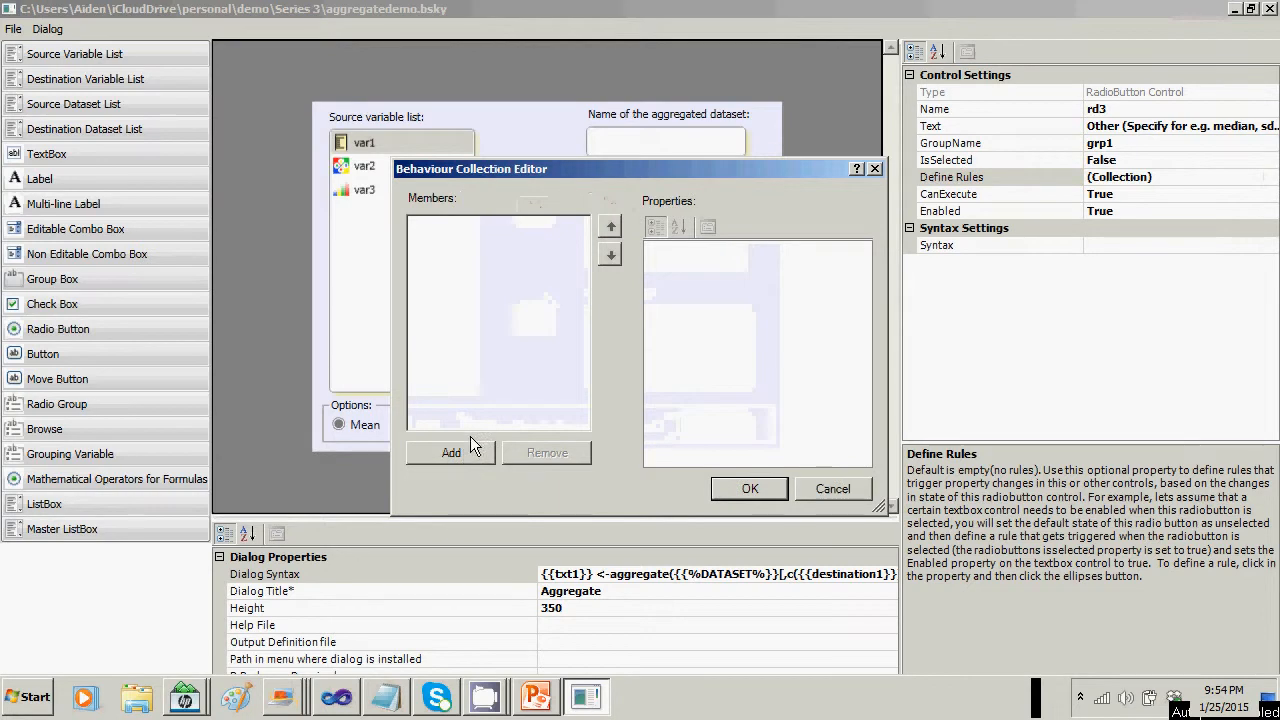
{"action": "left_click", "coordinate": [470, 441]}
{"action": "left_click", "coordinate": [651, 265]}
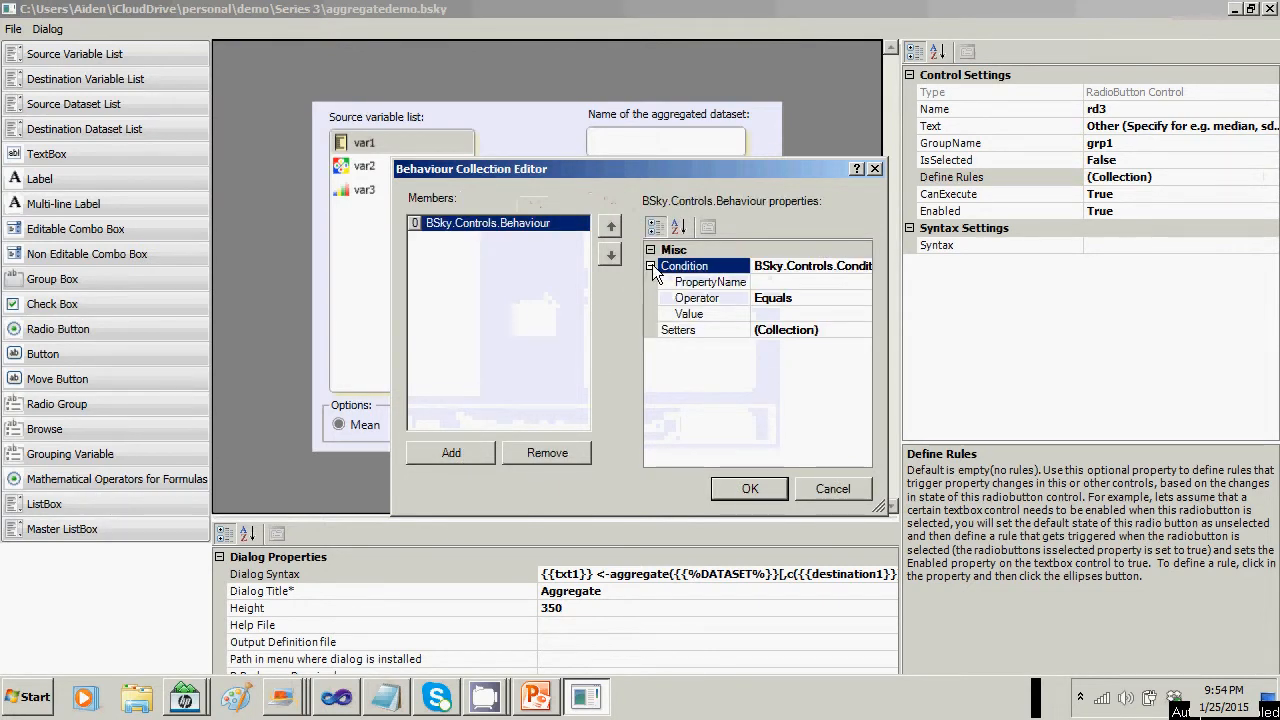
{"action": "left_click", "coordinate": [783, 283]}
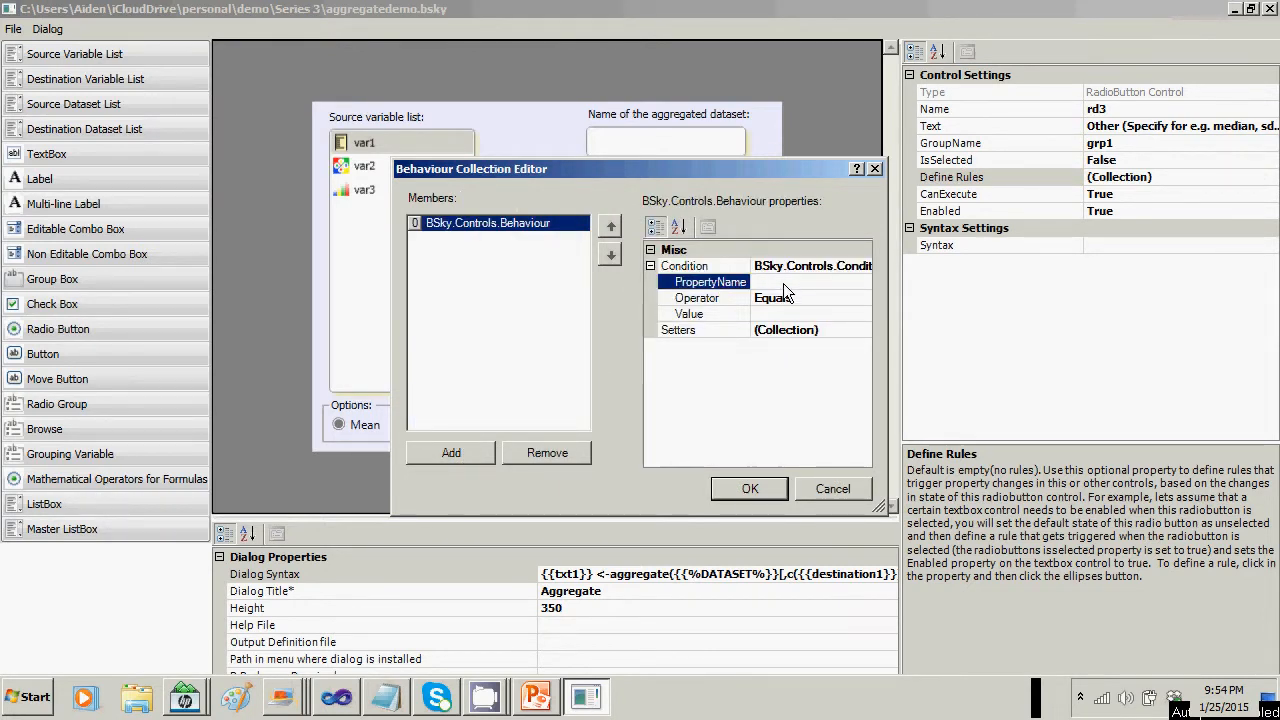
{"action": "type", "text": "IsSelected"}
{"action": "left_click", "coordinate": [794, 313]}
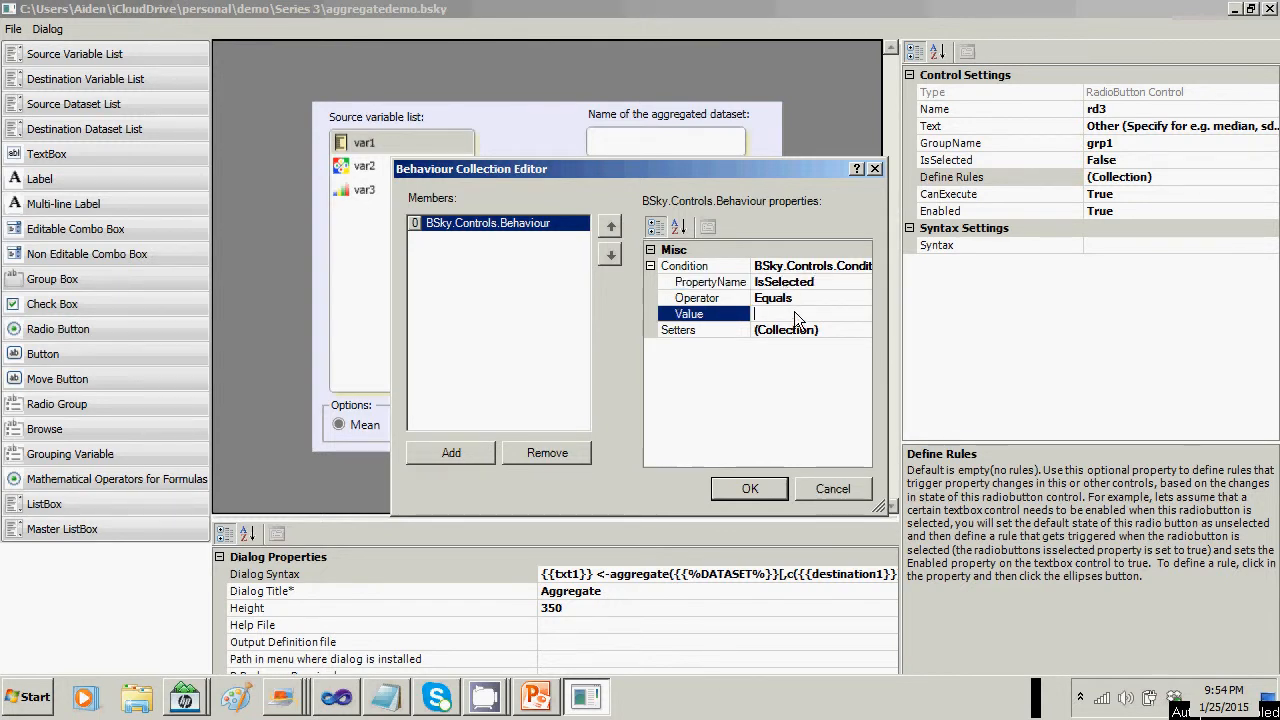
{"action": "type", "text": "True"}
Add a property setter to the Other rule that sets txt2's Enabled property to True, and save the radio button's rules.
{"action": "left_click", "coordinate": [800, 330]}
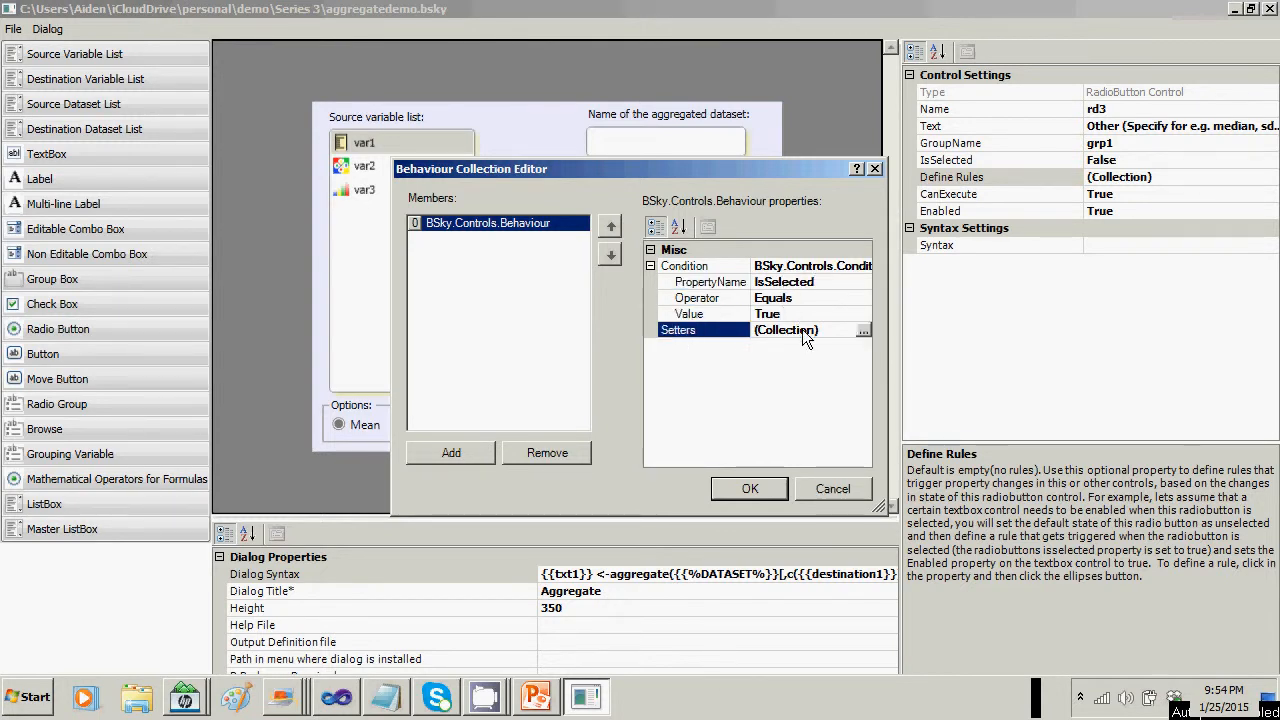
{"action": "left_click", "coordinate": [865, 329]}
{"action": "left_click", "coordinate": [474, 480]}
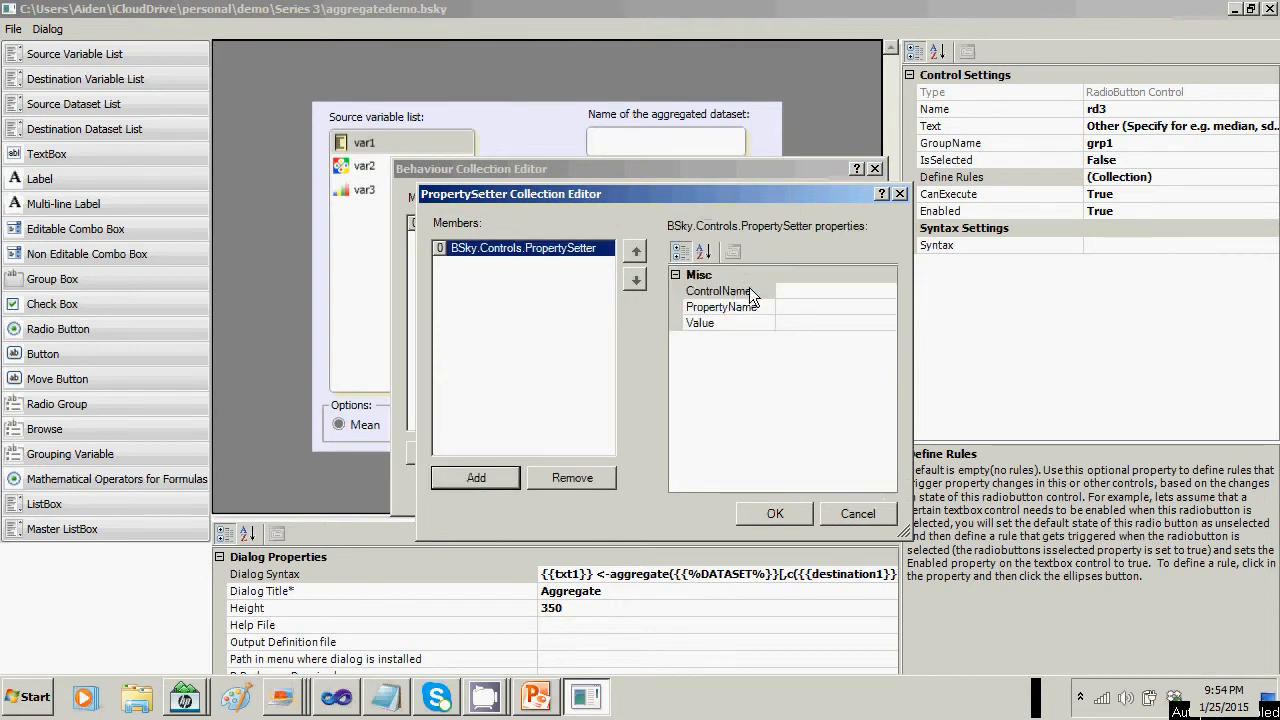
{"action": "left_click", "coordinate": [791, 291]}
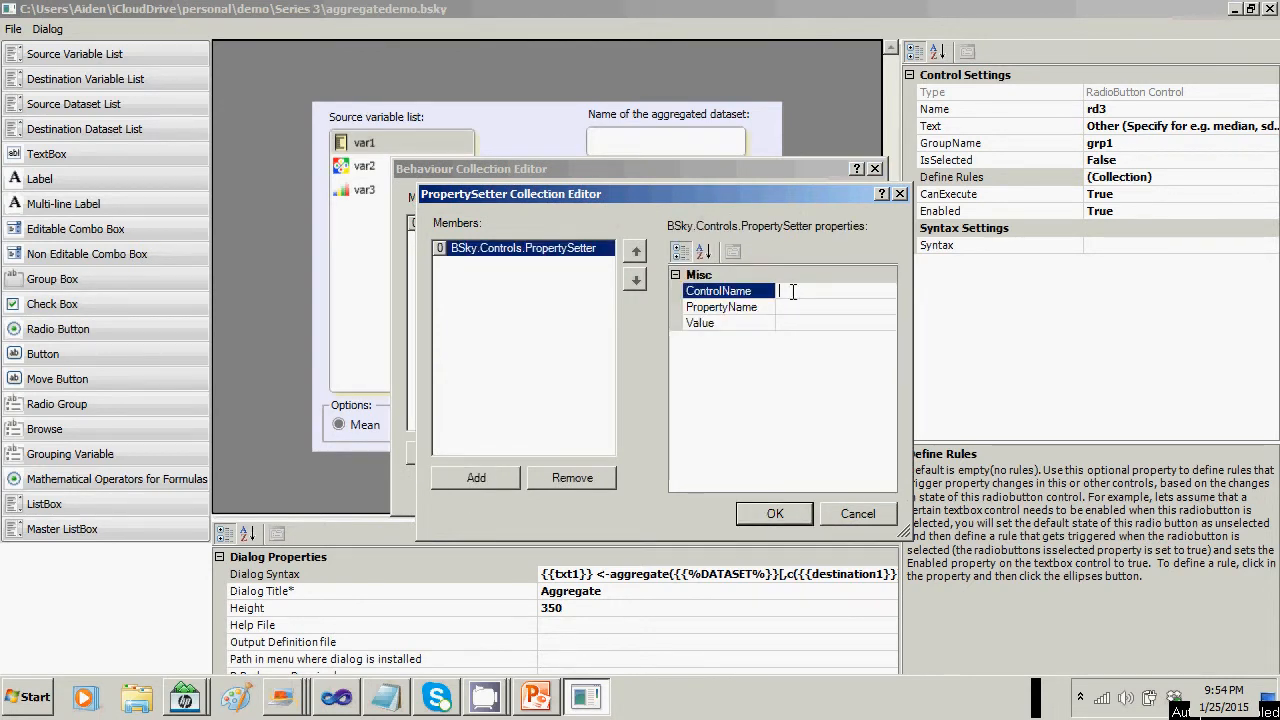
{"action": "type", "text": "txt2"}
{"action": "left_click", "coordinate": [816, 310]}
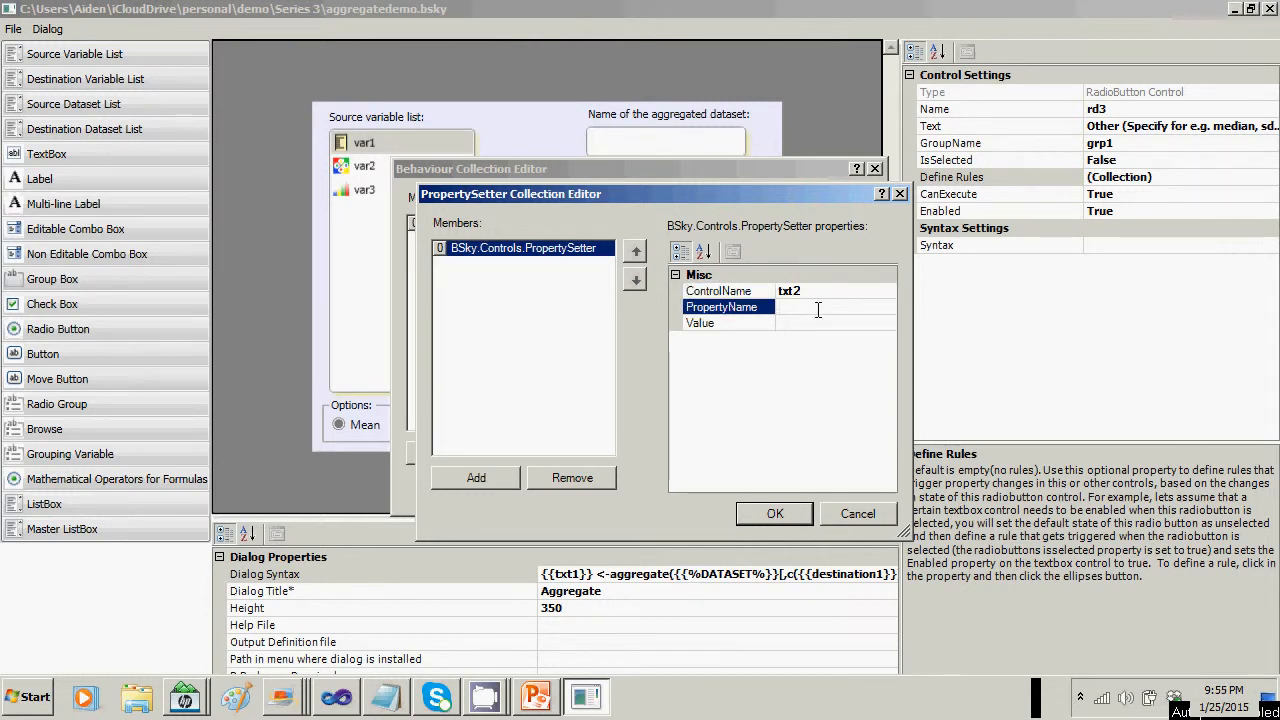
{"action": "type", "text": "Enabled"}
{"action": "left_click", "coordinate": [811, 322]}
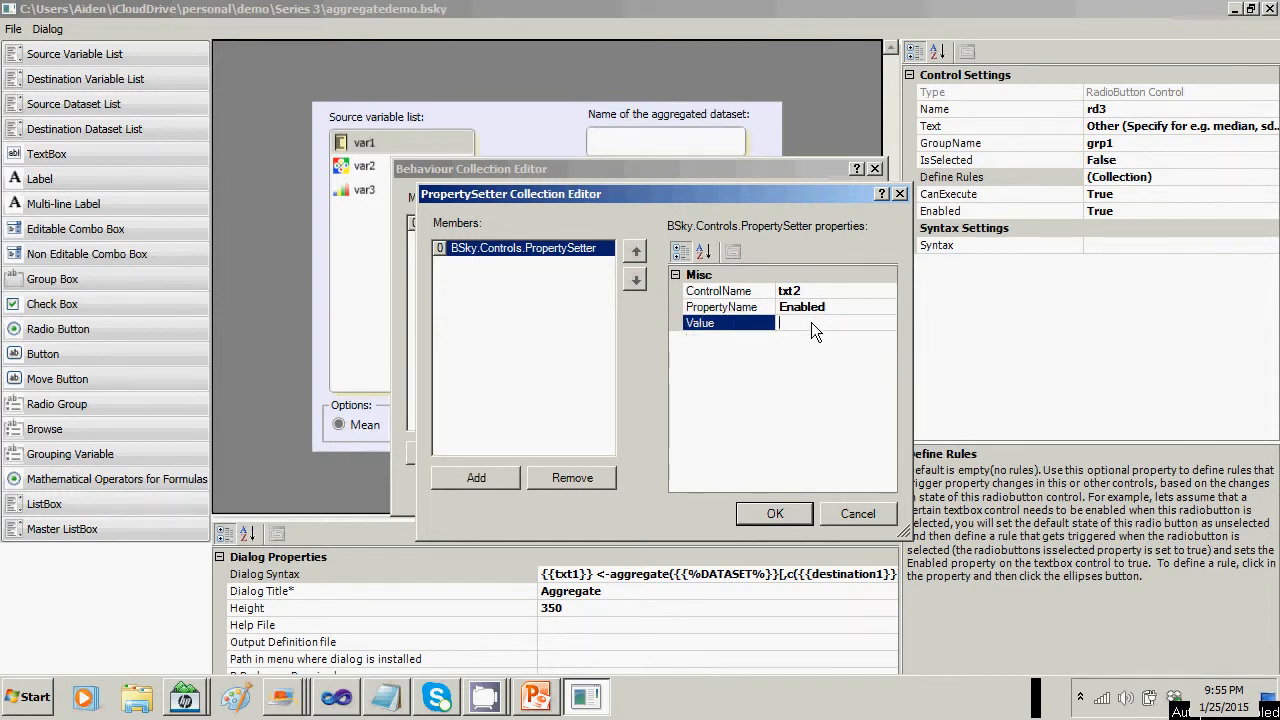
{"action": "type", "text": "True"}
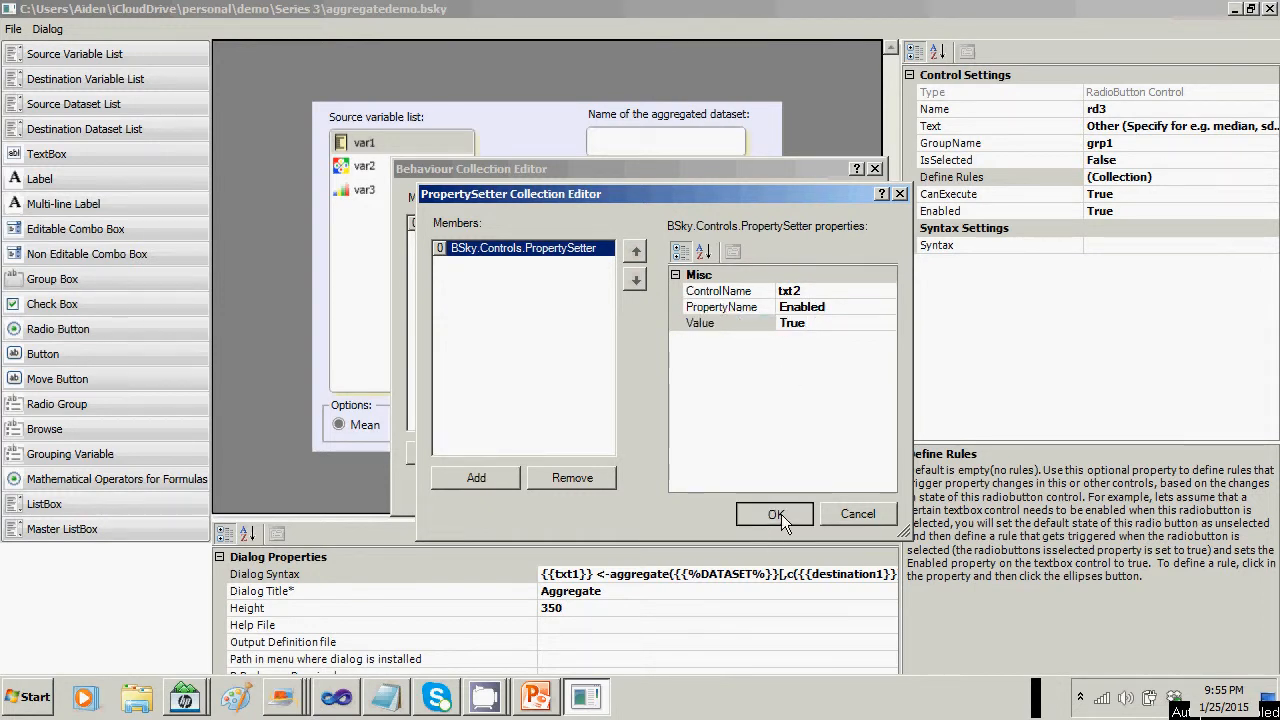
{"action": "left_click", "coordinate": [775, 513]}
{"action": "left_click", "coordinate": [772, 494]}
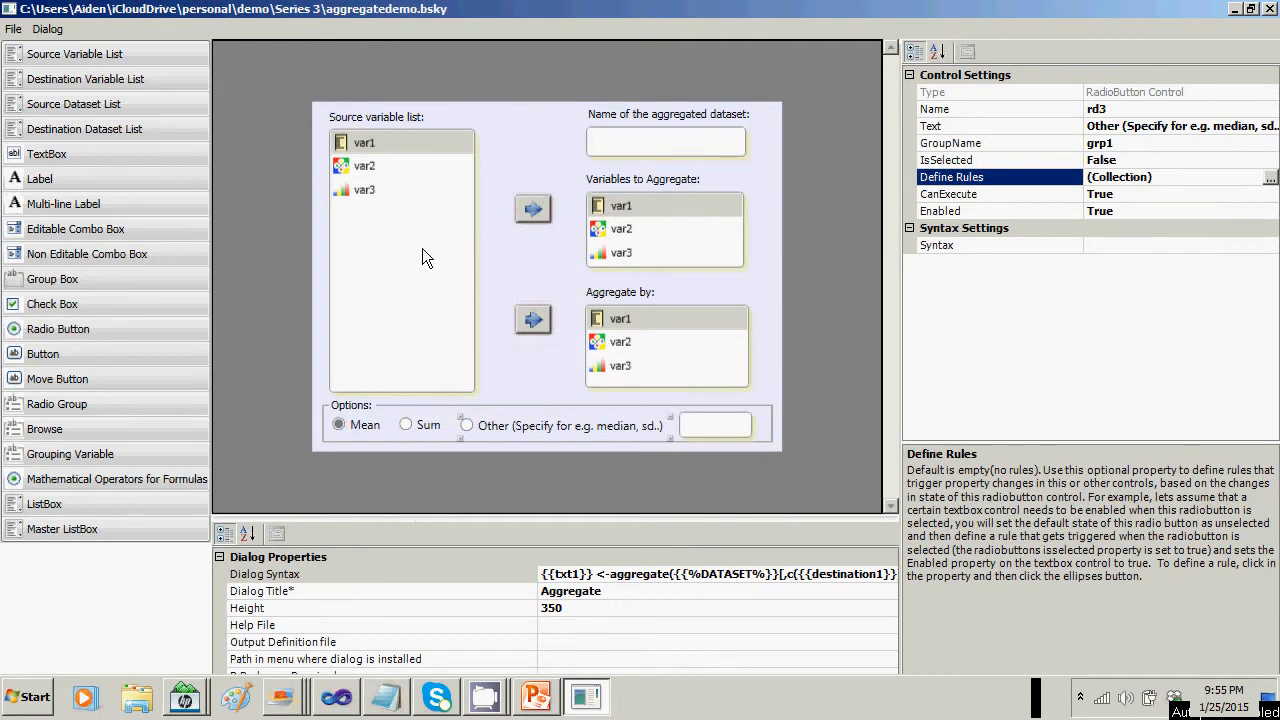
Save the Aggregate dialog definition to its existing file, aggregatedemo.bsky.
{"action": "left_click", "coordinate": [13, 29]}
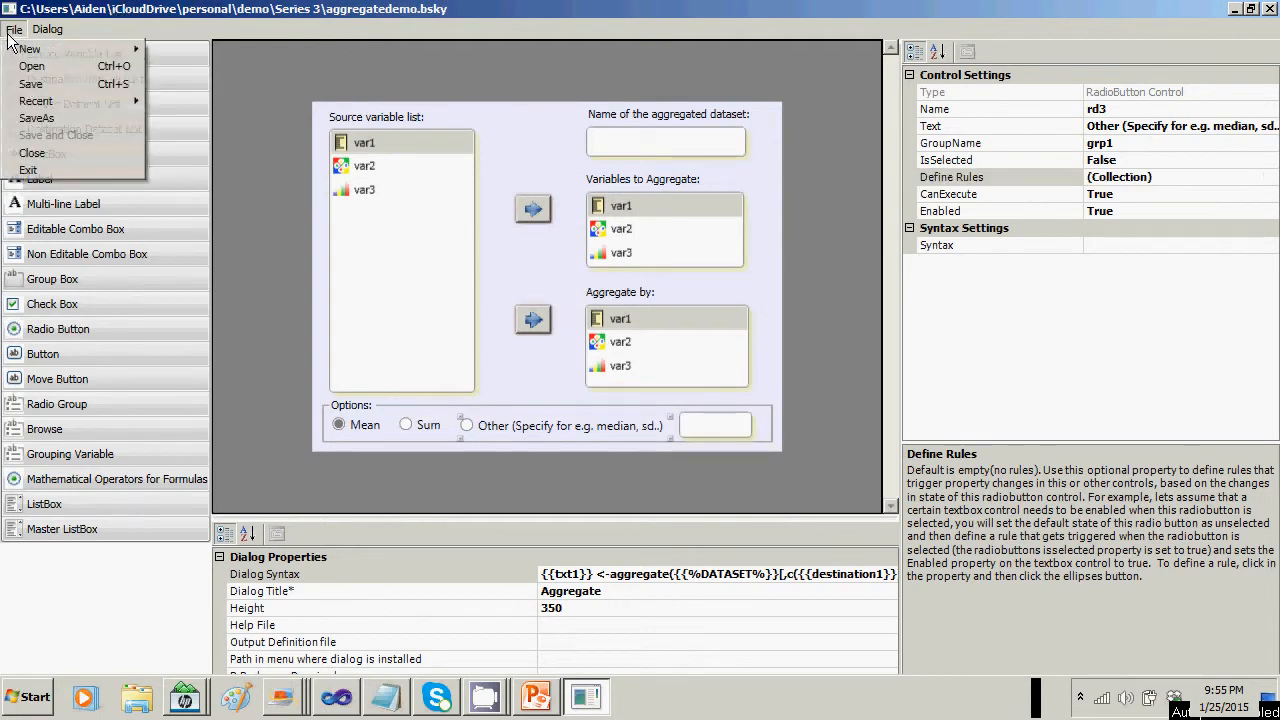
{"action": "left_click", "coordinate": [30, 84]}
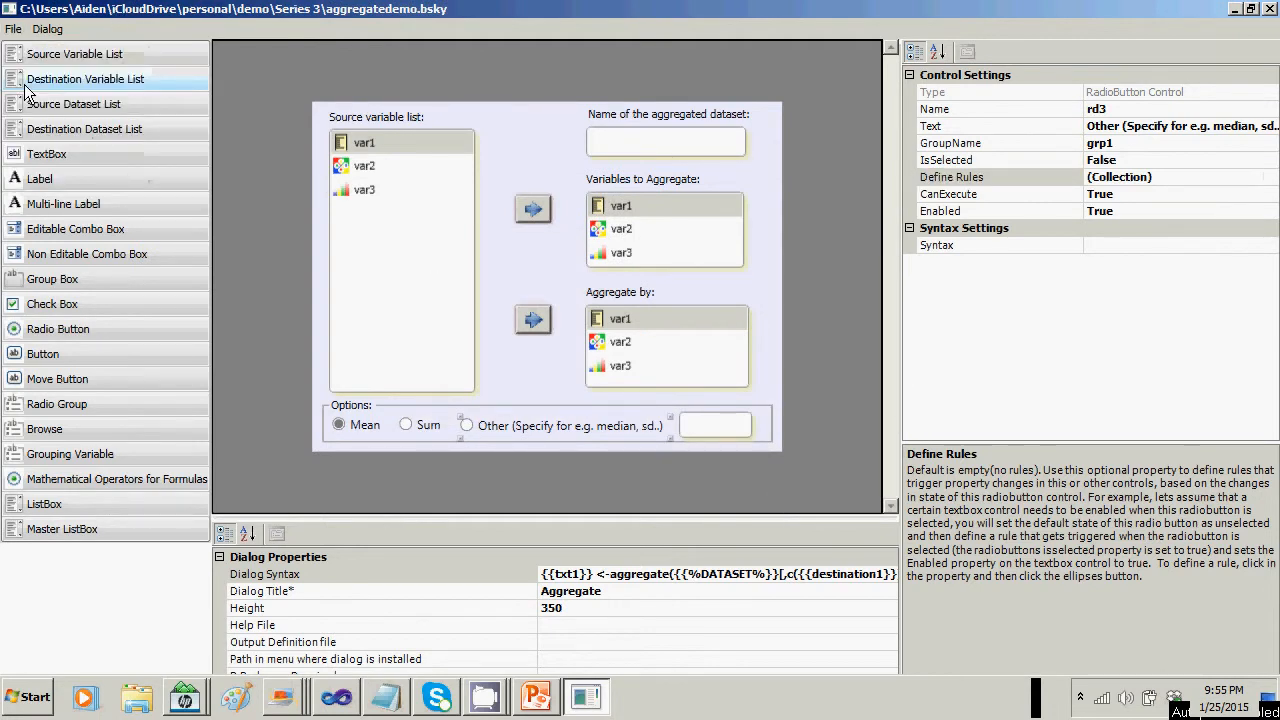
Preview the Aggregate dialog and fill in dataset name test, var1 under Variables to Aggregate and var2 under Aggregate by.
{"action": "left_click", "coordinate": [55, 30]}
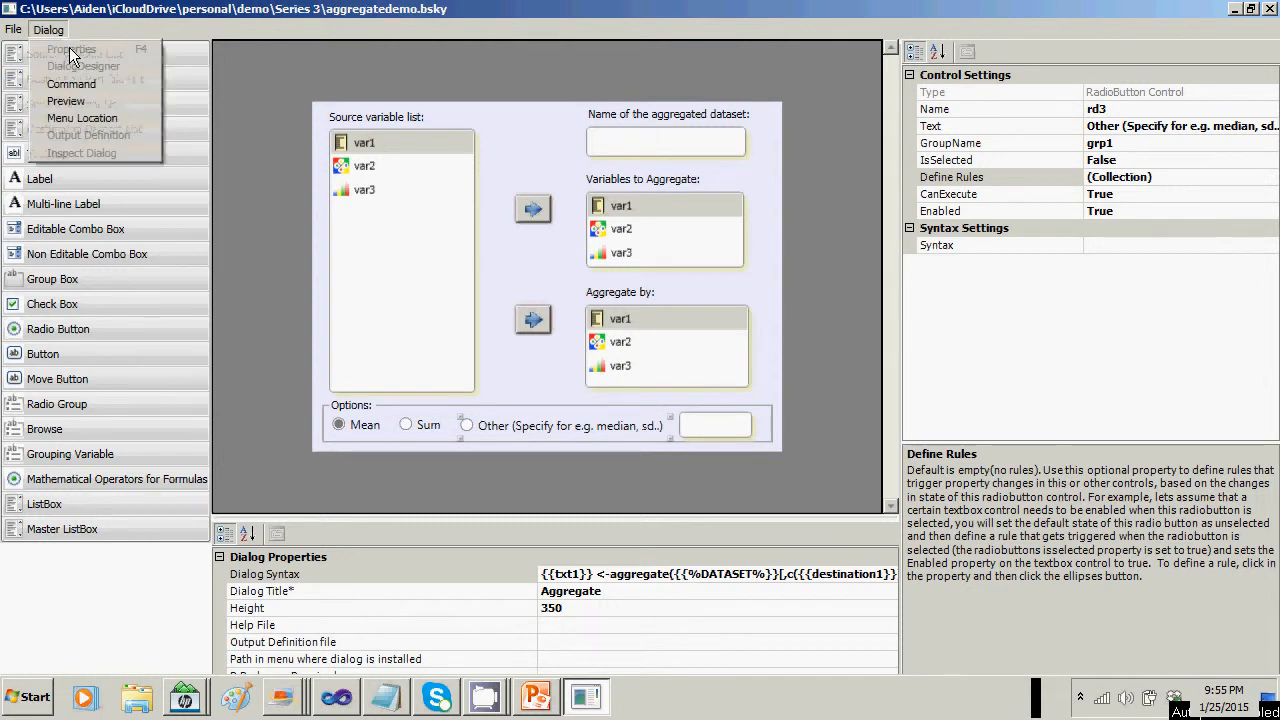
{"action": "left_click", "coordinate": [70, 102]}
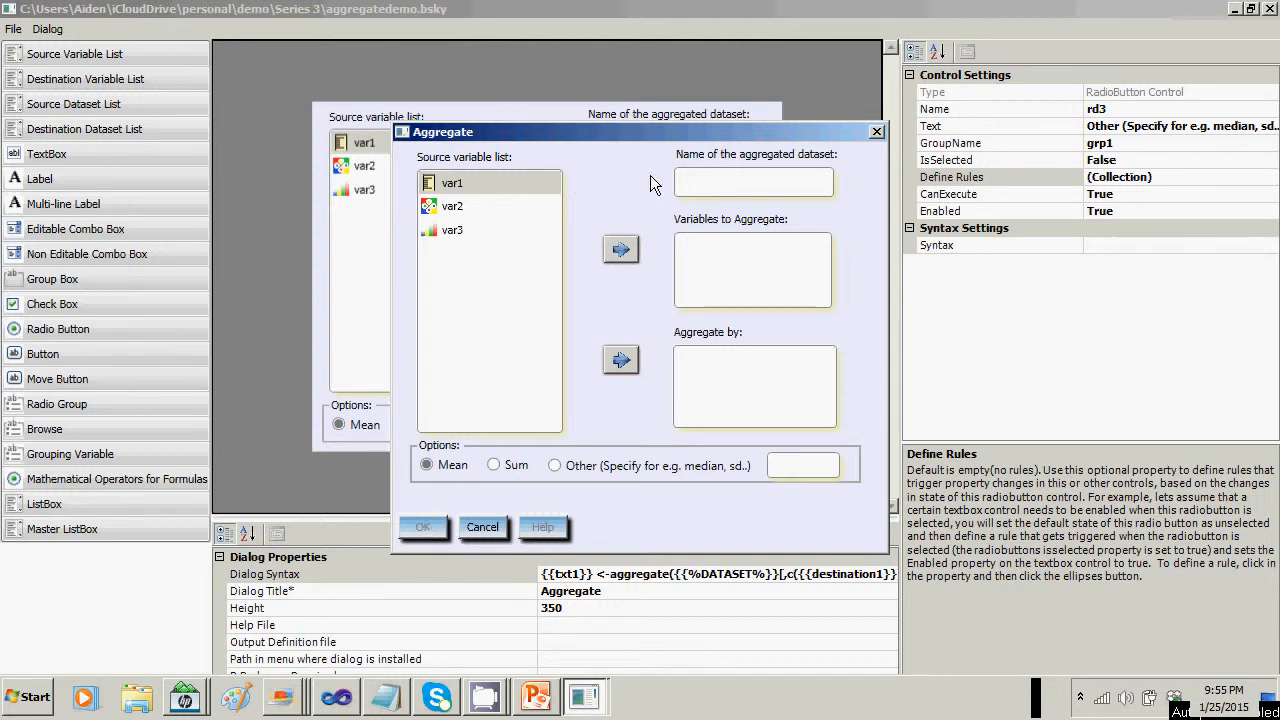
{"action": "left_click", "coordinate": [723, 180]}
{"action": "type", "text": "test"}
{"action": "left_click", "coordinate": [450, 182]}
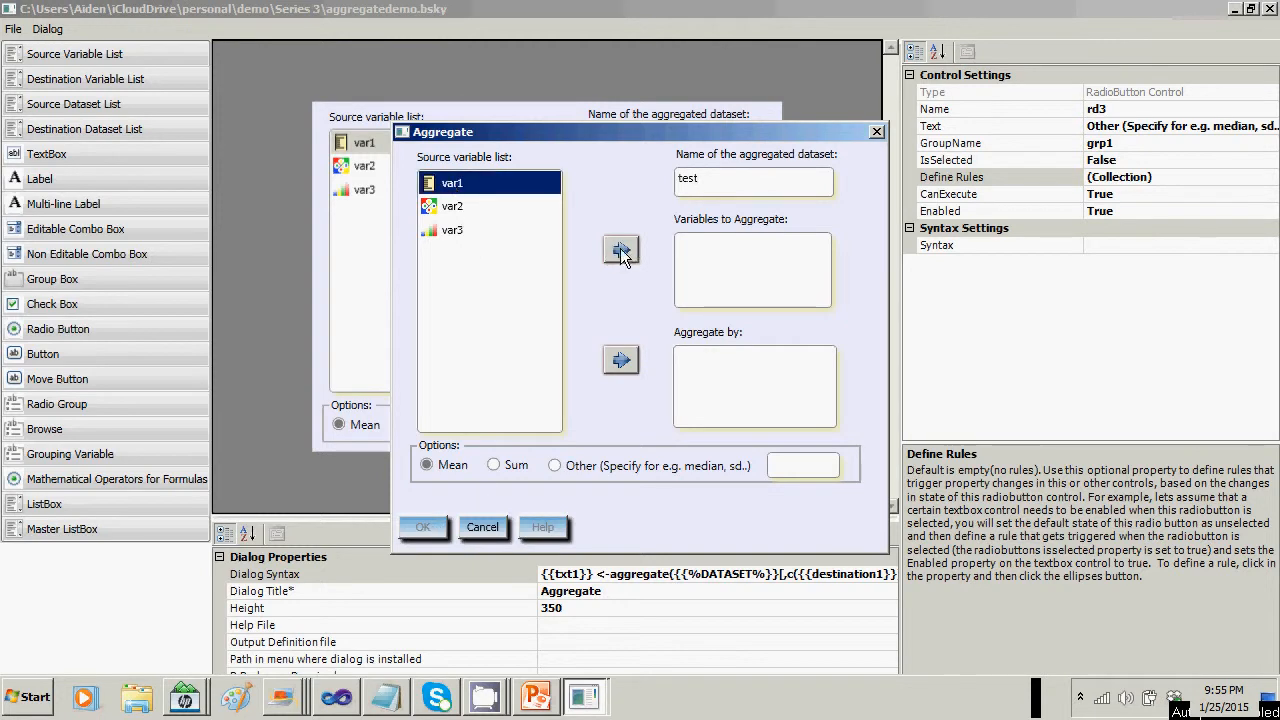
{"action": "left_click", "coordinate": [620, 250]}
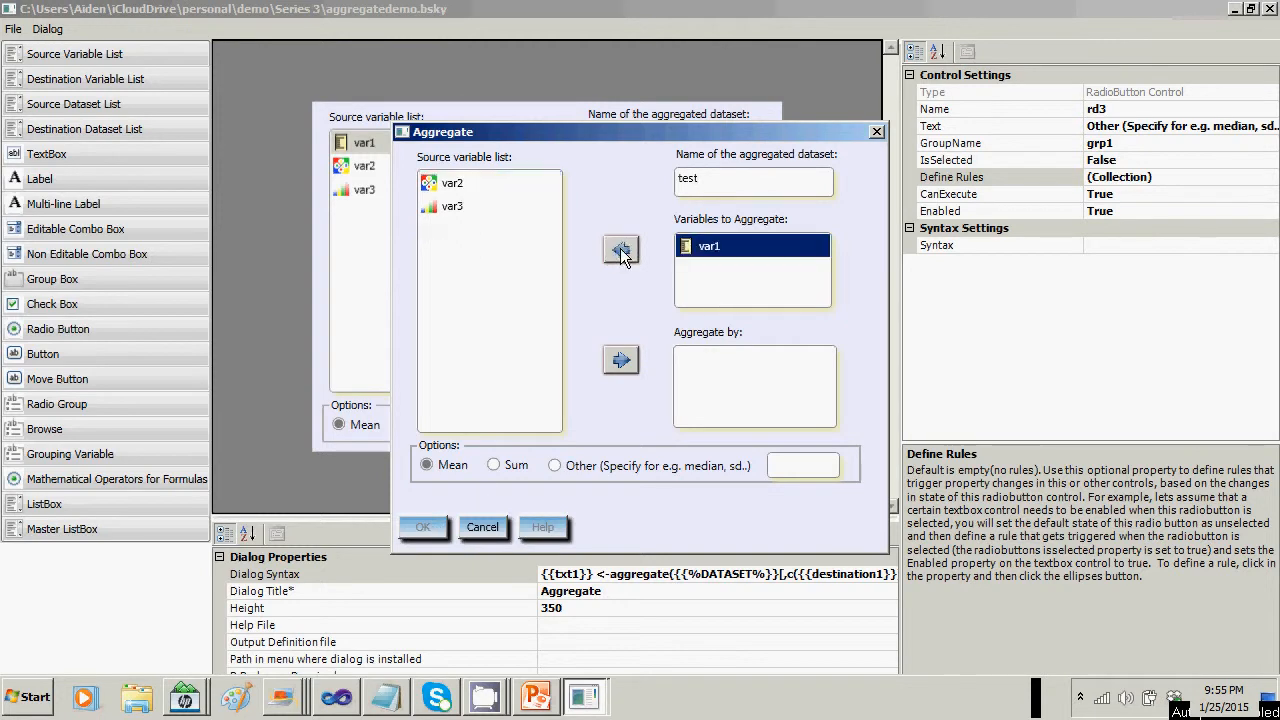
{"action": "left_click", "coordinate": [446, 184]}
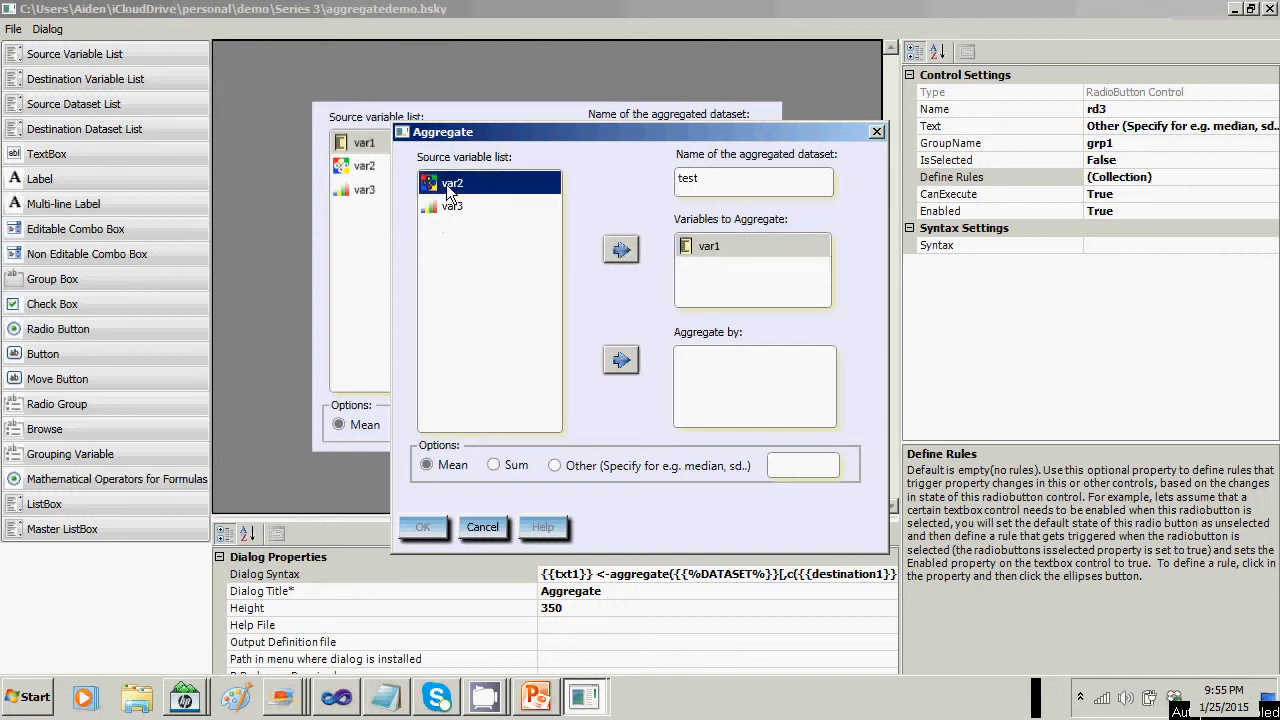
{"action": "left_click", "coordinate": [619, 361]}
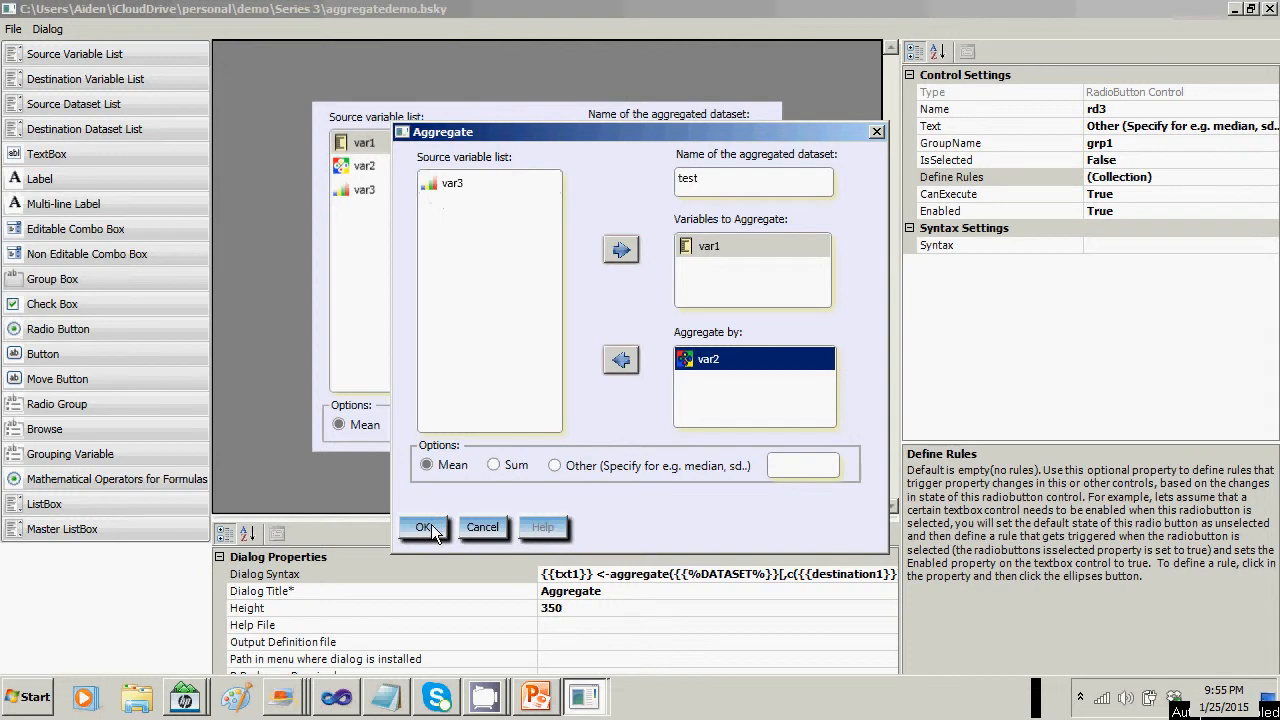
Test the preview by removing var2 from Aggregate by and adding it back, check the options text box, and close the preview.
{"action": "left_click", "coordinate": [620, 360]}
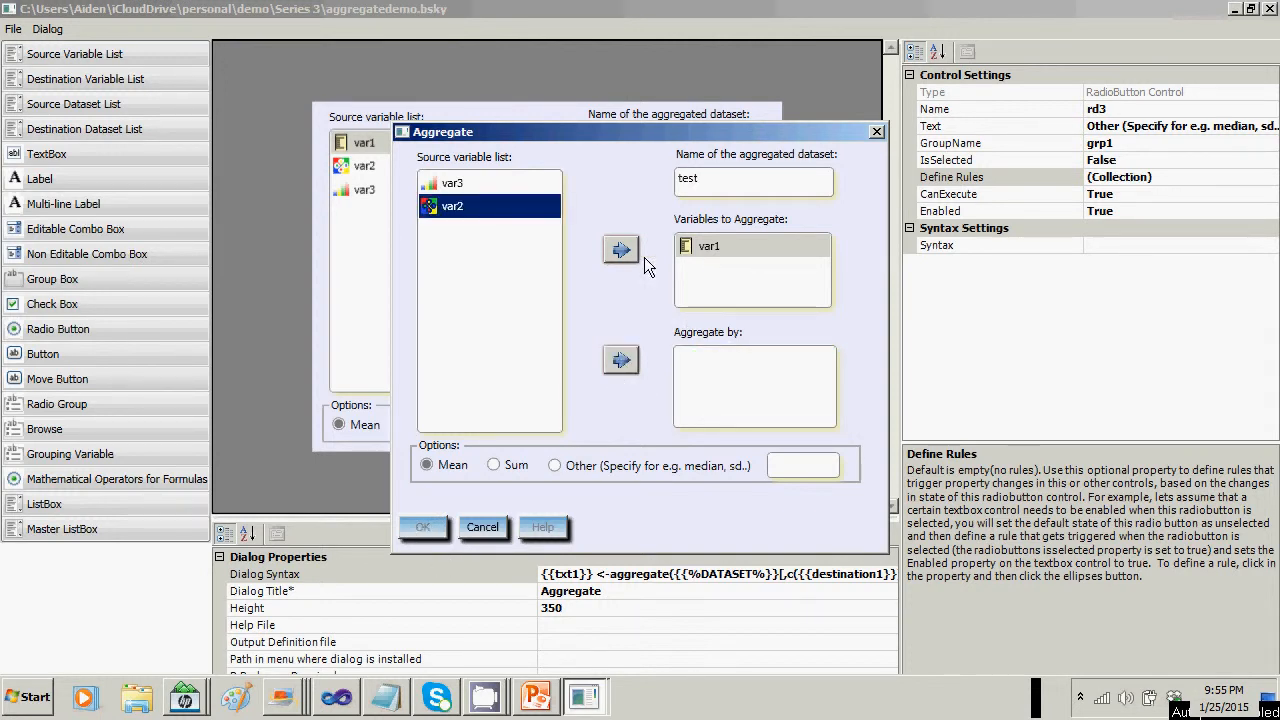
{"action": "left_click", "coordinate": [620, 359]}
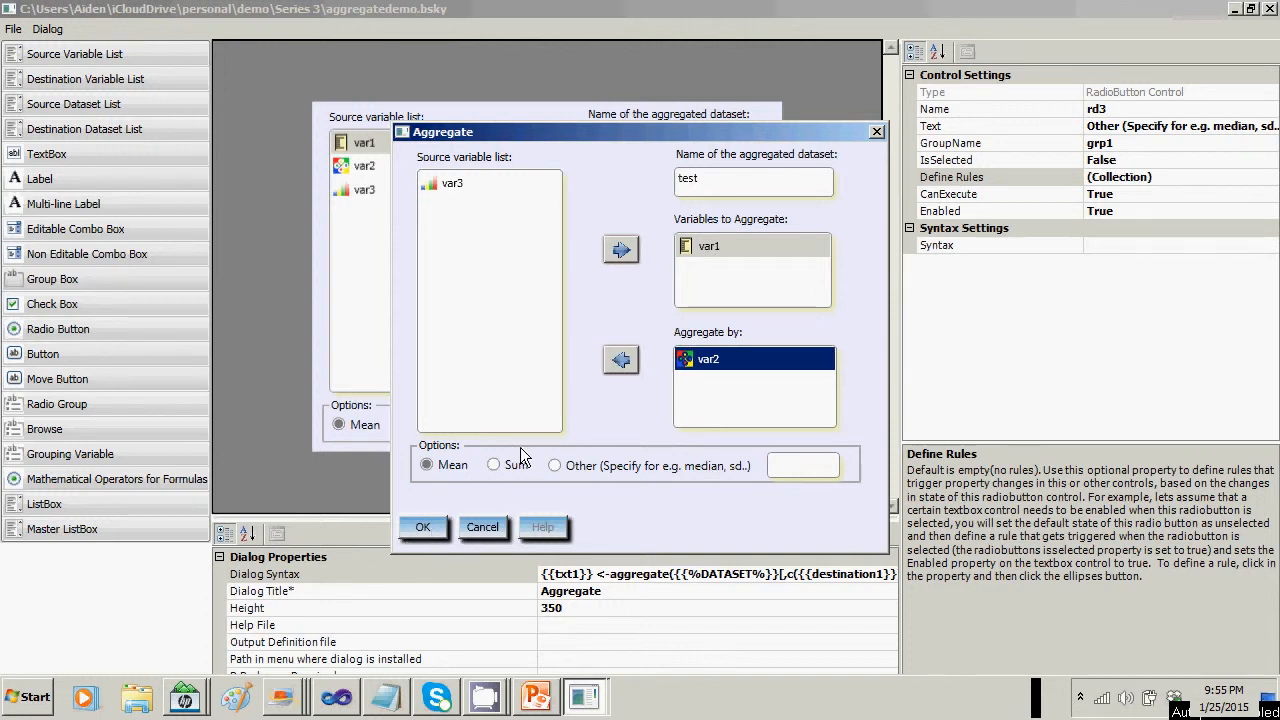
{"action": "left_click", "coordinate": [800, 464]}
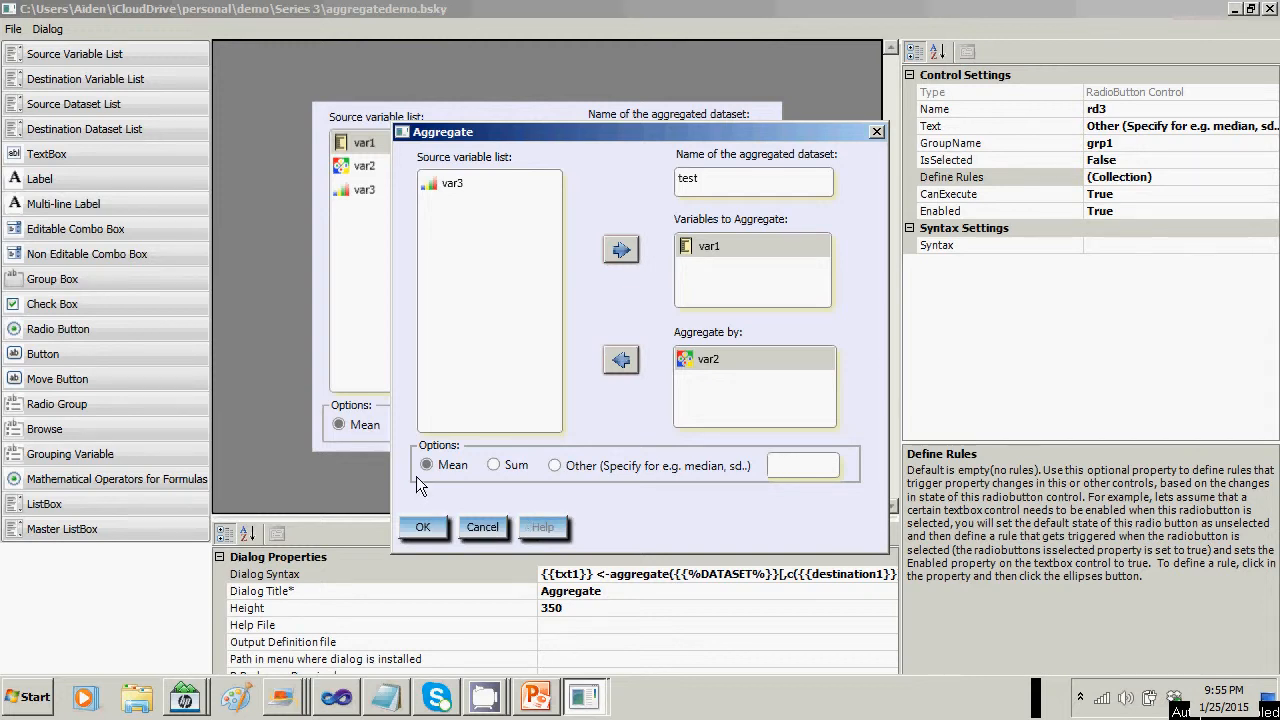
{"action": "left_click", "coordinate": [492, 527]}
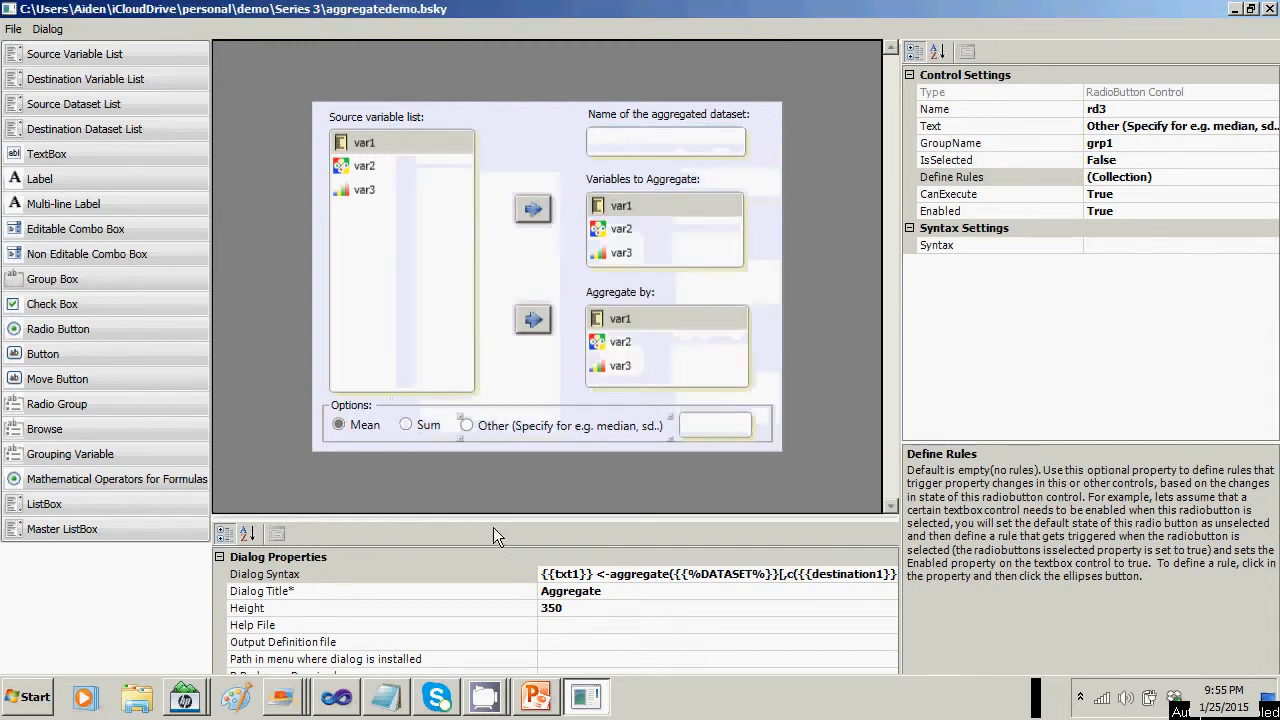
{"action": "left_click", "coordinate": [735, 422]}
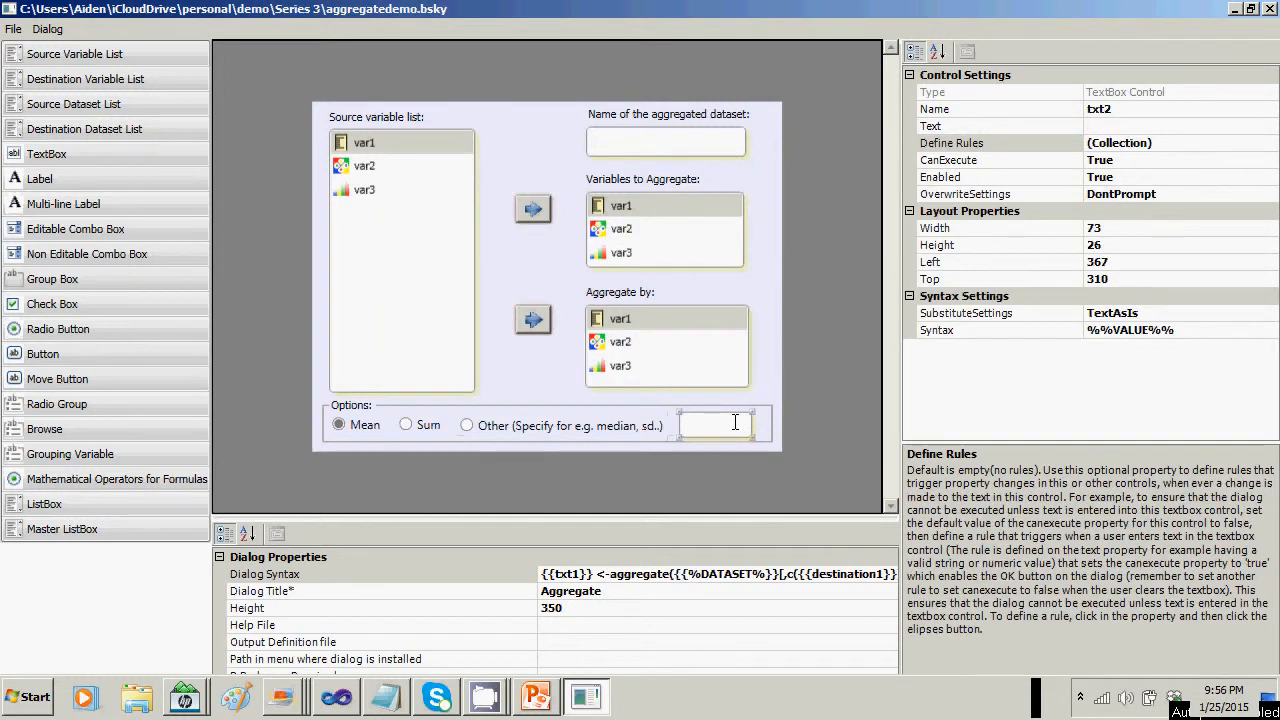
{"action": "left_click", "coordinate": [1166, 161]}
{"action": "left_click", "coordinate": [1270, 161]}
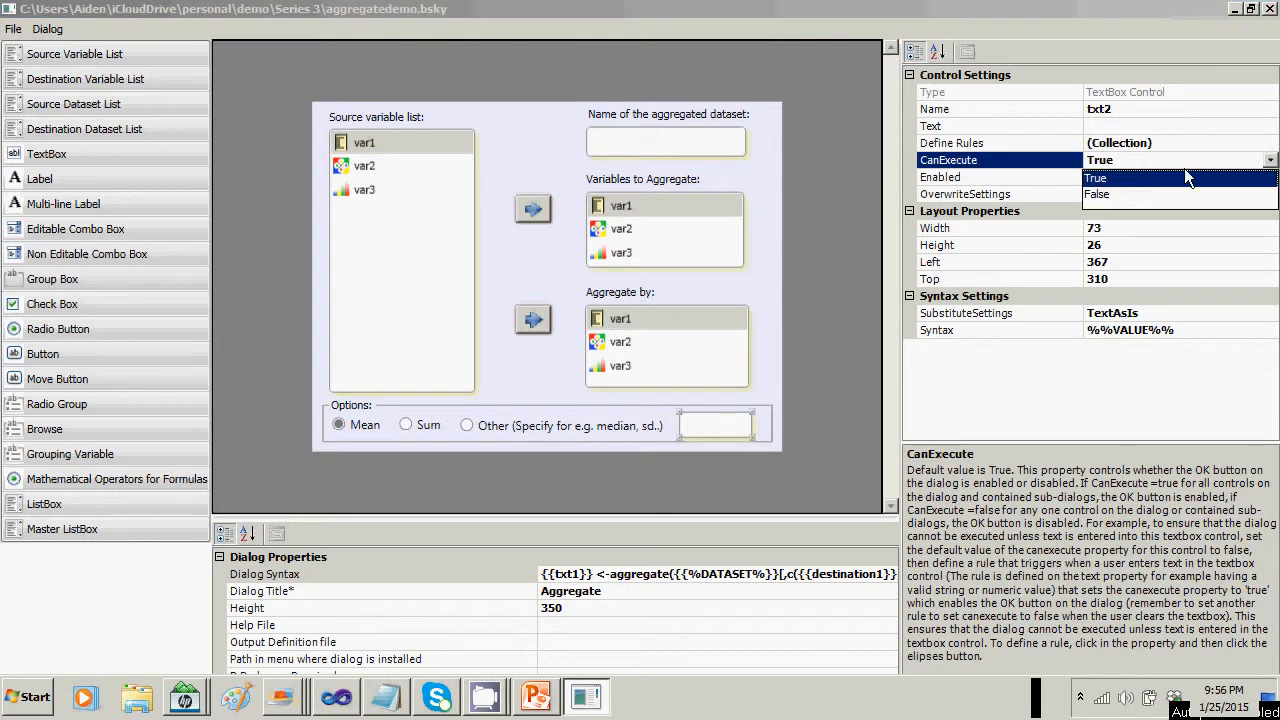
{"action": "left_click", "coordinate": [1118, 195]}
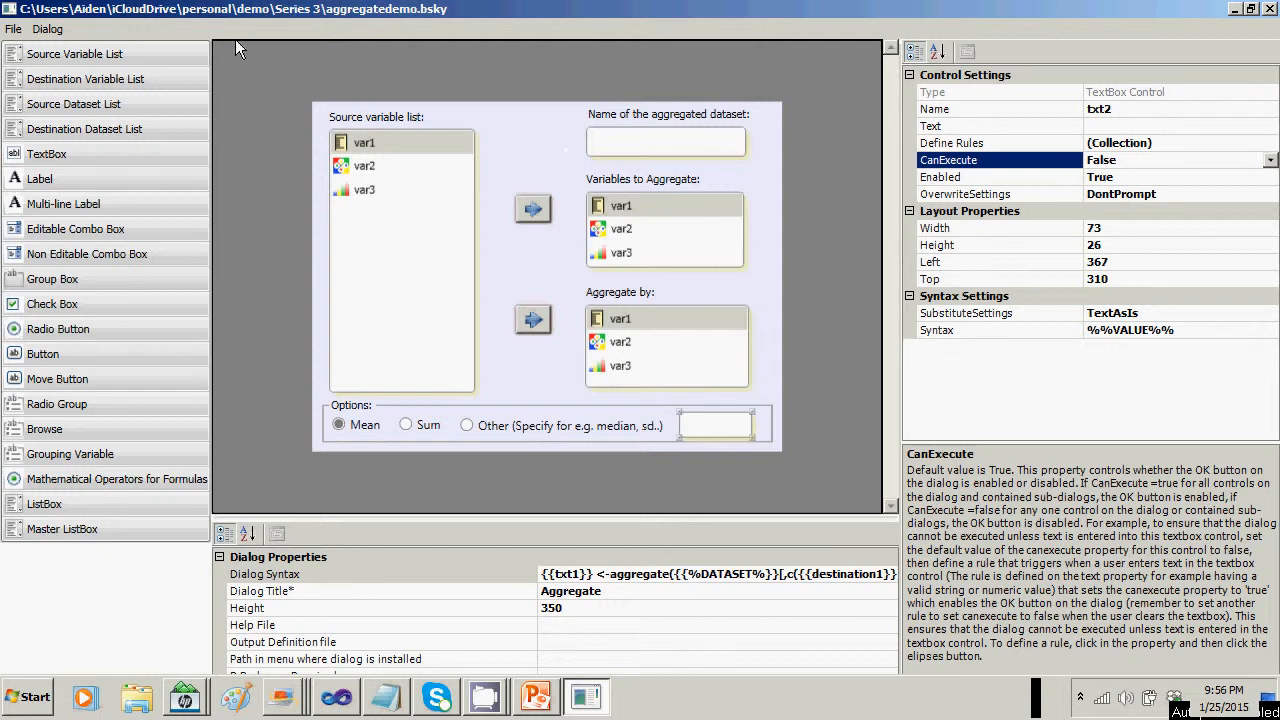
{"action": "left_click", "coordinate": [362, 430]}
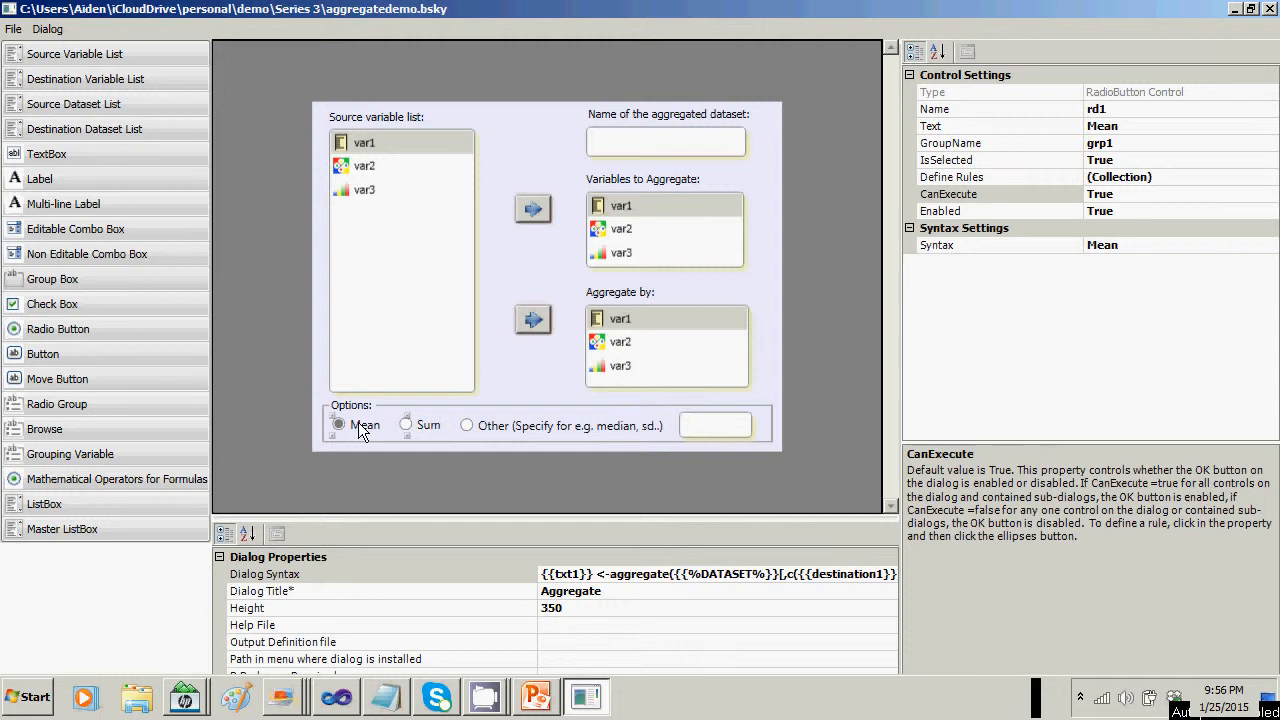
{"action": "left_click", "coordinate": [714, 418]}
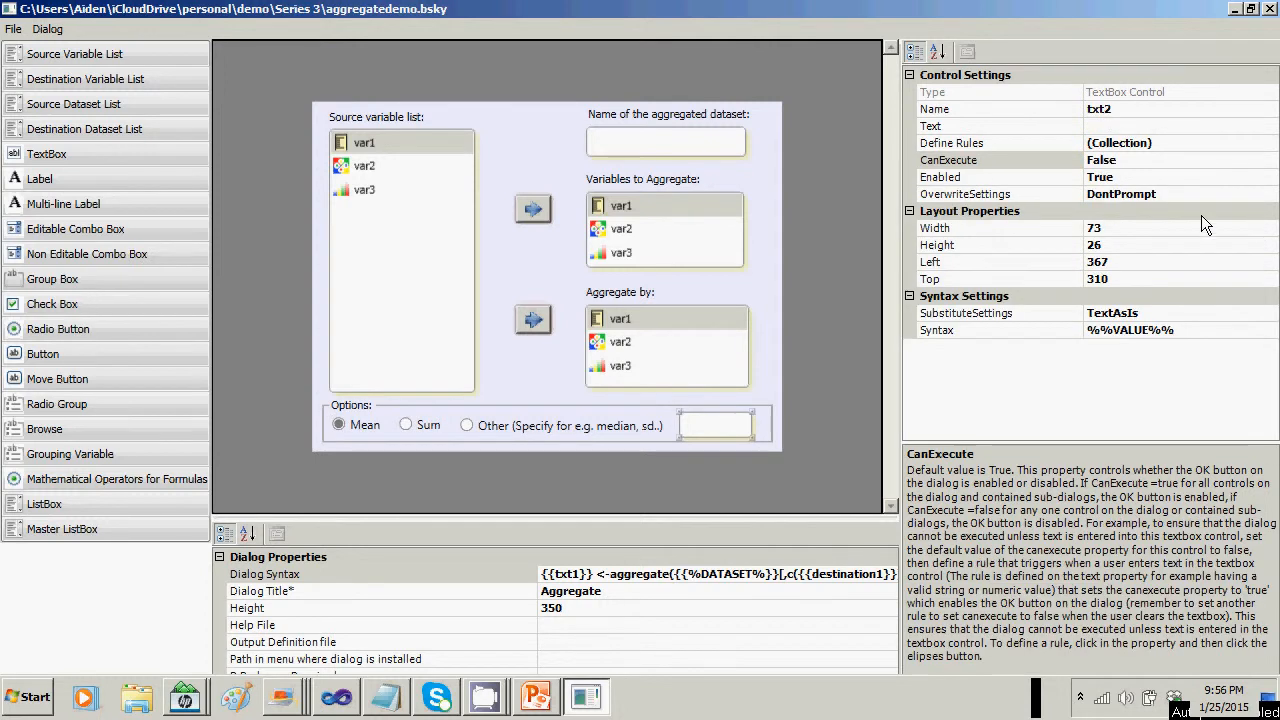
{"action": "left_click", "coordinate": [1186, 162]}
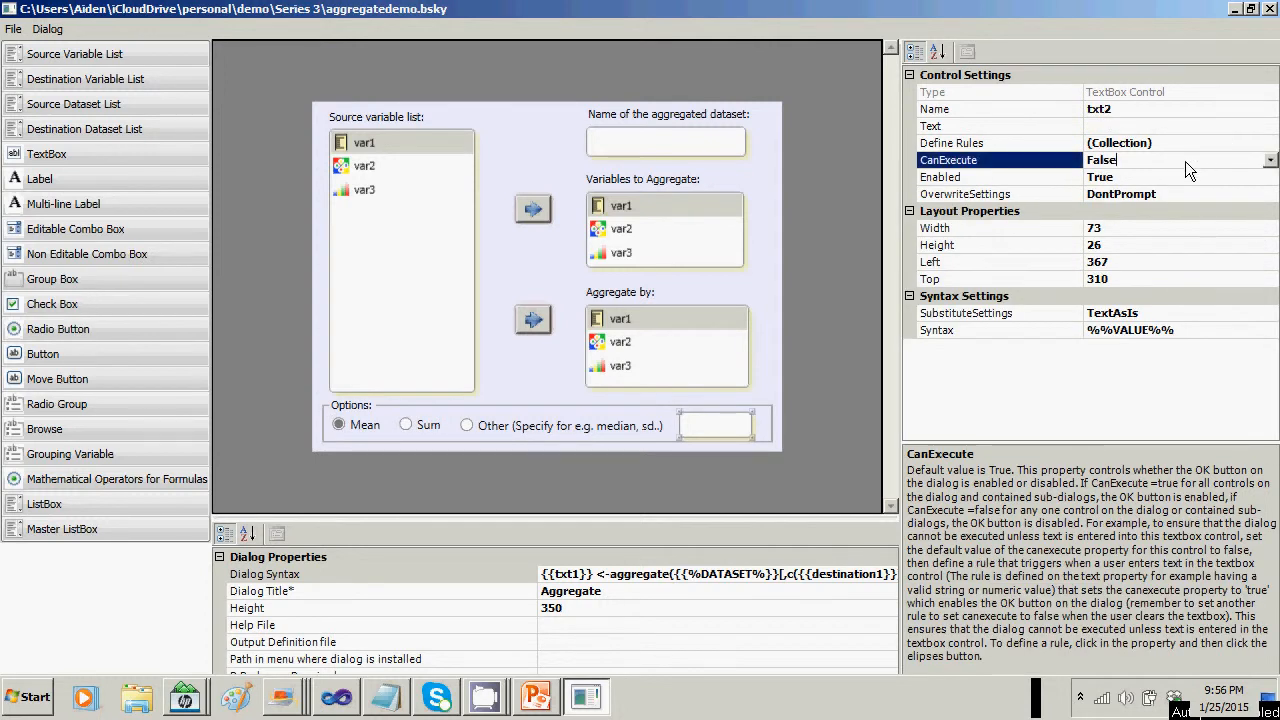
{"action": "left_click", "coordinate": [1270, 161]}
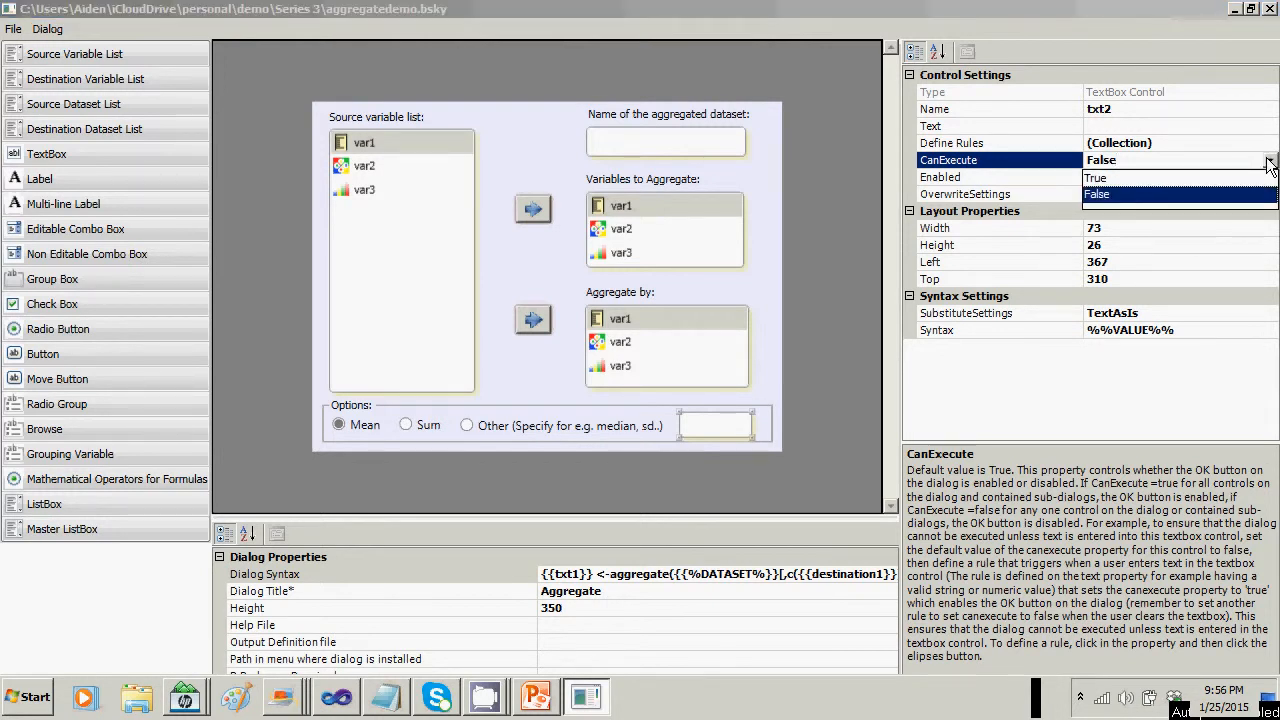
{"action": "left_click", "coordinate": [1133, 178]}
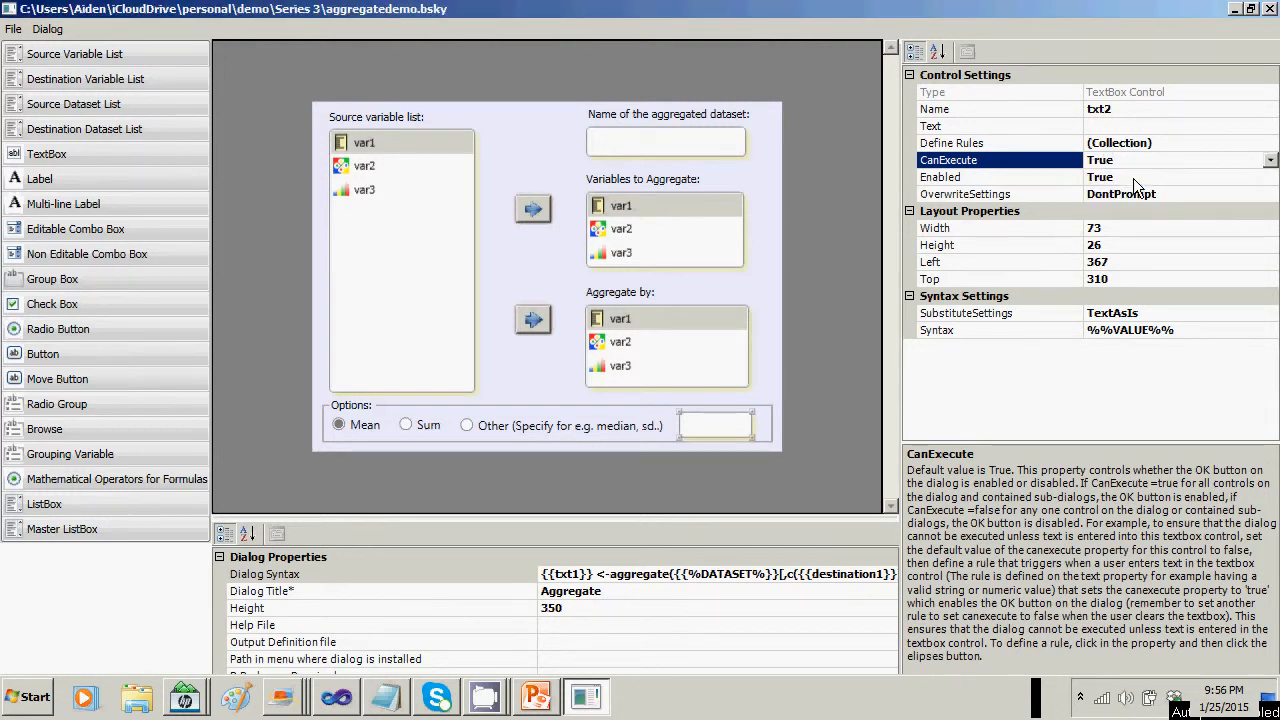
Set the Enabled property of the txt2 text box to False.
{"action": "left_click", "coordinate": [1249, 180]}
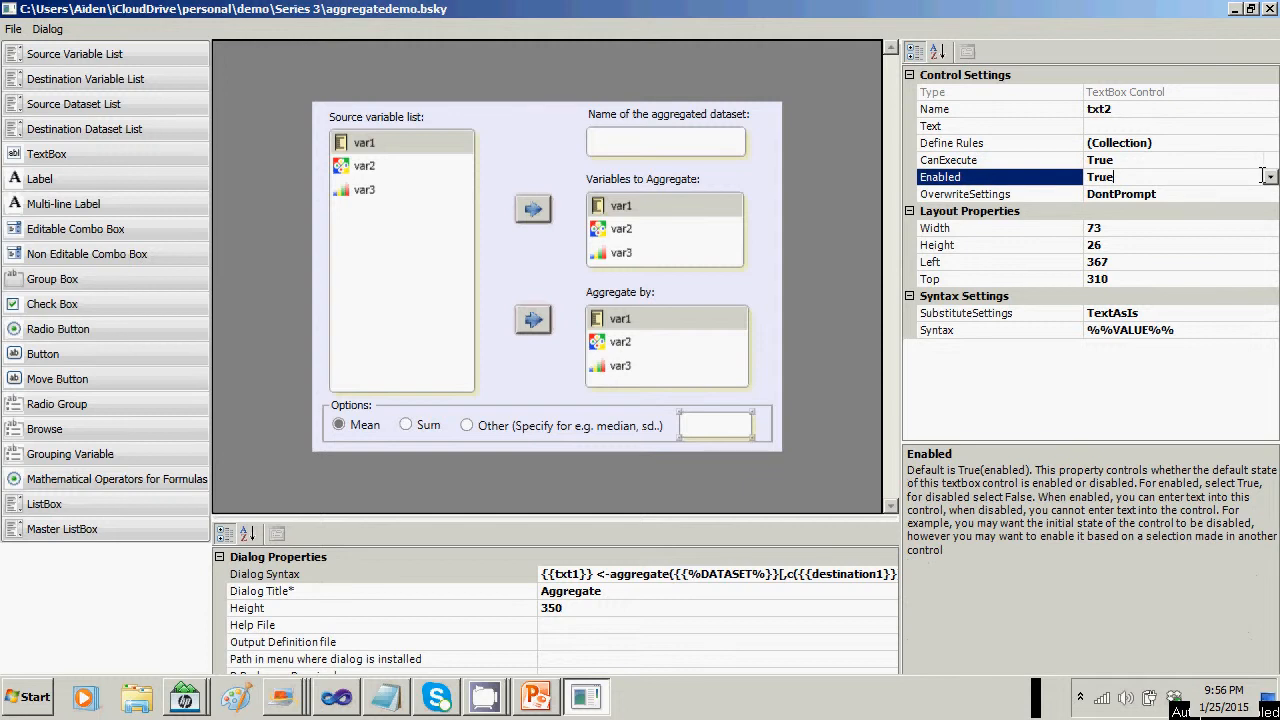
{"action": "left_click", "coordinate": [1272, 178]}
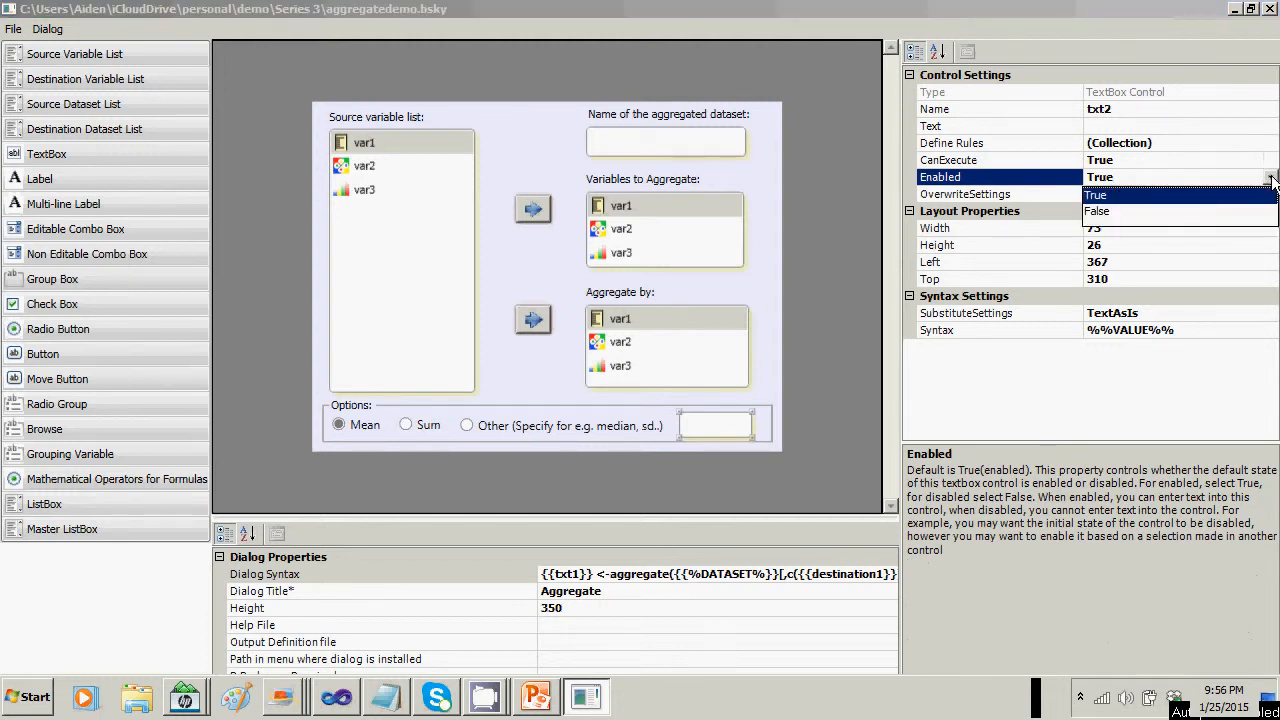
{"action": "left_click", "coordinate": [1105, 211]}
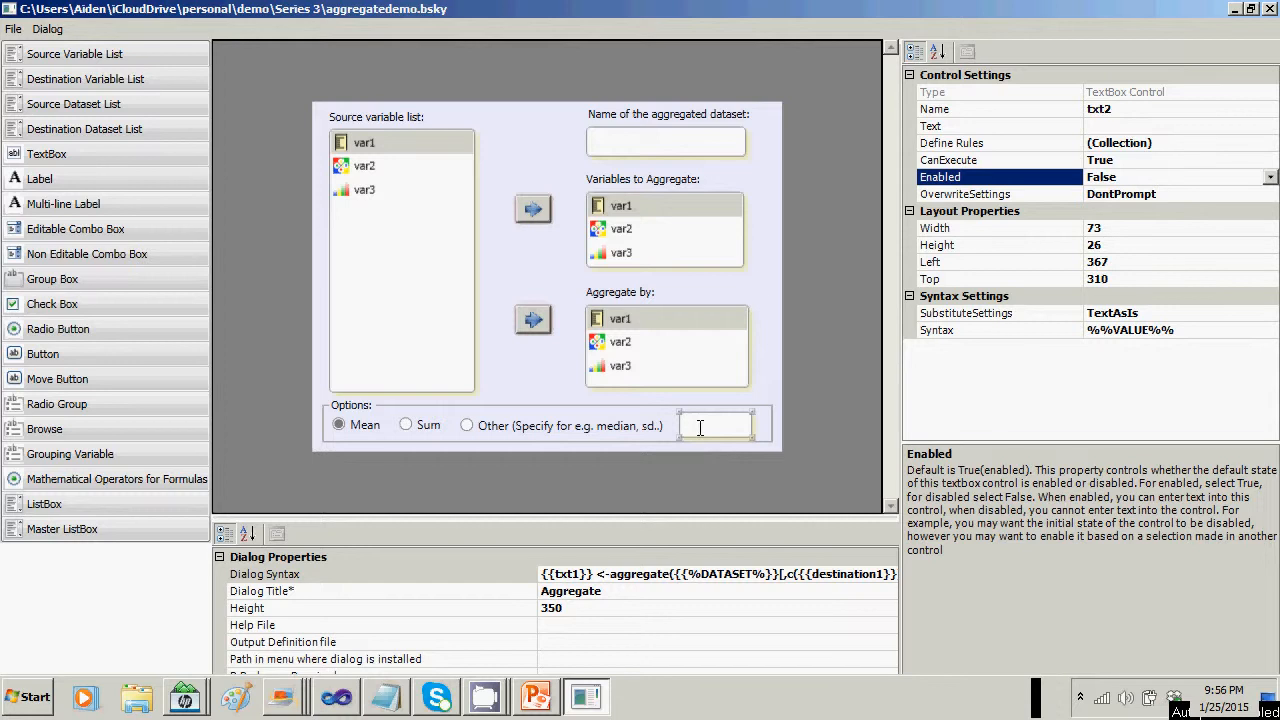
Preview the dialog and test the text box by choosing Other, entering sdasd, and switching to Mean and Sum before closing it.
{"action": "left_click", "coordinate": [48, 29]}
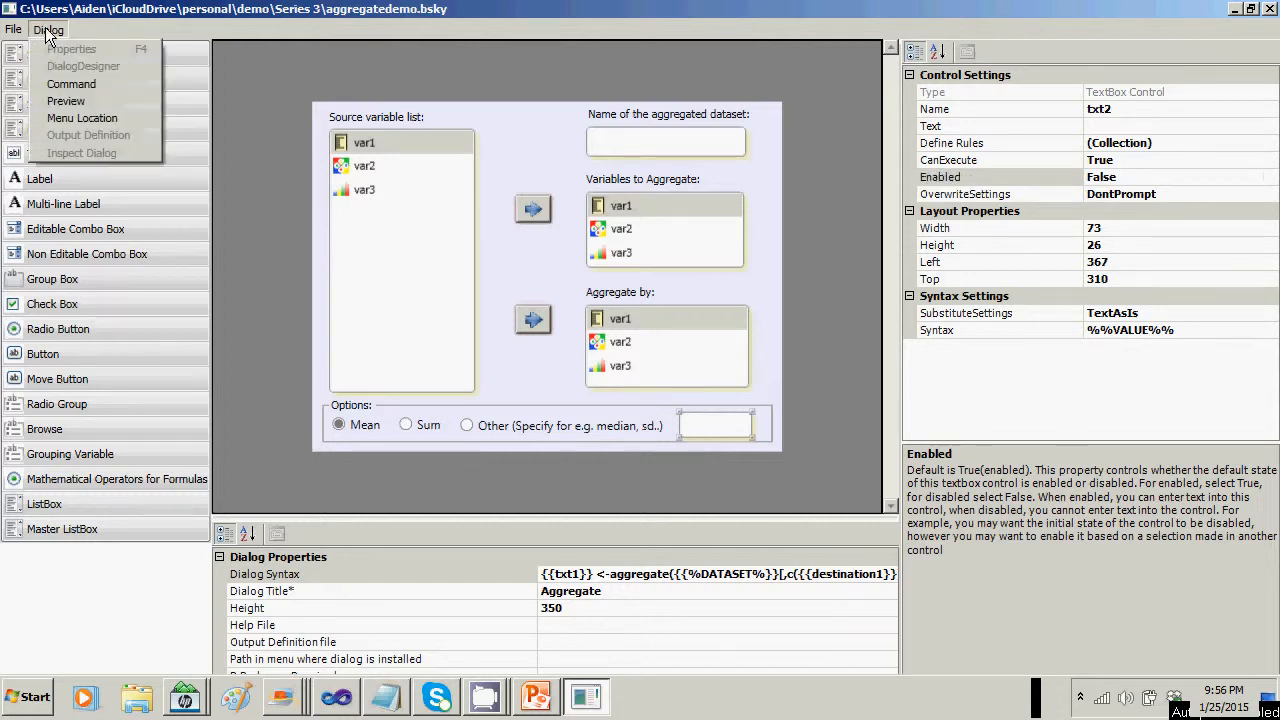
{"action": "left_click", "coordinate": [60, 102]}
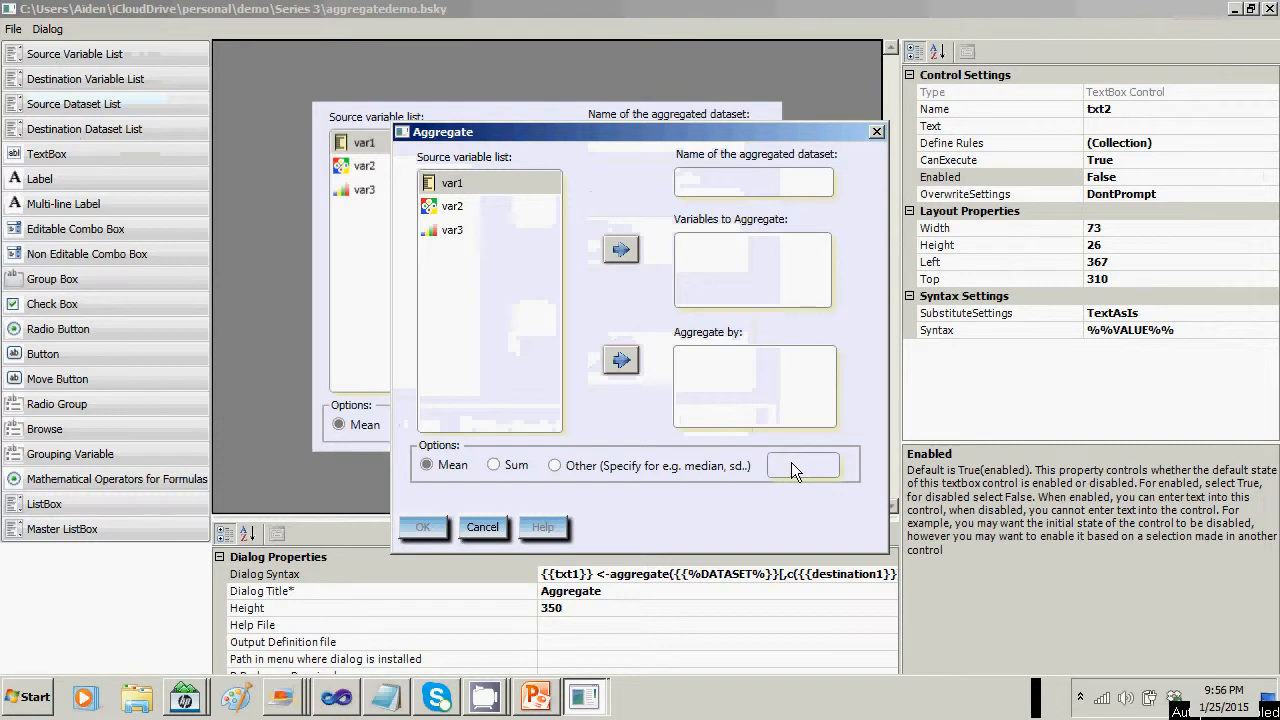
{"action": "left_click", "coordinate": [556, 467]}
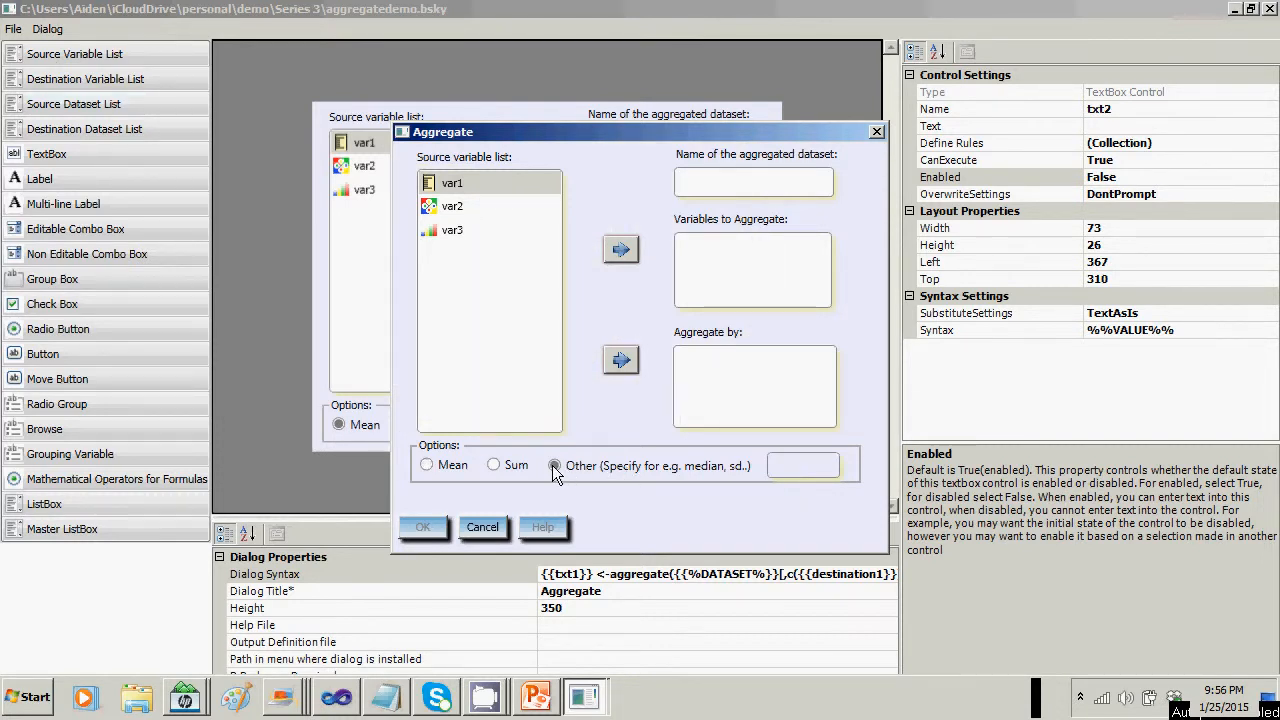
{"action": "left_click", "coordinate": [814, 467]}
{"action": "type", "text": "sdasd"}
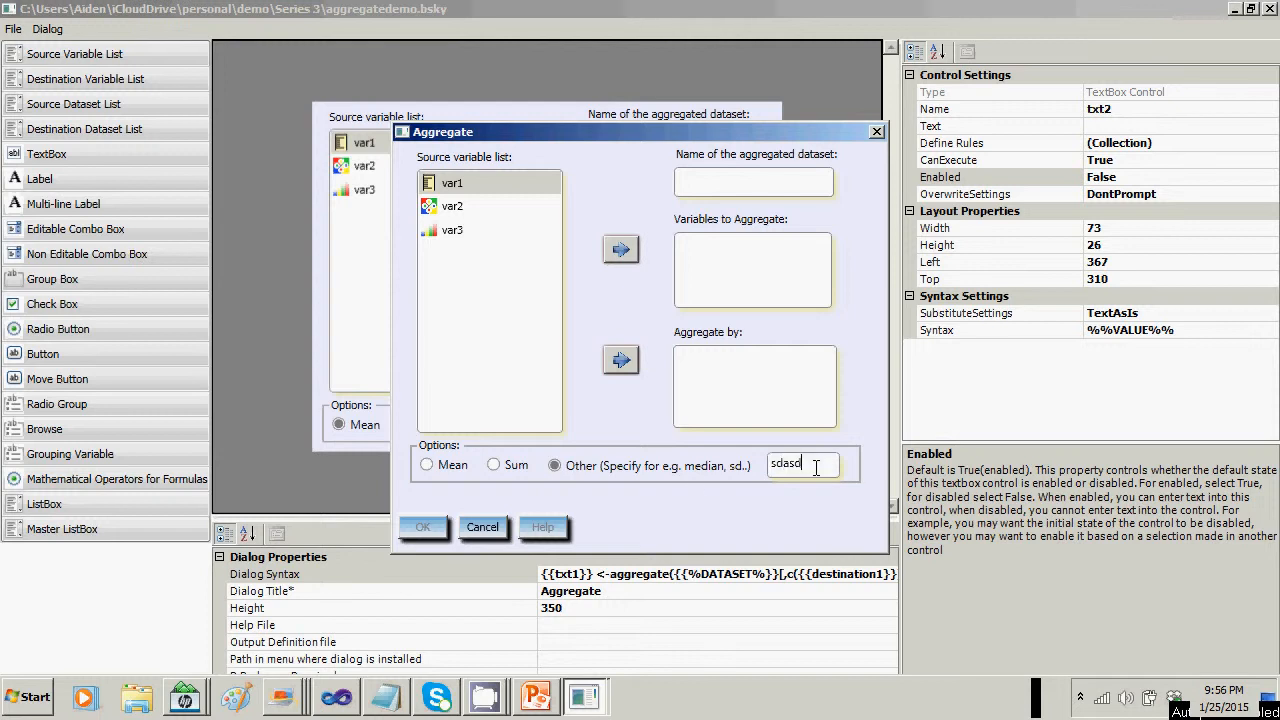
{"action": "left_click", "coordinate": [427, 466]}
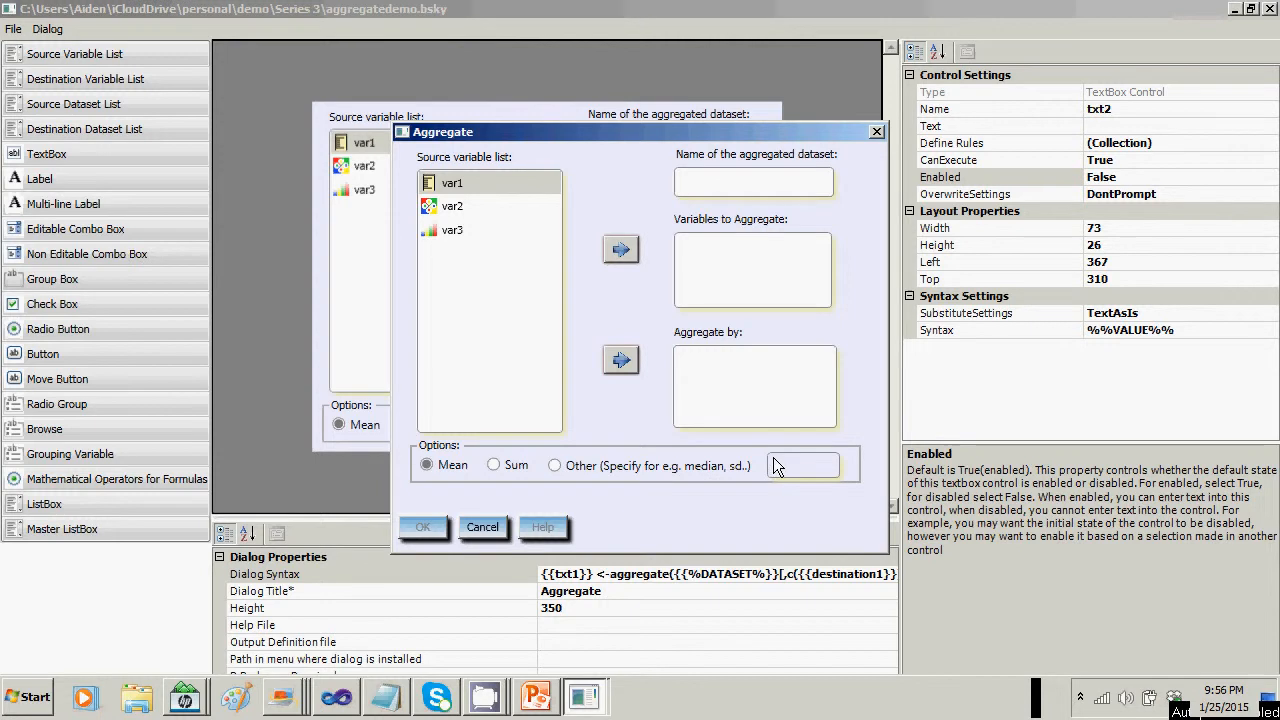
{"action": "left_click", "coordinate": [502, 469]}
{"action": "left_click", "coordinate": [489, 531]}
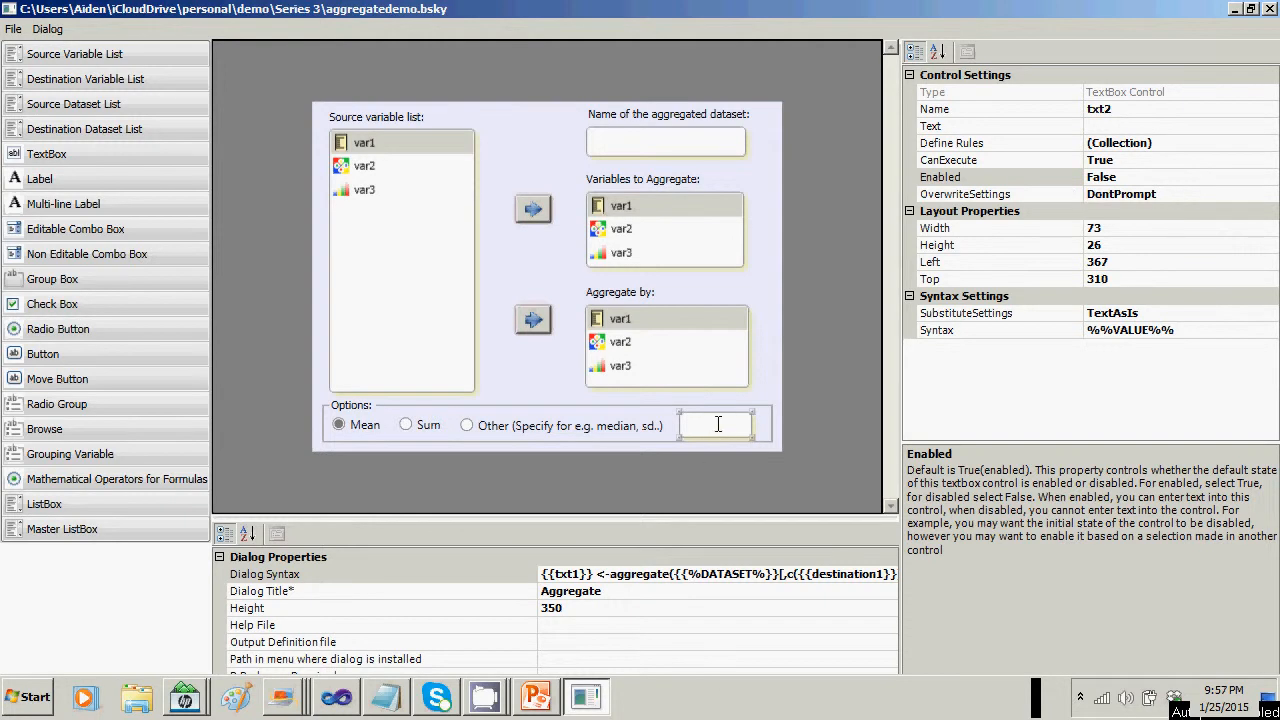
Save the updated Aggregate dialog definition to aggregatedemo.bsky.
{"action": "left_click", "coordinate": [10, 28]}
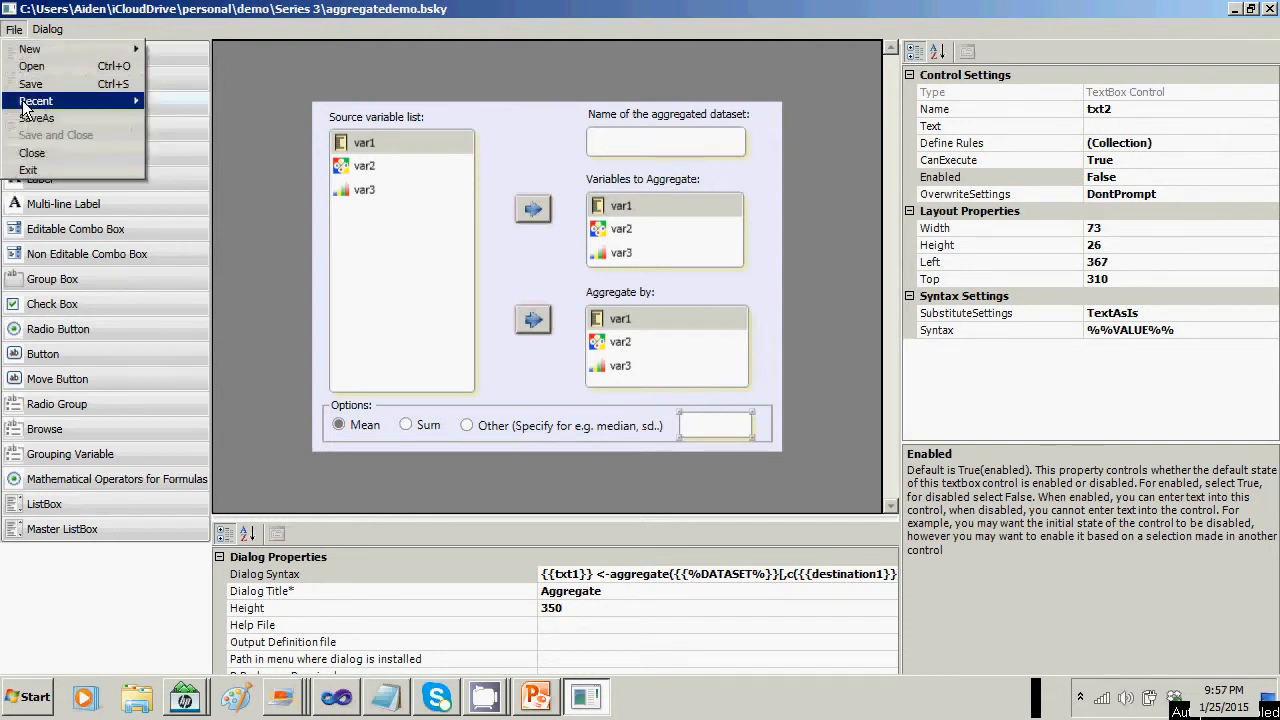
{"action": "left_click", "coordinate": [30, 83]}
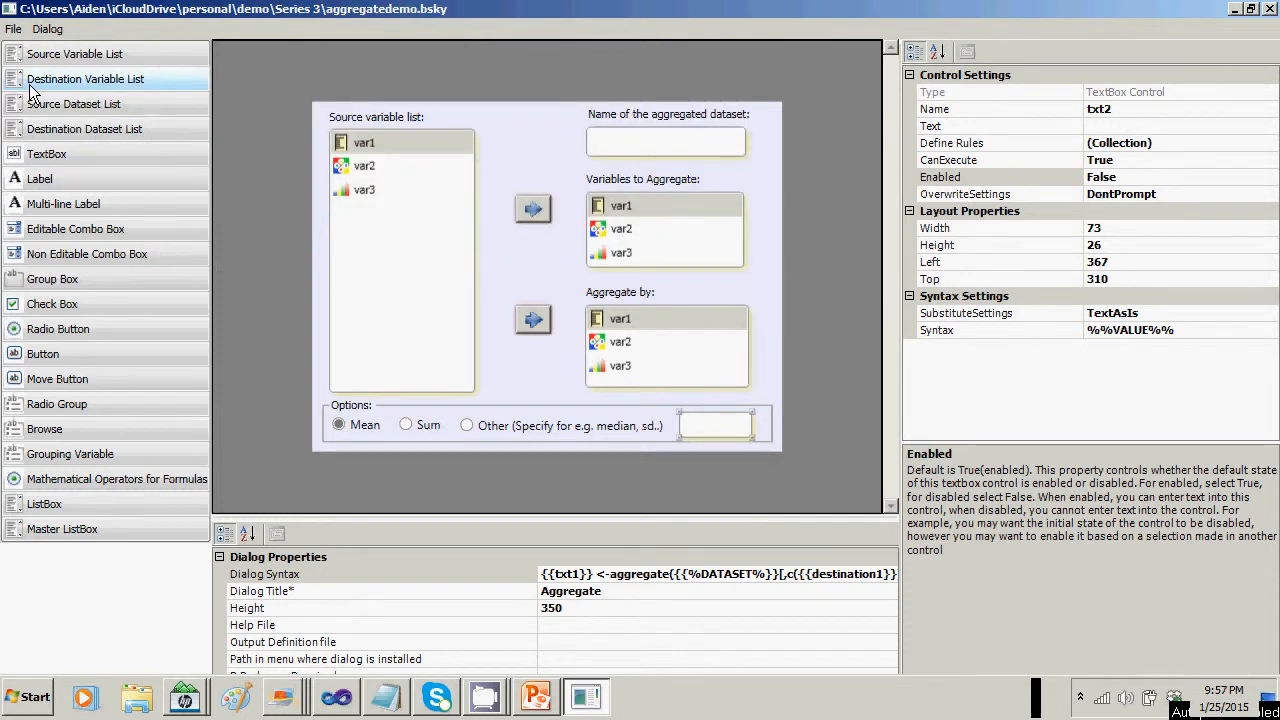
Preview the saved Aggregate dialog again with the Other option selected.
{"action": "left_click", "coordinate": [50, 29]}
{"action": "left_click", "coordinate": [64, 101]}
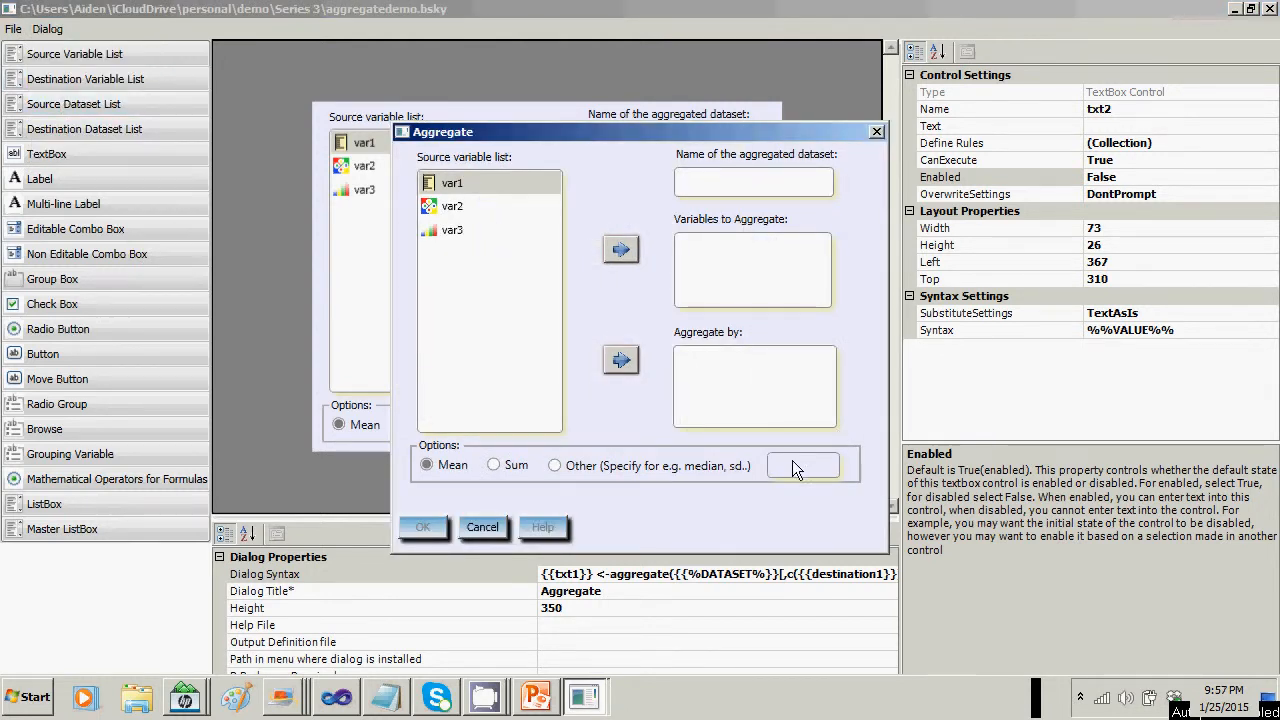
{"action": "left_click", "coordinate": [553, 467]}
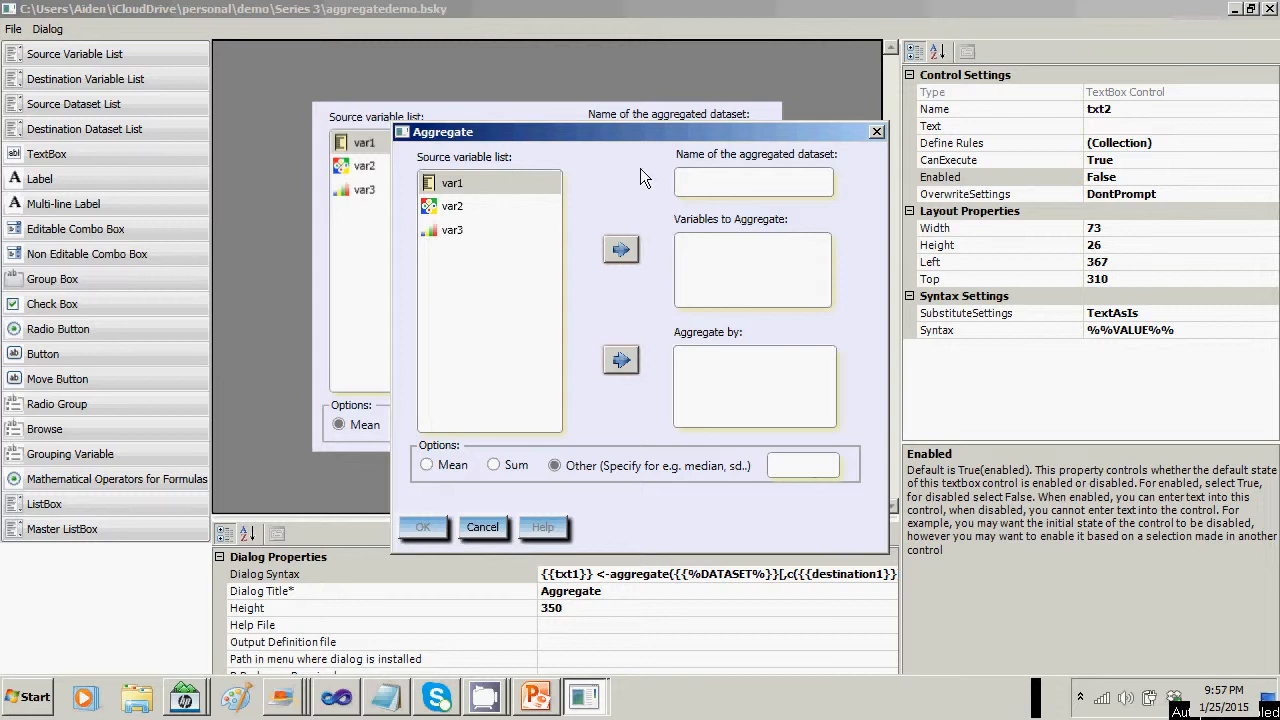
Test the preview with dataset name sds and both var1 and var2 under Variables to Aggregate, and close it.
{"action": "left_click", "coordinate": [700, 181]}
{"action": "type", "text": "sds"}
{"action": "left_click", "coordinate": [437, 205]}
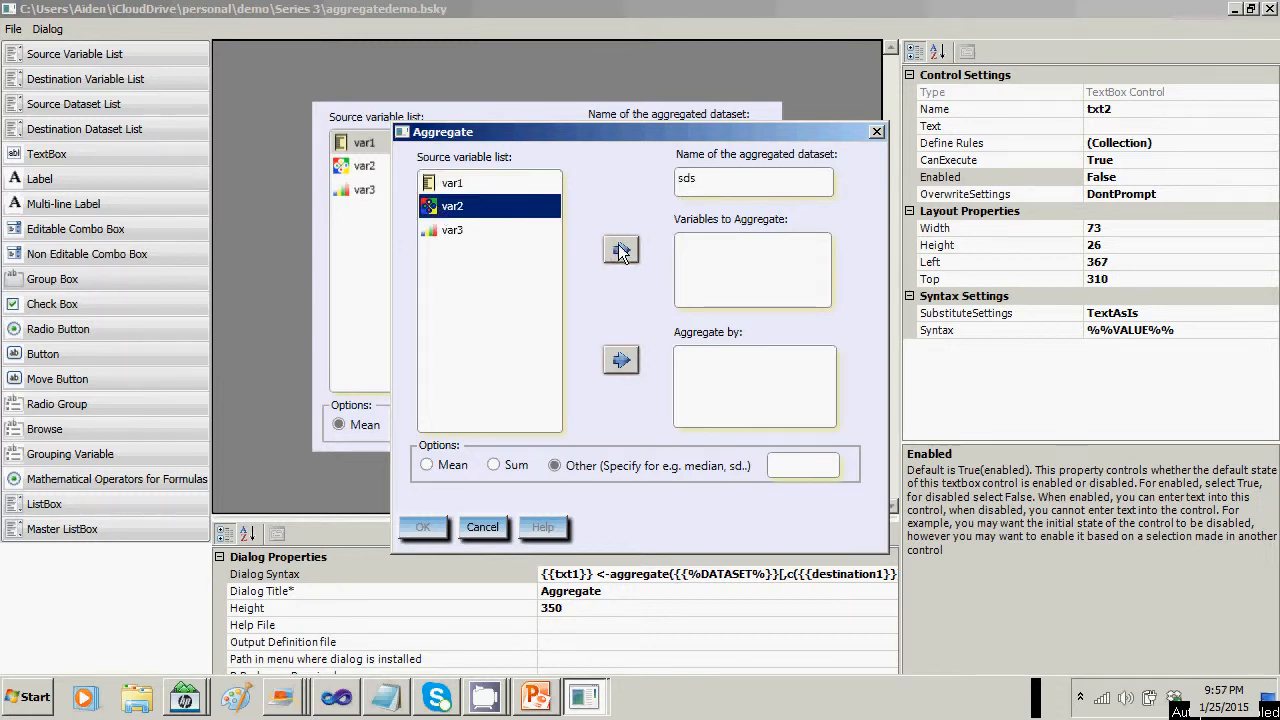
{"action": "left_click", "coordinate": [447, 183]}
{"action": "left_click", "coordinate": [621, 250]}
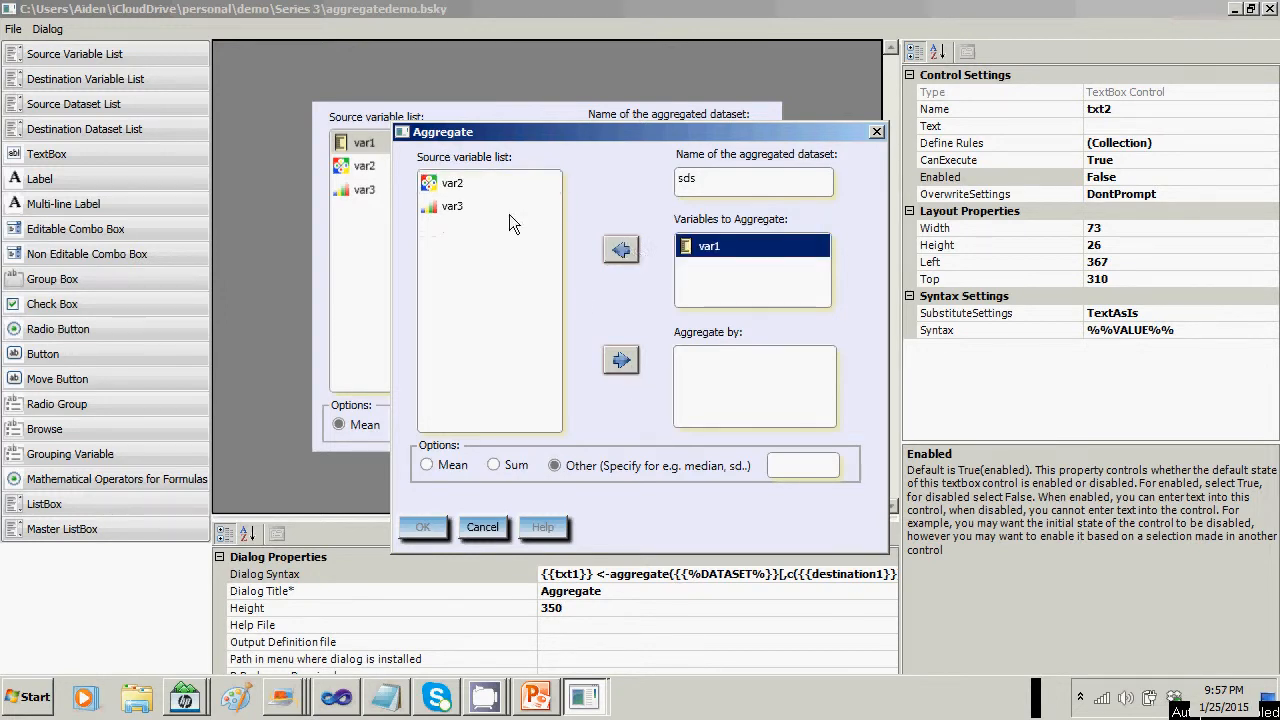
{"action": "left_click", "coordinate": [452, 183]}
{"action": "left_click", "coordinate": [621, 250]}
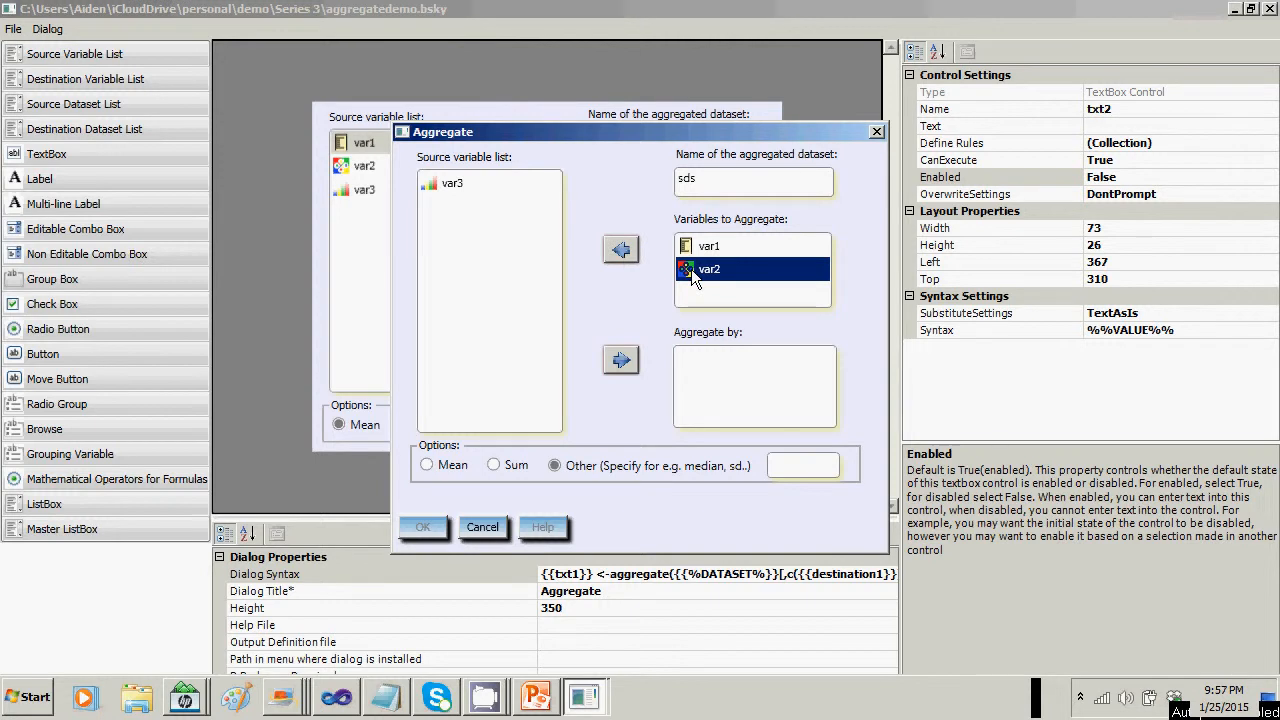
{"action": "left_click", "coordinate": [490, 527]}
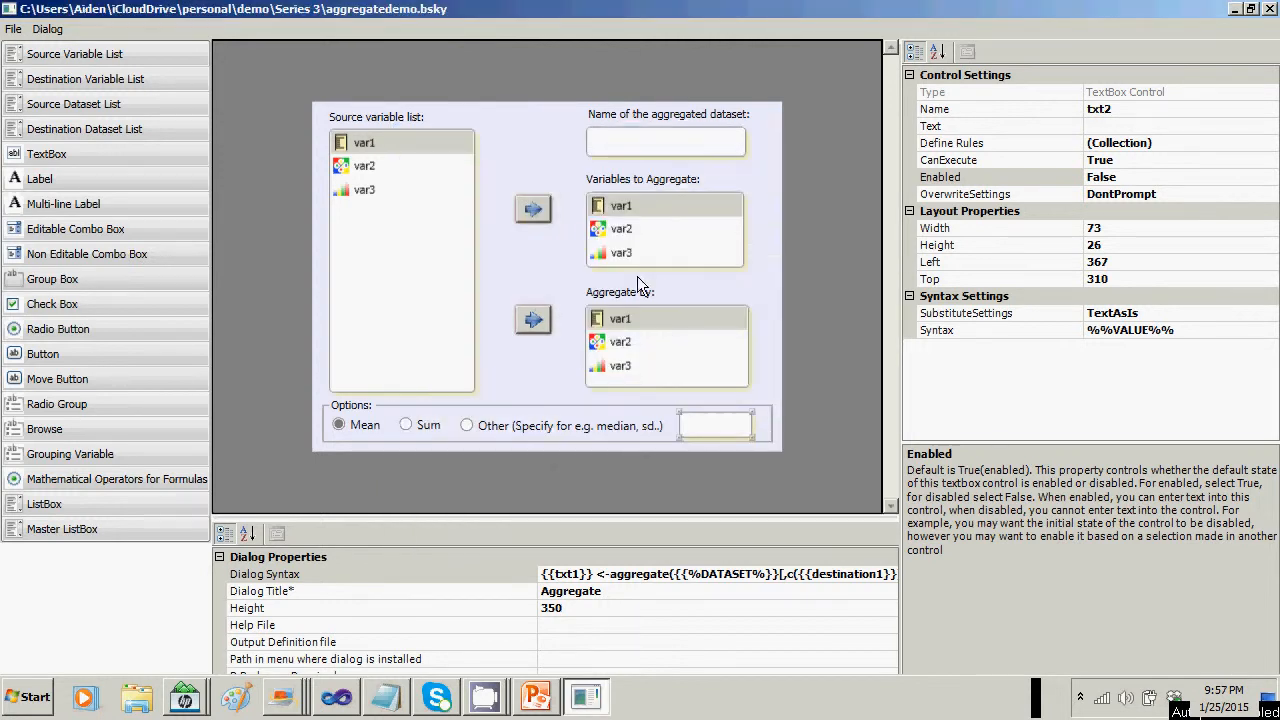
Restrict the Variables to Aggregate list's filter to Numeric and Scale by excluding String, Date, Nominal and Ordinal.
{"action": "left_click", "coordinate": [675, 245]}
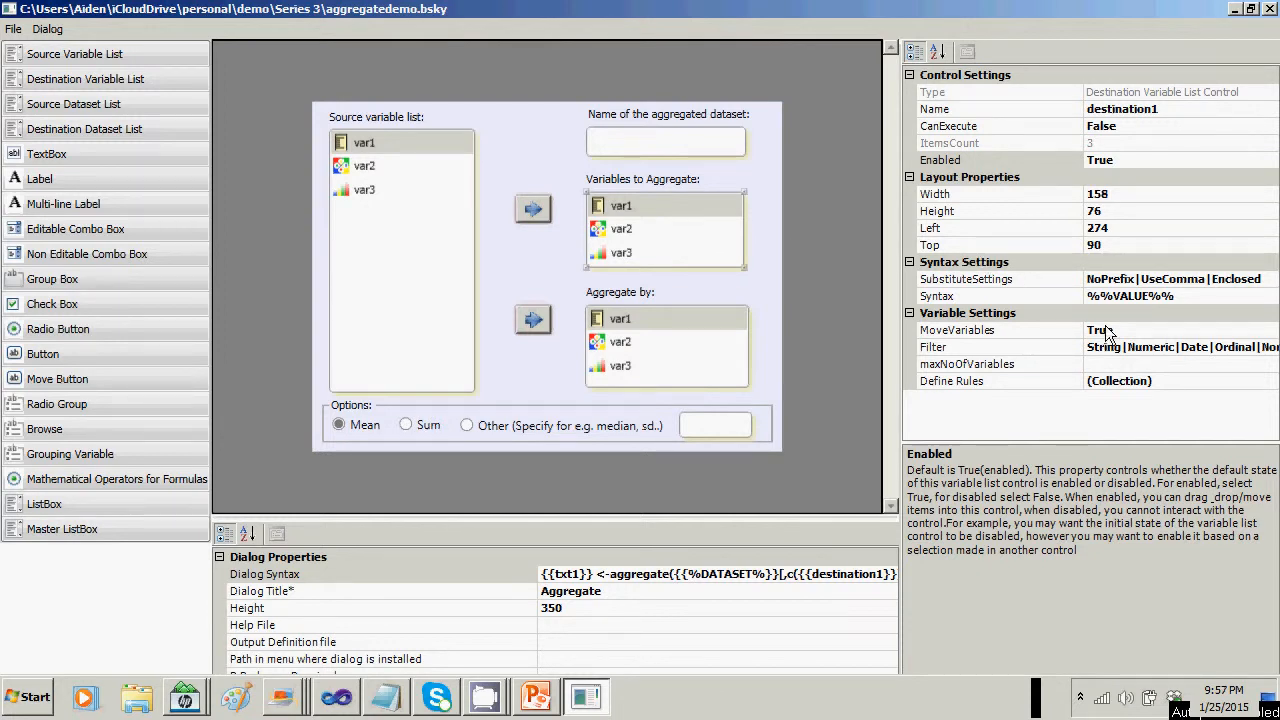
{"action": "left_click", "coordinate": [1152, 347]}
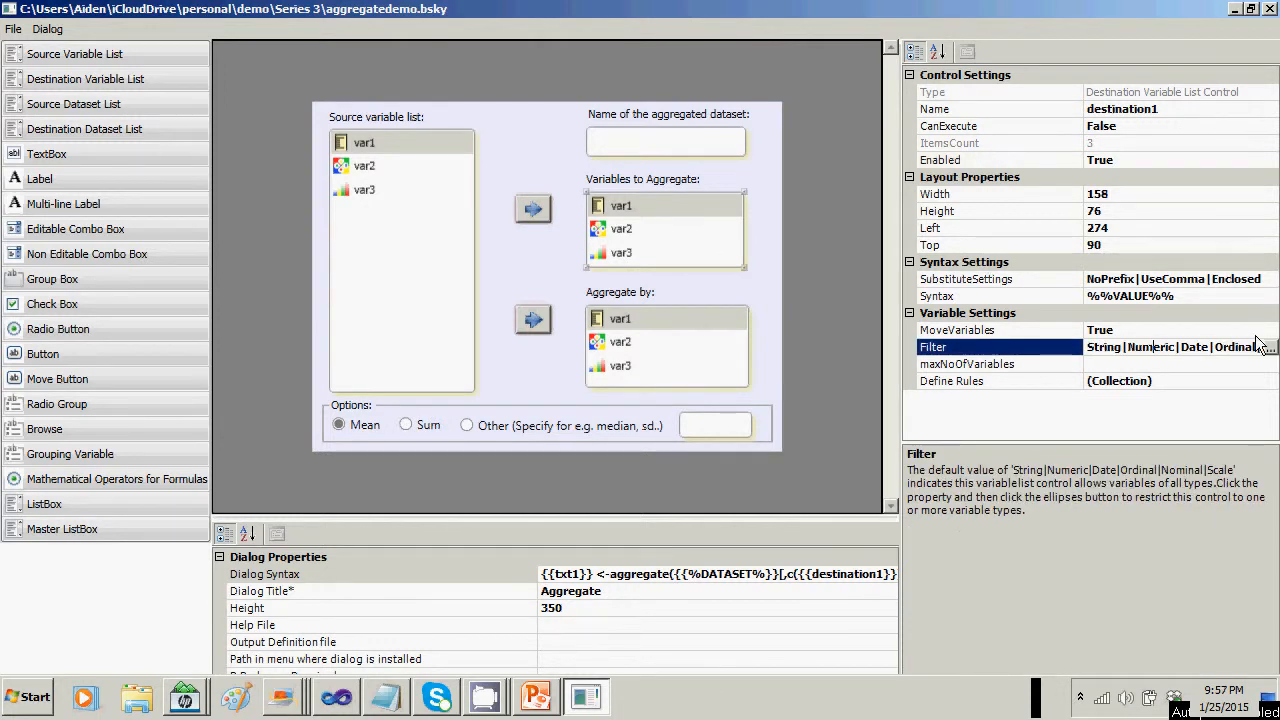
{"action": "left_click", "coordinate": [1272, 346]}
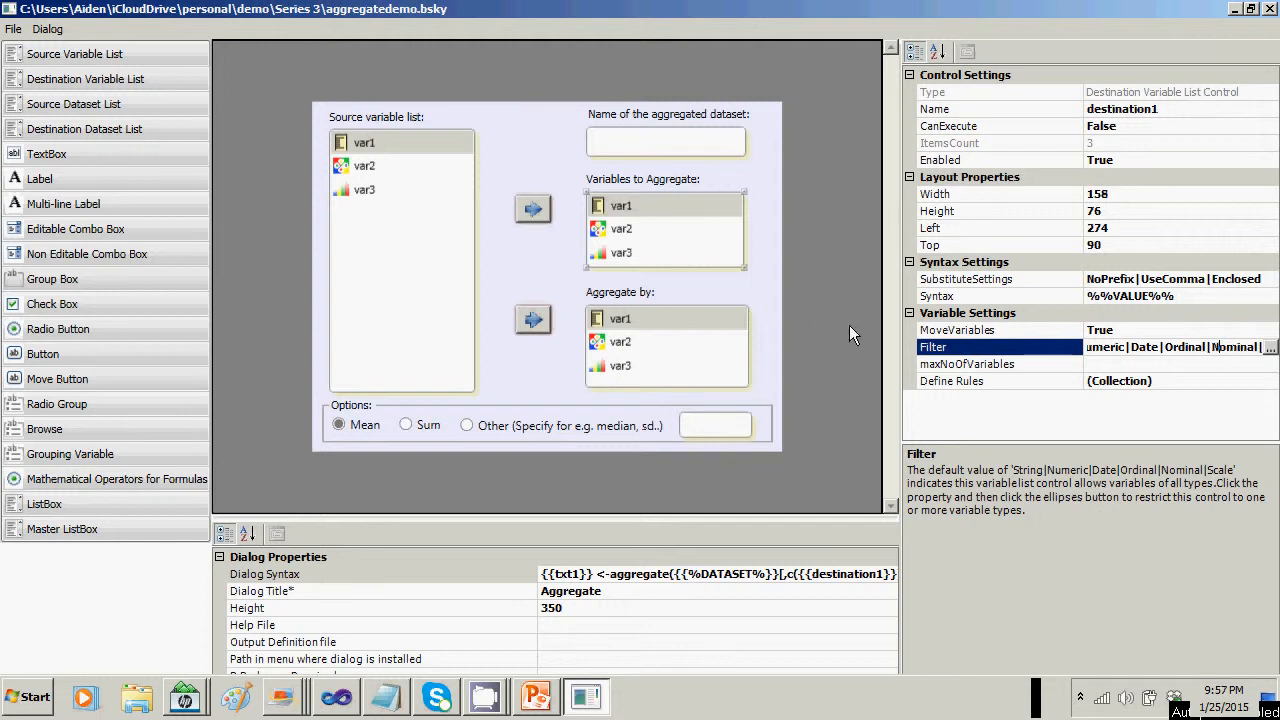
{"action": "left_click", "coordinate": [1270, 346]}
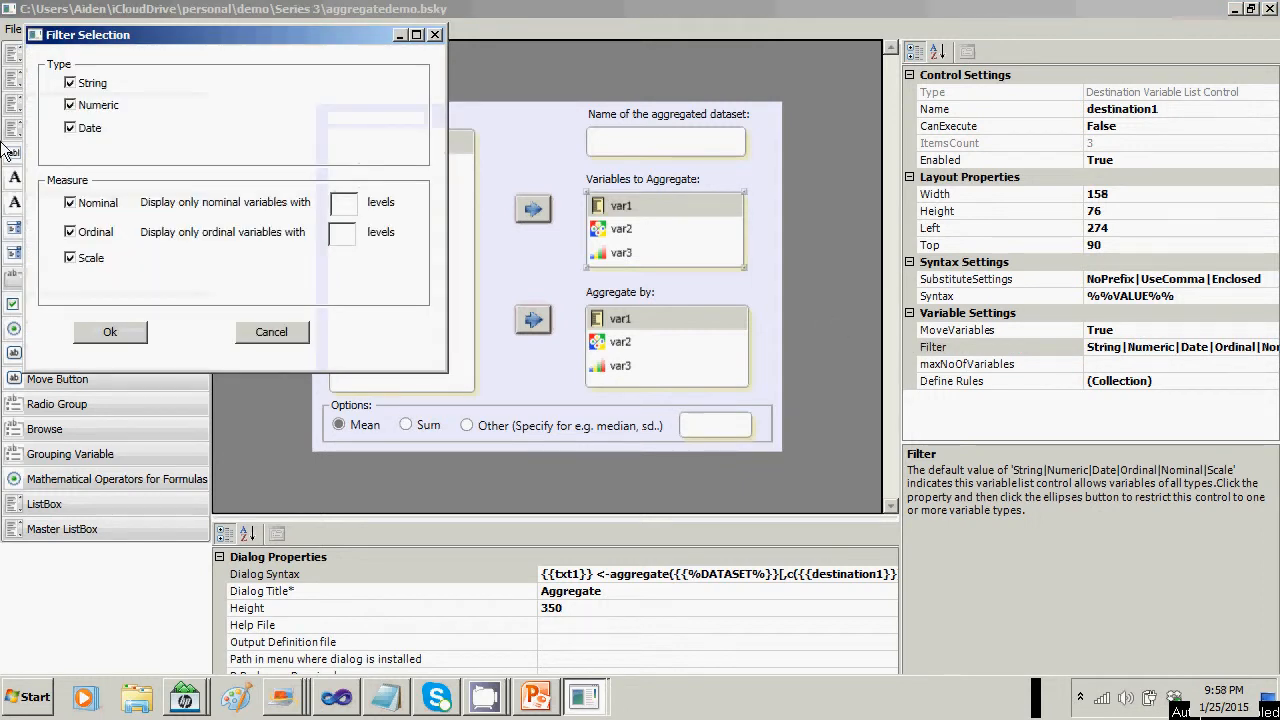
{"action": "left_click", "coordinate": [70, 232]}
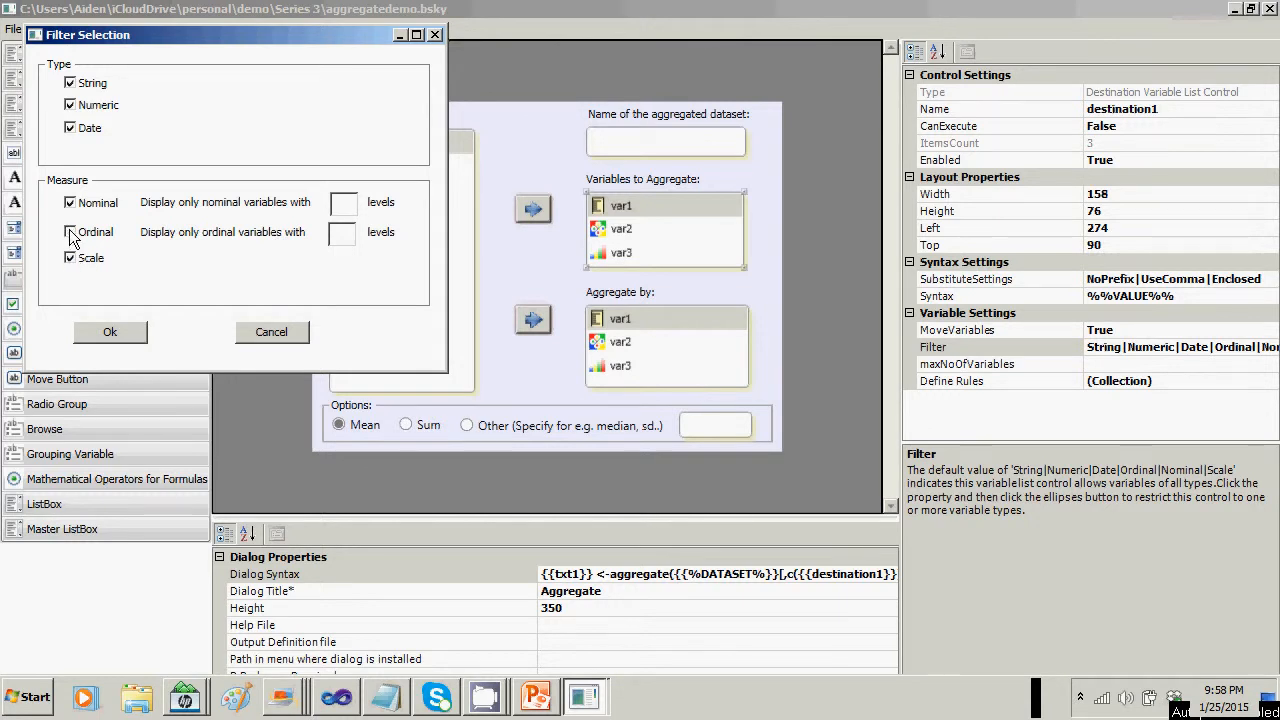
{"action": "left_click", "coordinate": [71, 203]}
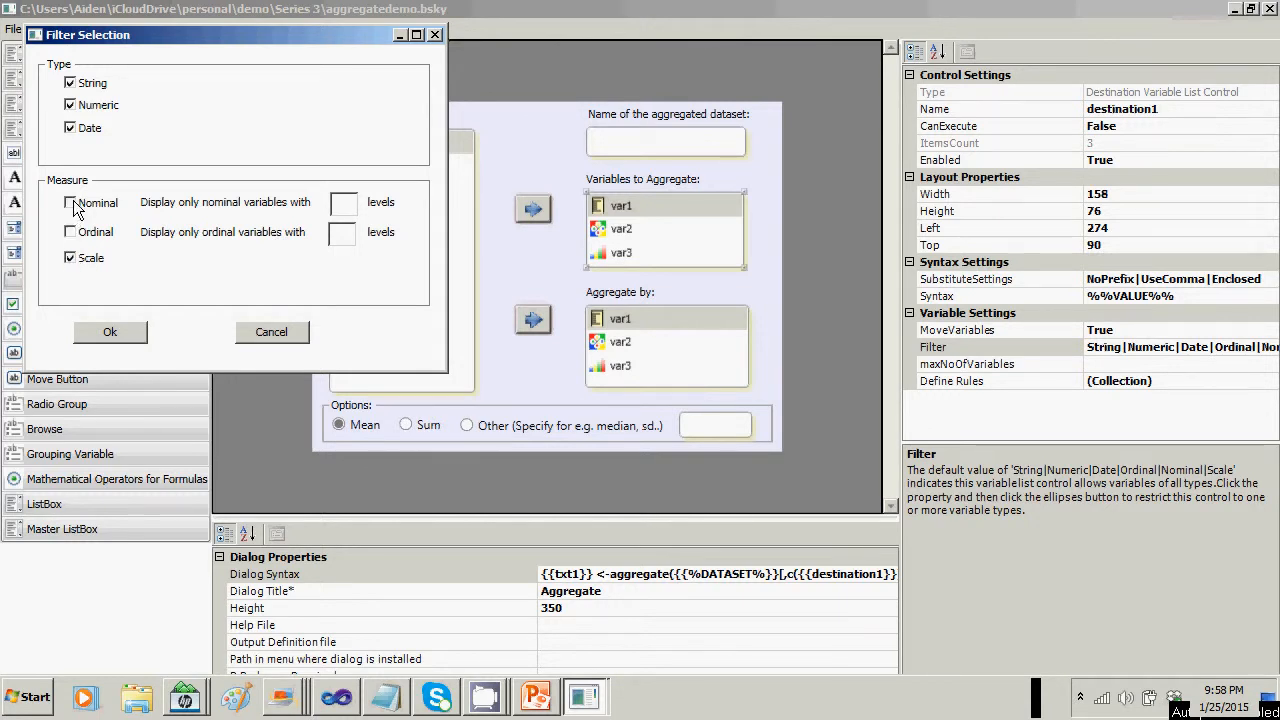
{"action": "left_click", "coordinate": [71, 129]}
{"action": "left_click", "coordinate": [70, 83]}
{"action": "left_click", "coordinate": [110, 332]}
Exclude the Date type and the Scale measure from the Aggregate by list's variable filter.
{"action": "left_click", "coordinate": [633, 341]}
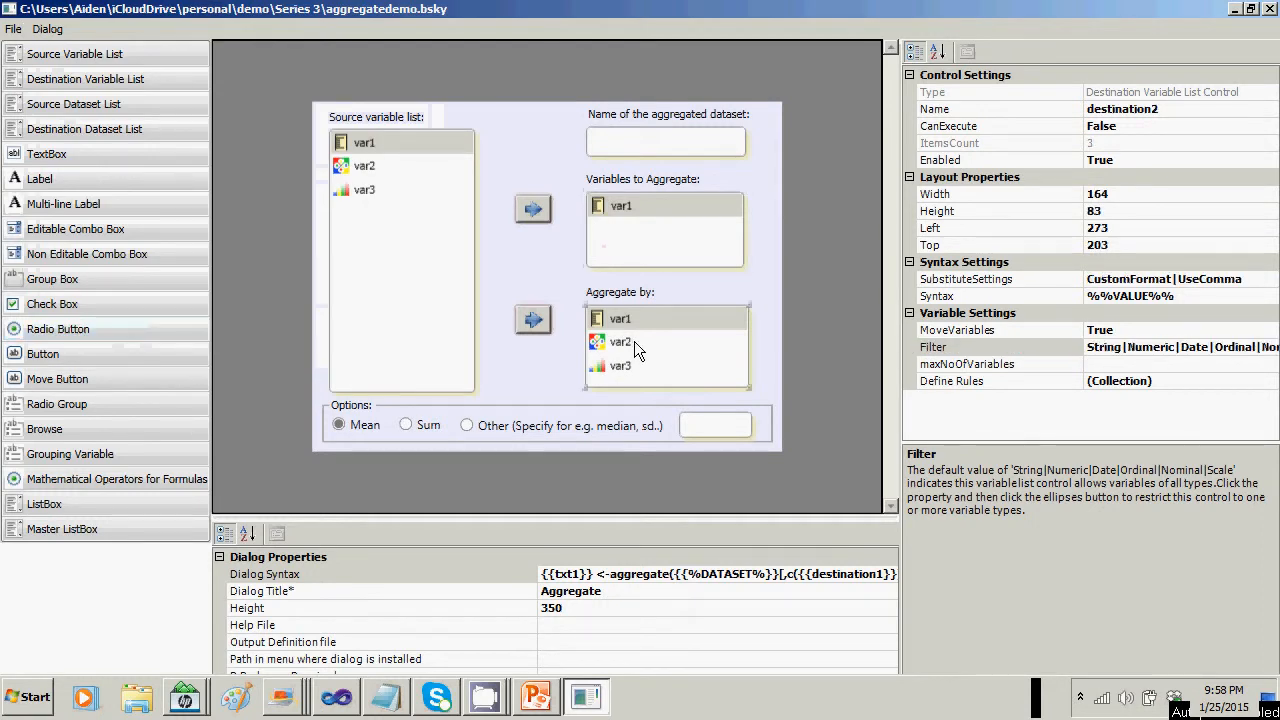
{"action": "left_click", "coordinate": [1237, 346]}
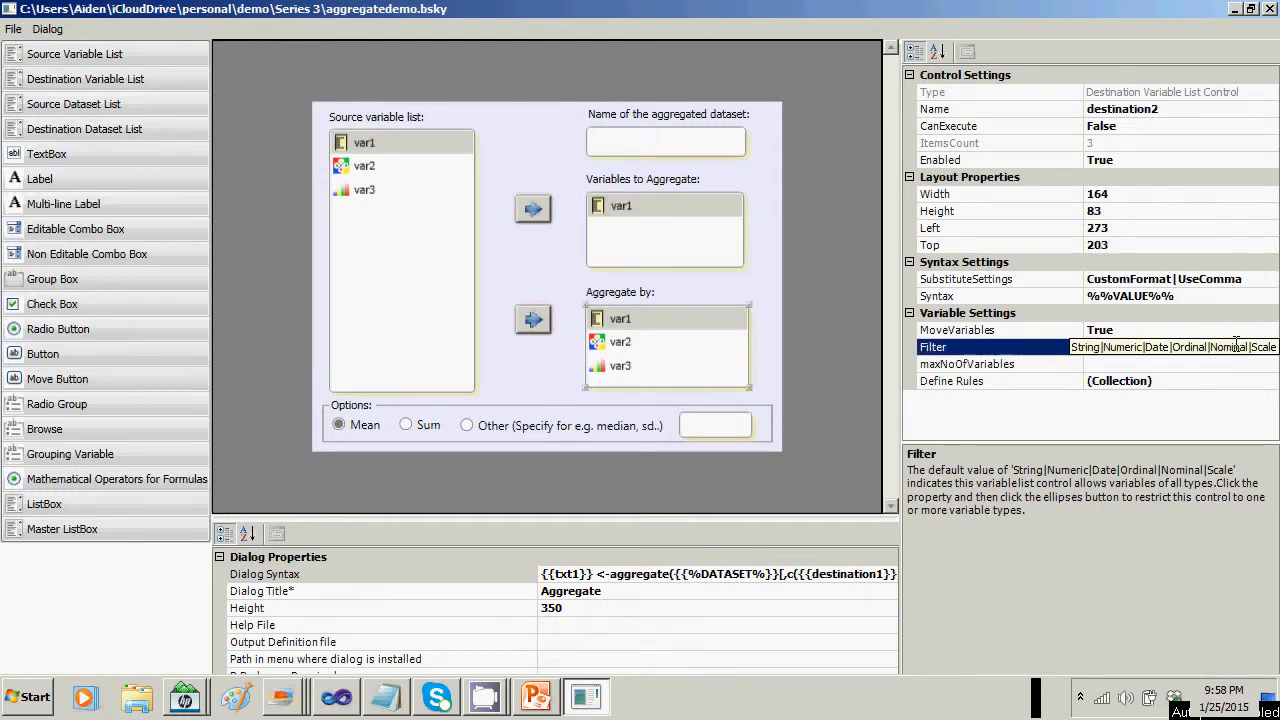
{"action": "left_click", "coordinate": [1270, 347]}
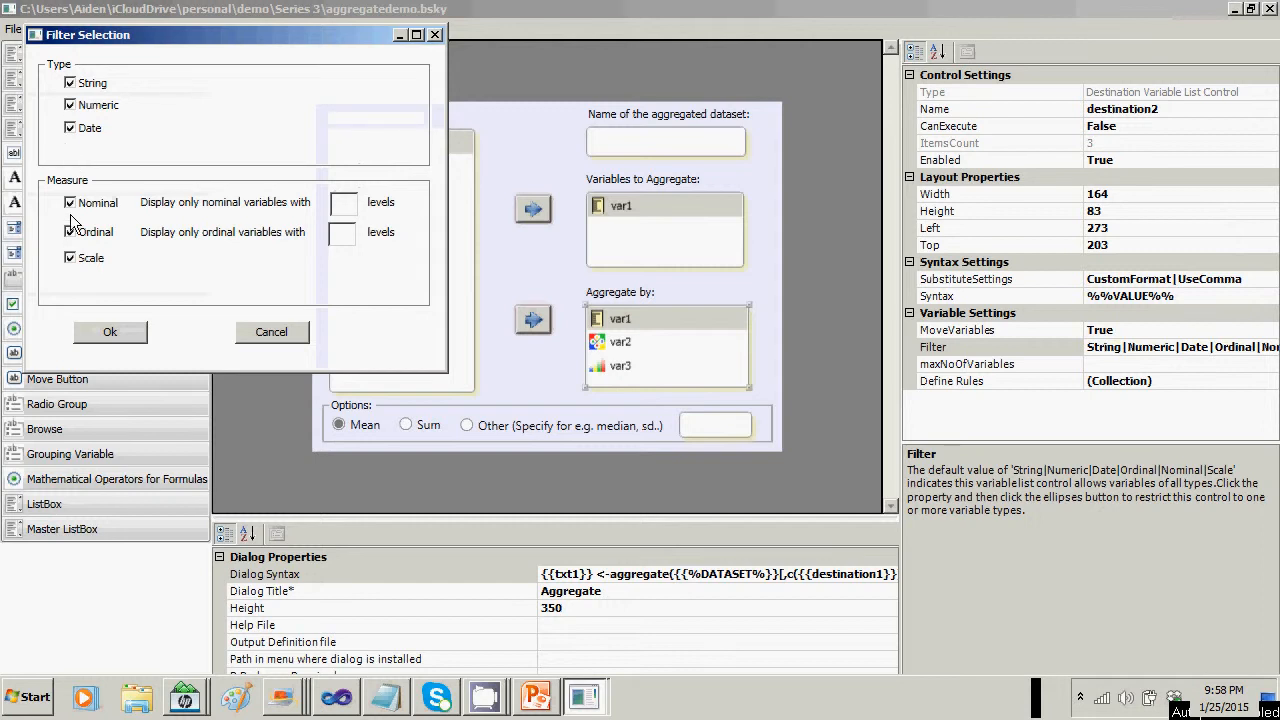
{"action": "left_click", "coordinate": [70, 258]}
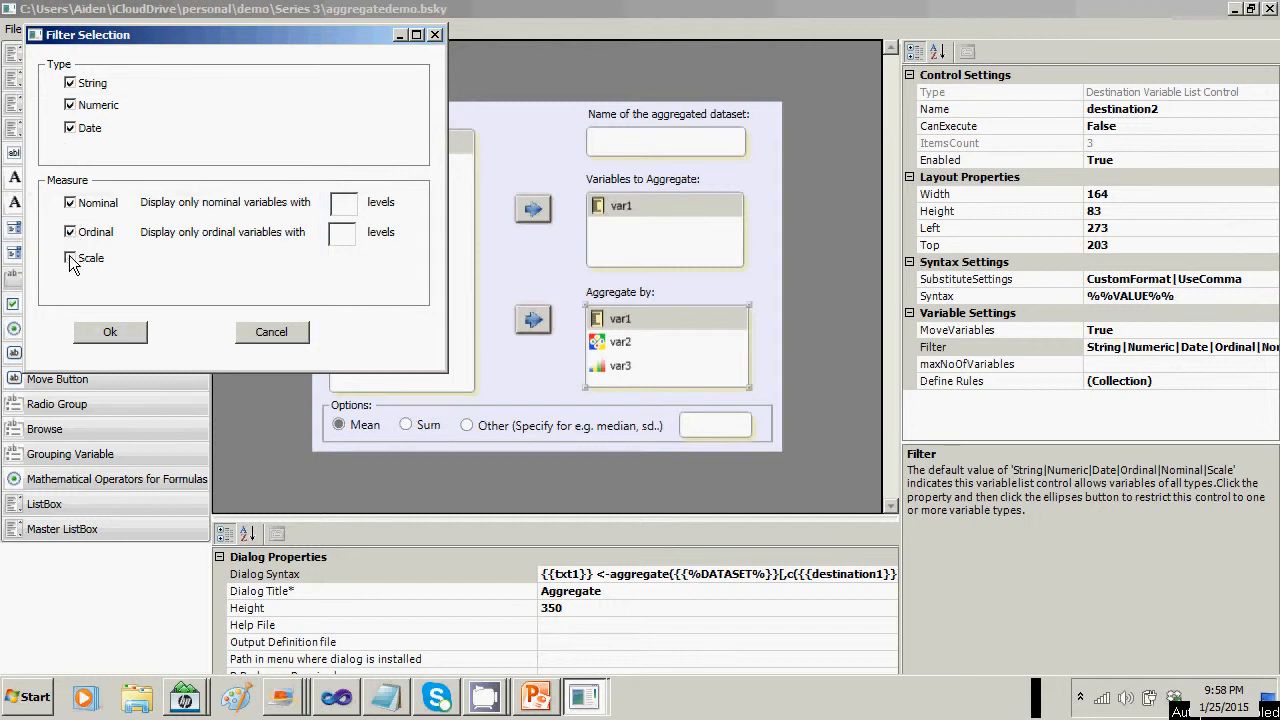
{"action": "left_click", "coordinate": [70, 127]}
{"action": "left_click", "coordinate": [114, 330]}
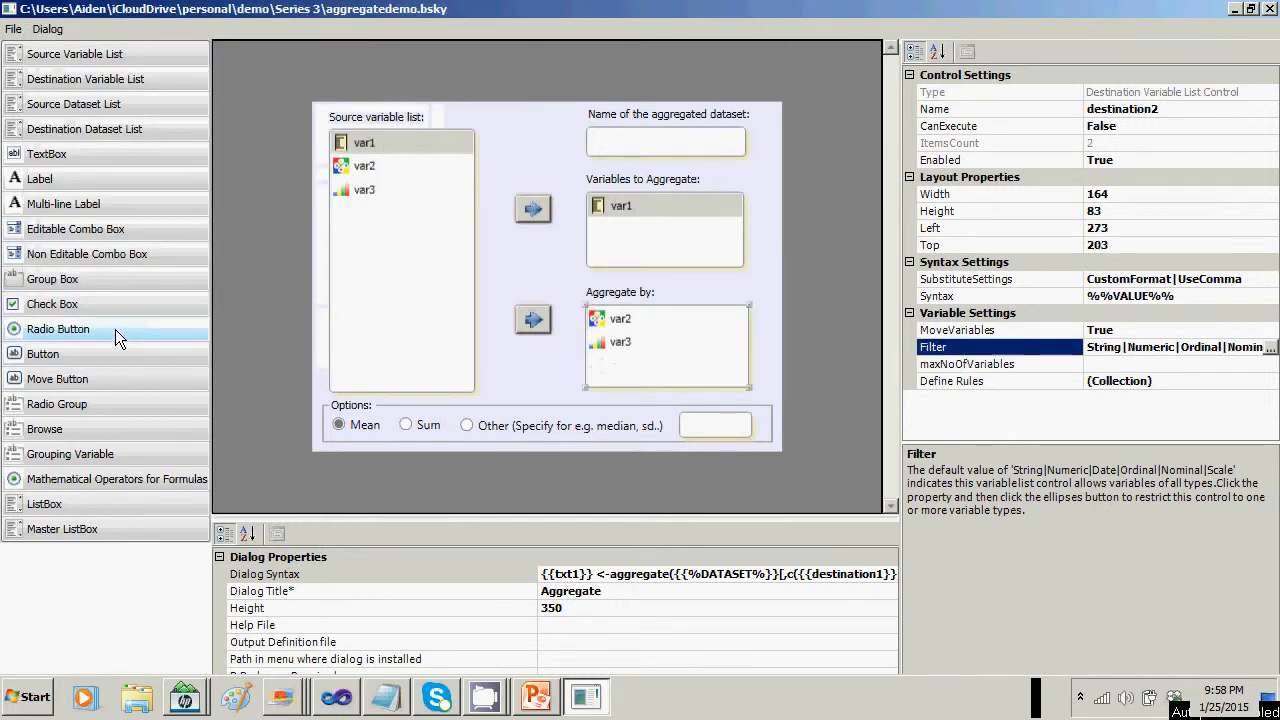
Save the dialog definition with its variable filters and open a preview of it.
{"action": "left_click", "coordinate": [14, 29]}
{"action": "left_click", "coordinate": [51, 85]}
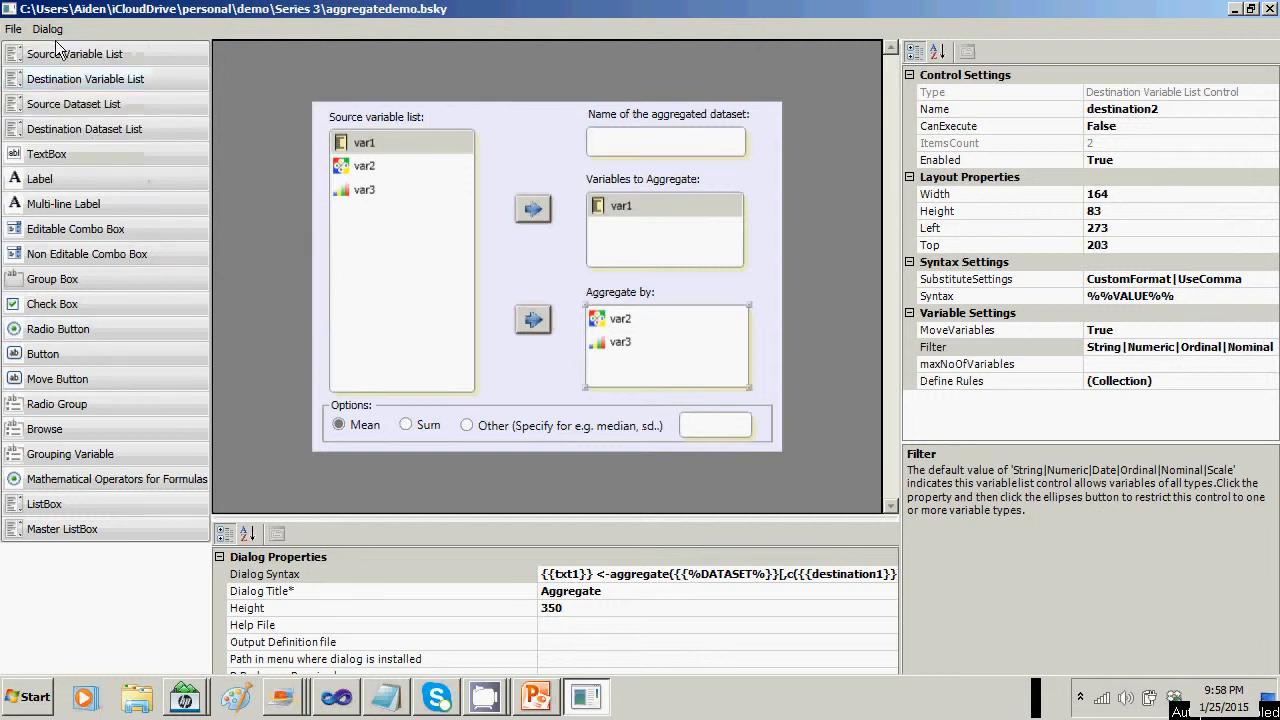
{"action": "left_click", "coordinate": [55, 33]}
{"action": "left_click", "coordinate": [66, 101]}
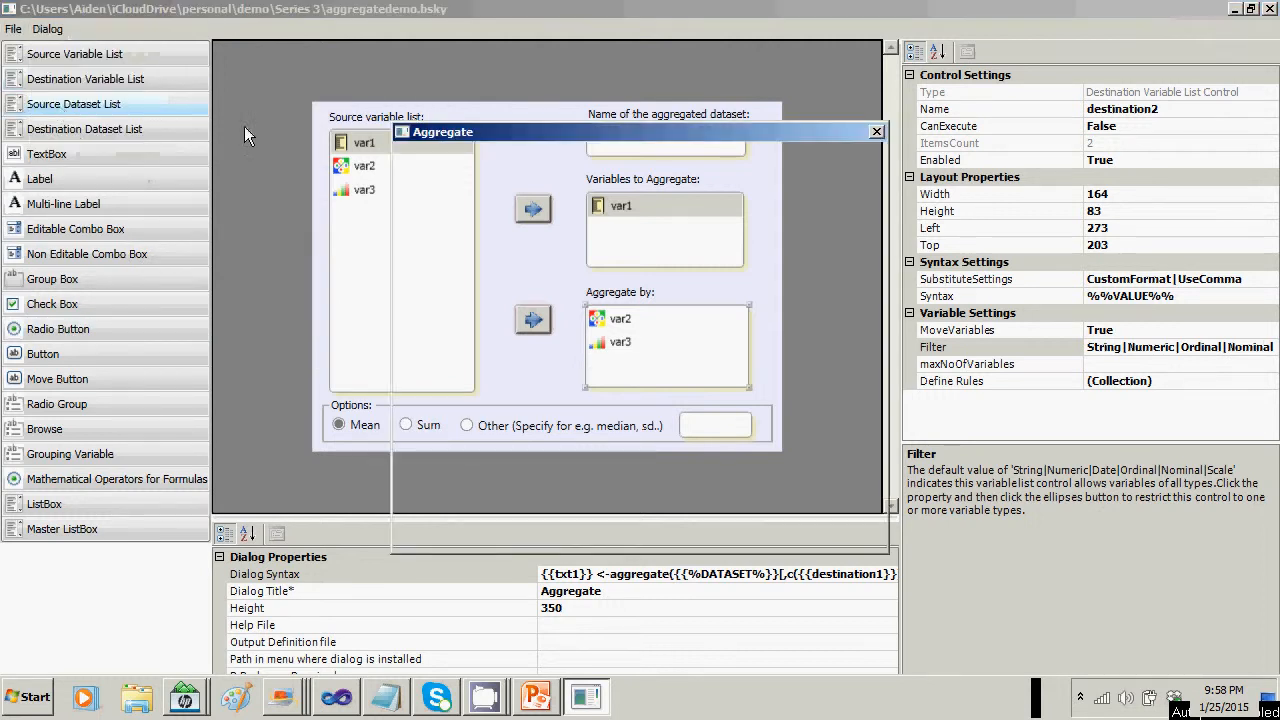
Test the filters by trying to move var2 into Variables to Aggregate and var1 into Aggregate by, and close the preview.
{"action": "left_click", "coordinate": [462, 206]}
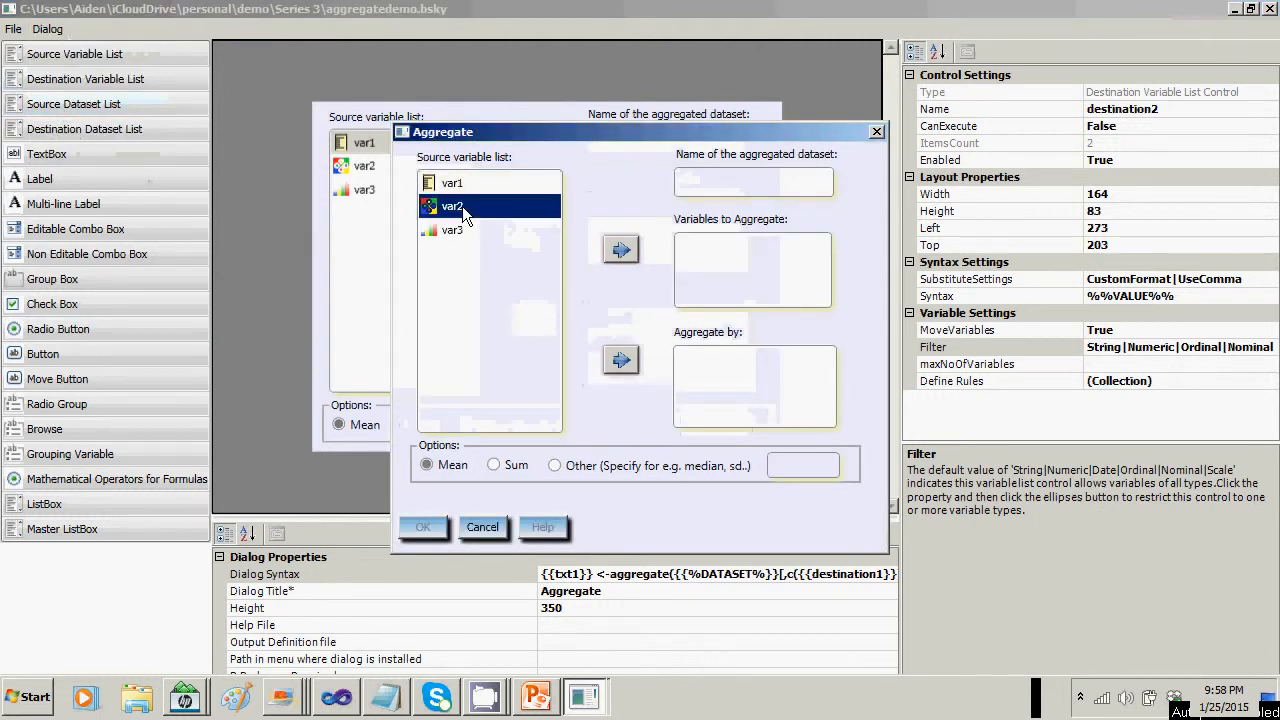
{"action": "left_click", "coordinate": [621, 250]}
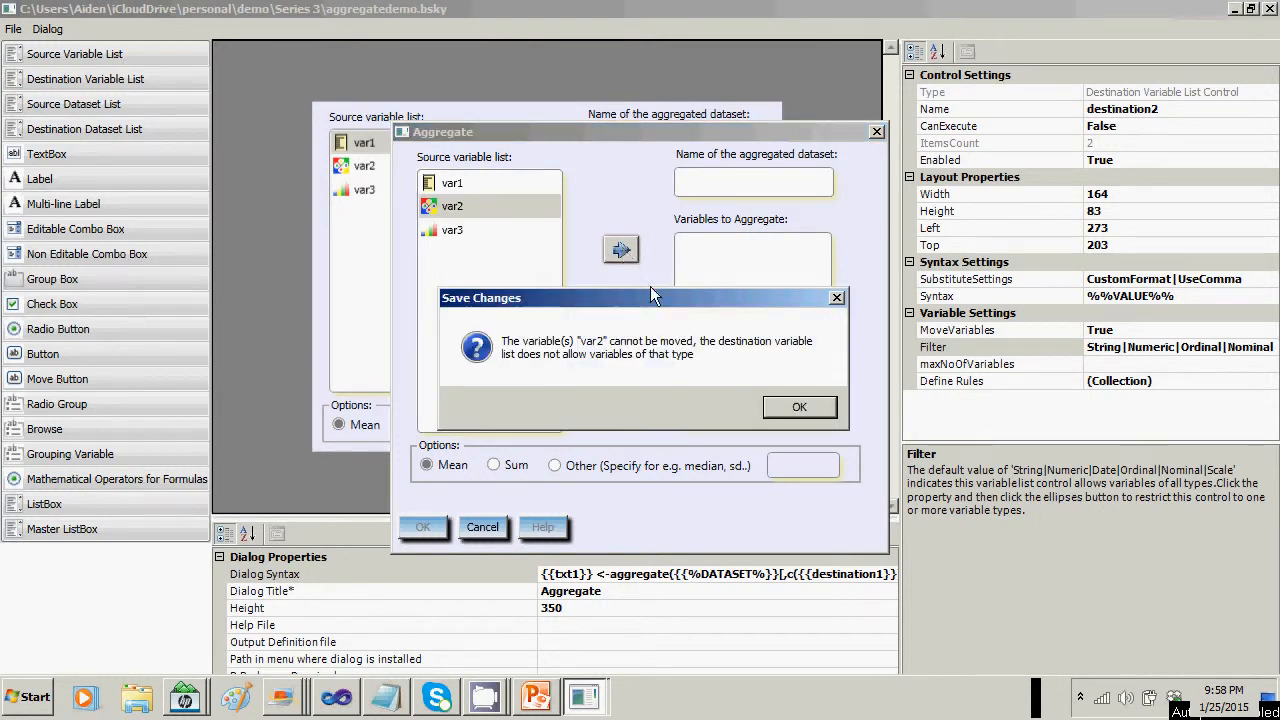
{"action": "left_click", "coordinate": [799, 408]}
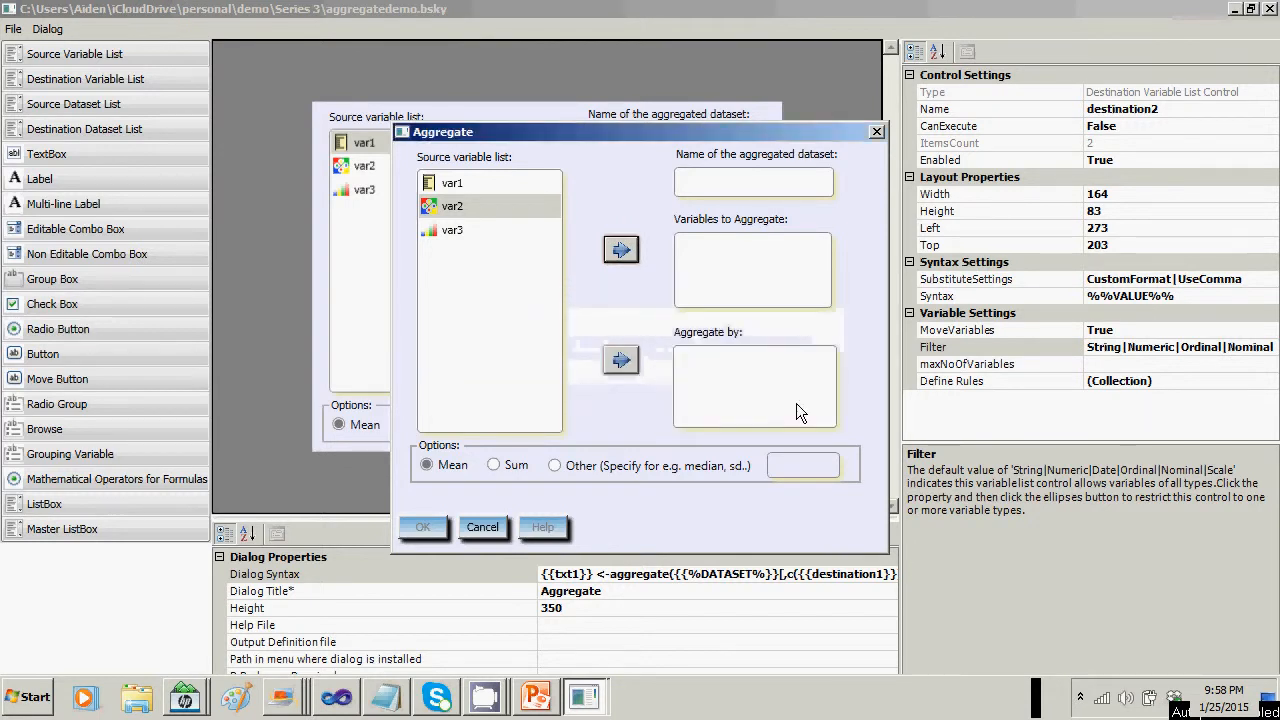
{"action": "left_click", "coordinate": [452, 231]}
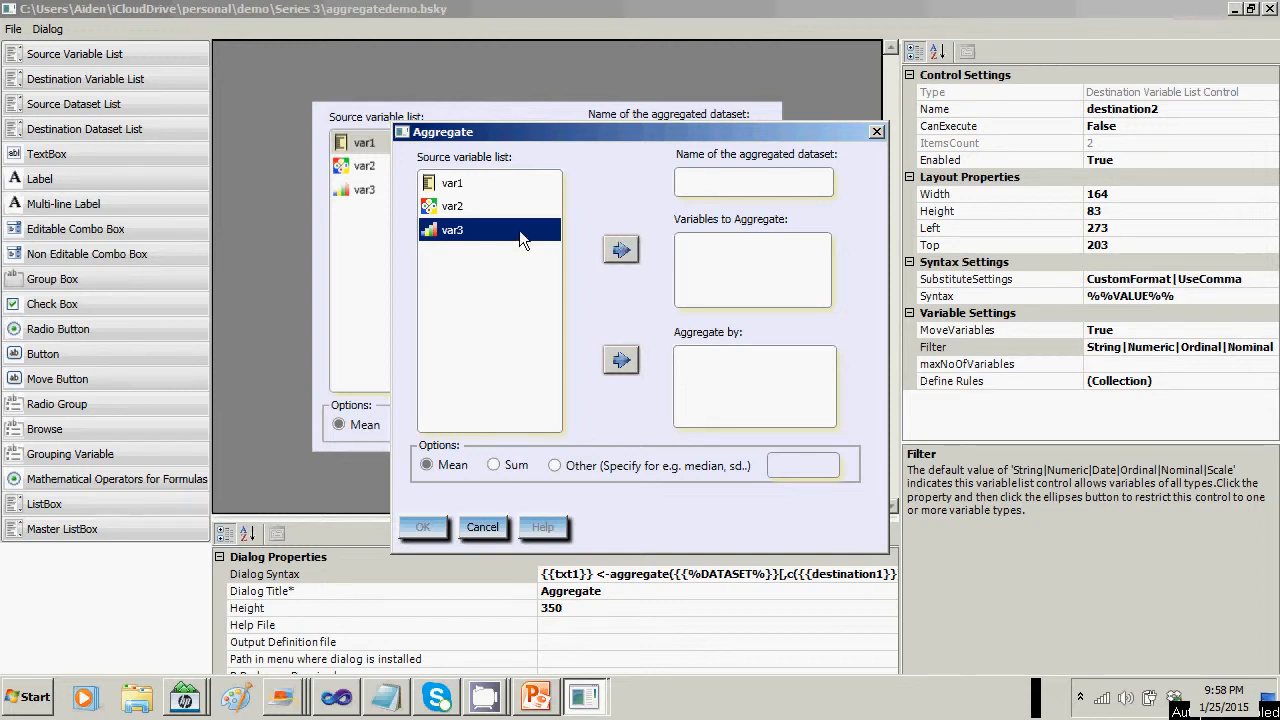
{"action": "left_click", "coordinate": [458, 185]}
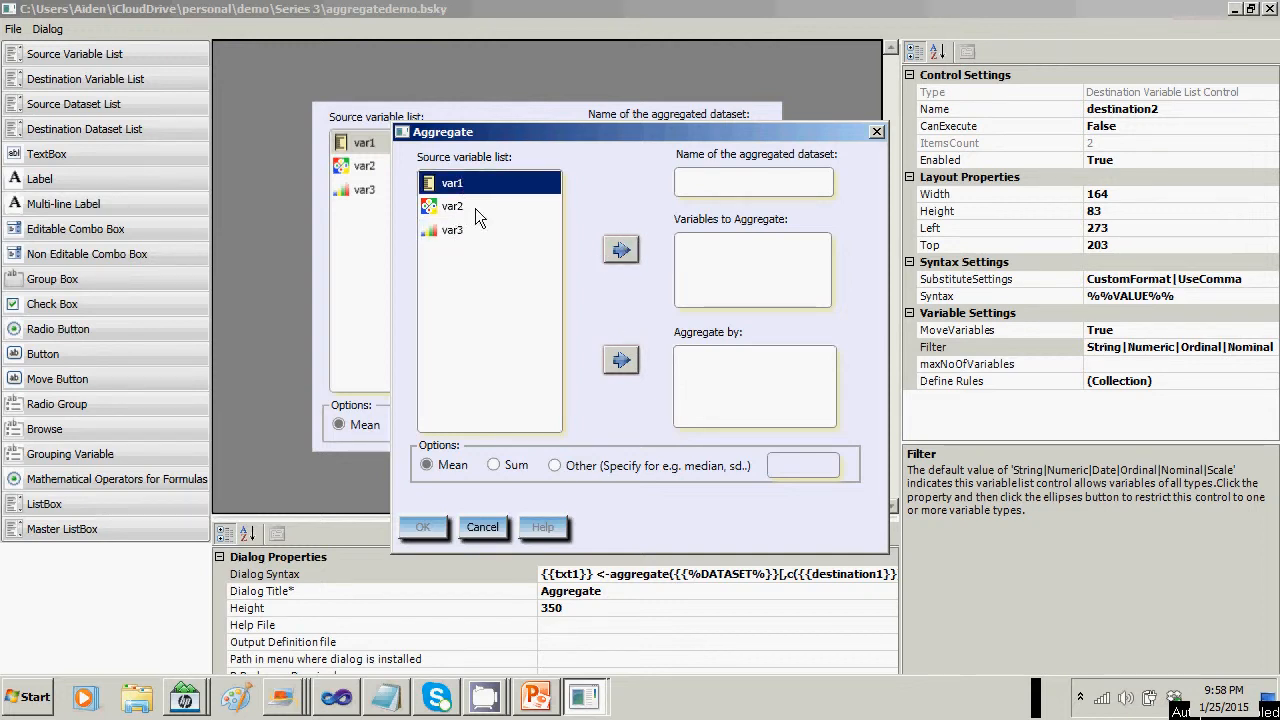
{"action": "left_click", "coordinate": [622, 361]}
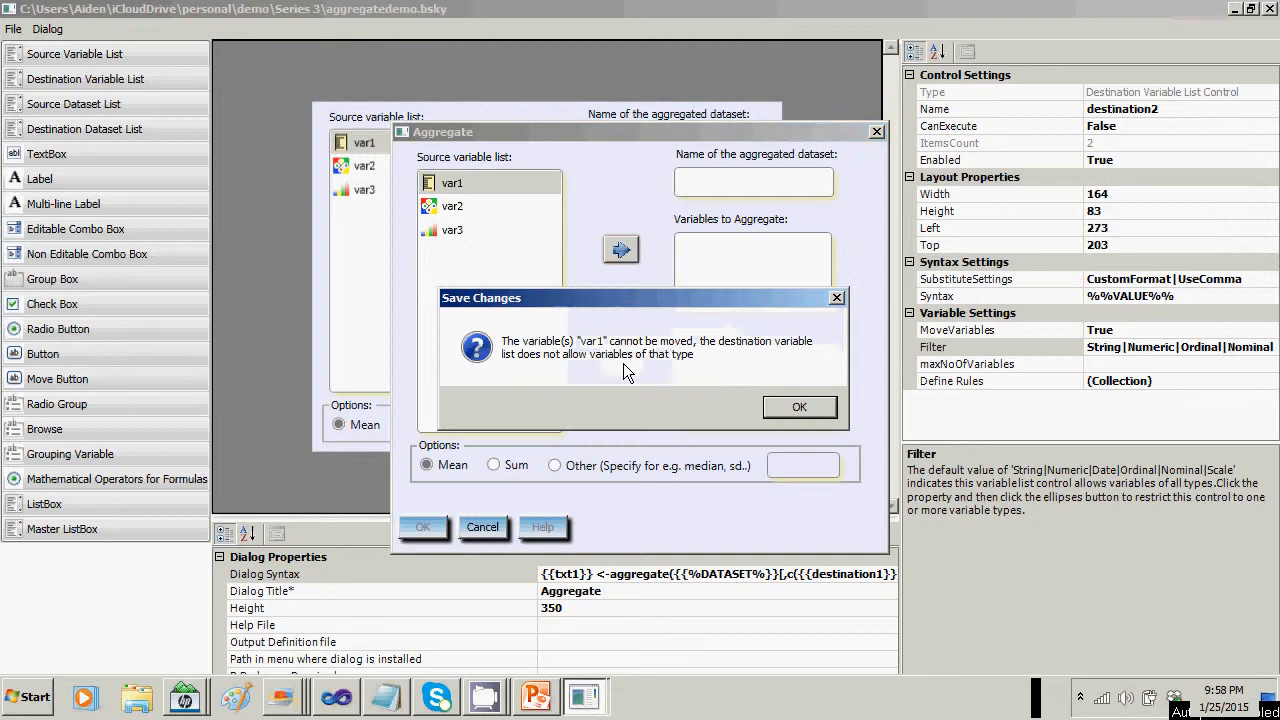
{"action": "left_click", "coordinate": [799, 409]}
{"action": "left_click", "coordinate": [499, 535]}
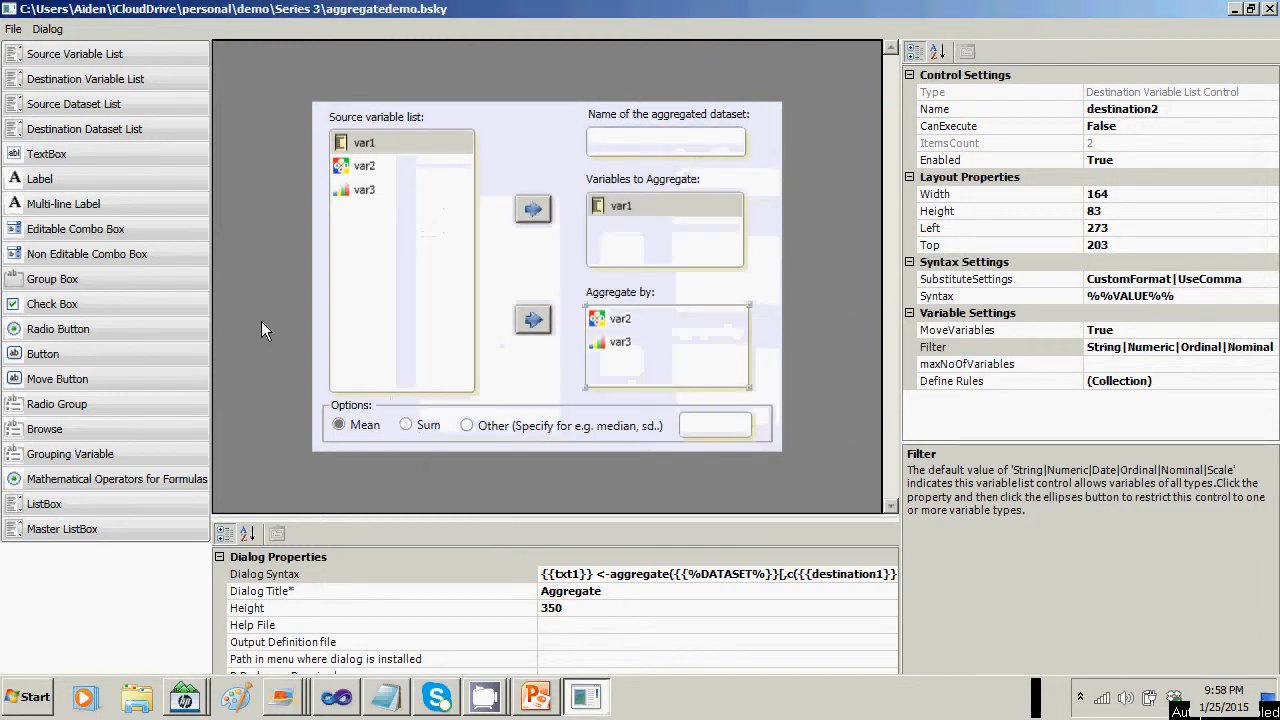
Save the filtered Aggregate dialog definition to aggregatedemo.bsky.
{"action": "left_click", "coordinate": [14, 29]}
{"action": "left_click", "coordinate": [24, 84]}
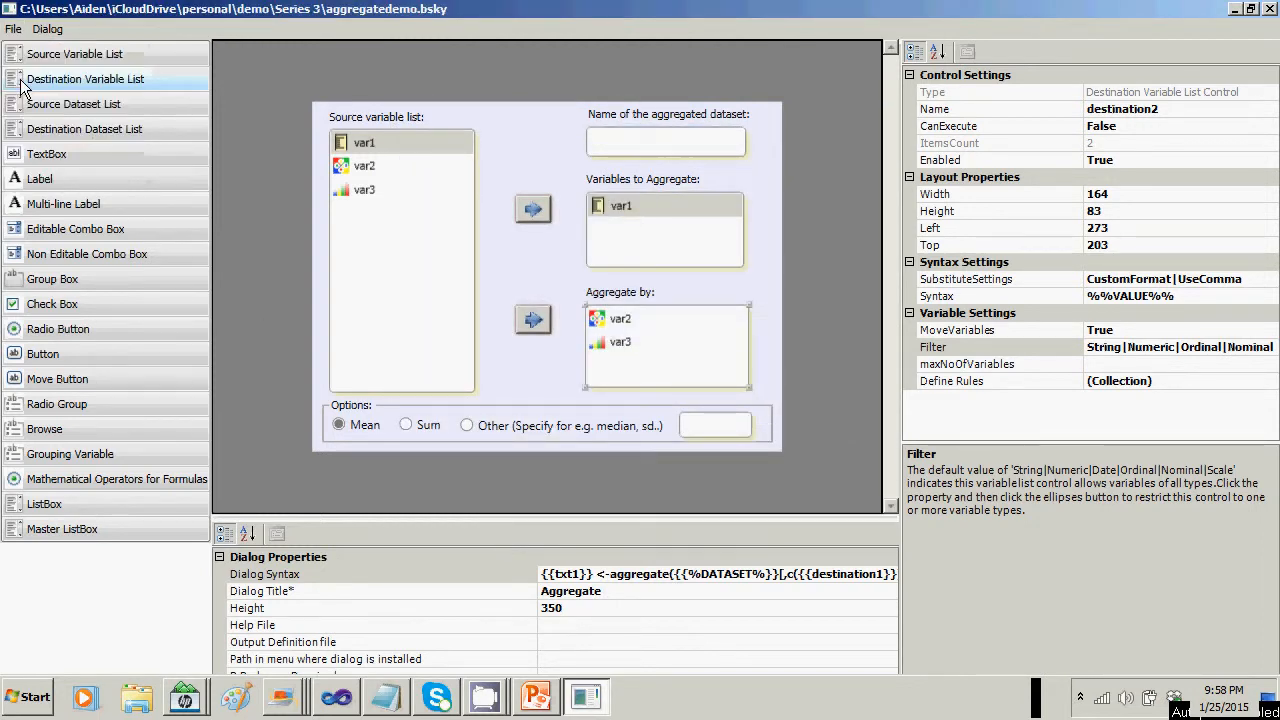
Switch to the PowerPoint Viewer presentation and review the CanExecute and Enabled properties on slide 10 and the Setting rules slide.
{"action": "key", "text": "alt+Tab"}
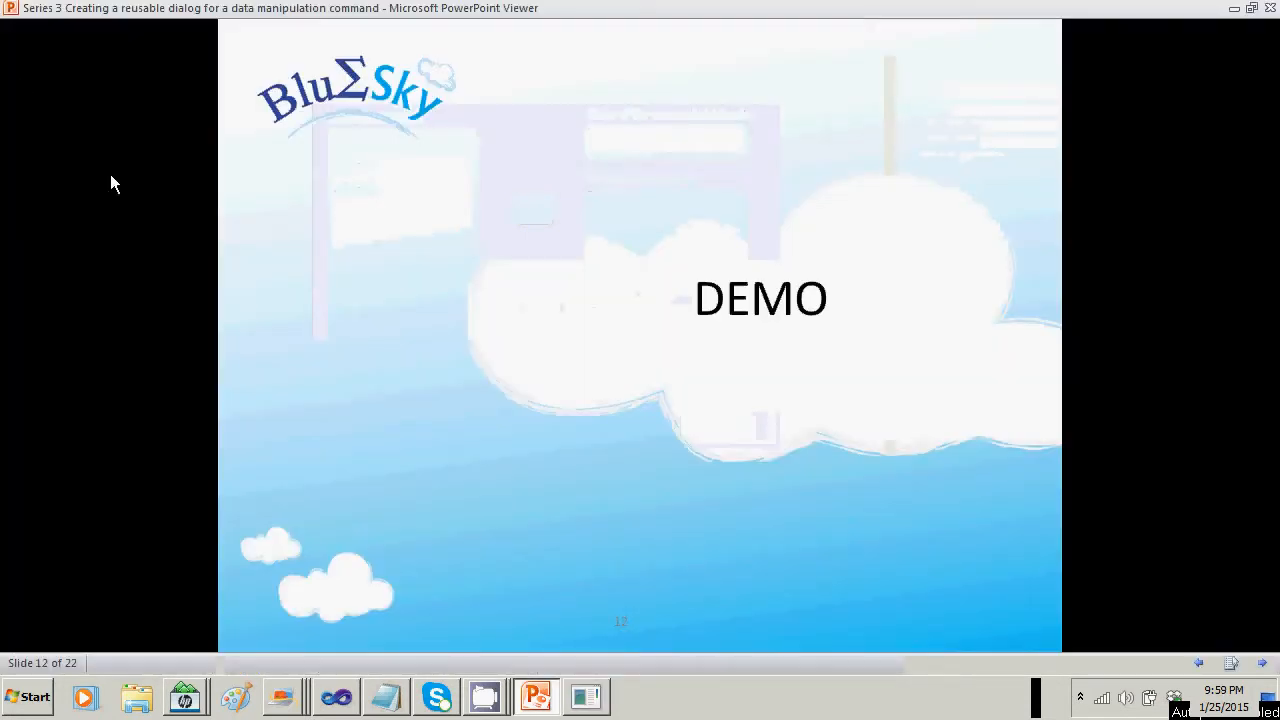
{"action": "key", "text": "Right"}
{"action": "key", "text": "Right"}
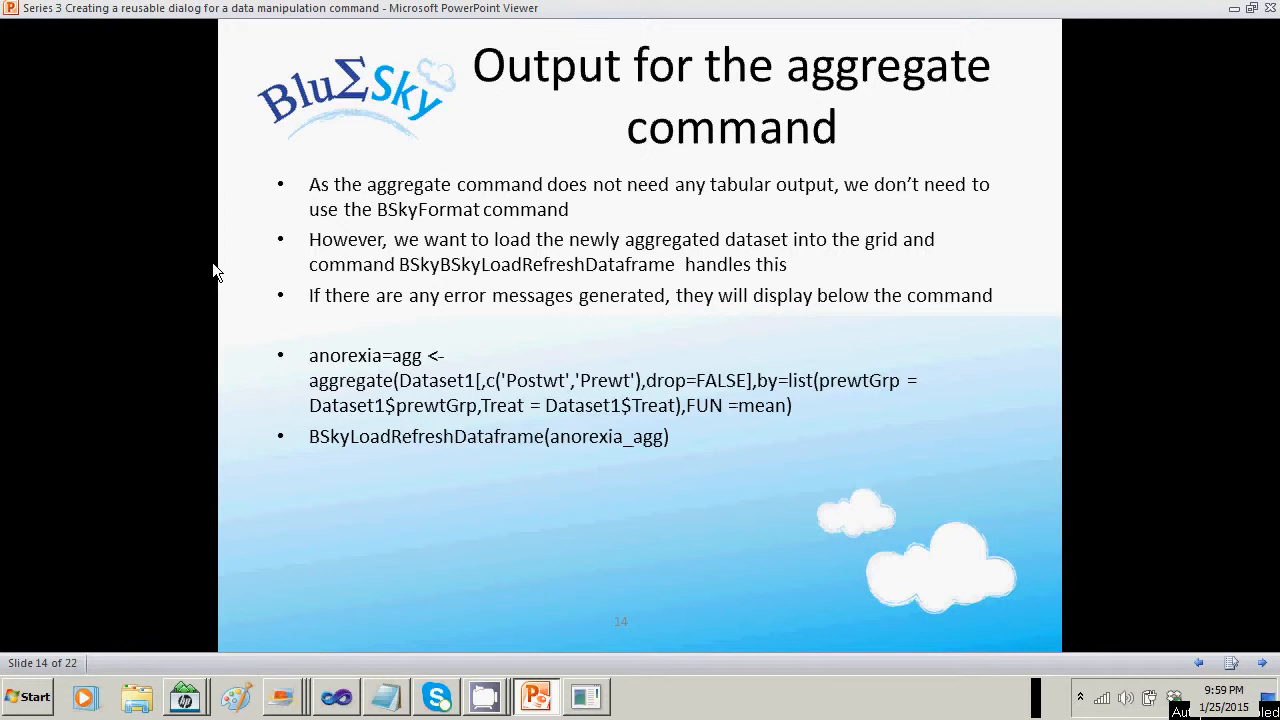
{"action": "key", "text": "Page_Up"}
{"action": "key", "text": "Page_Up"}
{"action": "key", "text": "Page_Up"}
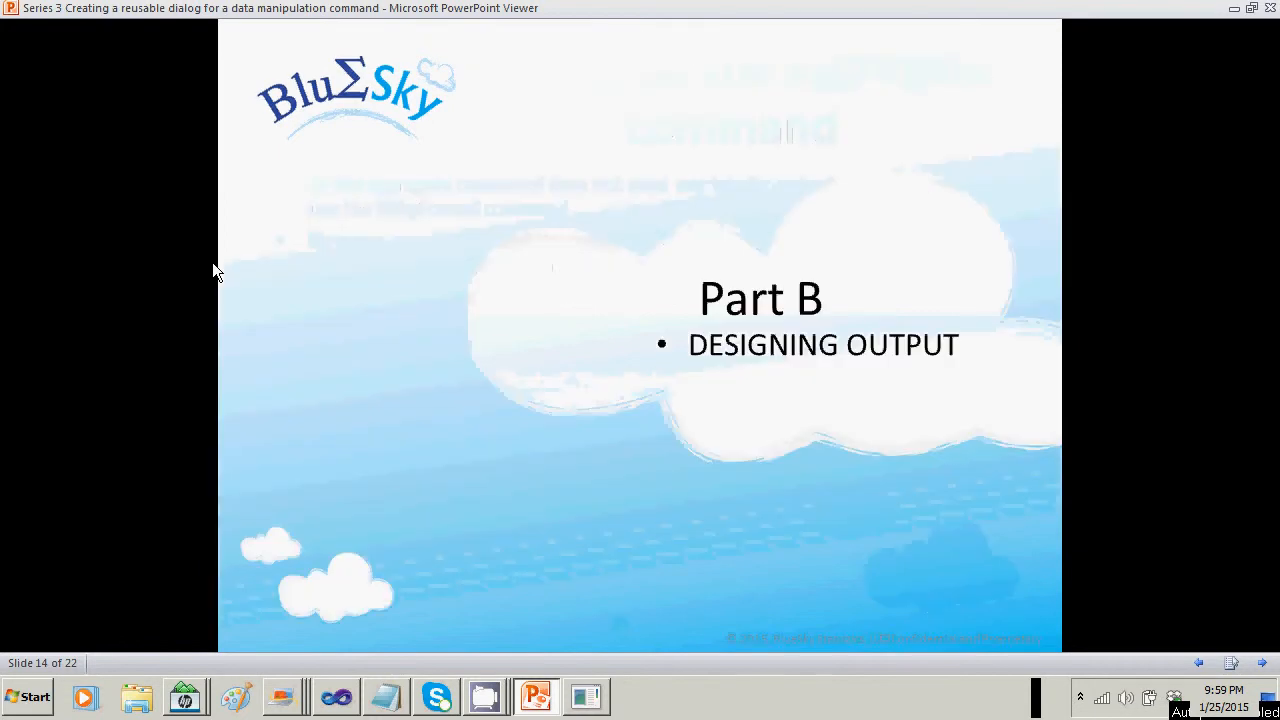
{"action": "key", "text": "Page_Up"}
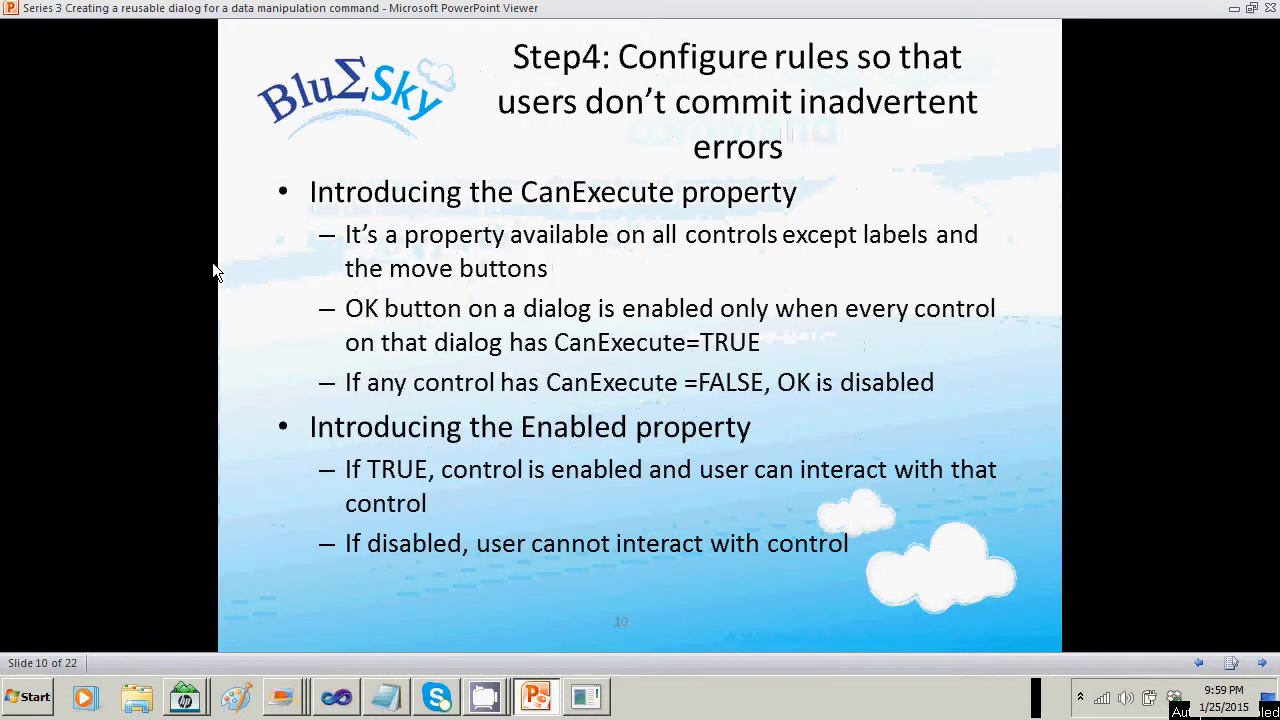
{"action": "key", "text": "Page_Down"}
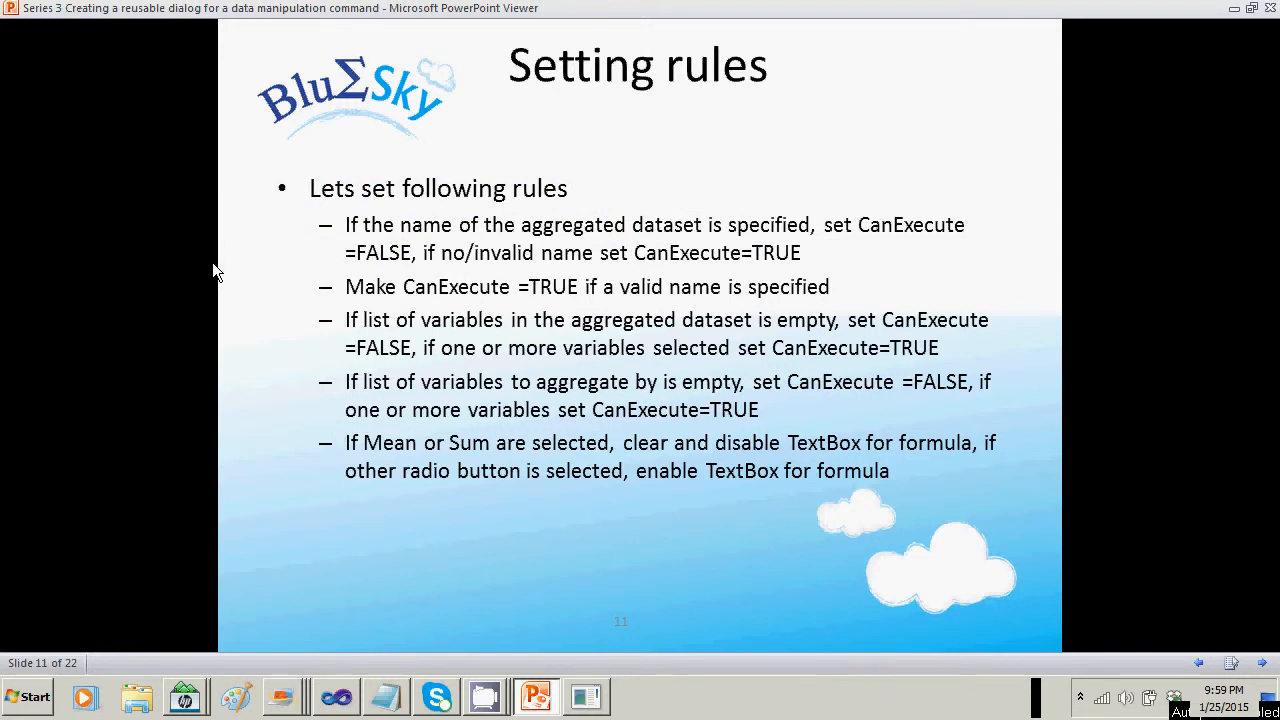
Switch back to the dialog designer, set the aggregated dataset name box to prompt when overwriting existing datasets, and save the definition.
{"action": "key", "text": "alt+Tab"}
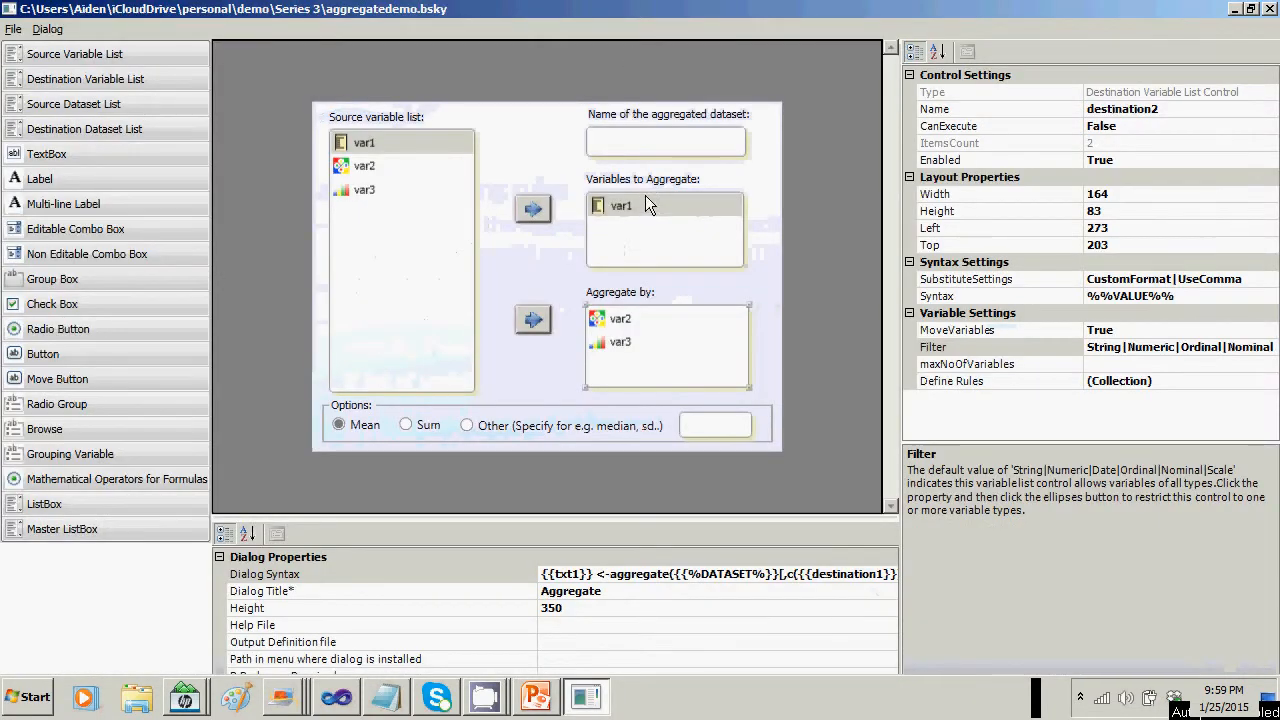
{"action": "left_click", "coordinate": [691, 142]}
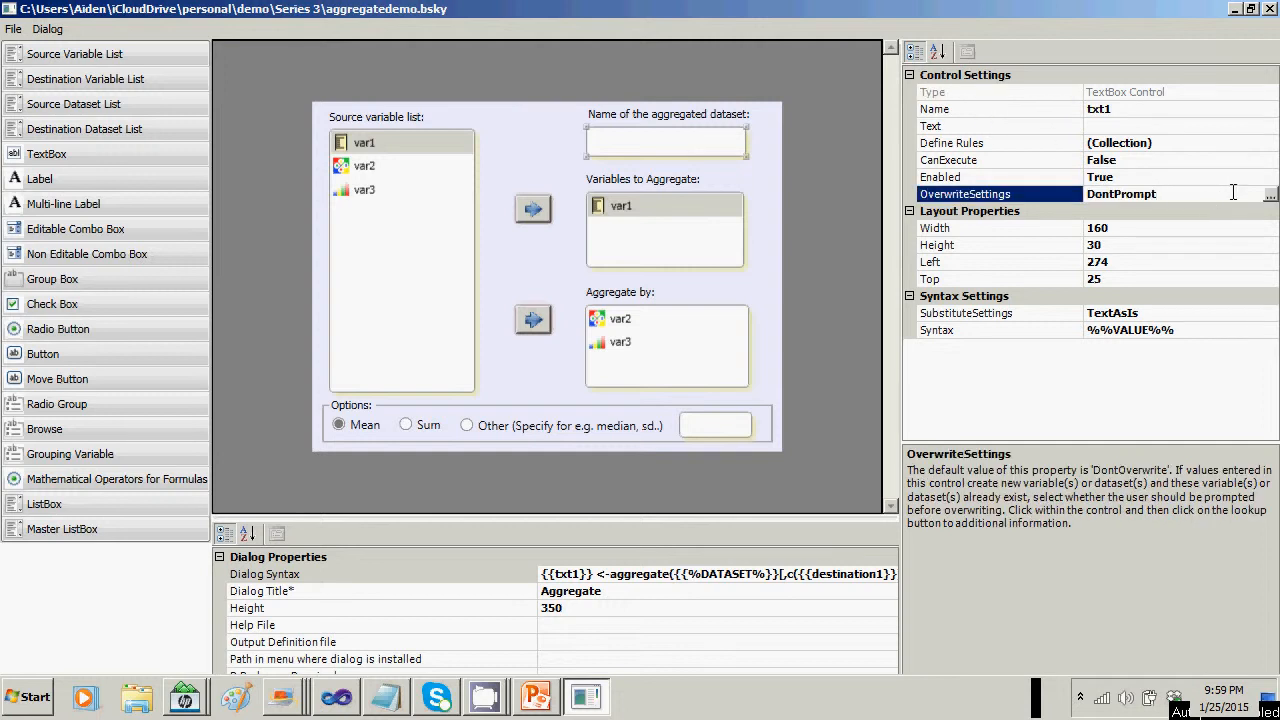
{"action": "left_click", "coordinate": [1272, 196]}
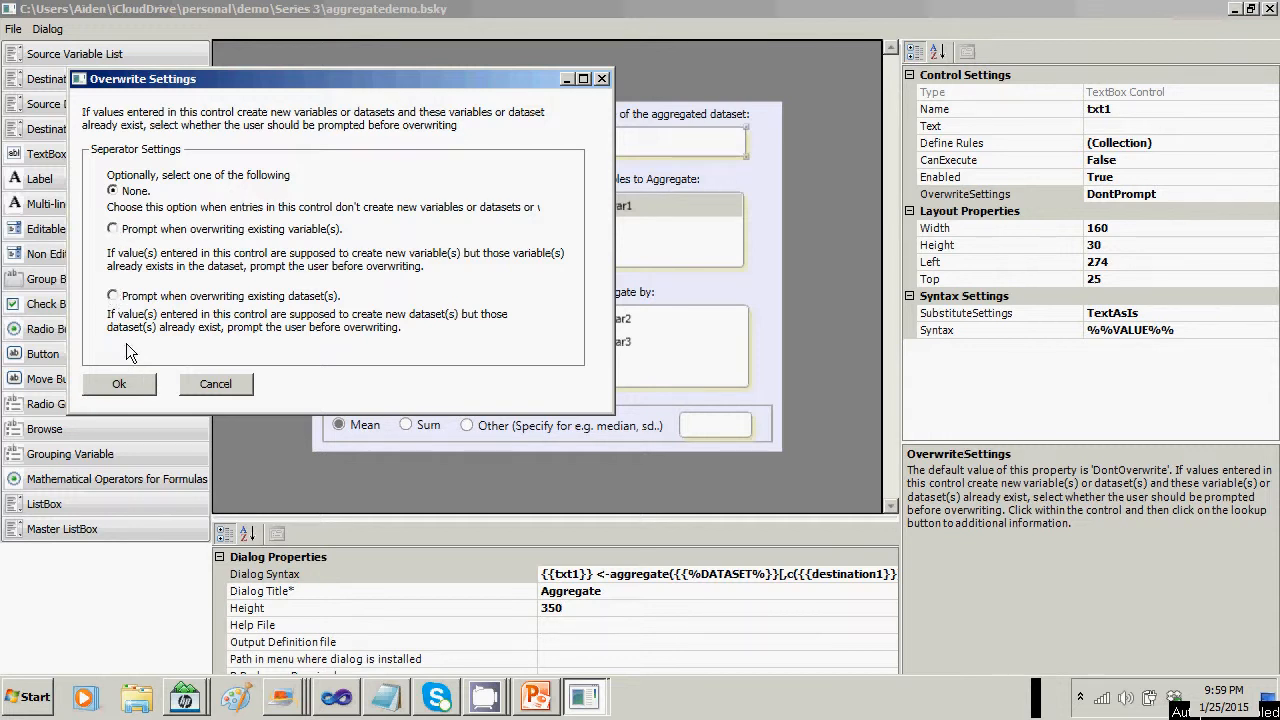
{"action": "left_click", "coordinate": [113, 296]}
{"action": "left_click", "coordinate": [120, 384]}
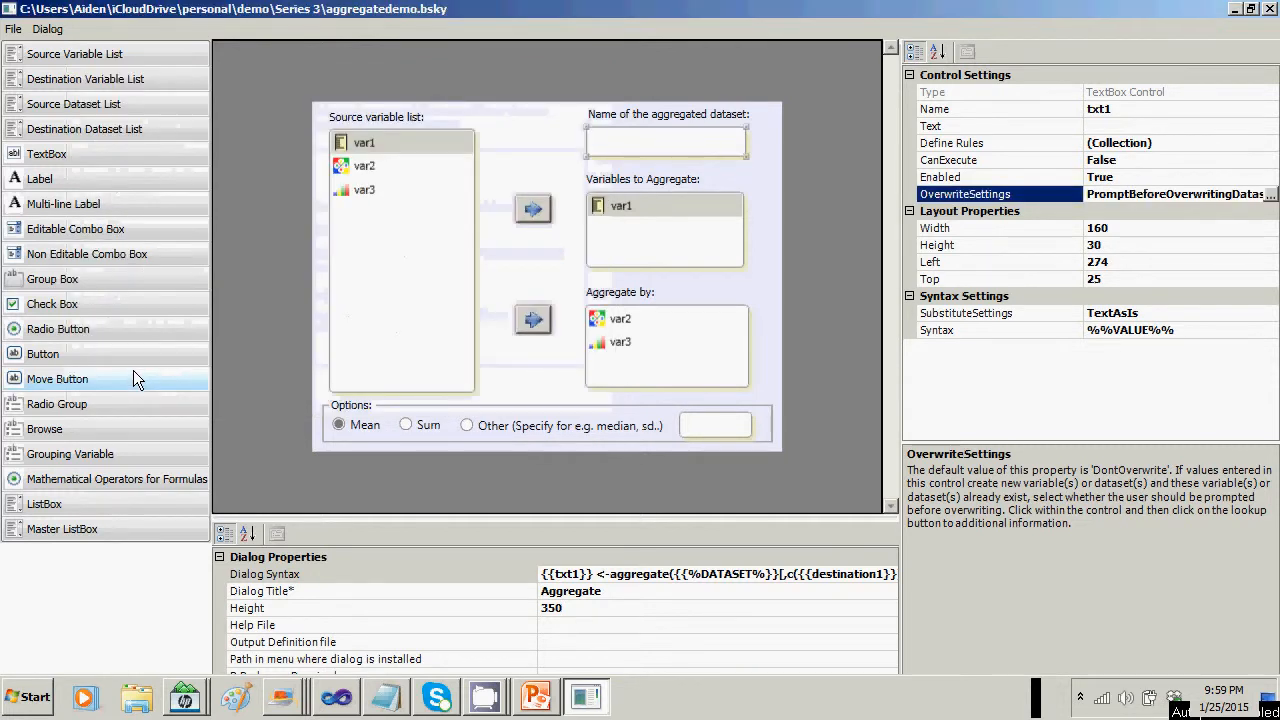
{"action": "left_click", "coordinate": [14, 29]}
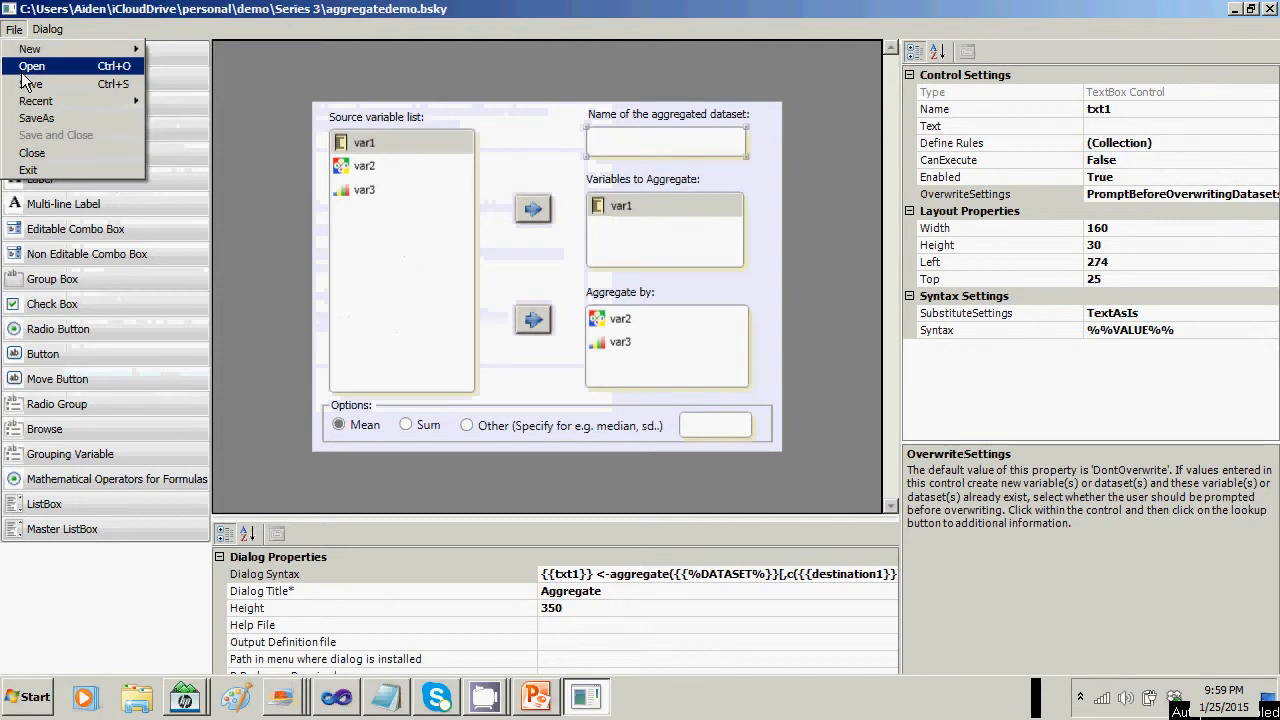
{"action": "left_click", "coordinate": [24, 86]}
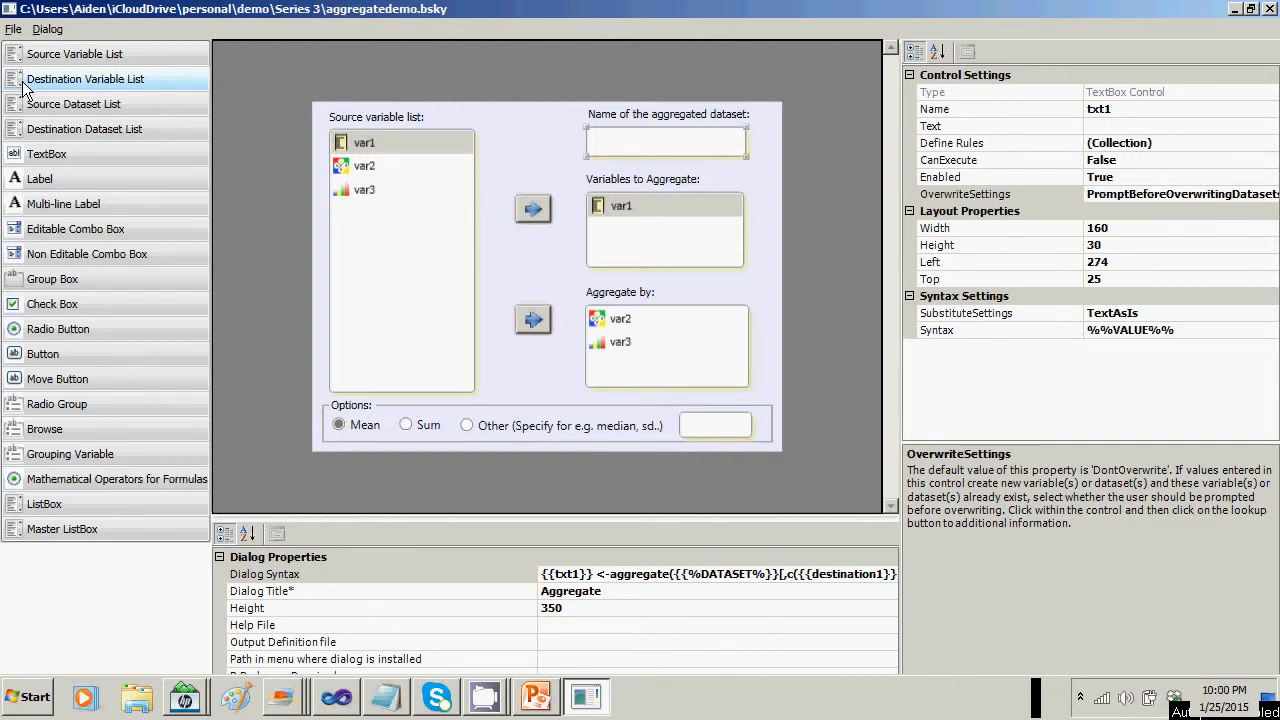
Return to the PowerPoint Viewer presentation and advance past Setting rules to the Part B Designing Output slide.
{"action": "key", "text": "alt+Tab"}
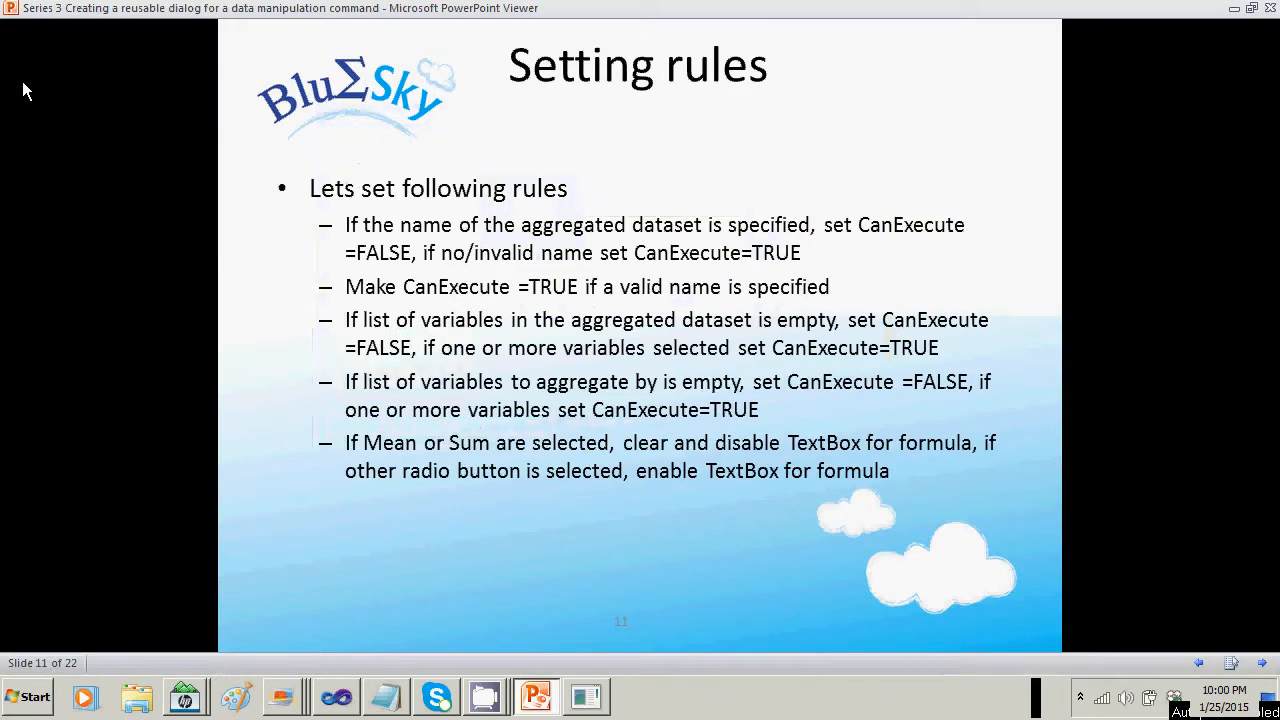
{"action": "key", "text": "Right"}
{"action": "key", "text": "Left"}
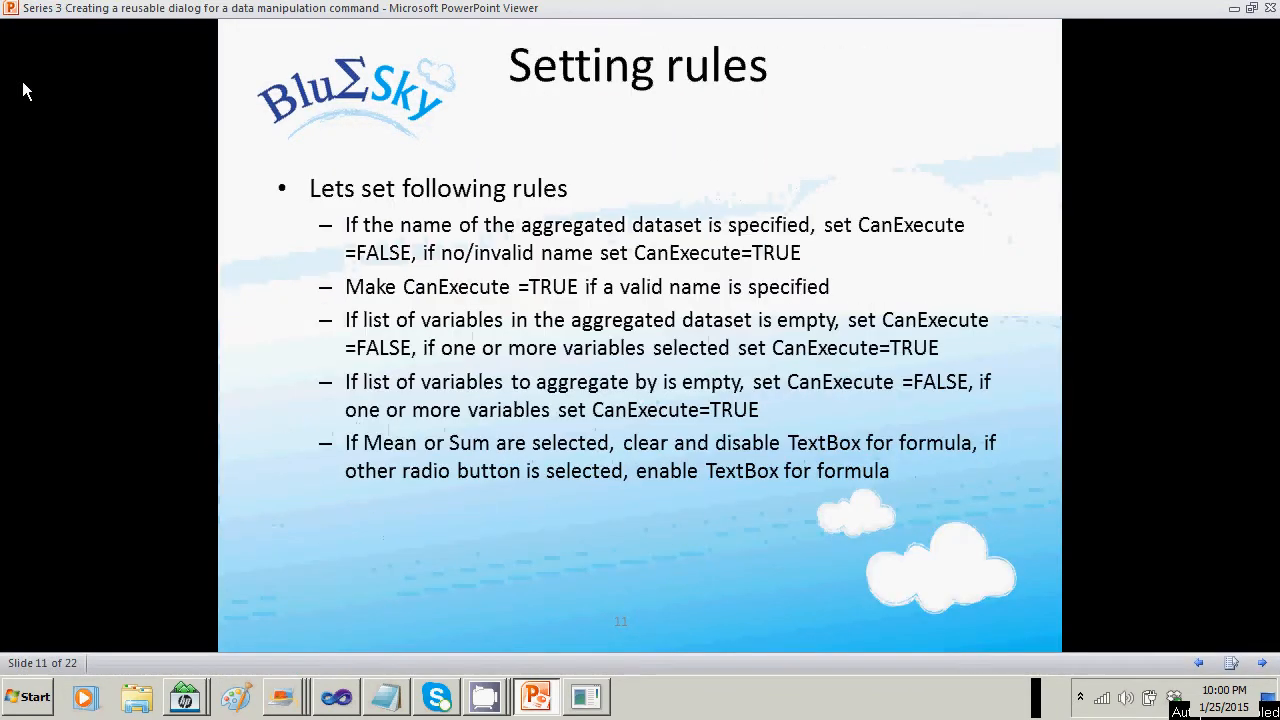
{"action": "key", "text": "Right"}
{"action": "key", "text": "Right"}
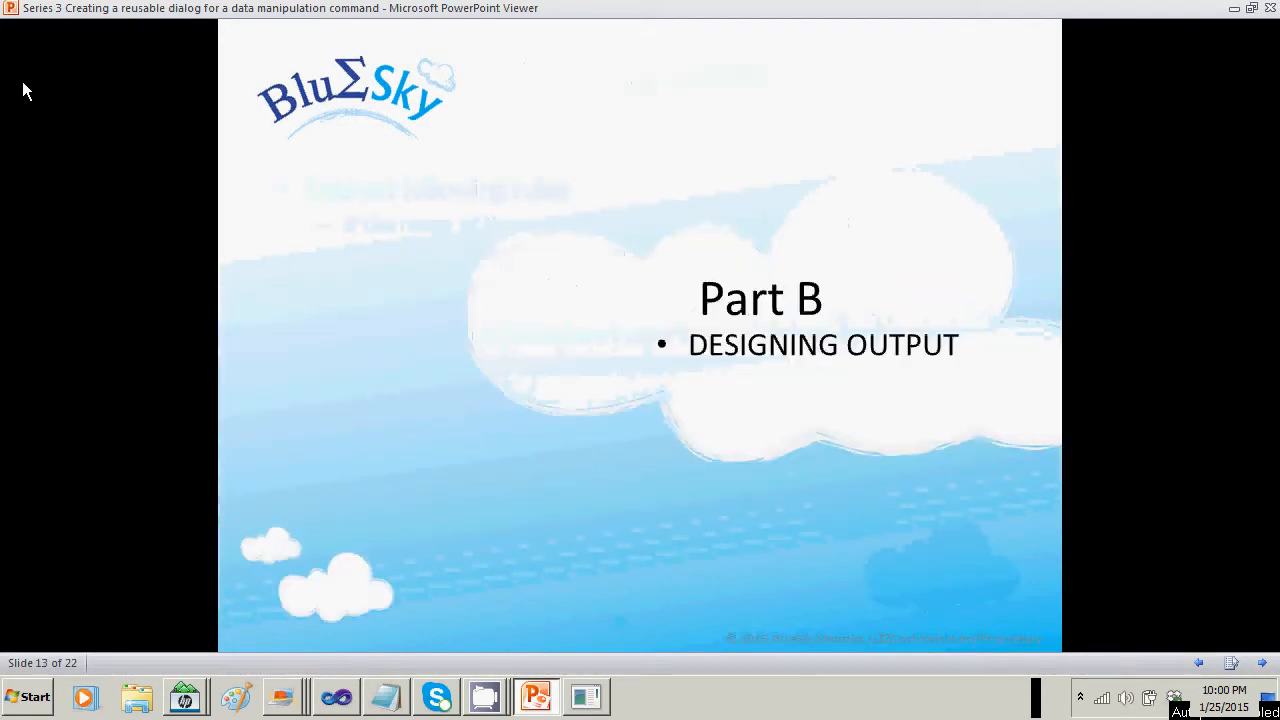
Advance to the Output for the aggregate command slide, and open the Aggregate dialog's command syntax for editing in the dialog designer.
{"action": "key", "text": "Right"}
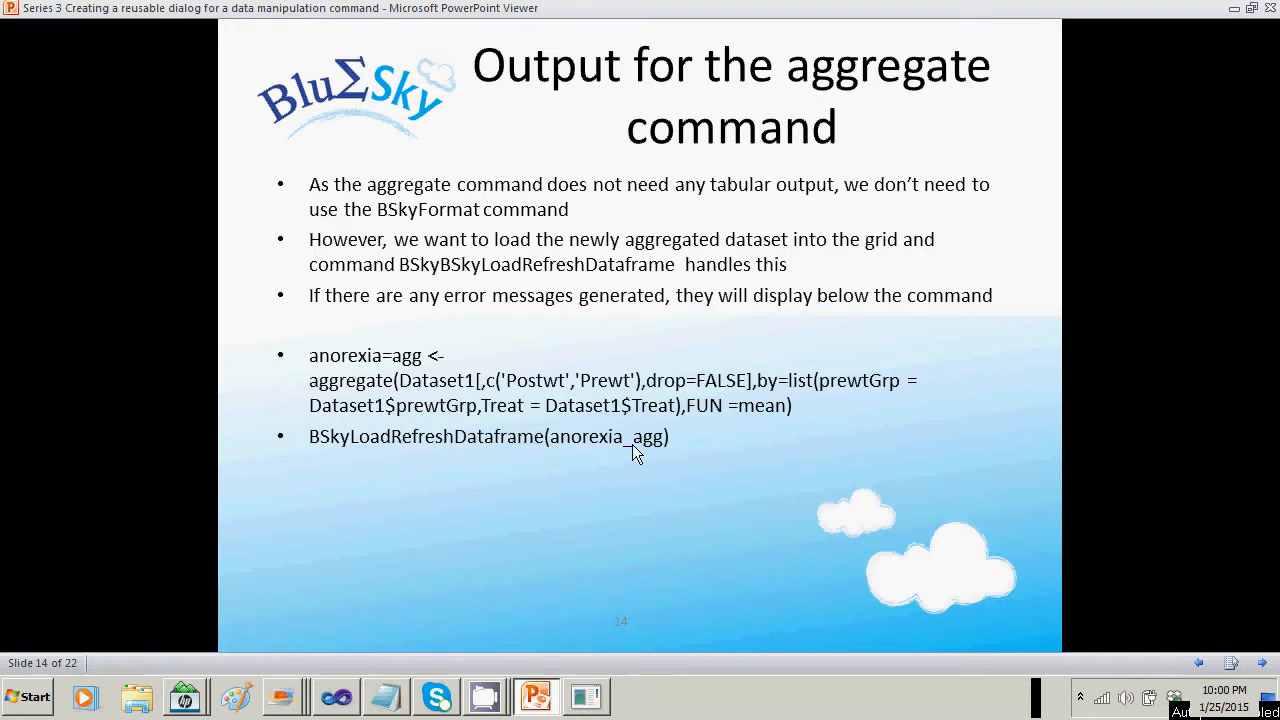
{"action": "key", "text": "alt+Tab"}
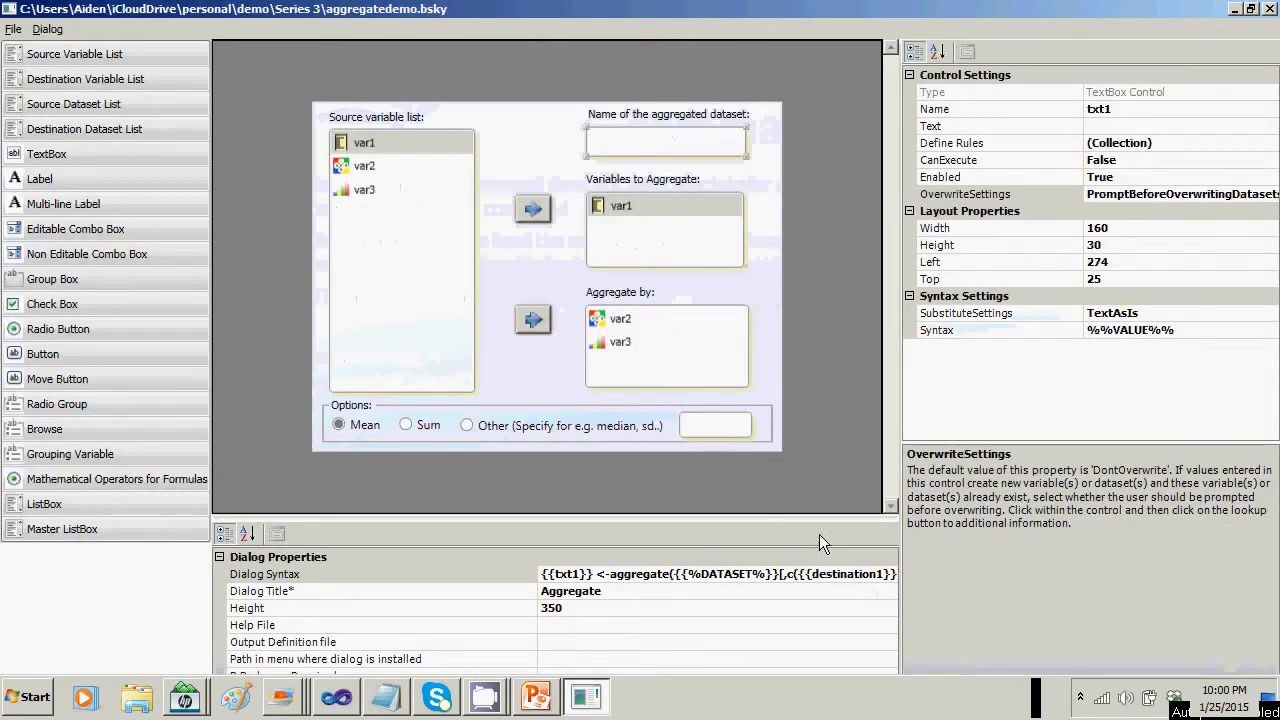
{"action": "left_click", "coordinate": [860, 574]}
{"action": "left_click", "coordinate": [894, 575]}
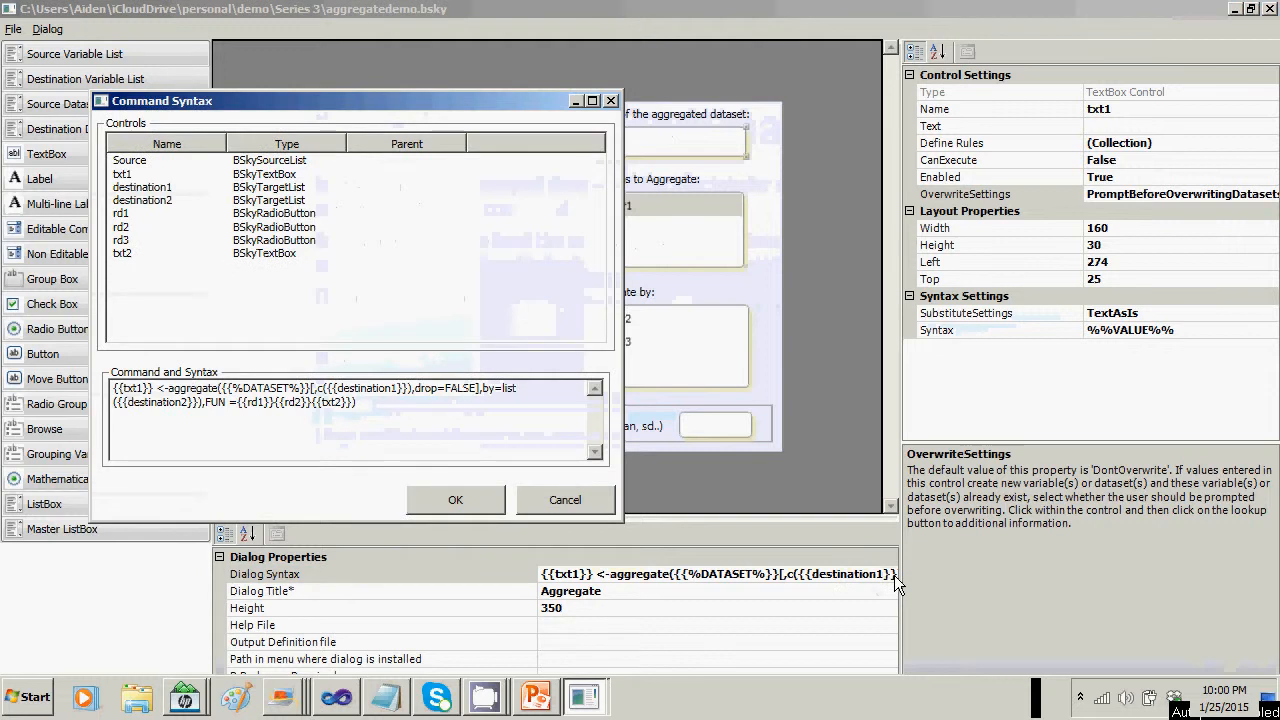
Copy the BSkyLoadRefreshDataframe({{txt1}}) line from Notepad, add it as the last line of the command syntax, and save the dialog definition.
{"action": "key", "text": "alt+Tab"}
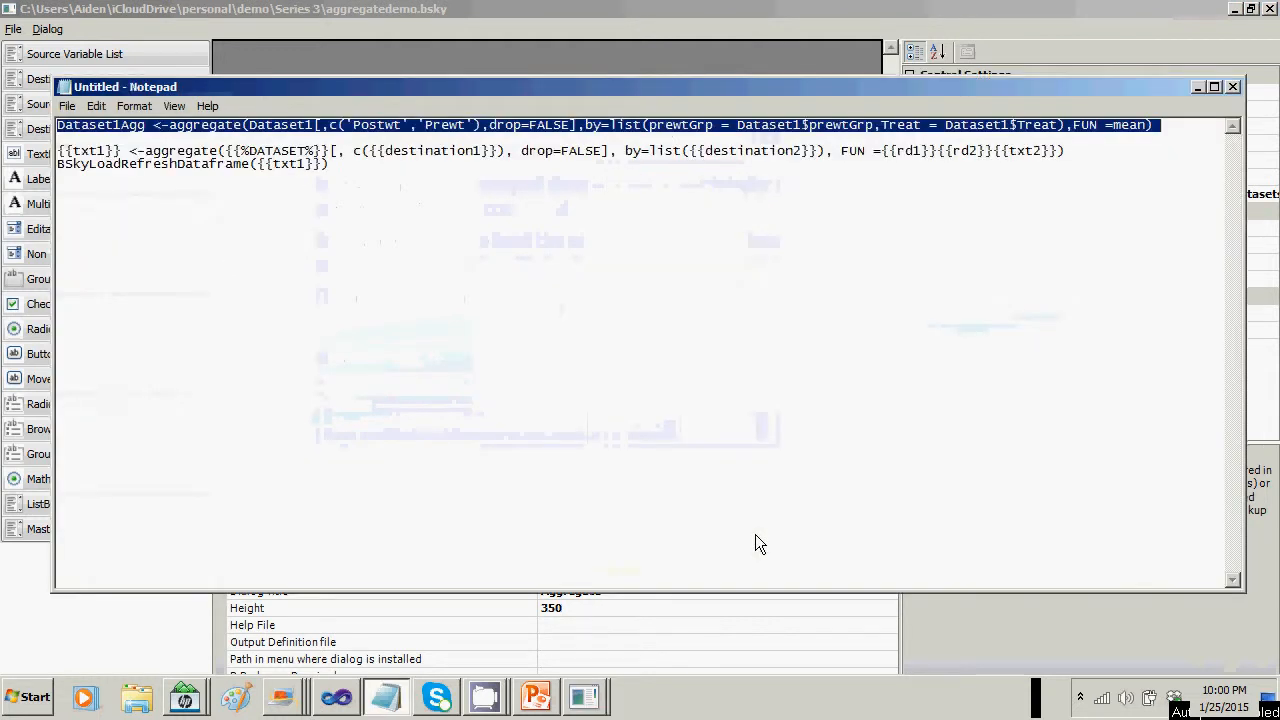
{"action": "left_click_drag", "start_coordinate": [337, 164], "coordinate": [57, 164]}
{"action": "key", "text": "ctrl+c"}
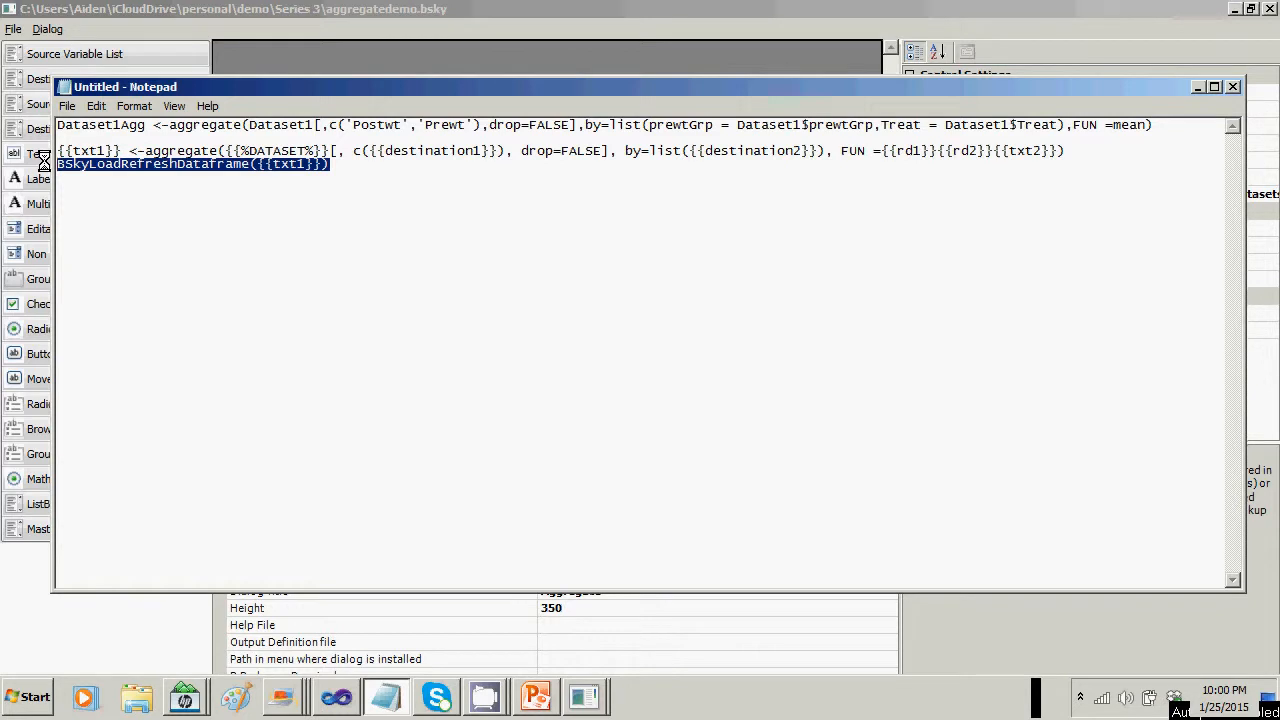
{"action": "key", "text": "alt+Tab"}
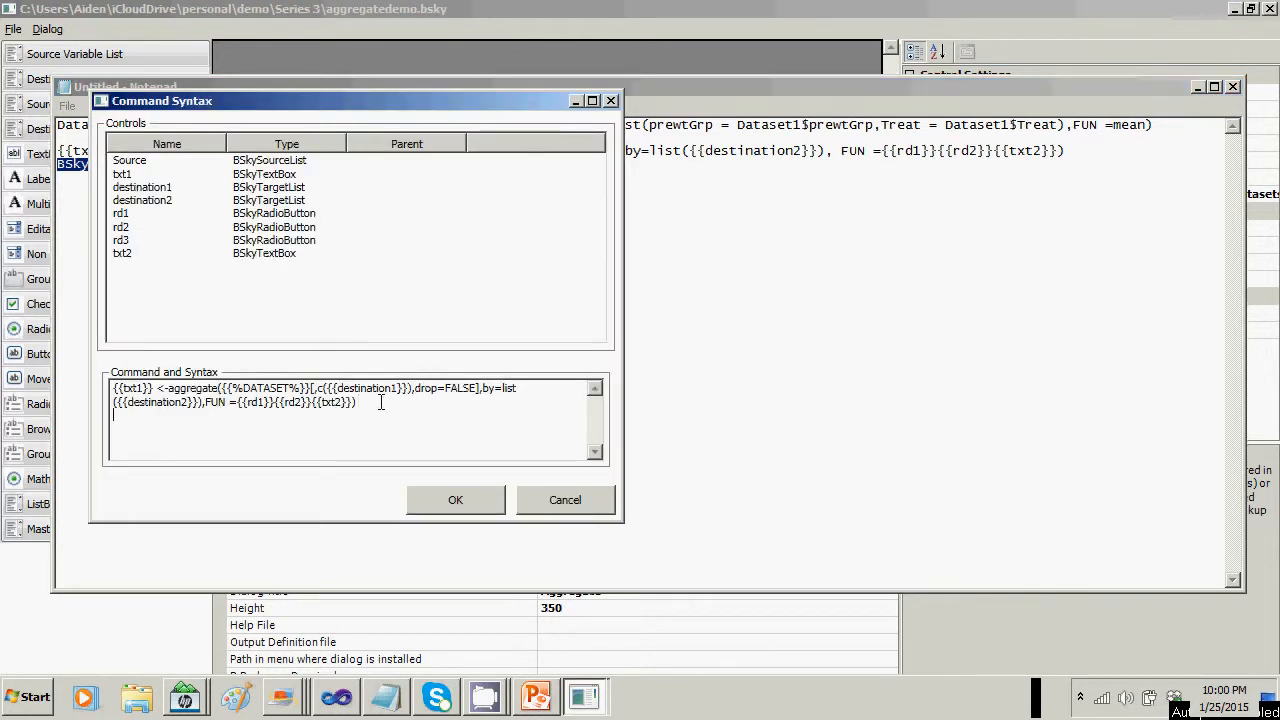
{"action": "key", "text": "Return"}
{"action": "key", "text": "ctrl+v"}
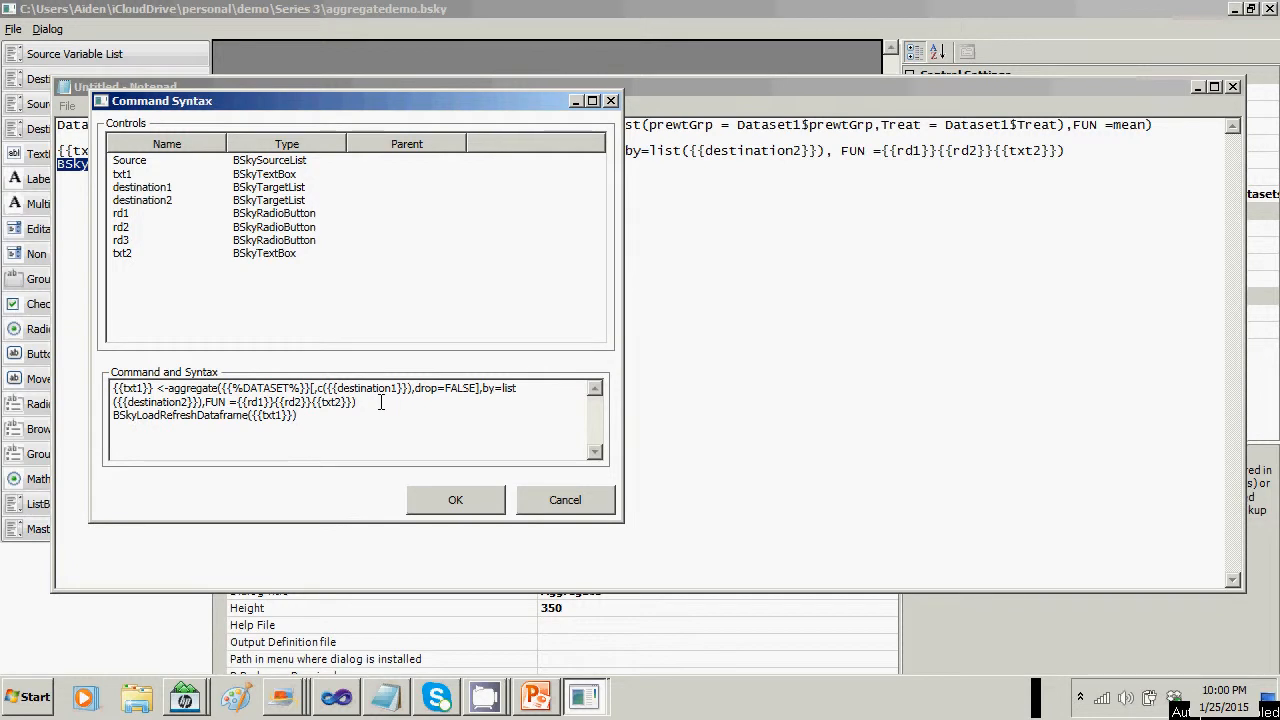
{"action": "left_click", "coordinate": [446, 490]}
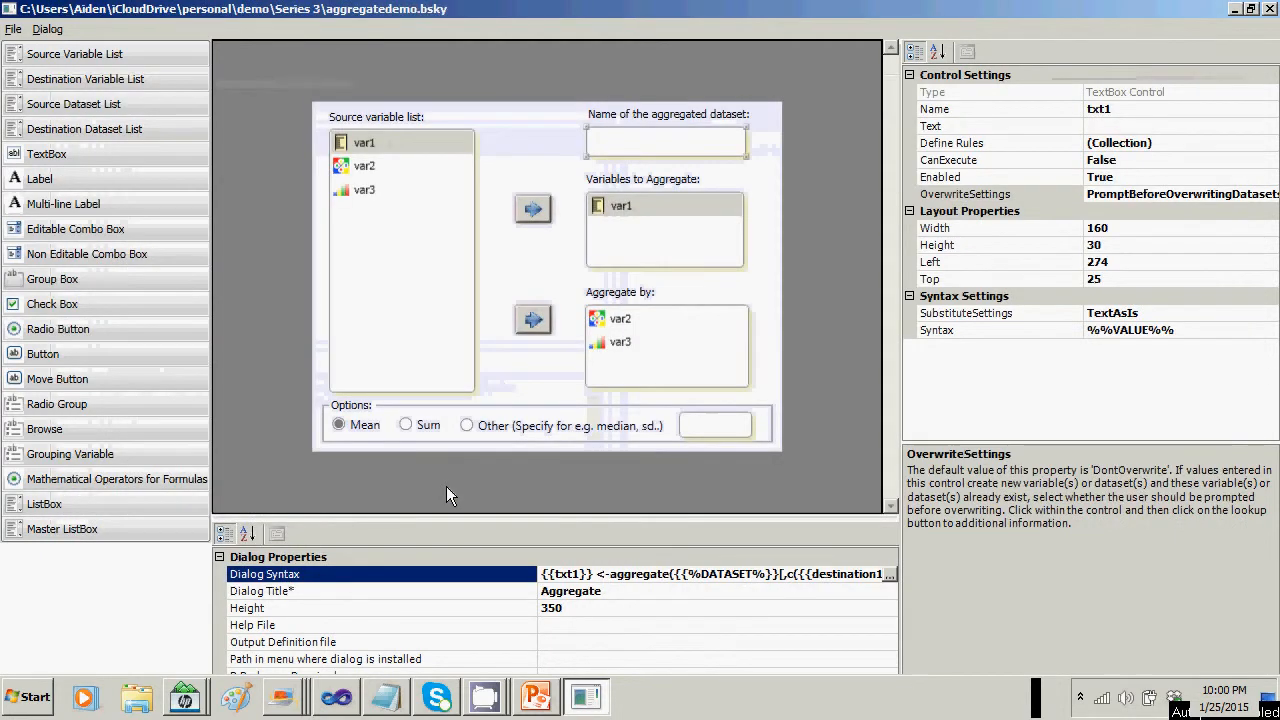
{"action": "left_click", "coordinate": [13, 29]}
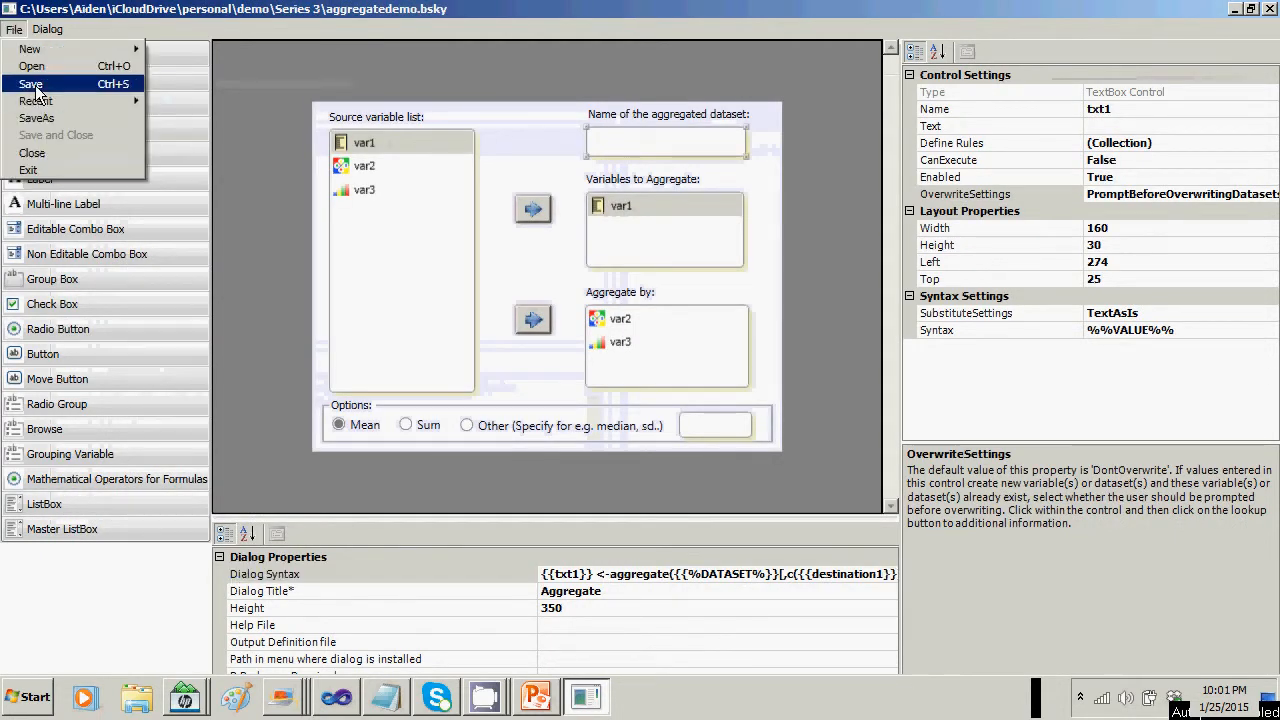
{"action": "left_click", "coordinate": [36, 85]}
Switch to the PowerPoint Viewer presentation and advance past Syntax review and Part C to the Installing the new dialog slide.
{"action": "key", "text": "alt+Tab"}
{"action": "key", "text": "alt+Tab"}
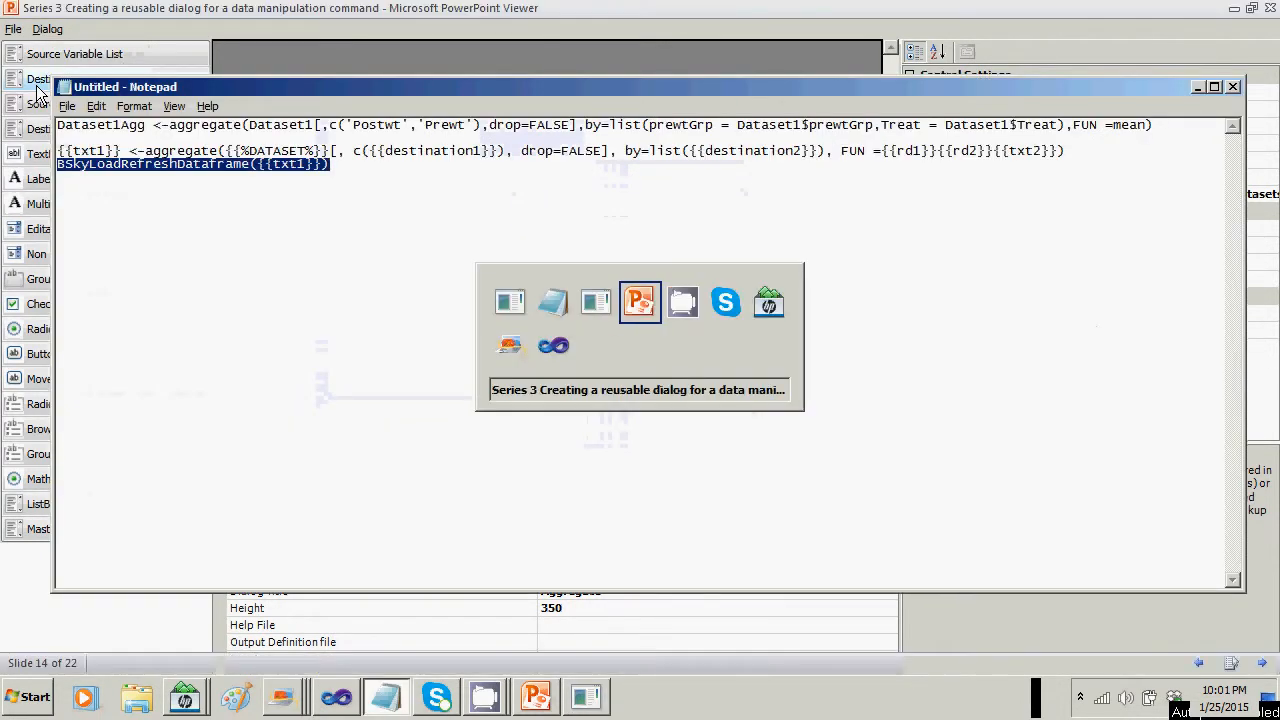
{"action": "key", "text": "Right"}
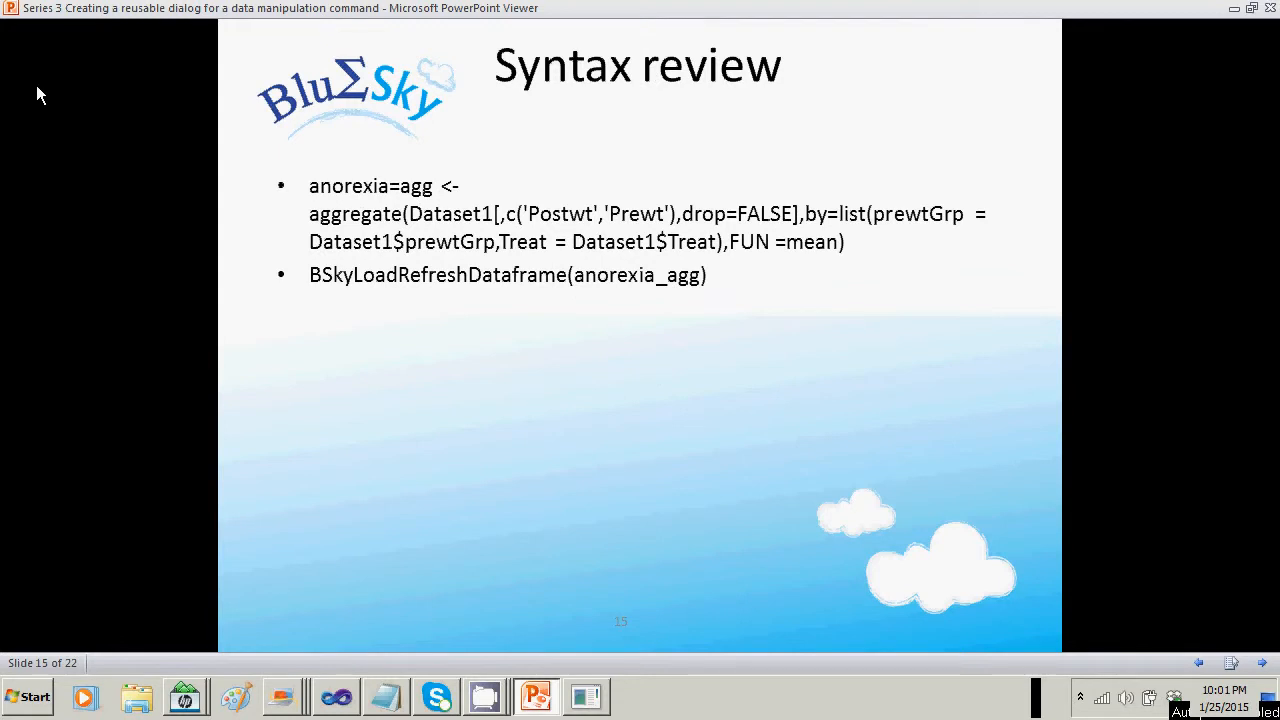
{"action": "key", "text": "Right"}
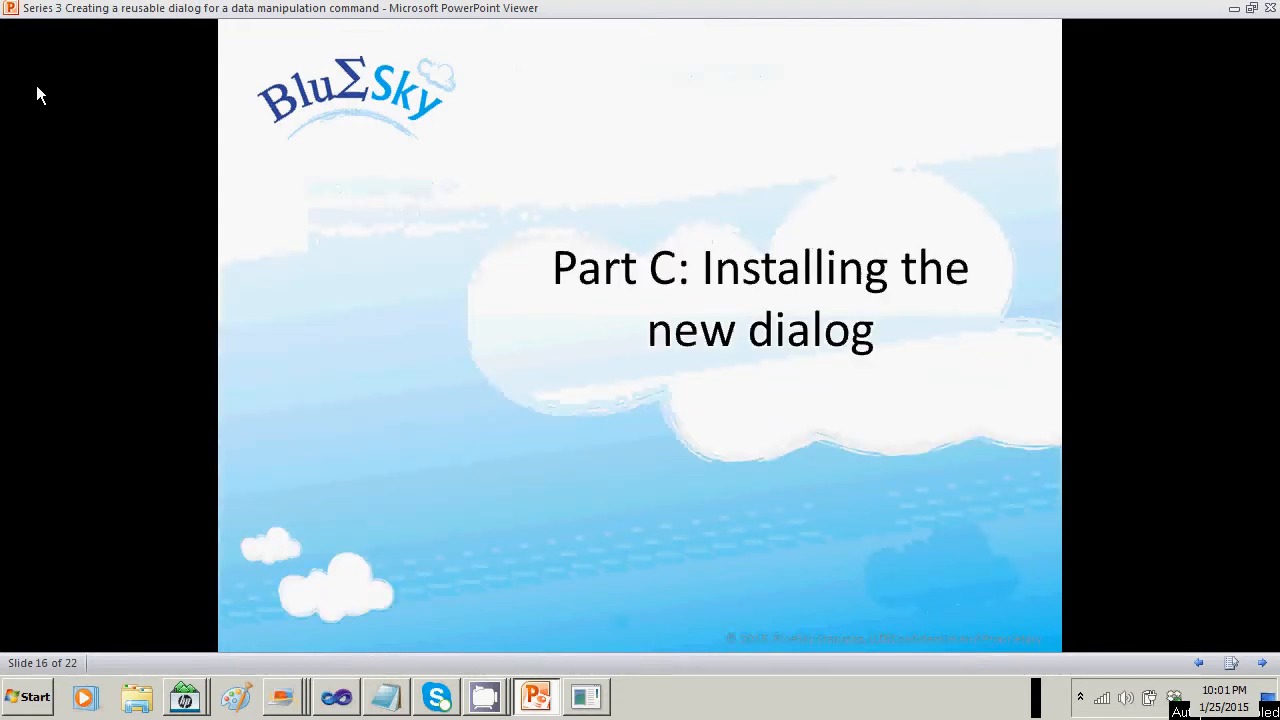
{"action": "key", "text": "Right"}
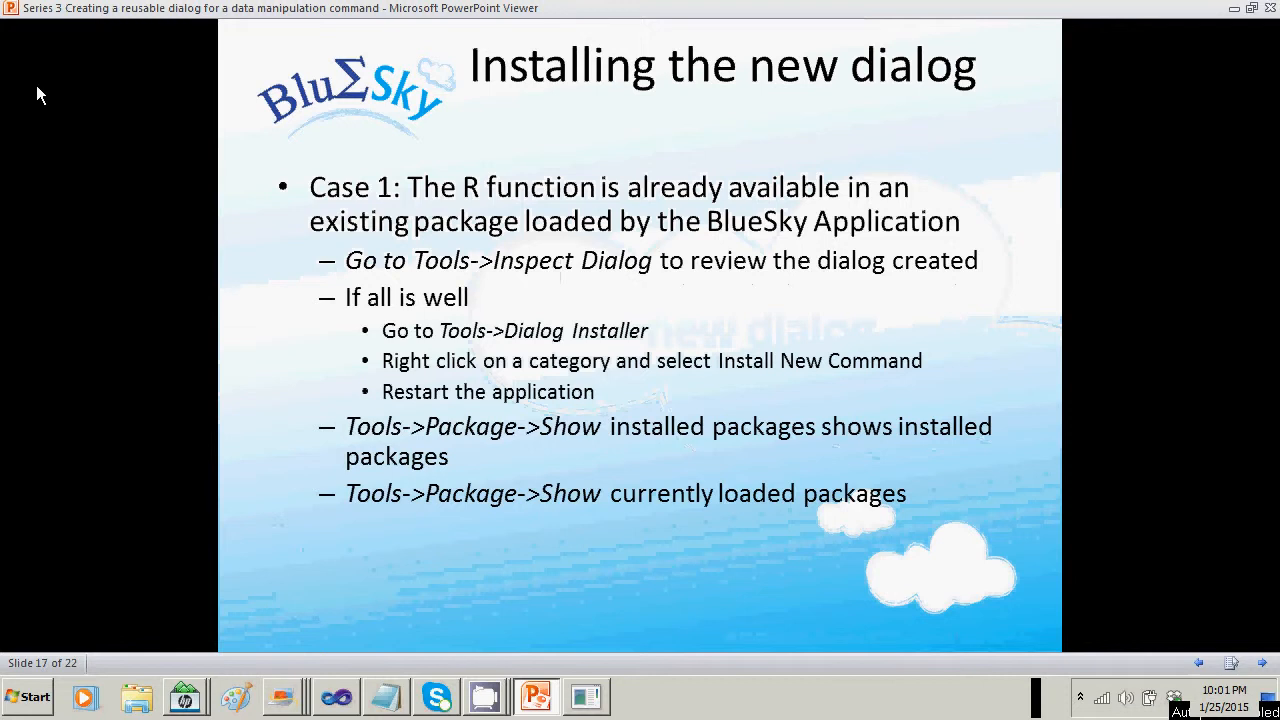
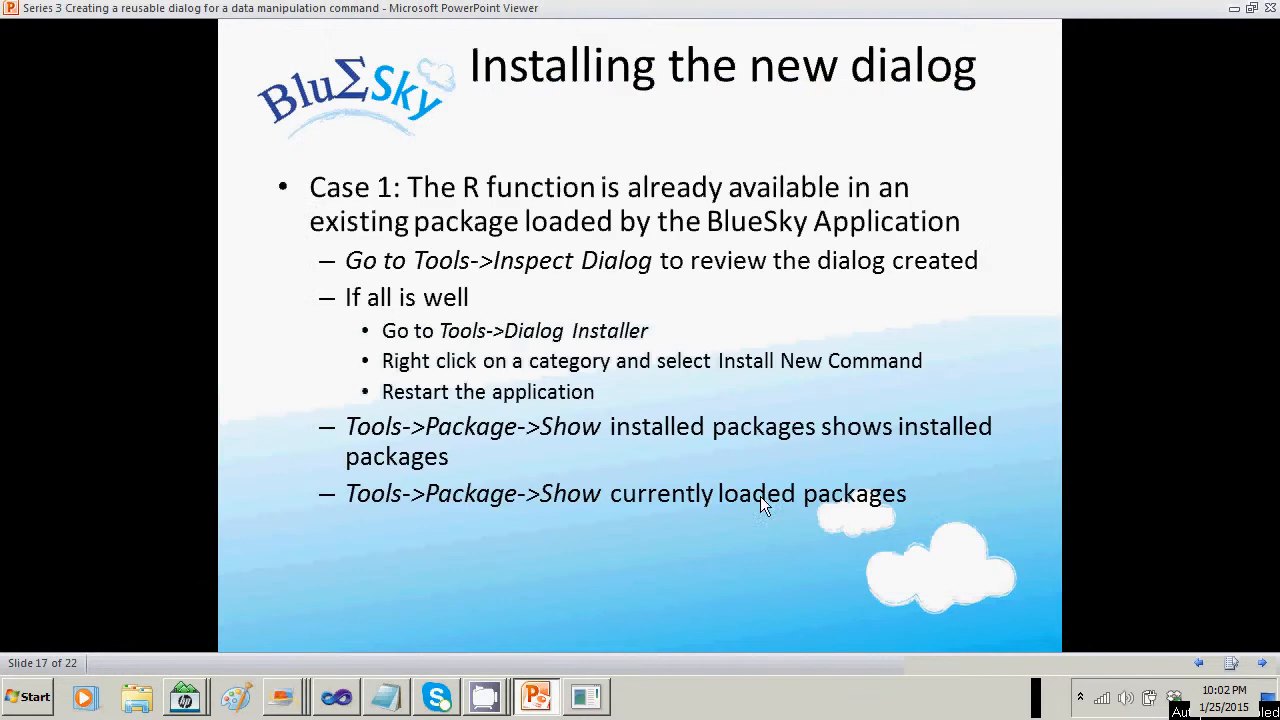
Minimize the dialog designer and presentation windows, and switch to BlueSky Analytics with its window maximized.
{"action": "left_click", "coordinate": [586, 697]}
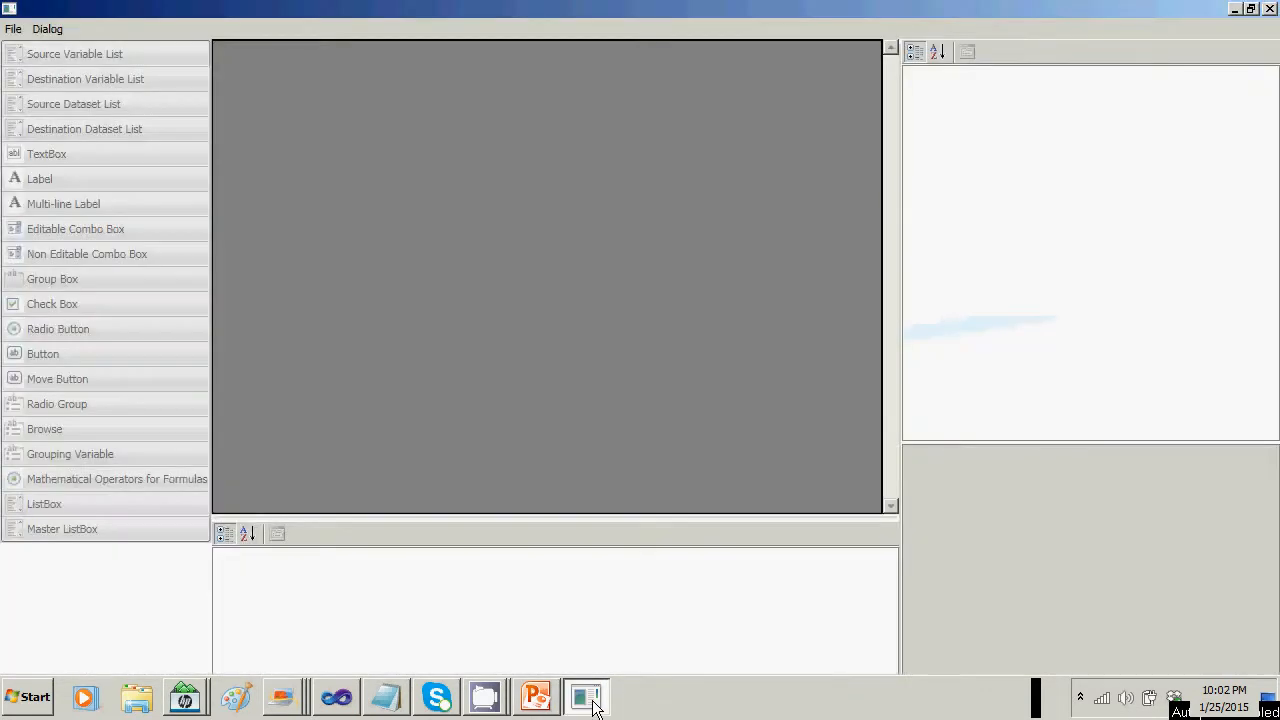
{"action": "left_click", "coordinate": [1236, 8]}
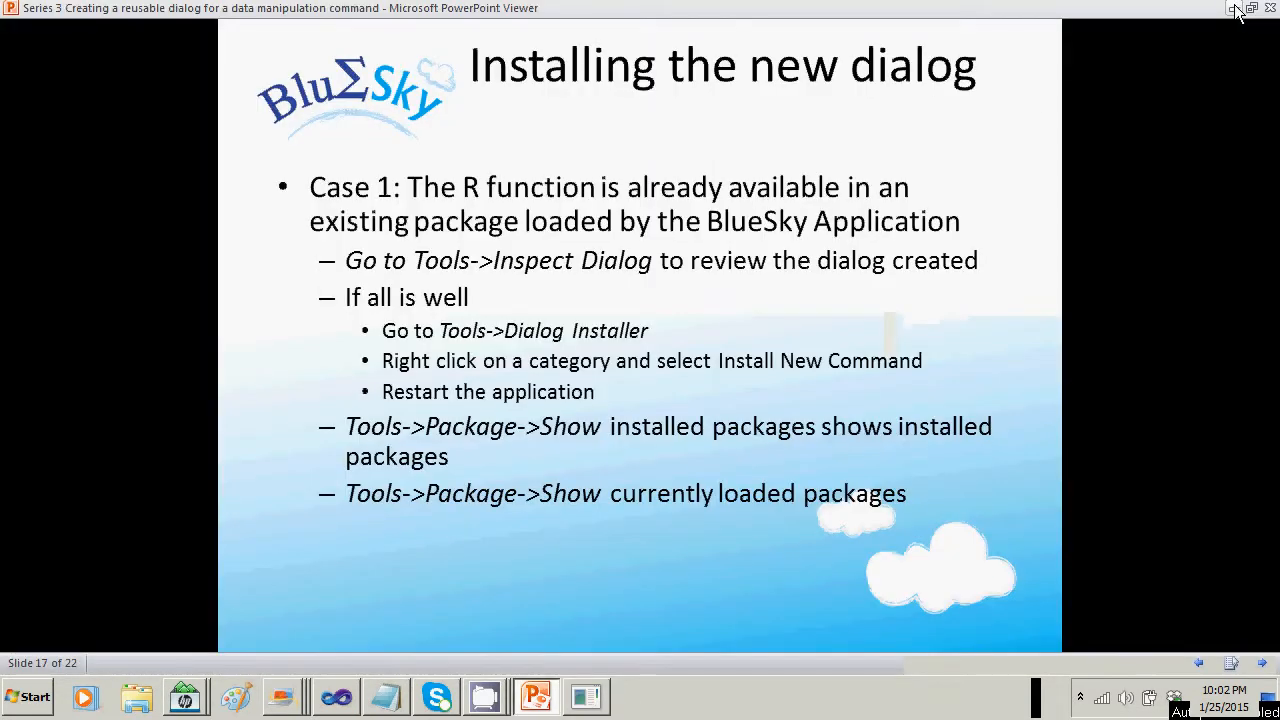
{"action": "left_click", "coordinate": [1238, 10]}
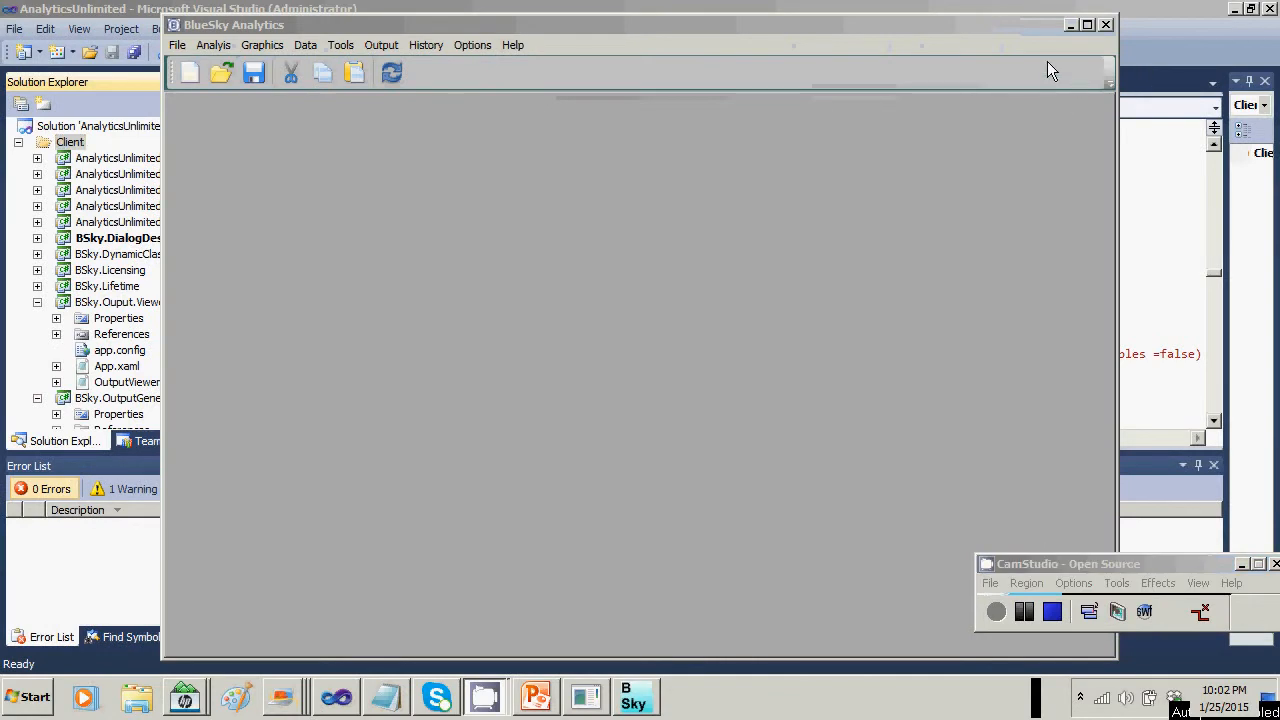
{"action": "left_click", "coordinate": [1070, 24]}
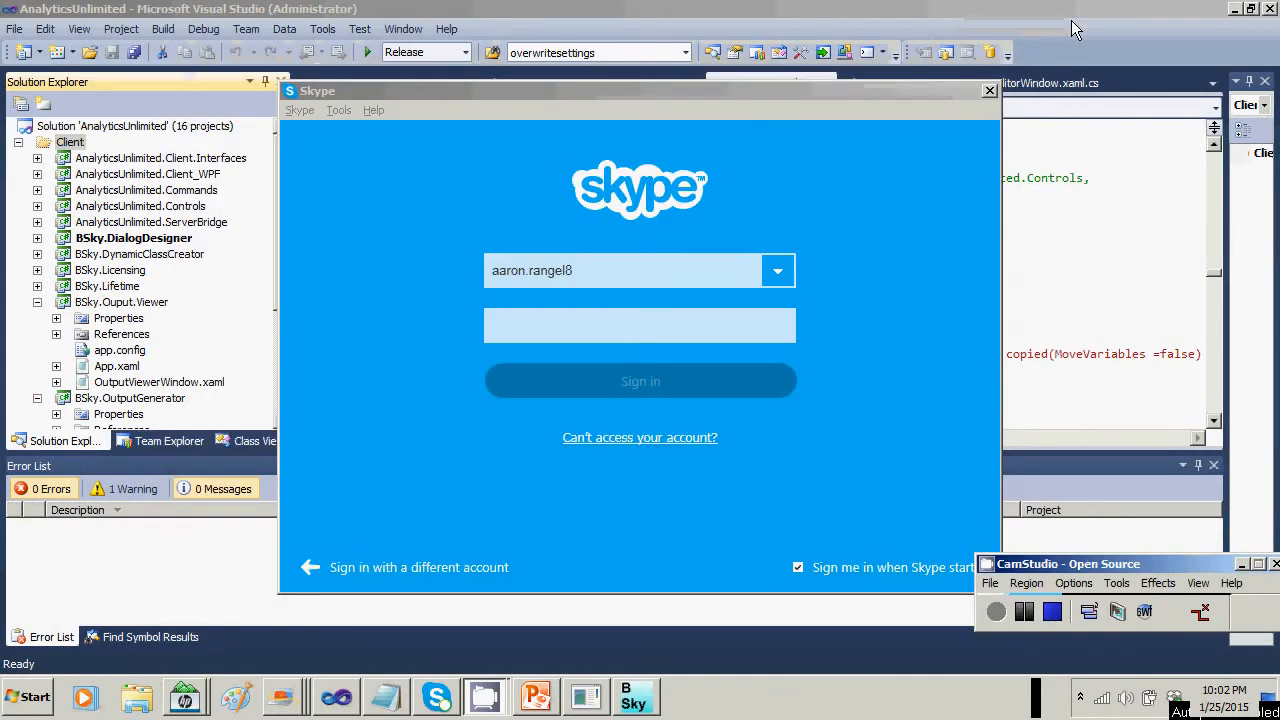
{"action": "left_click", "coordinate": [636, 697]}
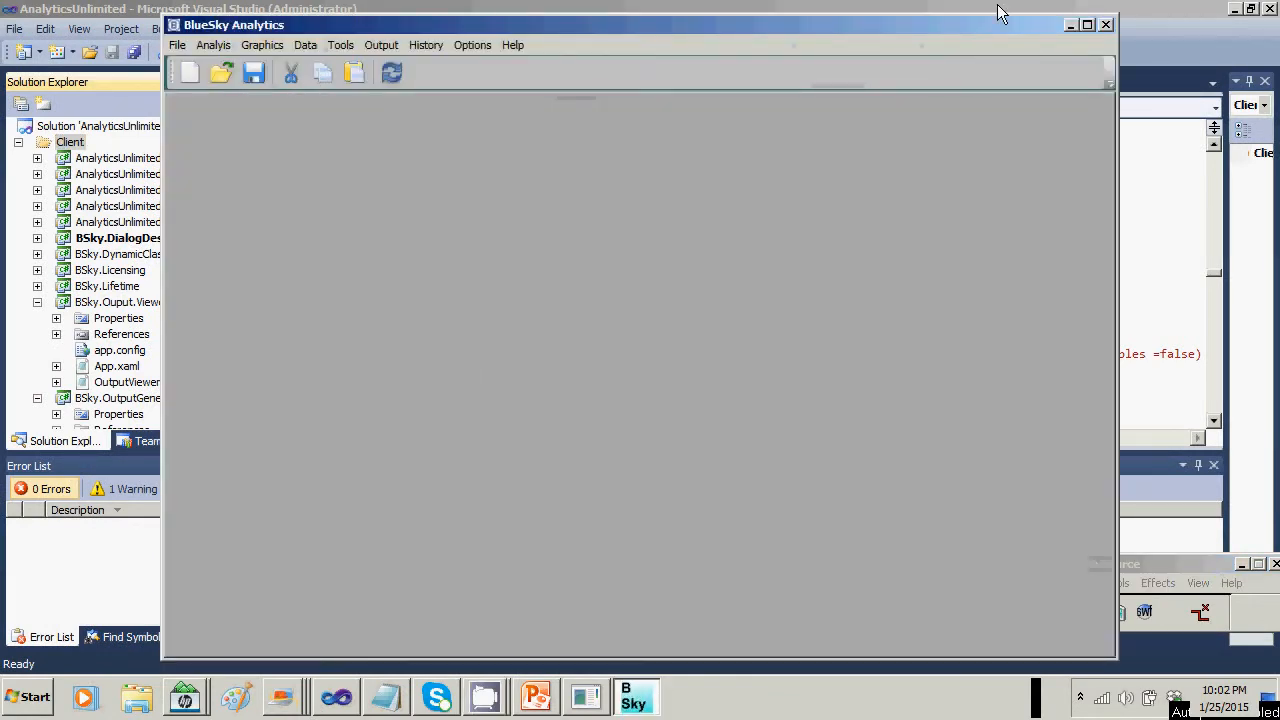
{"action": "left_click", "coordinate": [1088, 24]}
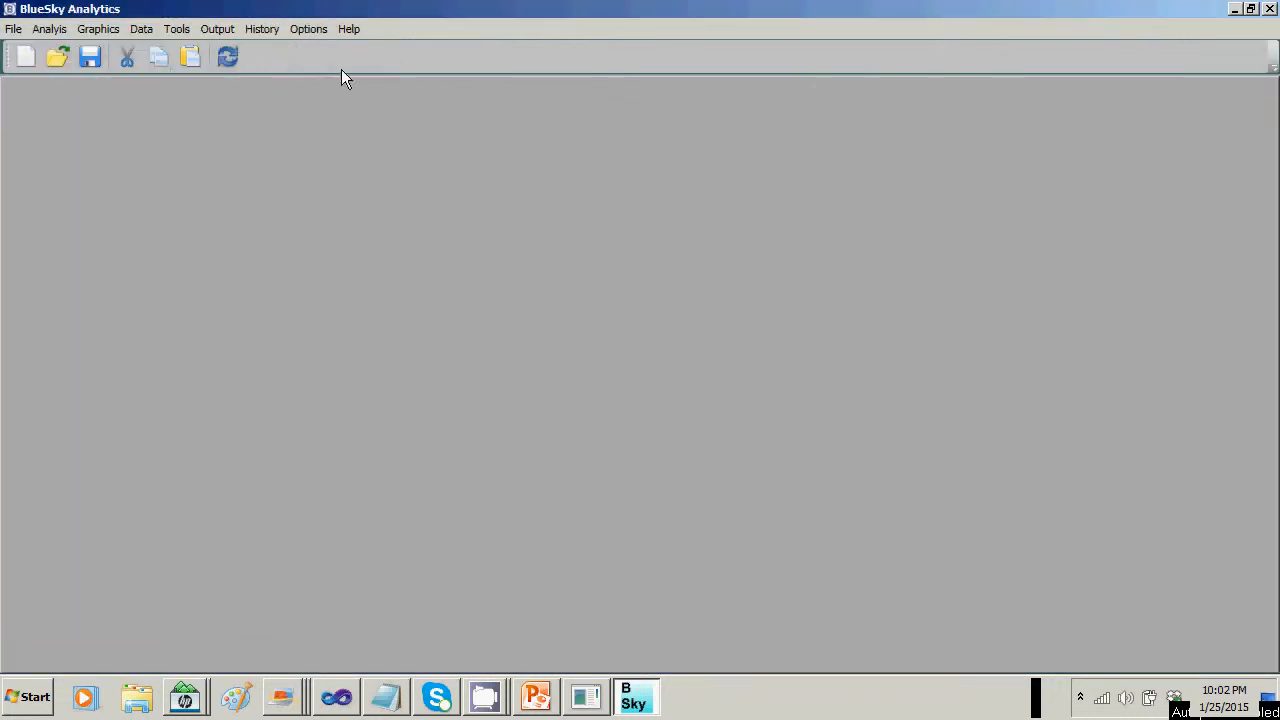
Load the aggregatedemo dialog file from the Series 3 folder with Inspect Dialog to preview it.
{"action": "left_click", "coordinate": [13, 28]}
{"action": "left_click", "coordinate": [187, 28]}
{"action": "left_click", "coordinate": [191, 48]}
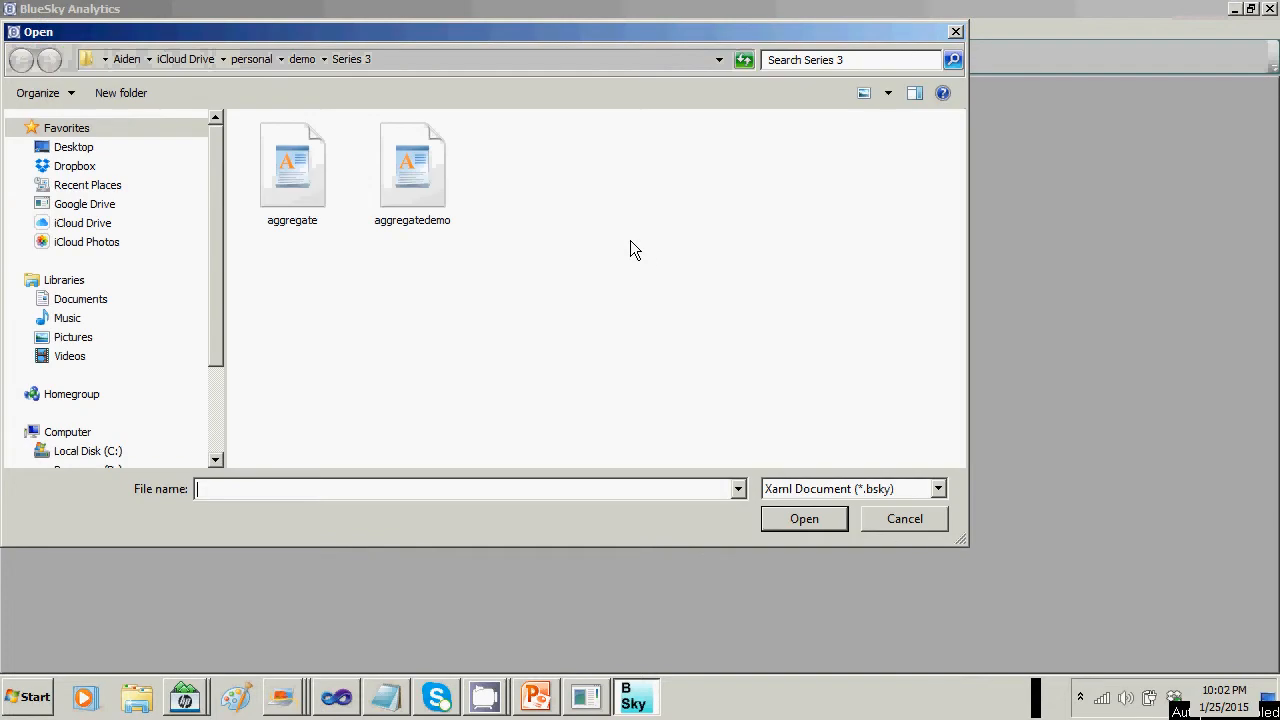
{"action": "left_click", "coordinate": [400, 172]}
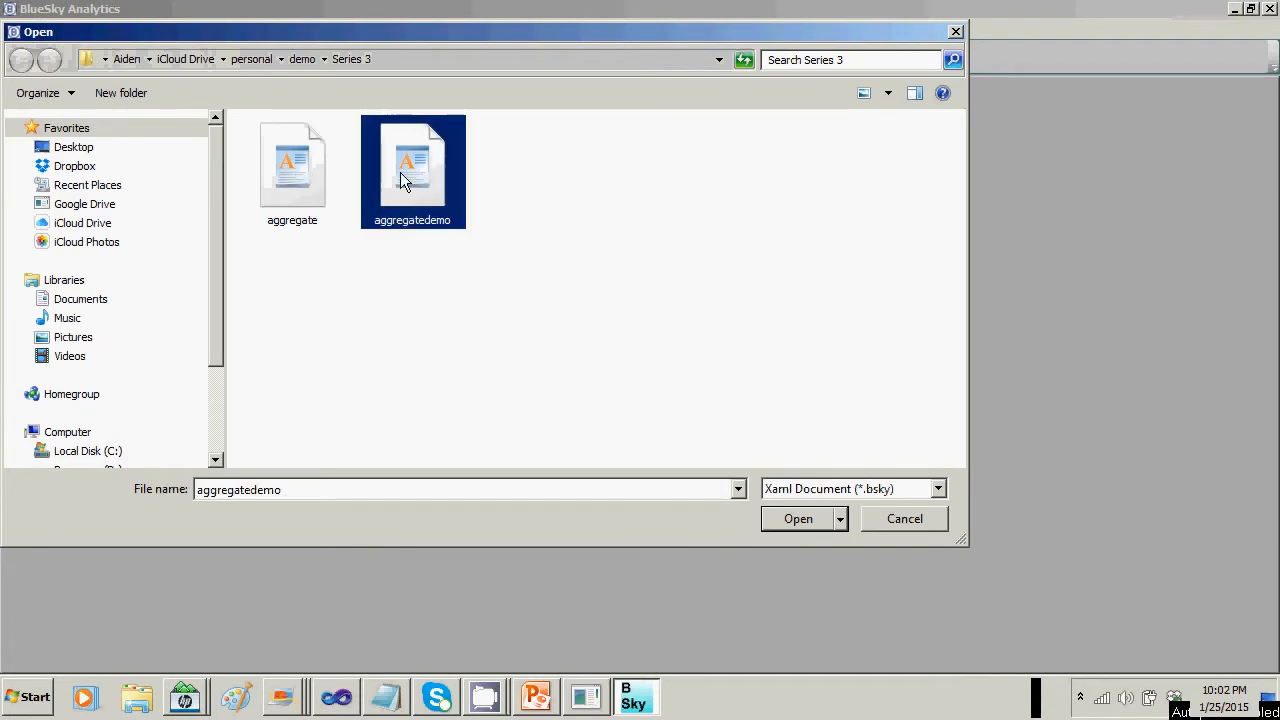
{"action": "left_click", "coordinate": [818, 518]}
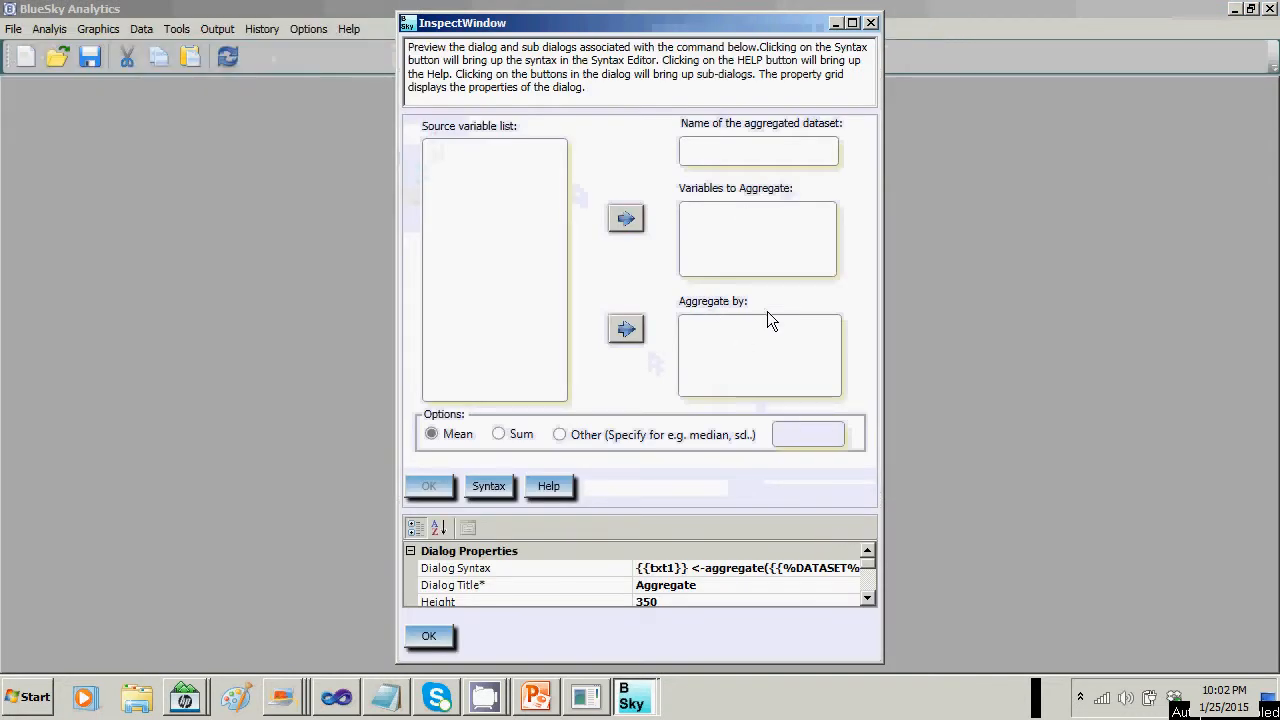
Review the previewed Aggregate dialog's command syntax without changing it, and close the inspection window.
{"action": "left_click", "coordinate": [820, 570]}
{"action": "left_click", "coordinate": [848, 567]}
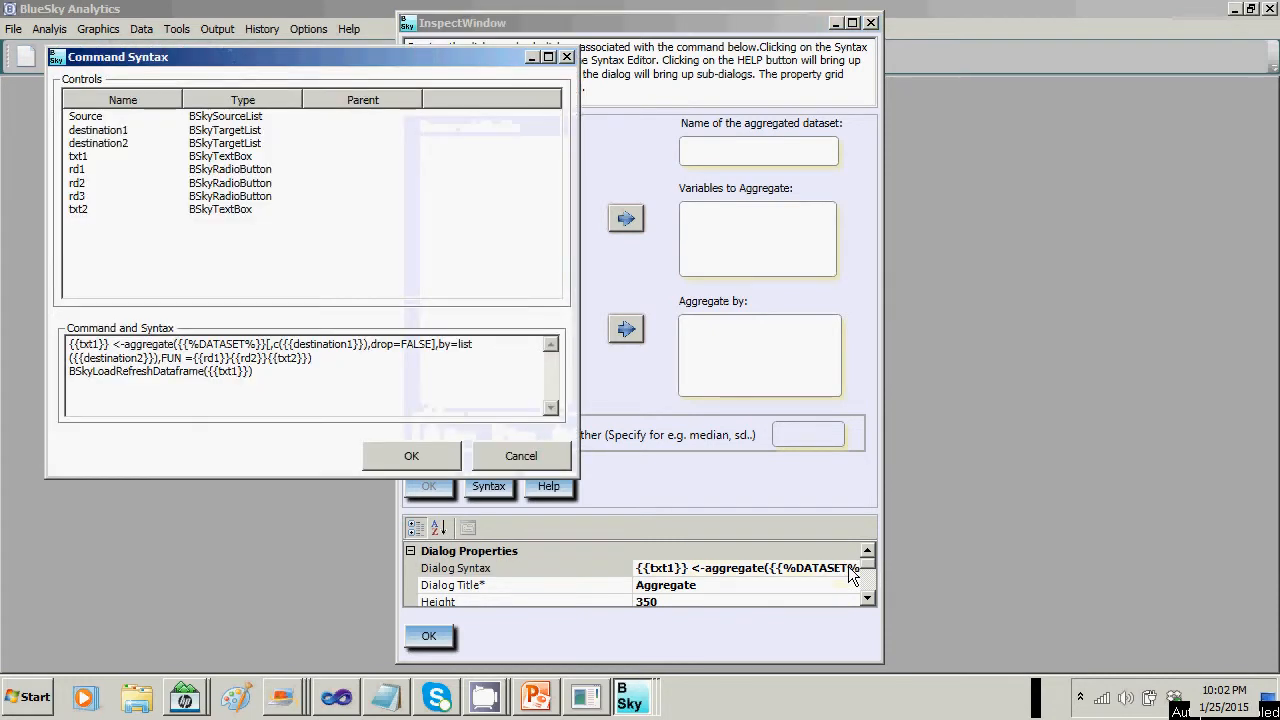
{"action": "left_click", "coordinate": [517, 457]}
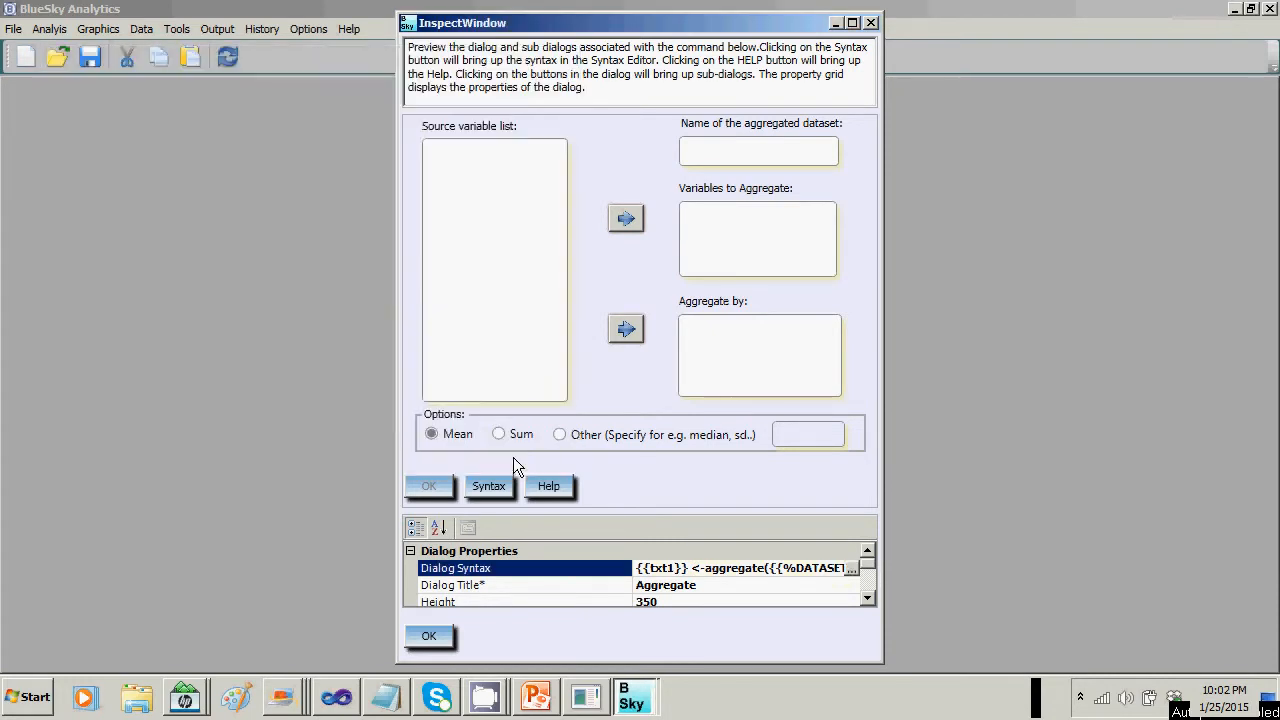
{"action": "left_click", "coordinate": [428, 637]}
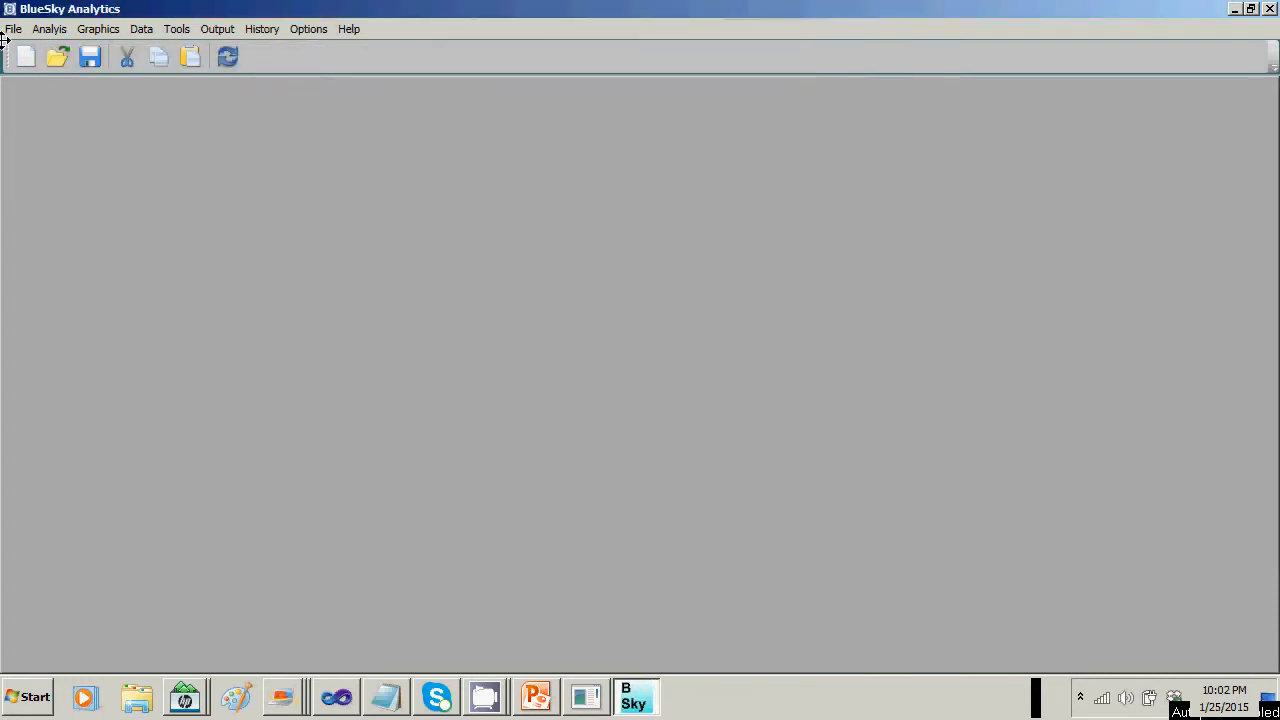
Open the Dialog Installer and collapse the Analysis, Graphics, Data and Tools categories in the menu tree.
{"action": "left_click", "coordinate": [176, 30]}
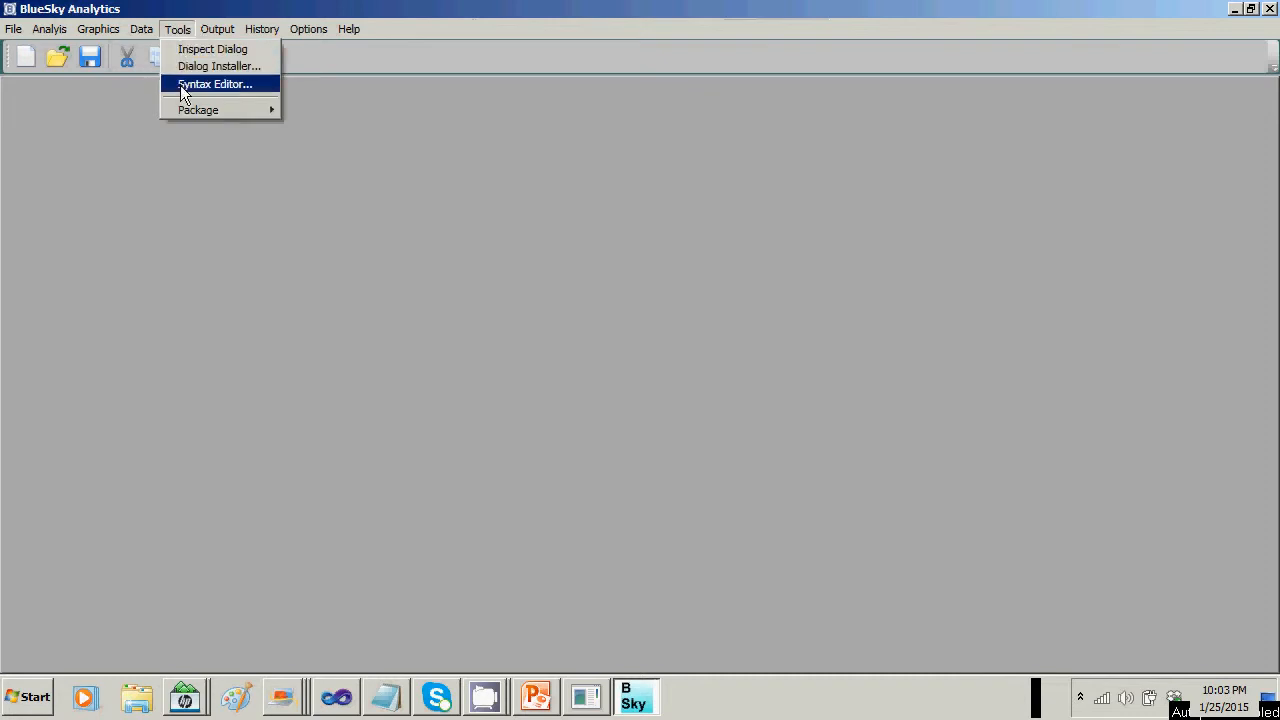
{"action": "left_click", "coordinate": [195, 65]}
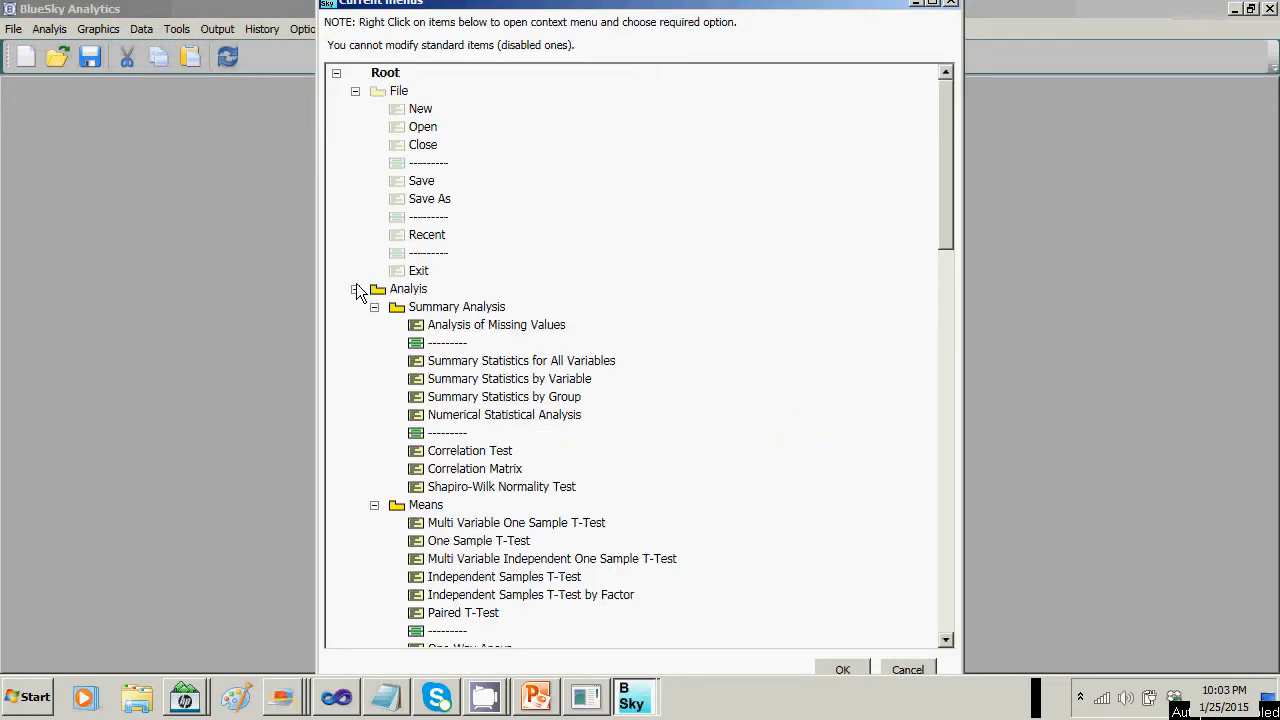
{"action": "left_click", "coordinate": [374, 307]}
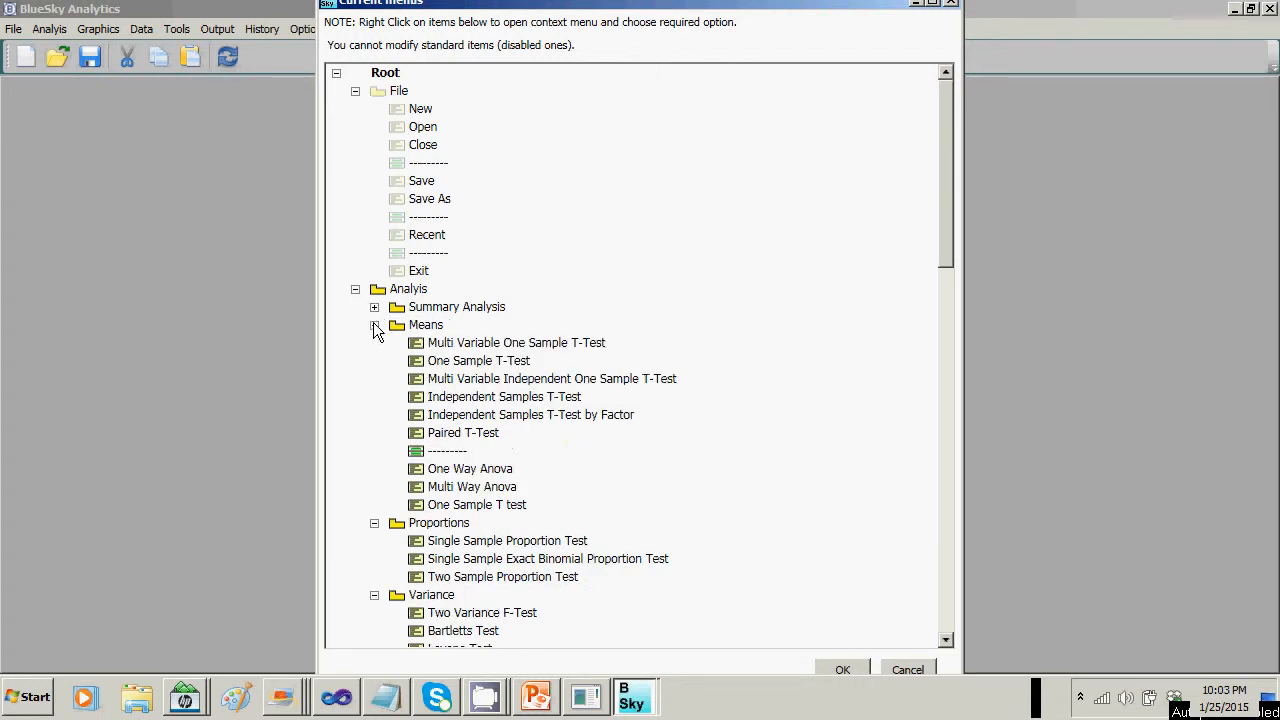
{"action": "left_click", "coordinate": [374, 325]}
{"action": "left_click", "coordinate": [374, 343]}
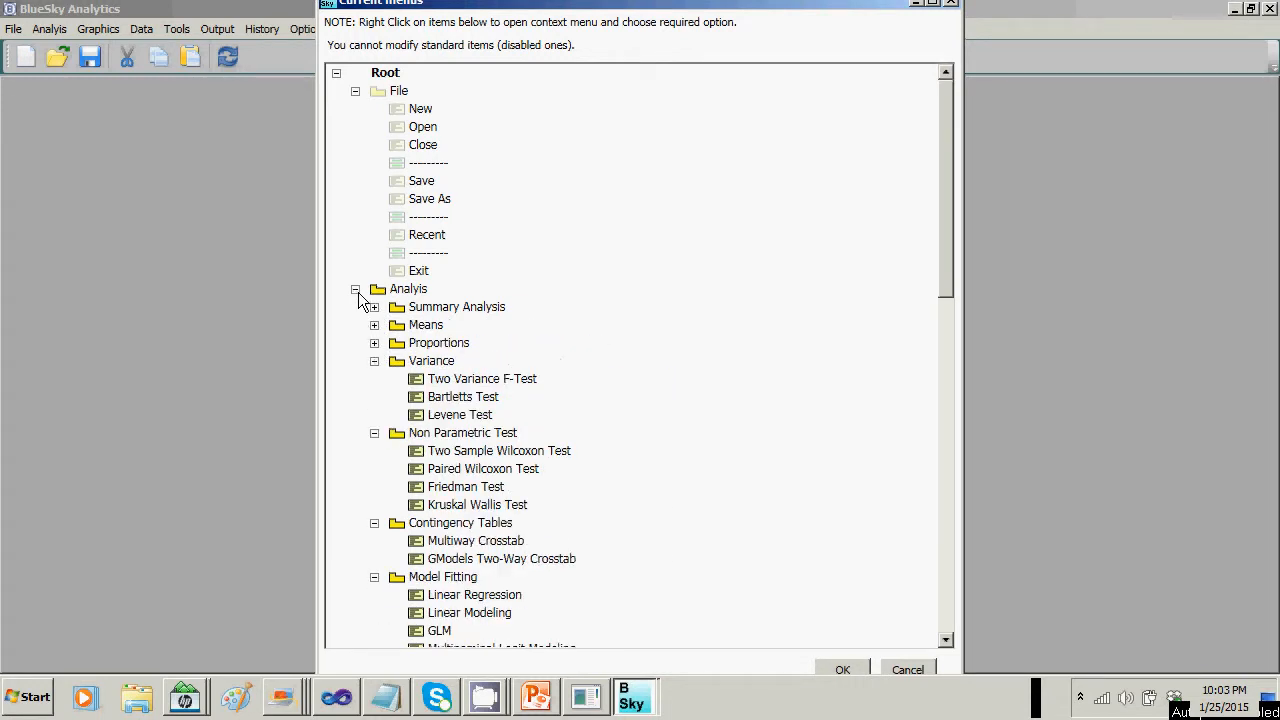
{"action": "left_click", "coordinate": [355, 289]}
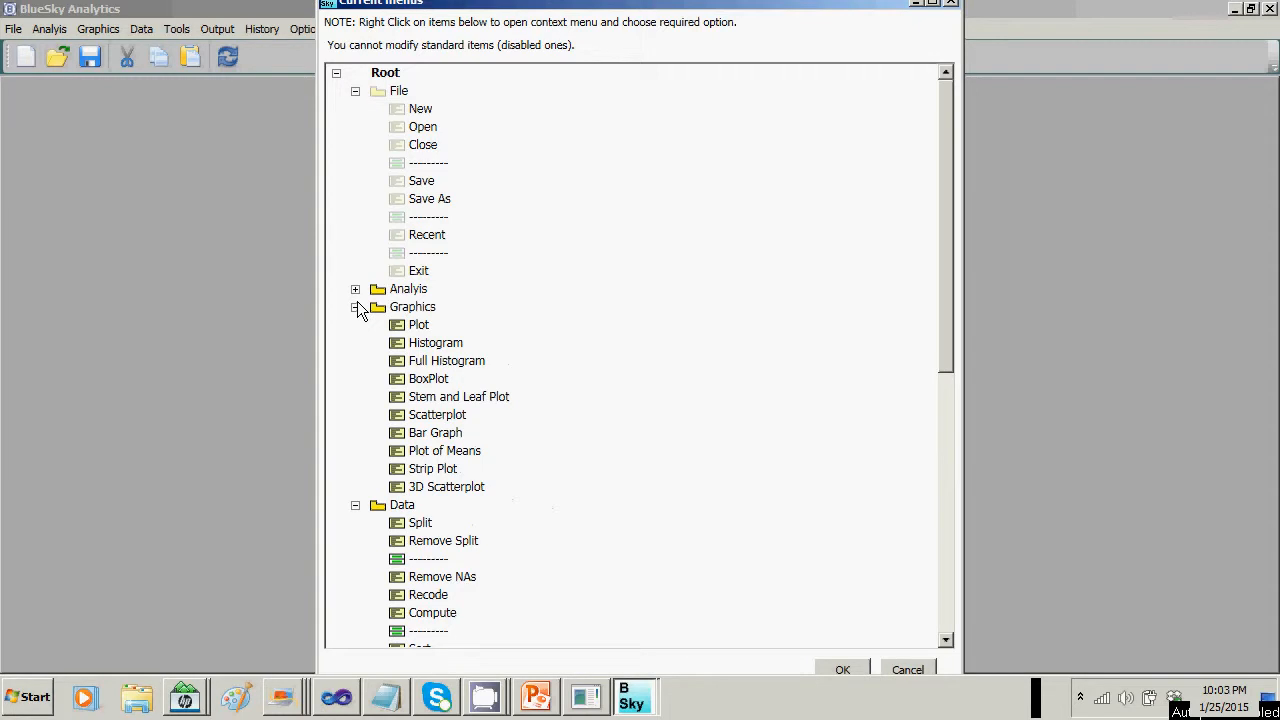
{"action": "left_click", "coordinate": [355, 307]}
{"action": "left_click", "coordinate": [355, 325]}
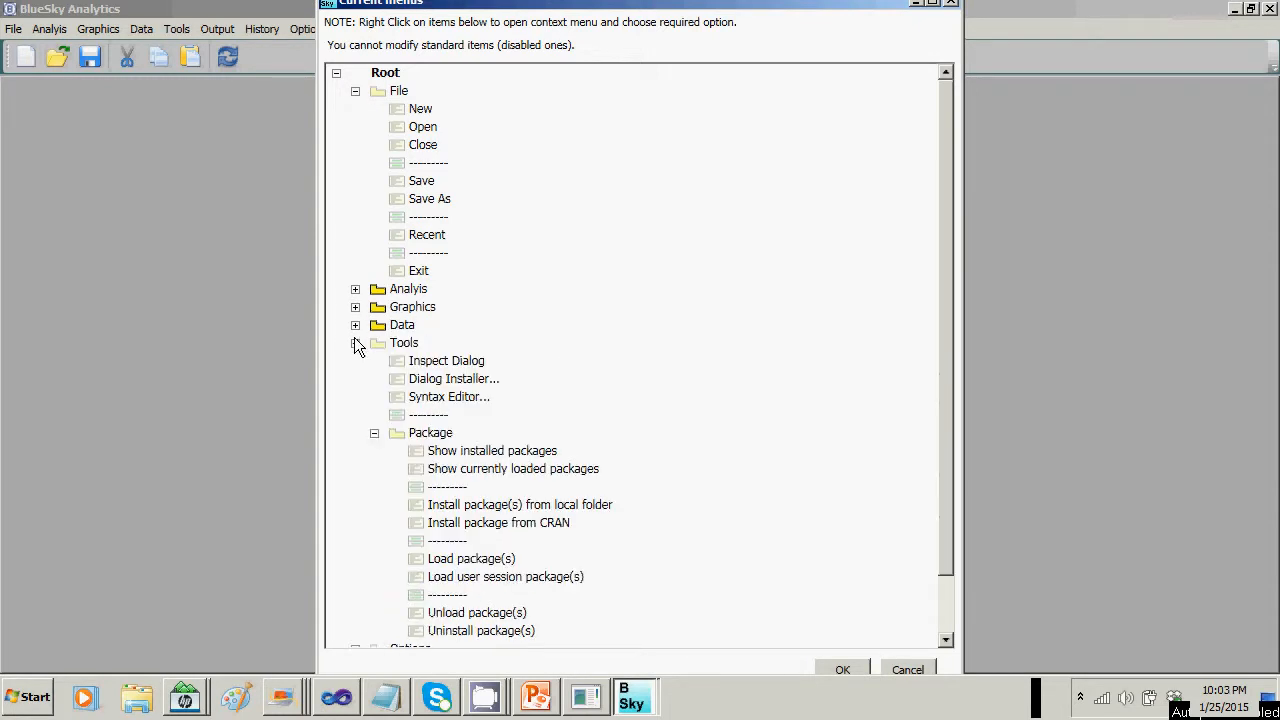
{"action": "left_click", "coordinate": [355, 343]}
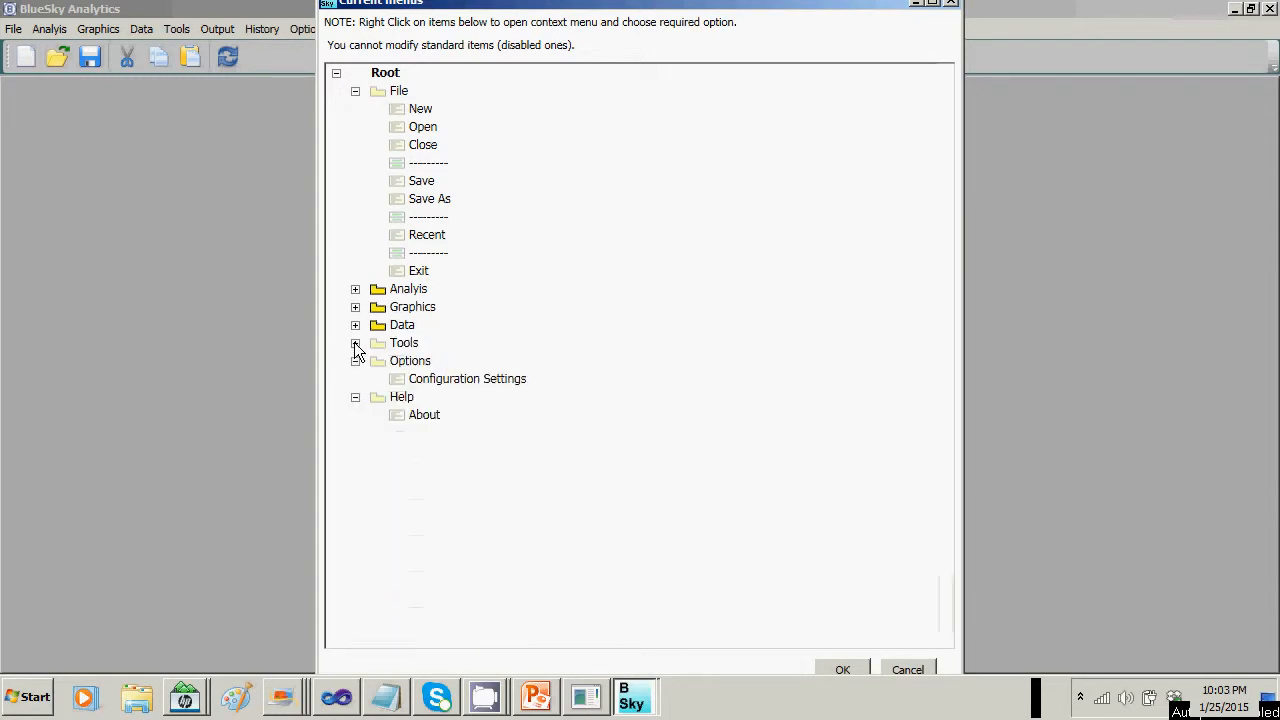
Look through the subcategories of the Analysis category in the menu tree and collapse the category again.
{"action": "left_click", "coordinate": [355, 289]}
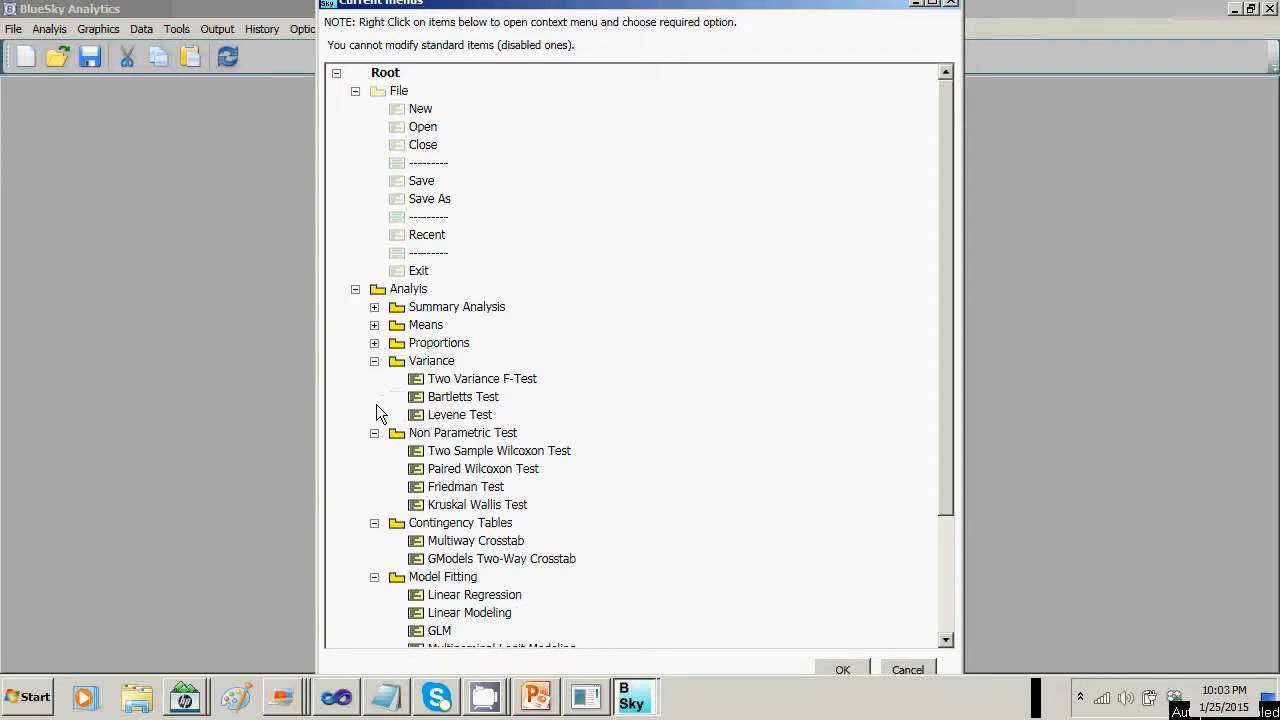
{"action": "left_click_drag", "start_coordinate": [946, 376], "coordinate": [940, 512]}
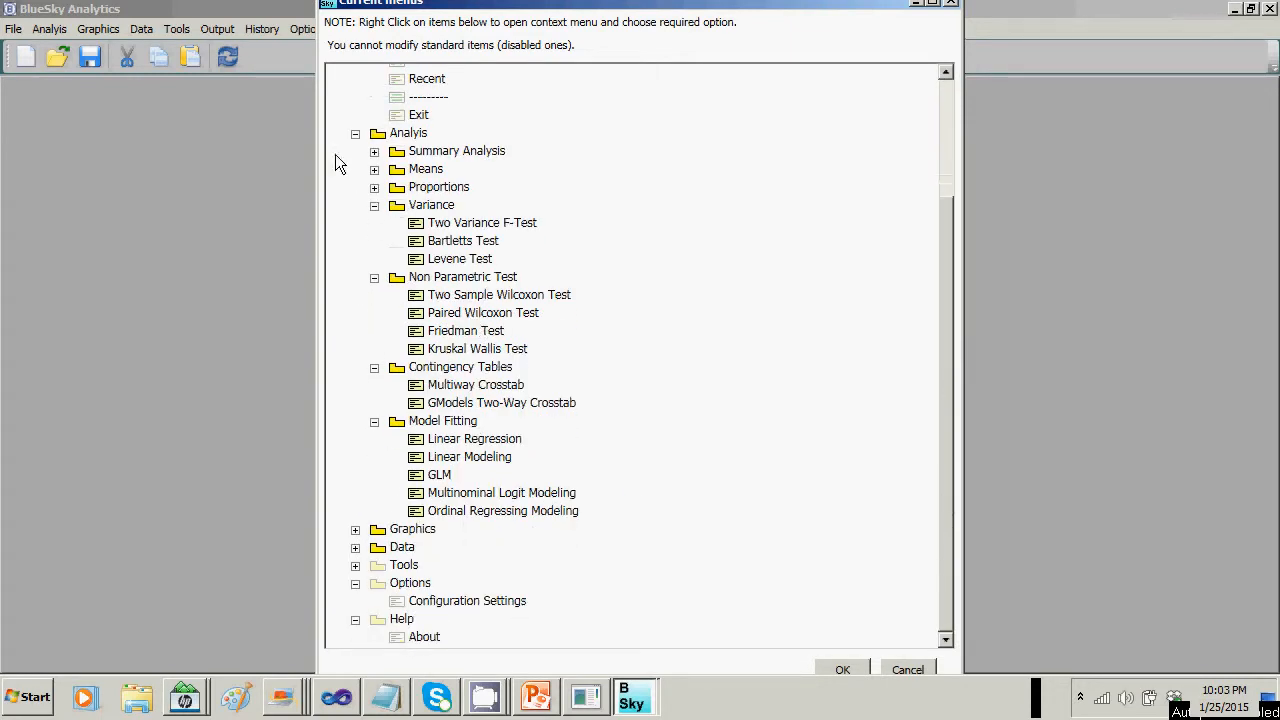
{"action": "left_click", "coordinate": [374, 206]}
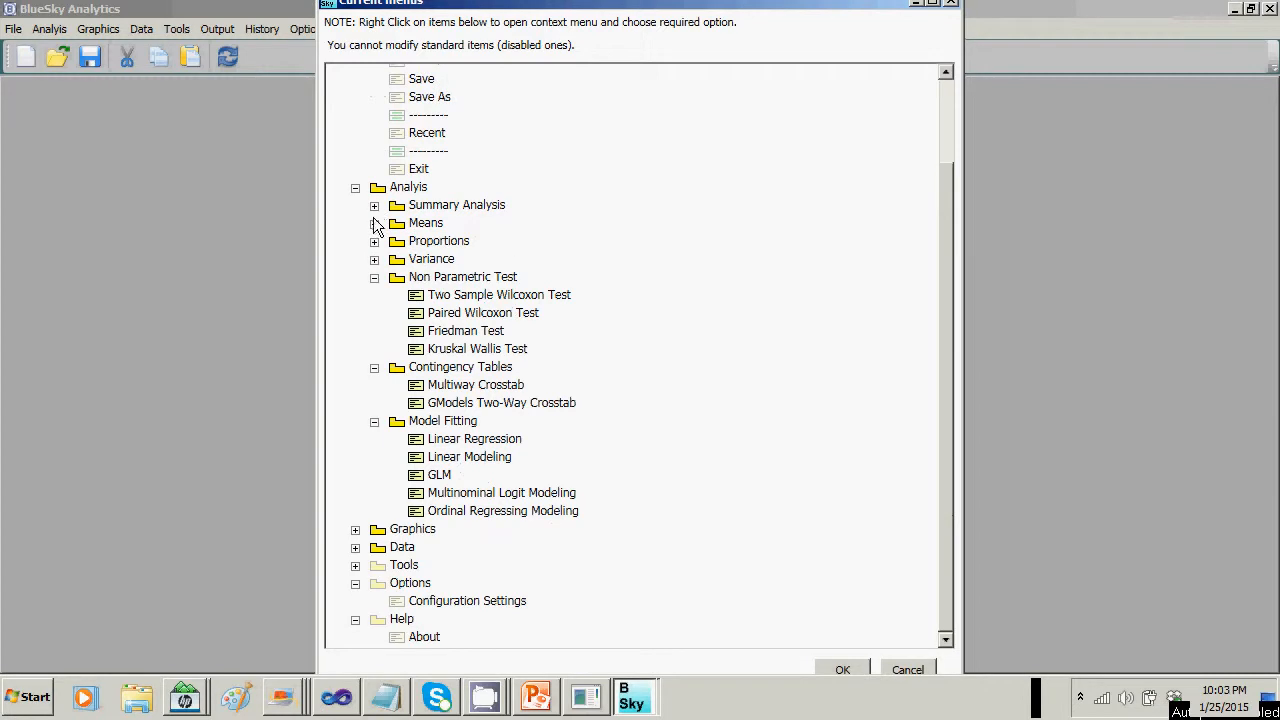
{"action": "left_click", "coordinate": [374, 278]}
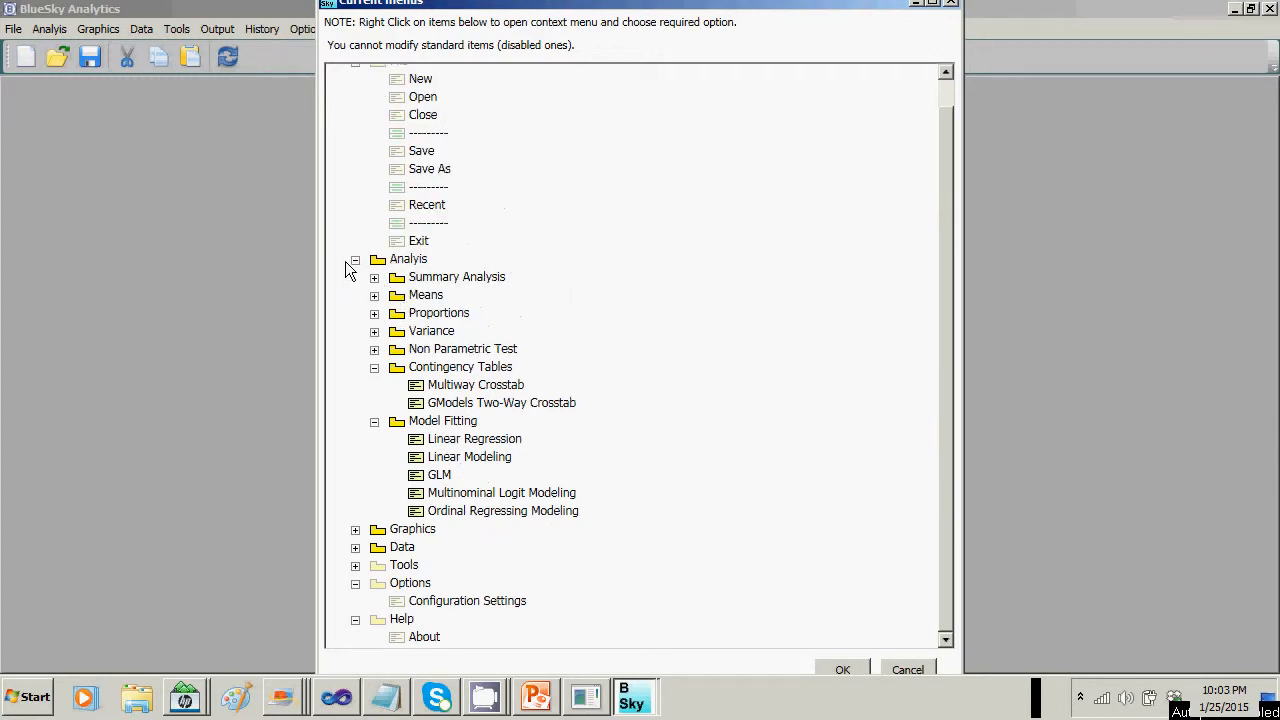
{"action": "left_click", "coordinate": [355, 259]}
Install the aggregatedemo dialog file from the Series 3 folder as a new command in the Data category and confirm the installation.
{"action": "left_click", "coordinate": [355, 325]}
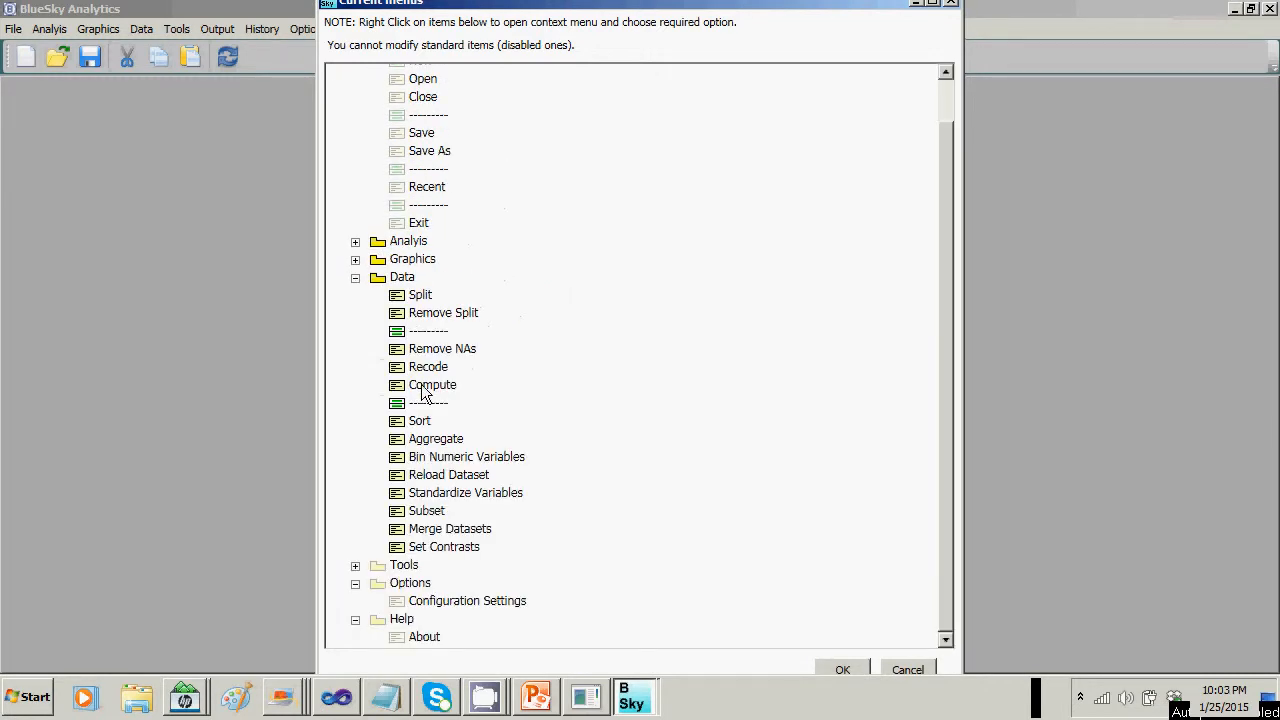
{"action": "left_click", "coordinate": [410, 278]}
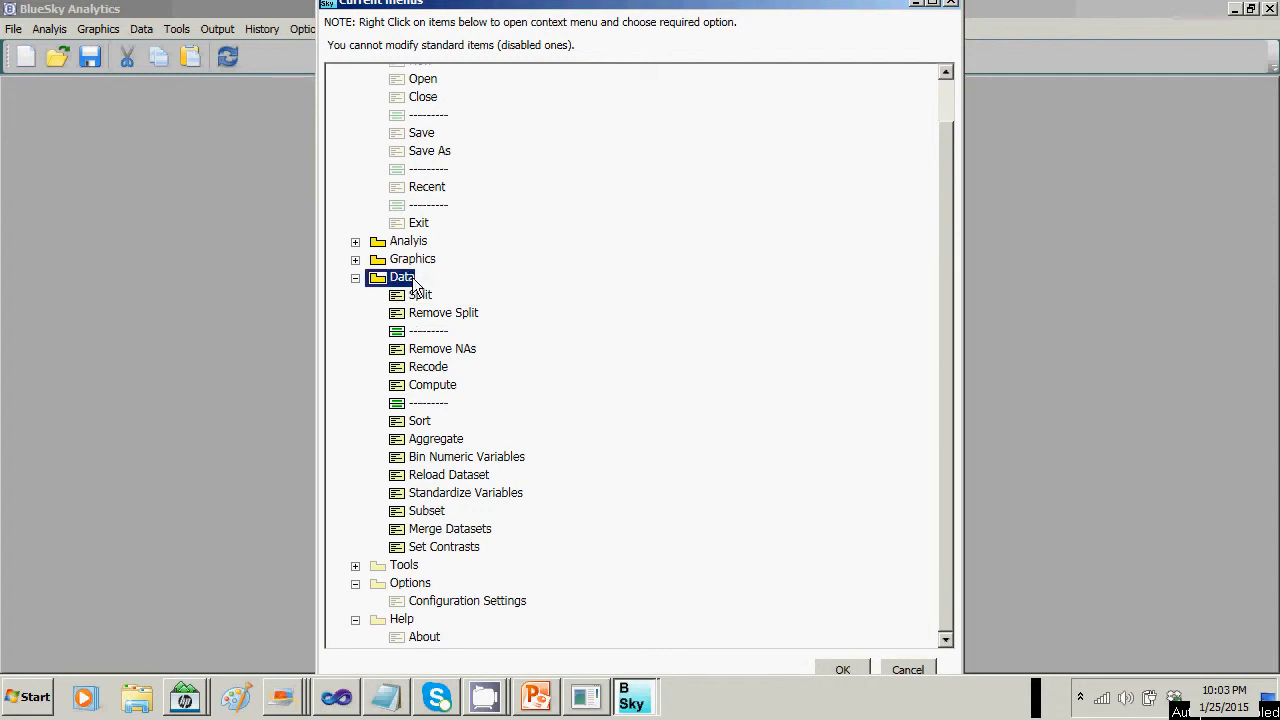
{"action": "right_click", "coordinate": [413, 280]}
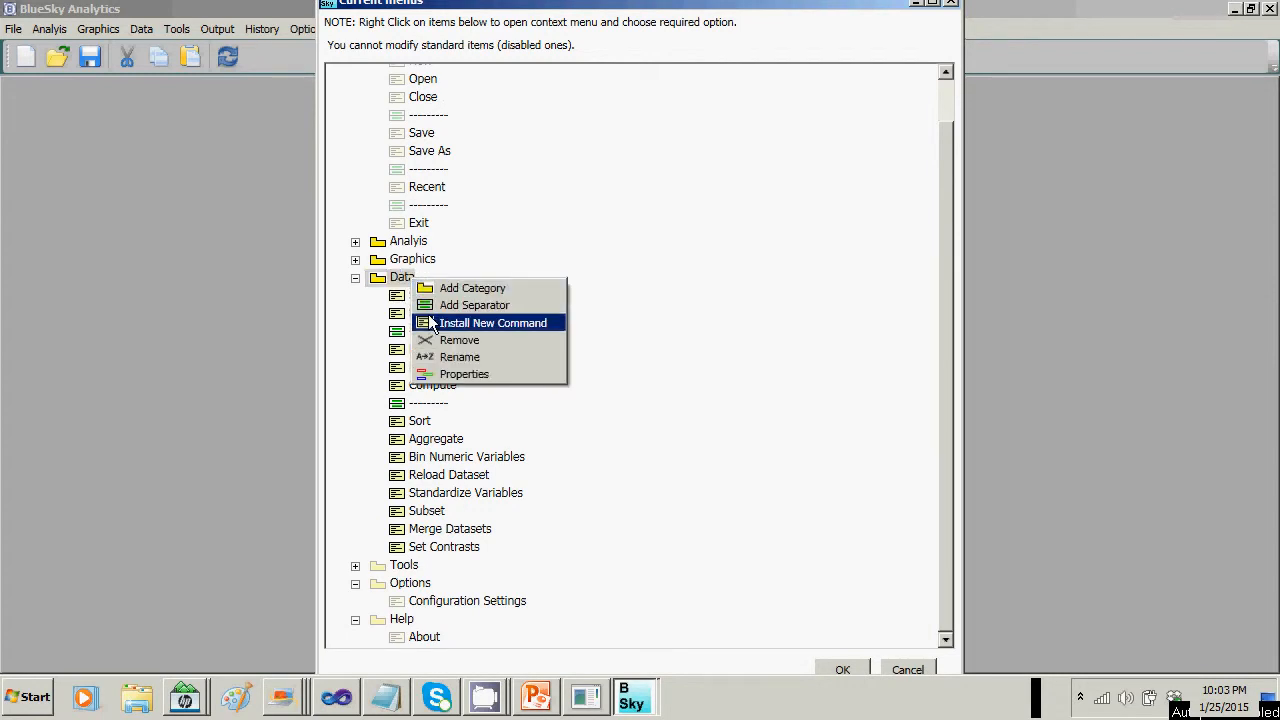
{"action": "left_click", "coordinate": [431, 322]}
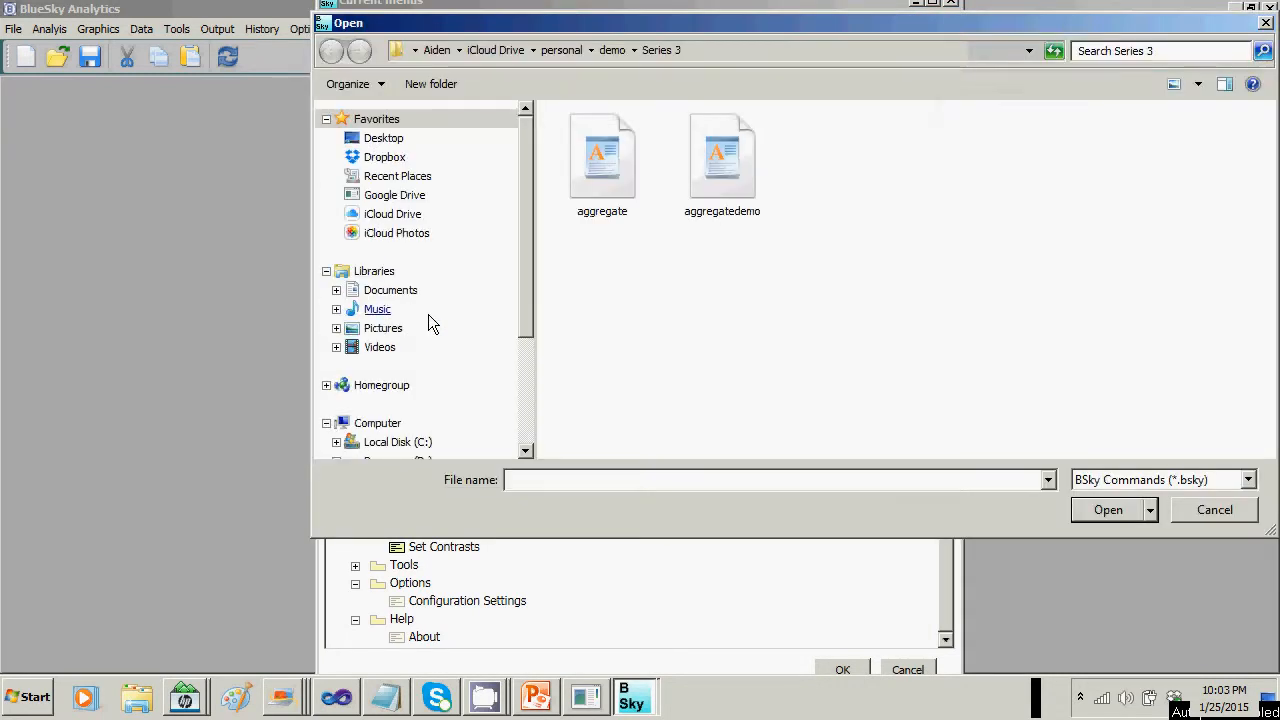
{"action": "left_click", "coordinate": [752, 180]}
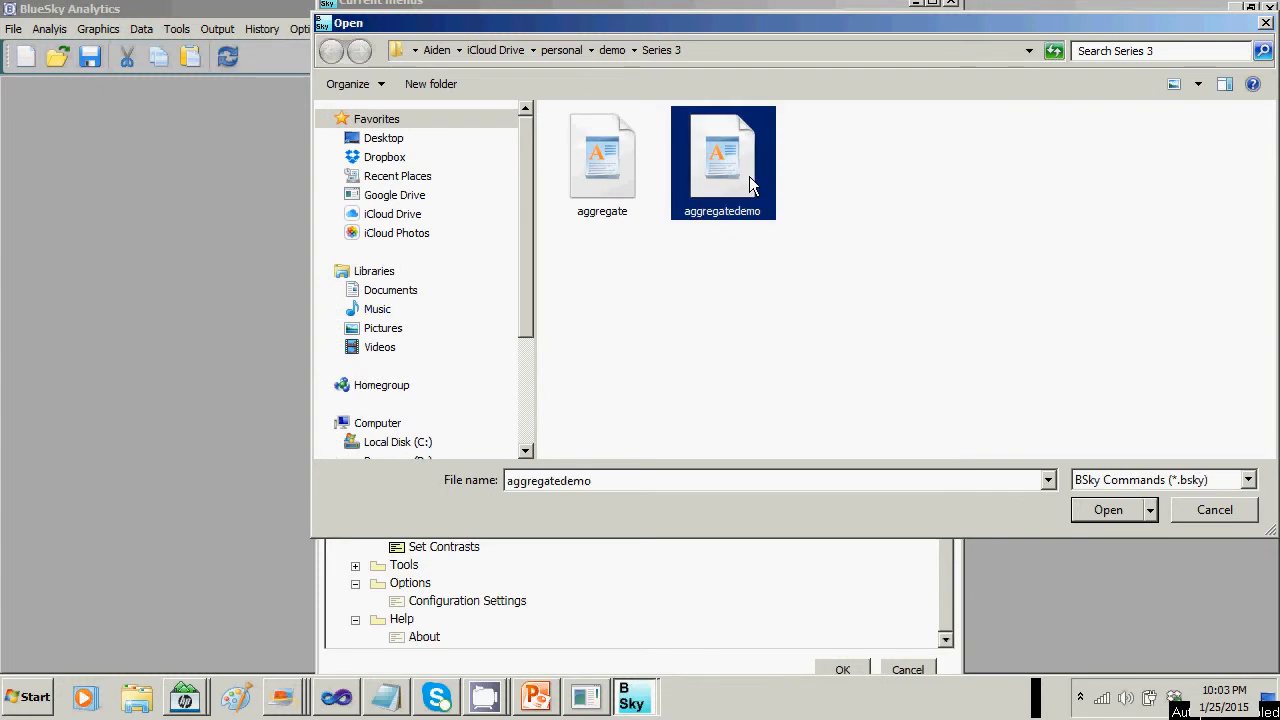
{"action": "left_click", "coordinate": [1109, 510]}
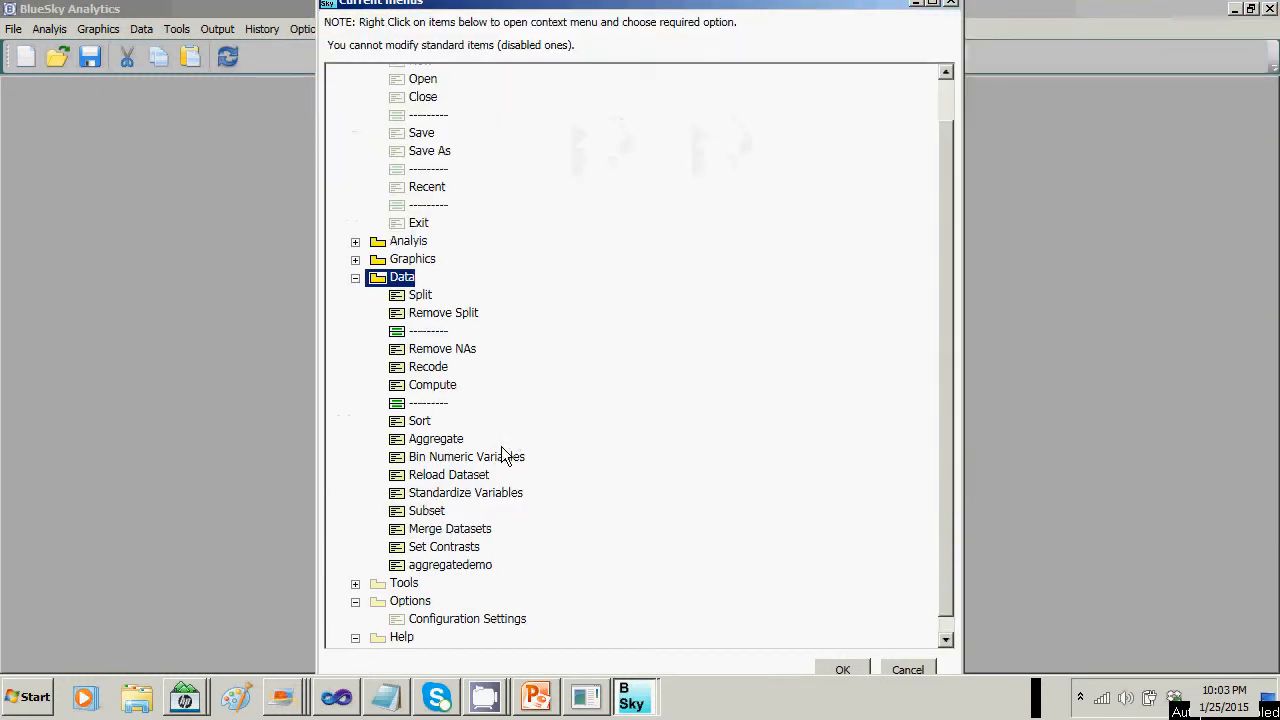
{"action": "left_click", "coordinate": [460, 567]}
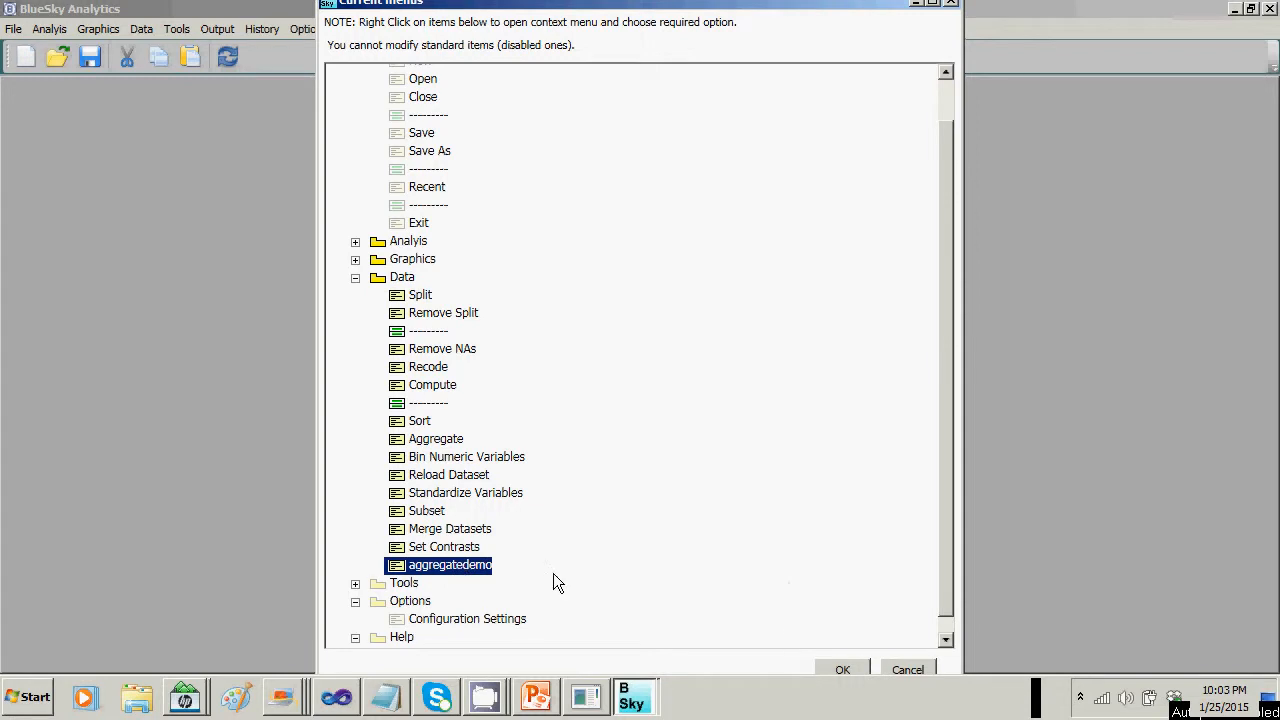
{"action": "left_click", "coordinate": [848, 672]}
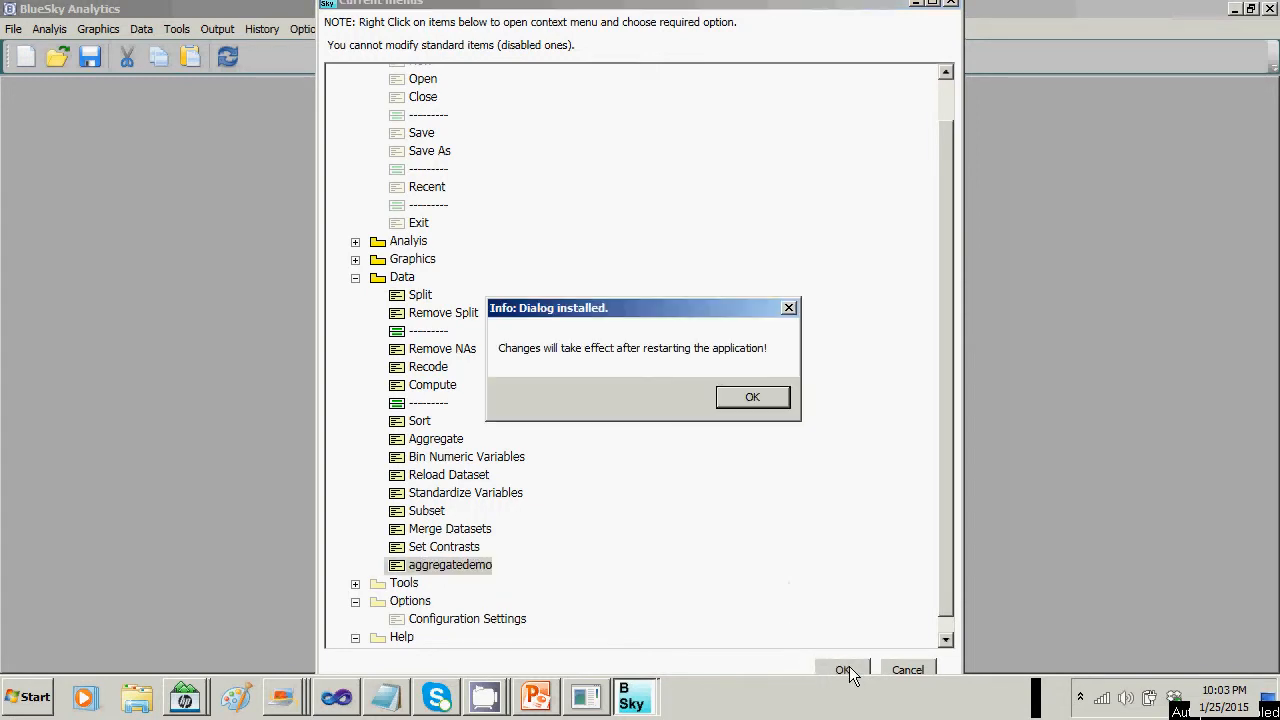
{"action": "left_click", "coordinate": [752, 399]}
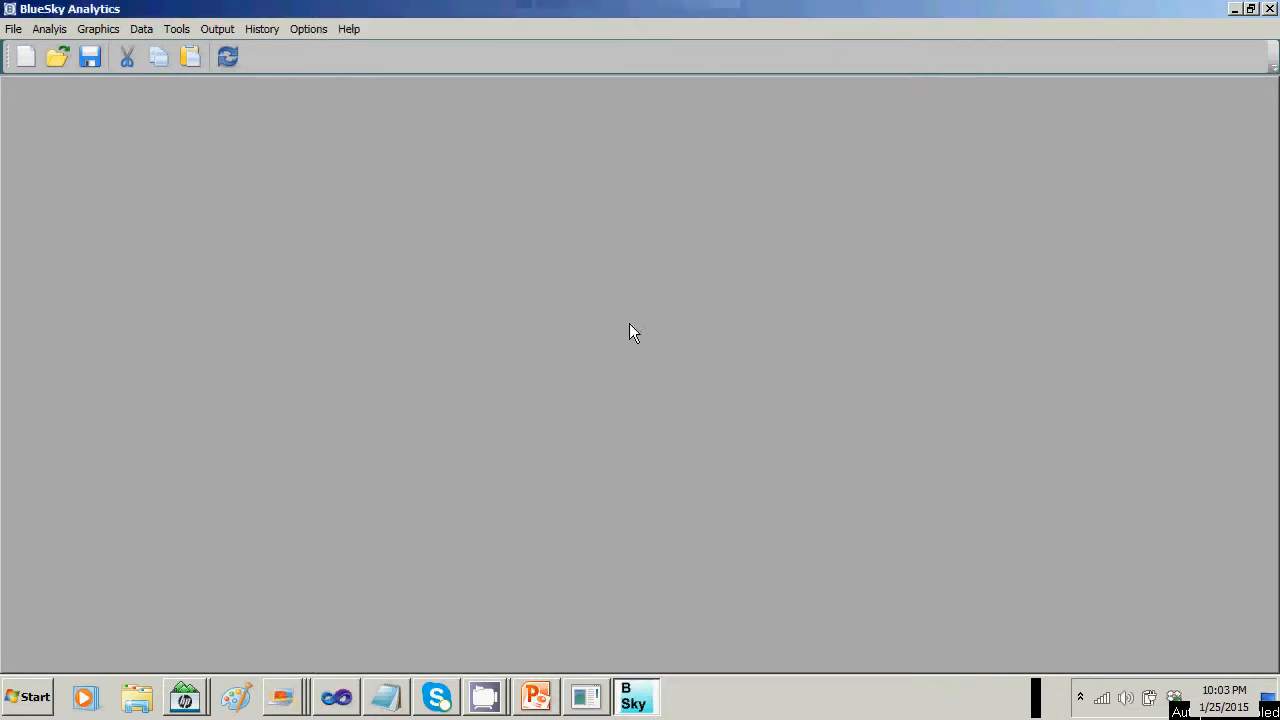
Exit BlueSky Analytics and start the application again.
{"action": "double_click", "coordinate": [7, 9]}
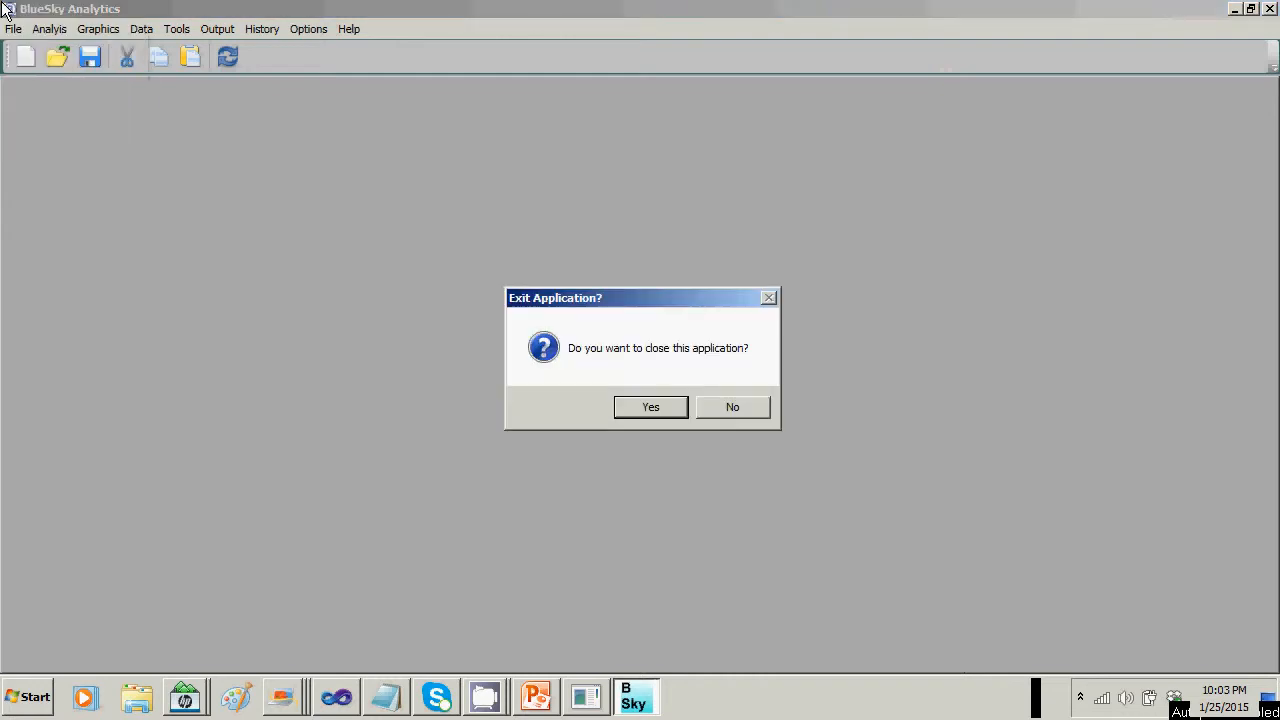
{"action": "left_click", "coordinate": [650, 409]}
{"action": "left_click", "coordinate": [30, 700]}
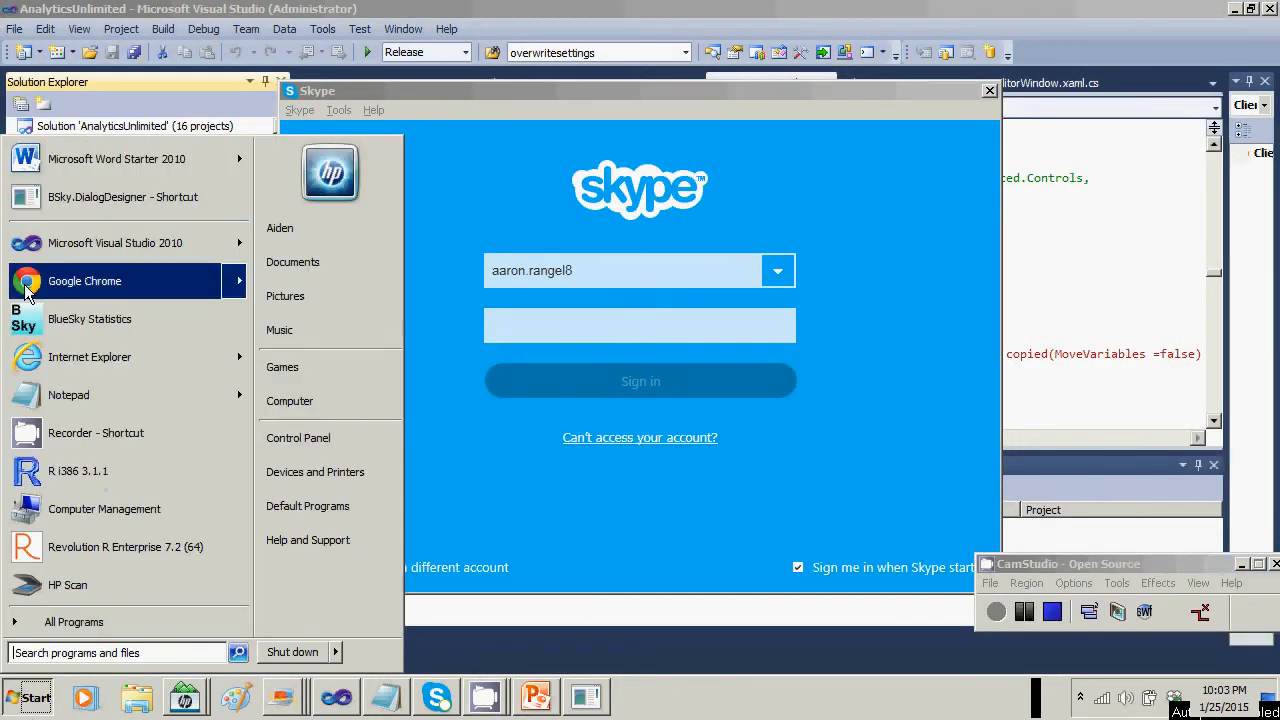
{"action": "left_click", "coordinate": [89, 319]}
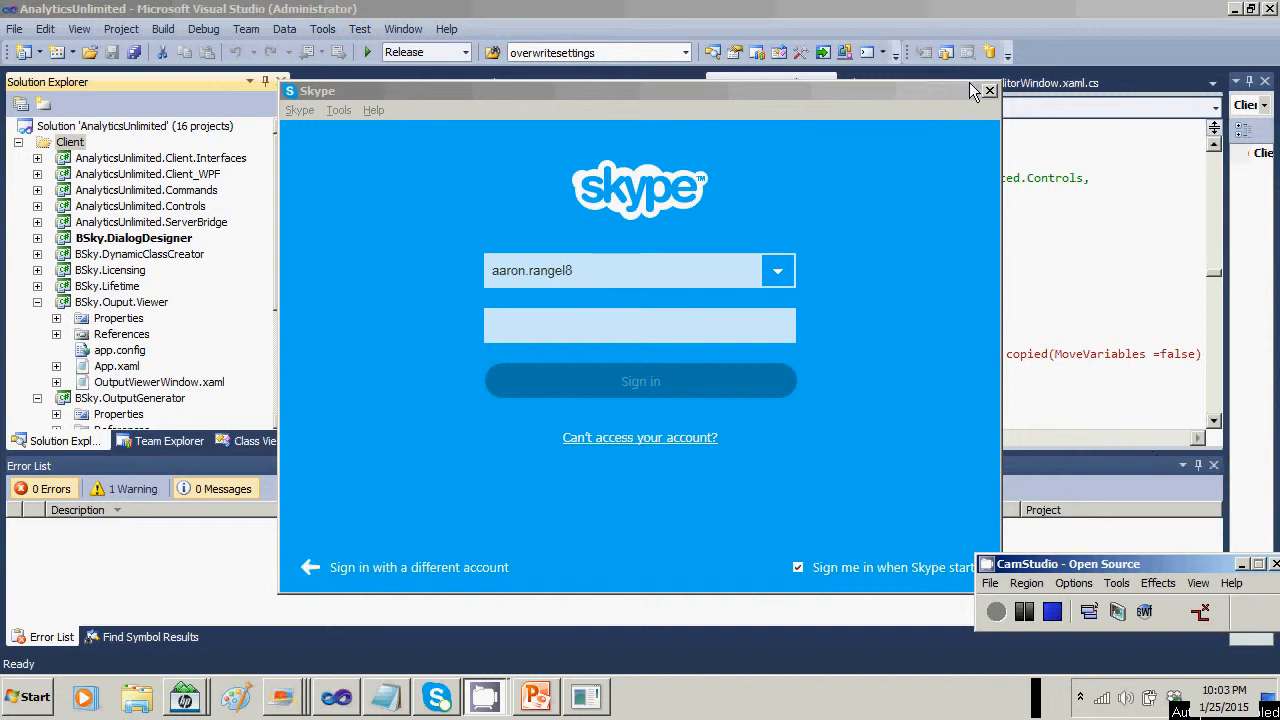
Switch through the open windows and minimize the dialog designer to bring up the restarted BlueSky Analytics window.
{"action": "key", "text": "alt+Tab"}
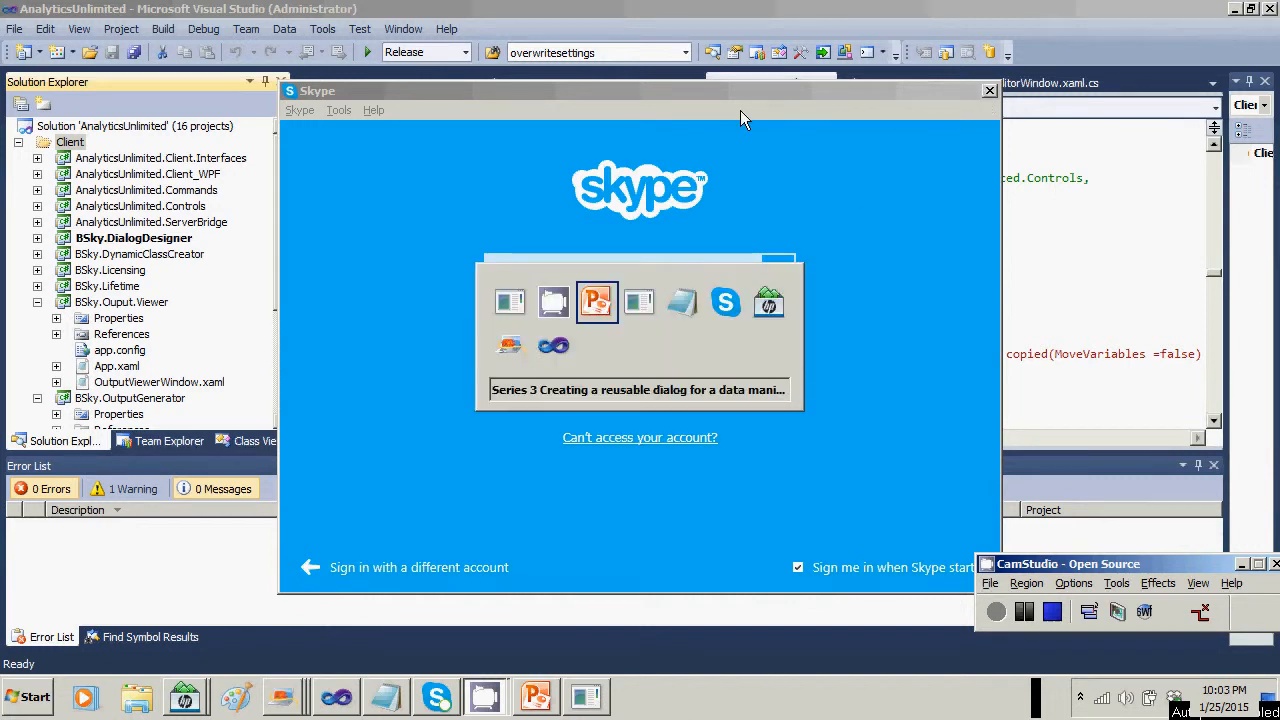
{"action": "key", "text": "alt+Tab"}
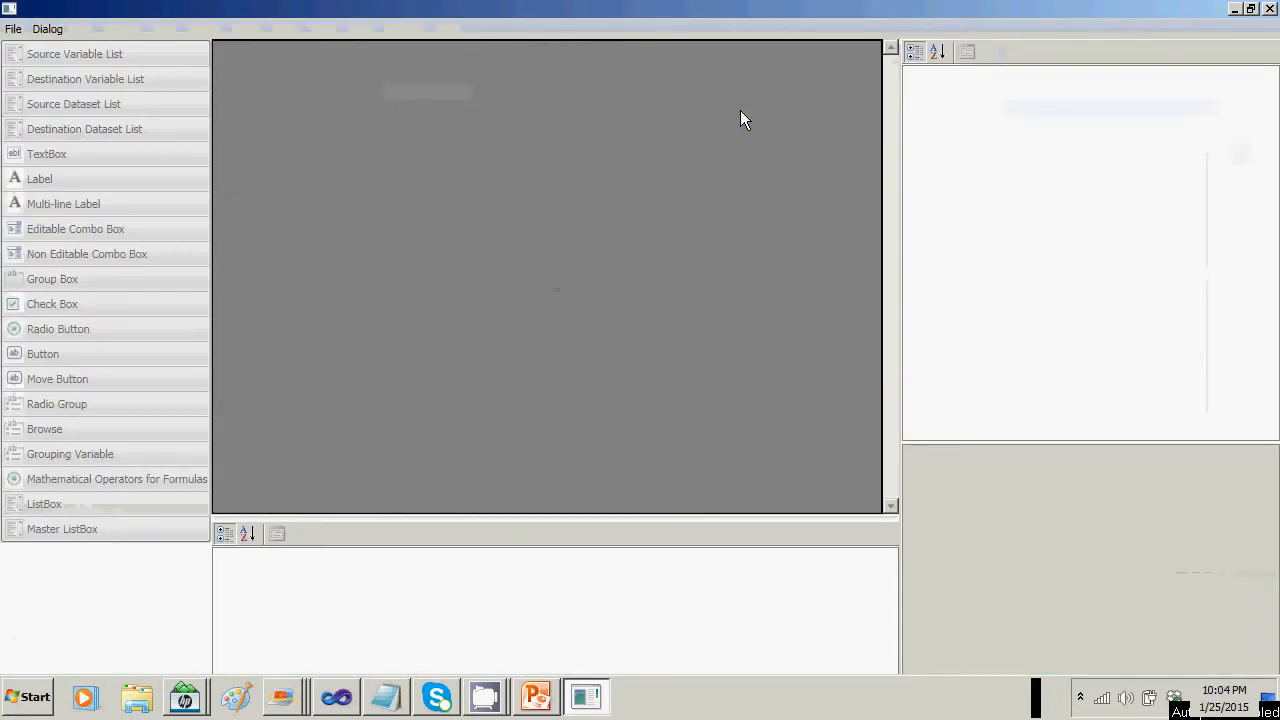
{"action": "key", "text": "alt+Tab"}
{"action": "key", "text": "alt+Tab"}
{"action": "key", "text": "alt+Tab"}
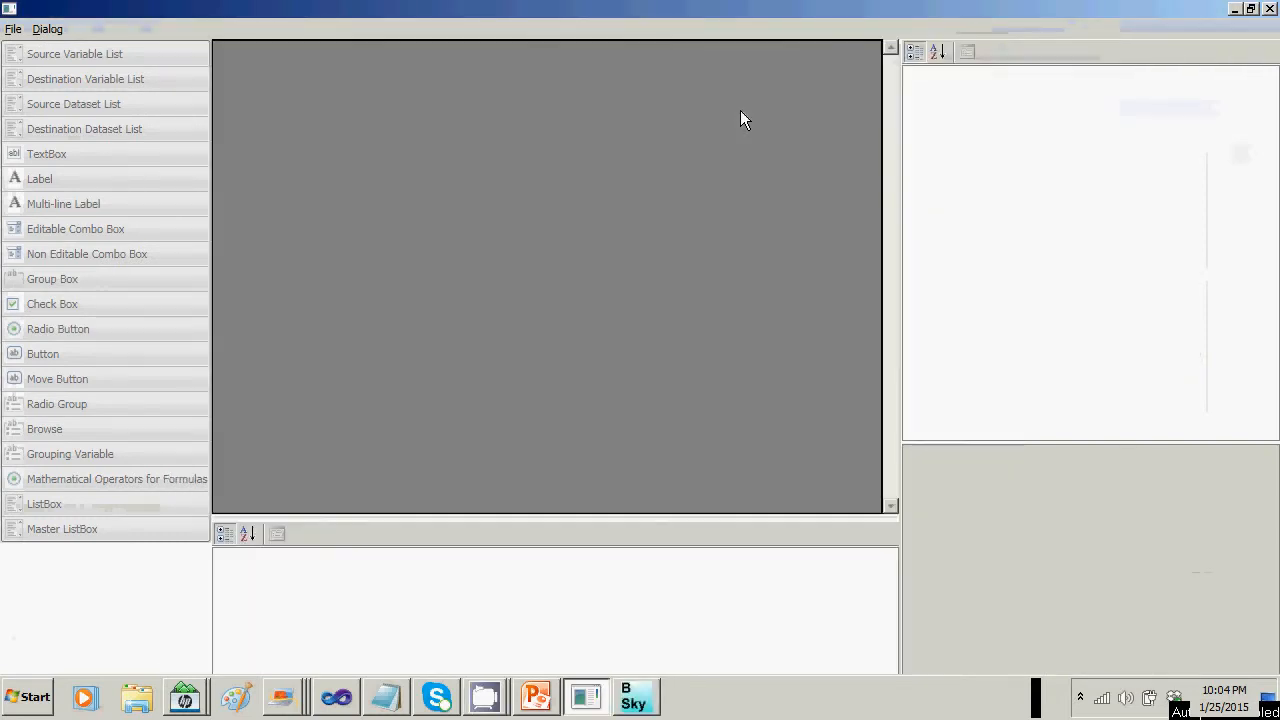
{"action": "key", "text": "alt+Tab"}
{"action": "key", "text": "alt+Tab"}
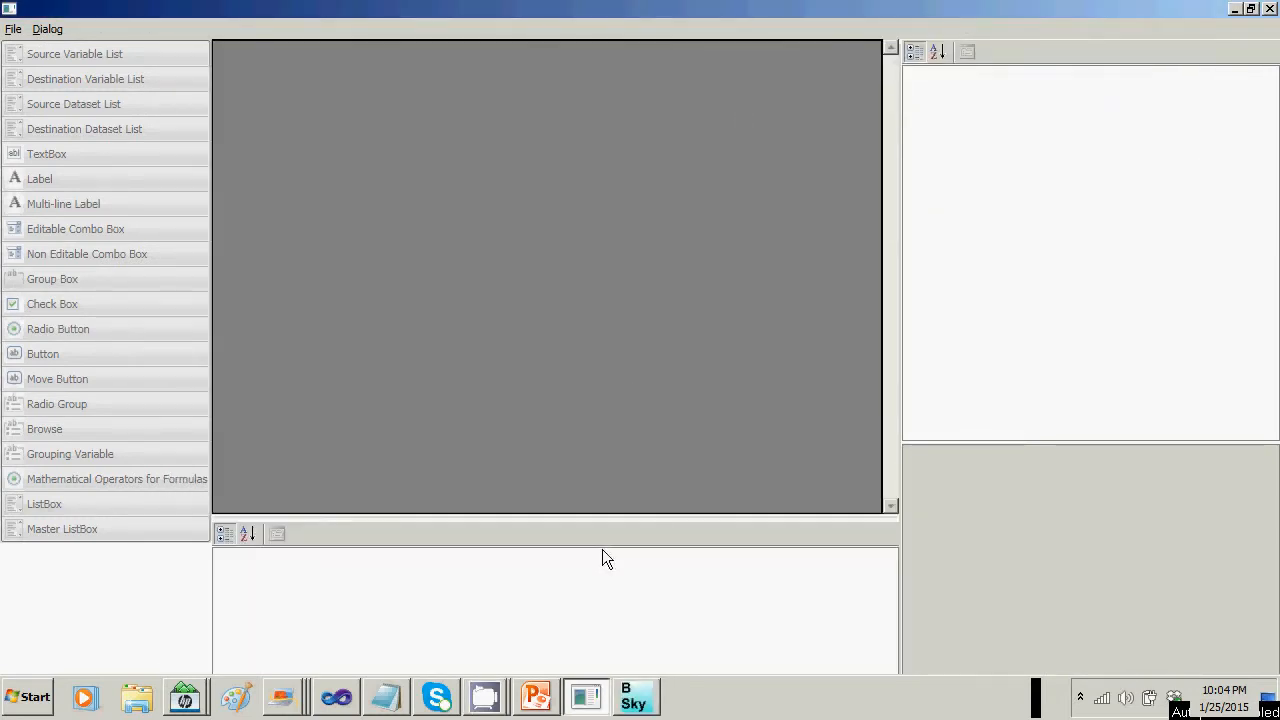
{"action": "left_click", "coordinate": [594, 712]}
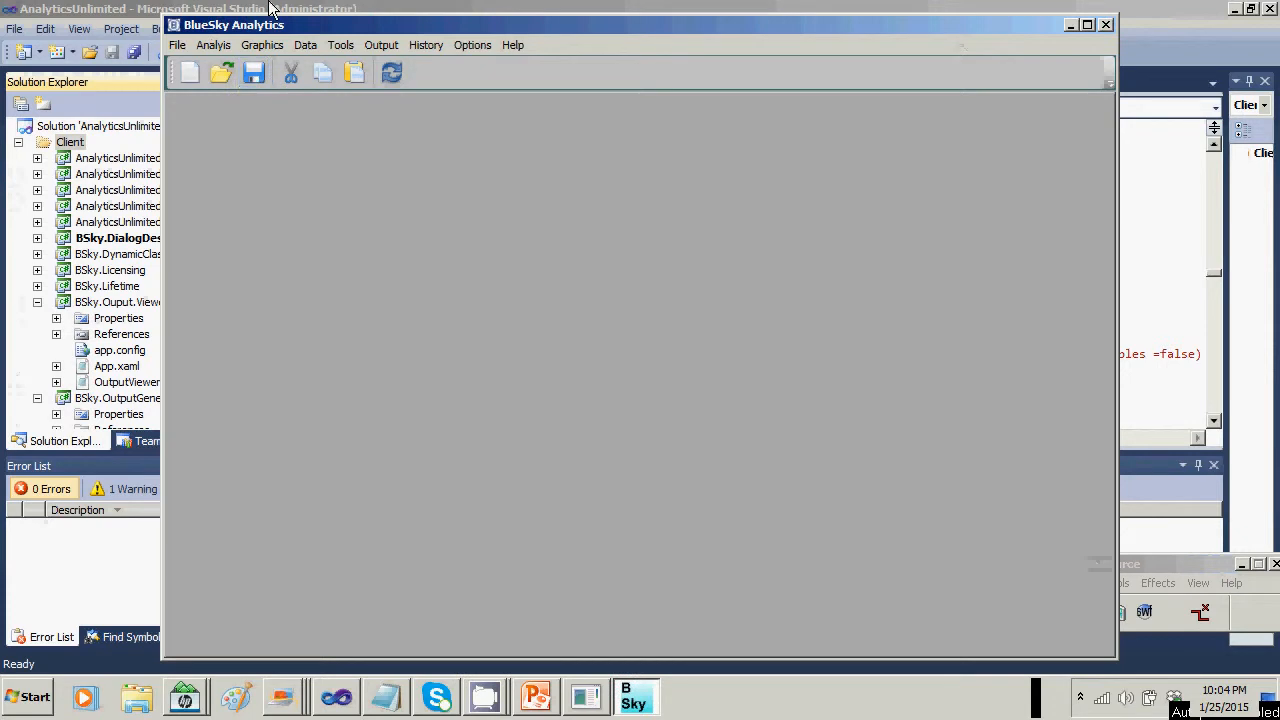
Open the recently used anorexia.RData dataset from the SampleDatasets folder.
{"action": "left_click", "coordinate": [177, 47]}
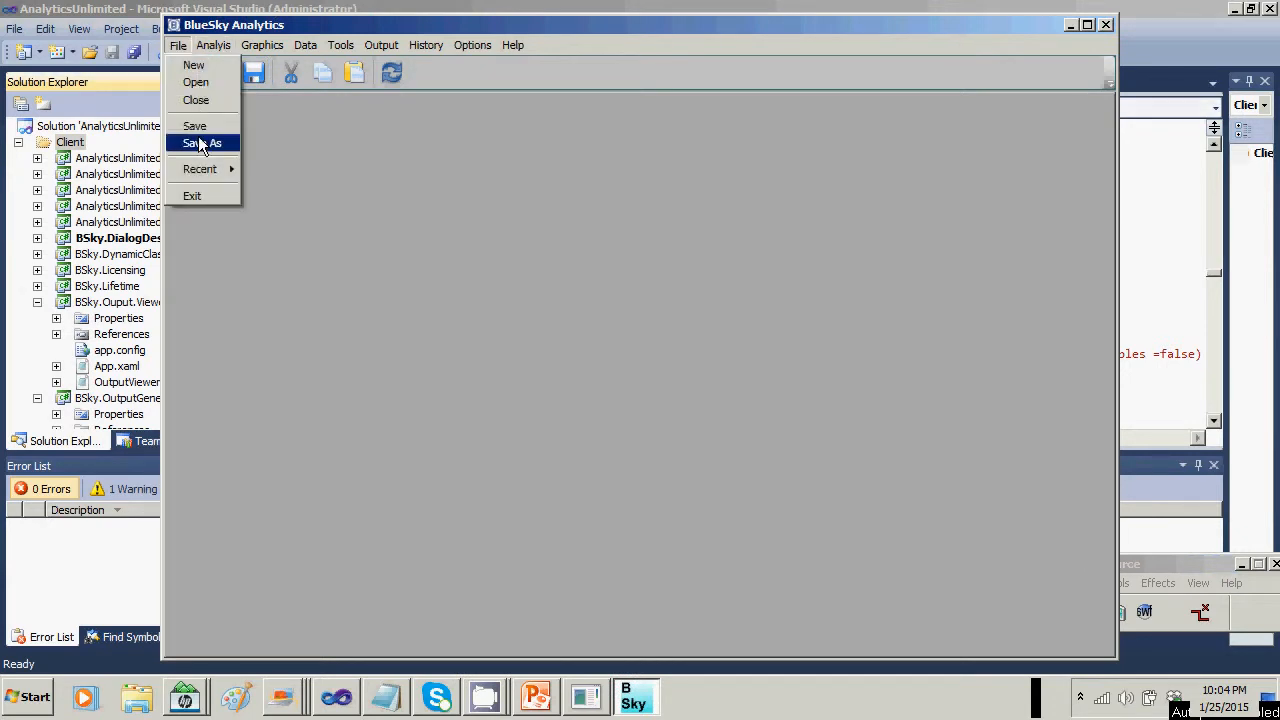
{"action": "mouse_move", "coordinate": [194, 170]}
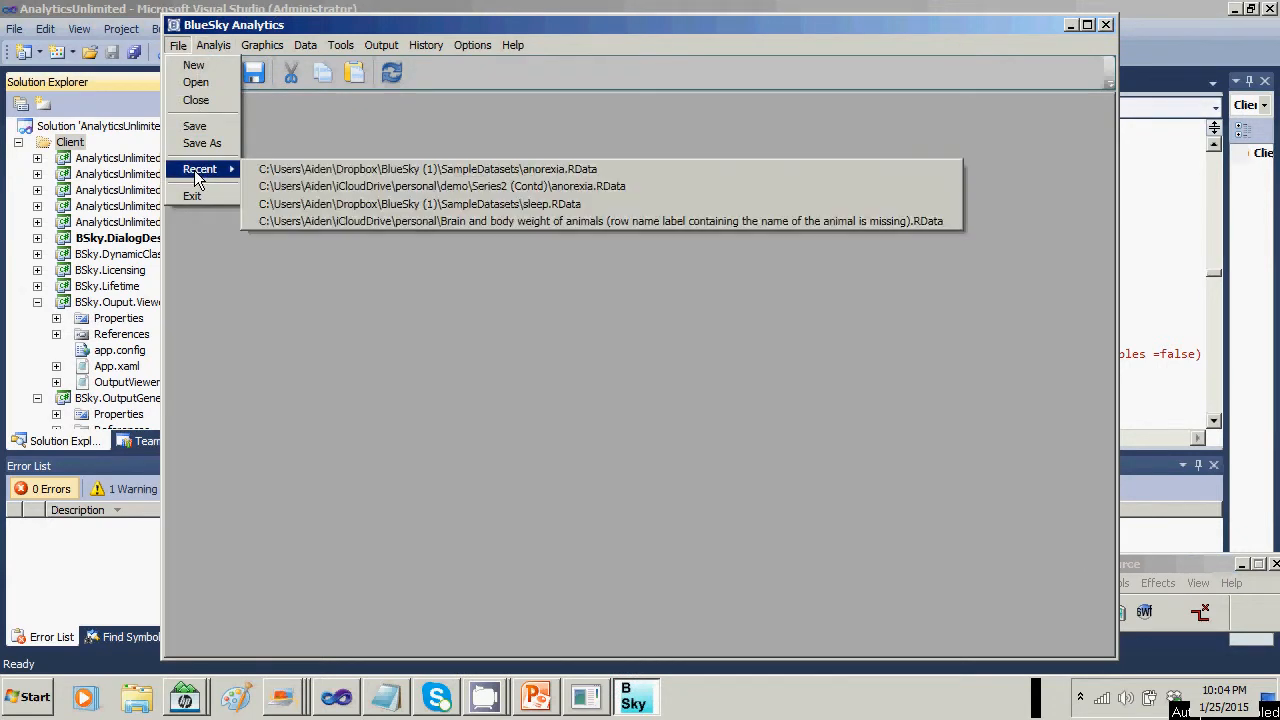
{"action": "left_click", "coordinate": [385, 170]}
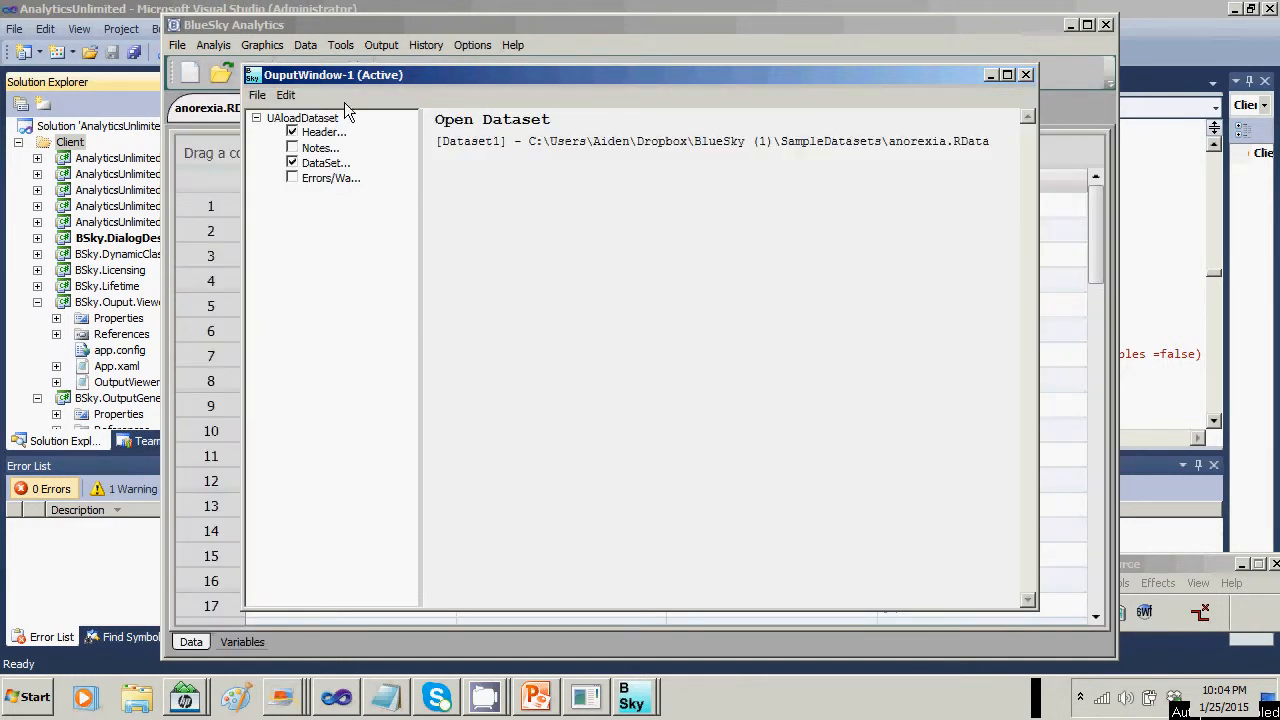
Return to the dataset window and open the installed aggregatedemo dialog.
{"action": "left_click", "coordinate": [301, 29]}
{"action": "left_click", "coordinate": [302, 44]}
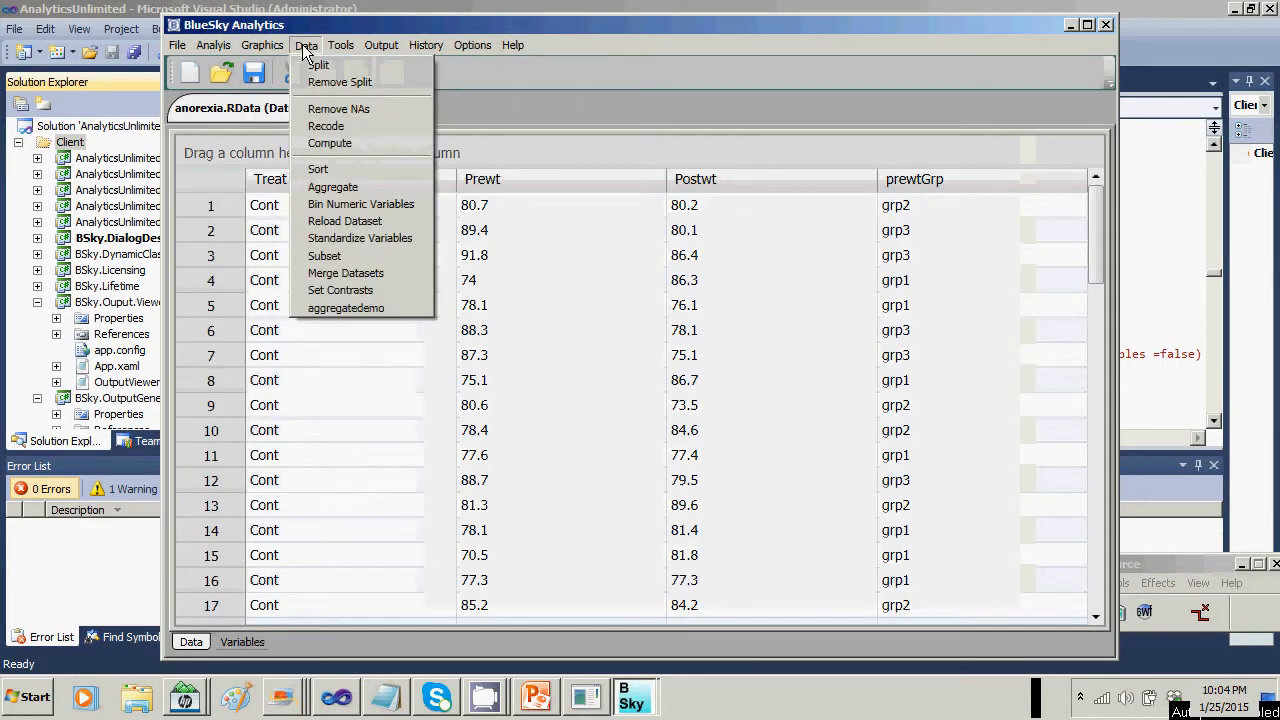
{"action": "left_click", "coordinate": [362, 305]}
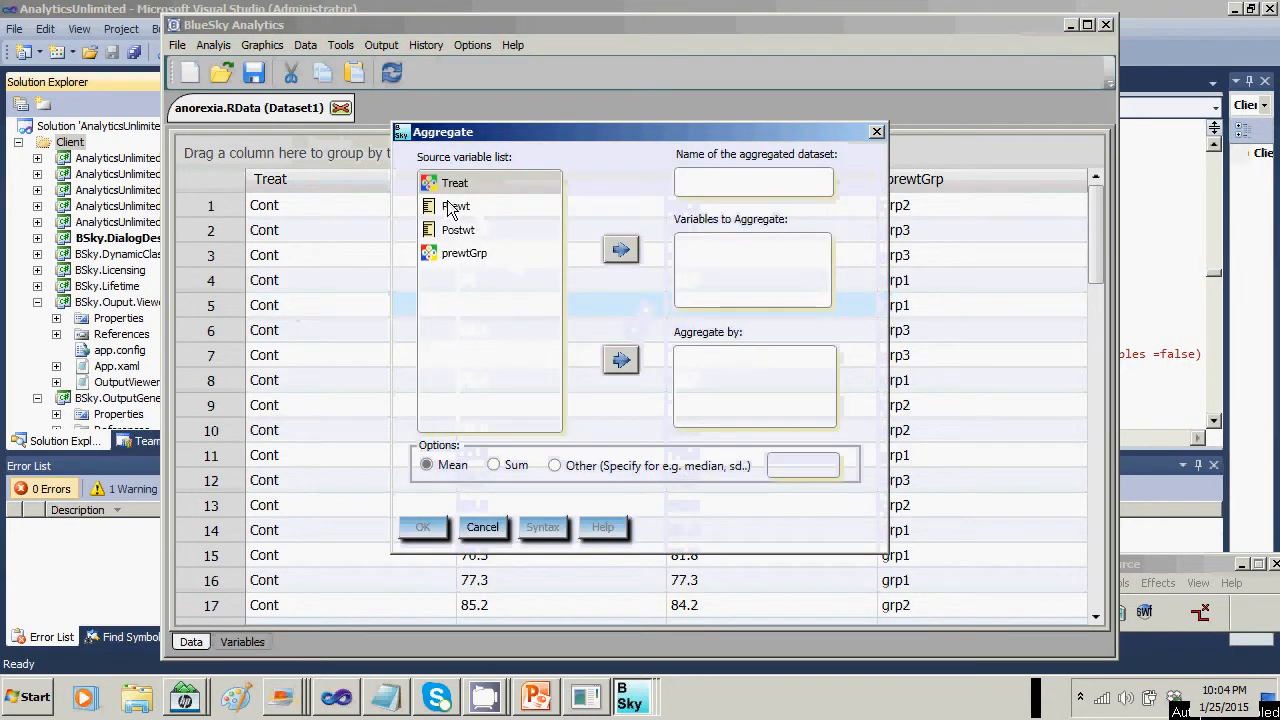
Name the aggregated dataset test and add Prewt and Postwt as the variables to aggregate.
{"action": "left_click", "coordinate": [704, 182]}
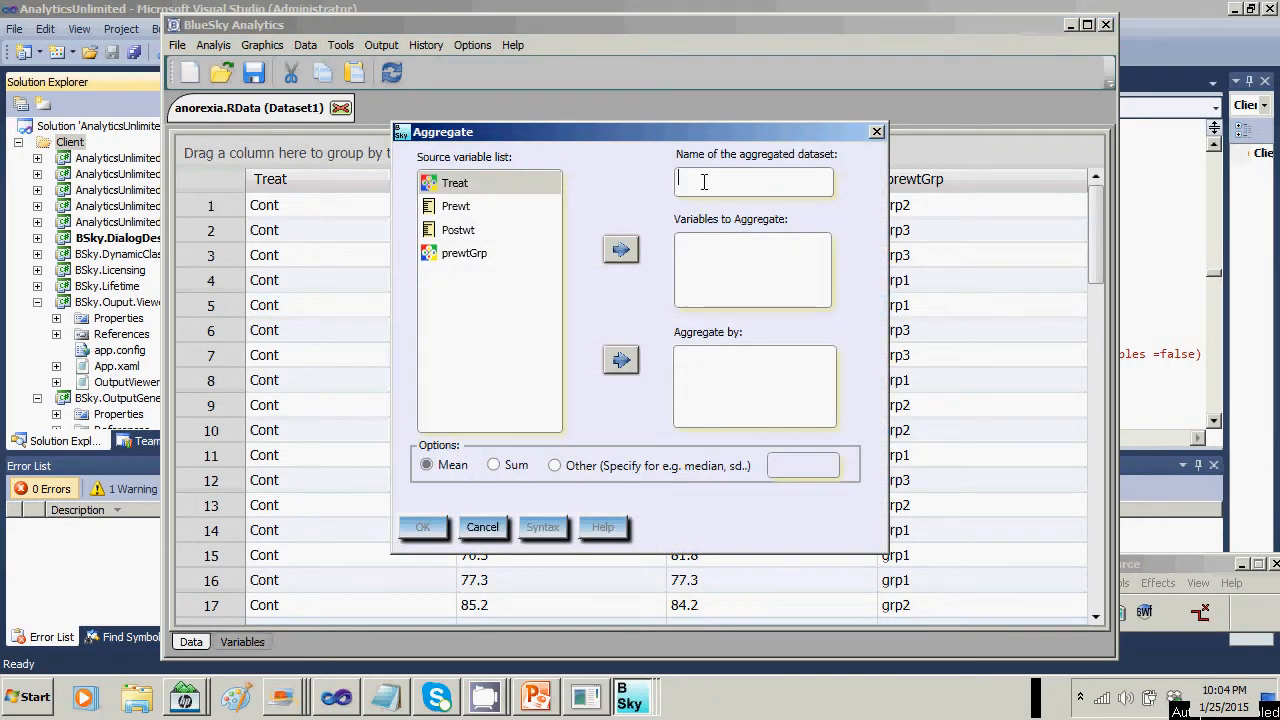
{"action": "type", "text": "test"}
{"action": "left_click", "coordinate": [466, 210]}
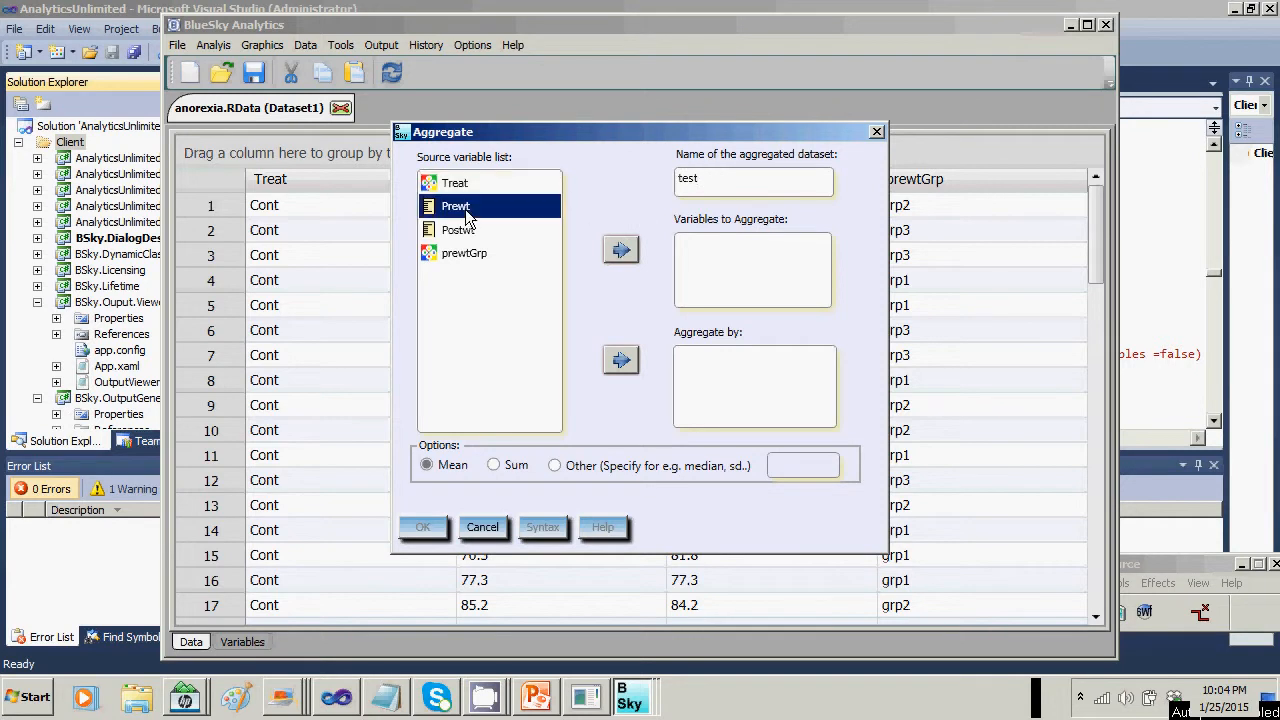
{"action": "left_click", "coordinate": [462, 230], "text": "shift"}
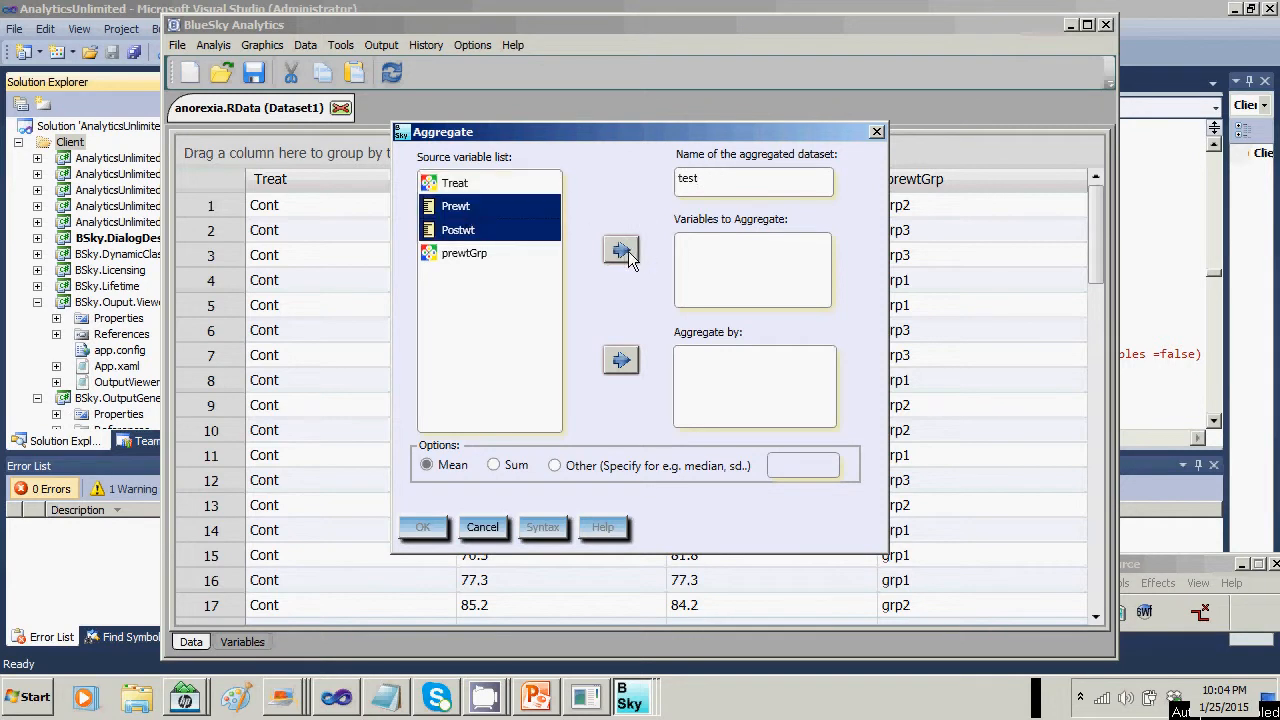
{"action": "left_click", "coordinate": [627, 251]}
Set Treat and prewtGrp as the aggregate-by variables, run the aggregation with the Mean option and review the output.
{"action": "left_click", "coordinate": [468, 184]}
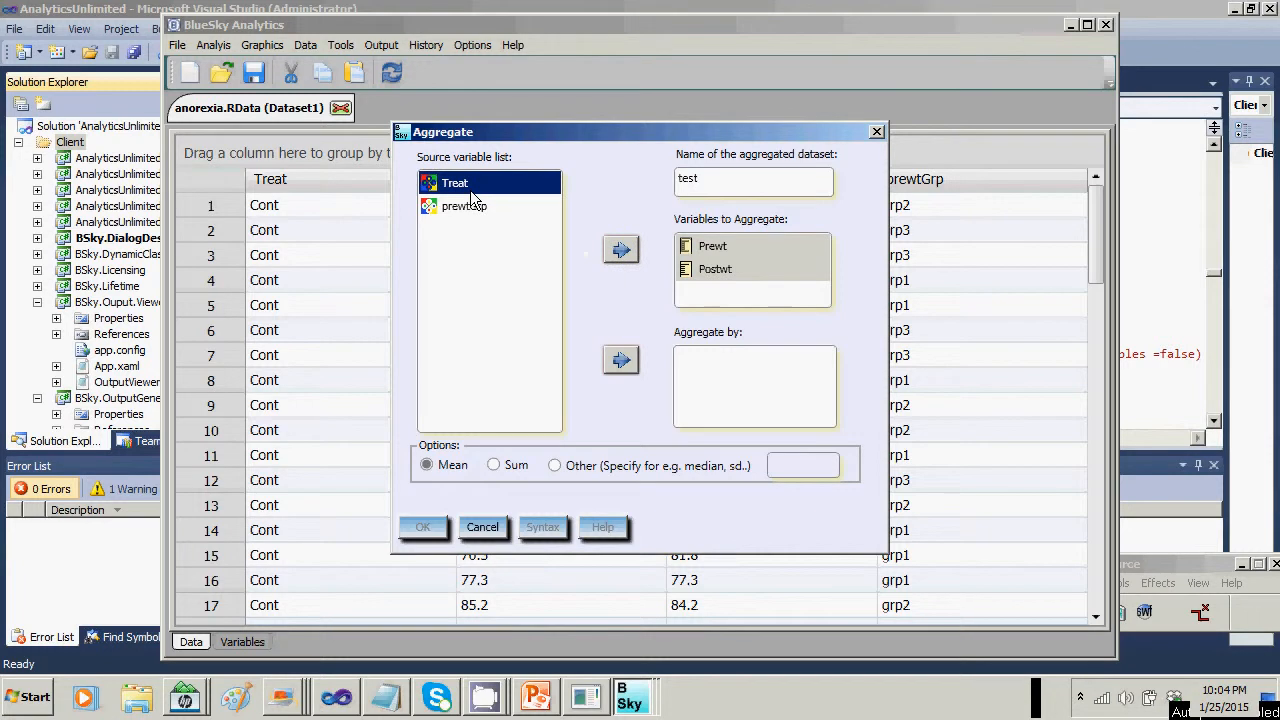
{"action": "left_click", "coordinate": [465, 206], "text": "shift"}
{"action": "left_click", "coordinate": [621, 361]}
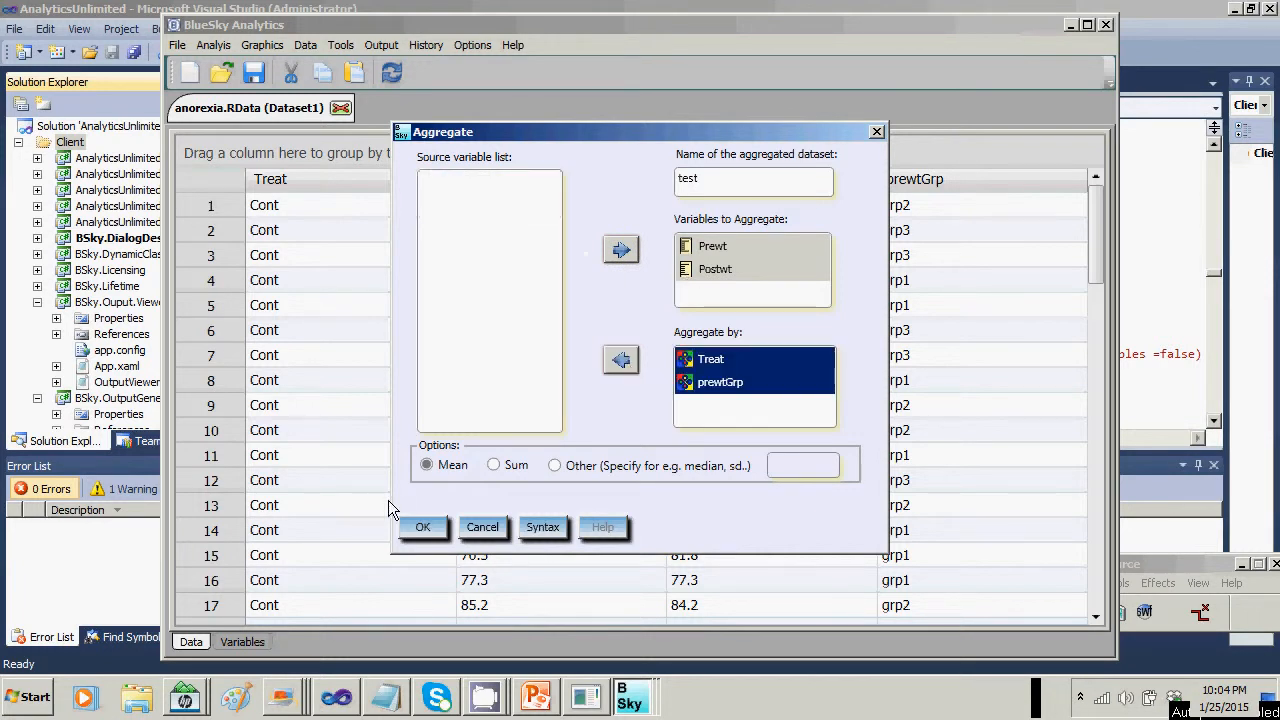
{"action": "left_click", "coordinate": [437, 527]}
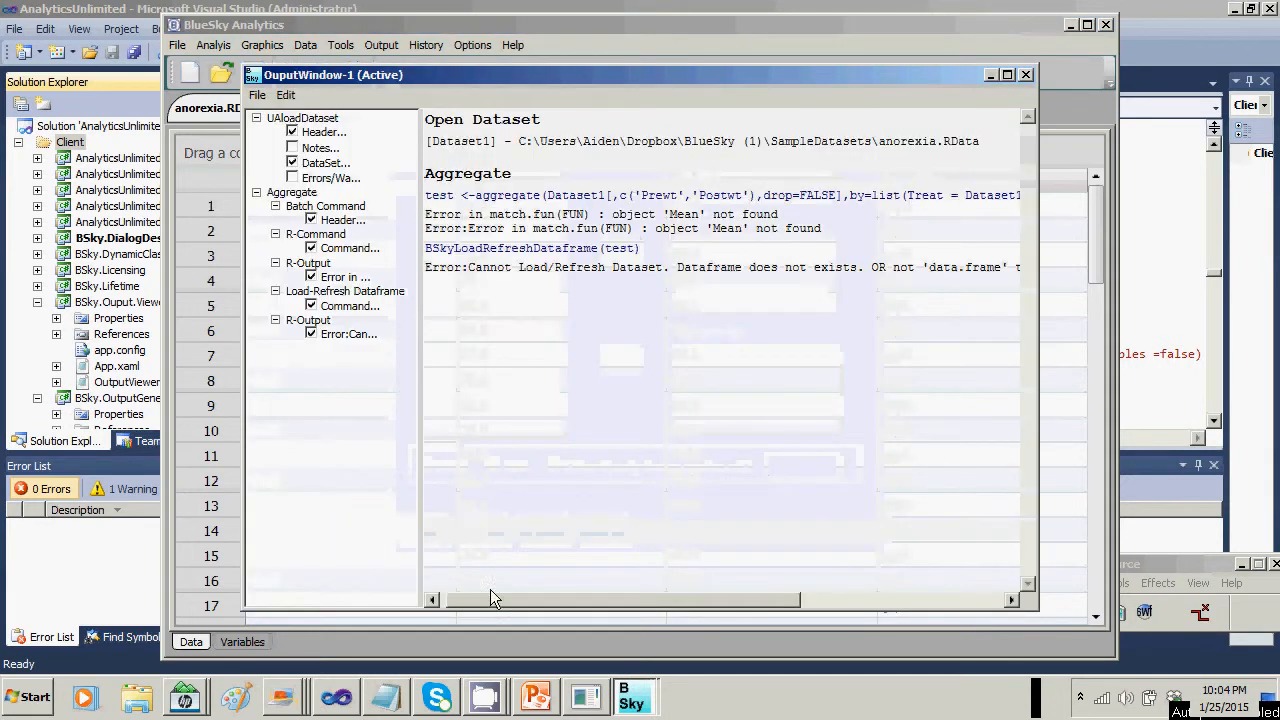
{"action": "left_click_drag", "start_coordinate": [579, 599], "coordinate": [502, 565]}
{"action": "left_click", "coordinate": [740, 226]}
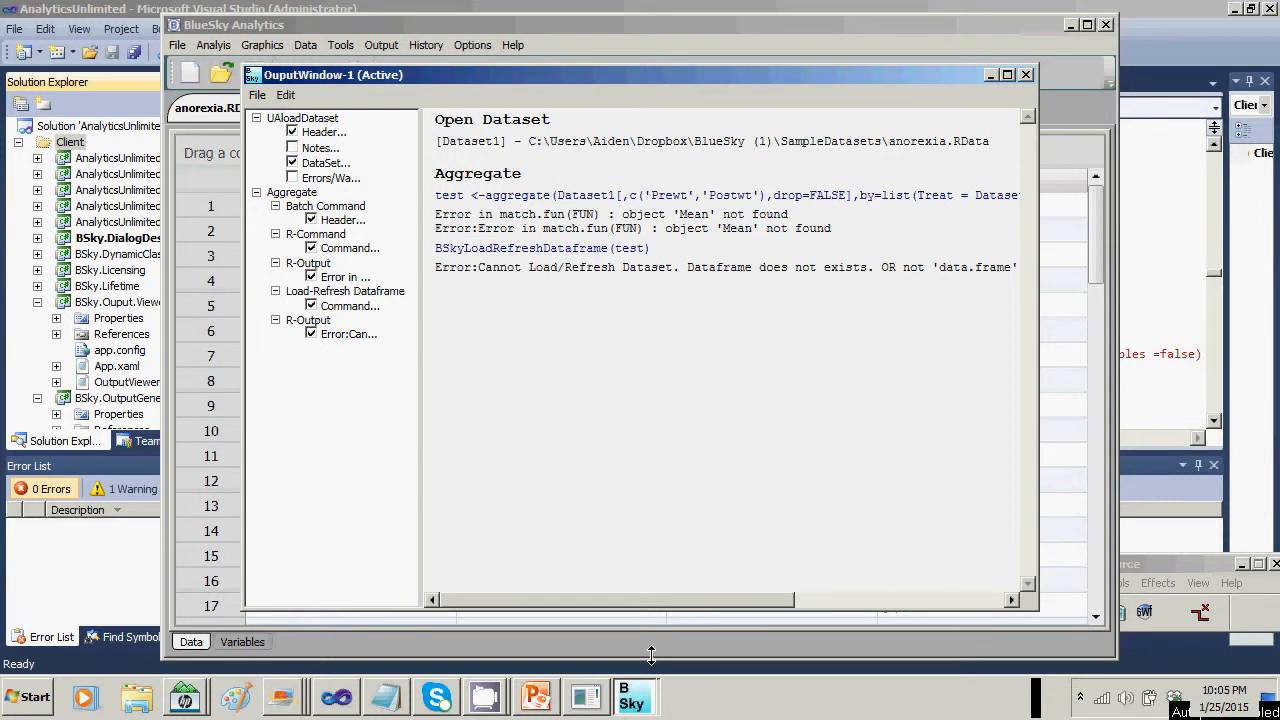
Switch to the dialog designer and open the aggregatedemo dialog file from the Series 3 folder.
{"action": "left_click", "coordinate": [585, 697]}
{"action": "left_click", "coordinate": [13, 29]}
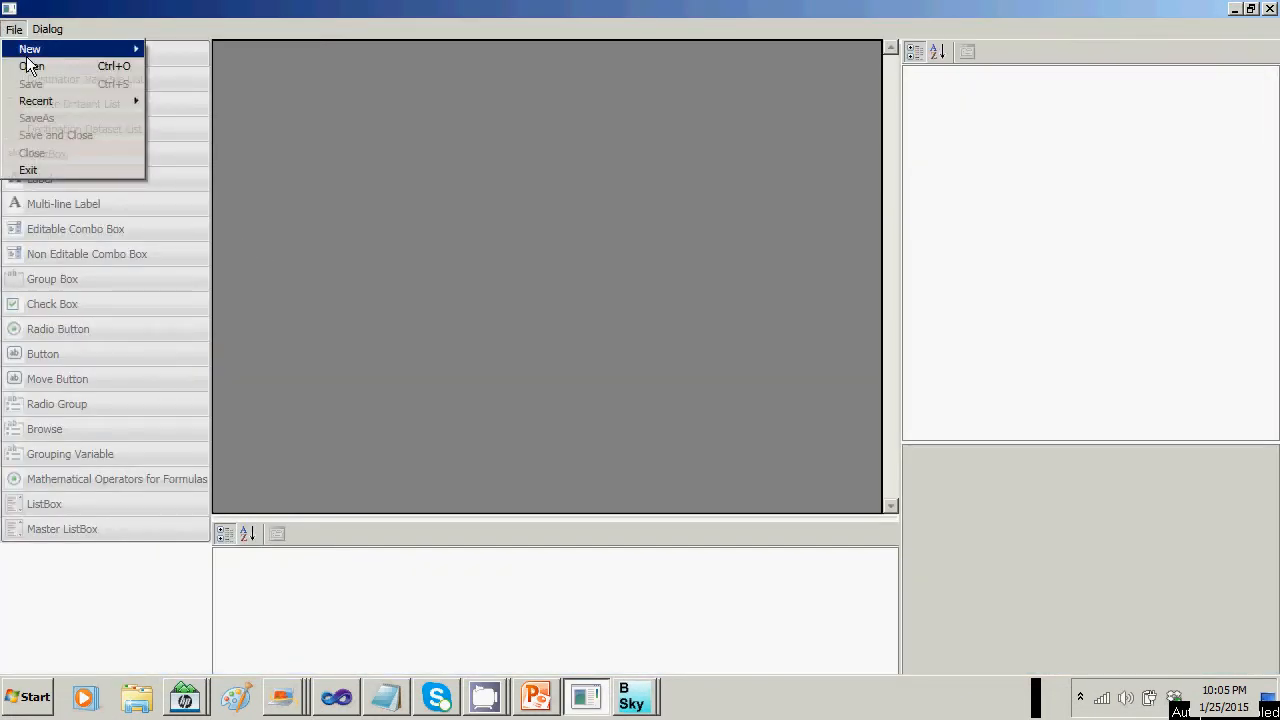
{"action": "left_click", "coordinate": [30, 63]}
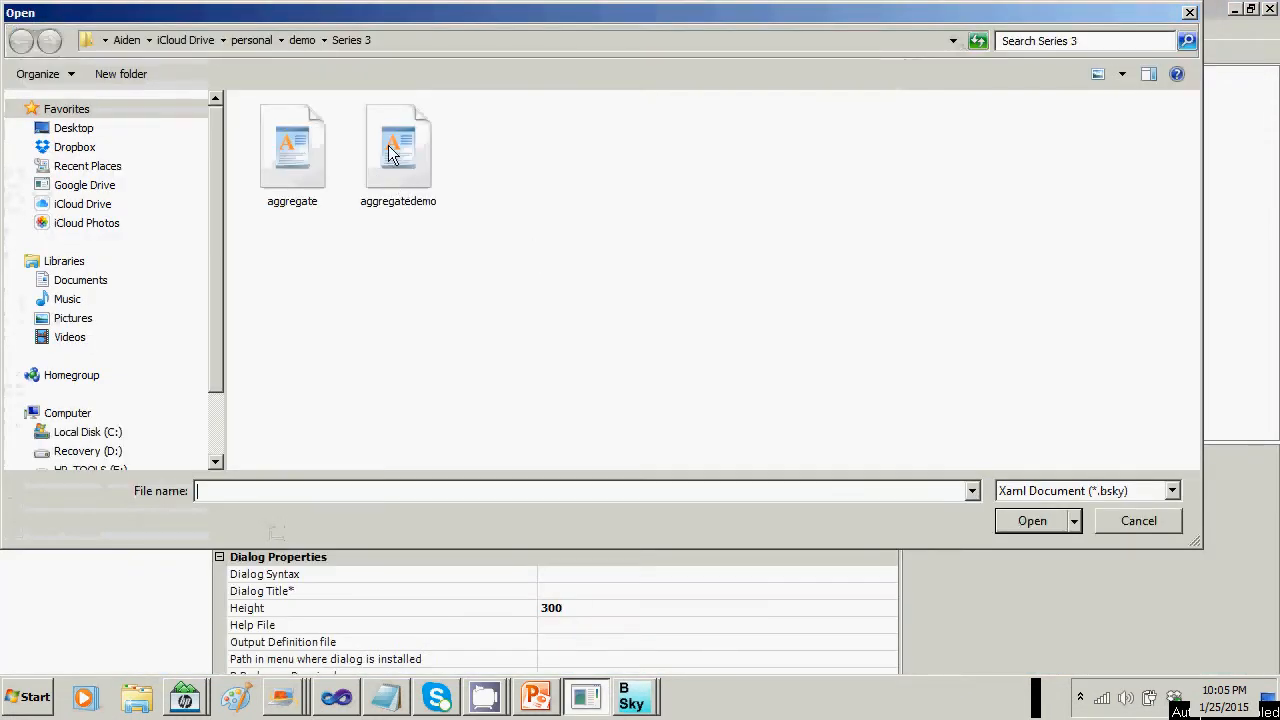
{"action": "left_click", "coordinate": [398, 150]}
{"action": "left_click", "coordinate": [1045, 521]}
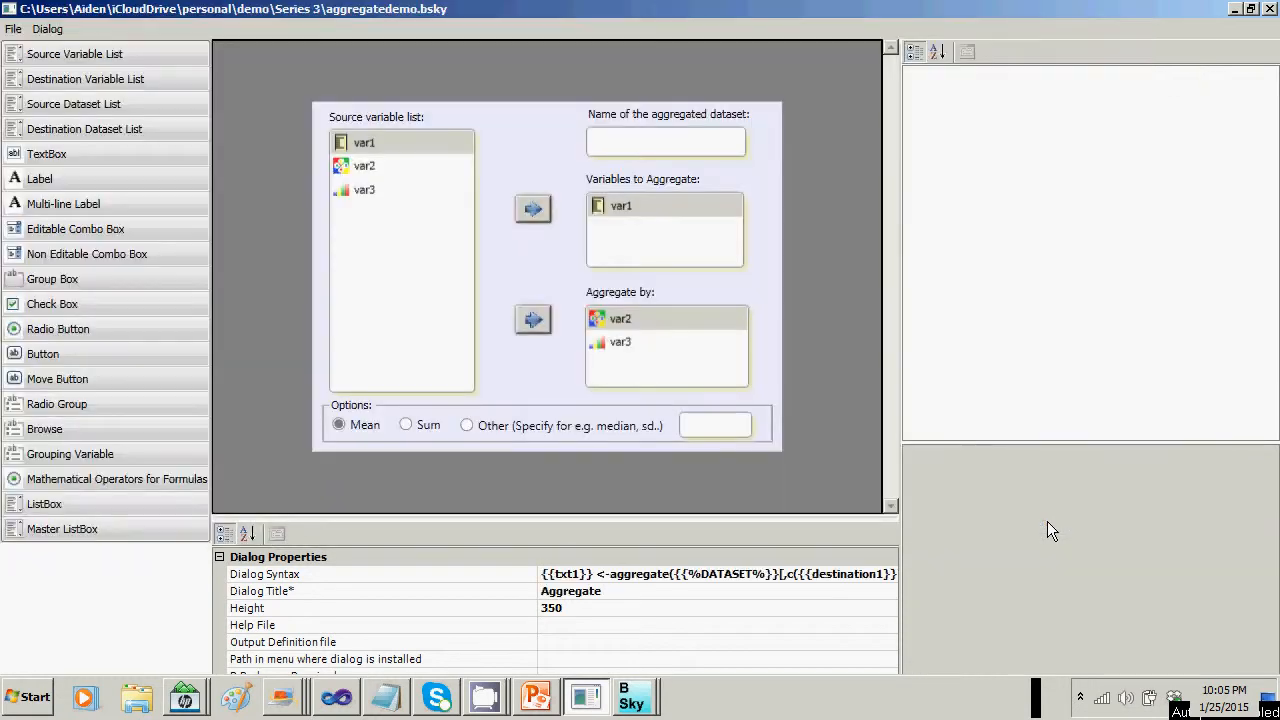
Change the Mean radio button's syntax to lowercase mean, save the dialog and close the designer.
{"action": "left_click", "coordinate": [352, 436]}
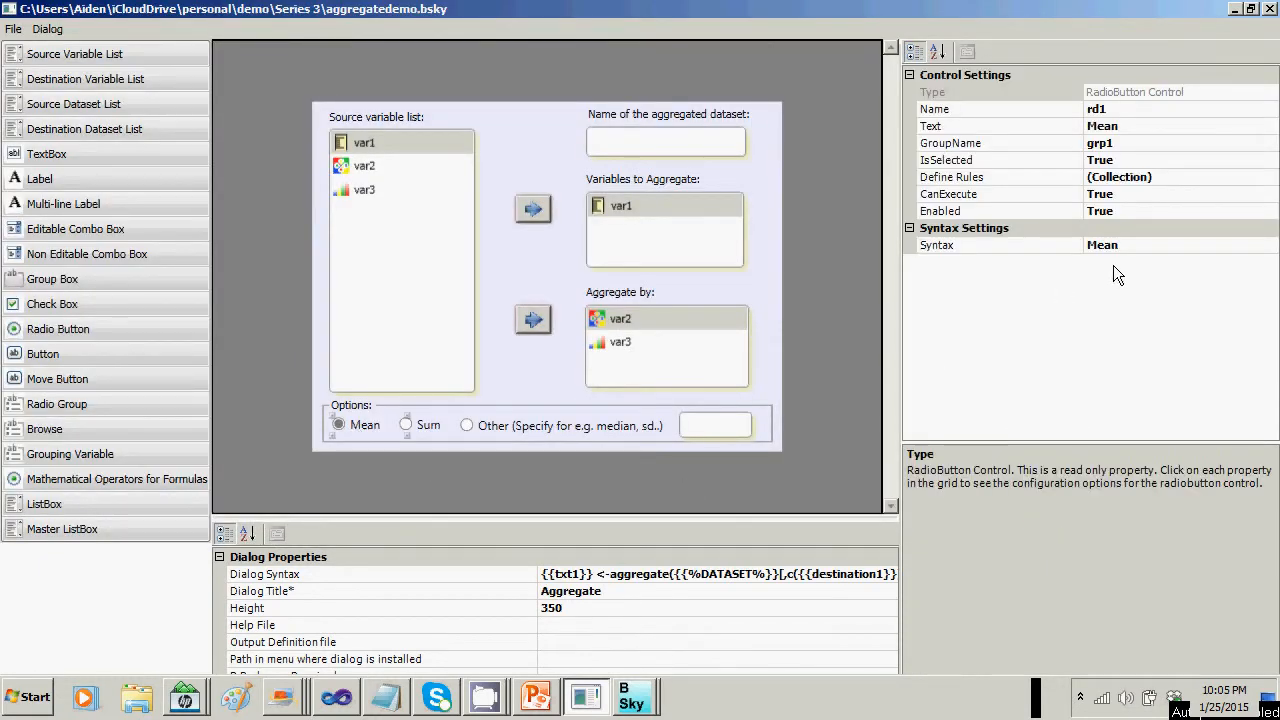
{"action": "left_click", "coordinate": [1141, 245]}
{"action": "key", "text": "BackSpace"}
{"action": "key", "text": "BackSpace"}
{"action": "key", "text": "BackSpace"}
{"action": "key", "text": "BackSpace"}
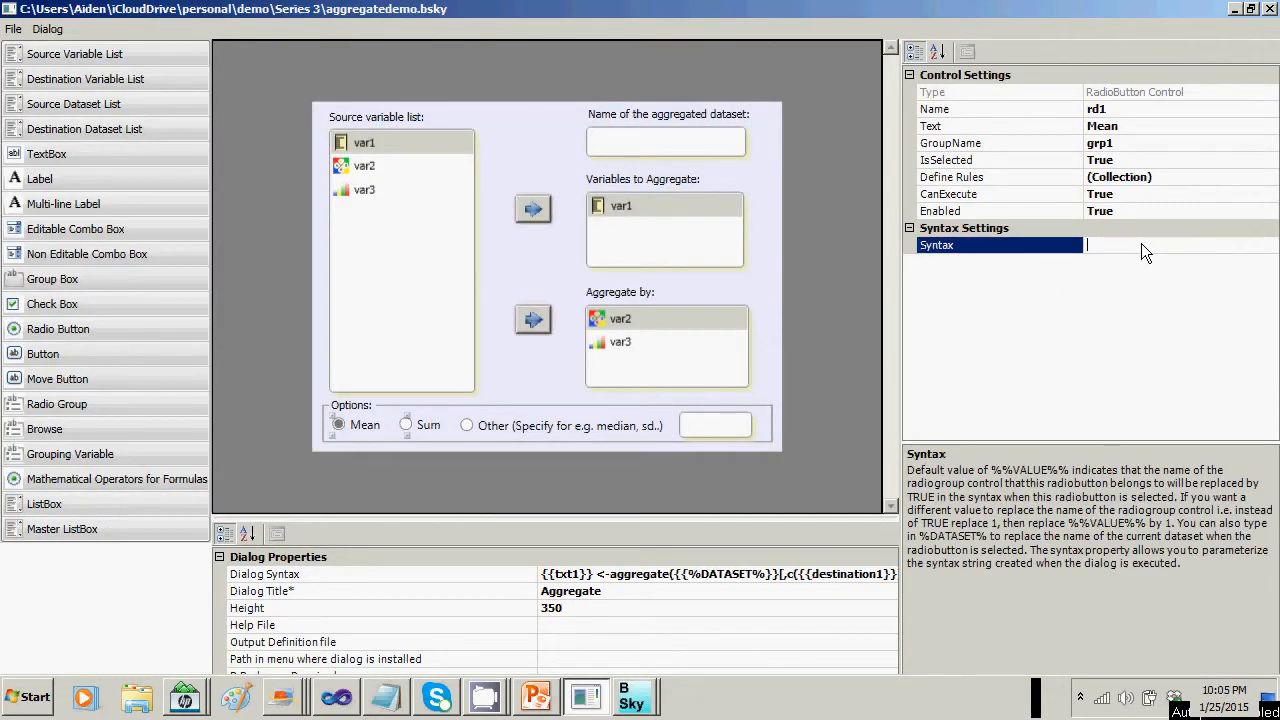
{"action": "type", "text": "mean"}
{"action": "left_click", "coordinate": [14, 29]}
{"action": "left_click", "coordinate": [16, 85]}
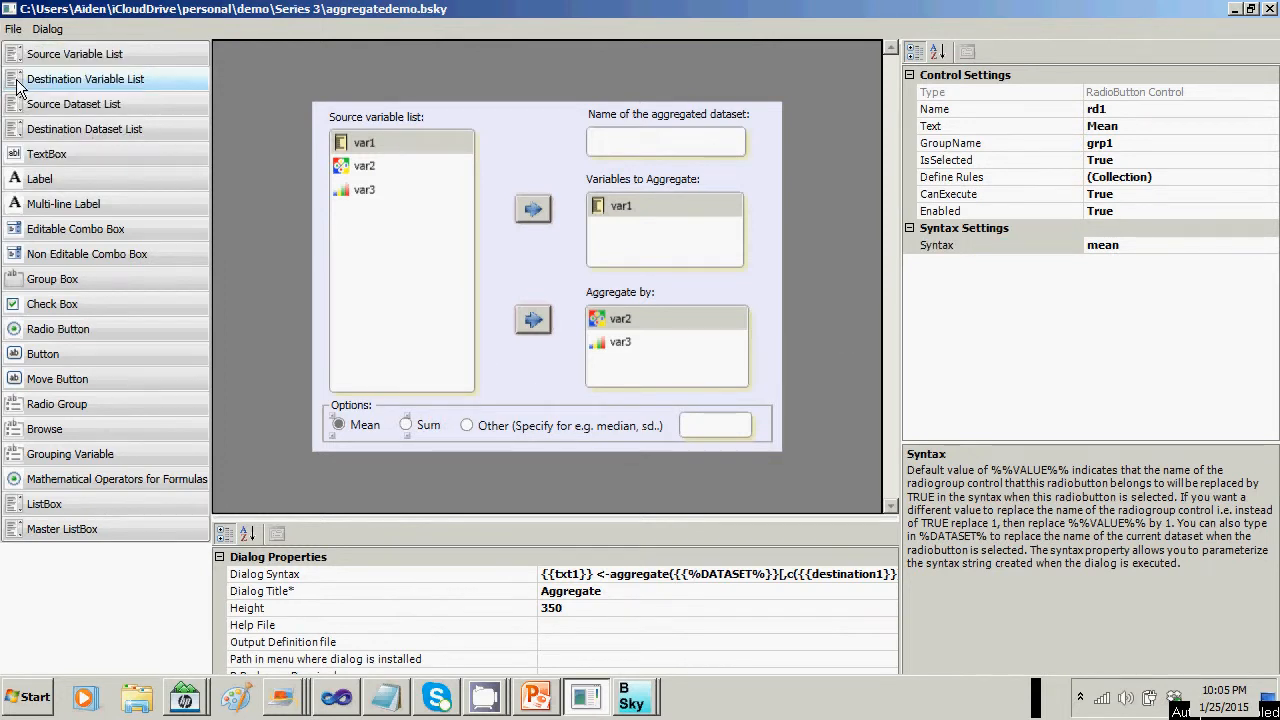
{"action": "double_click", "coordinate": [8, 10]}
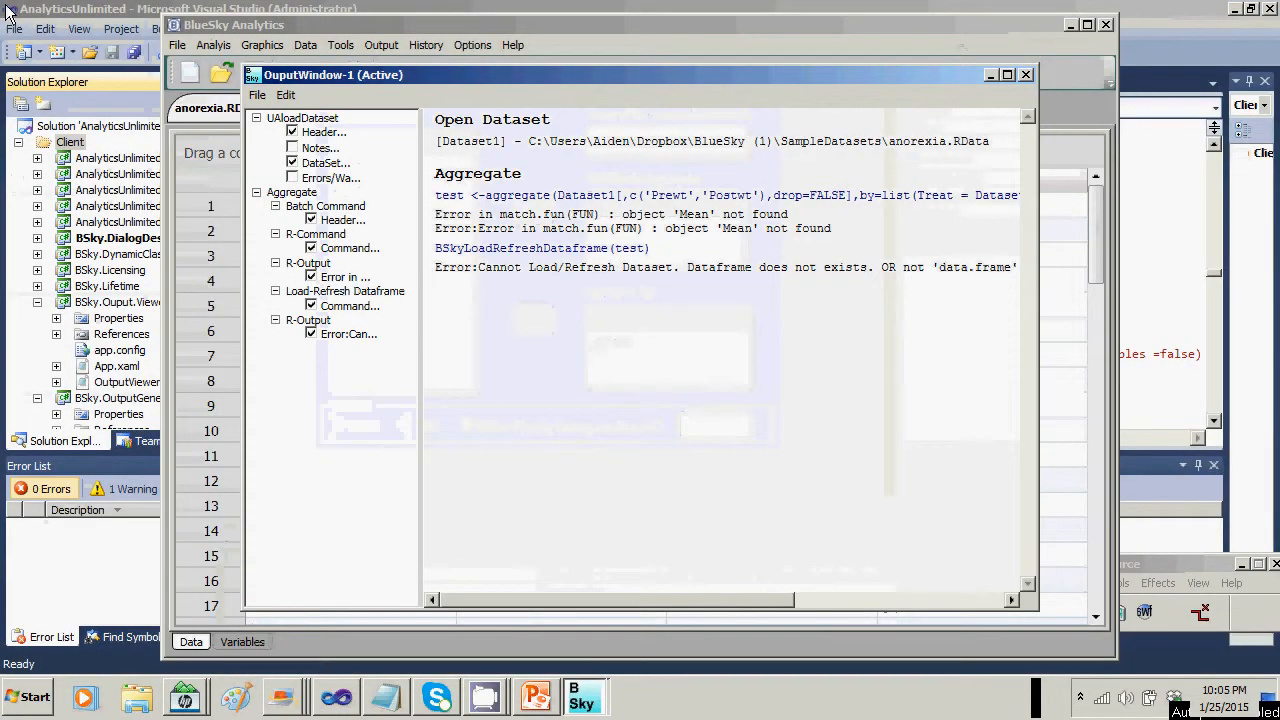
Return to the anorexia dataset window, reopen the aggregatedemo dialog and send its command syntax to the syntax editor.
{"action": "left_click", "coordinate": [397, 25]}
{"action": "left_click", "coordinate": [213, 45]}
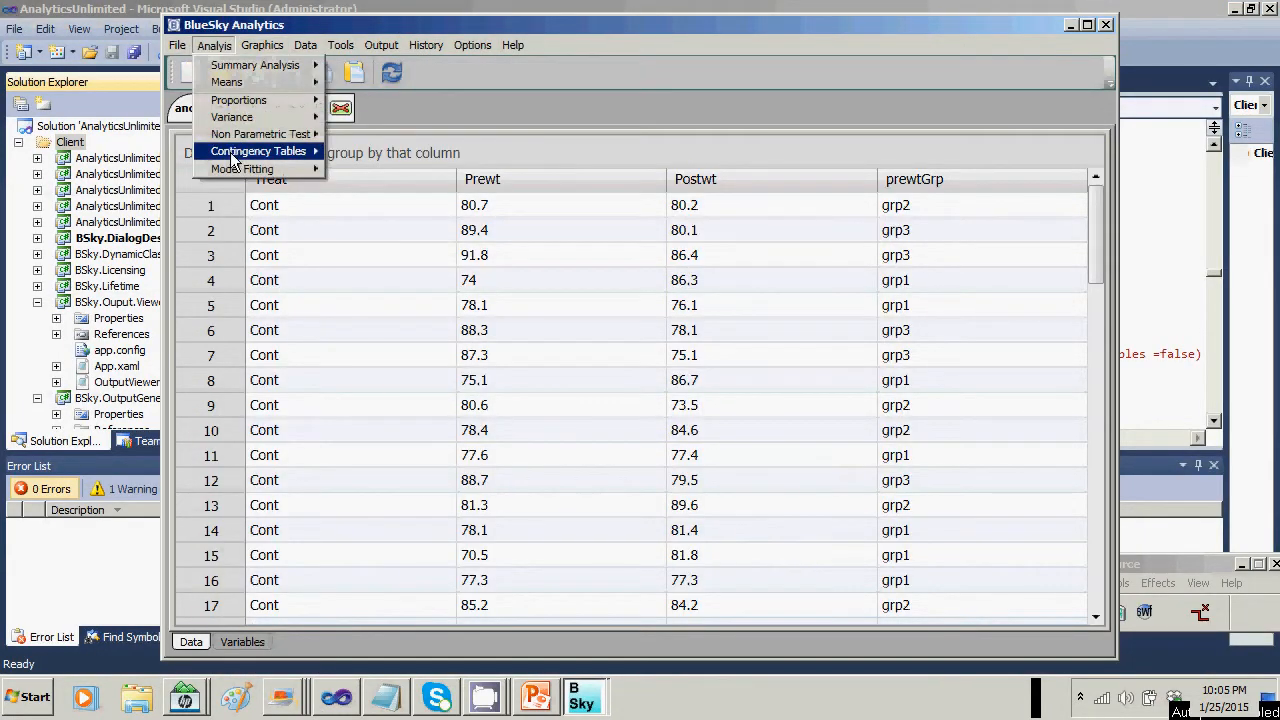
{"action": "mouse_move", "coordinate": [306, 45]}
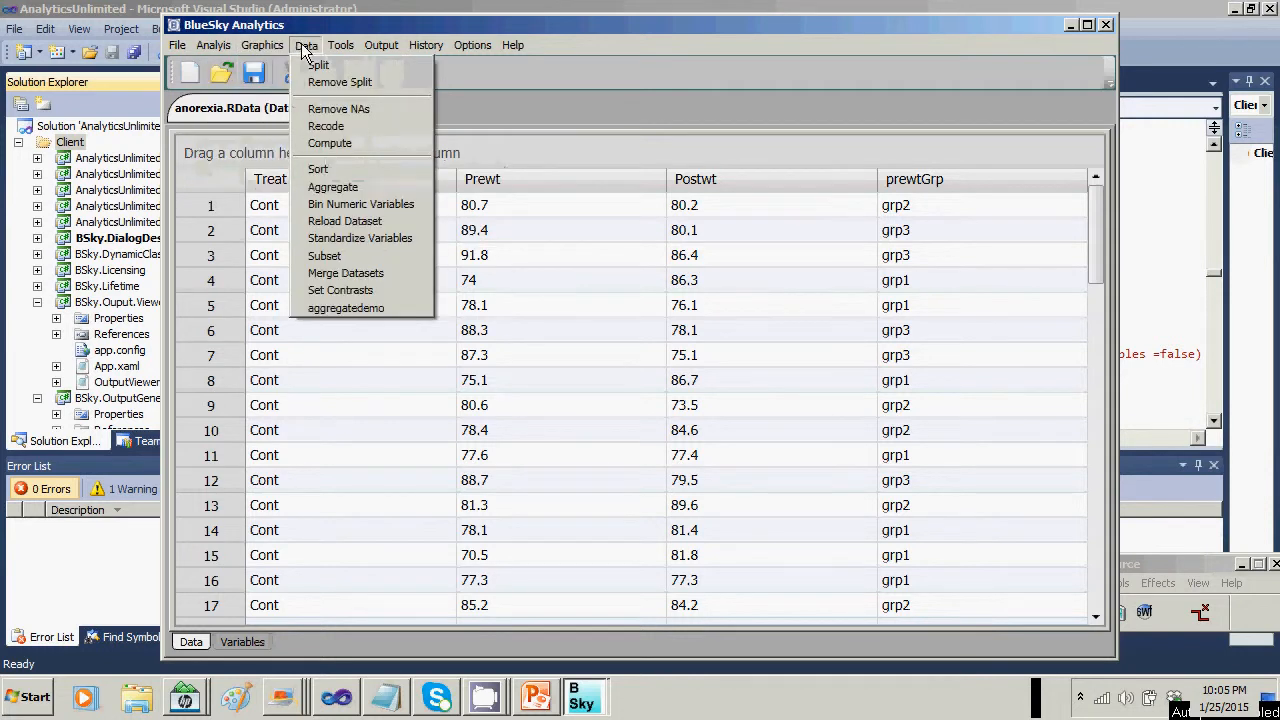
{"action": "left_click", "coordinate": [349, 308]}
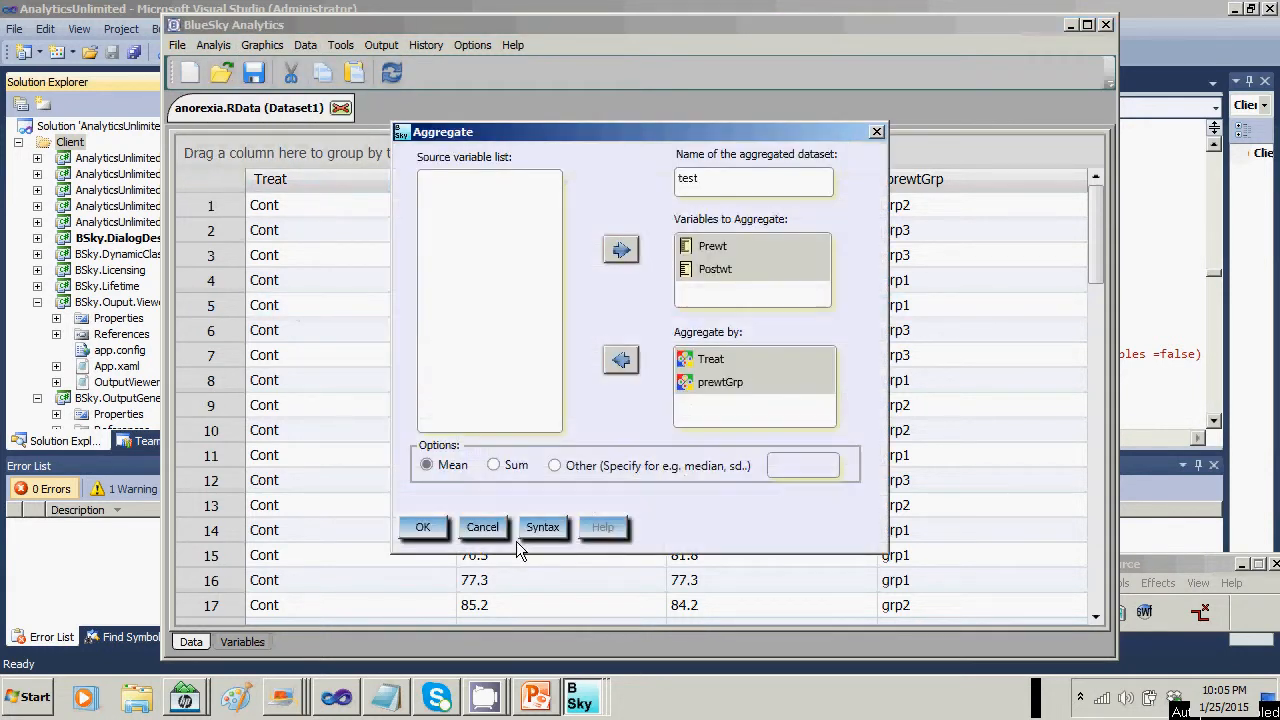
{"action": "left_click", "coordinate": [540, 525]}
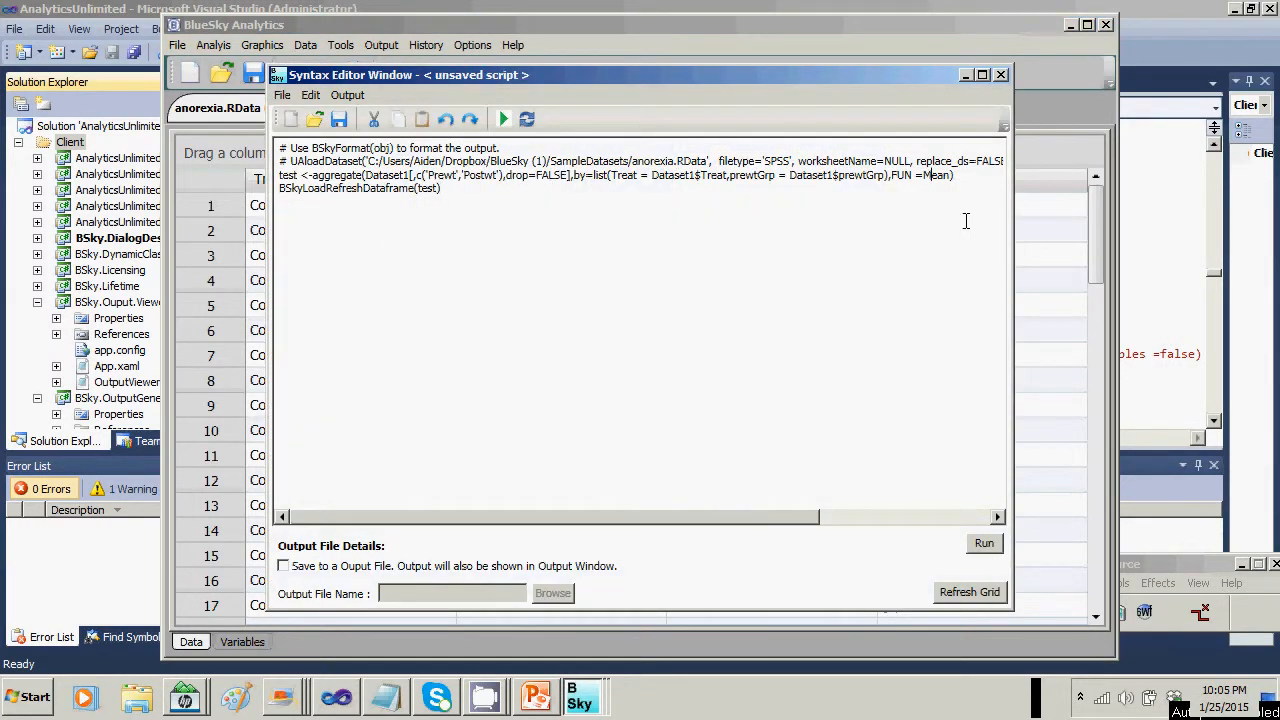
Correct the function in the aggregate command to FUN =mean and run only that line.
{"action": "key", "text": "shift+Right"}
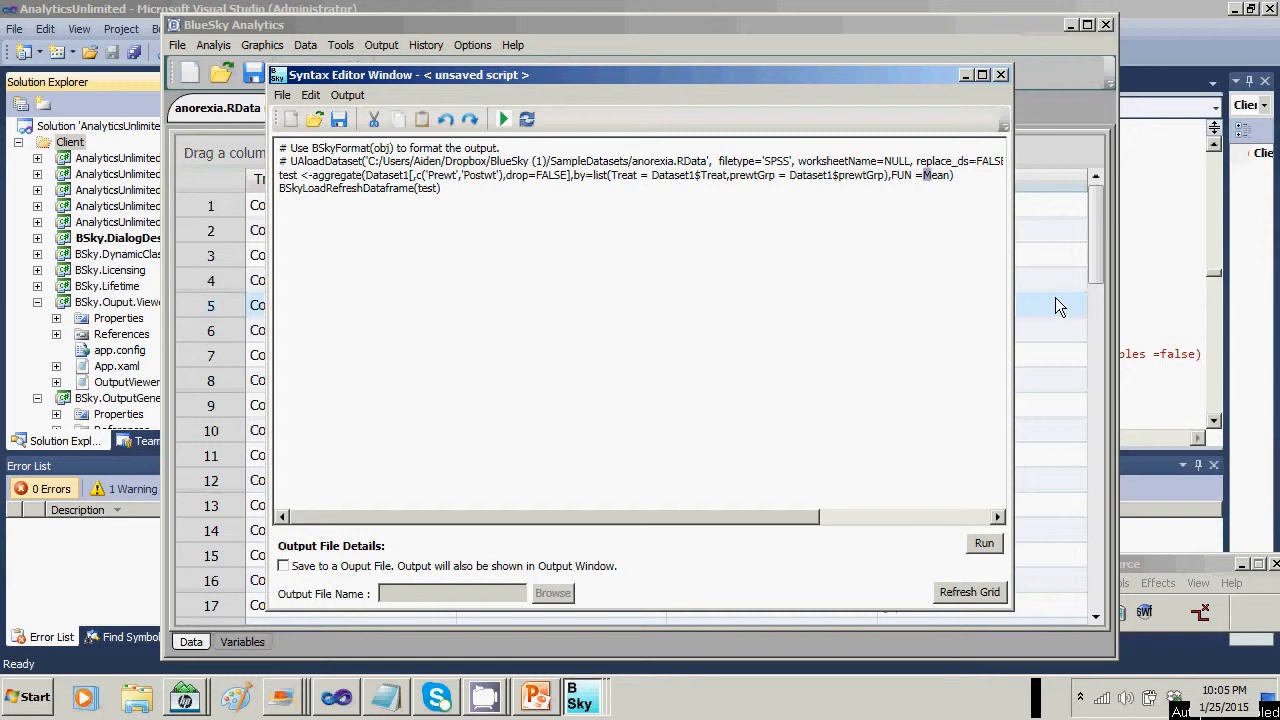
{"action": "type", "text": "m"}
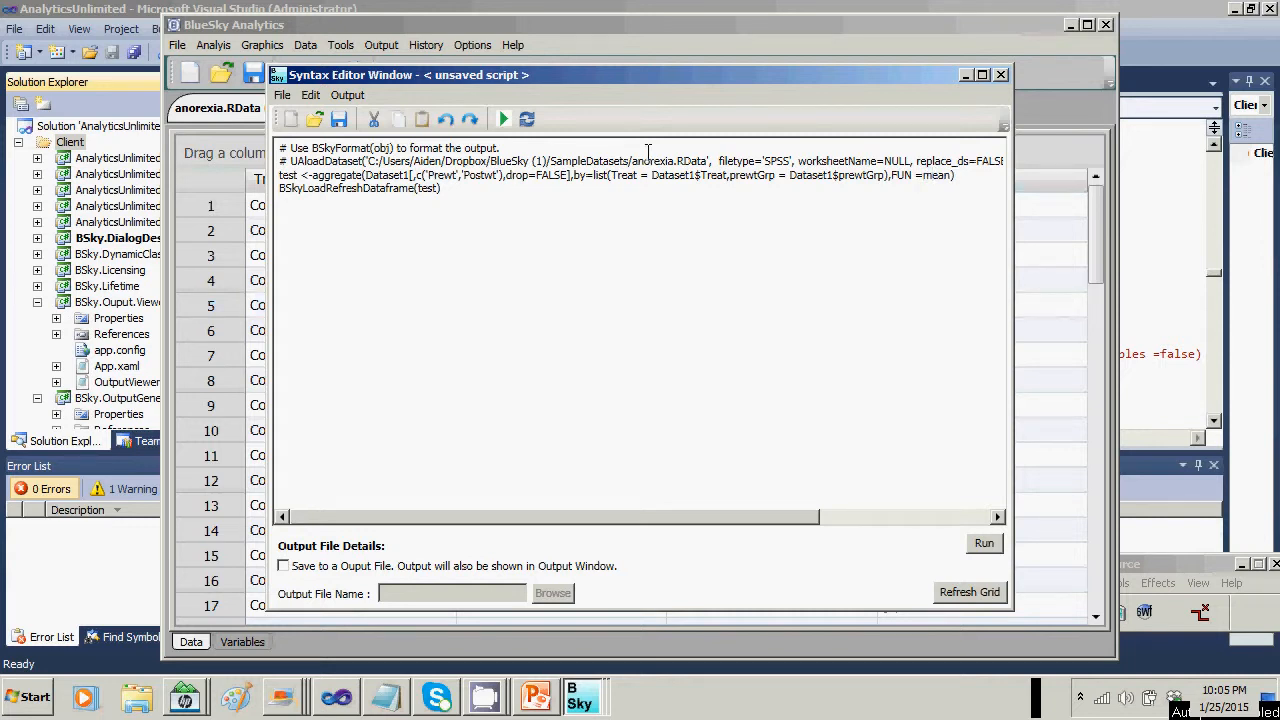
{"action": "left_click_drag", "start_coordinate": [956, 175], "coordinate": [276, 172]}
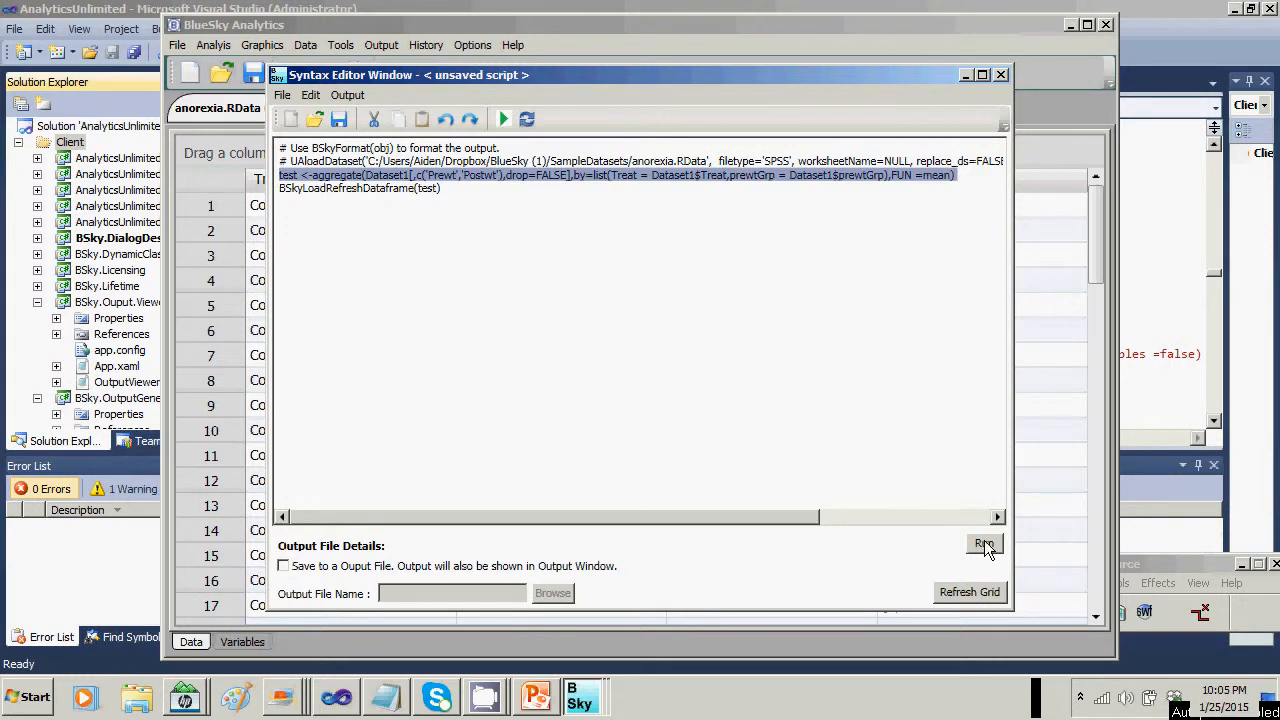
{"action": "left_click", "coordinate": [984, 544]}
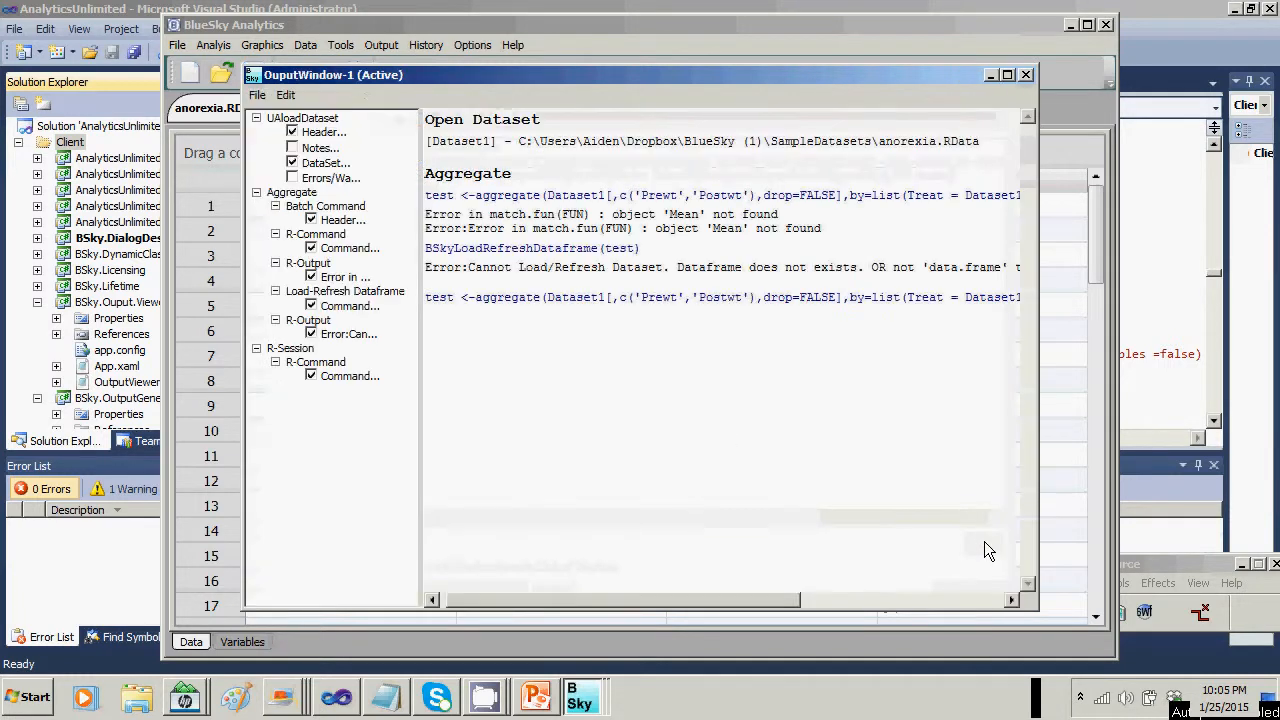
Run only the BSkyLoadRefreshDataframe(test) line from the syntax editor and bring the dataset window forward to view the test dataset.
{"action": "left_click", "coordinate": [575, 690]}
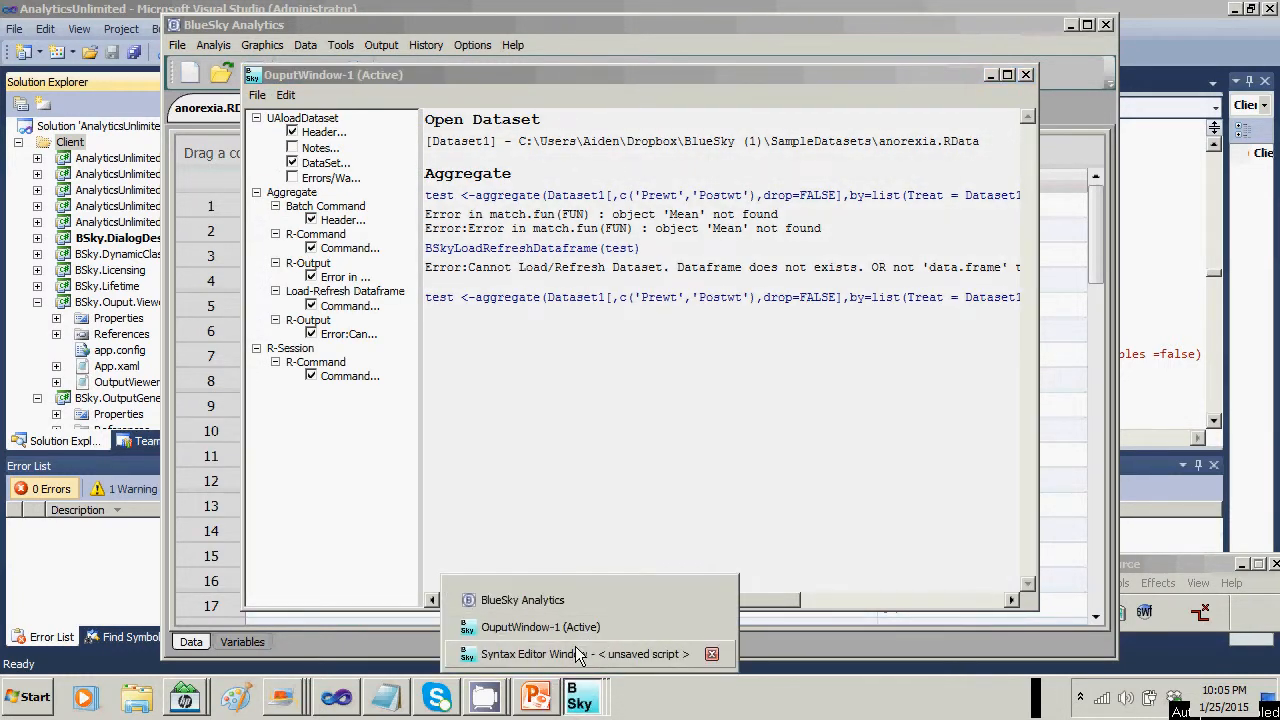
{"action": "left_click", "coordinate": [577, 654]}
{"action": "left_click", "coordinate": [445, 190]}
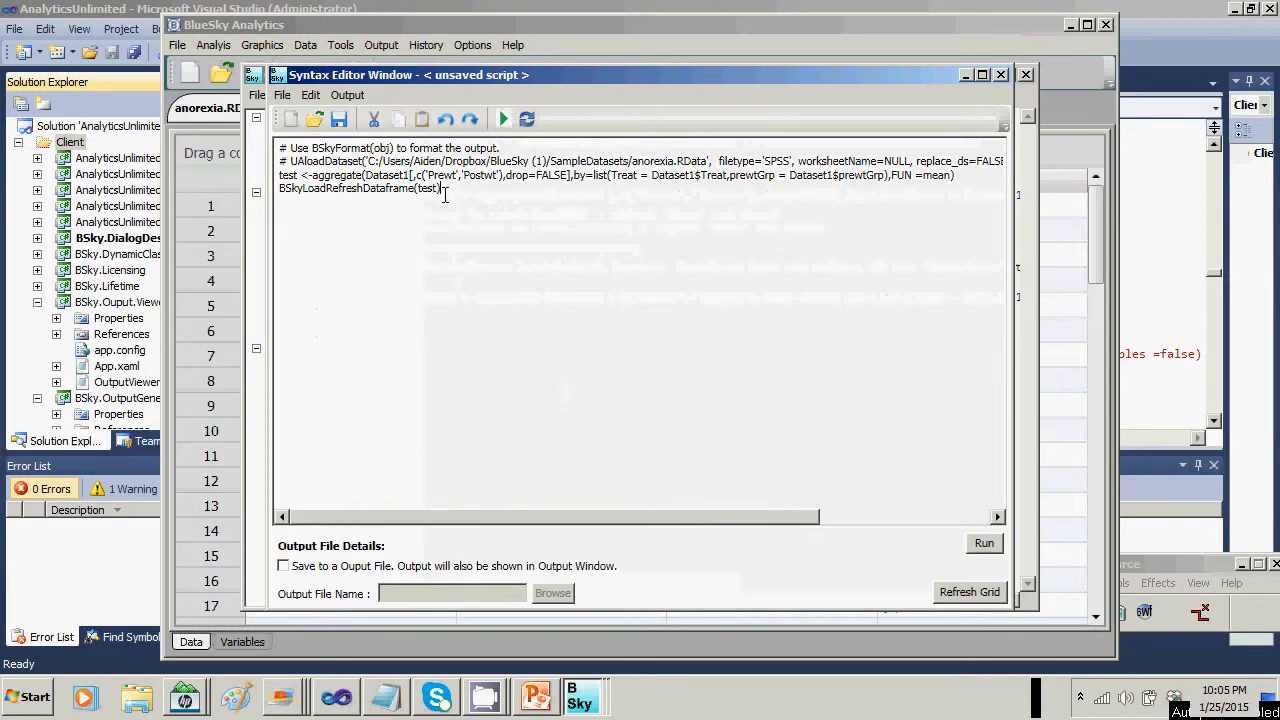
{"action": "left_click_drag", "start_coordinate": [445, 190], "coordinate": [278, 188]}
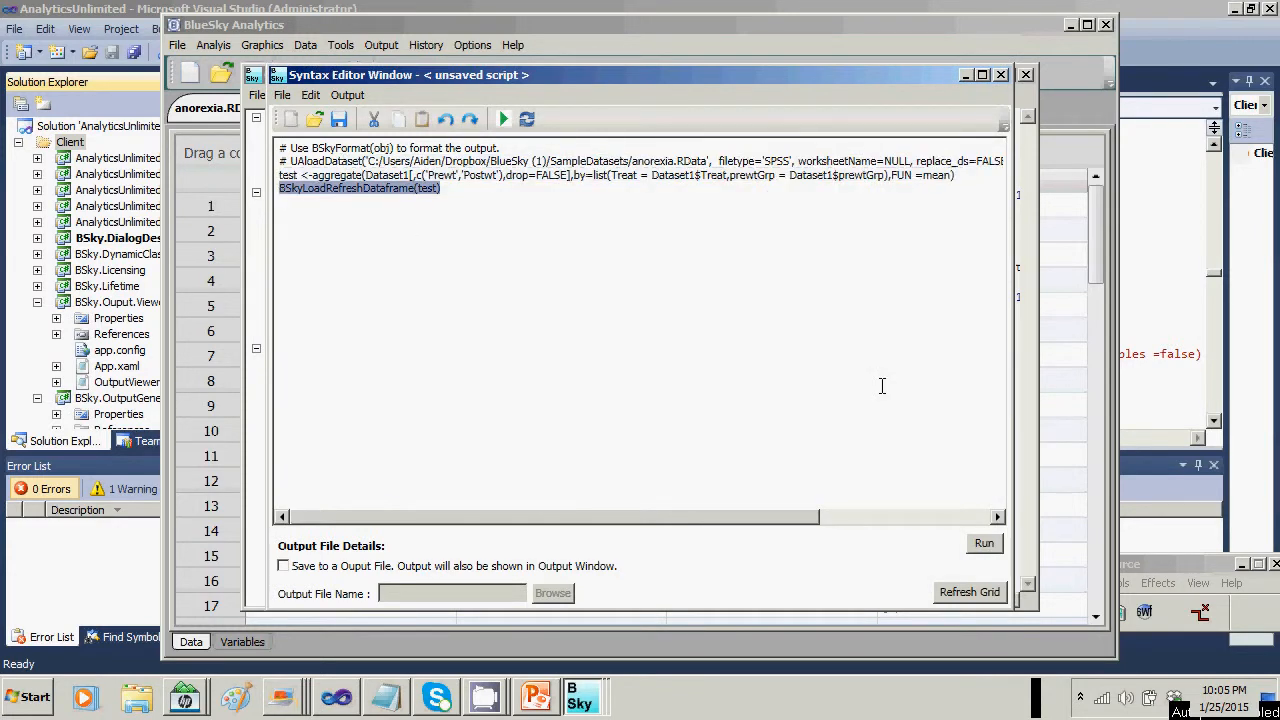
{"action": "left_click", "coordinate": [987, 547]}
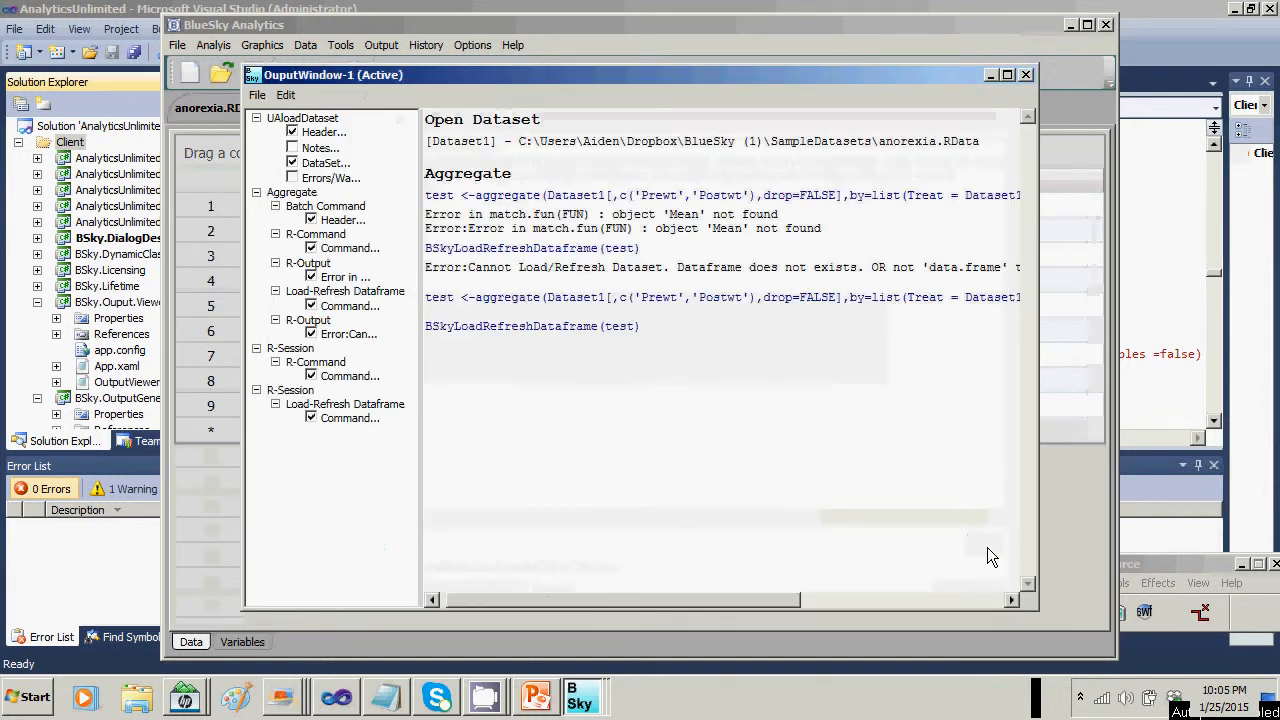
{"action": "left_click", "coordinate": [1001, 46]}
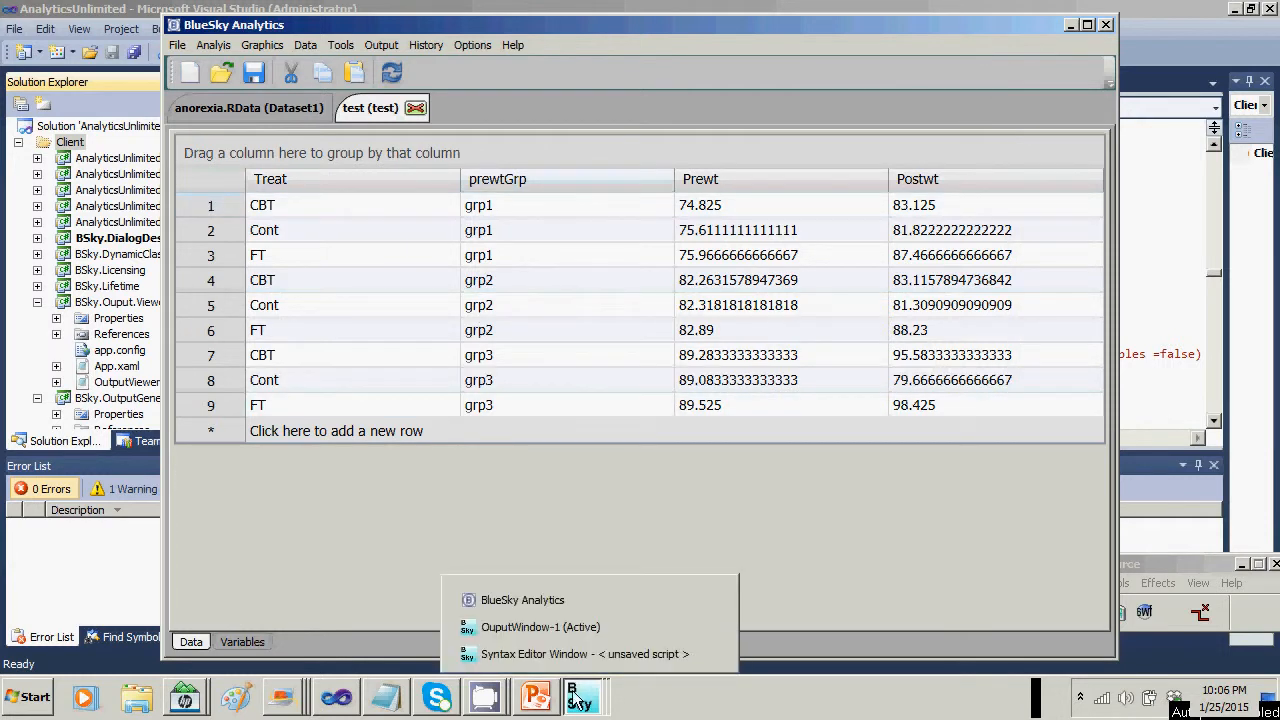
Minimize the syntax editor and dataset windows and switch to the PowerPoint presentation.
{"action": "mouse_move", "coordinate": [535, 697]}
{"action": "mouse_move", "coordinate": [580, 697]}
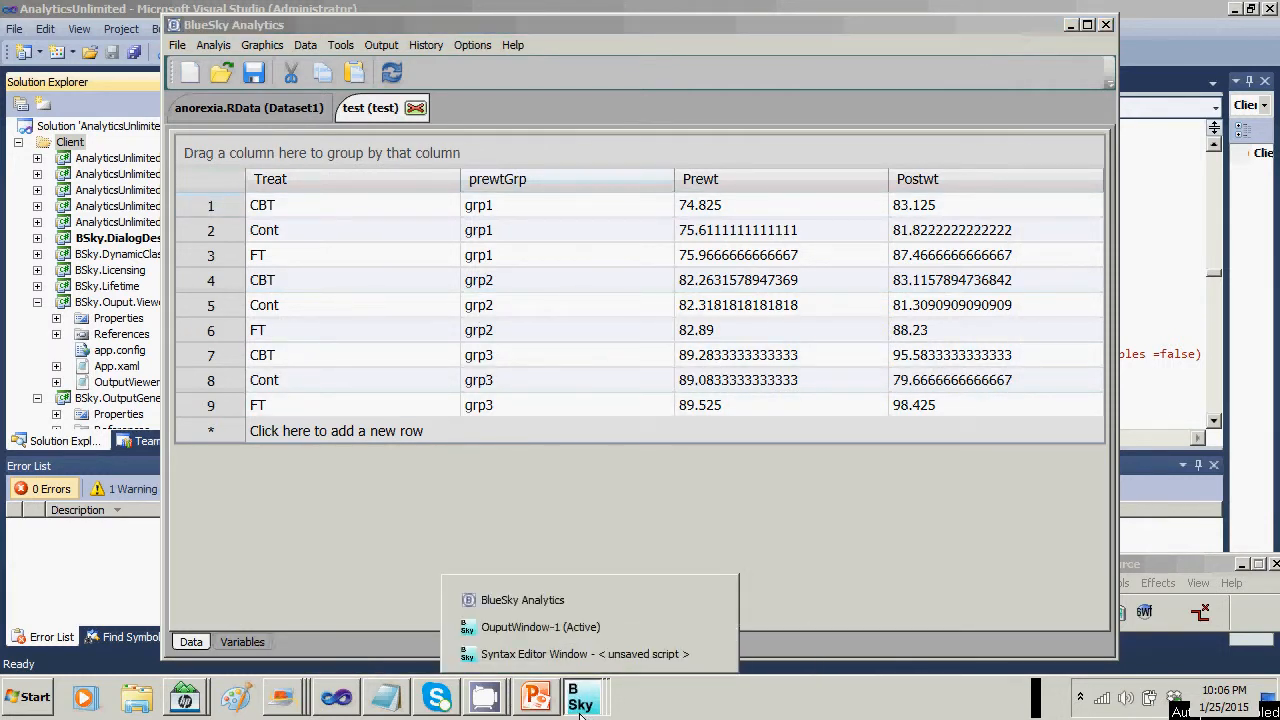
{"action": "left_click", "coordinate": [585, 652]}
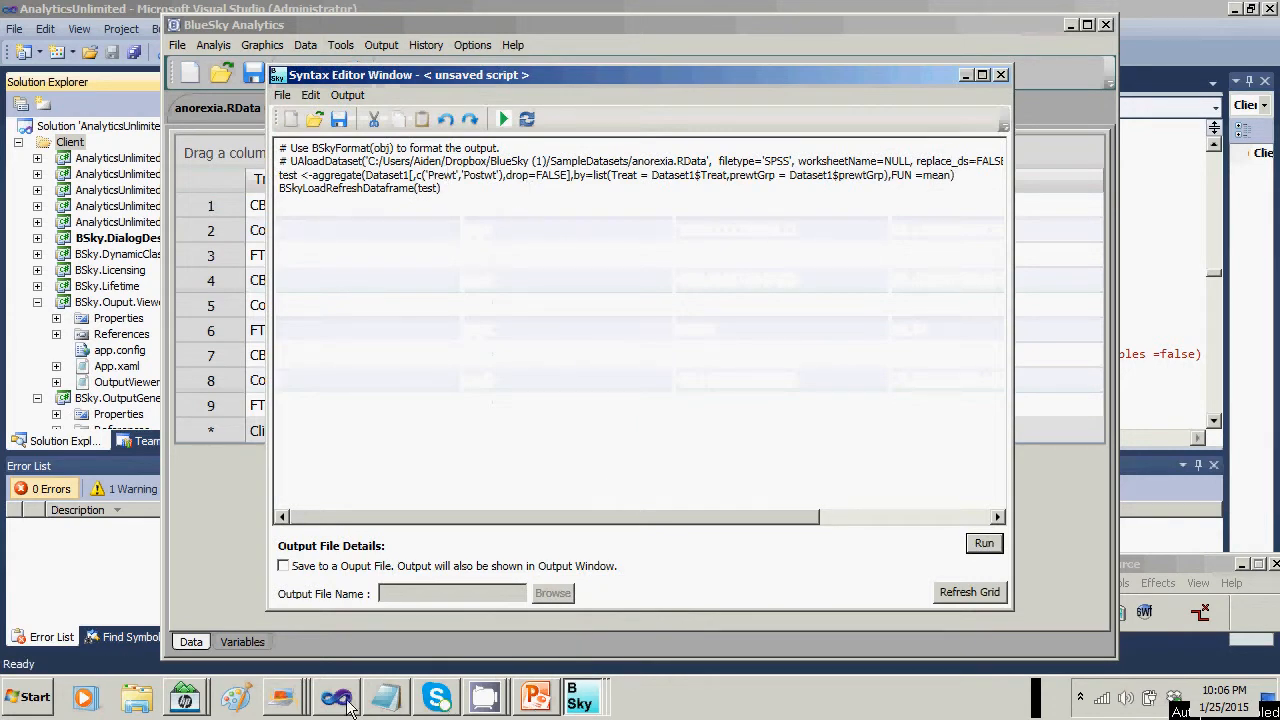
{"action": "left_click", "coordinate": [580, 697]}
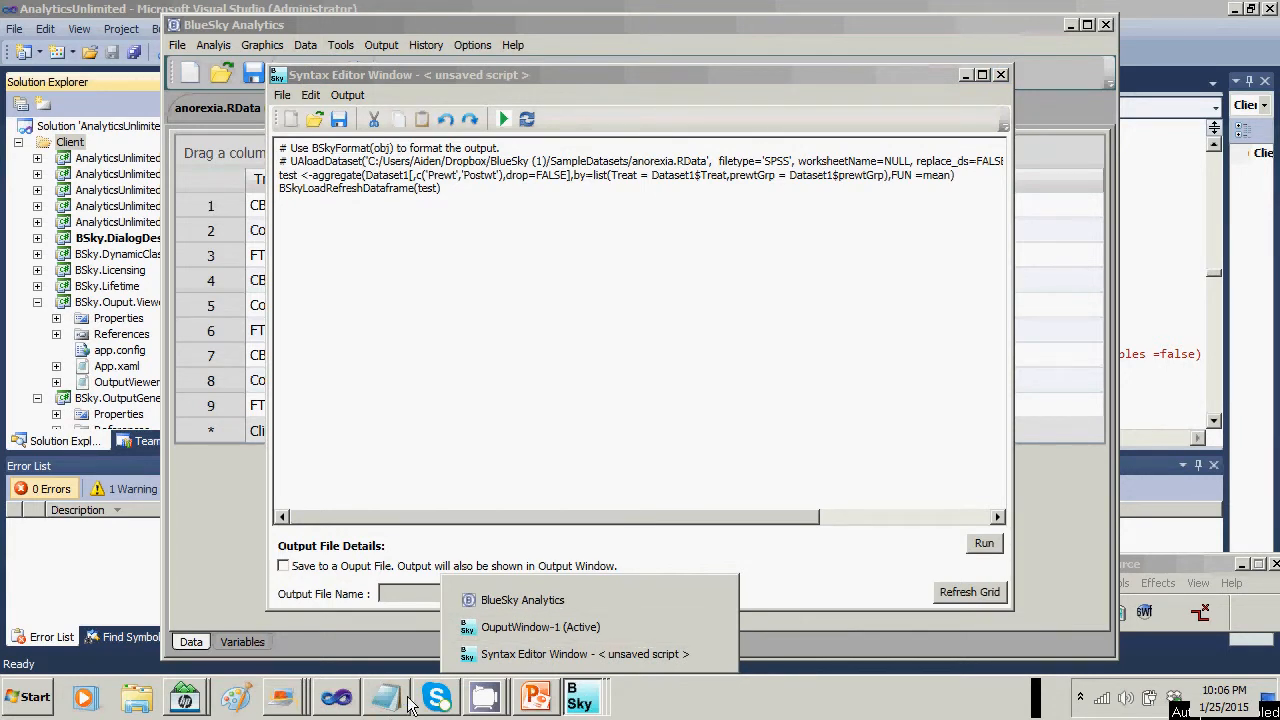
{"action": "key", "text": "alt+Tab"}
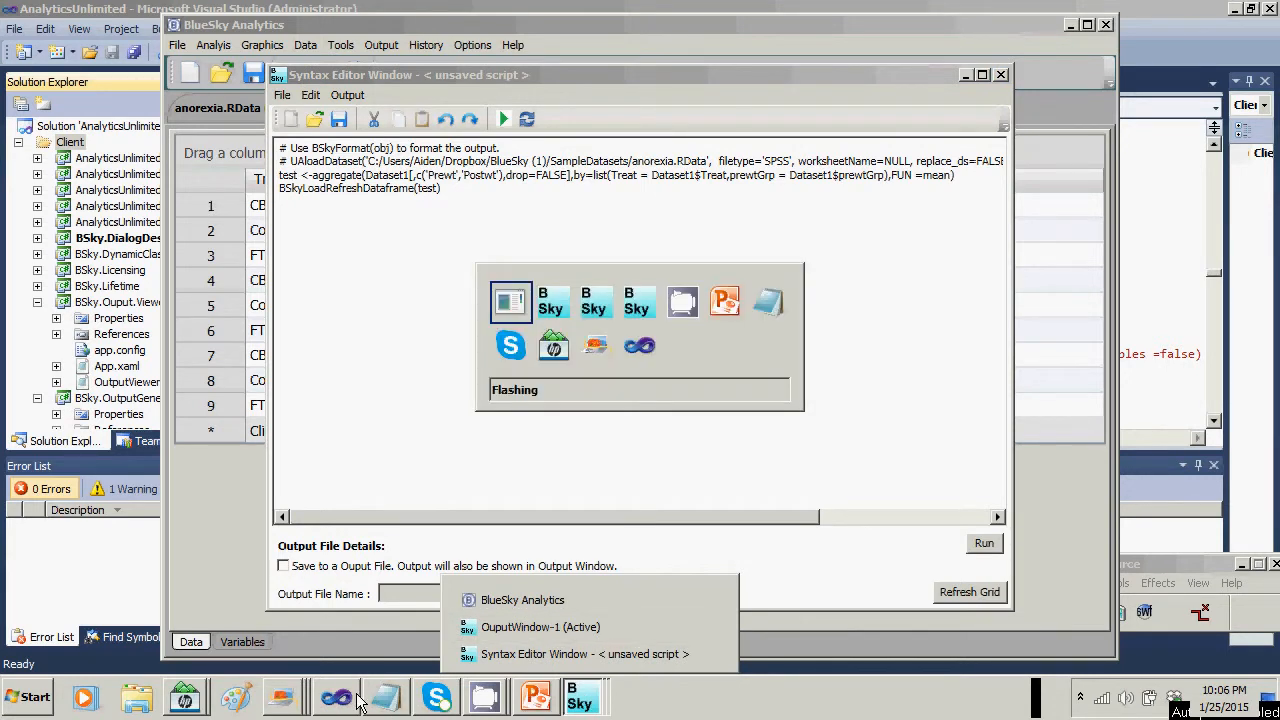
{"action": "mouse_move", "coordinate": [360, 703]}
{"action": "key", "text": "alt+Tab"}
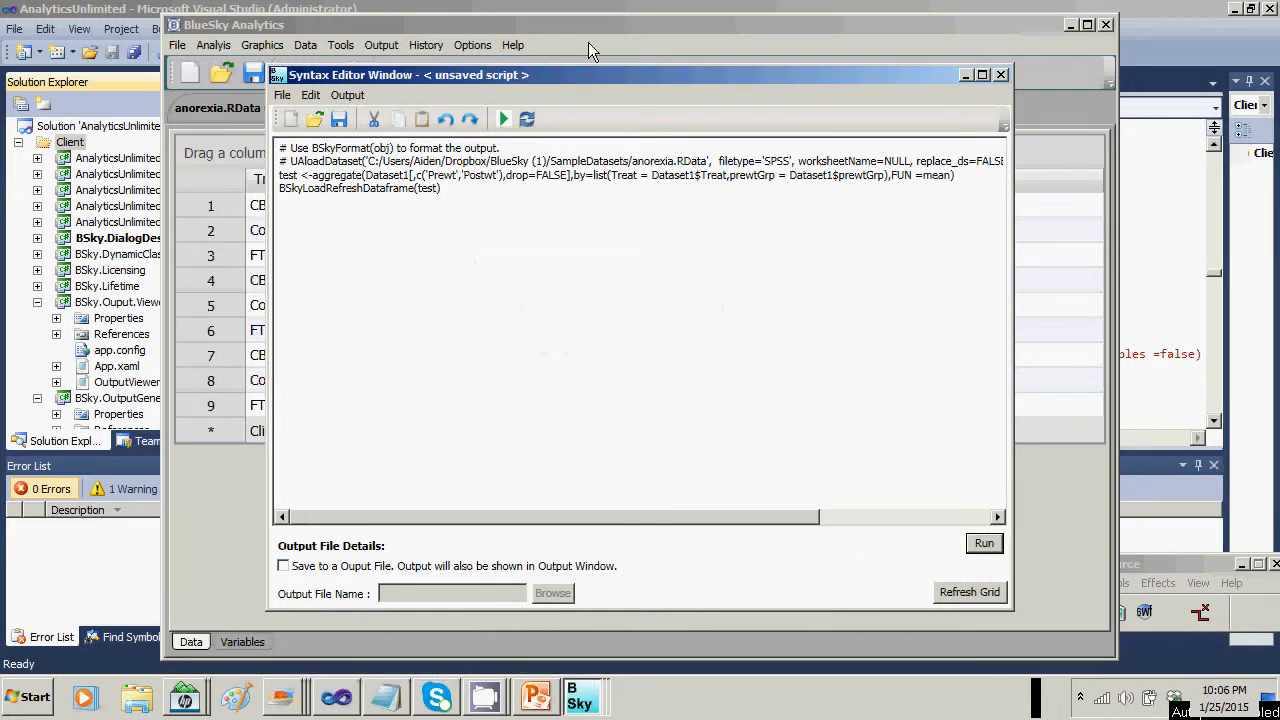
{"action": "left_click", "coordinate": [965, 73]}
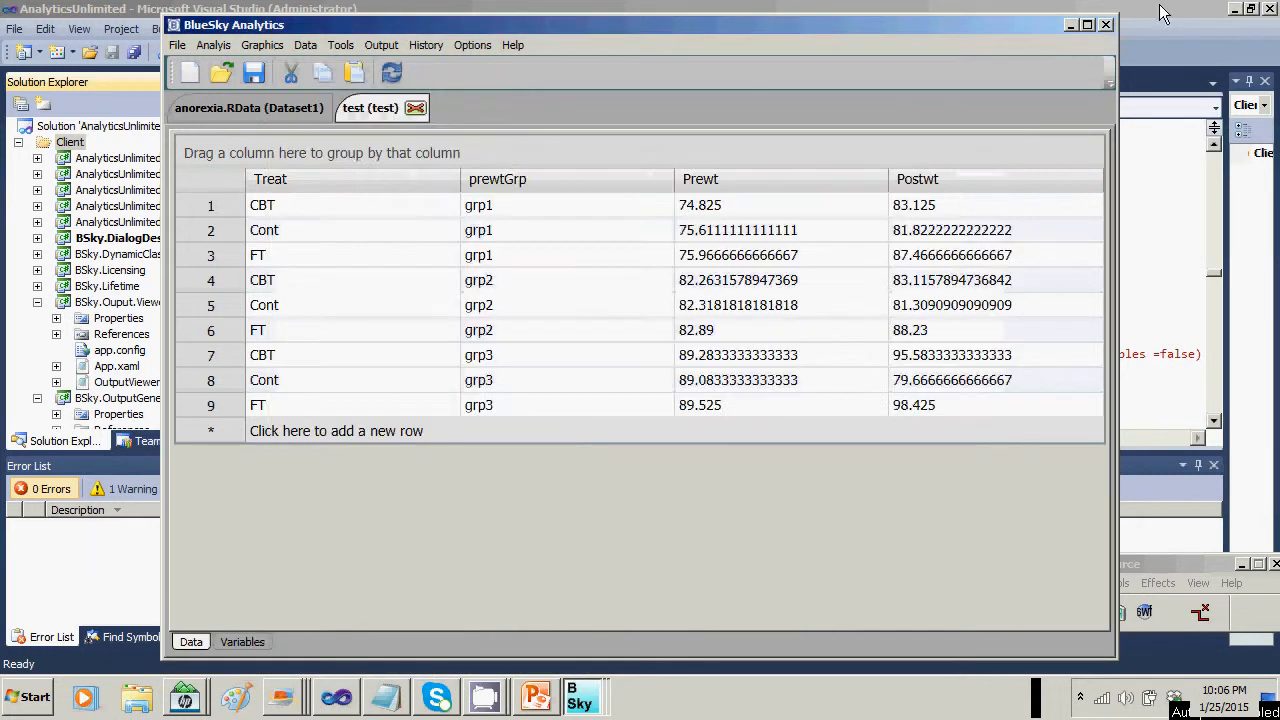
{"action": "left_click", "coordinate": [1067, 26]}
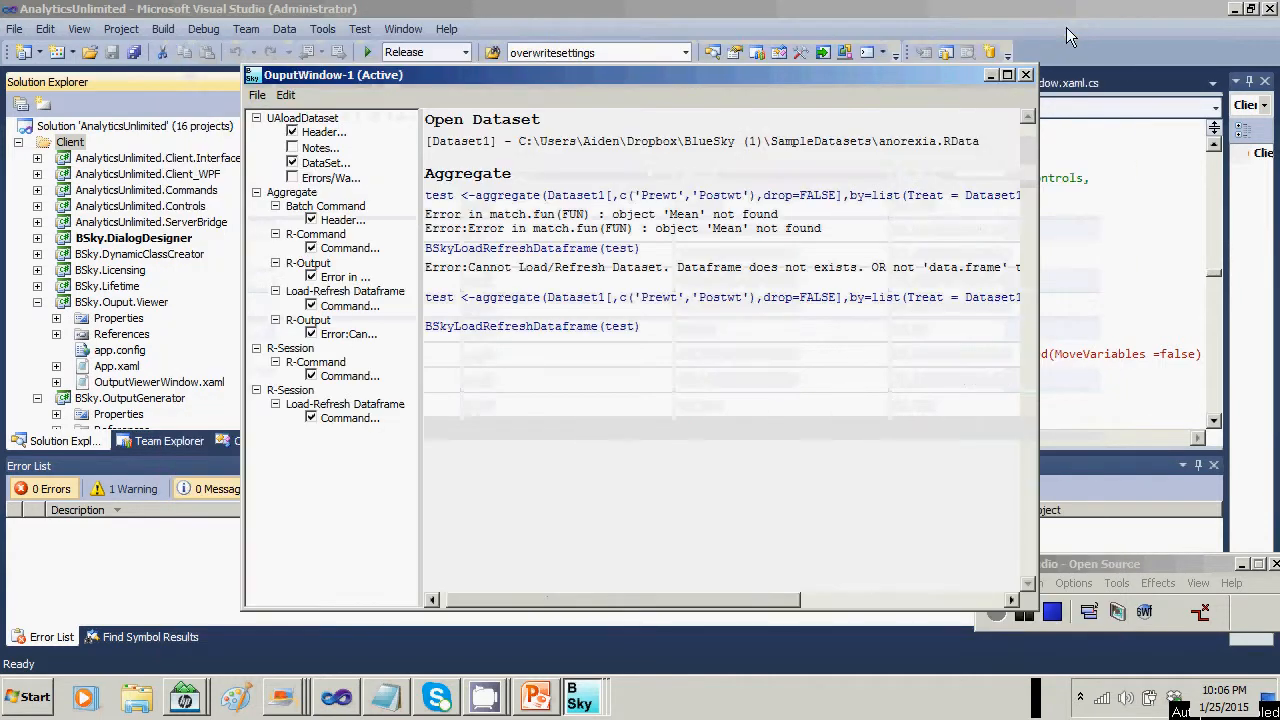
{"action": "left_click", "coordinate": [530, 697]}
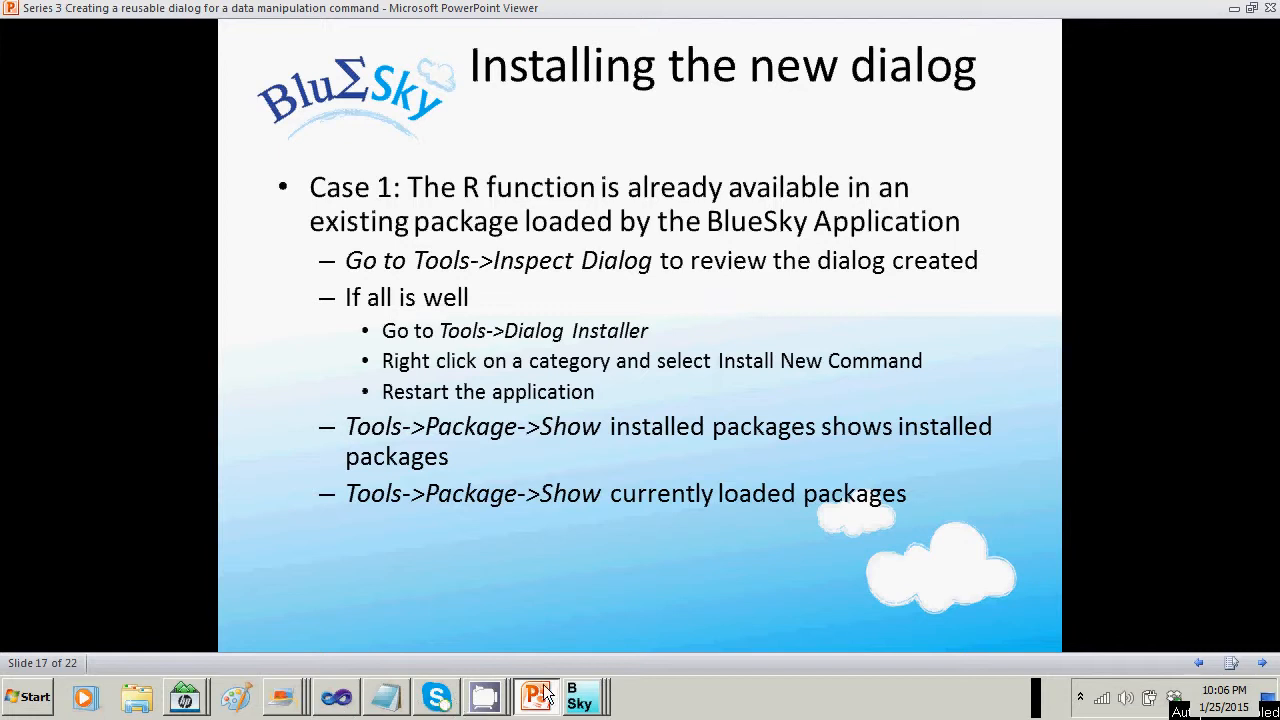
{"action": "left_click", "coordinate": [576, 698]}
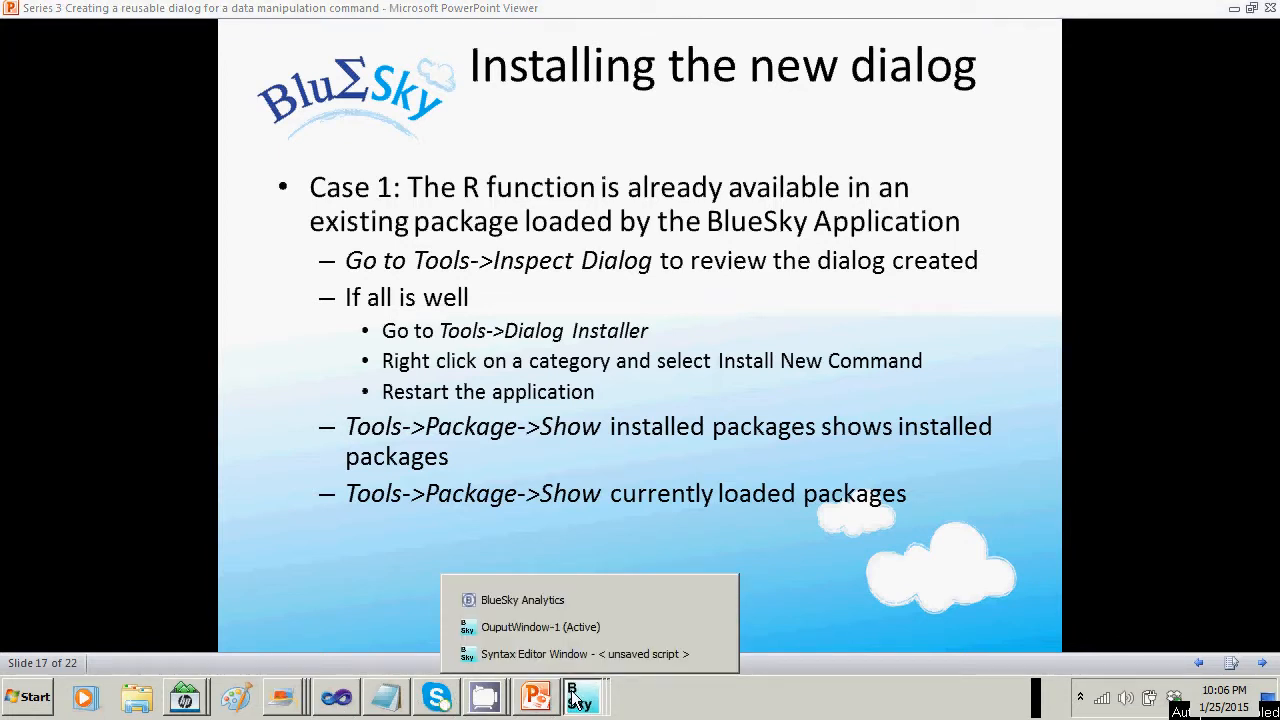
{"action": "key", "text": "alt+Tab"}
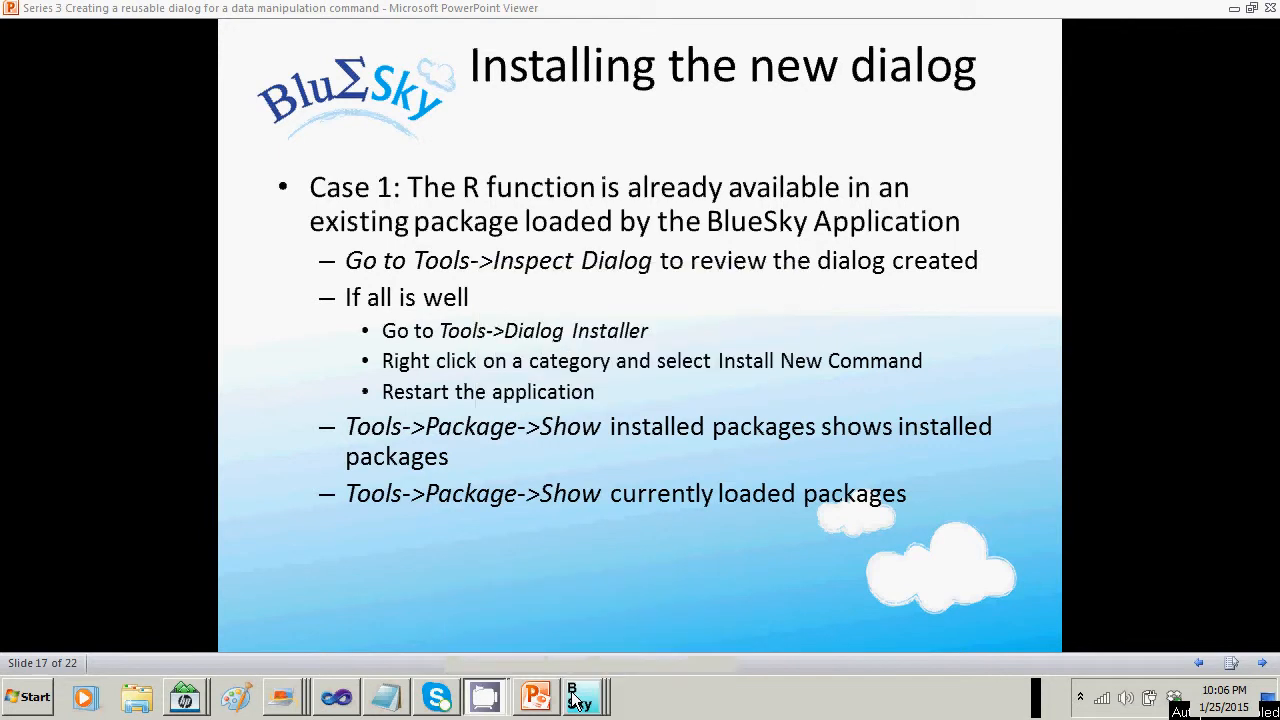
{"action": "key", "text": "alt+Tab"}
{"action": "key", "text": "alt+Tab"}
{"action": "key", "text": "alt+Tab"}
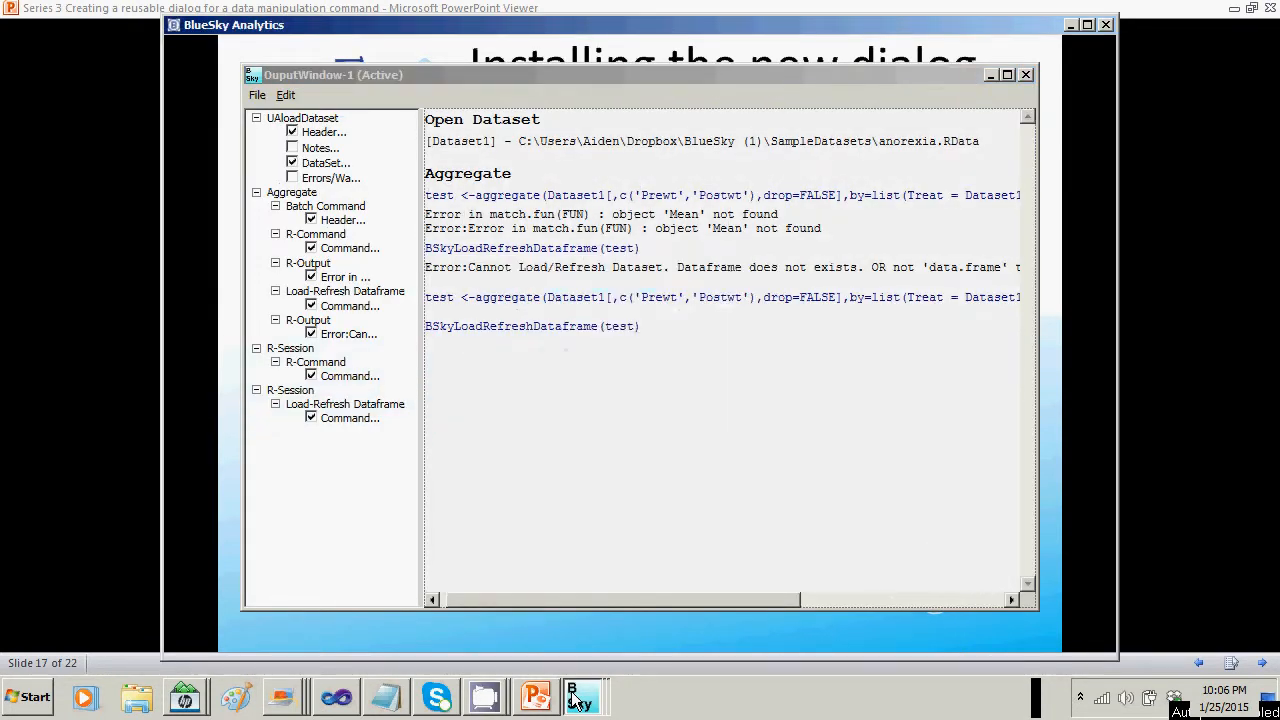
{"action": "key", "text": "alt+Tab"}
{"action": "key", "text": "alt+Tab"}
{"action": "key", "text": "alt+Tab"}
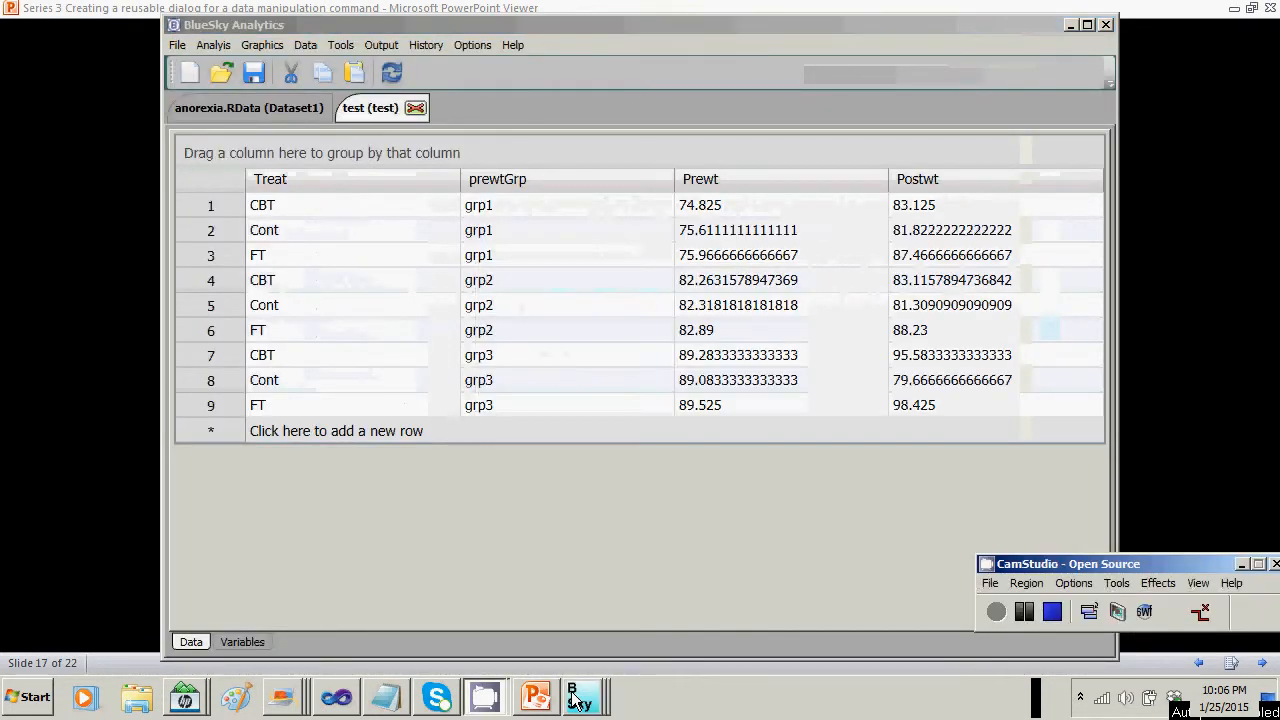
Launch the BSky.DialogDesigner application and dismiss its getting-started instructions.
{"action": "left_click", "coordinate": [14, 702]}
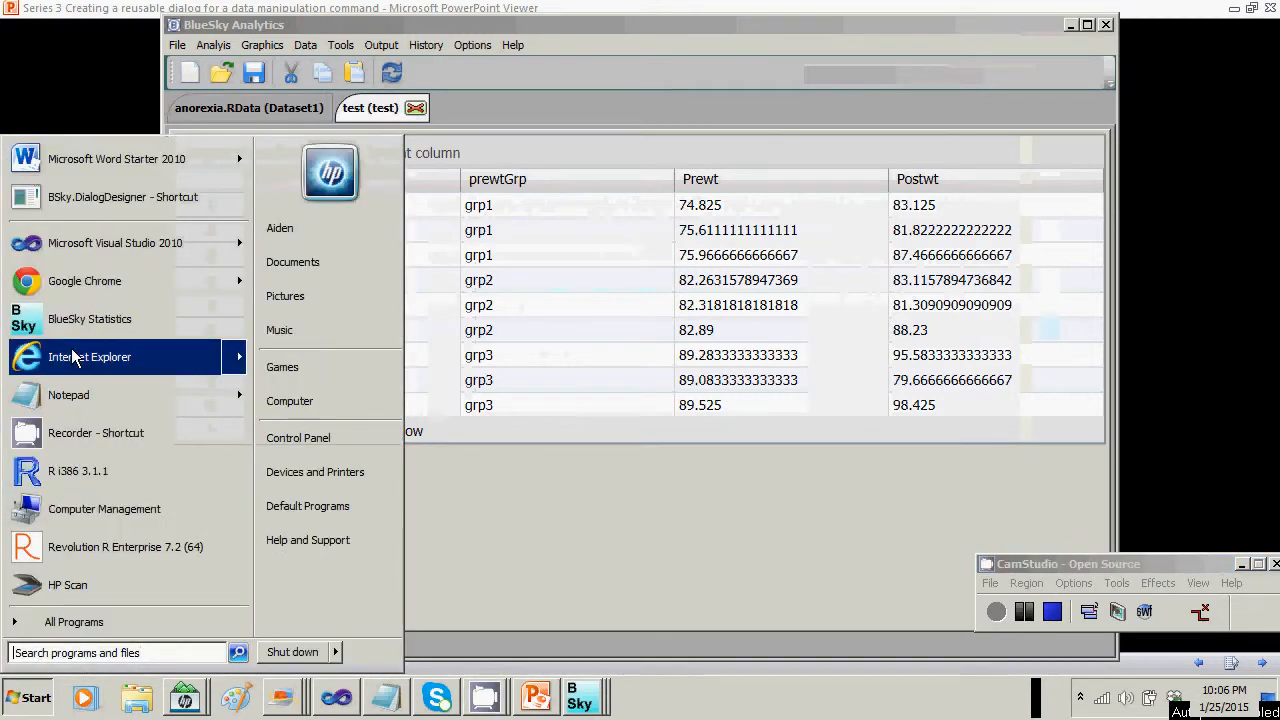
{"action": "left_click", "coordinate": [80, 196]}
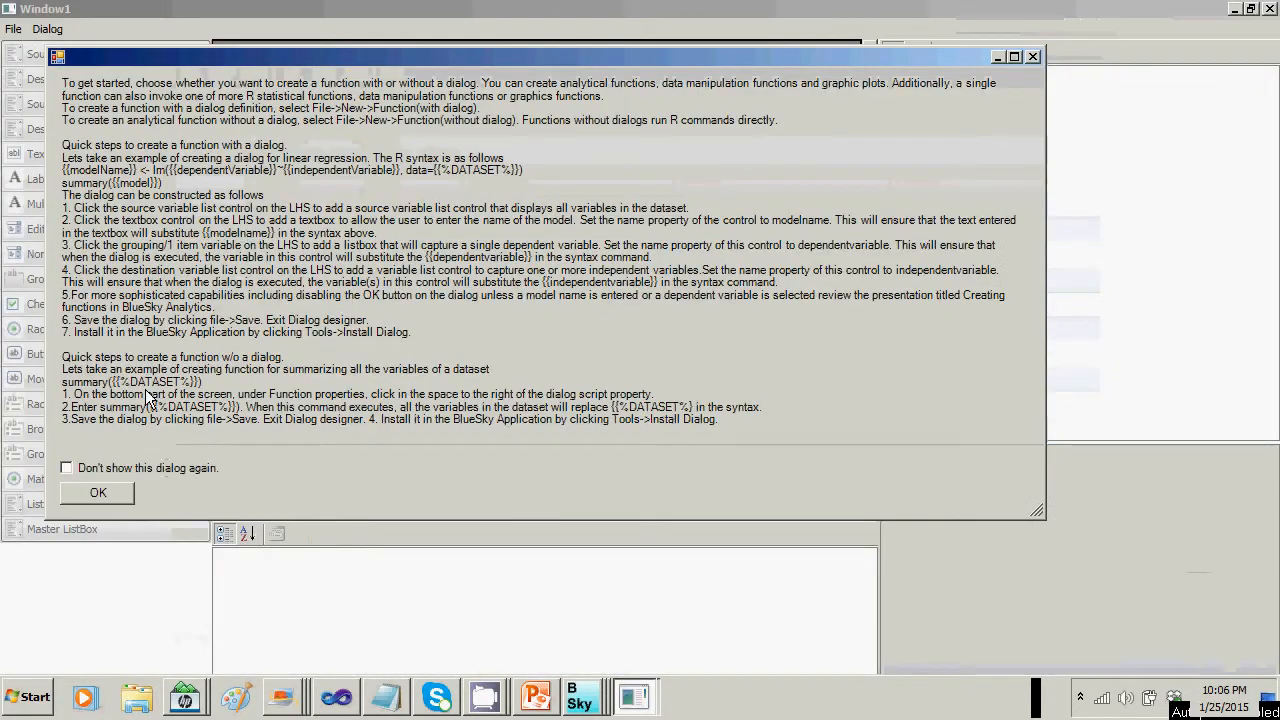
{"action": "left_click", "coordinate": [104, 496]}
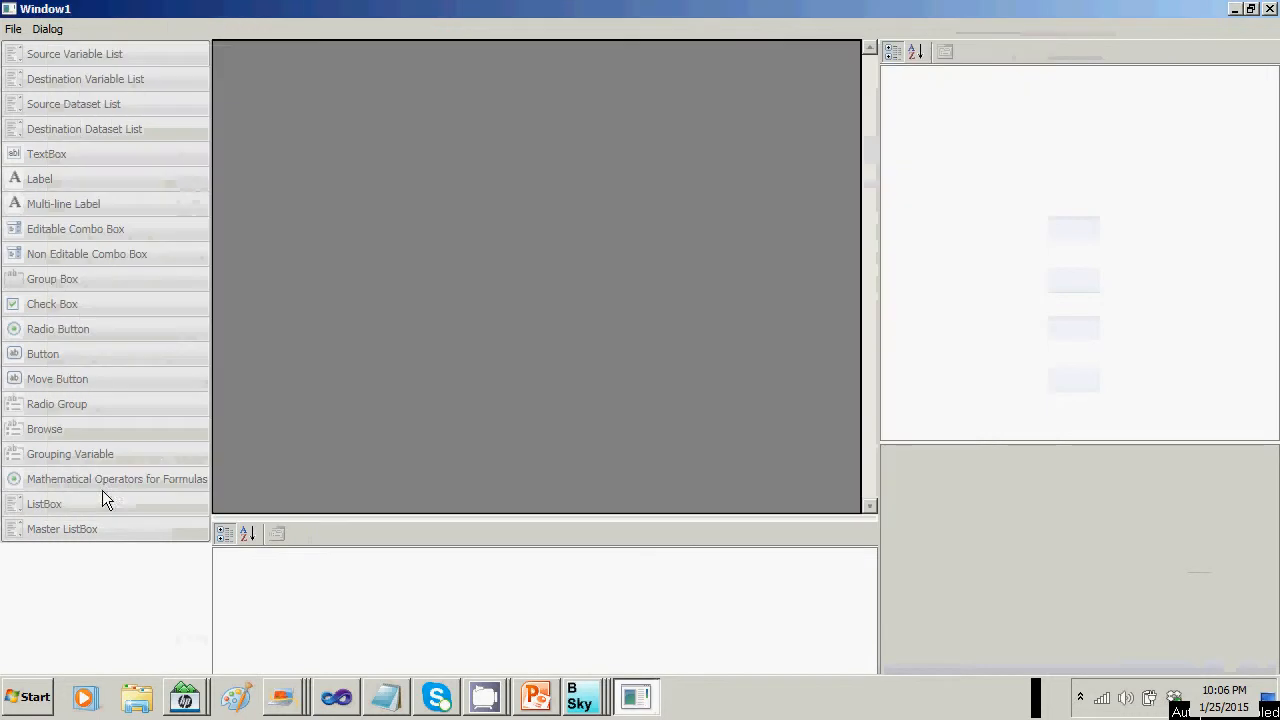
Open aggregatedemo.bsky from the Series 3 folder and inspect the syntax setting of the Mean radio button.
{"action": "left_click", "coordinate": [14, 29]}
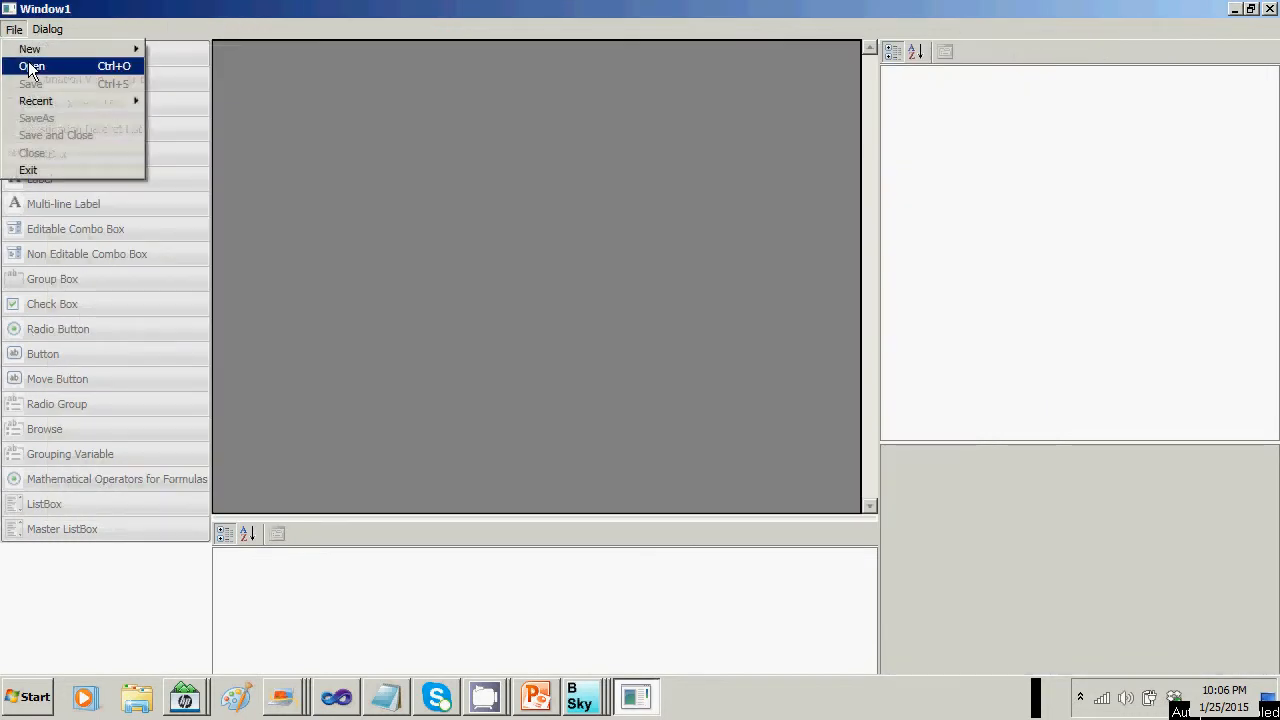
{"action": "left_click", "coordinate": [30, 66]}
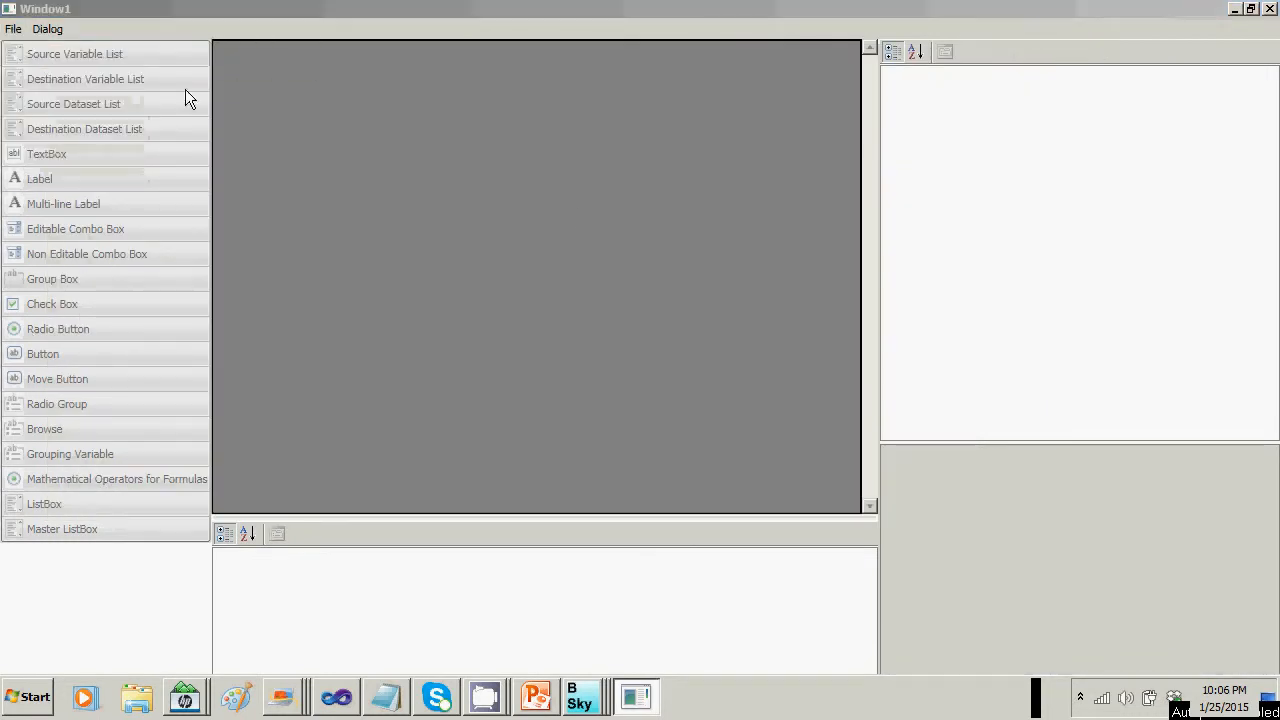
{"action": "left_click", "coordinate": [377, 193]}
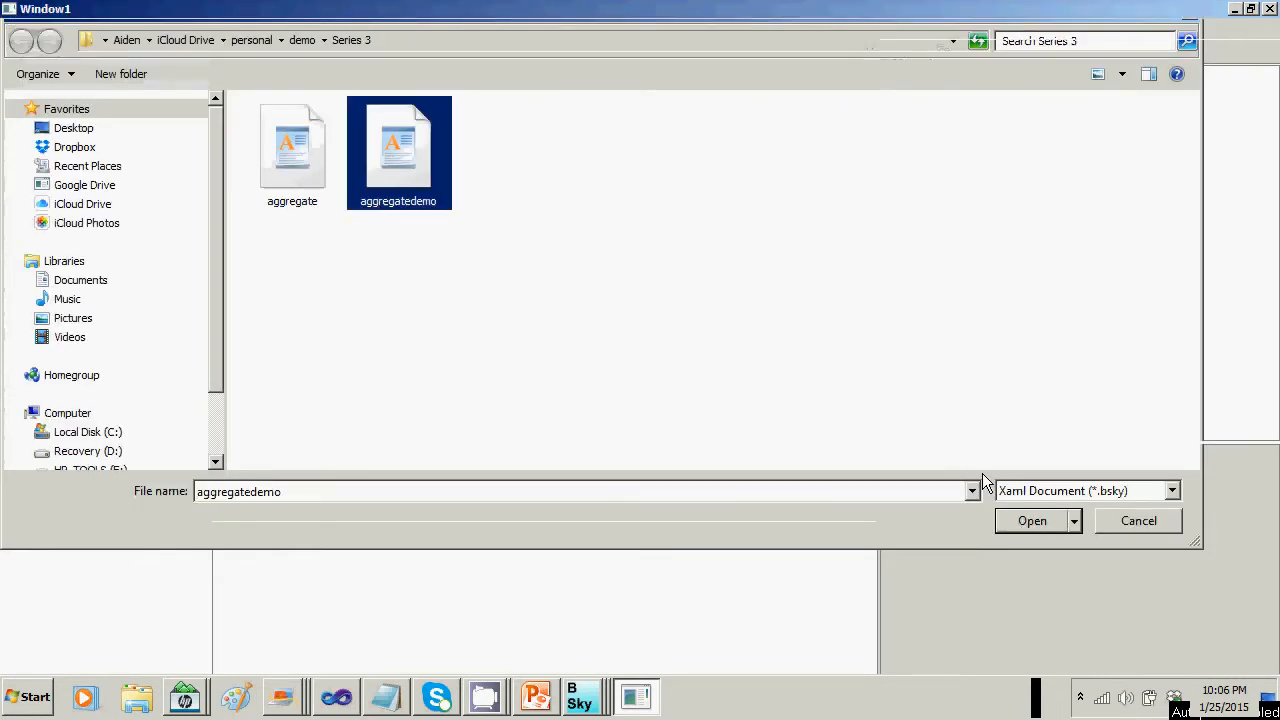
{"action": "left_click", "coordinate": [1042, 521]}
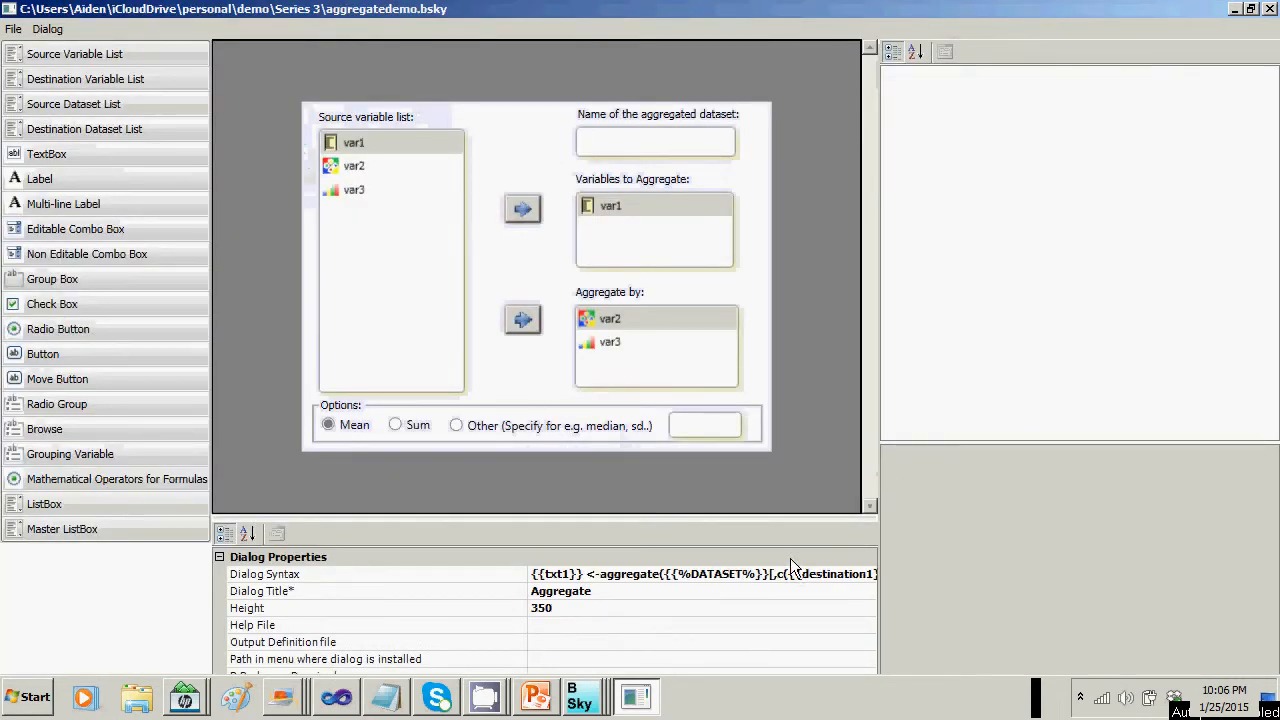
{"action": "left_click", "coordinate": [359, 424]}
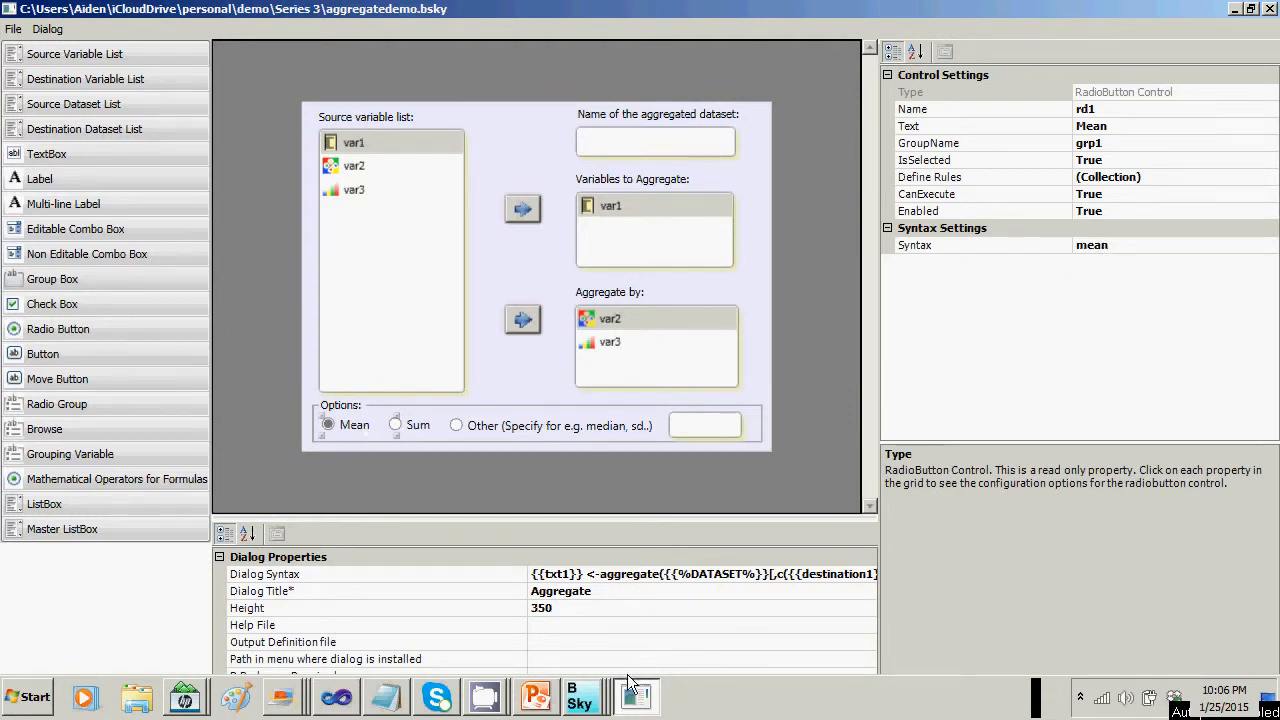
Switch to the PowerPoint presentation, review the Case 1 slide on installing the new dialog and advance to the Case 2 slide.
{"action": "left_click", "coordinate": [544, 698]}
{"action": "left_click", "coordinate": [550, 418]}
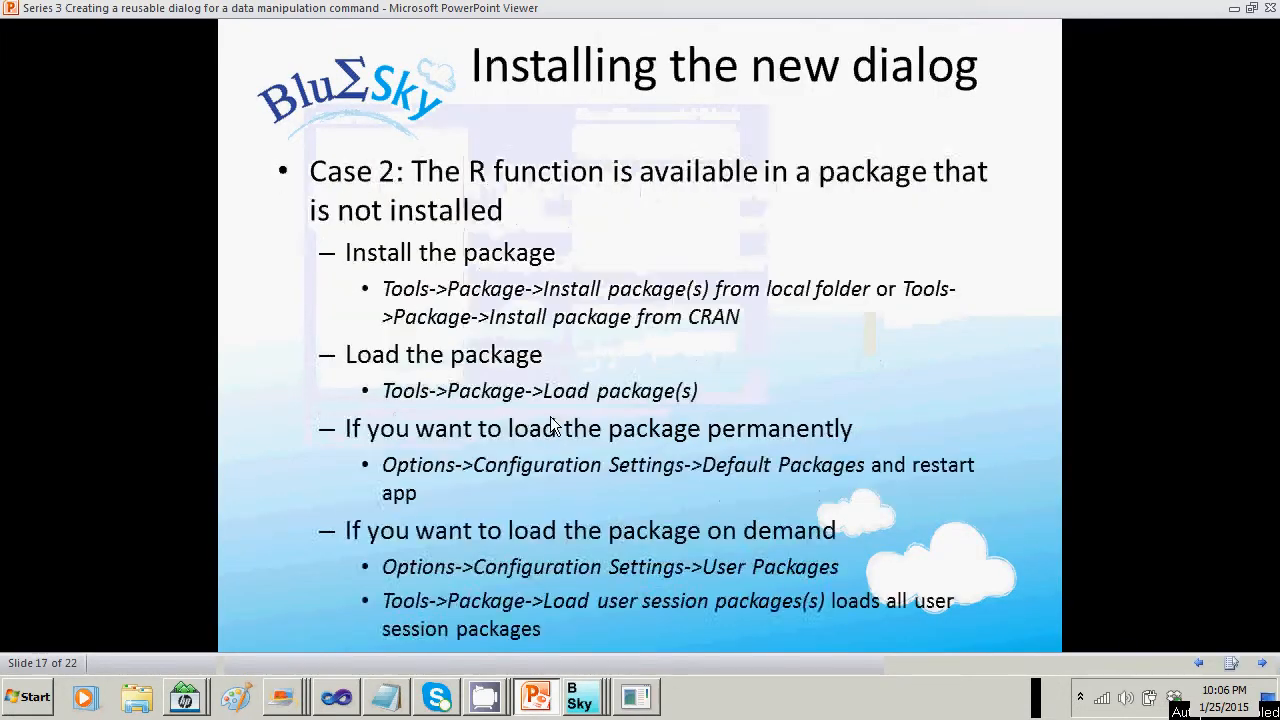
{"action": "left_click", "coordinate": [550, 418]}
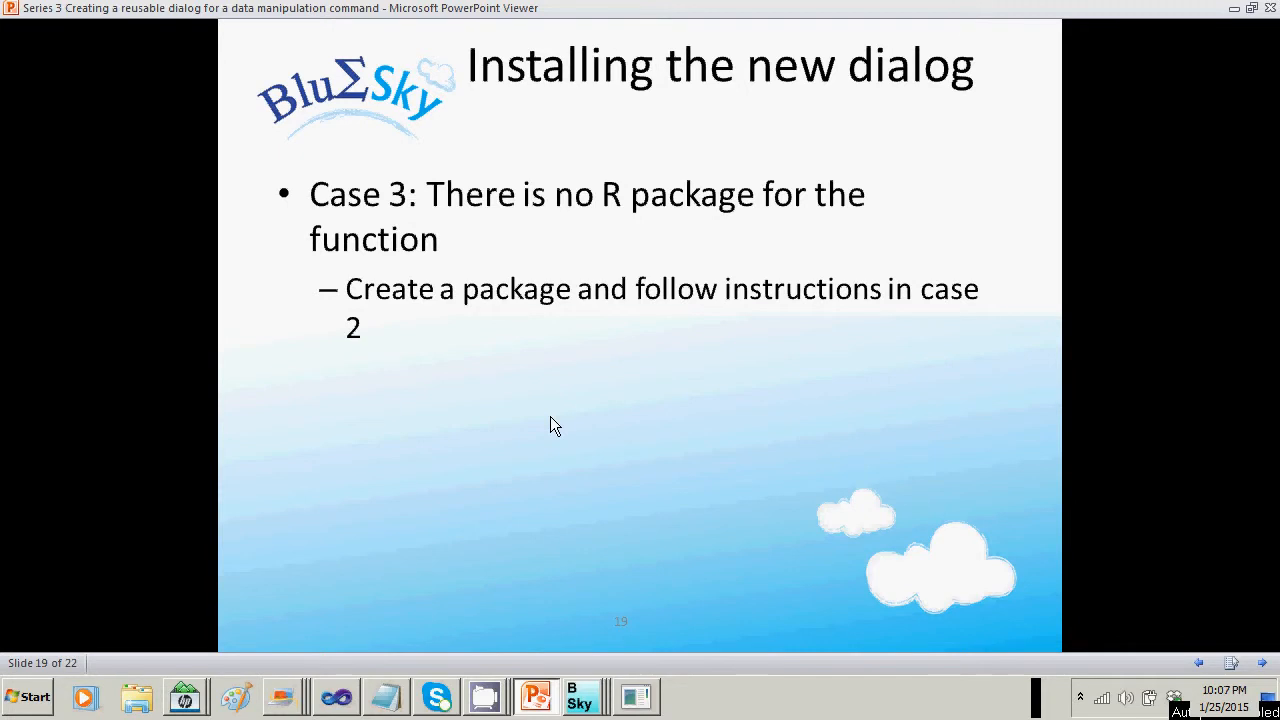
{"action": "key", "text": "Left"}
{"action": "key", "text": "Left"}
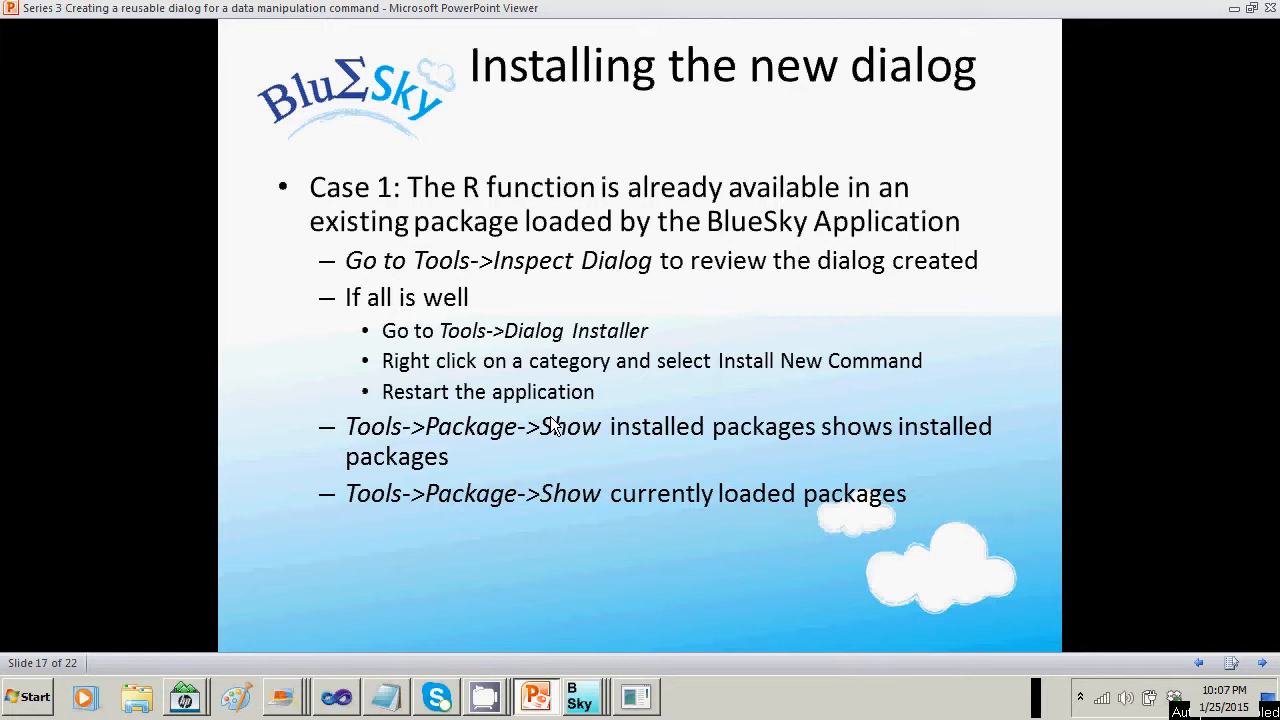
{"action": "key", "text": "Right"}
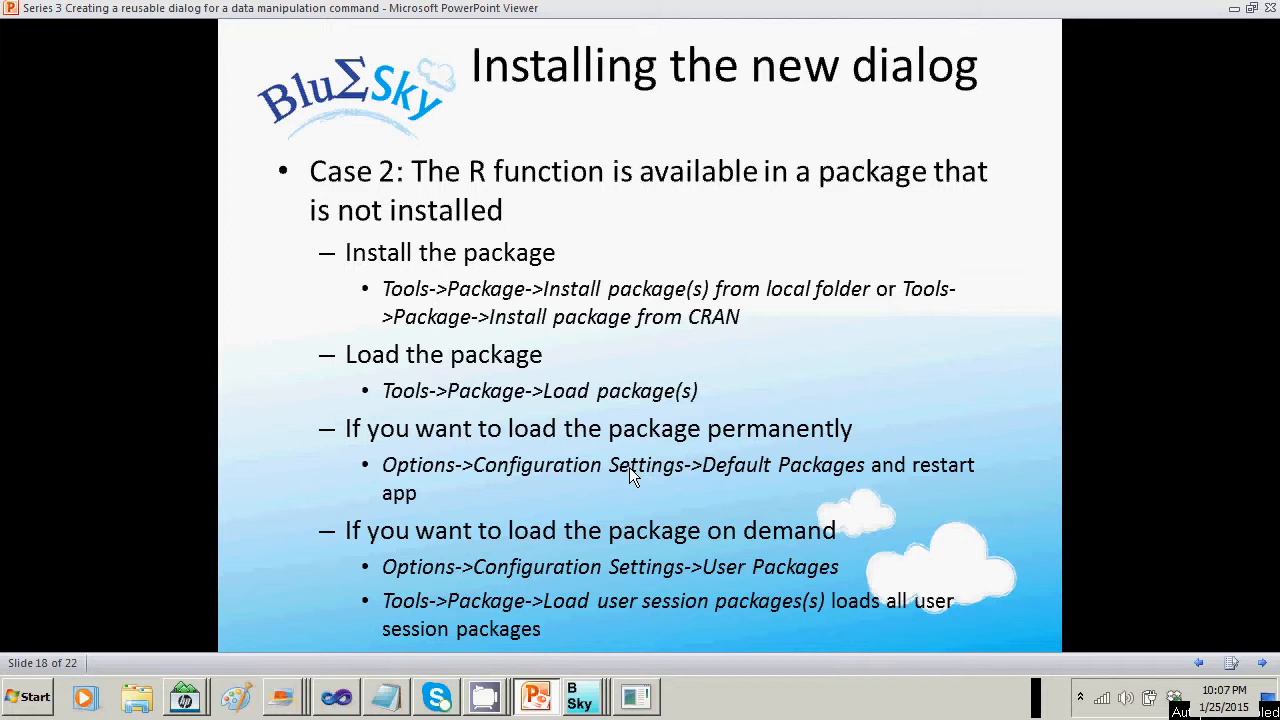
Switch to BlueSky Analytics, review the default and user package lists in the configuration settings, and close them without changes.
{"action": "key", "text": "alt+Tab"}
{"action": "key", "text": "alt+Tab"}
{"action": "key", "text": "alt+Tab"}
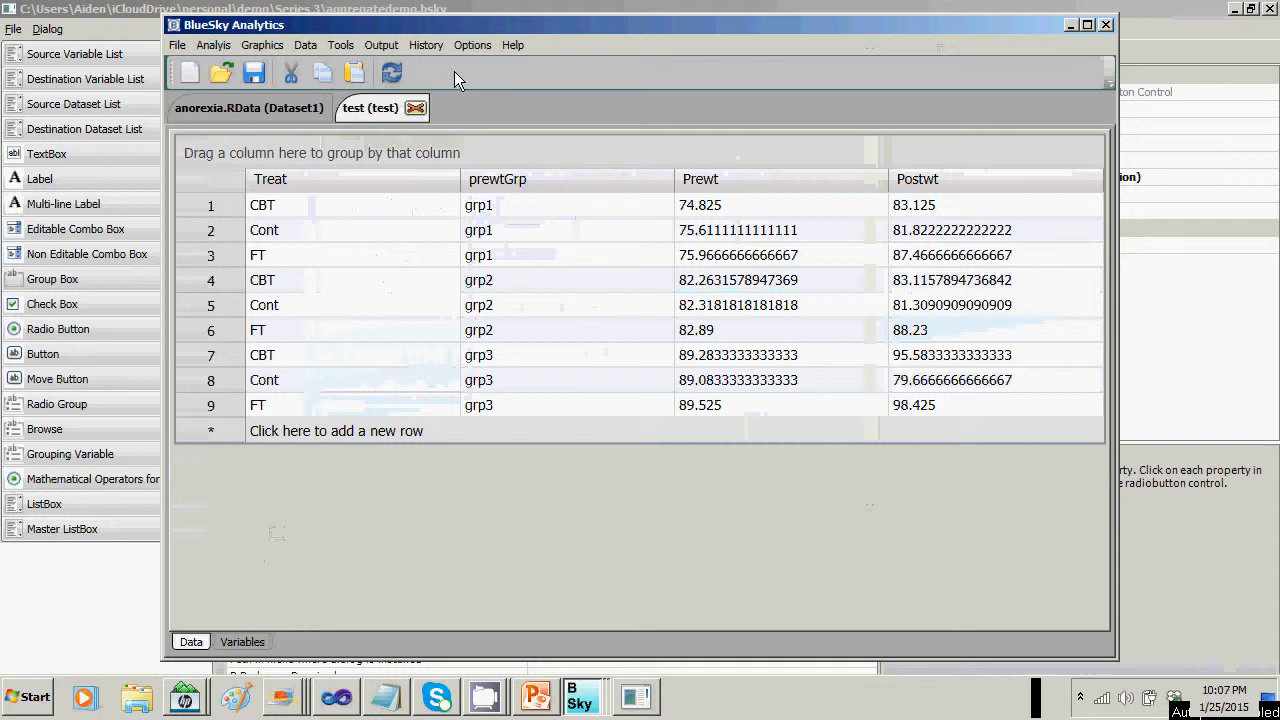
{"action": "left_click", "coordinate": [472, 45]}
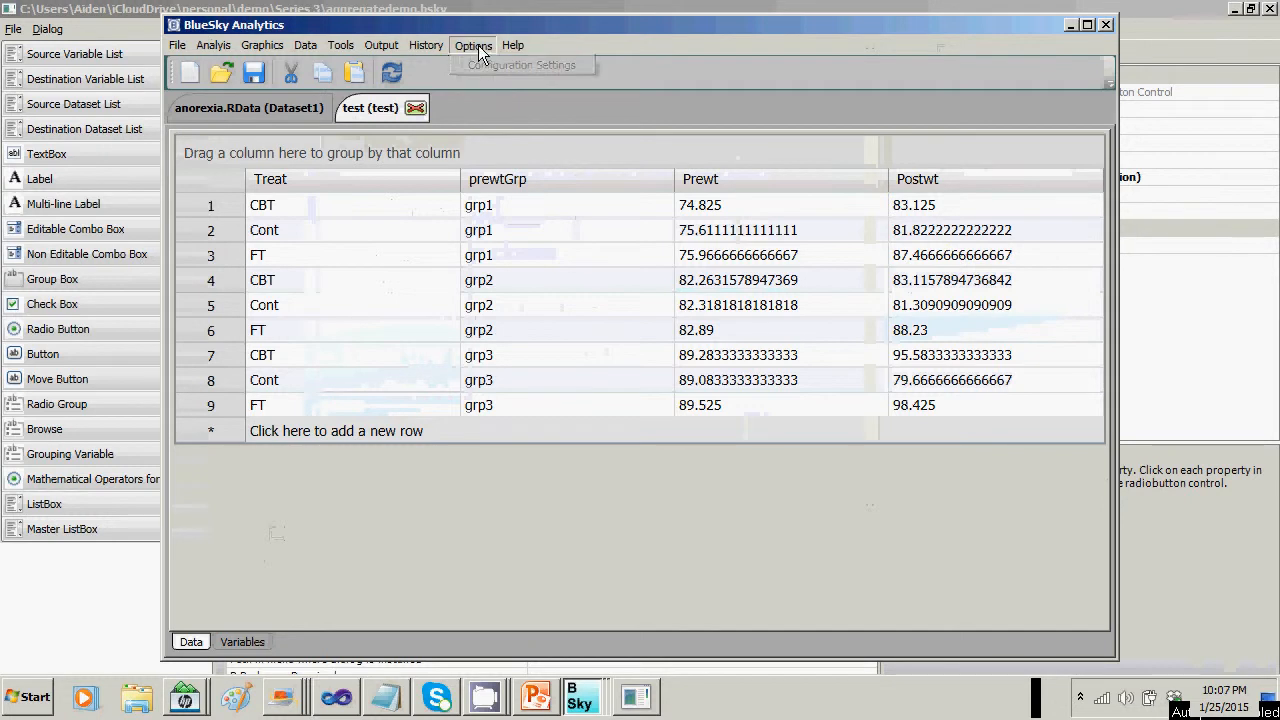
{"action": "left_click", "coordinate": [507, 70]}
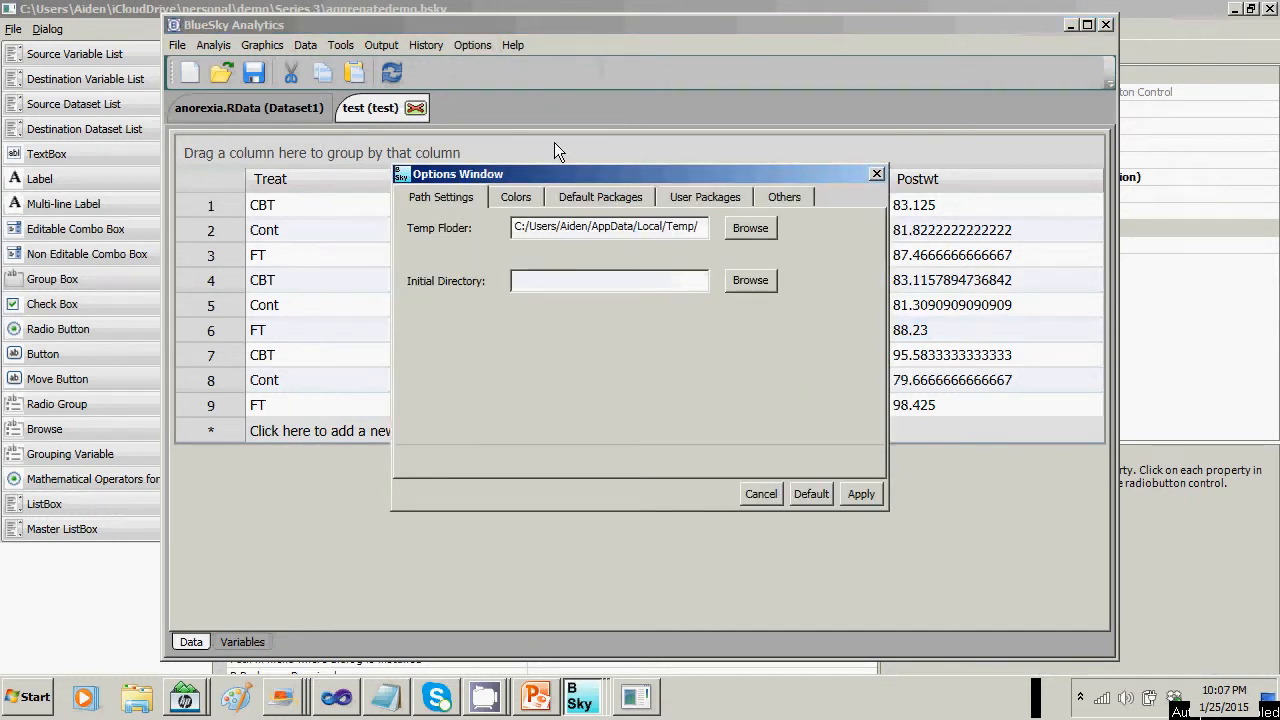
{"action": "left_click", "coordinate": [601, 198]}
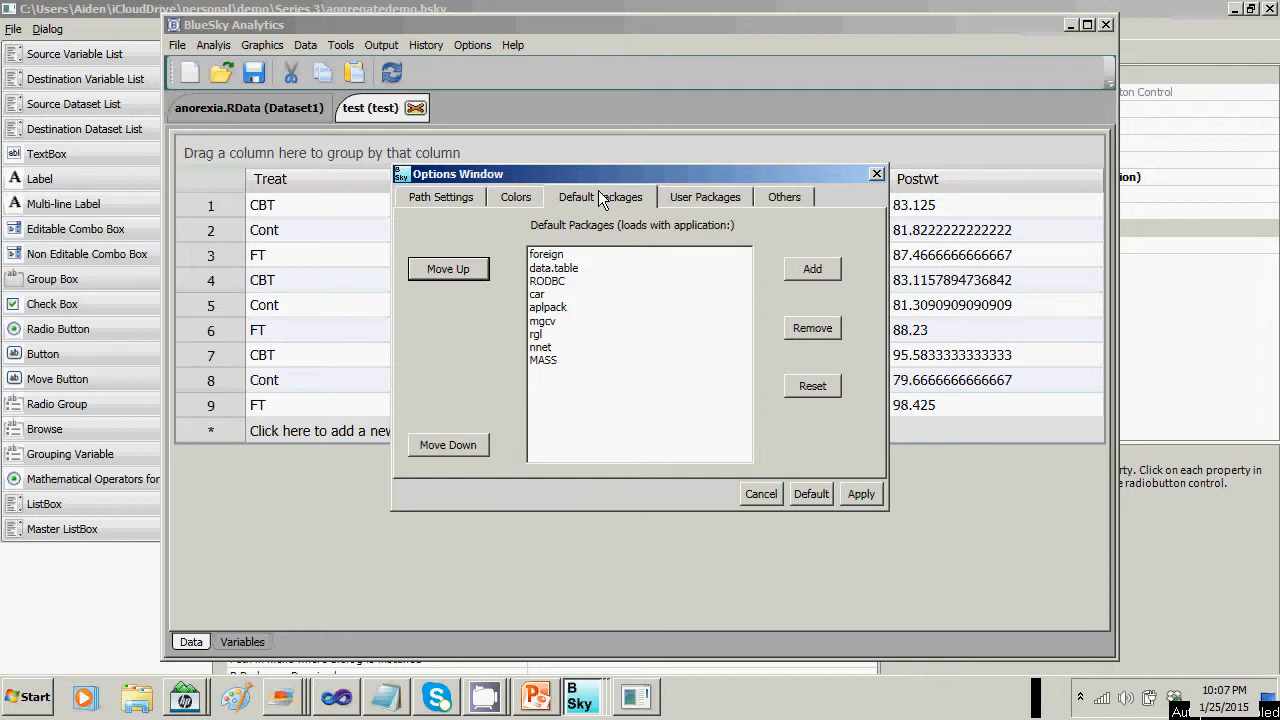
{"action": "left_click", "coordinate": [676, 200]}
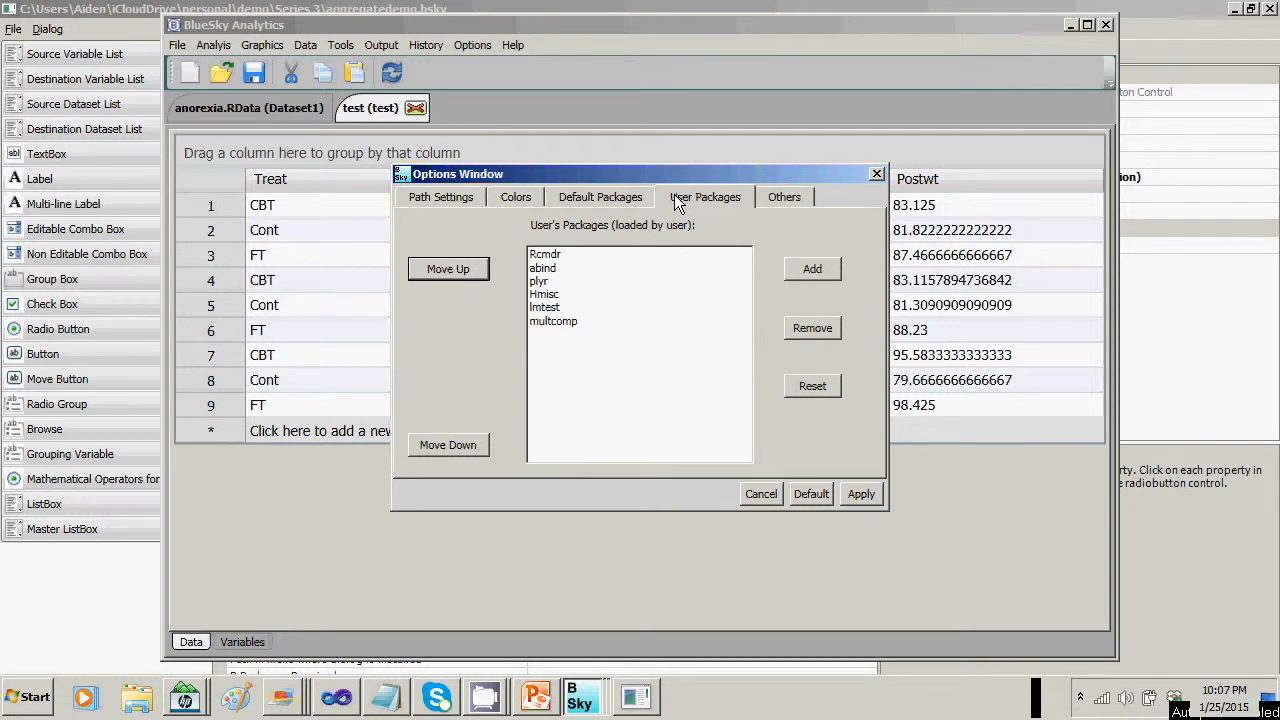
{"action": "left_click", "coordinate": [760, 494]}
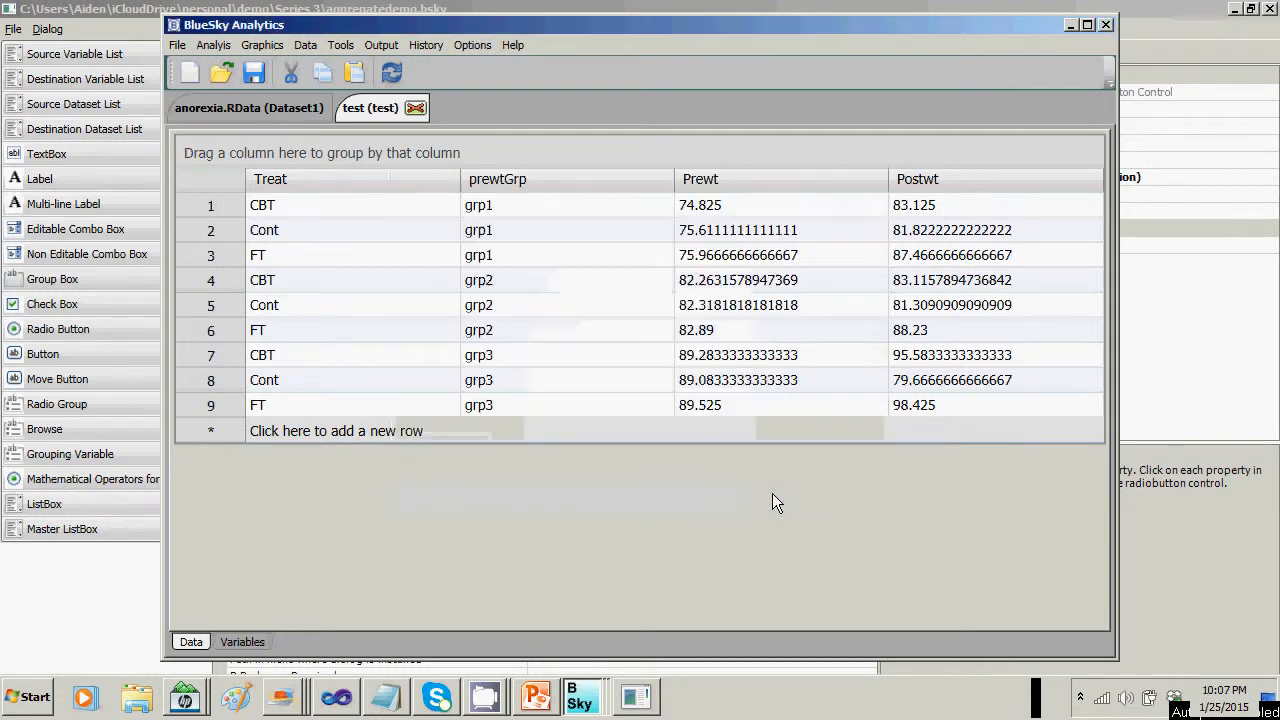
Examine the package commands, including Load user session package(s), recheck the user packages list in the configuration settings and close it without changes.
{"action": "left_click", "coordinate": [340, 46]}
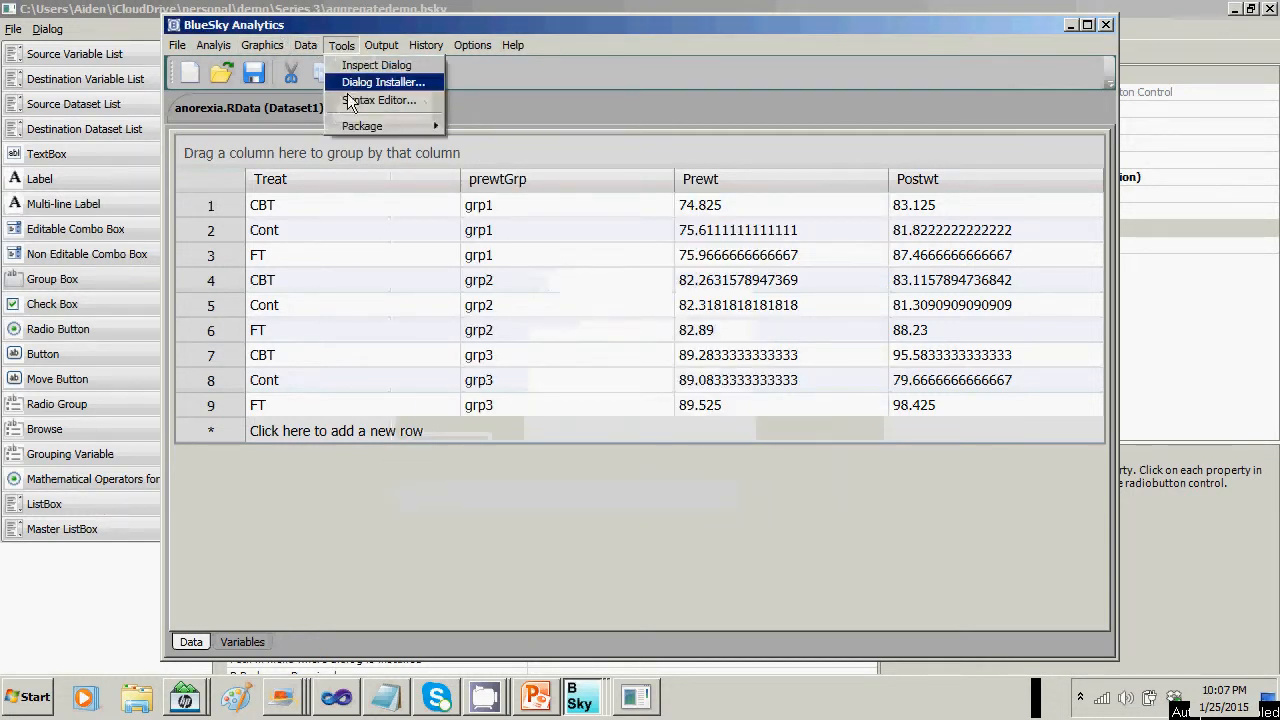
{"action": "mouse_move", "coordinate": [390, 126]}
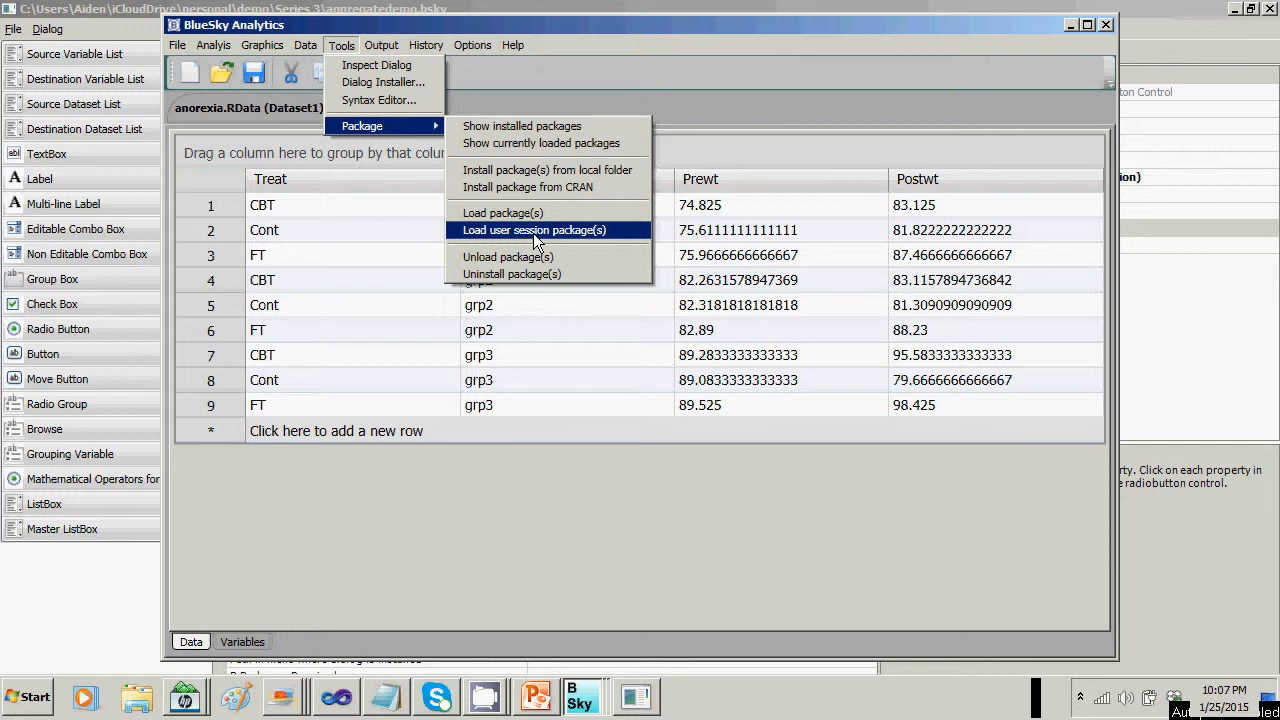
{"action": "mouse_move", "coordinate": [436, 52]}
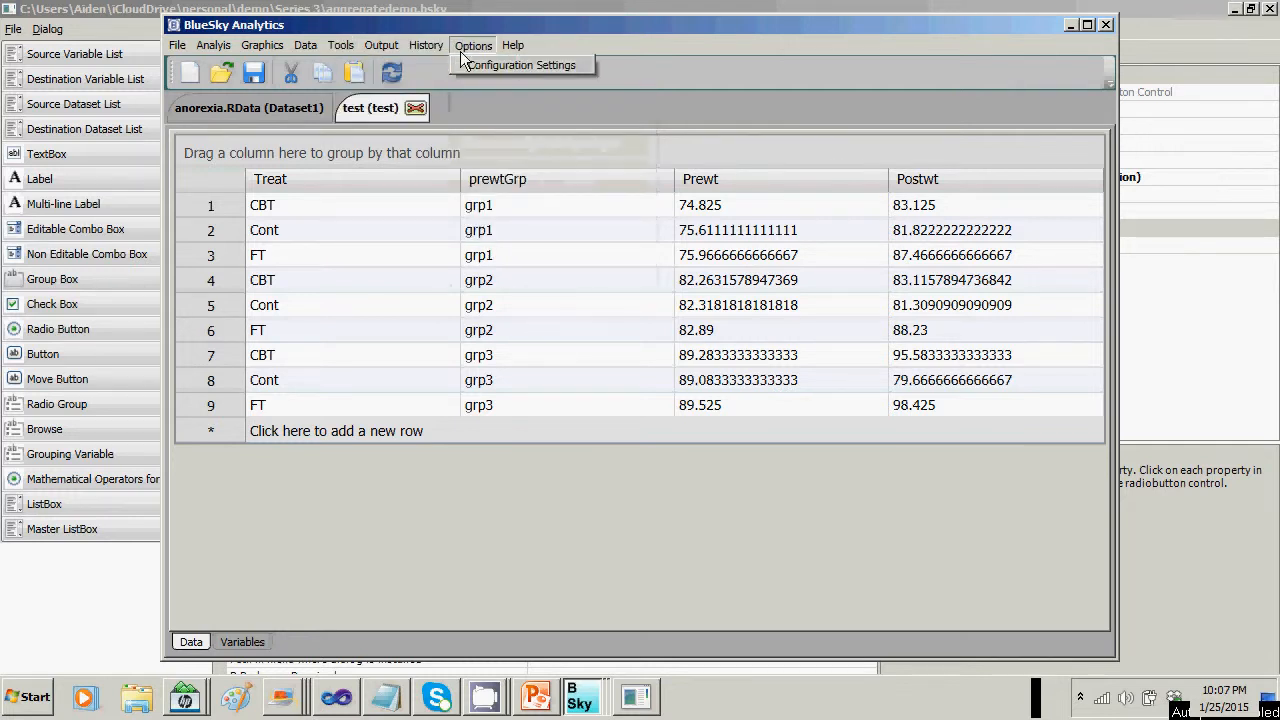
{"action": "left_click", "coordinate": [468, 66]}
{"action": "left_click", "coordinate": [688, 198]}
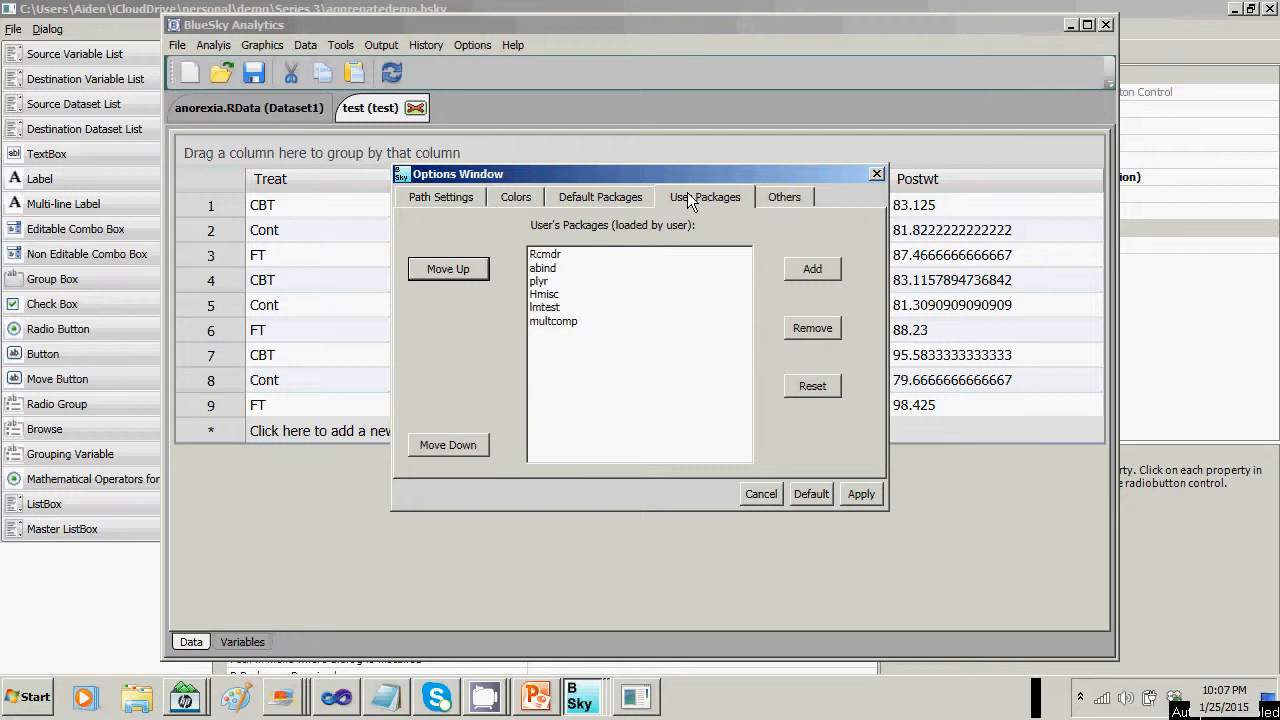
{"action": "left_click", "coordinate": [770, 494]}
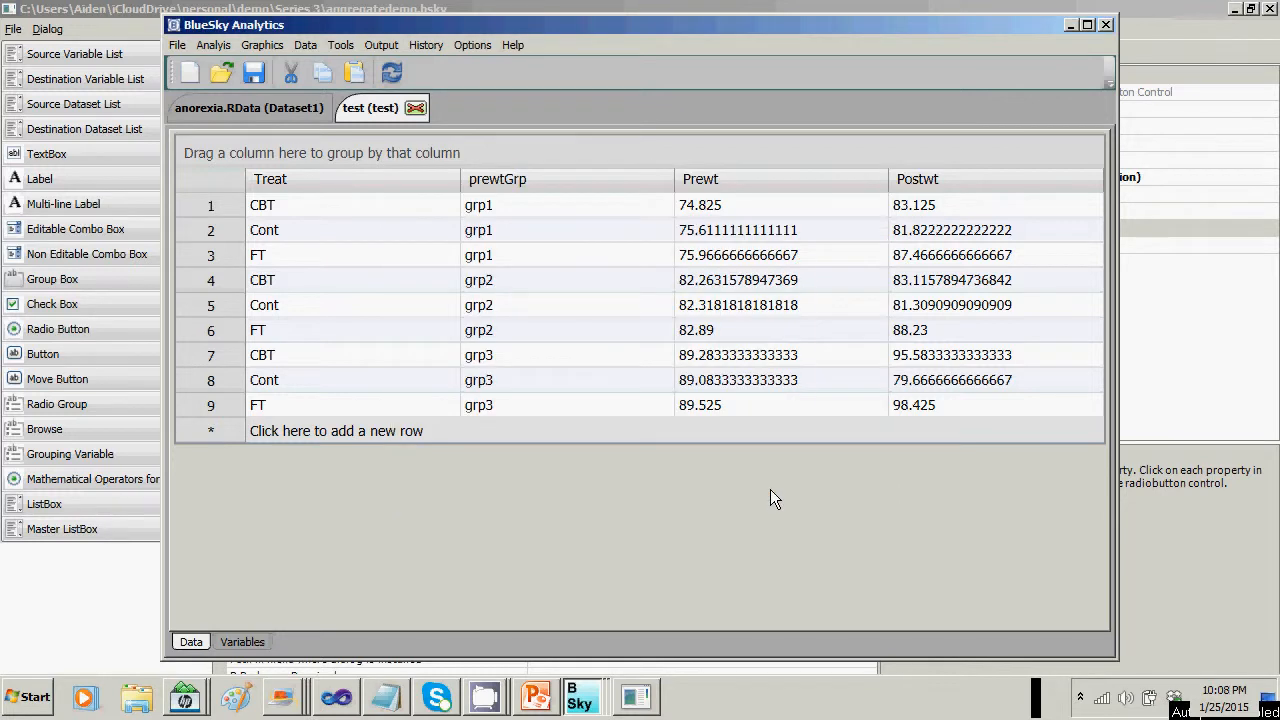
Return to the PowerPoint presentation and page through the Case 2 and Case 3 slides to the Summary slide.
{"action": "key", "text": "alt+Tab"}
{"action": "key", "text": "alt+Tab"}
{"action": "key", "text": "alt+Tab"}
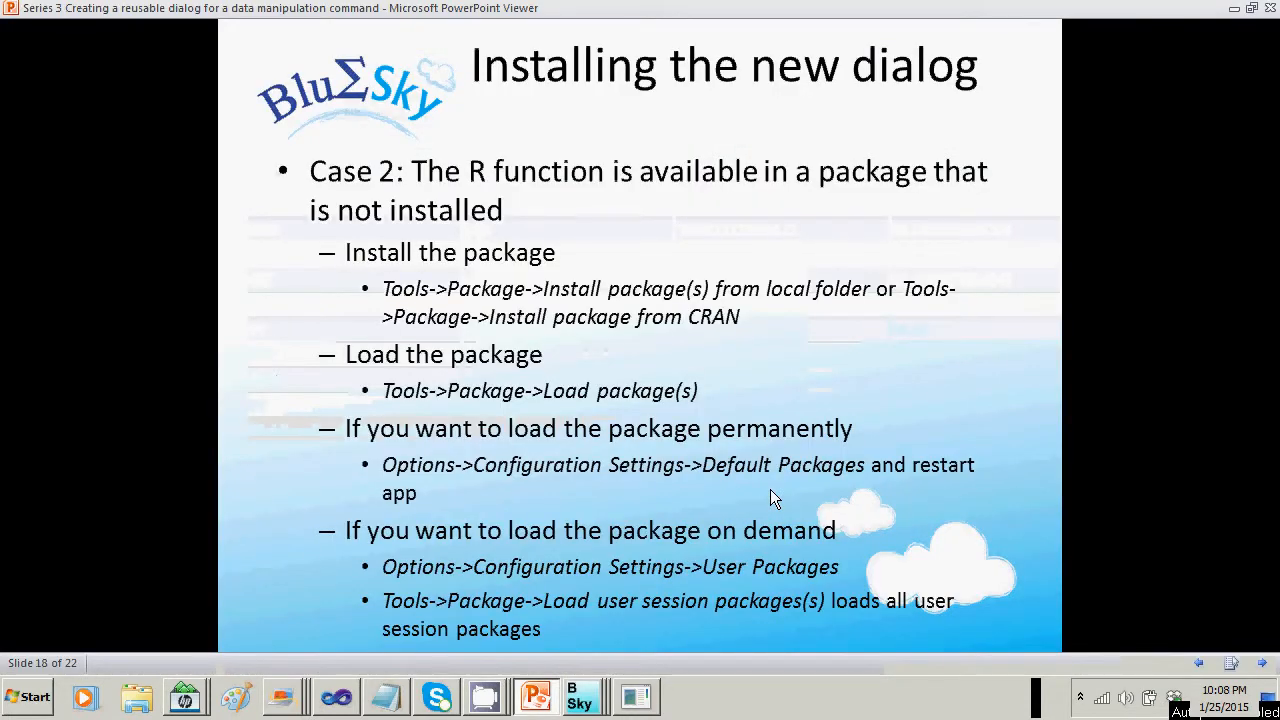
{"action": "left_click", "coordinate": [770, 490]}
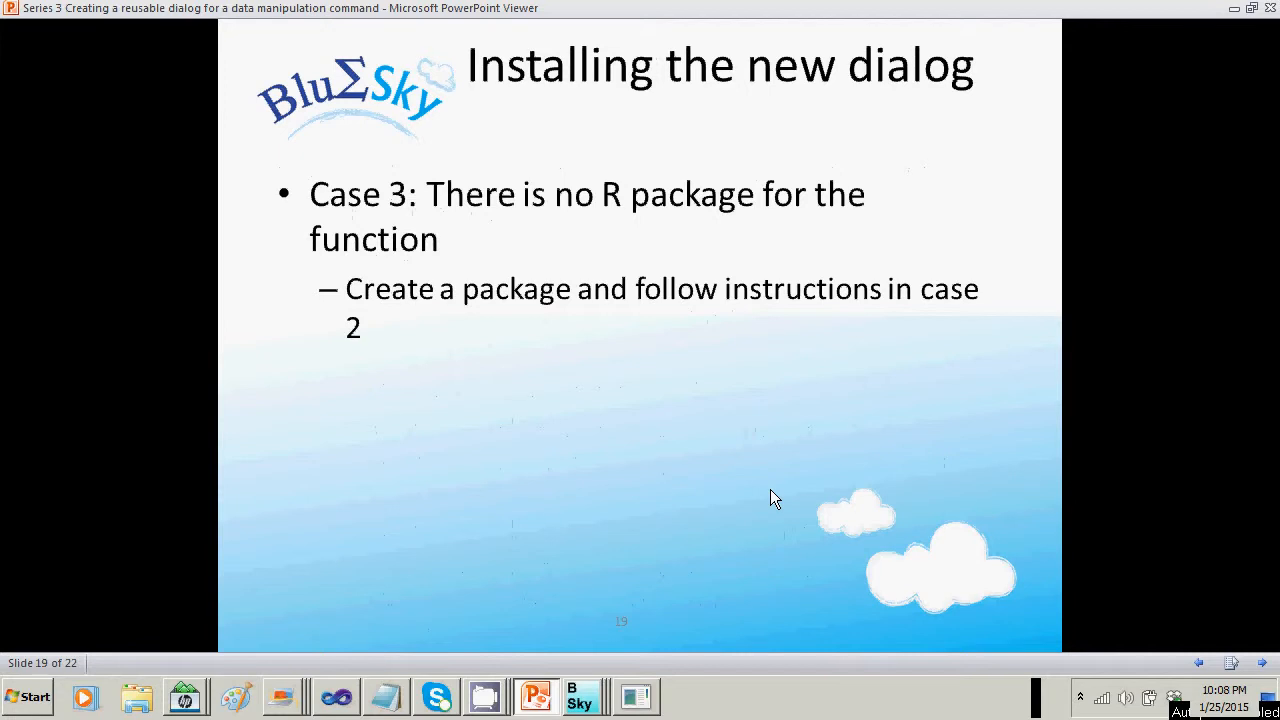
{"action": "key", "text": "Left"}
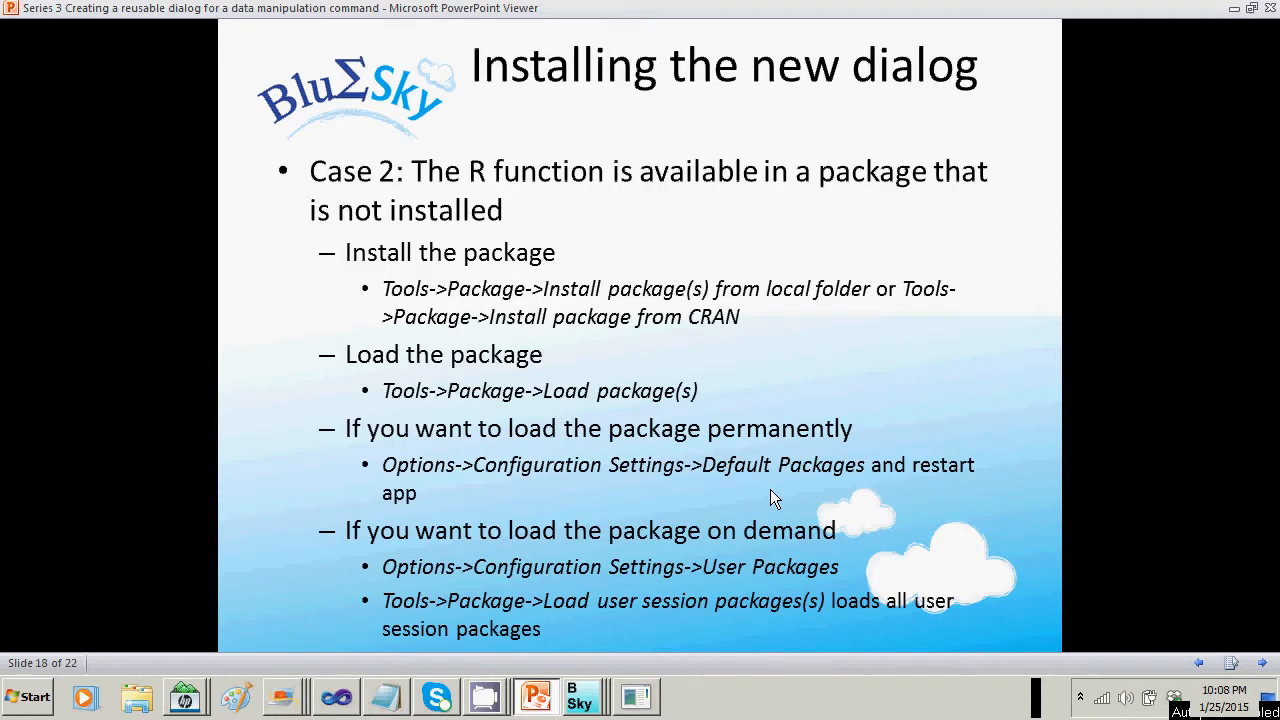
{"action": "key", "text": "Right"}
{"action": "key", "text": "Right"}
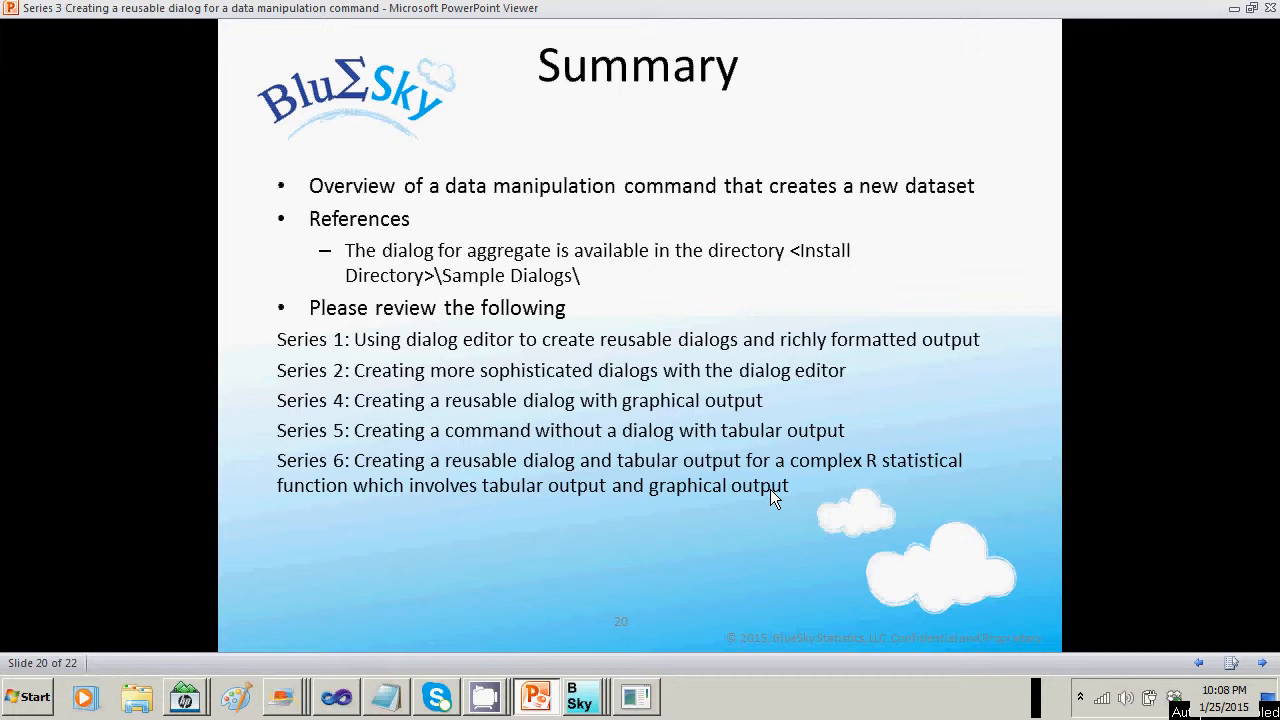
Switch to the BlueSky Analytics window and display the anorexia.RData dataset.
{"action": "left_click", "coordinate": [580, 697]}
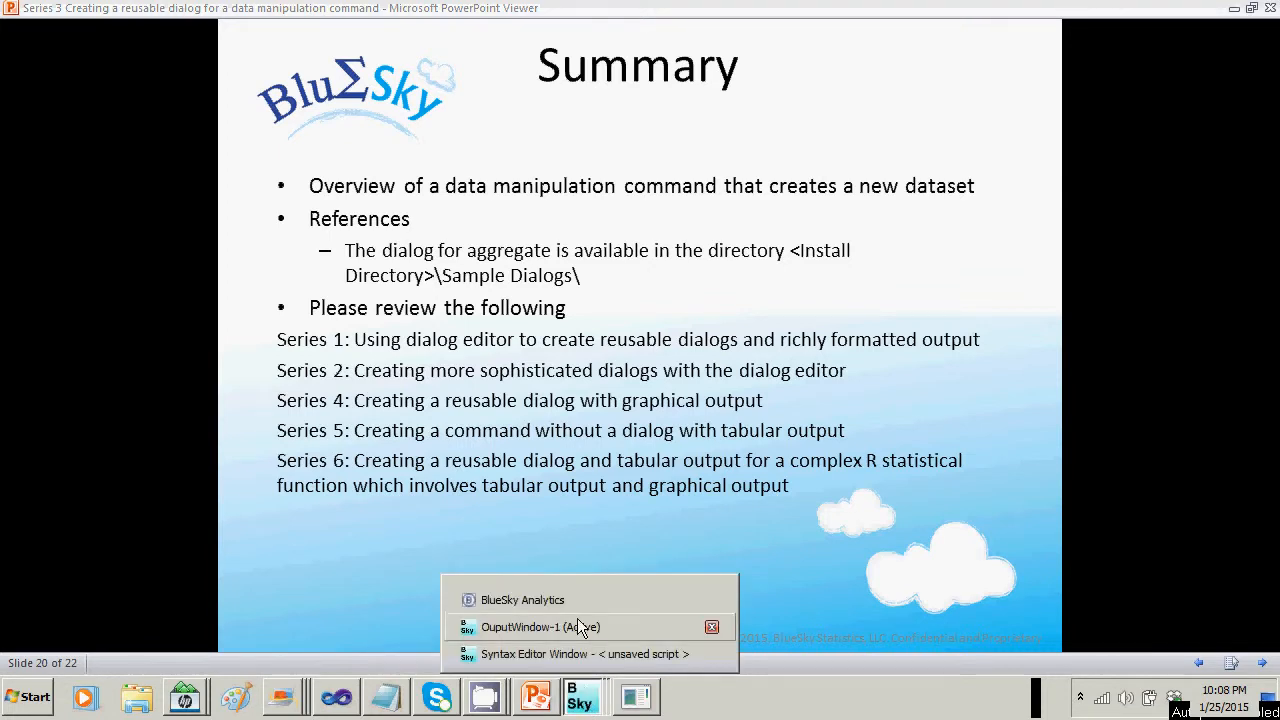
{"action": "left_click", "coordinate": [577, 604]}
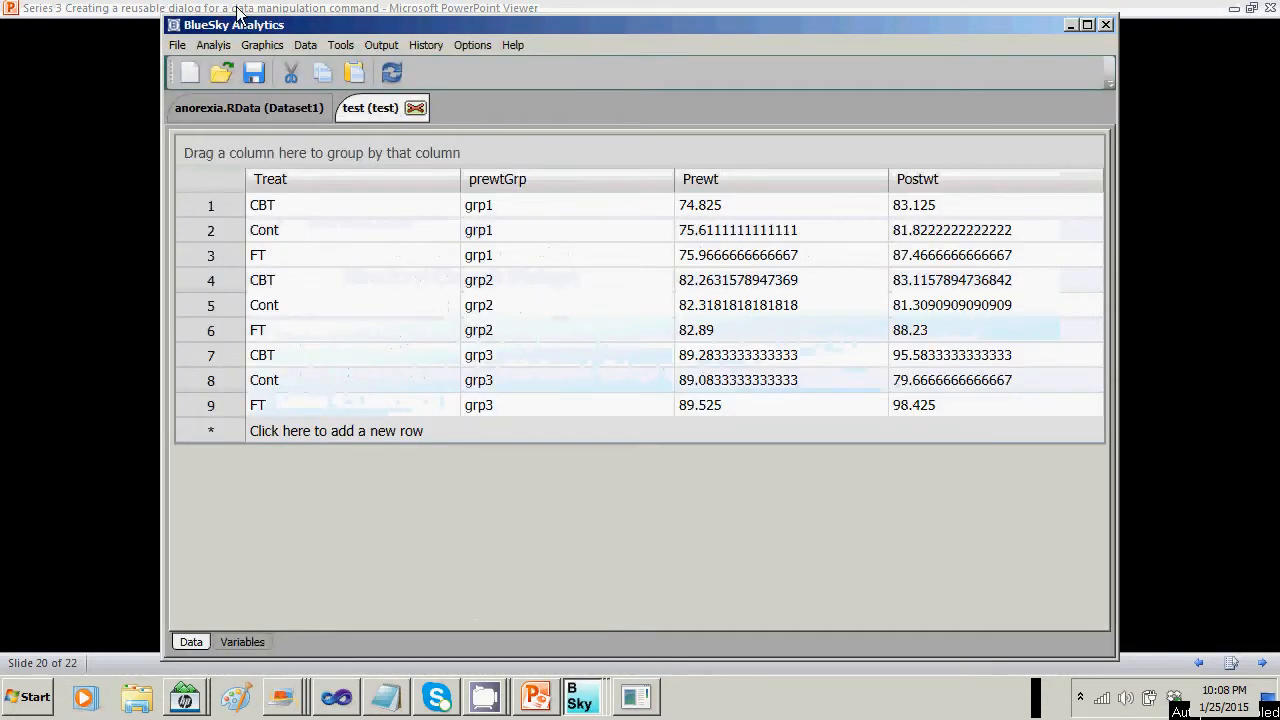
{"action": "left_click", "coordinate": [217, 45]}
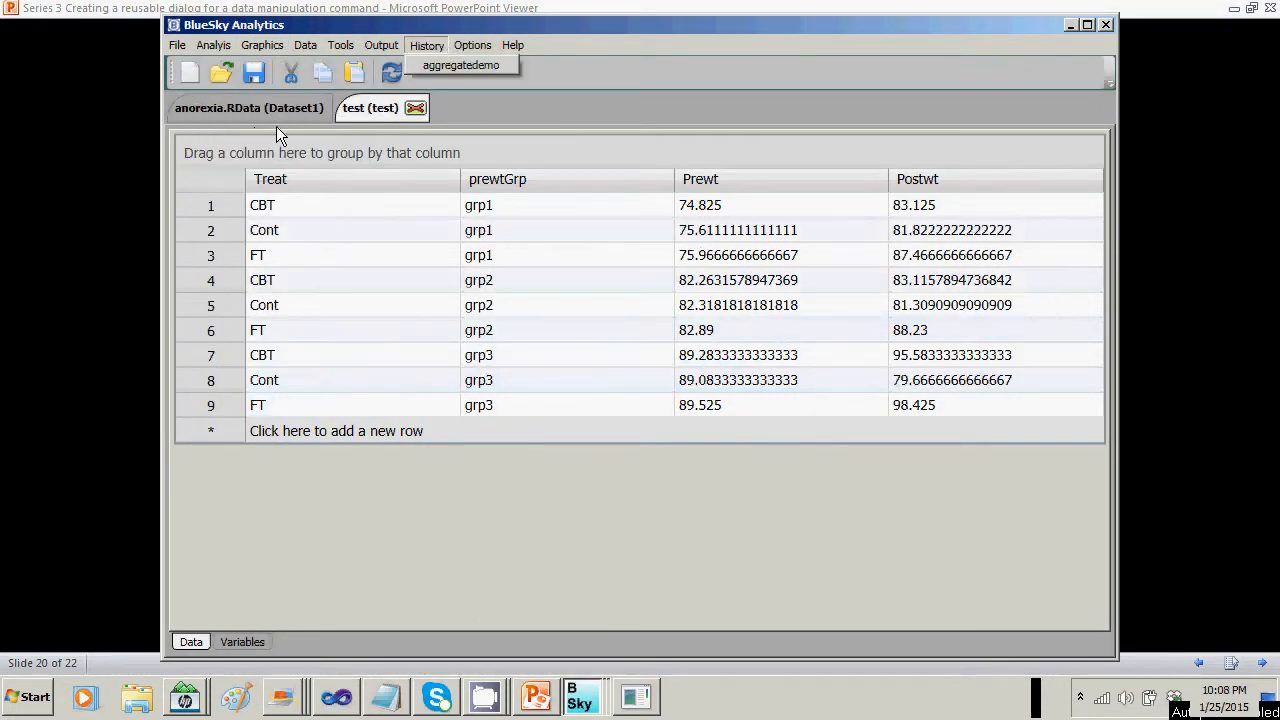
{"action": "left_click", "coordinate": [256, 106]}
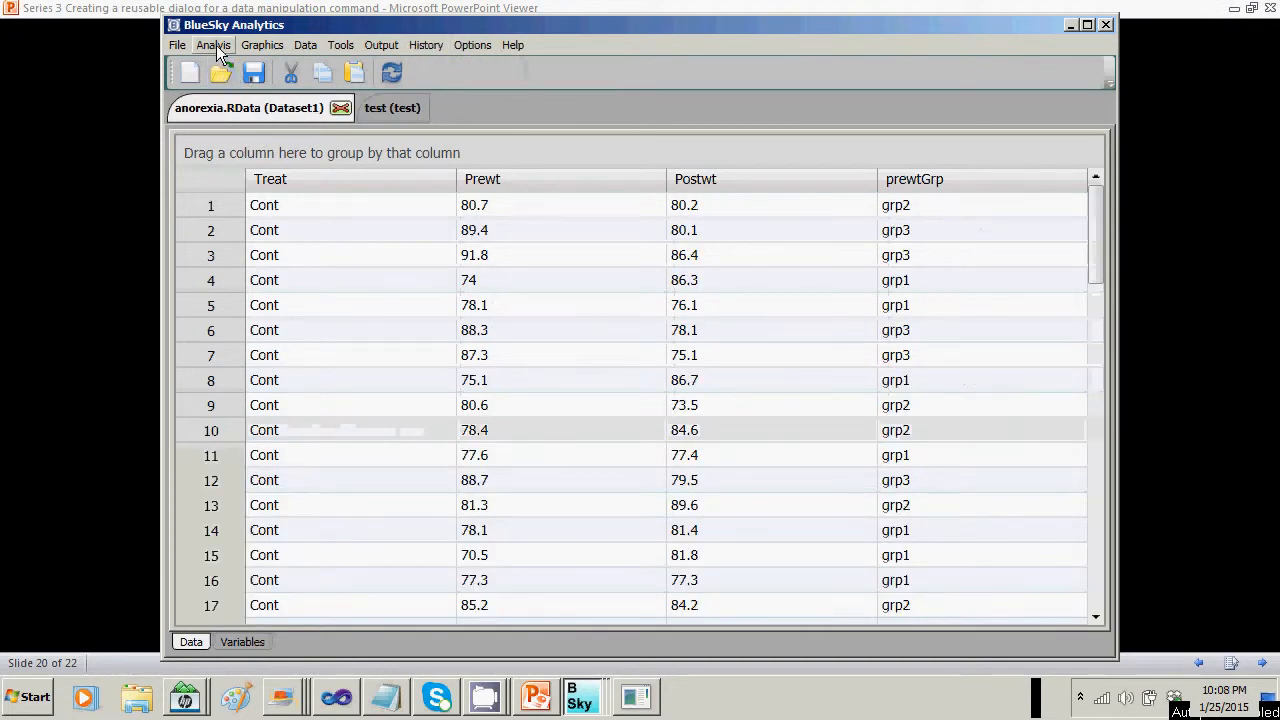
Run the aggregatedemo dialog on the anorexia data using Mean with the existing dataset name test, and decline overwriting that dataset.
{"action": "left_click", "coordinate": [313, 45]}
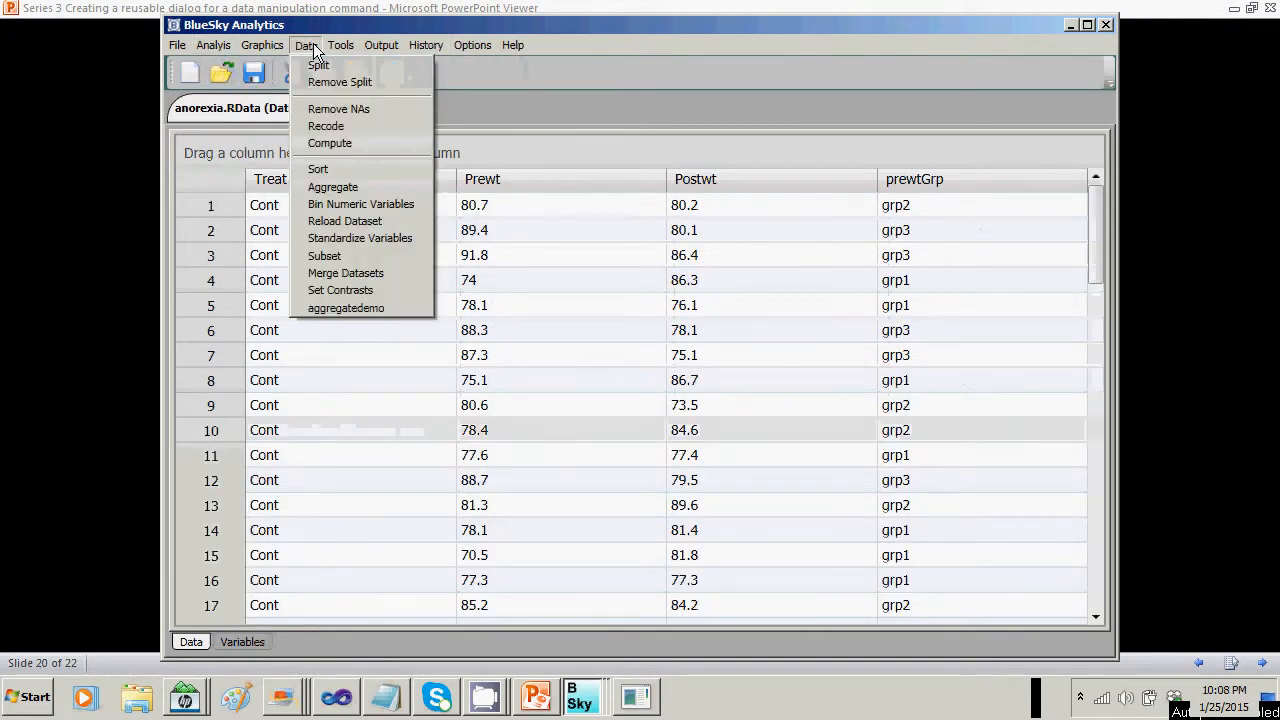
{"action": "left_click", "coordinate": [344, 307]}
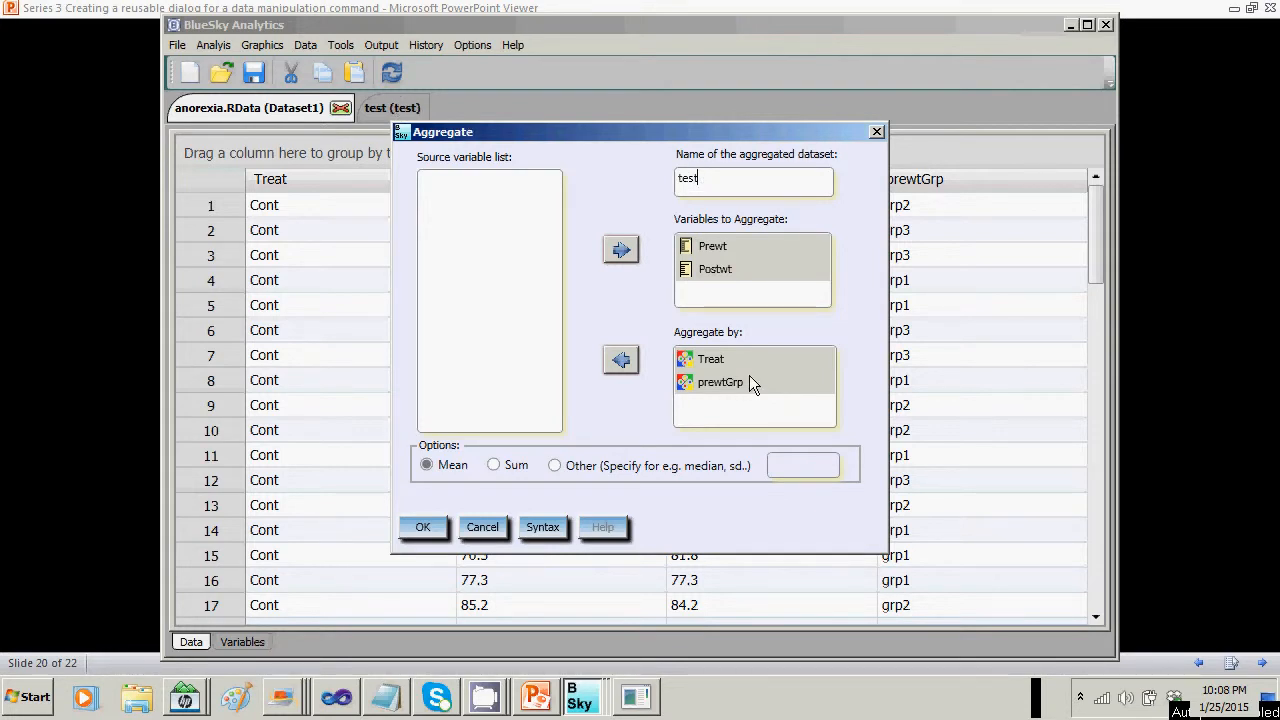
{"action": "left_click", "coordinate": [436, 528]}
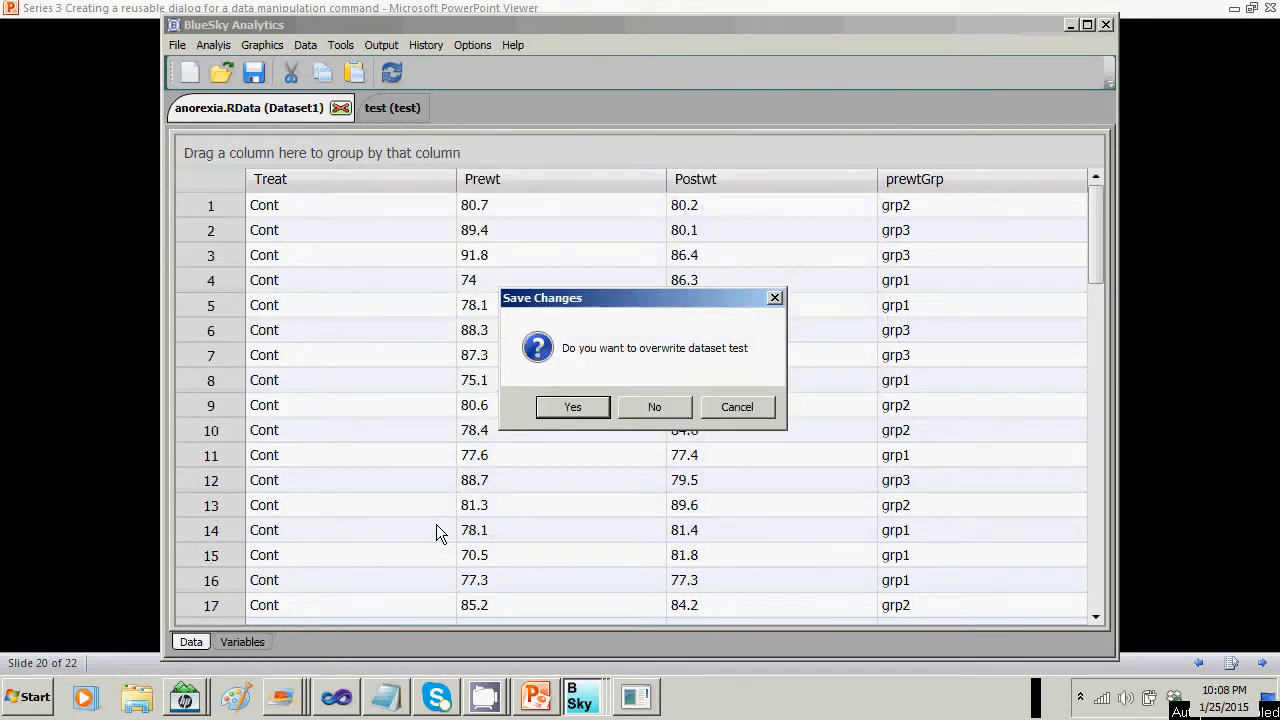
{"action": "left_click", "coordinate": [656, 405]}
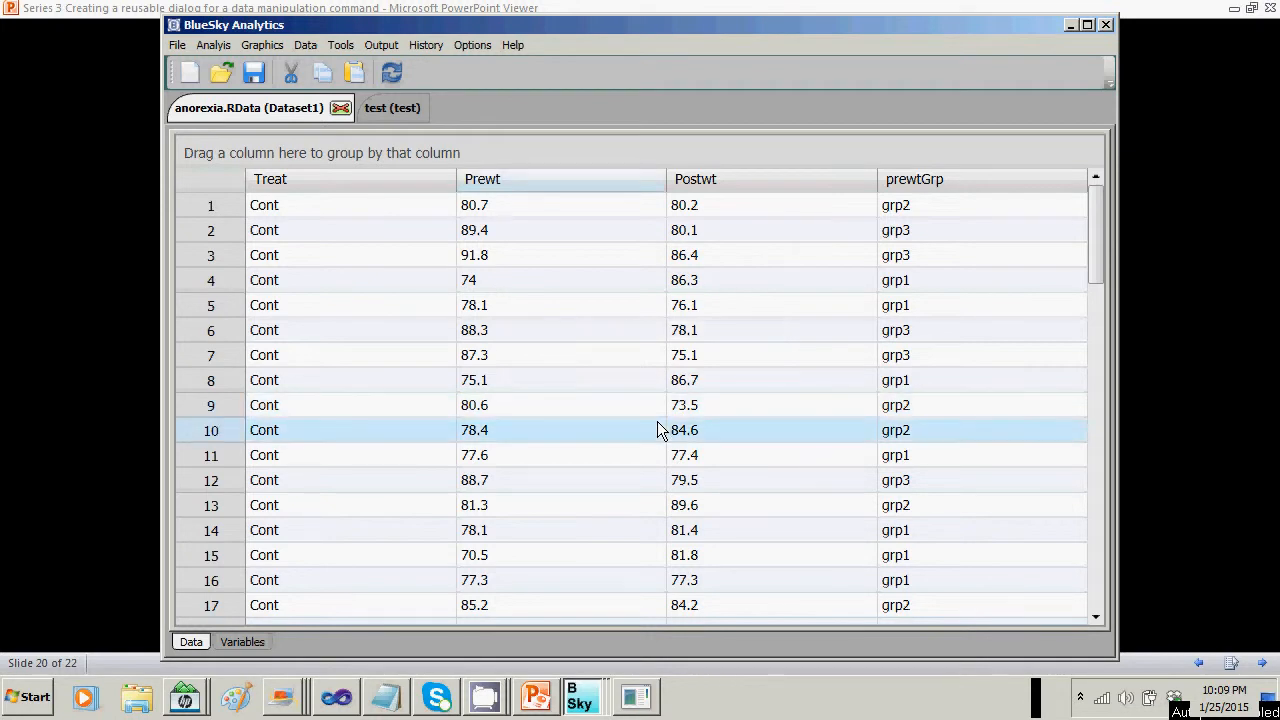
Display the aggregated test dataset to check its rows.
{"action": "left_click", "coordinate": [412, 108]}
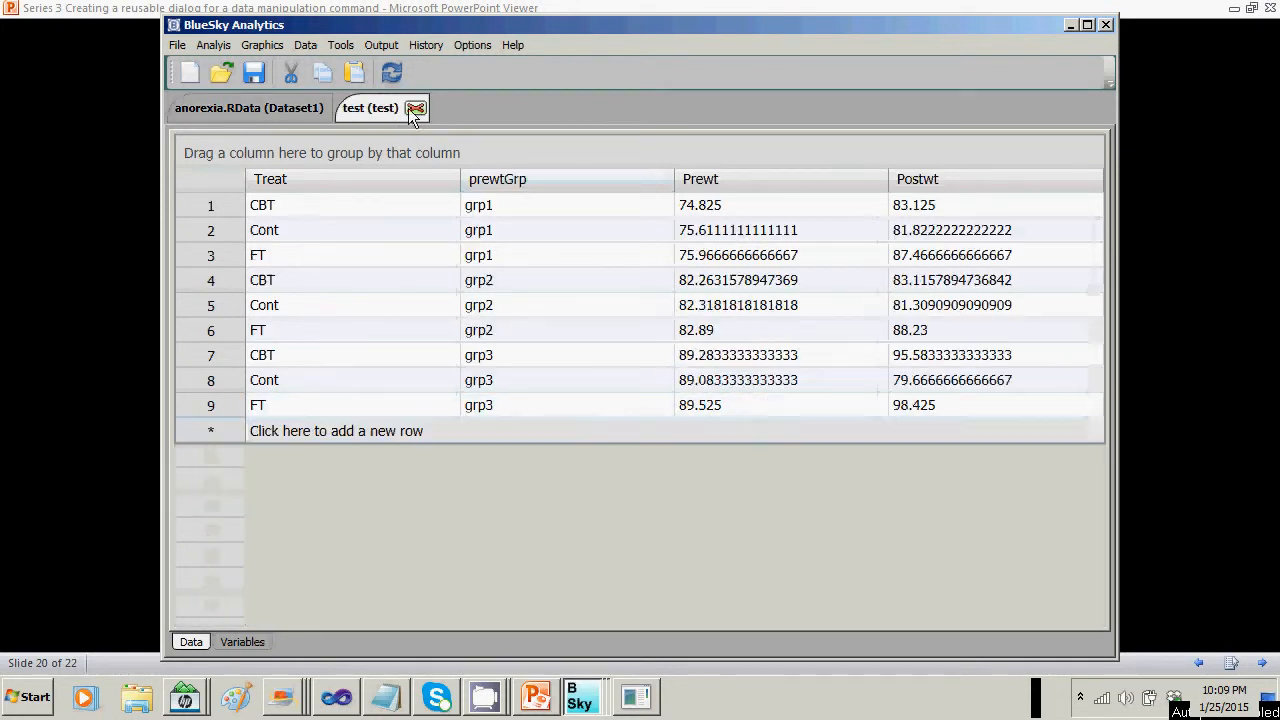
{"action": "left_click", "coordinate": [415, 108]}
{"action": "left_click", "coordinate": [722, 397]}
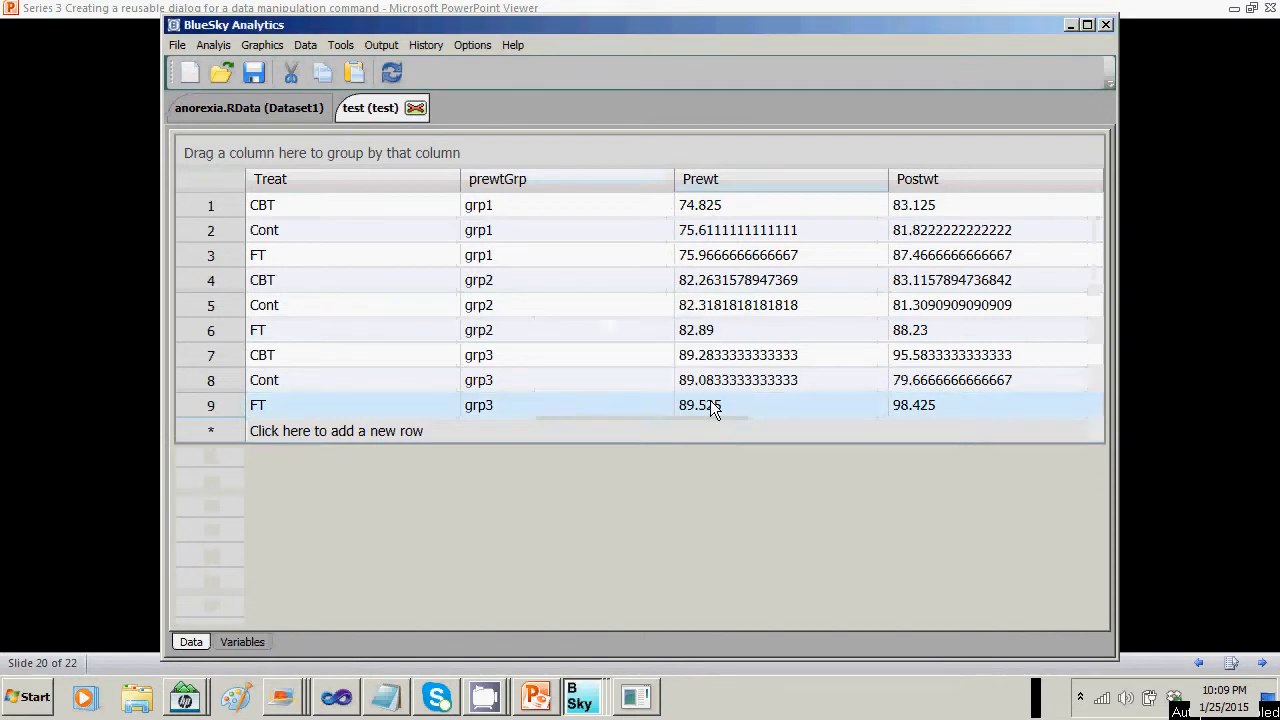
Switch to the dialog designer with aggregatedemo.bsky and open the OverwriteSettings of the aggregated dataset name text box txt1.
{"action": "key", "text": "alt+Tab"}
{"action": "key", "text": "alt+Tab"}
{"action": "key", "text": "alt+Tab"}
{"action": "key", "text": "alt+Tab"}
{"action": "key", "text": "alt+Tab"}
{"action": "key", "text": "alt+Tab"}
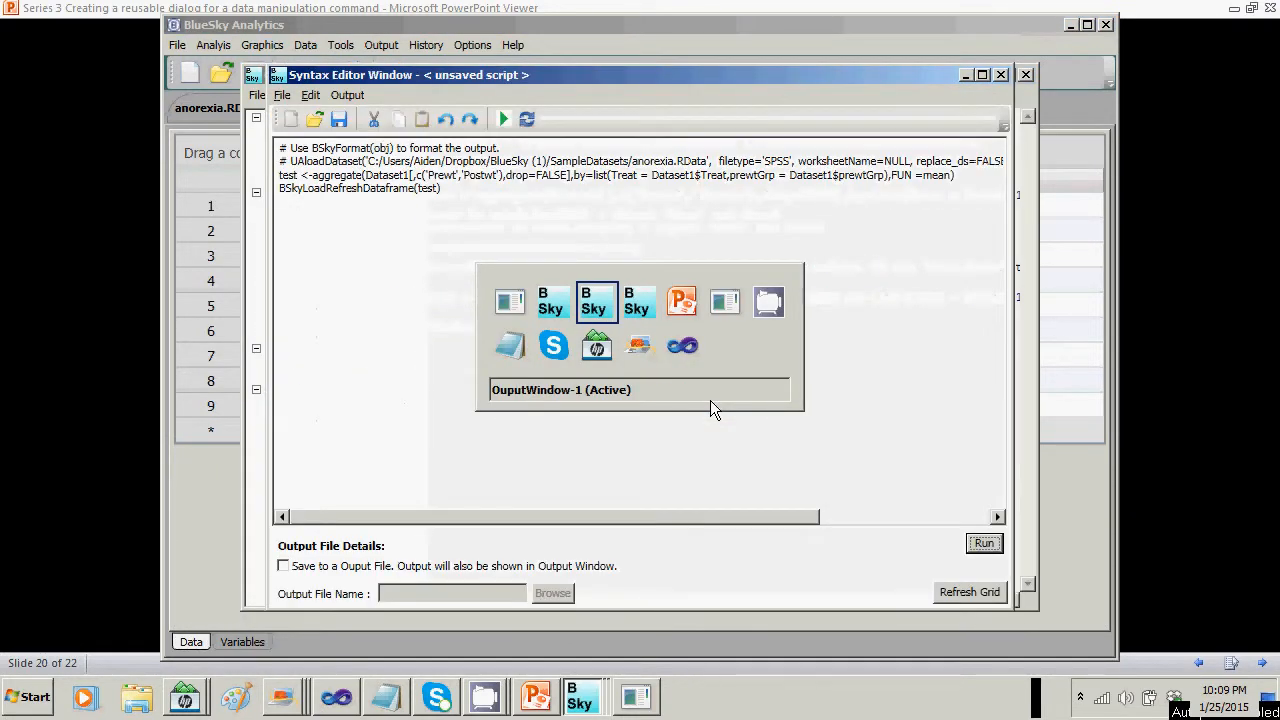
{"action": "key", "text": "alt+Tab"}
{"action": "key", "text": "alt+Tab"}
{"action": "key", "text": "alt+Tab"}
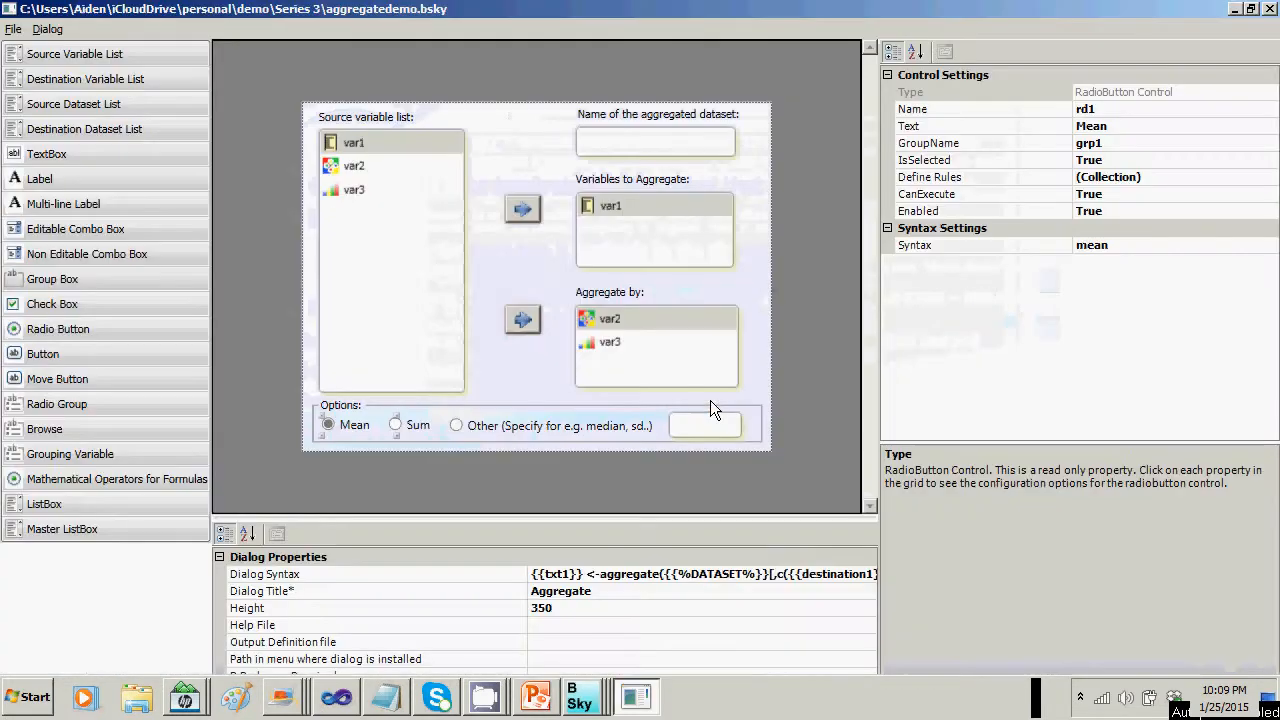
{"action": "left_click", "coordinate": [626, 150]}
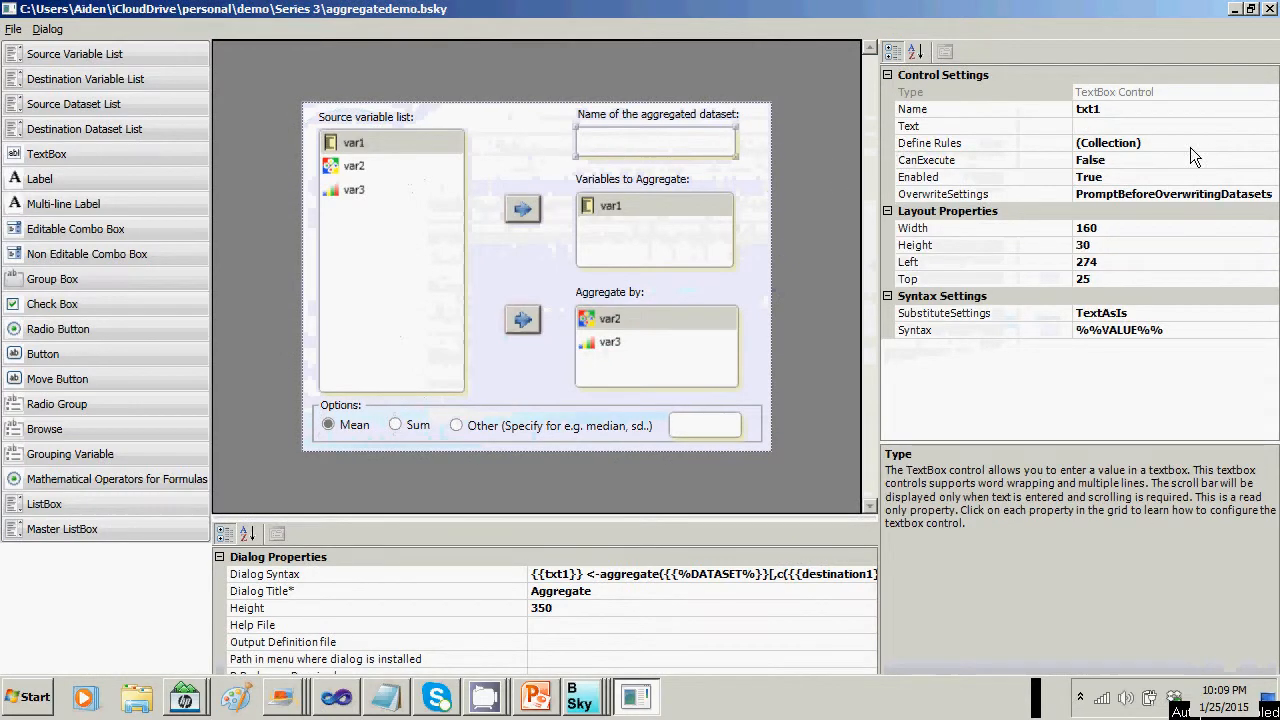
{"action": "left_click", "coordinate": [1140, 195]}
{"action": "left_click", "coordinate": [1268, 195]}
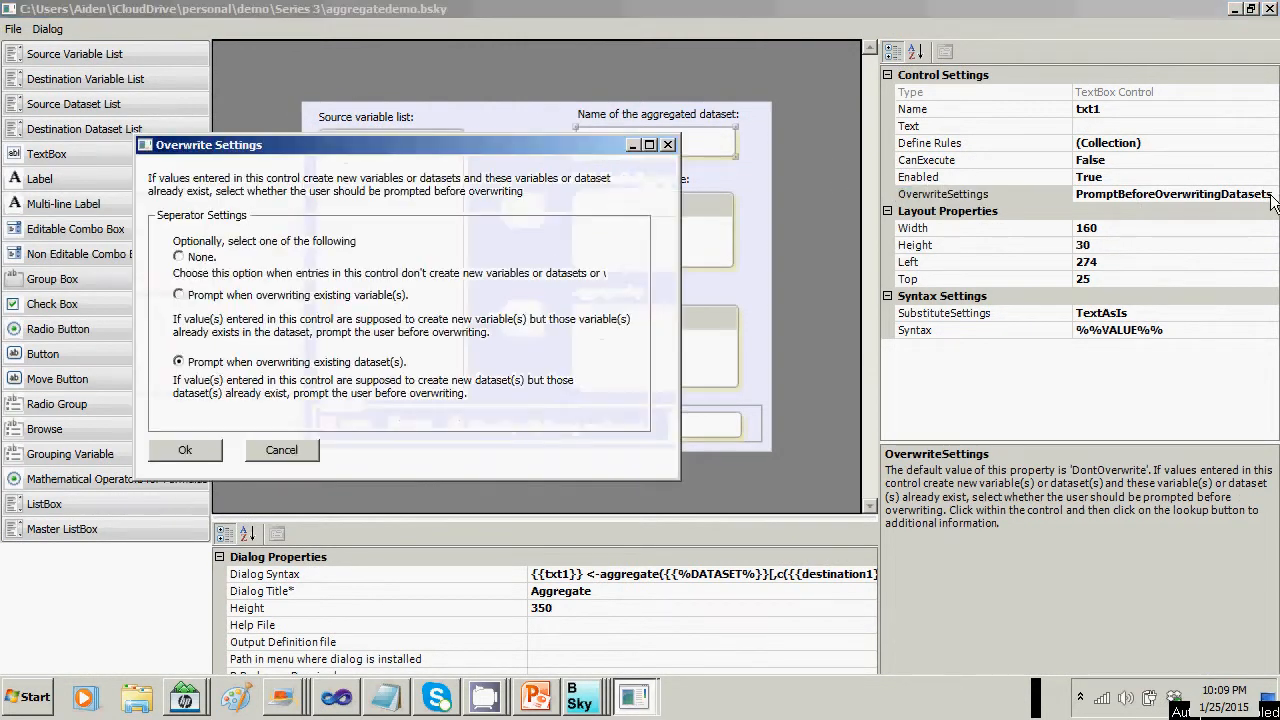